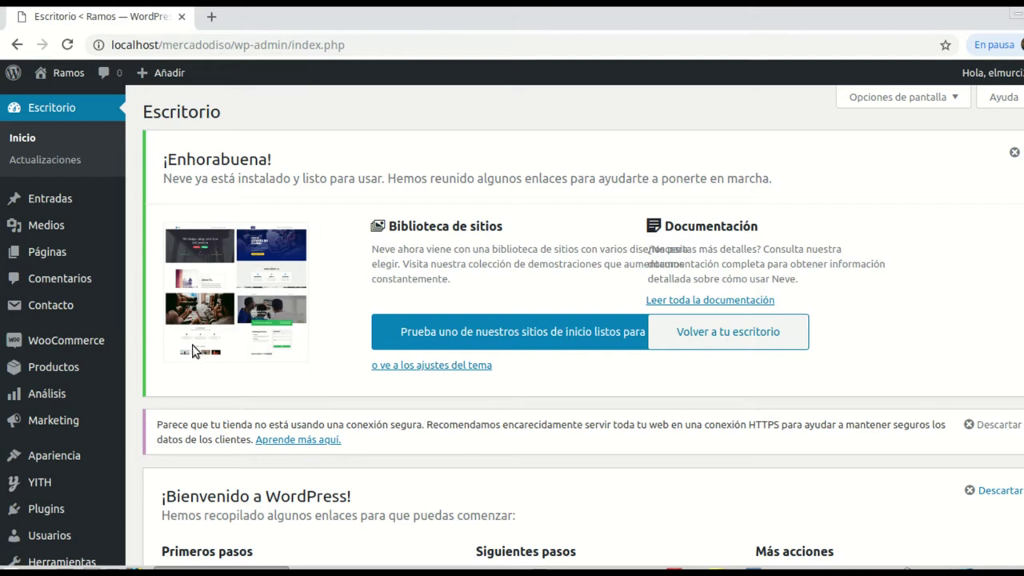
Step: Open the WooCommerce Productos list and scroll through the products
mouse_move(91, 352)
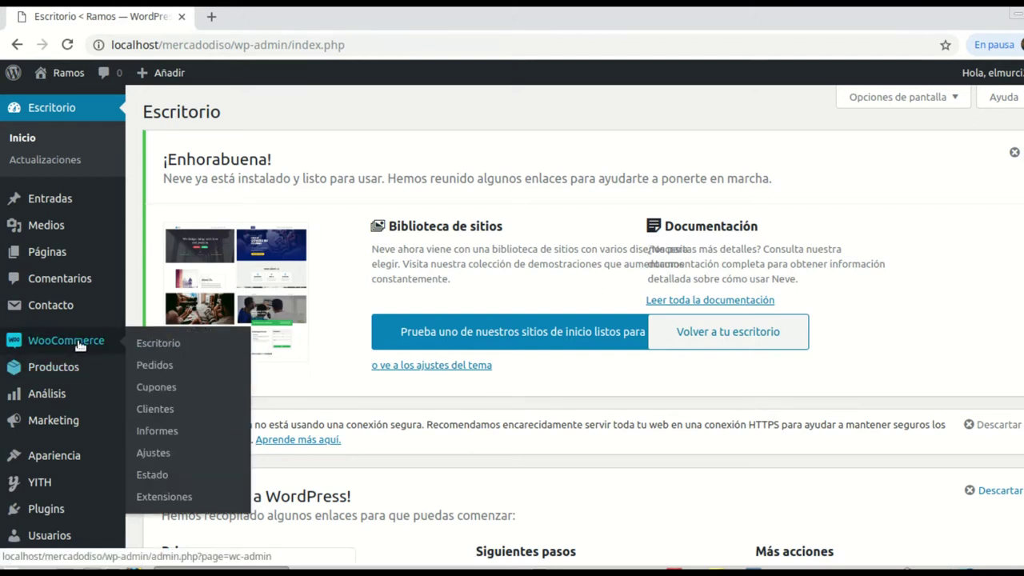
left_click(62, 373)
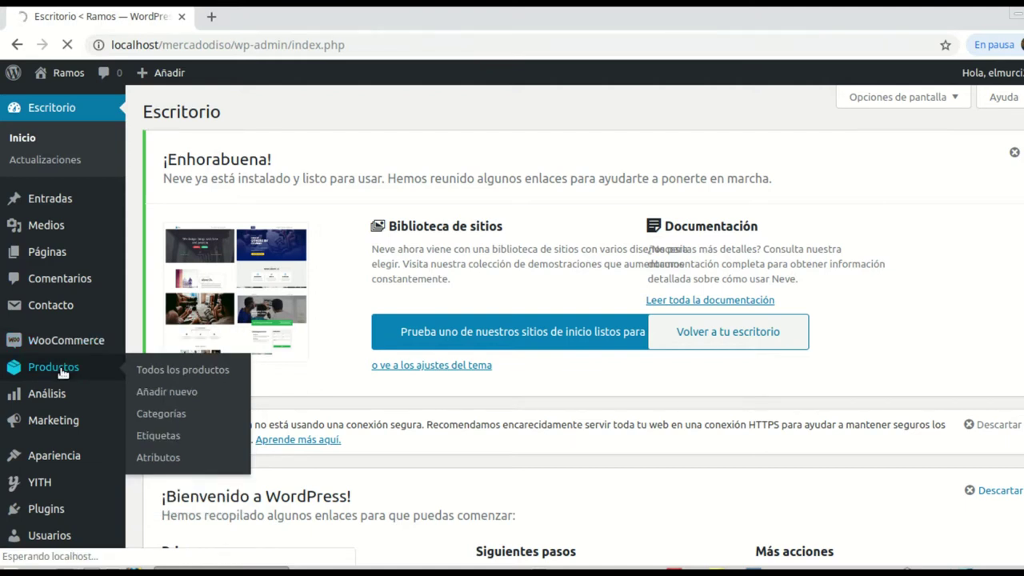
scroll(420, 372, "down", 5)
scroll(428, 387, "down", 10)
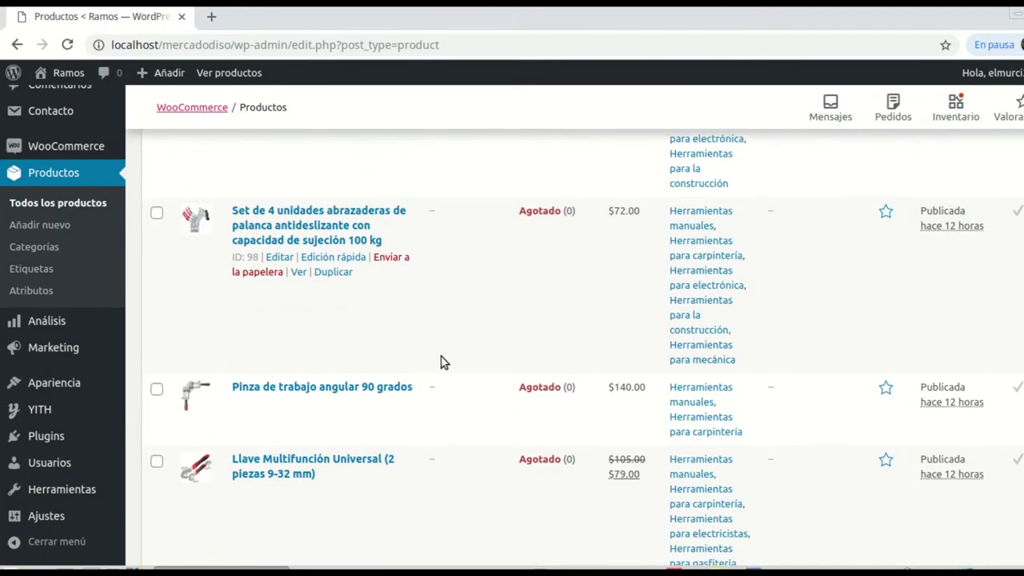
scroll(439, 358, "down", 2)
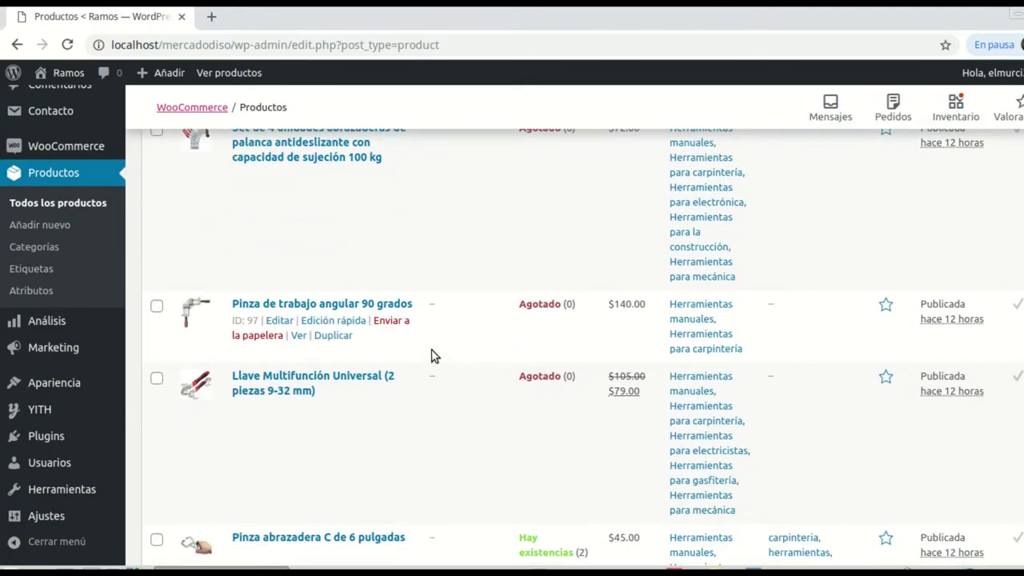
Step: Open Productos > Categorías and browse the category list
left_click(31, 250)
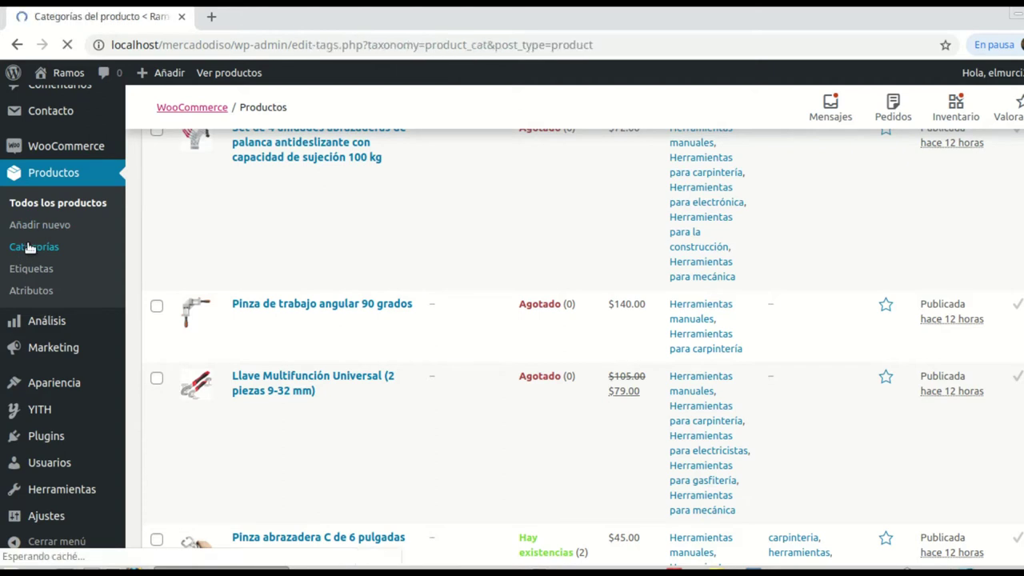
scroll(560, 367, "down", 5)
scroll(592, 376, "down", 5)
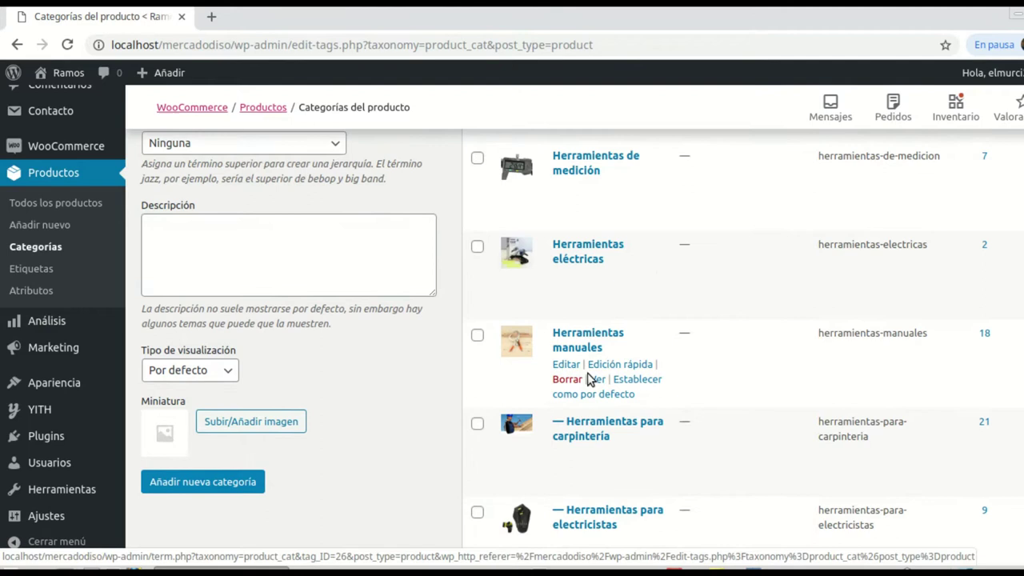
scroll(515, 411, "up", 3)
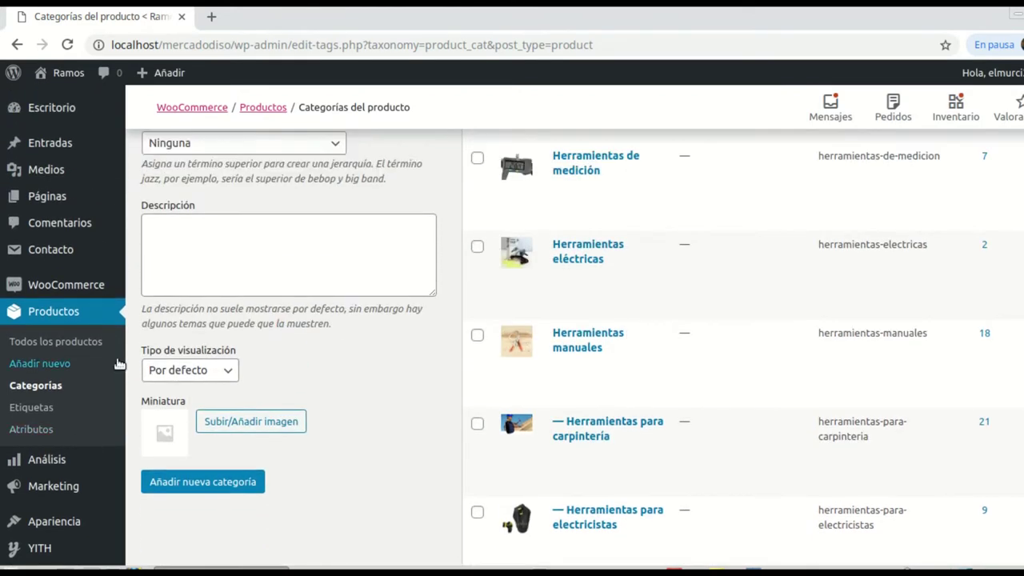
Step: Review the six published posts, Entrada 1 through Entrada 6
left_click(50, 145)
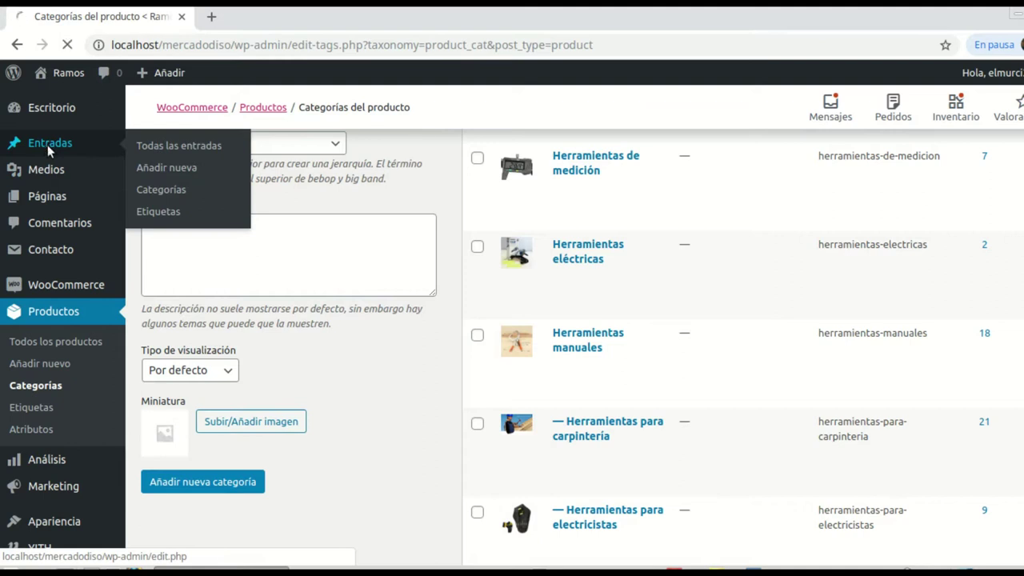
scroll(292, 286, "down", 1)
scroll(242, 558, "down", 1)
scroll(245, 528, "up", 1)
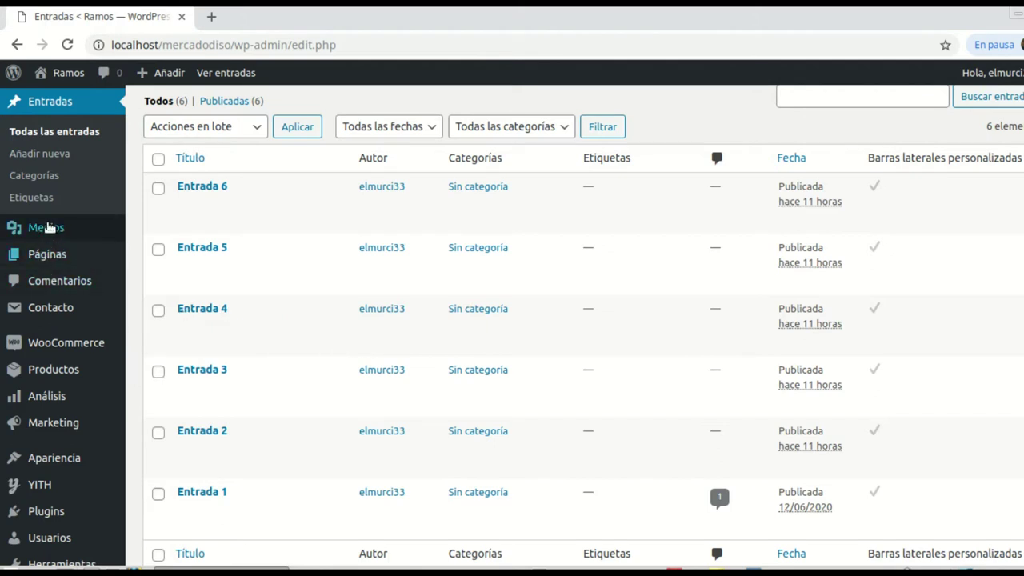
Step: Go to the Páginas list of site pages
mouse_move(115, 261)
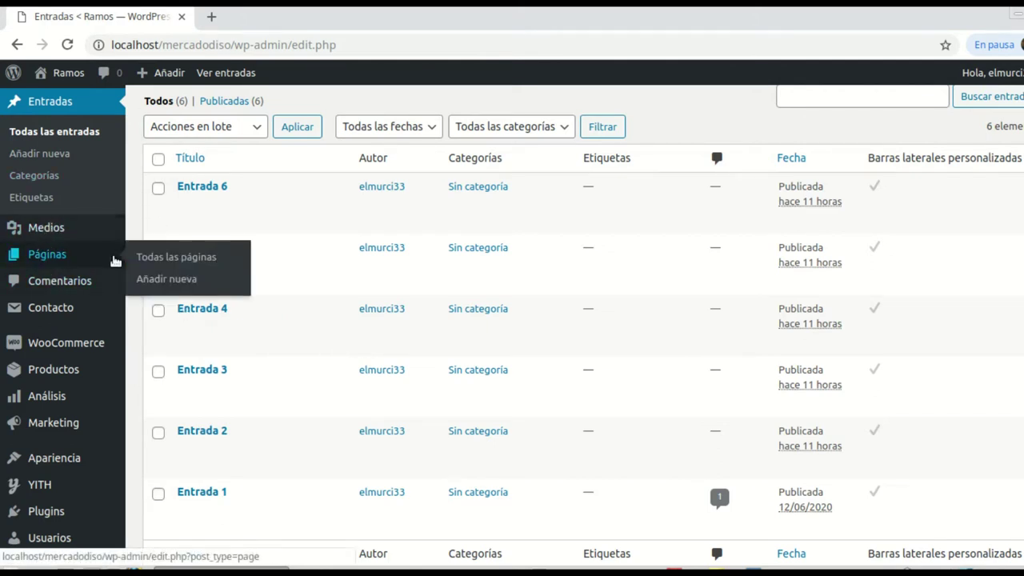
scroll(61, 239, "up", 1)
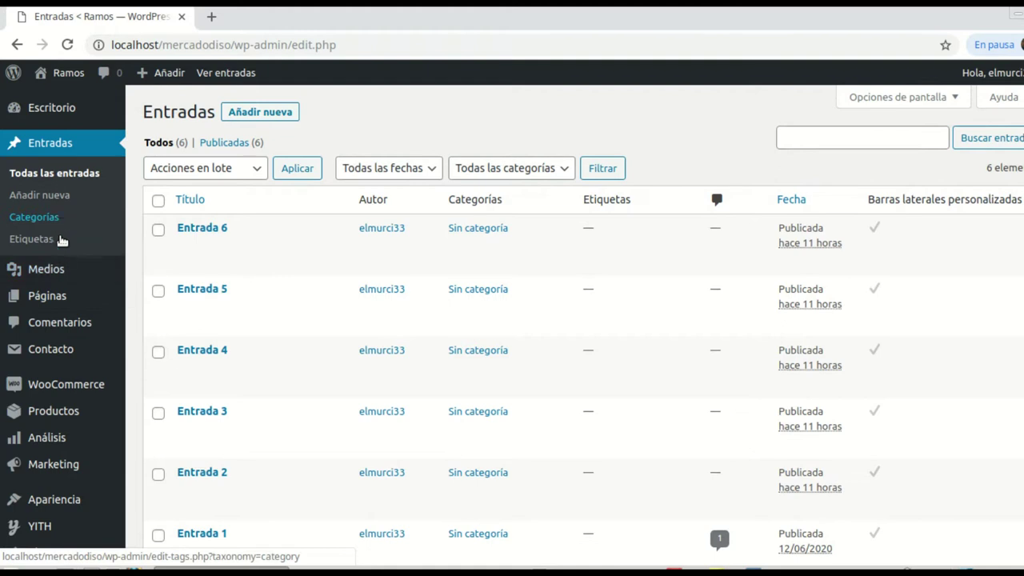
scroll(62, 210, "down", 1)
left_click(62, 260)
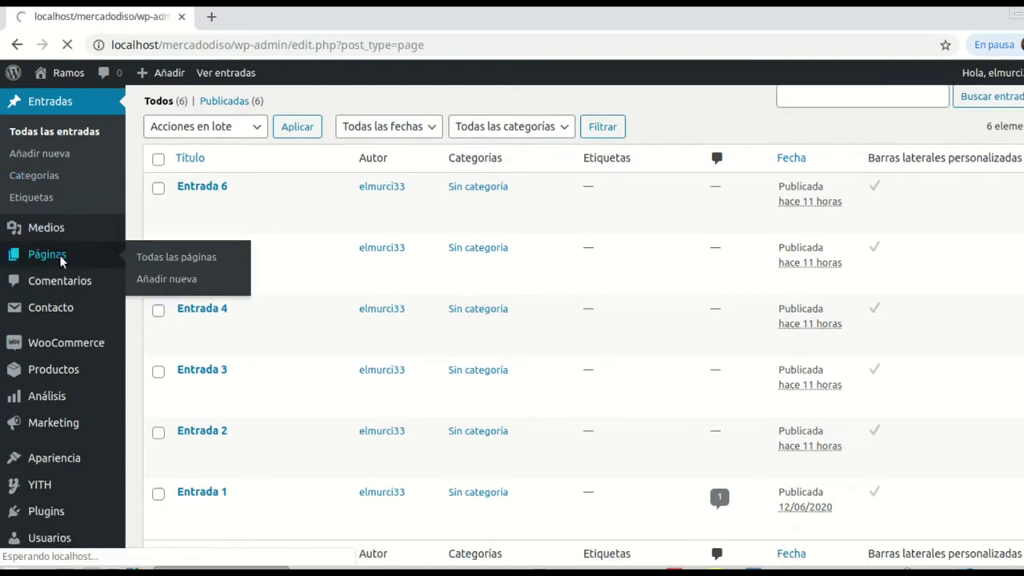
Step: Scroll through the Páginas list, from Blog to Tienda
scroll(448, 261, "down", 1)
scroll(448, 264, "down", 1)
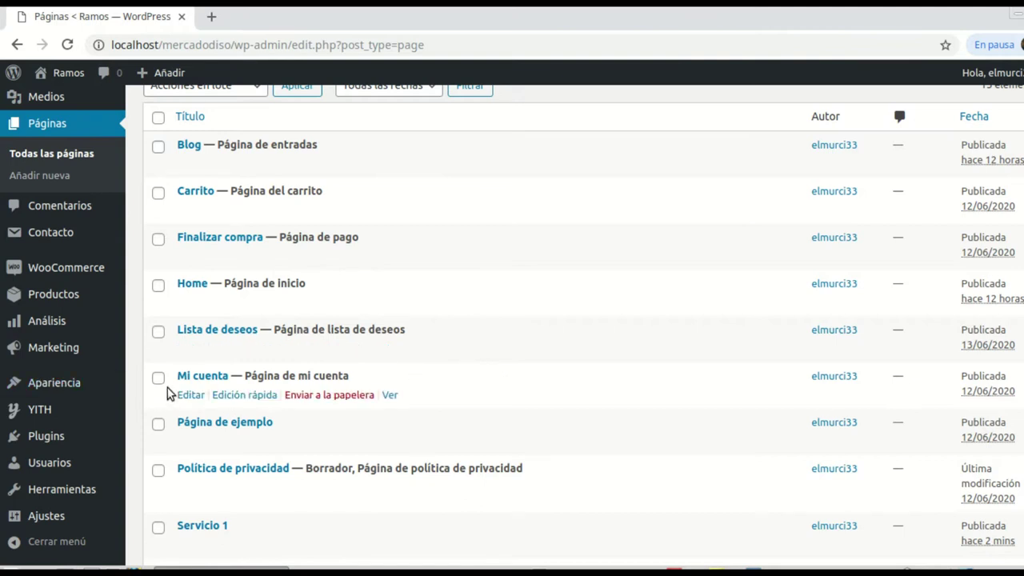
scroll(479, 424, "down", 1)
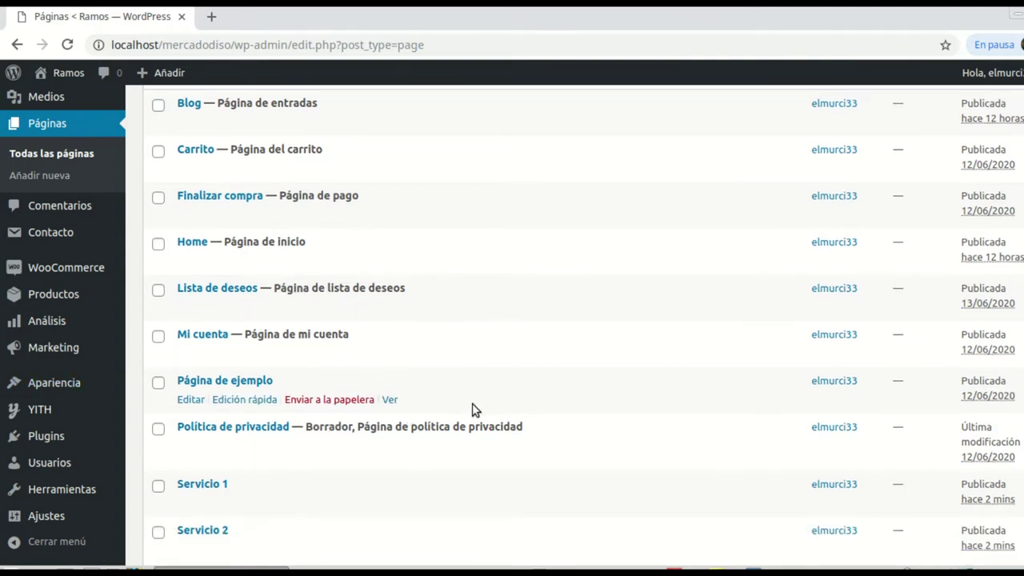
scroll(472, 410, "up", 1)
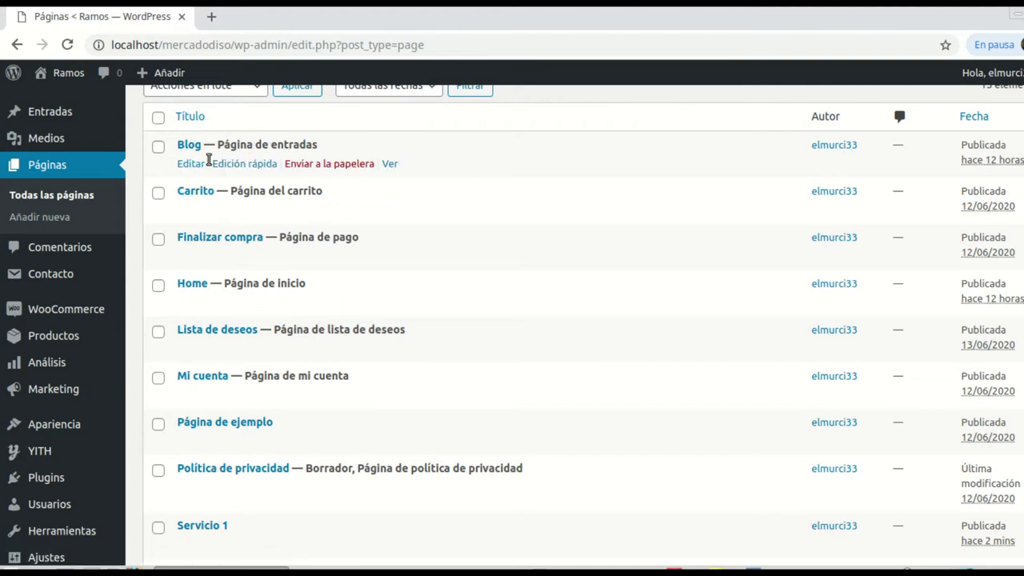
scroll(208, 159, "down", 3)
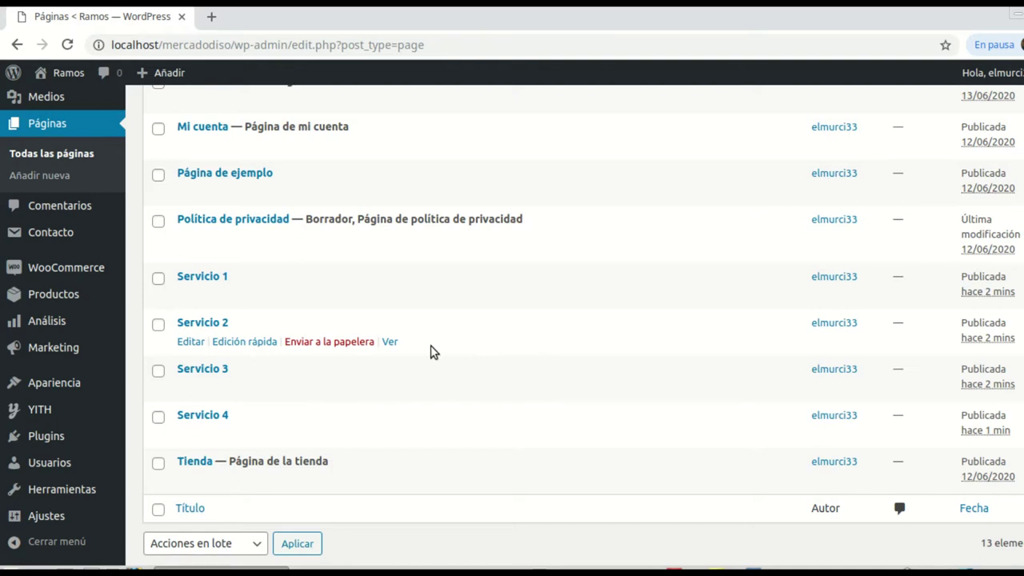
scroll(367, 348, "up", 2)
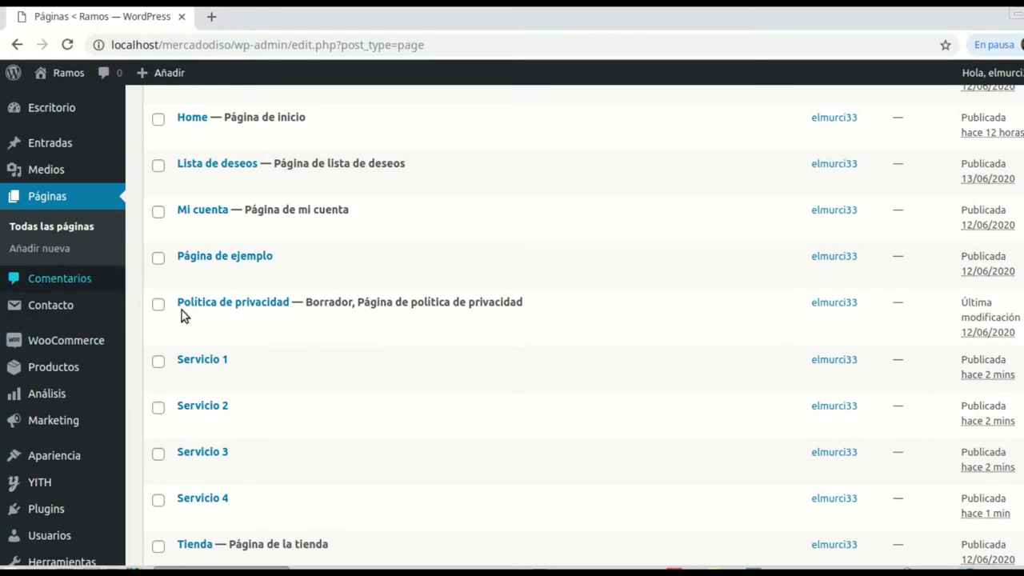
Step: Open Ajustes > Lectura, showing Home as front page and Blog for posts
scroll(87, 360, "down", 3)
mouse_move(44, 516)
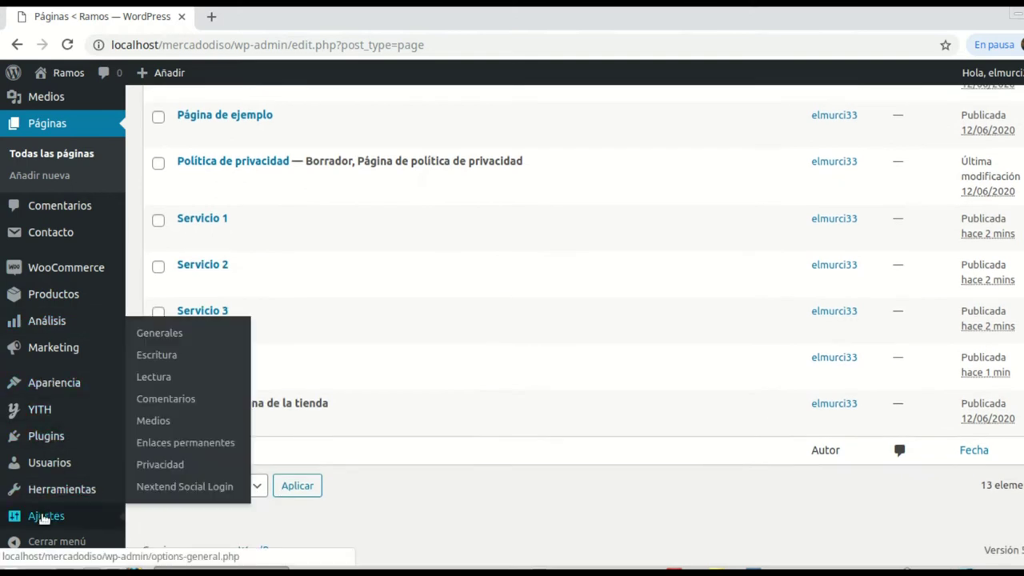
left_click(170, 381)
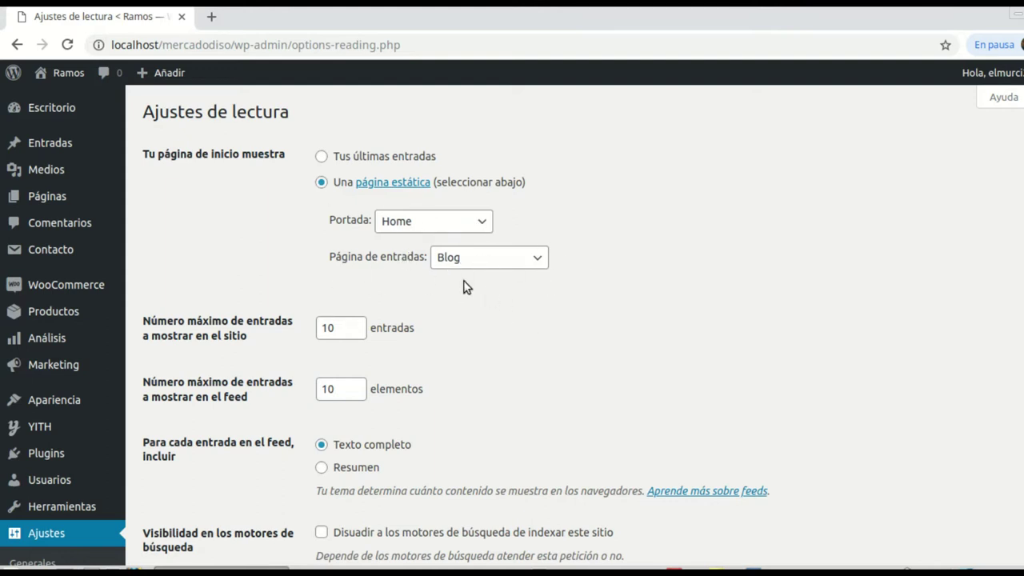
Step: Open the public site's Home page in a new tab and check both tabs
mouse_move(57, 80)
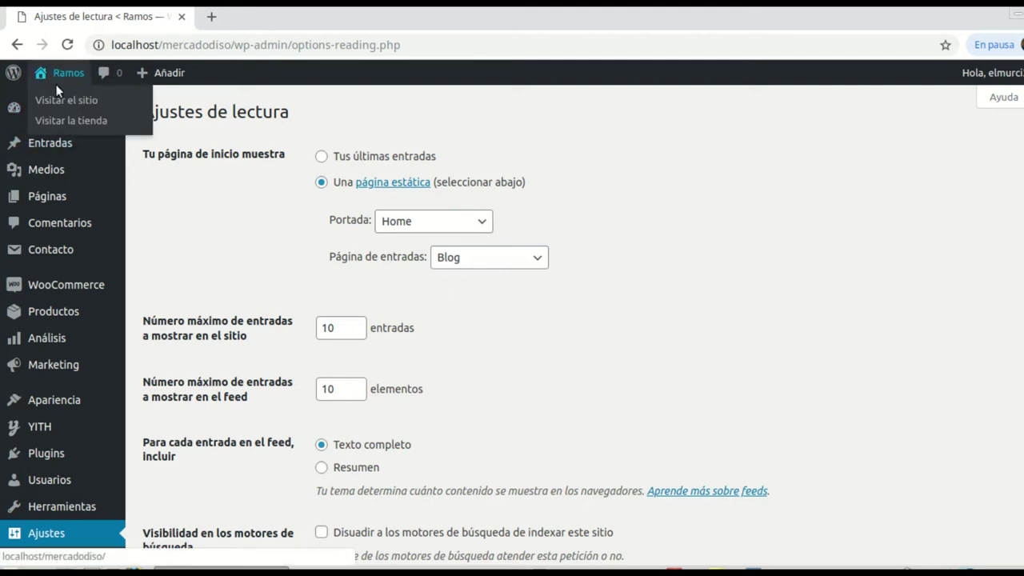
right_click(56, 100)
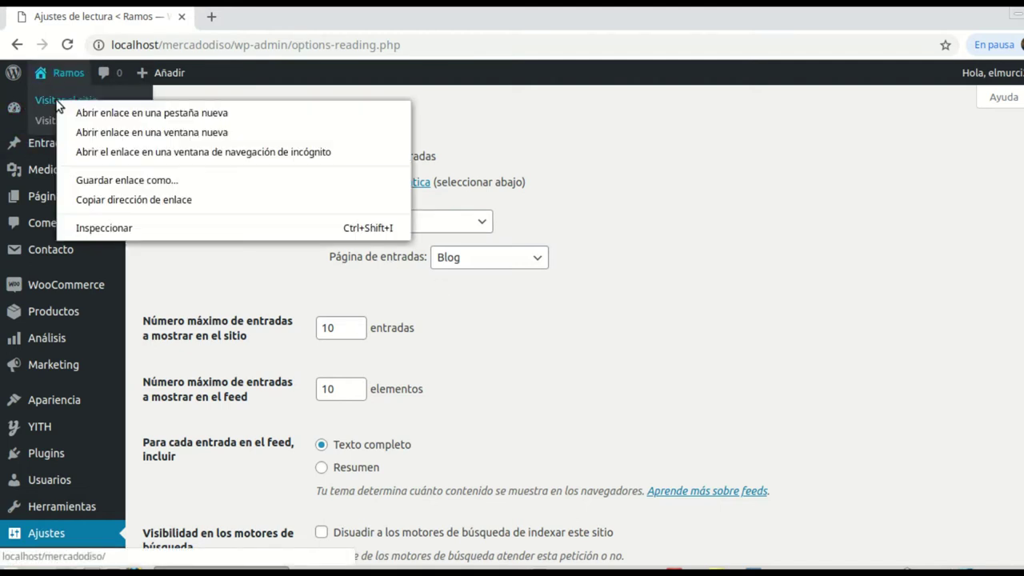
left_click(104, 114)
left_click(103, 111)
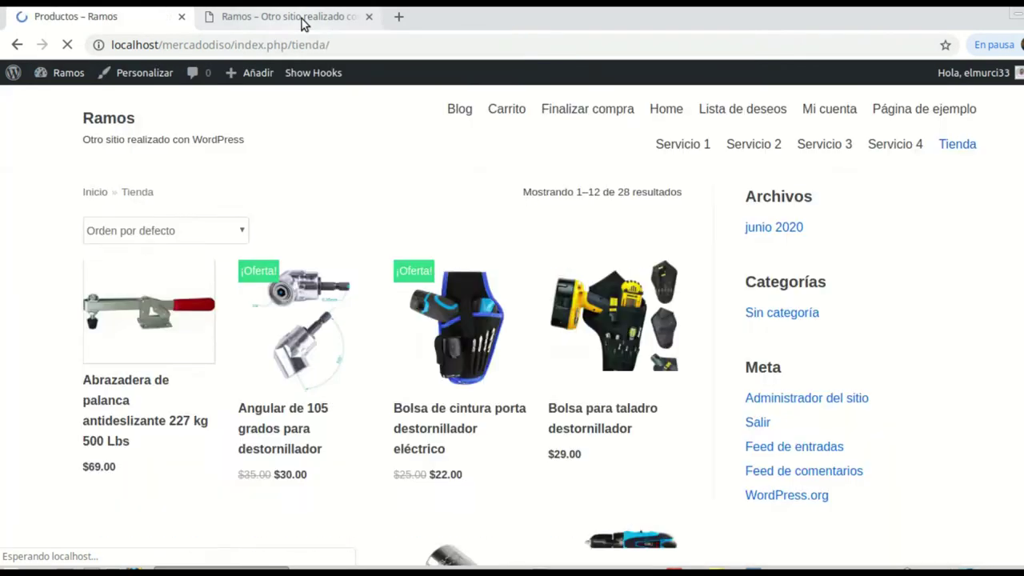
left_click(304, 22)
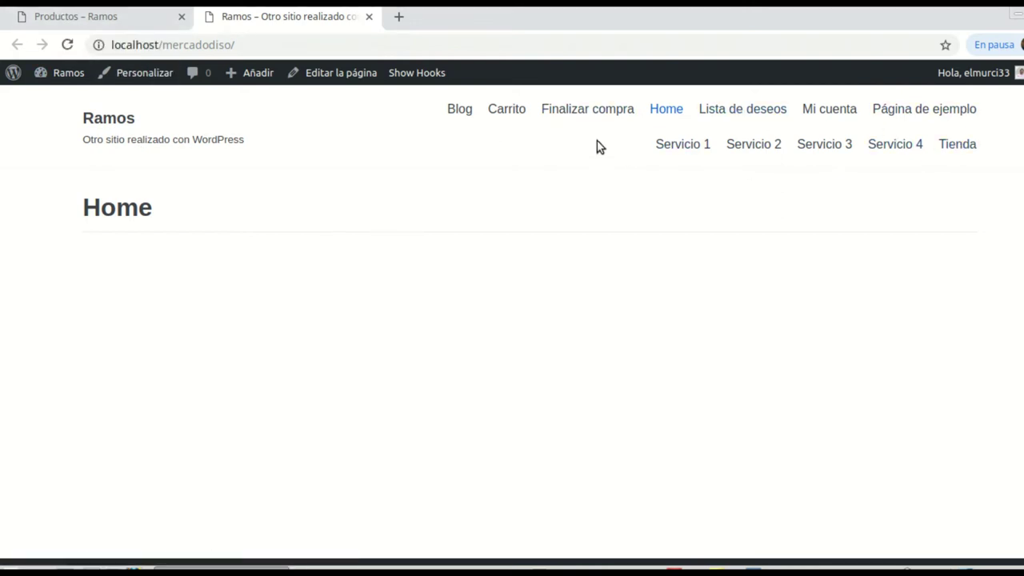
left_click(108, 16)
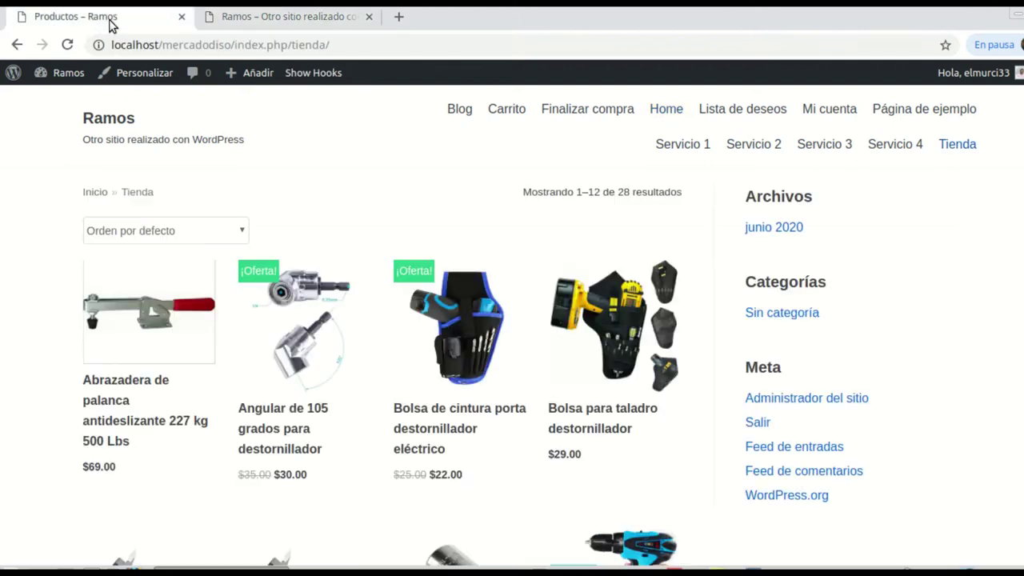
Step: Return to the WordPress 5.4.2 About screen via the WordPress logo
left_click(15, 83)
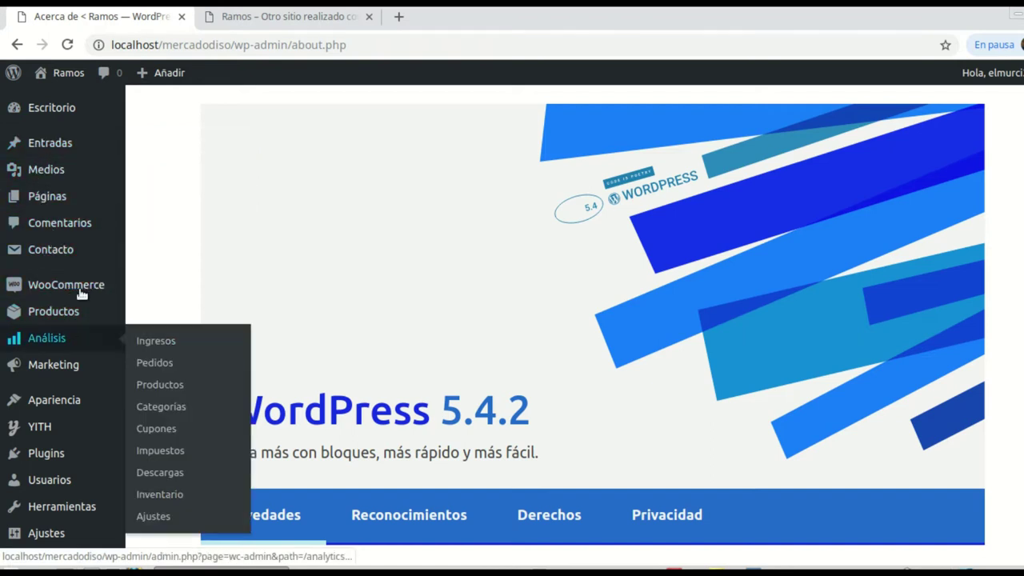
mouse_move(62, 70)
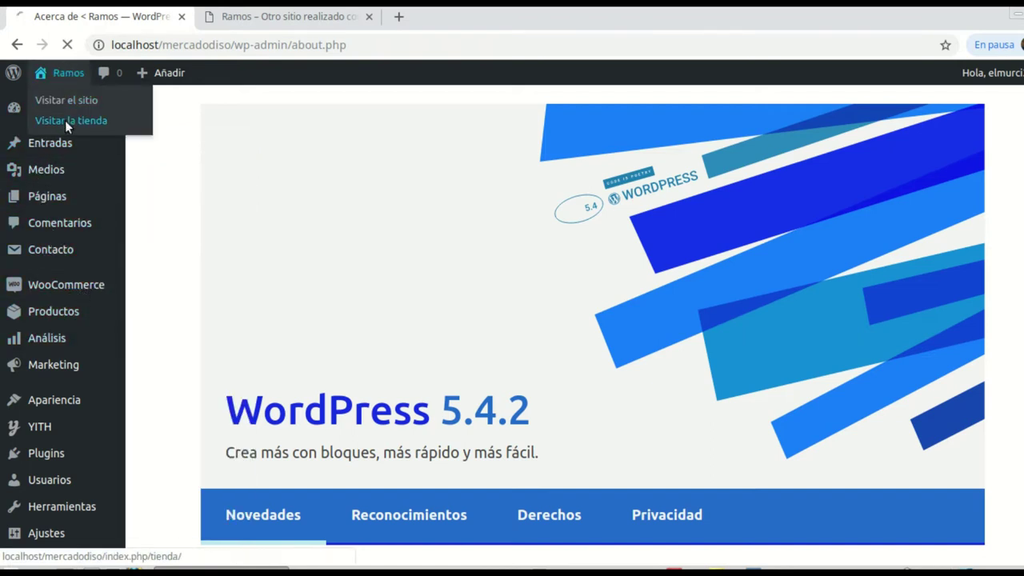
scroll(545, 323, "down", 2)
scroll(528, 333, "down", 4)
scroll(523, 333, "up", 6)
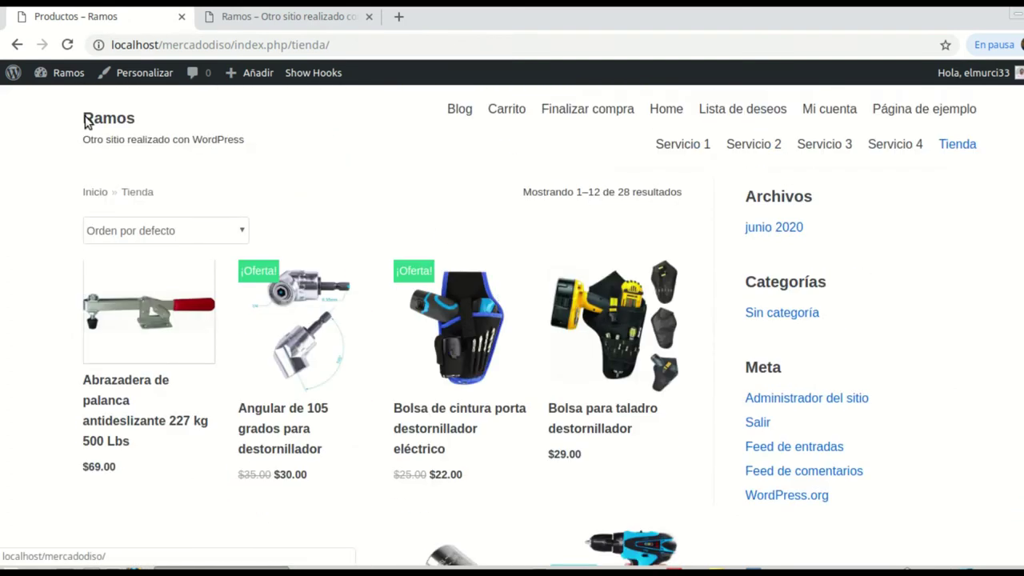
left_click(15, 76)
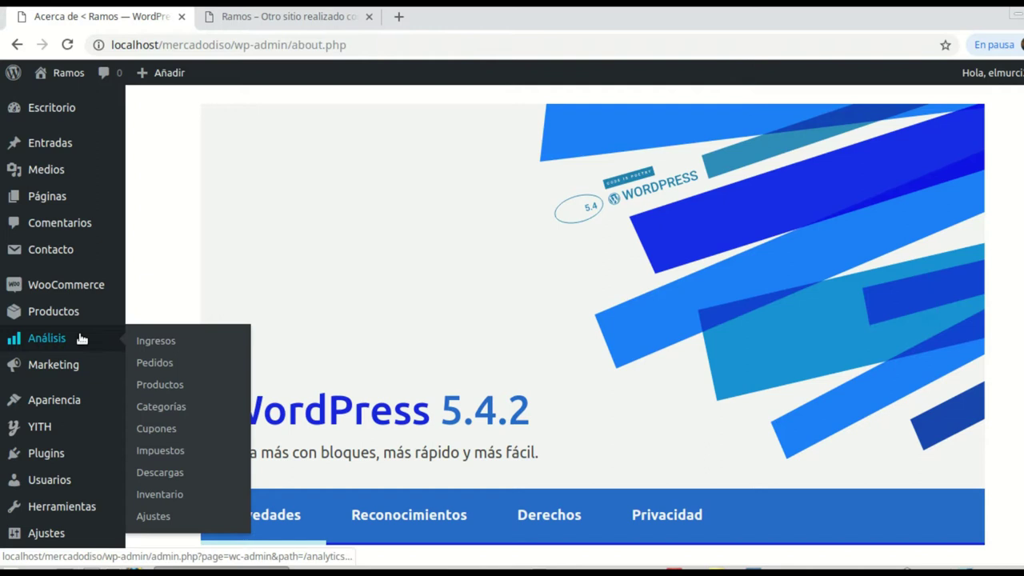
mouse_move(67, 406)
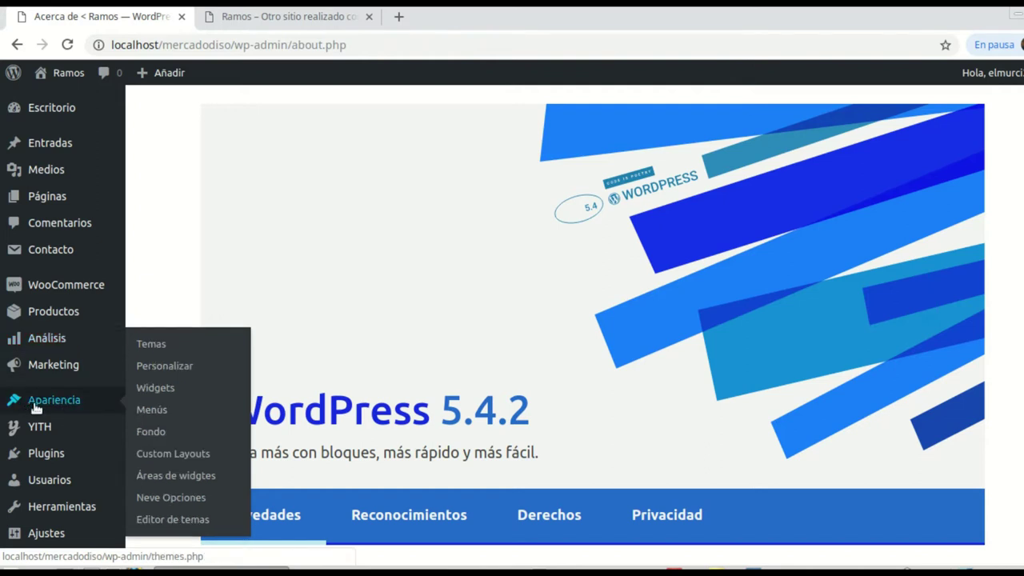
Step: Go to the Apariencia > Menús page
left_click(148, 412)
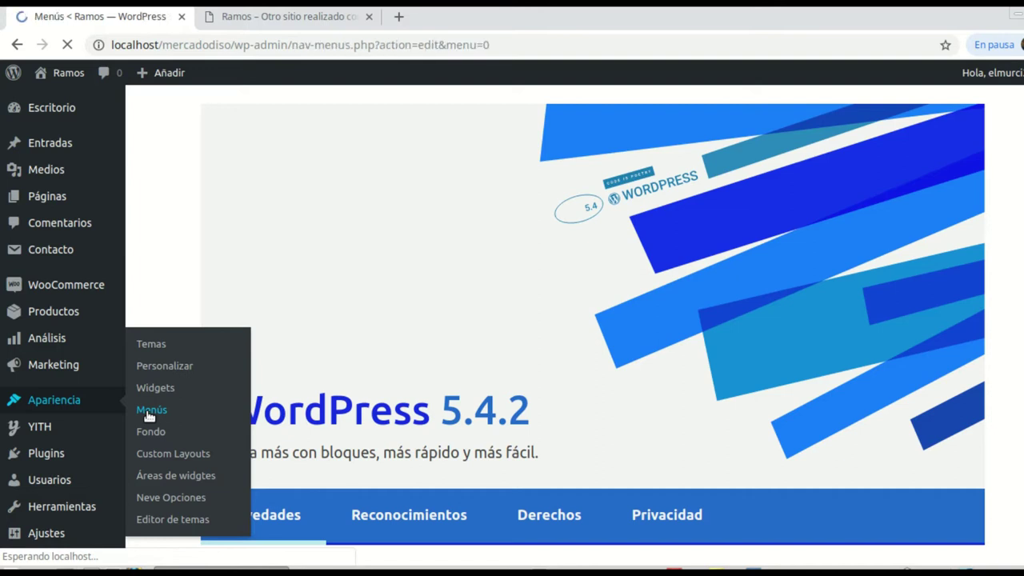
scroll(499, 312, "down", 2)
scroll(595, 293, "down", 4)
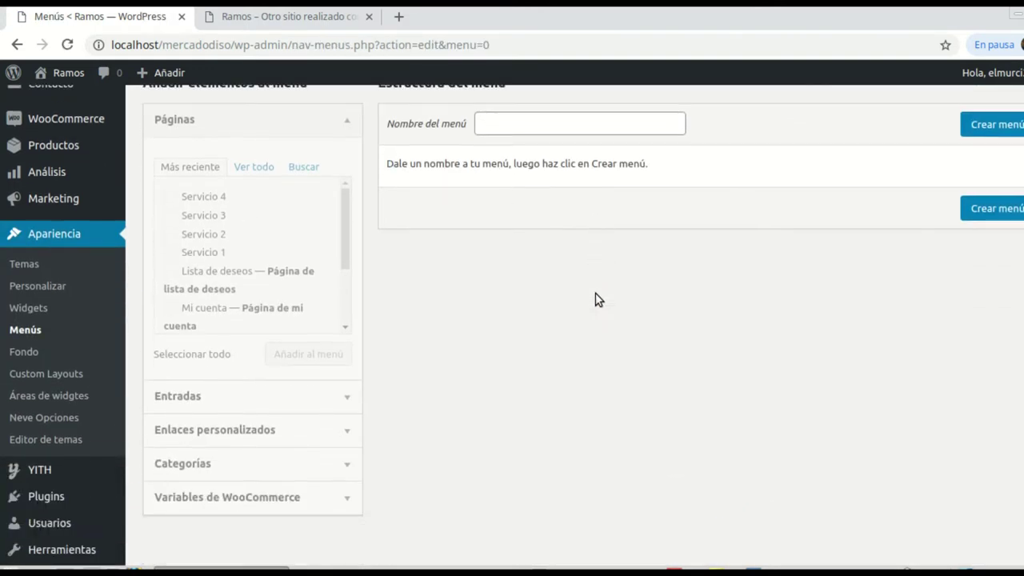
scroll(595, 293, "up", 4)
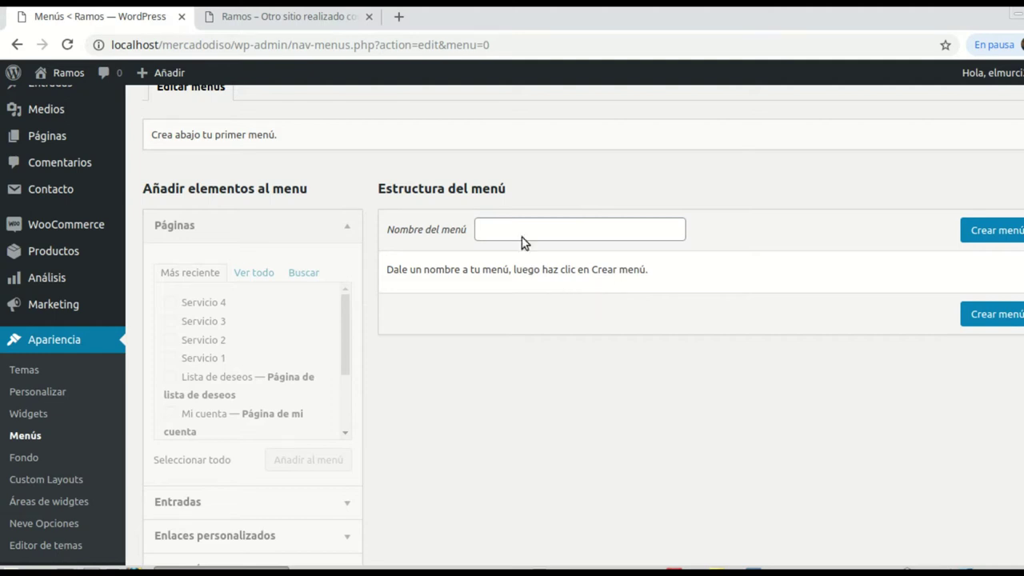
Step: Enter Principal as the menu name and create the menu
left_click(550, 228)
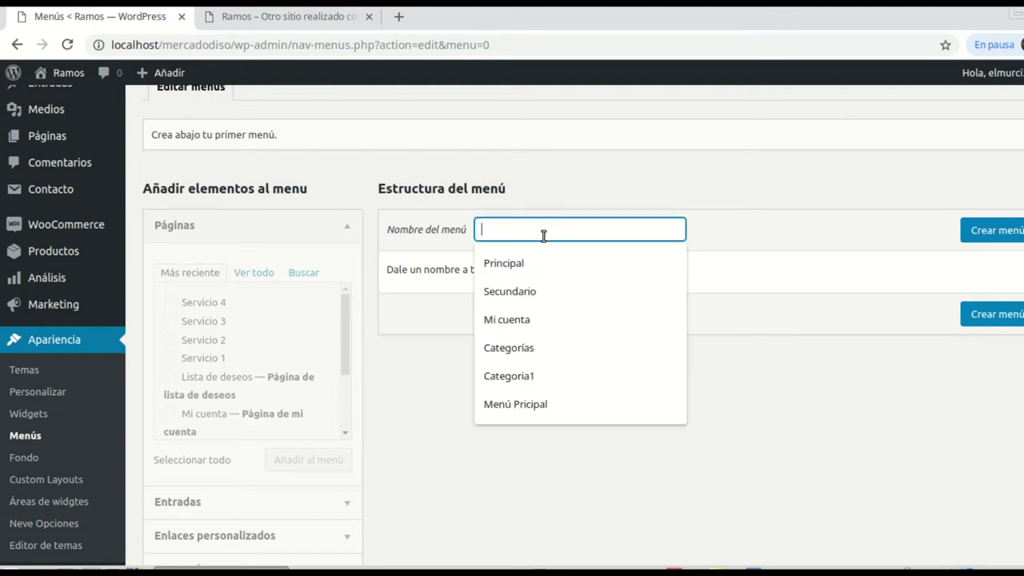
left_click(534, 264)
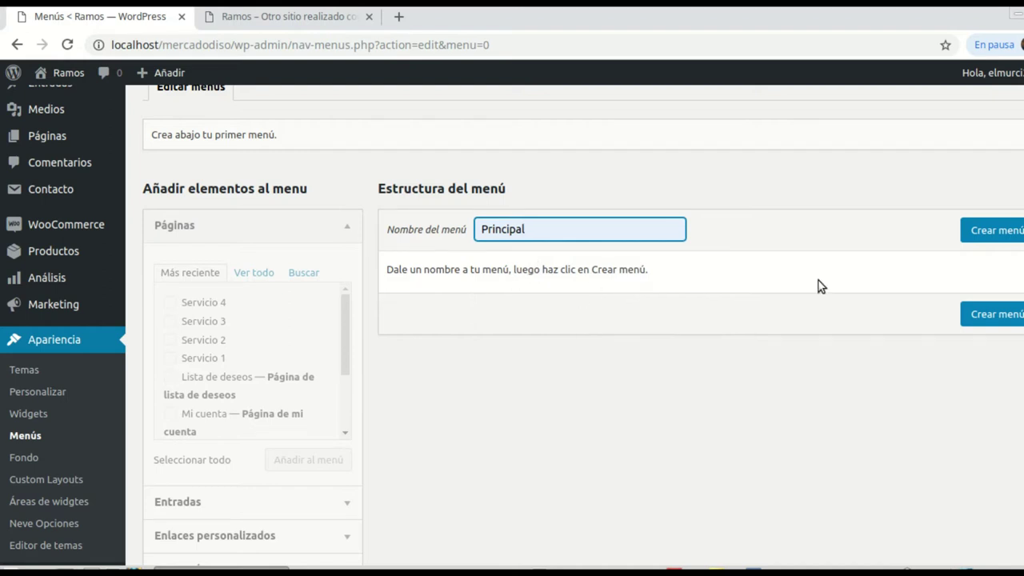
left_click(996, 229)
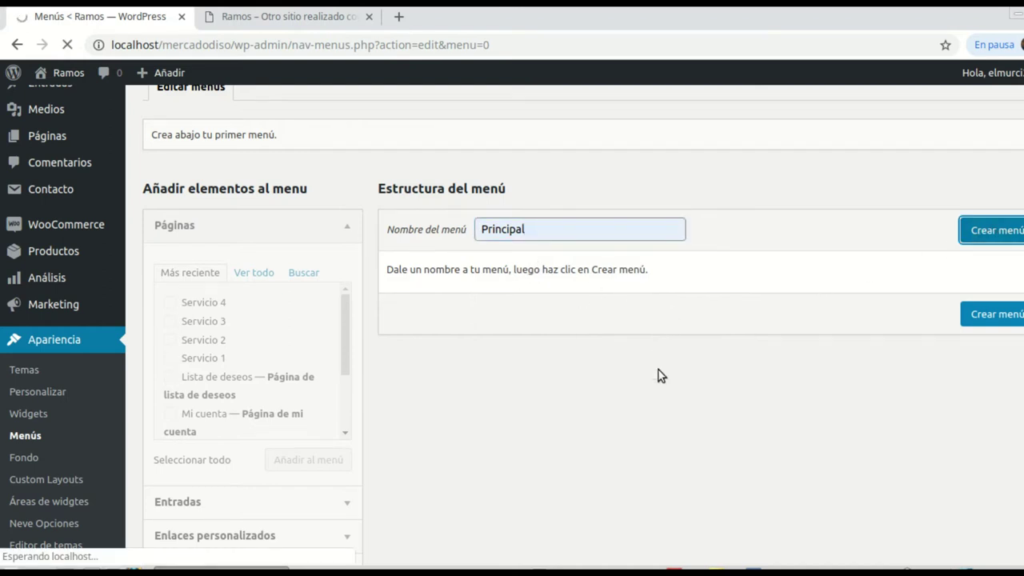
scroll(676, 332, "down", 2)
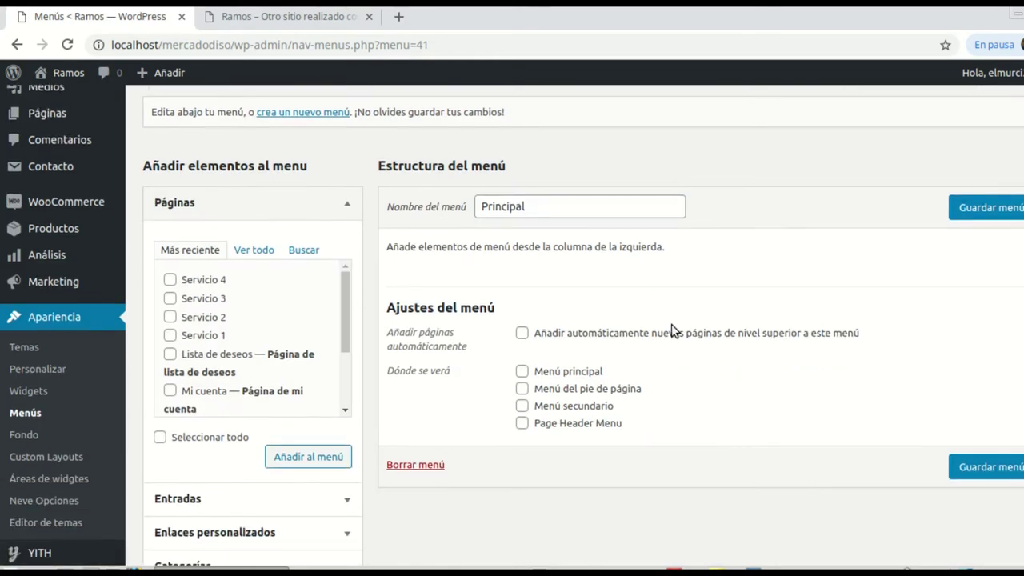
scroll(330, 404, "down", 3)
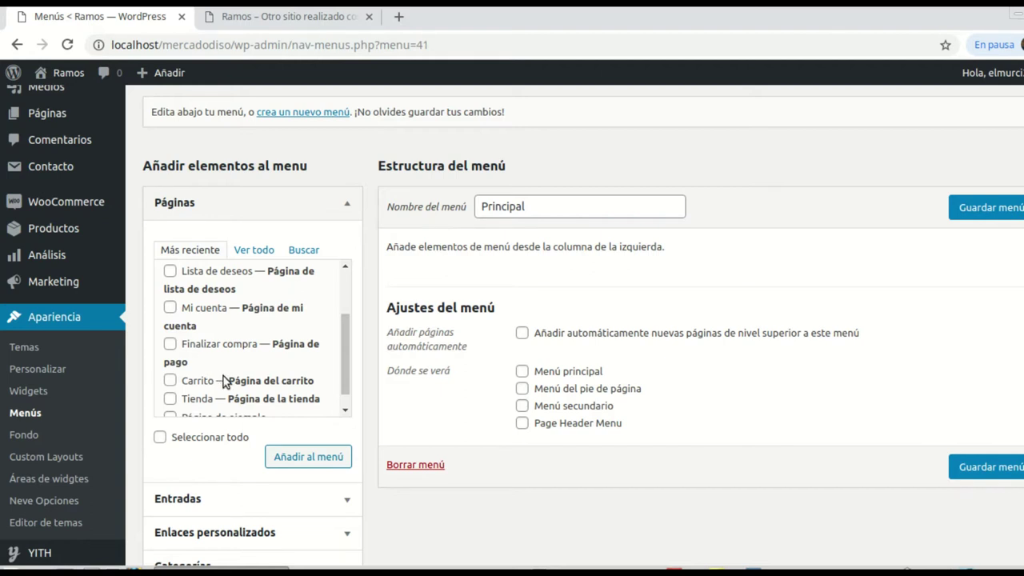
scroll(204, 392, "down", 1)
scroll(280, 482, "down", 2)
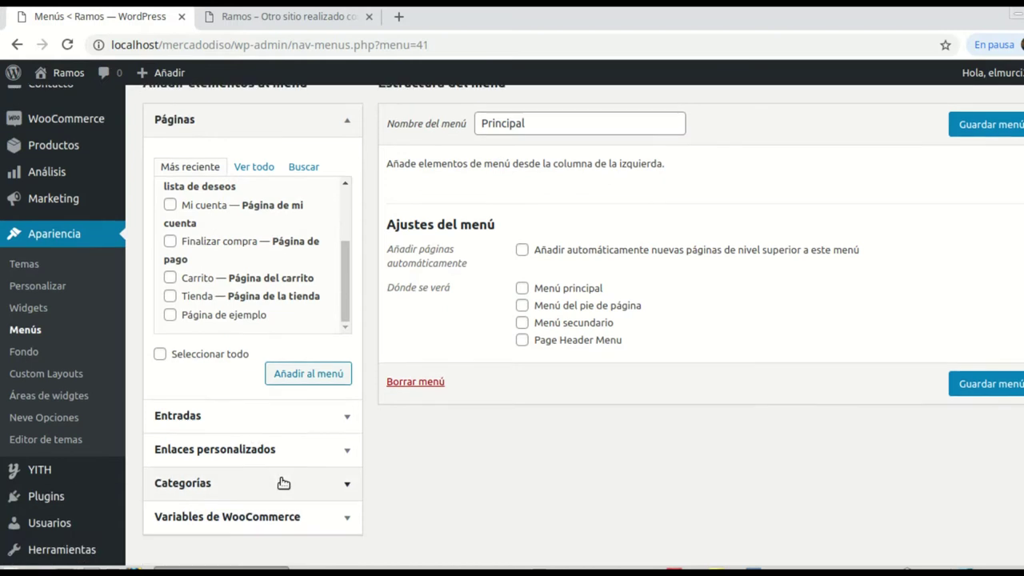
Step: Add a 'Quiénes Somos?' custom link with URL # to the menu
left_click(346, 453)
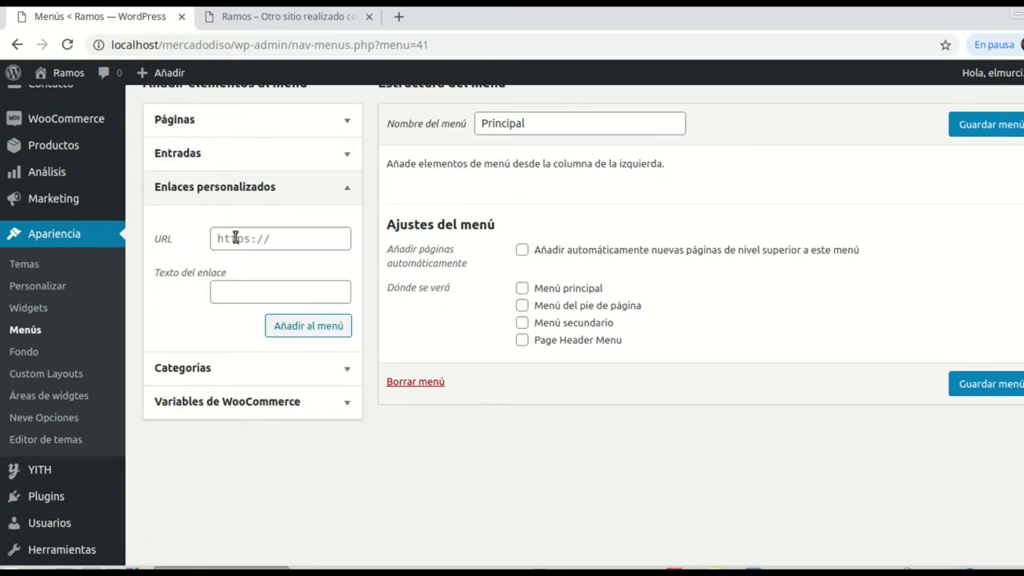
left_click(231, 296)
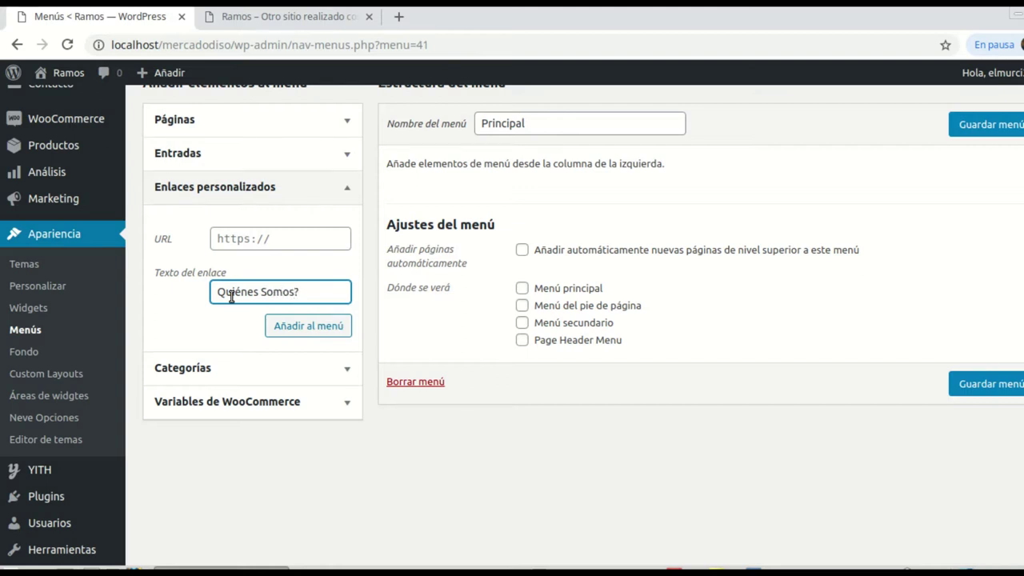
left_click(229, 238)
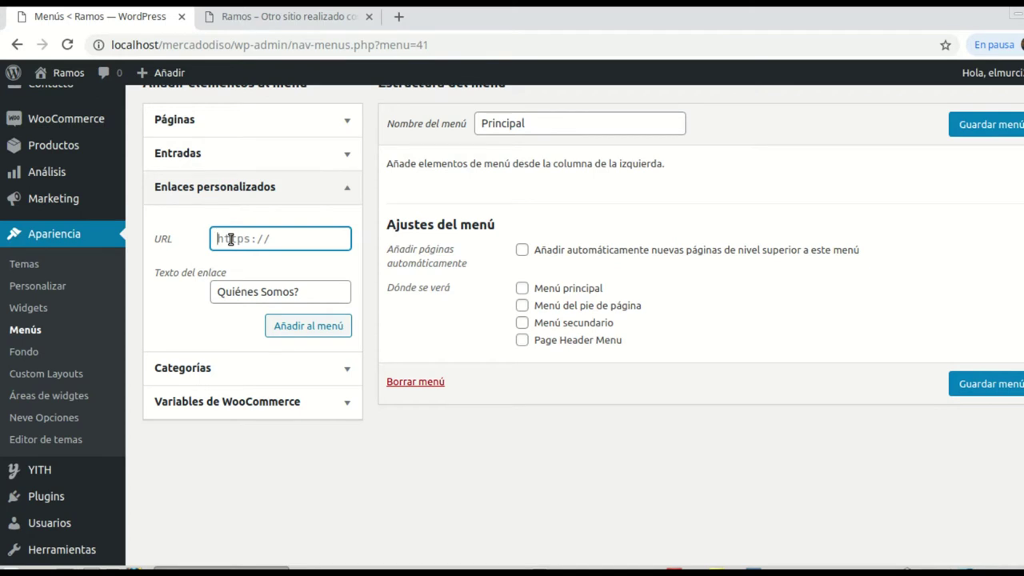
type("#")
left_click(323, 326)
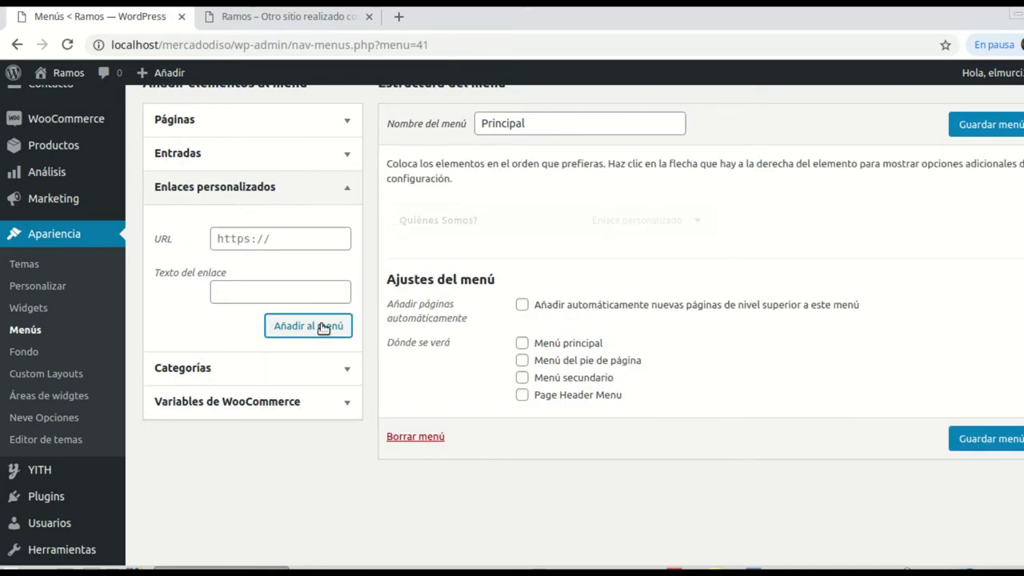
Step: Add a 'Servicios' custom link with URL # to the menu
left_click(258, 296)
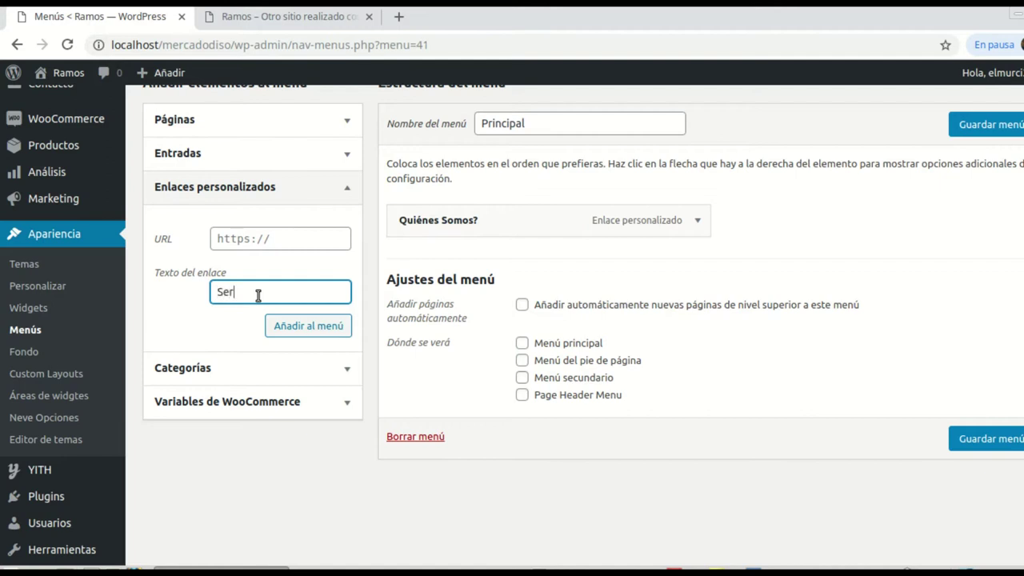
type("Servicios")
left_click(253, 248)
type("#")
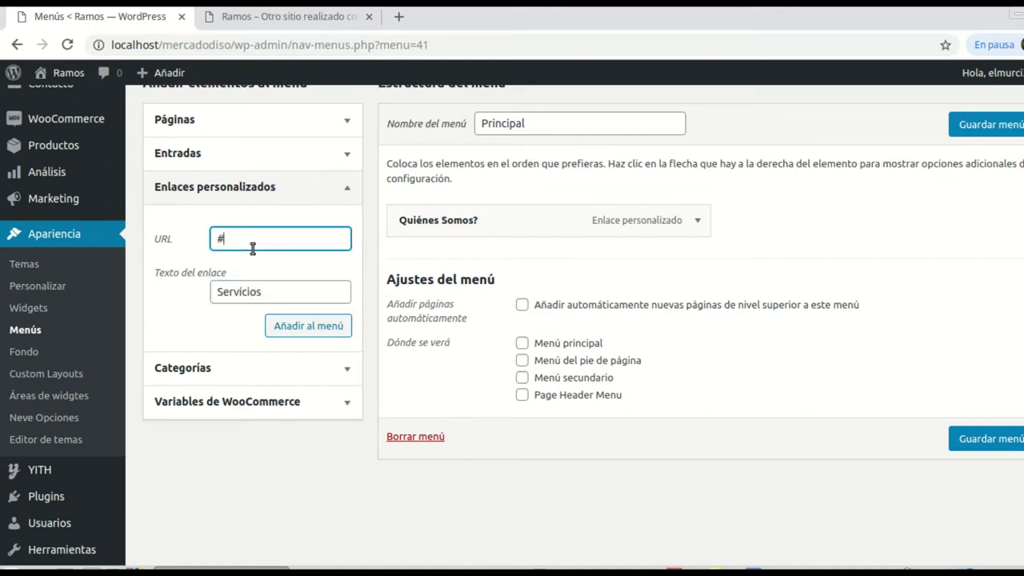
left_click(301, 335)
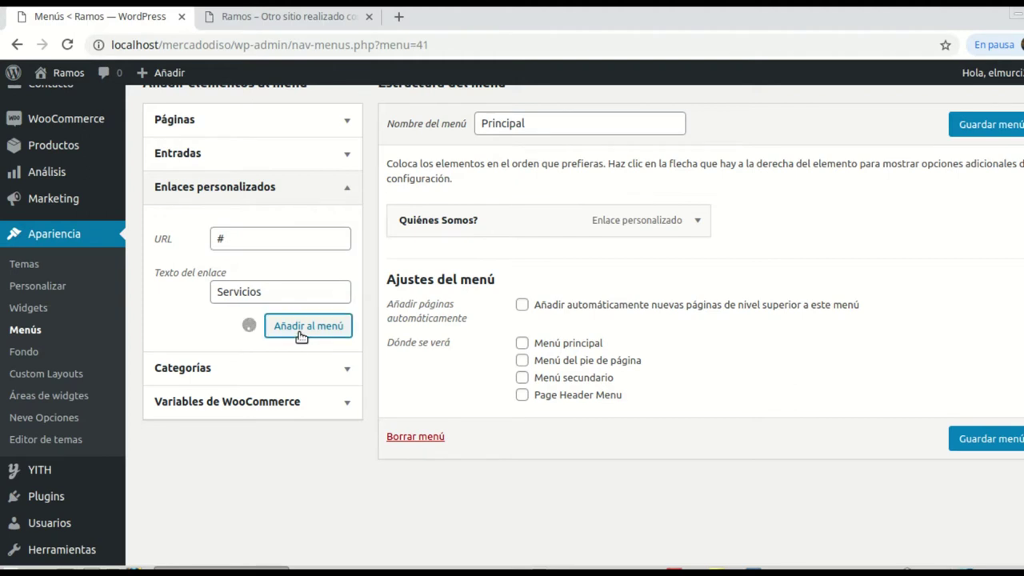
Step: Add a 'Blog' custom link with URL # to the menu
left_click(235, 236)
left_click(245, 292)
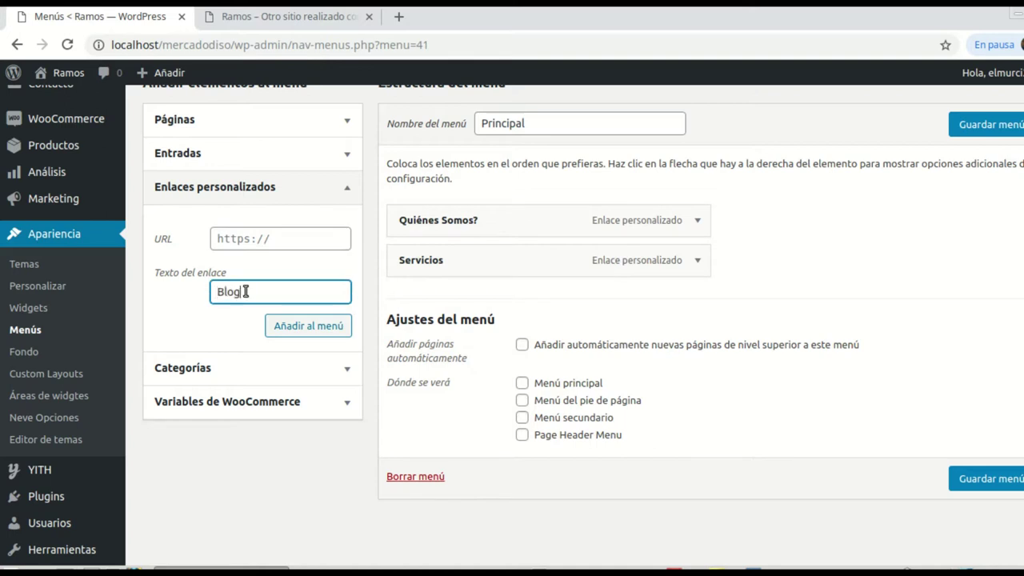
left_click(274, 240)
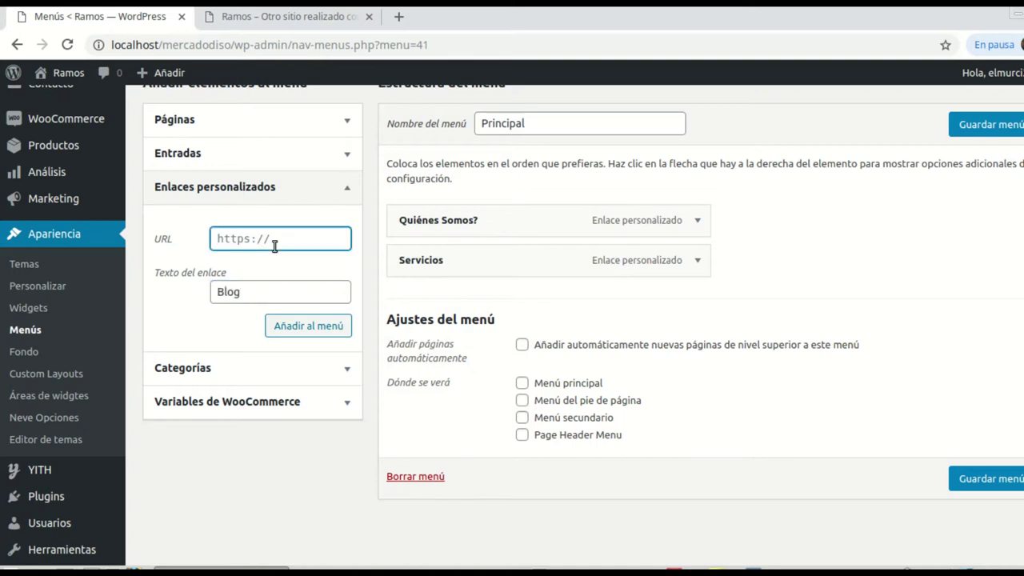
type("#")
left_click(311, 330)
Step: Add a 'Tienda' custom link with URL # to the menu
left_click(256, 291)
type("Tienda")
left_click(227, 244)
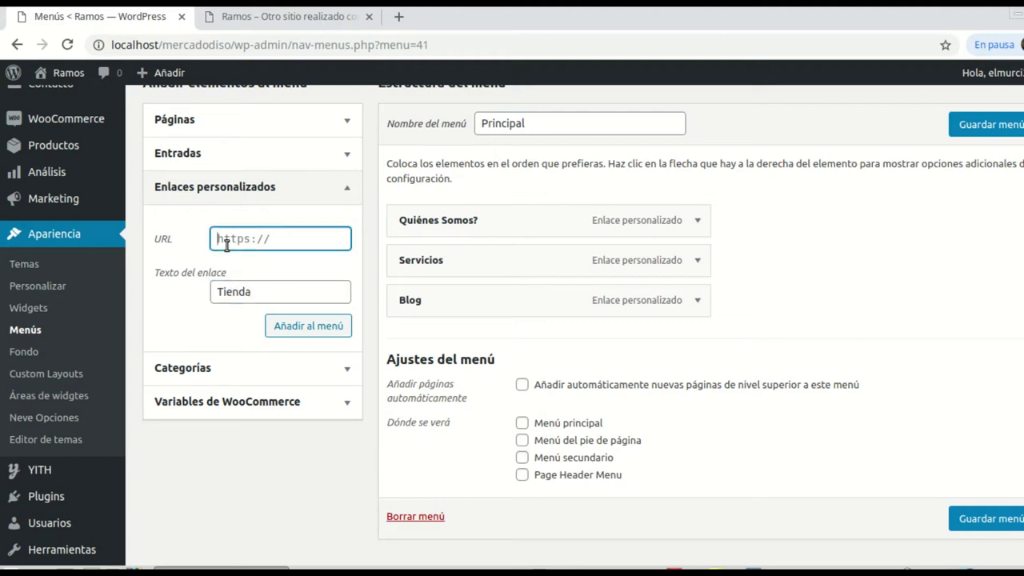
type("#")
left_click(301, 328)
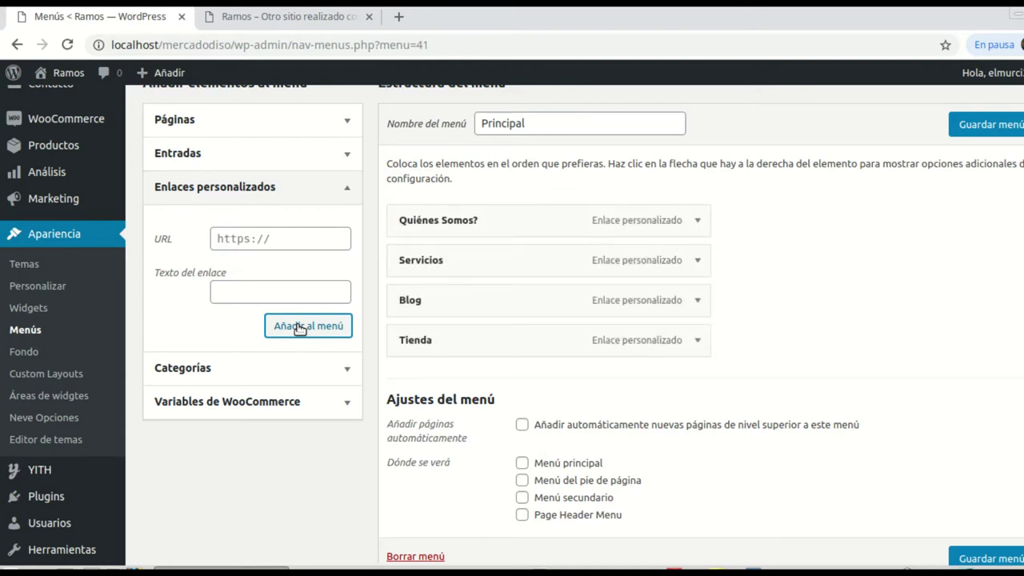
Step: Add a 'Contacto' custom link with URL # to the menu
left_click(252, 293)
type("C")
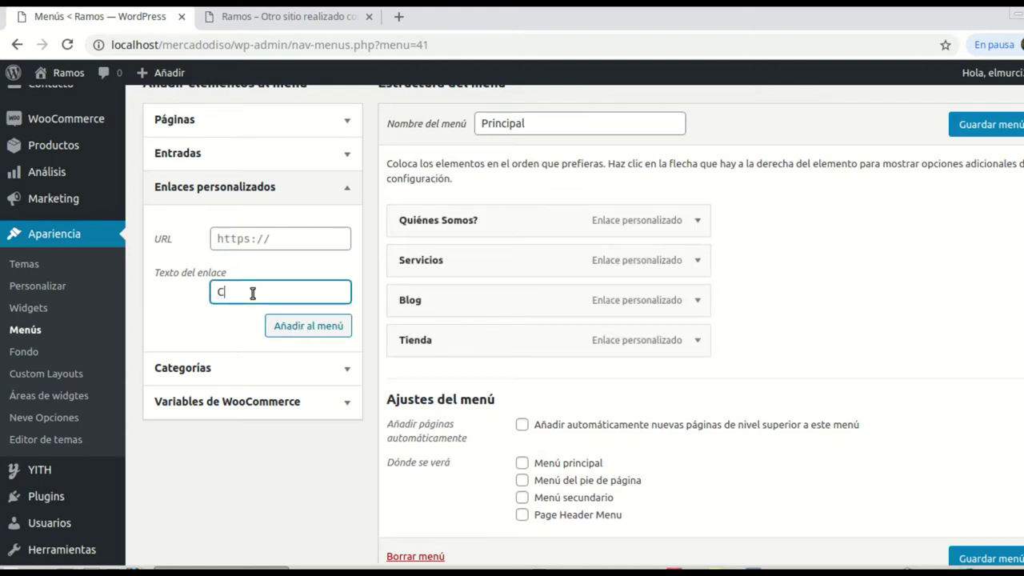
type("ontacto#")
left_click(230, 239)
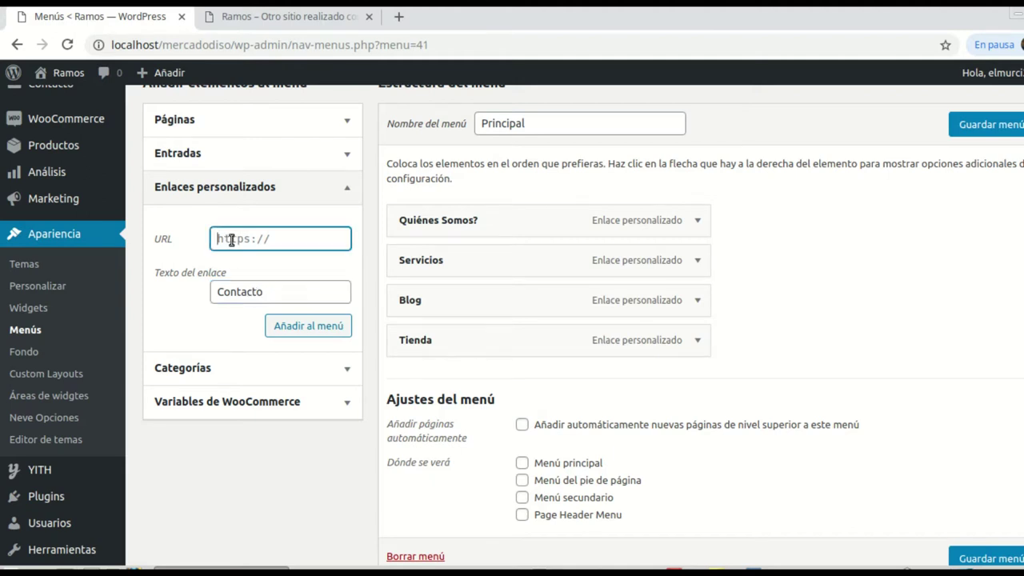
type("#")
left_click(311, 327)
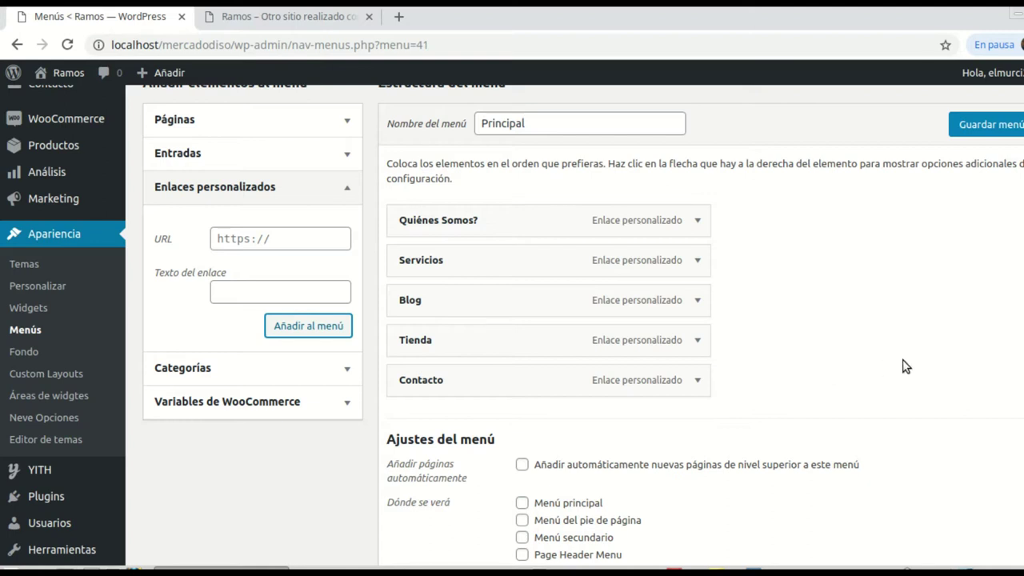
Step: Tick the Menú principal location for Principal and save the menu
scroll(906, 366, "down", 2)
scroll(752, 344, "up", 2)
scroll(680, 331, "down", 2)
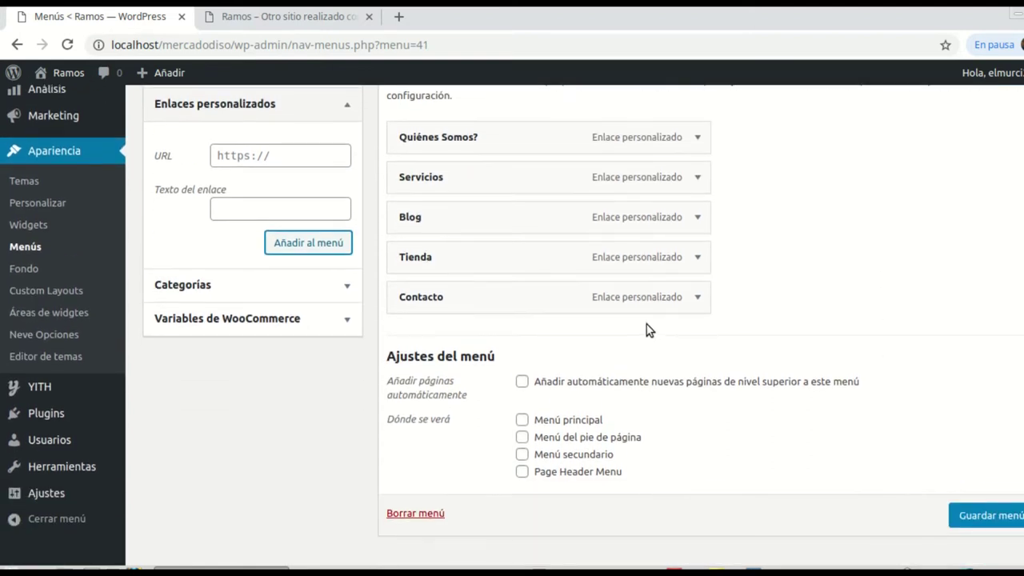
left_click(522, 420)
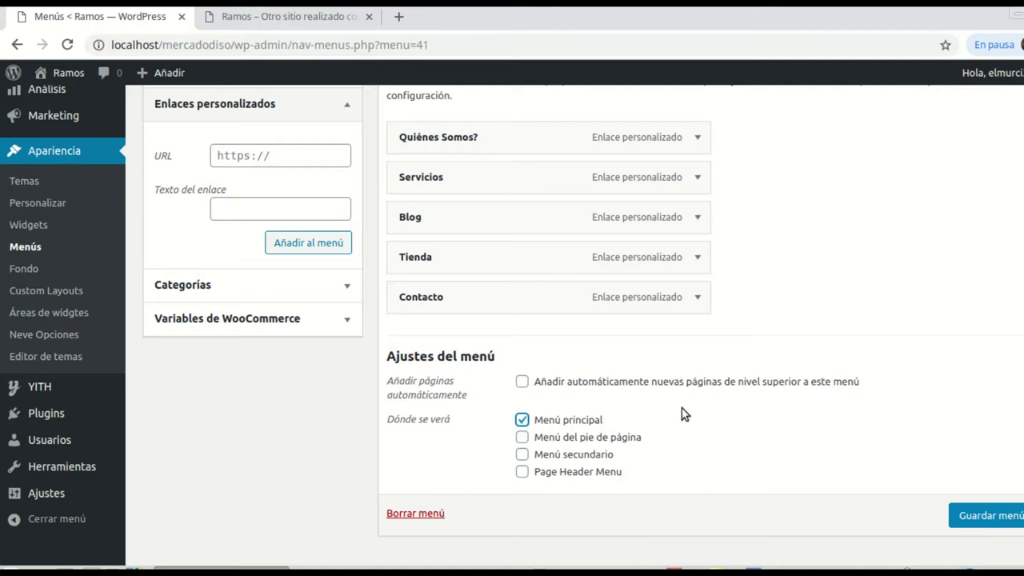
scroll(823, 412, "up", 3)
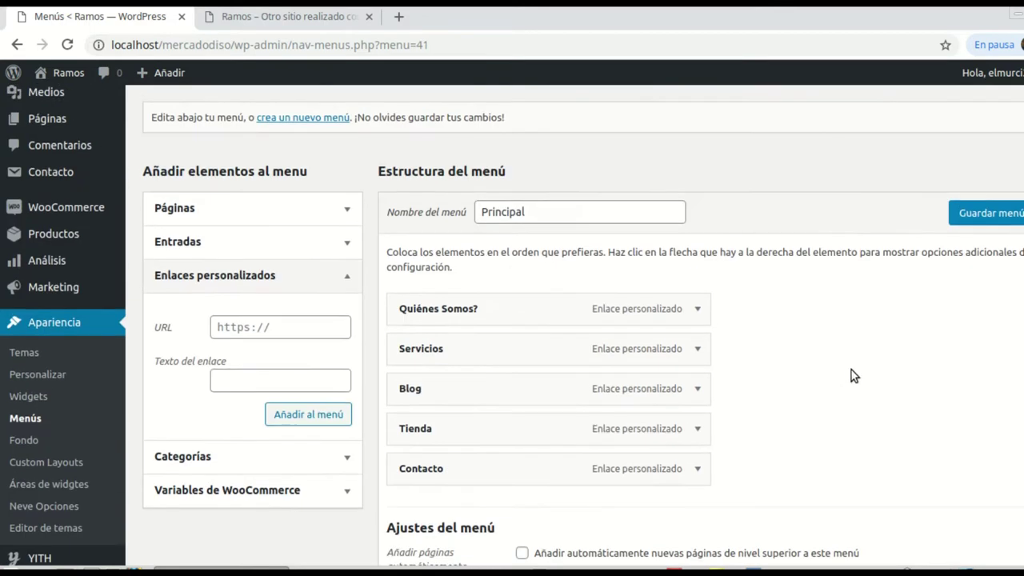
scroll(855, 376, "up", 1)
left_click(998, 298)
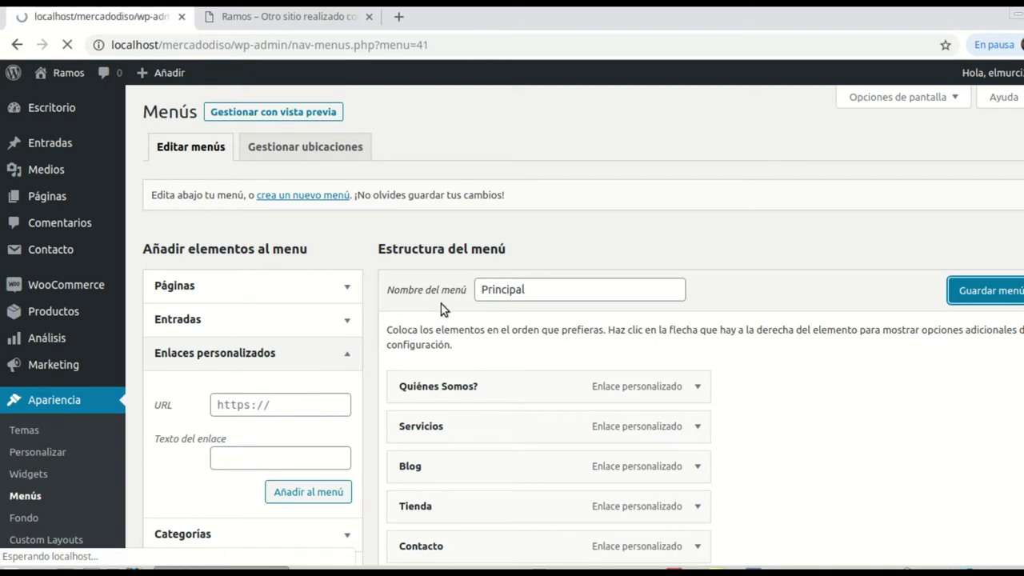
left_click(292, 22)
Step: Reload the site's front page to check the Principal menu in the header
left_click(67, 45)
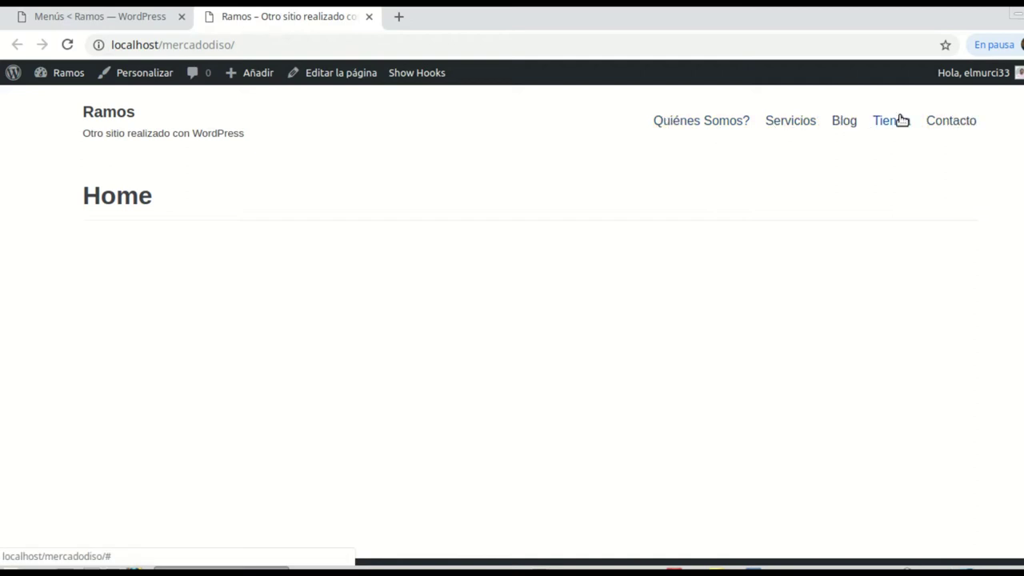
left_click(102, 20)
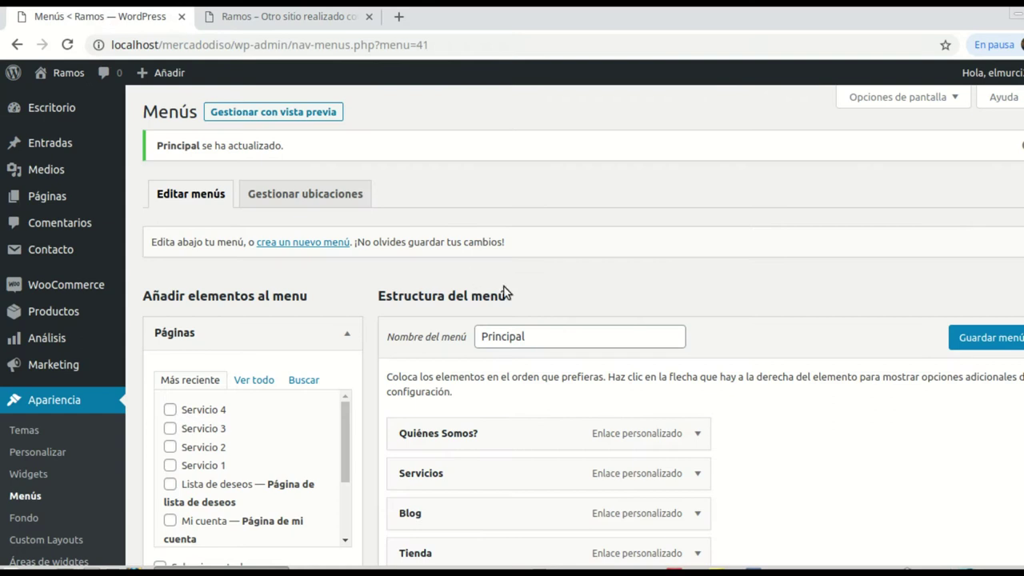
scroll(614, 349, "down", 2)
scroll(614, 350, "down", 2)
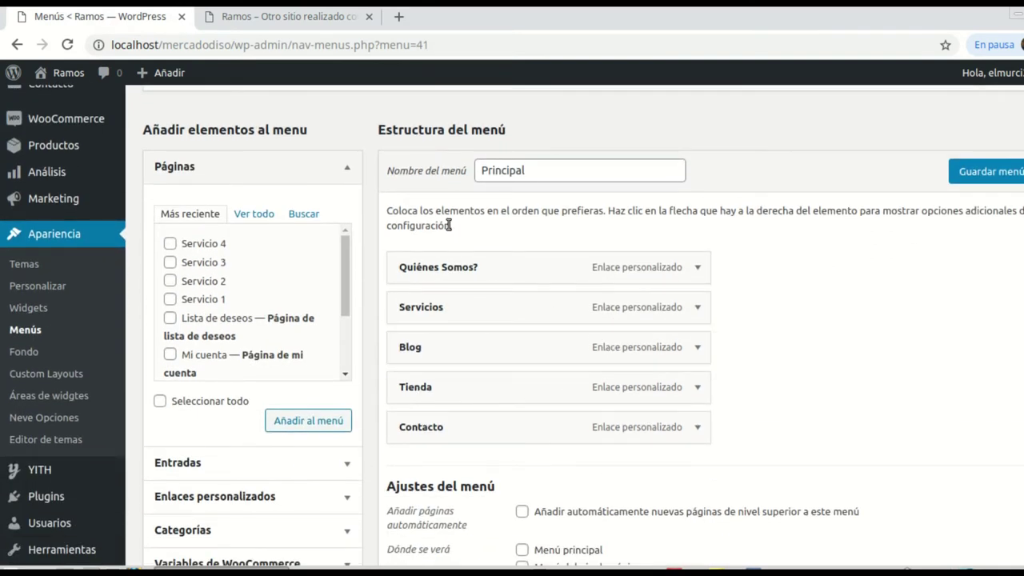
scroll(468, 389, "down", 2)
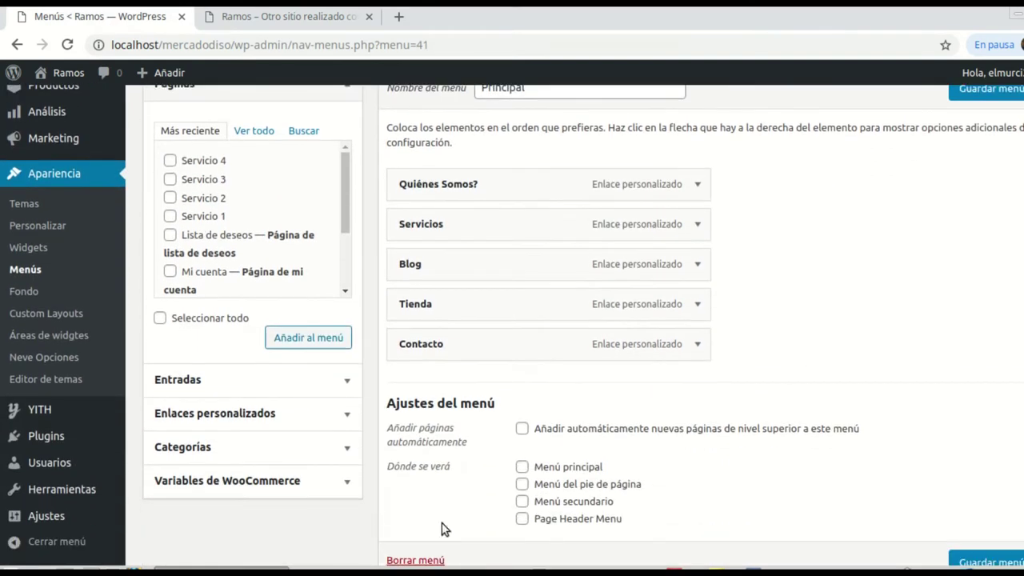
scroll(484, 504, "up", 1)
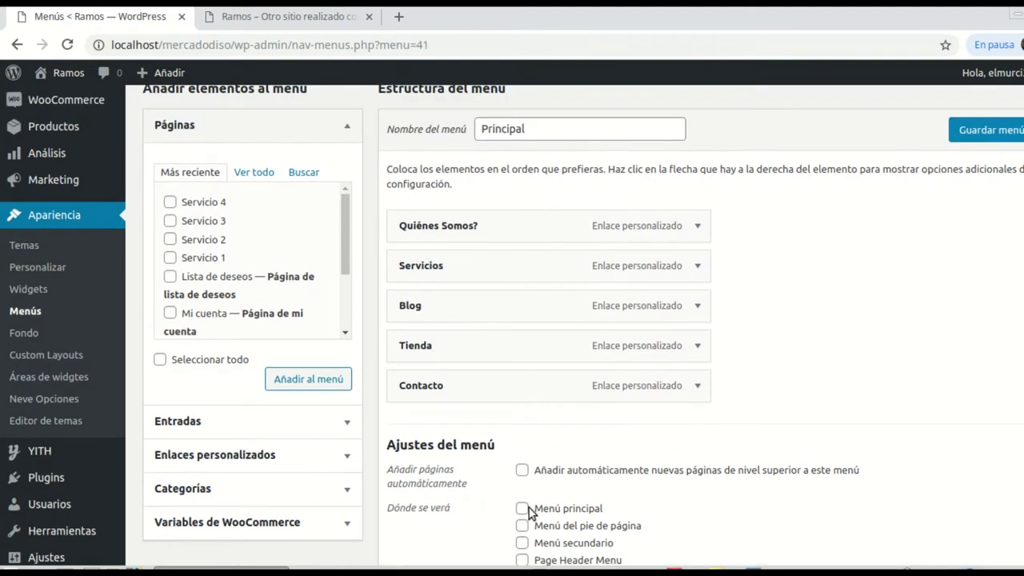
Step: Tick Menú principal under 'Dónde se verá' and save the Principal menu again
left_click(521, 509)
left_click(976, 129)
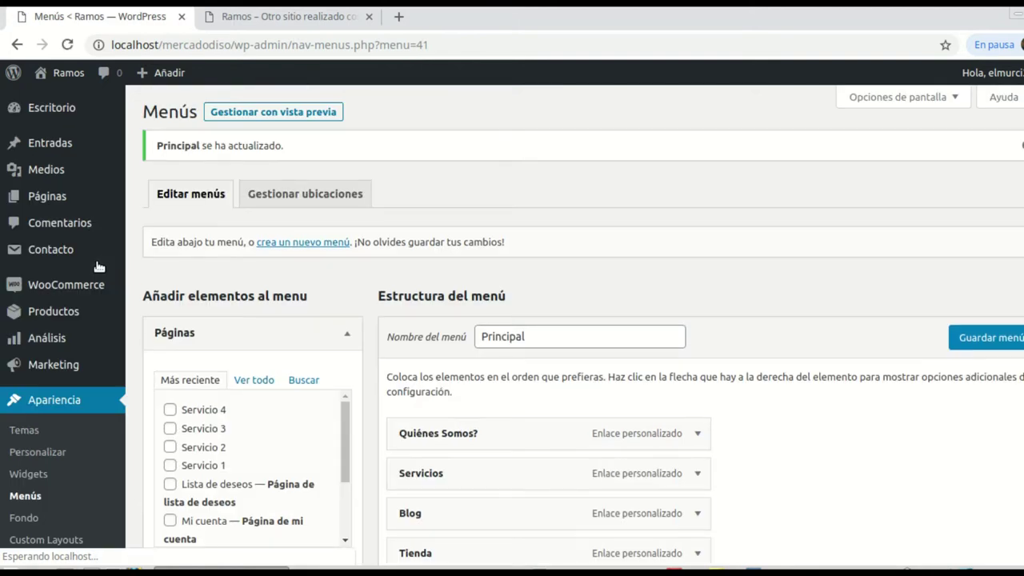
scroll(310, 279, "down", 3)
scroll(310, 279, "down", 4)
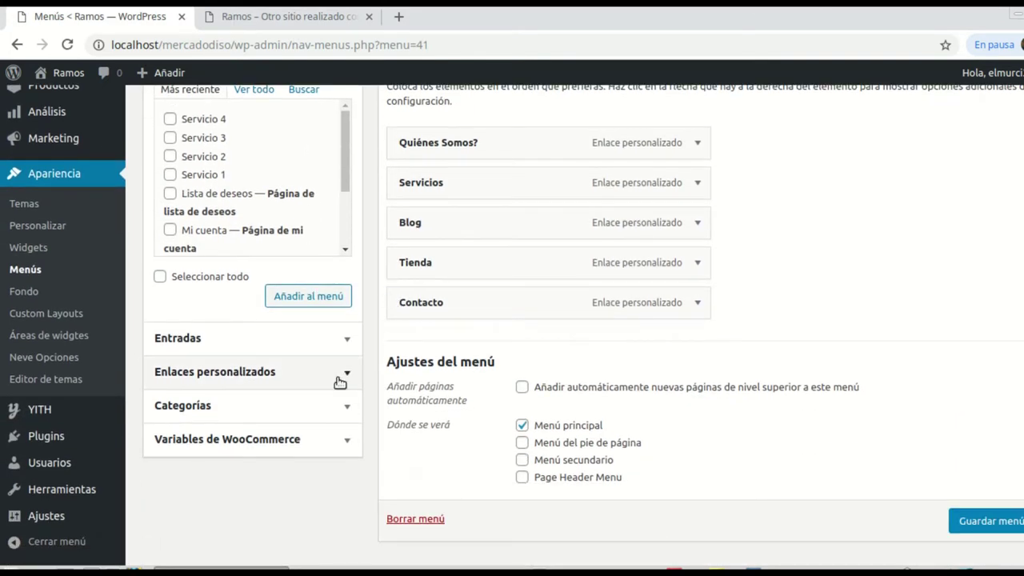
scroll(254, 371, "up", 4)
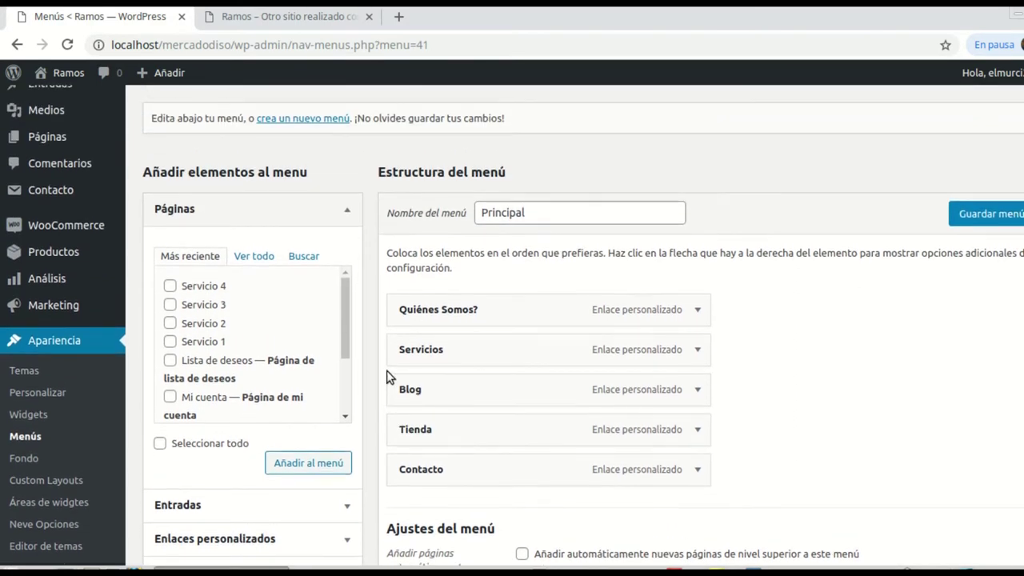
scroll(389, 377, "up", 1)
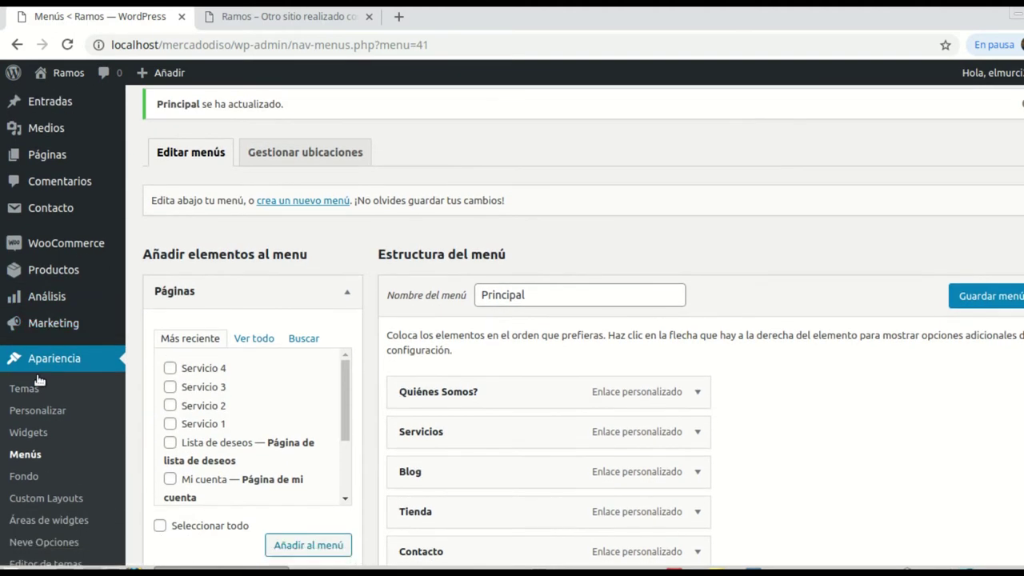
scroll(40, 369, "down", 4)
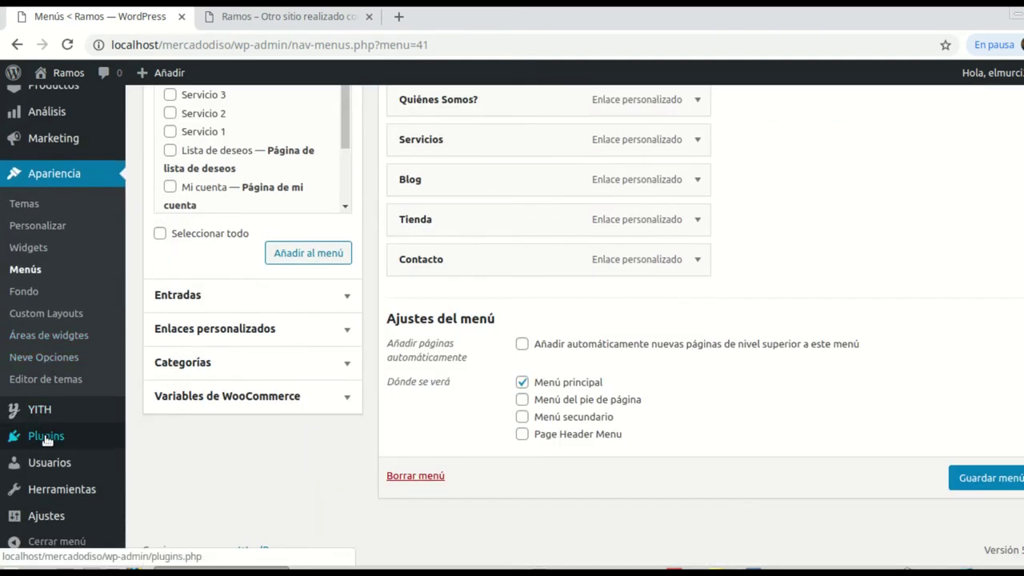
Step: Search the plugin directory for 'Elementor' under Plugins > Añadir nuevo
mouse_move(48, 436)
left_click(163, 463)
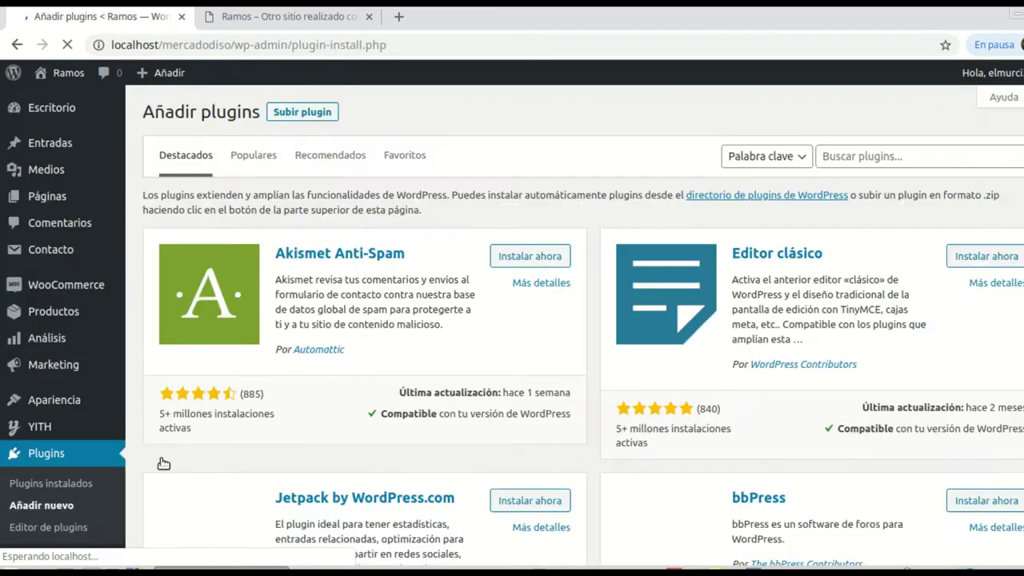
left_click(919, 158)
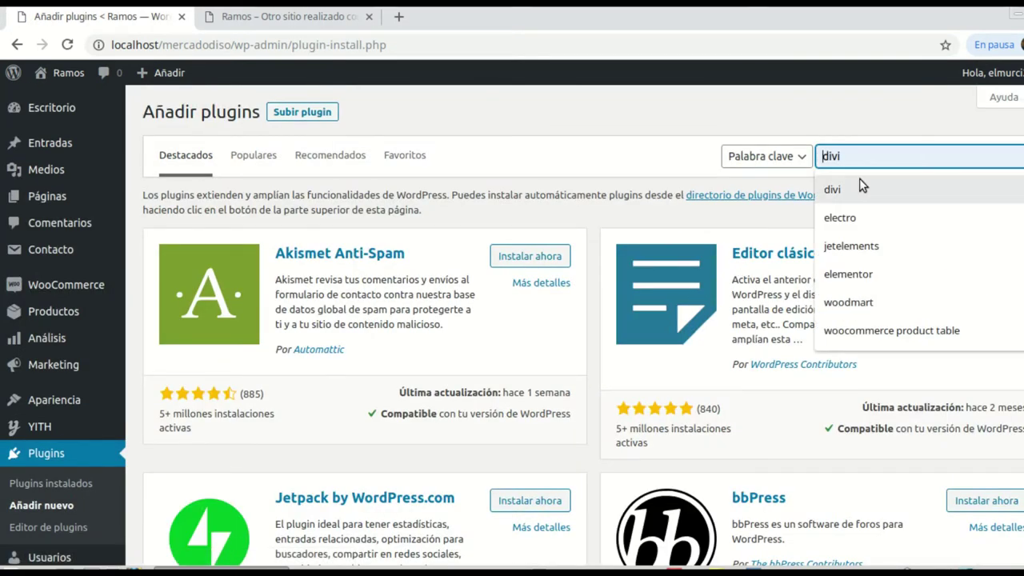
type("Element")
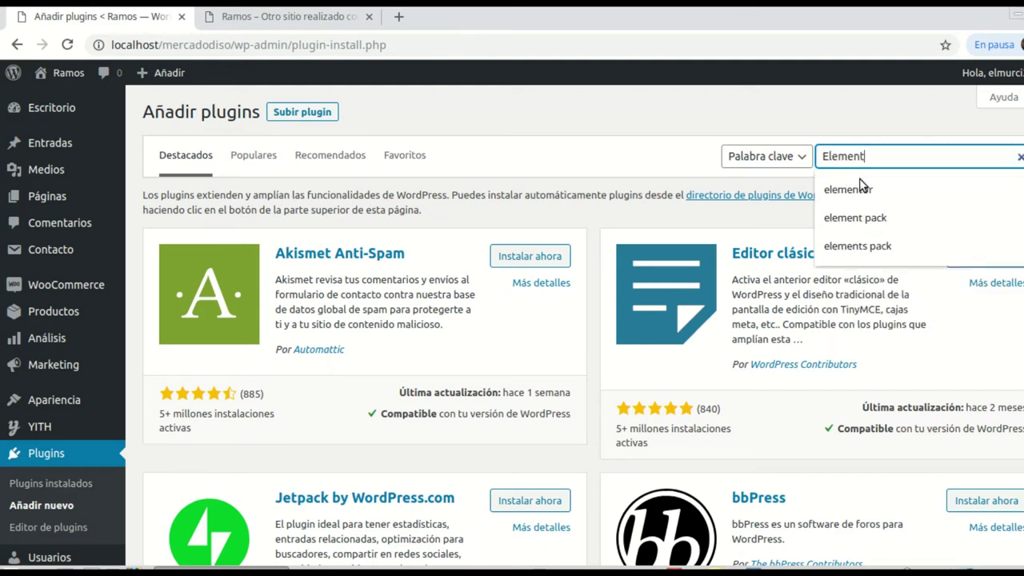
type("or")
key("Return")
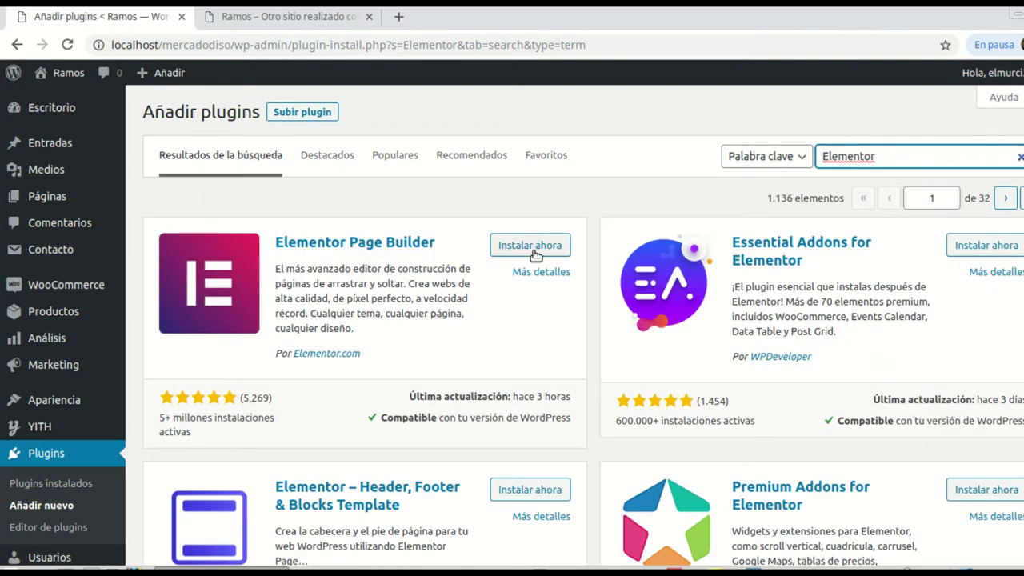
Step: Install Elementor Page Builder and close its welcome screen
left_click(533, 248)
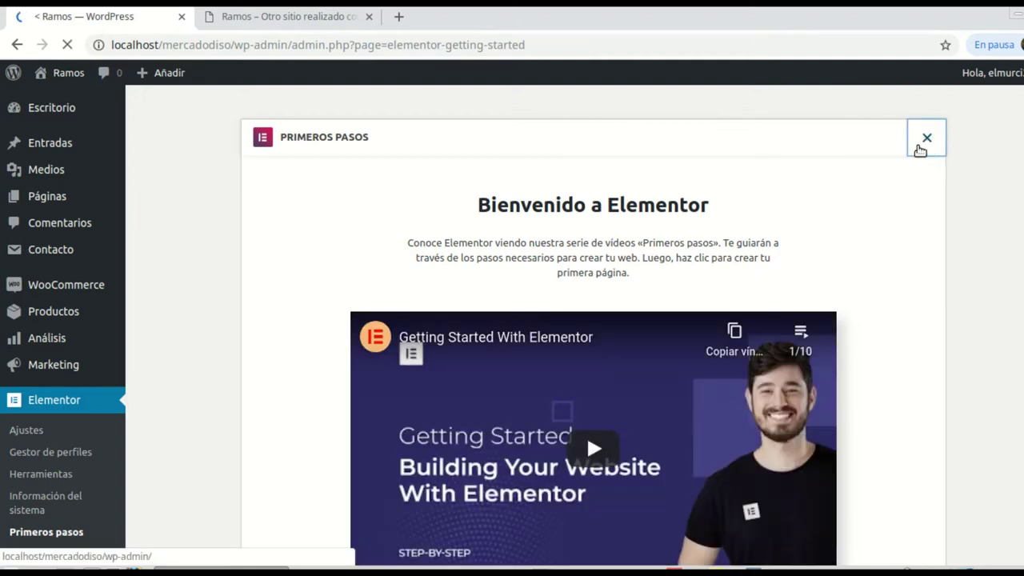
left_click(925, 142)
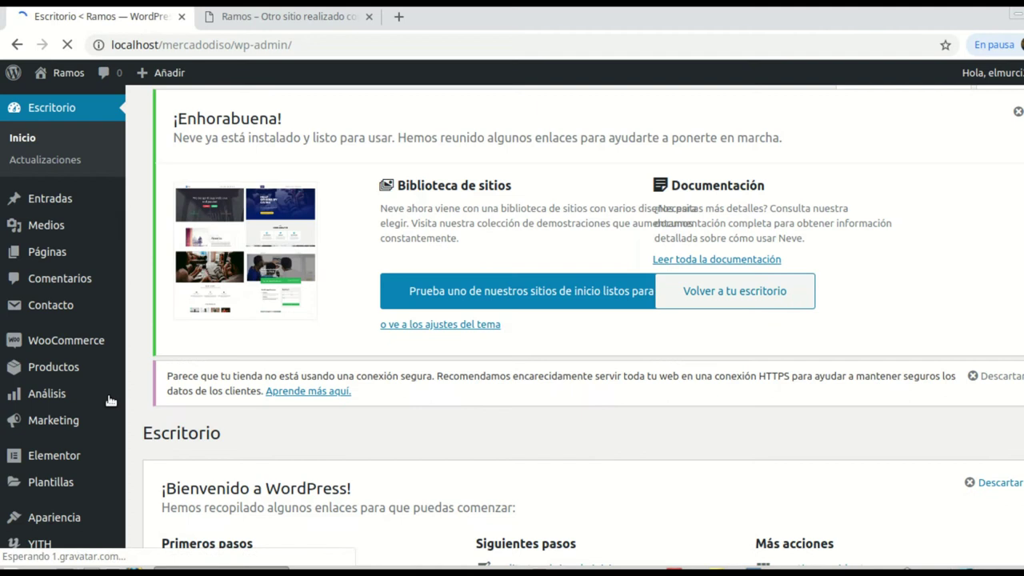
mouse_move(110, 396)
scroll(80, 448, "down", 3)
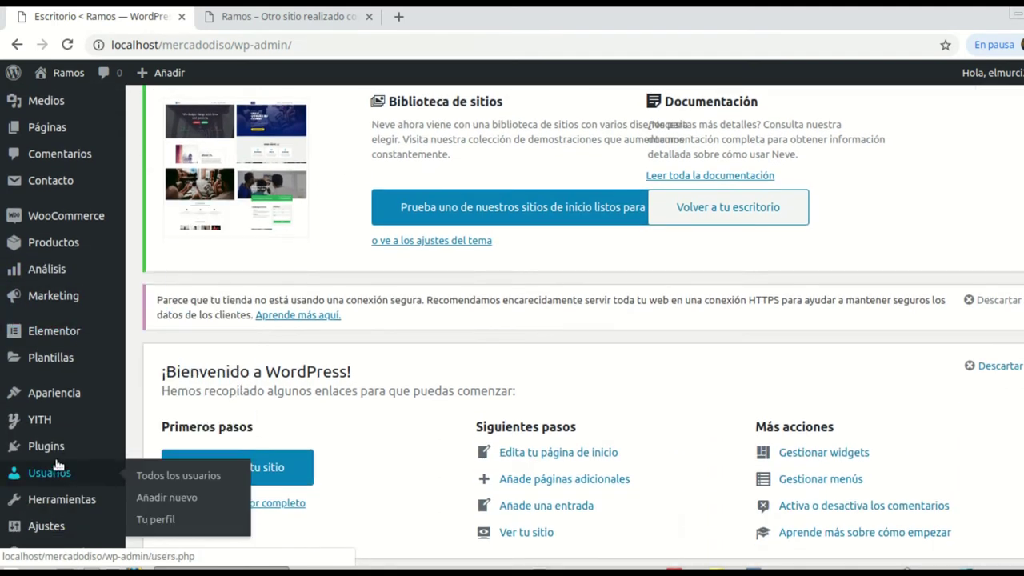
Step: Open the Subir plugin upload form and browse for a zip file
mouse_move(48, 446)
left_click(168, 470)
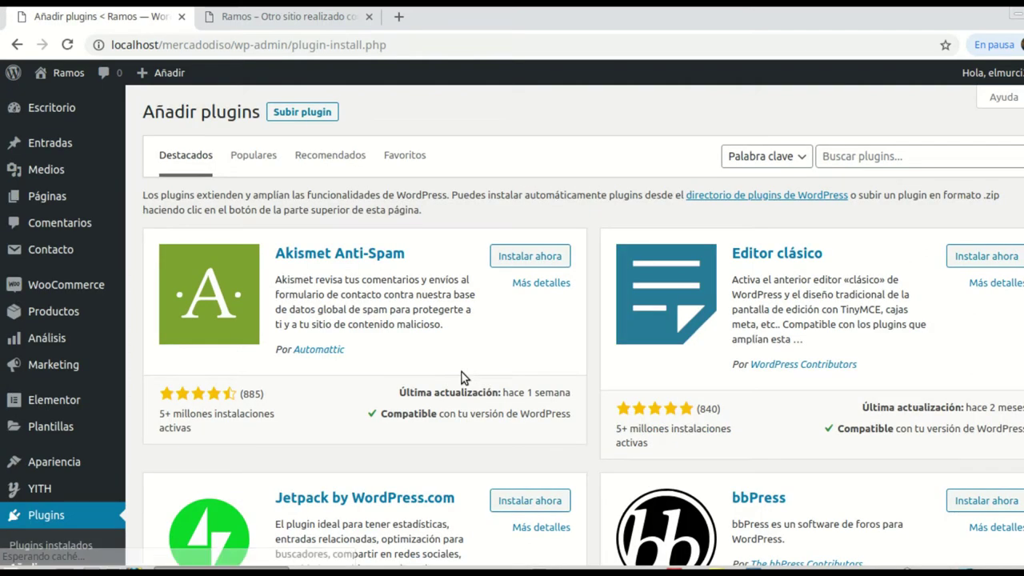
left_click(302, 113)
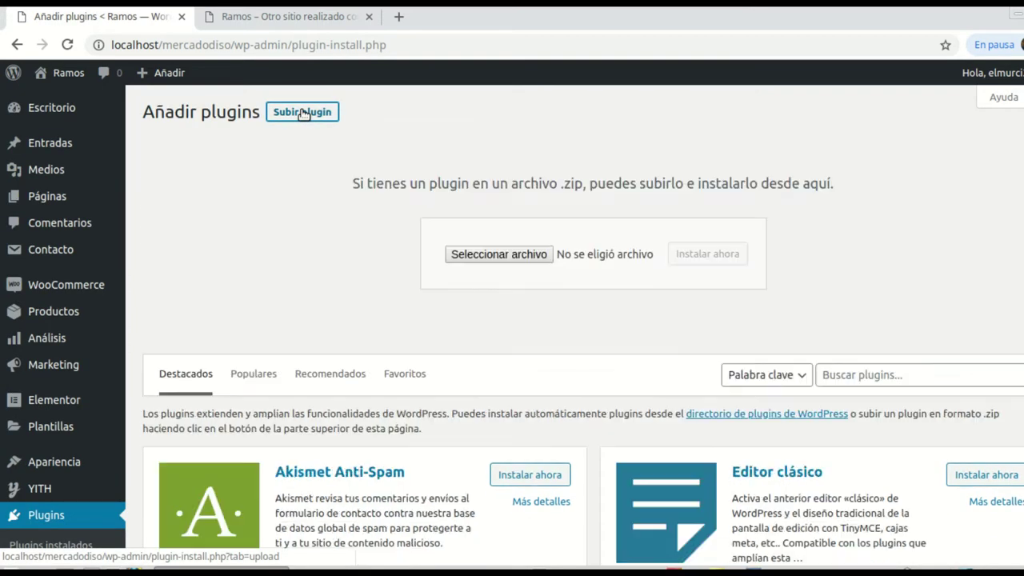
left_click(492, 255)
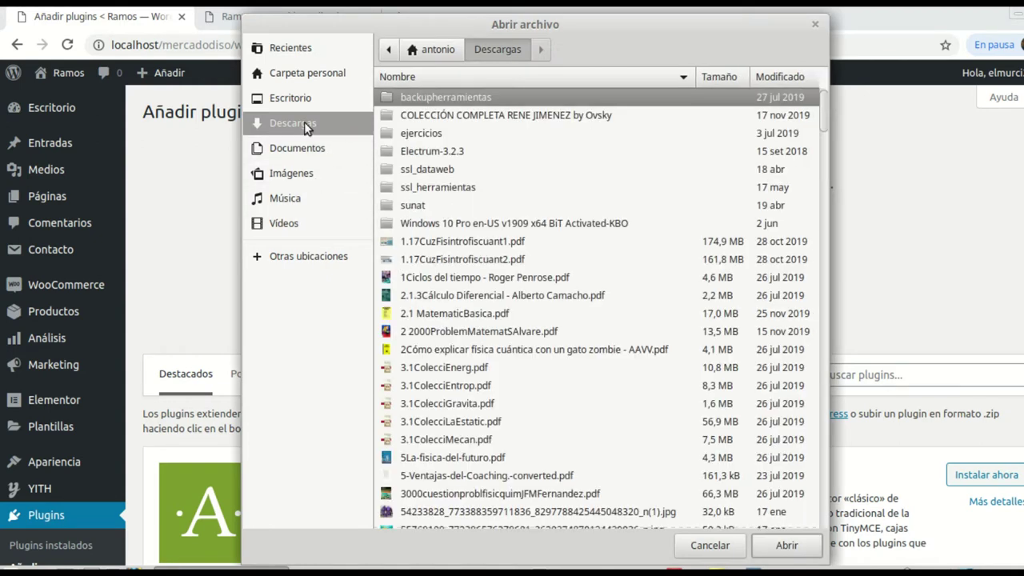
Step: Choose elementor-pro.zip from the elementorpro_v2.9.4 folder, install it and activate it
left_click(287, 107)
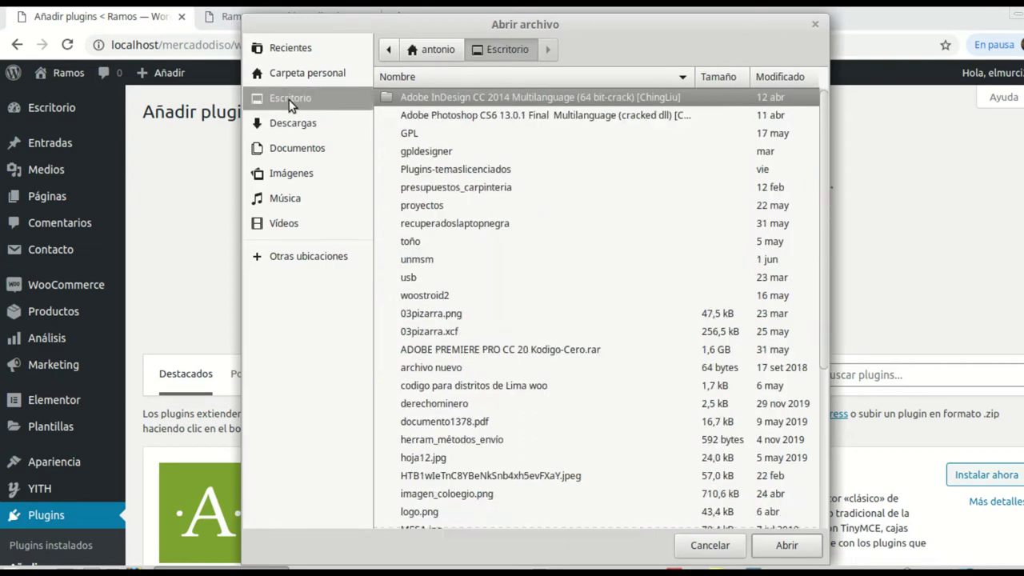
left_click(468, 170)
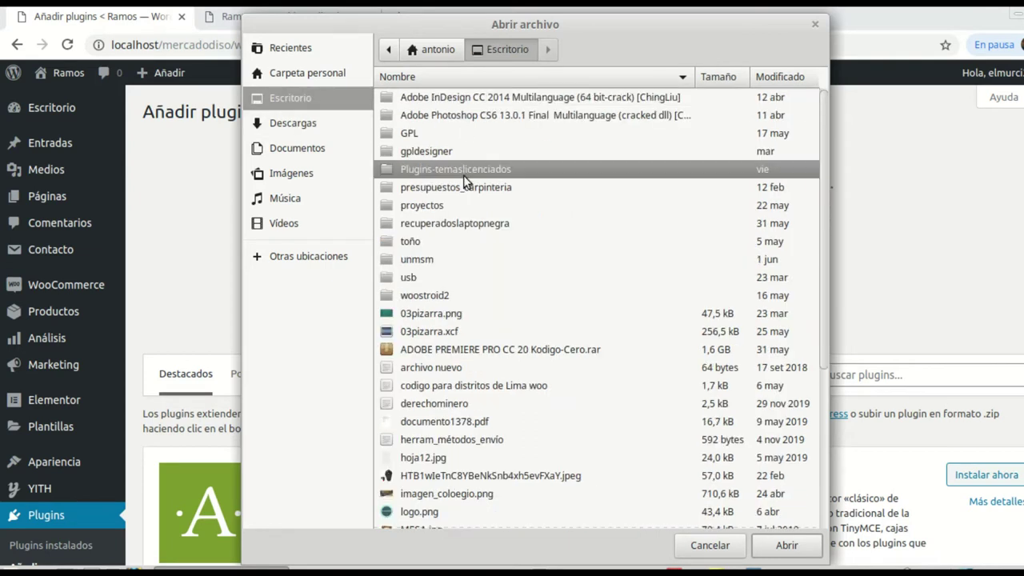
left_click(427, 151)
double_click(427, 150)
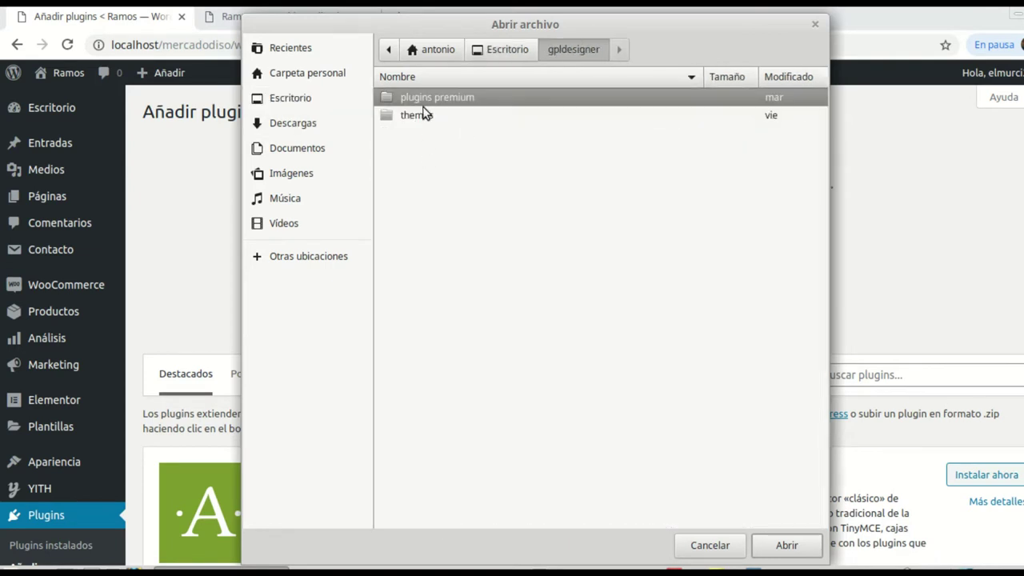
double_click(446, 99)
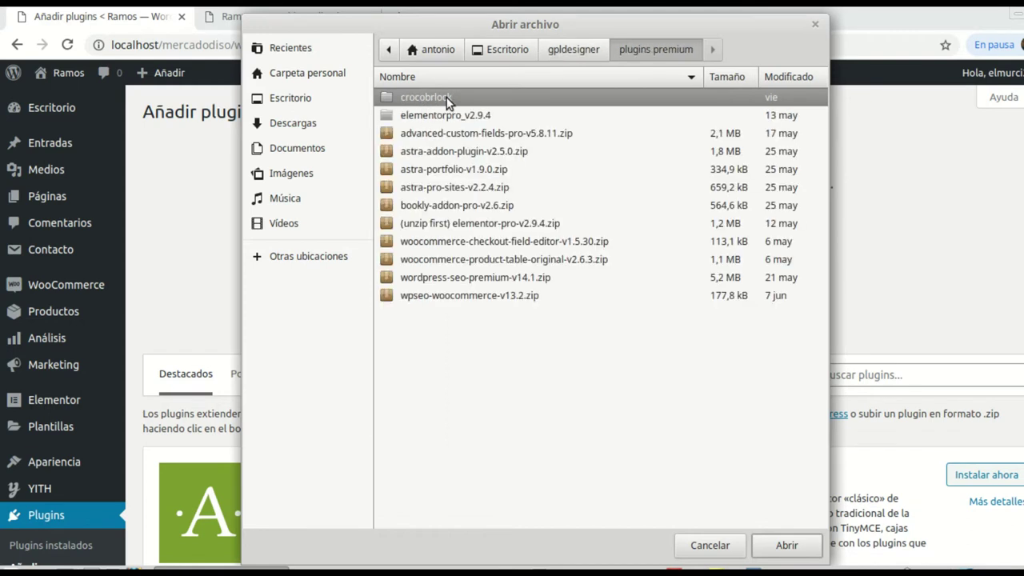
double_click(438, 117)
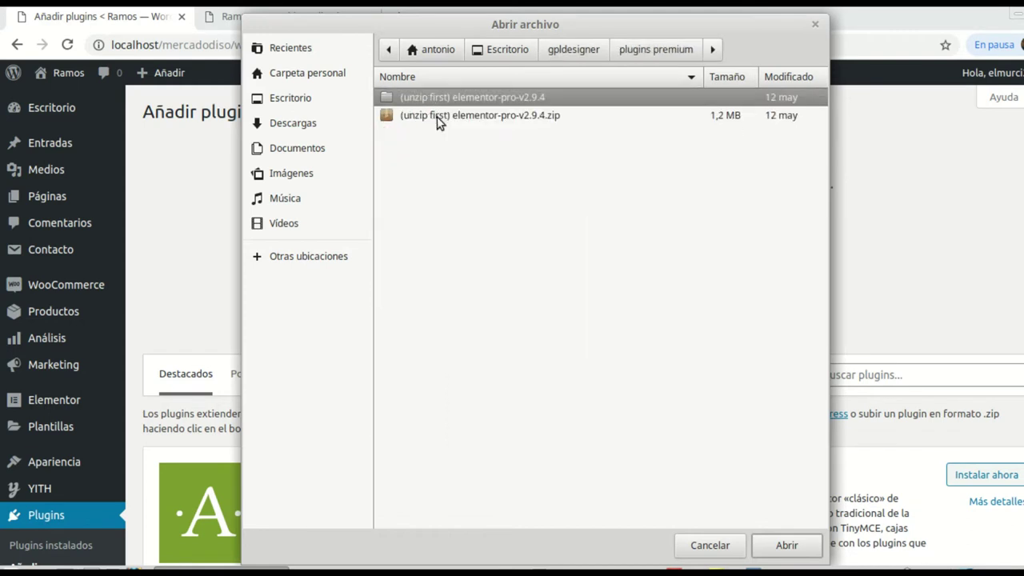
double_click(439, 100)
left_click(438, 115)
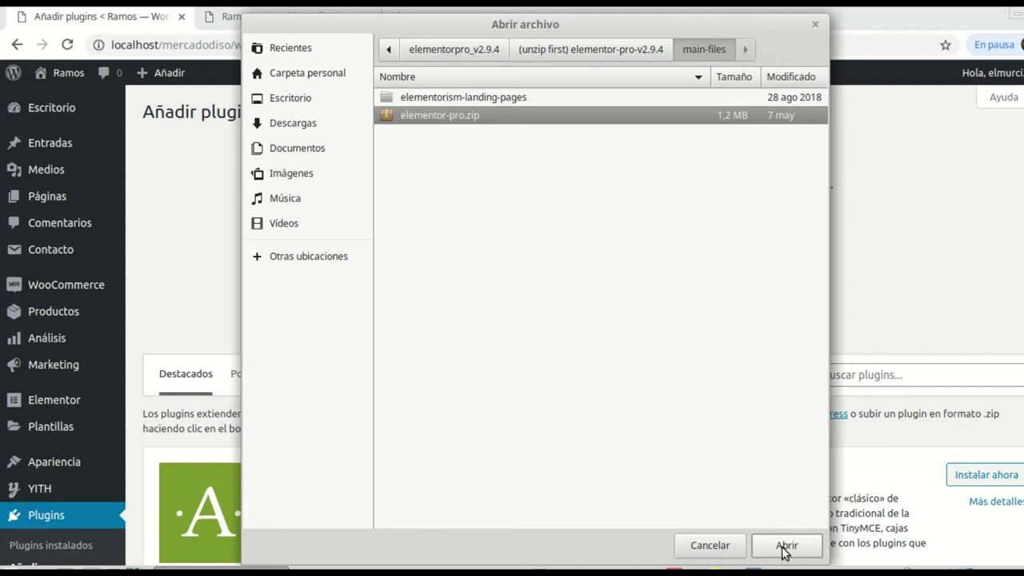
left_click(786, 549)
left_click(711, 256)
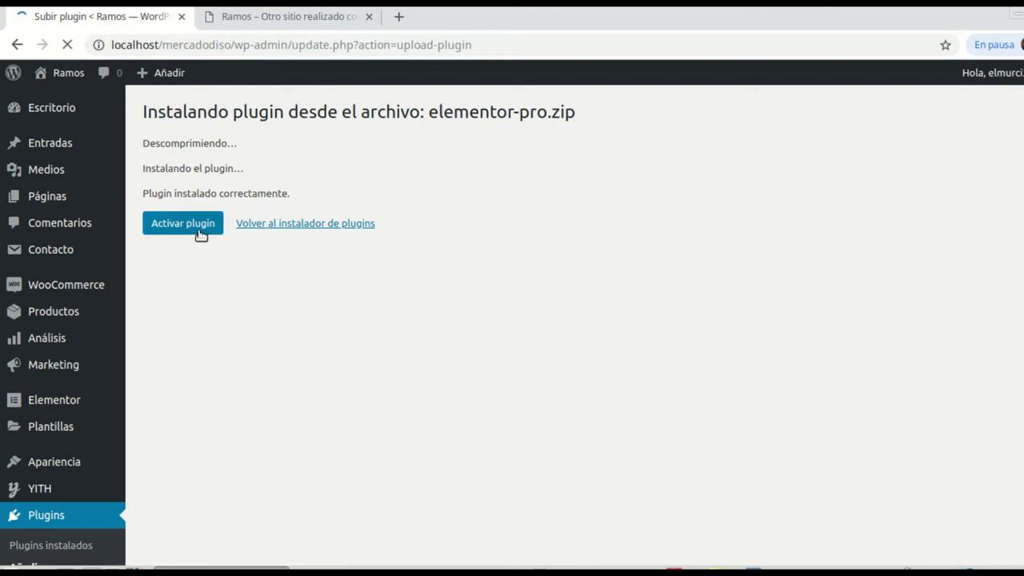
left_click(200, 232)
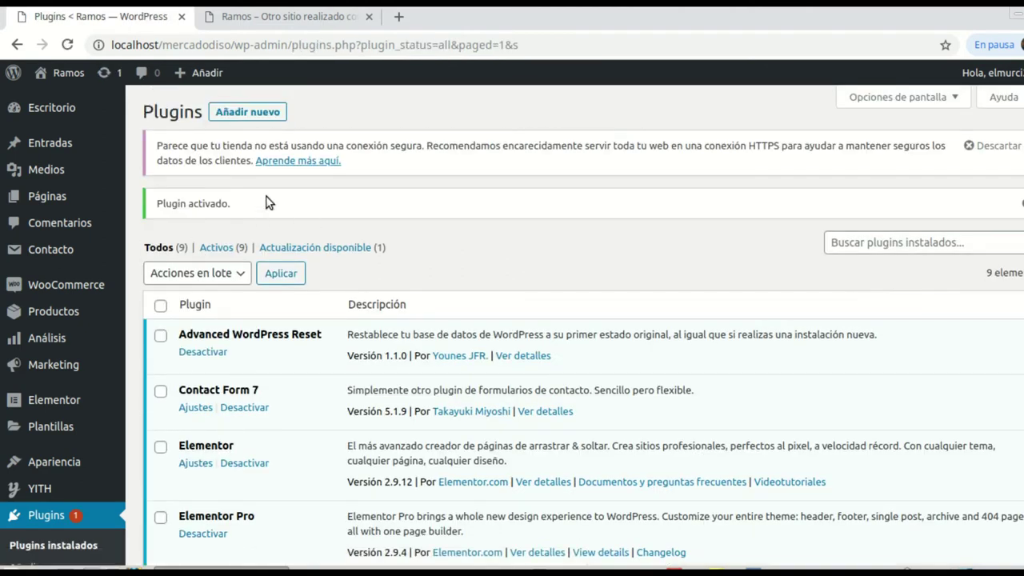
Step: Open the plugin upload form and browse back to the plugins premium folder
left_click(249, 113)
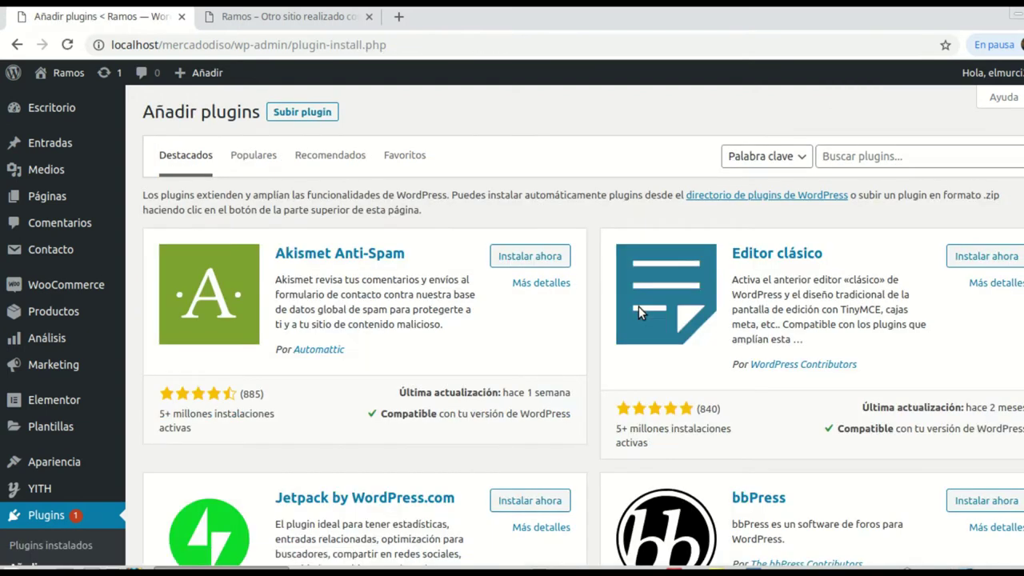
left_click(301, 111)
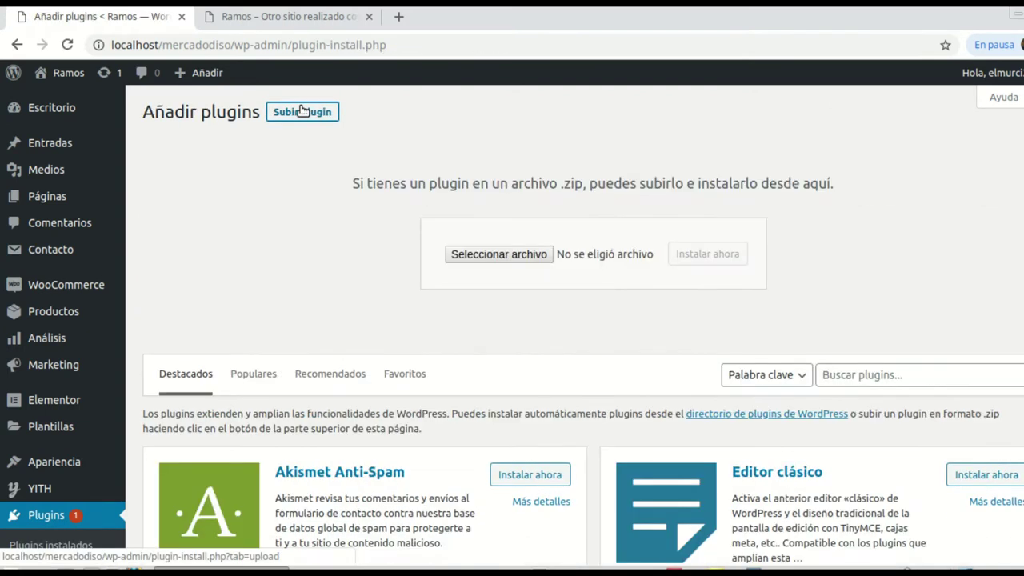
left_click(499, 254)
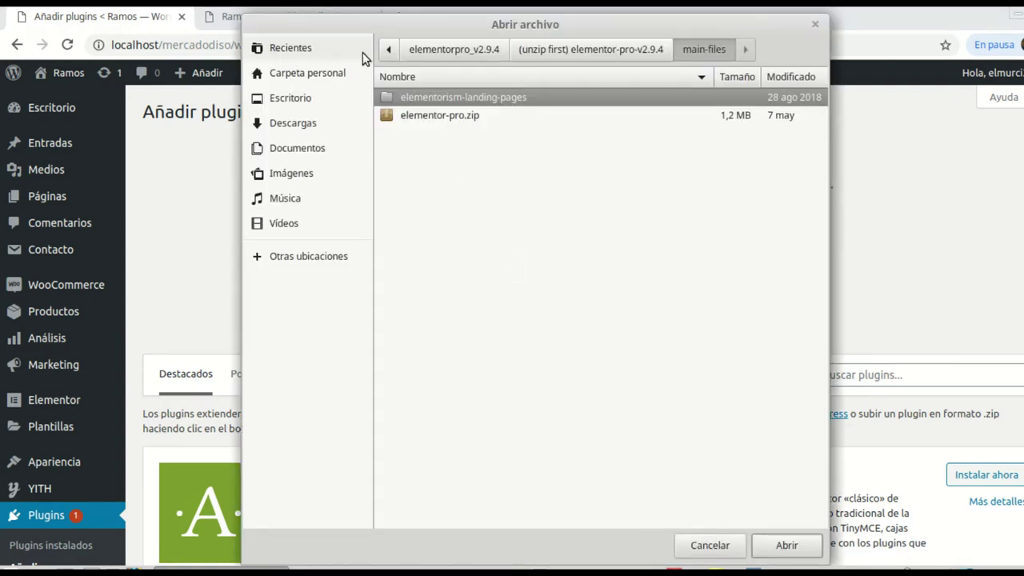
left_click(600, 51)
left_click(460, 53)
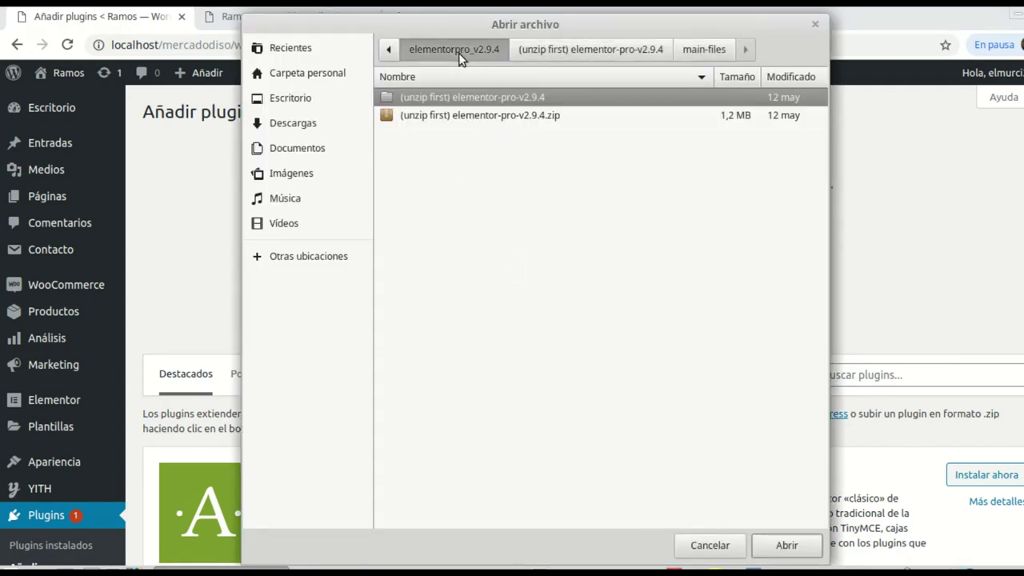
left_click(390, 51)
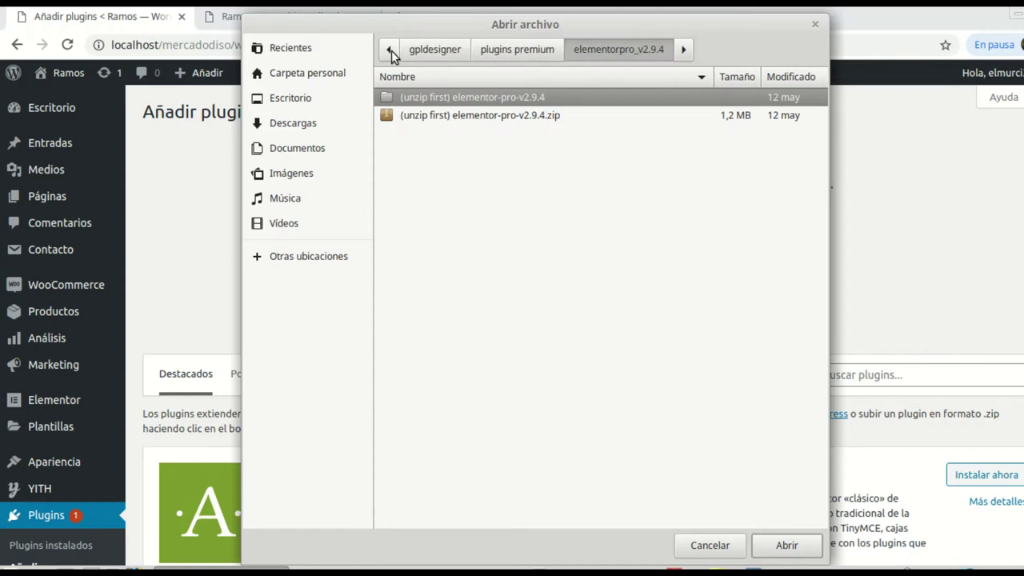
left_click(515, 51)
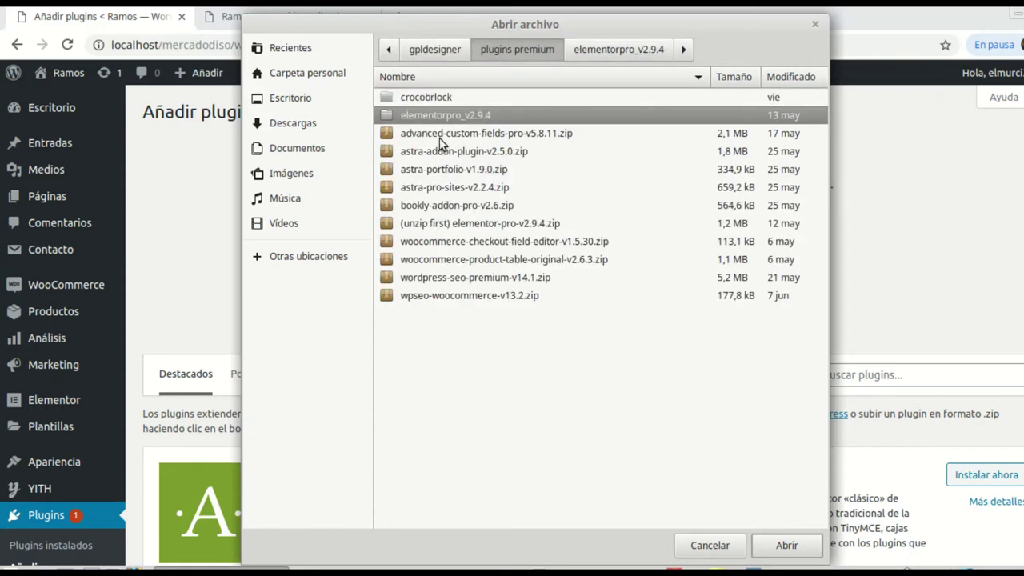
Step: Install and activate jet-elements-v2.2.14.zip from the crocobrlock folder
double_click(431, 98)
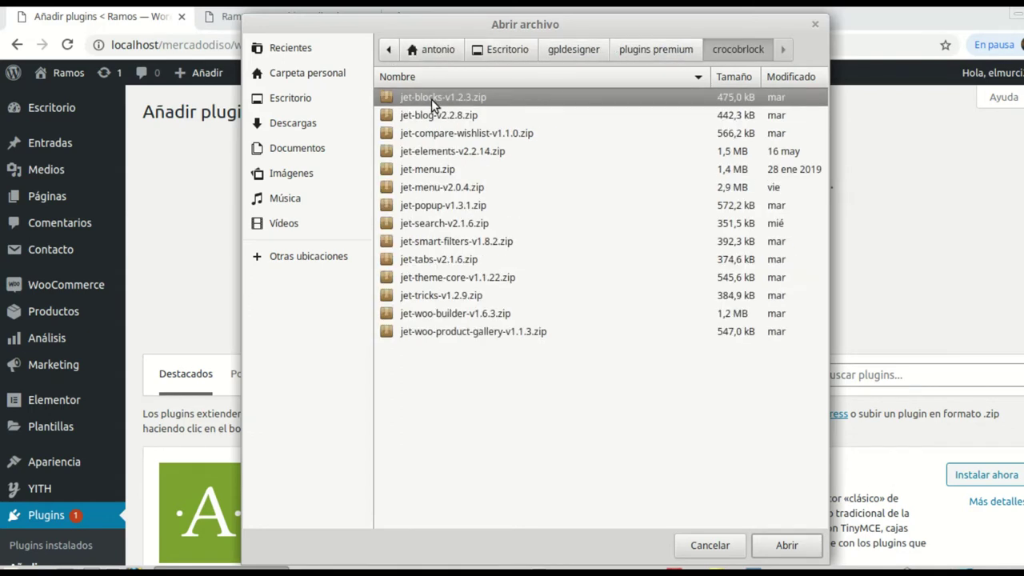
left_click(432, 152)
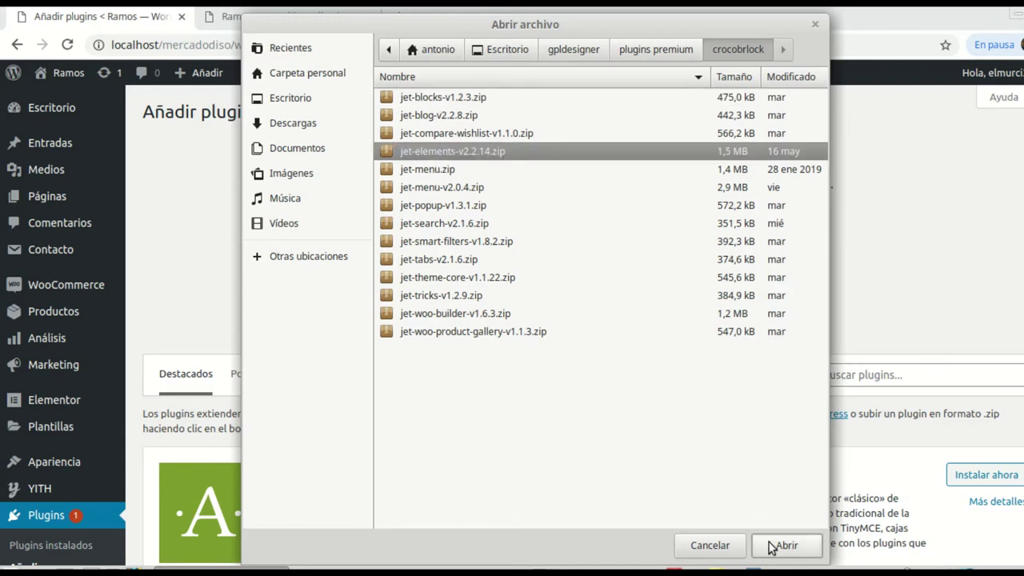
left_click(784, 545)
left_click(710, 254)
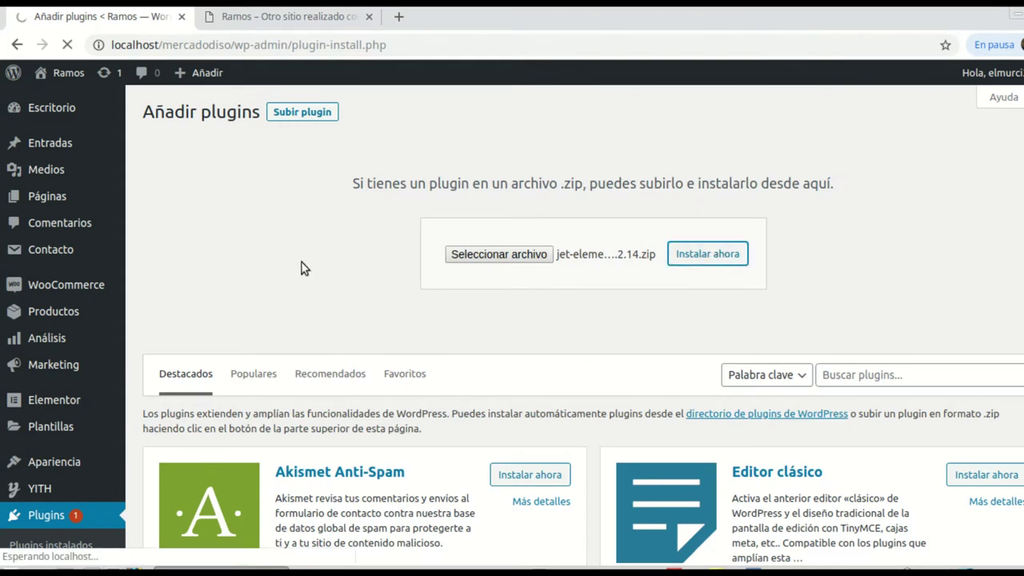
left_click(190, 226)
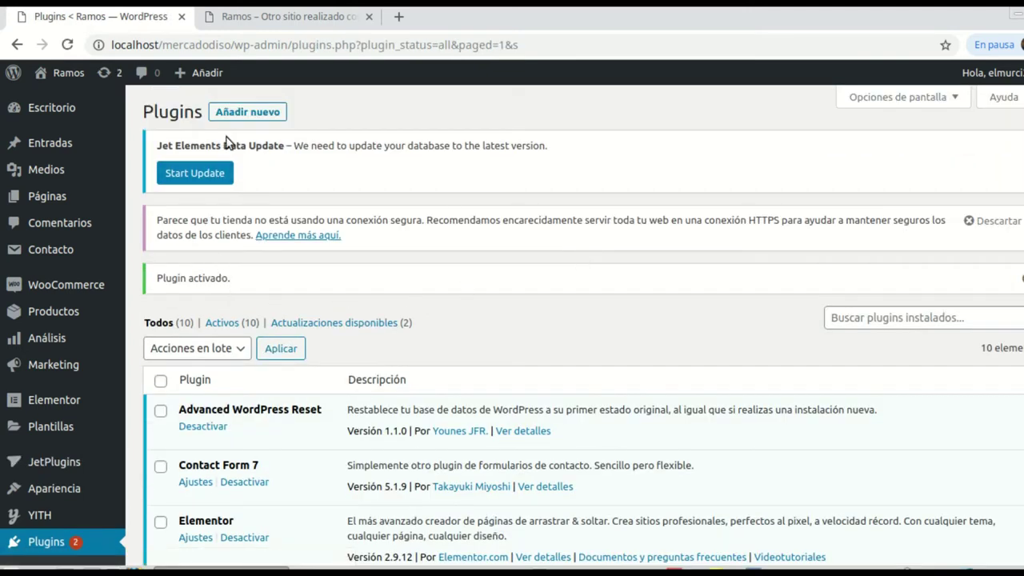
left_click(254, 112)
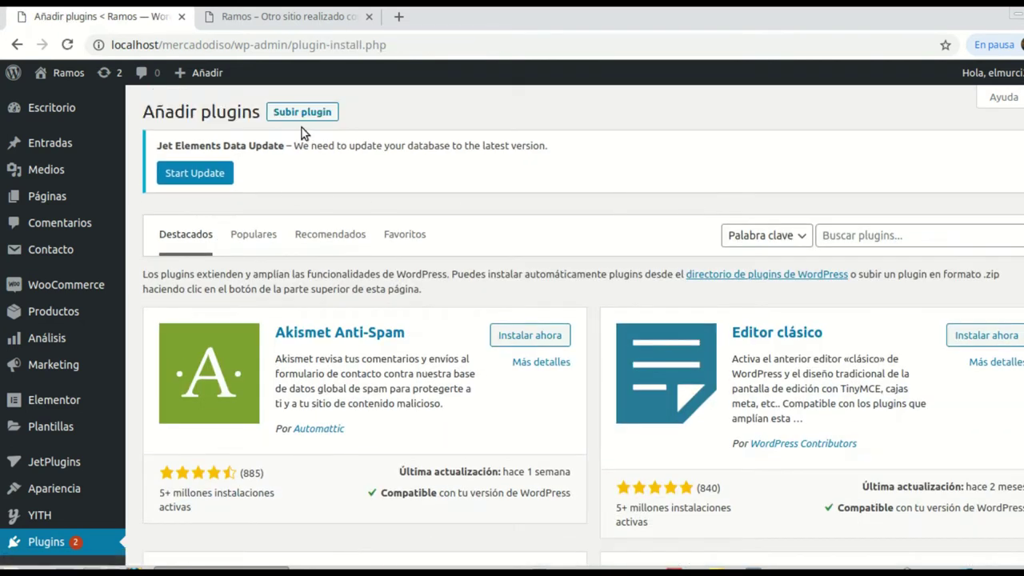
Step: Upload, install and activate the jet-search-v2.1.6.zip plugin
left_click(303, 112)
left_click(486, 341)
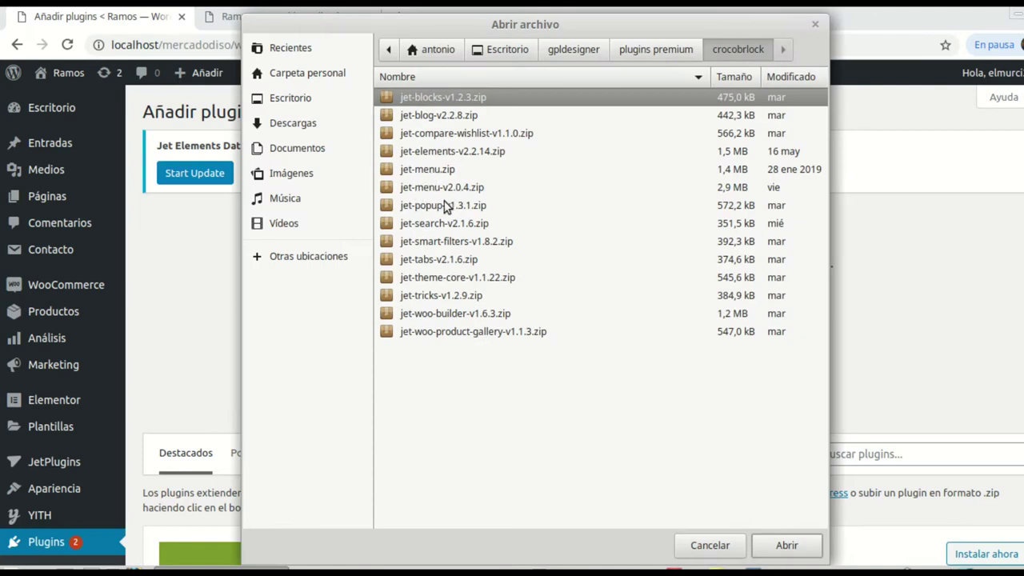
left_click(433, 225)
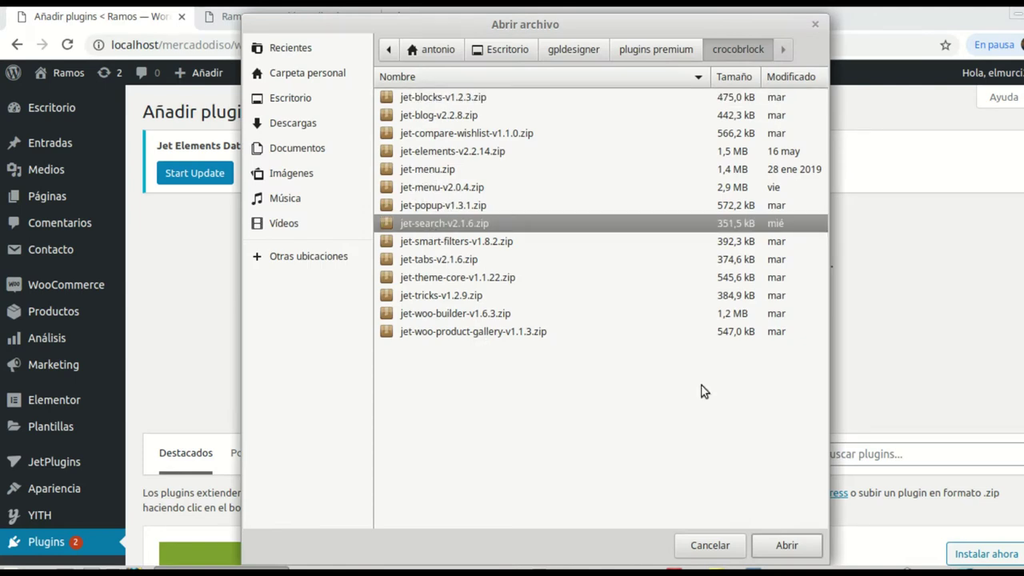
left_click(786, 546)
left_click(690, 336)
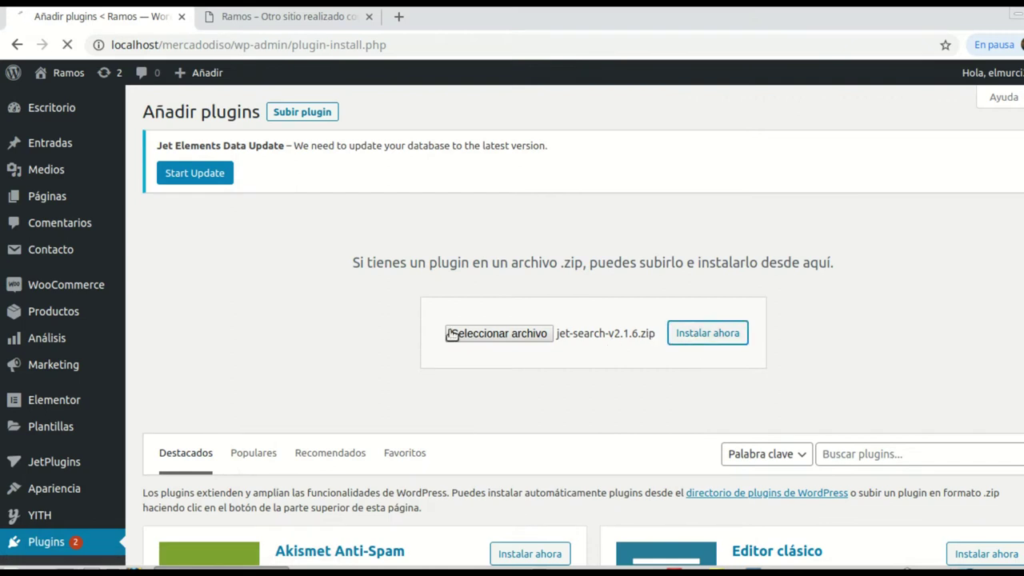
left_click(215, 289)
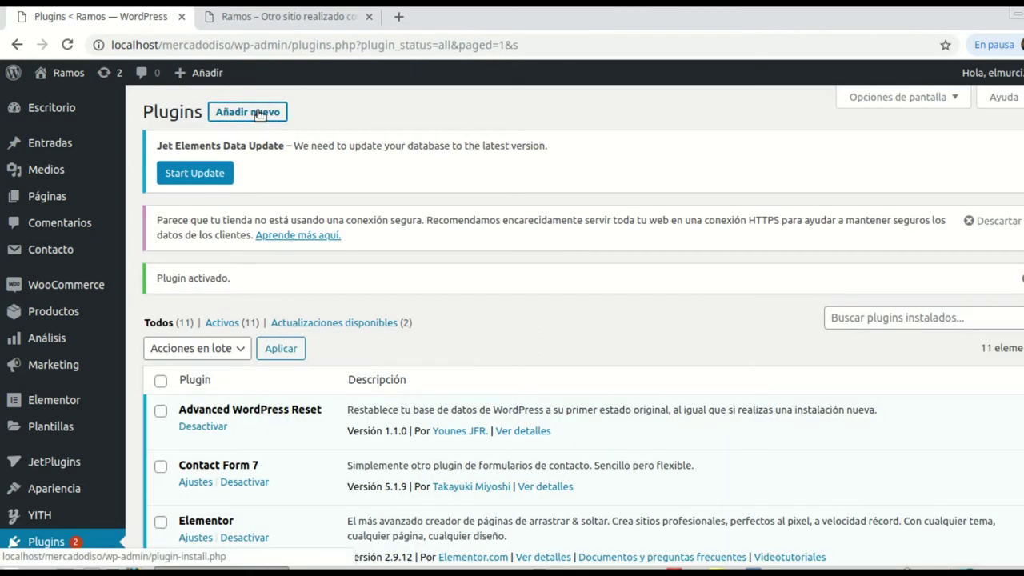
Step: Upload, install and activate the jet-menu.zip plugin
left_click(256, 113)
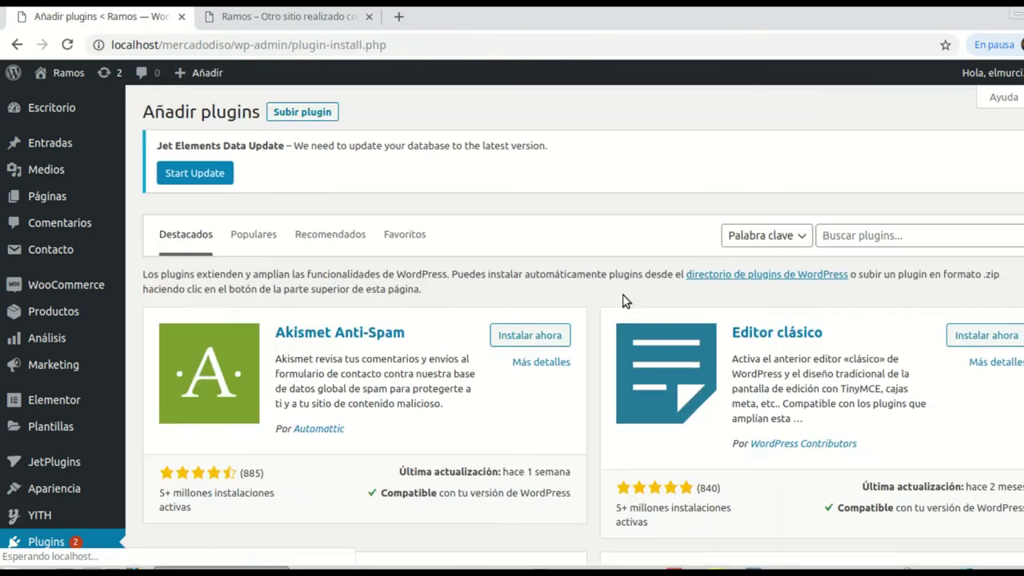
left_click(304, 113)
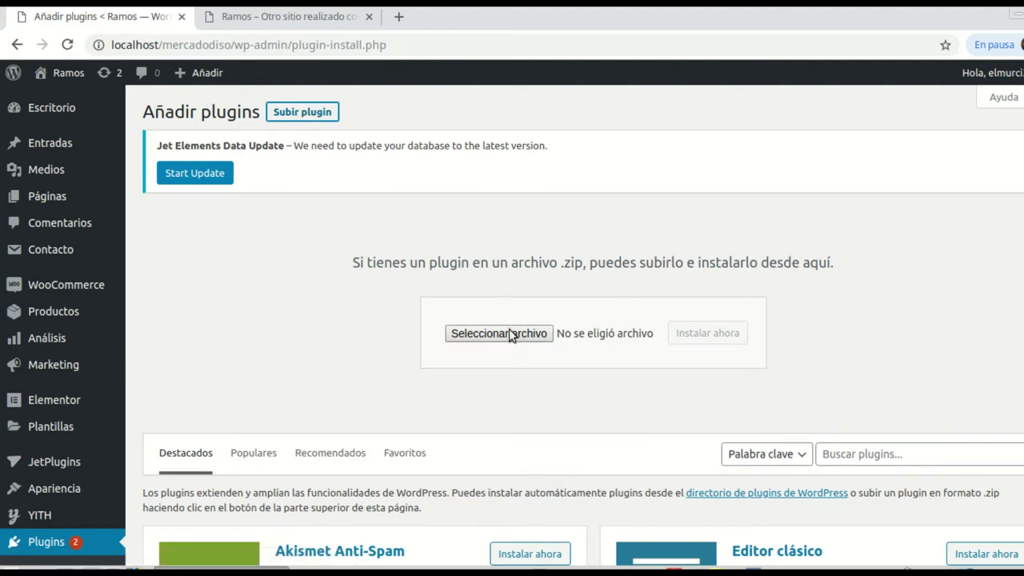
left_click(512, 334)
left_click(428, 171)
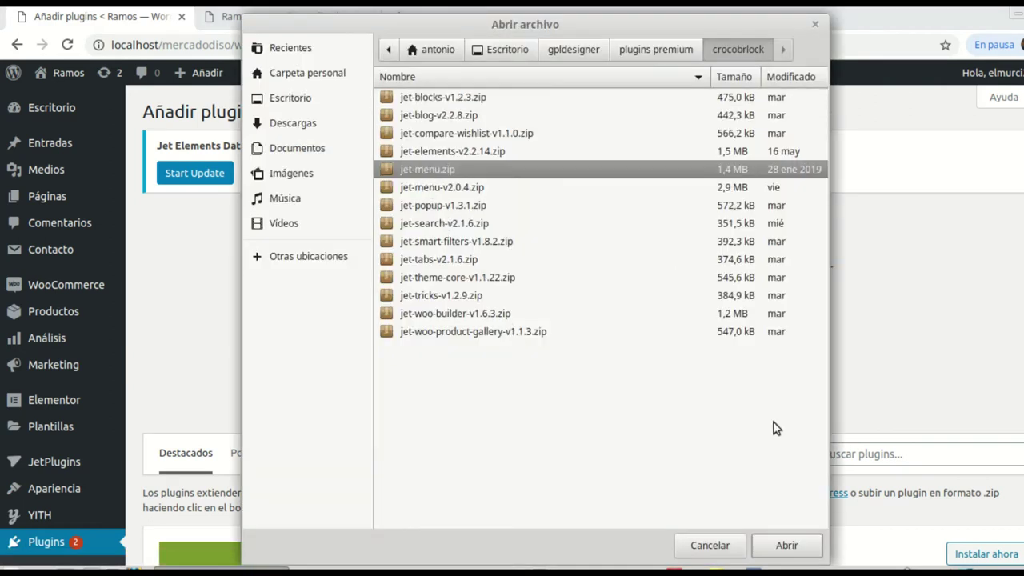
left_click(787, 547)
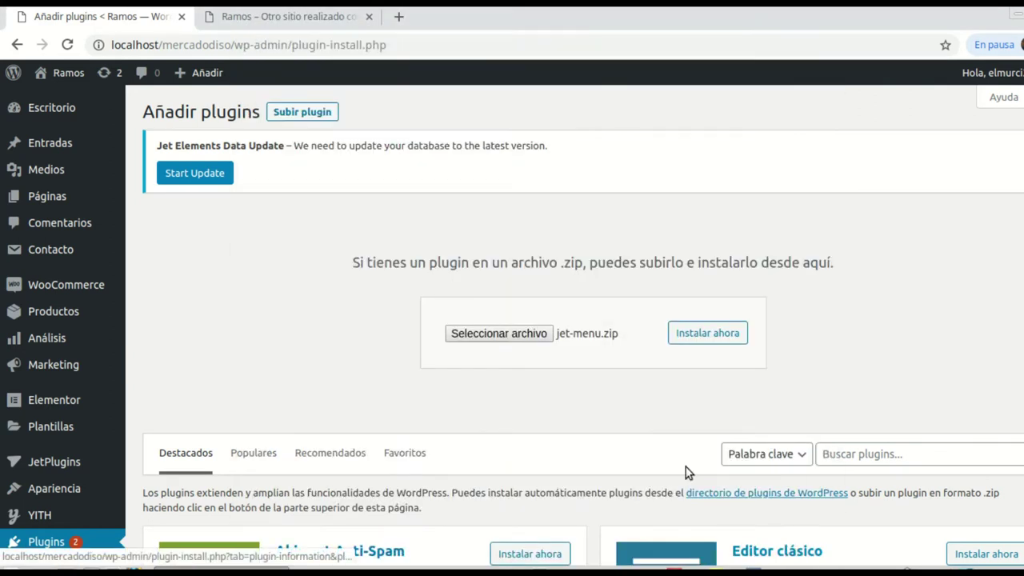
left_click(717, 340)
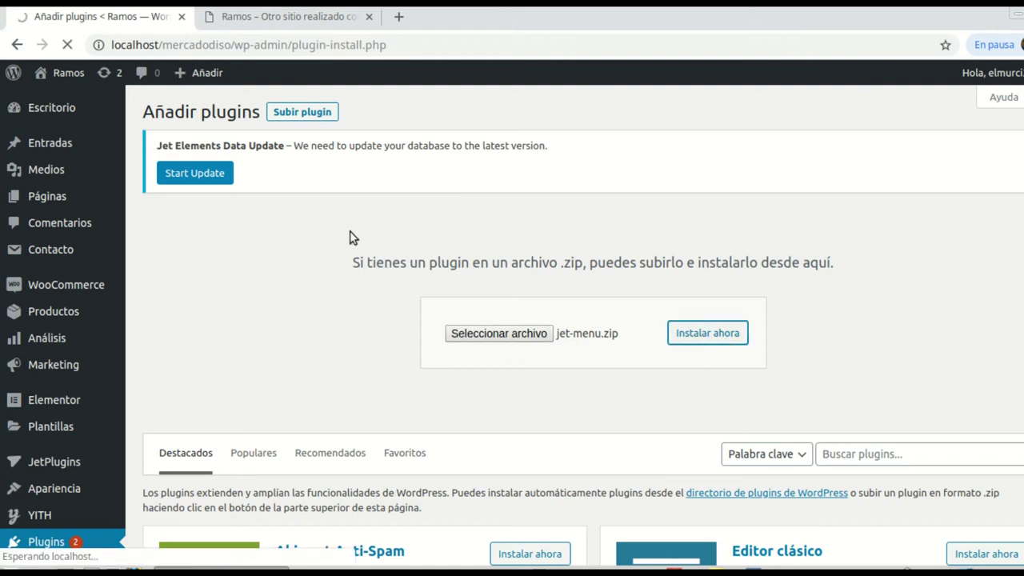
left_click(218, 291)
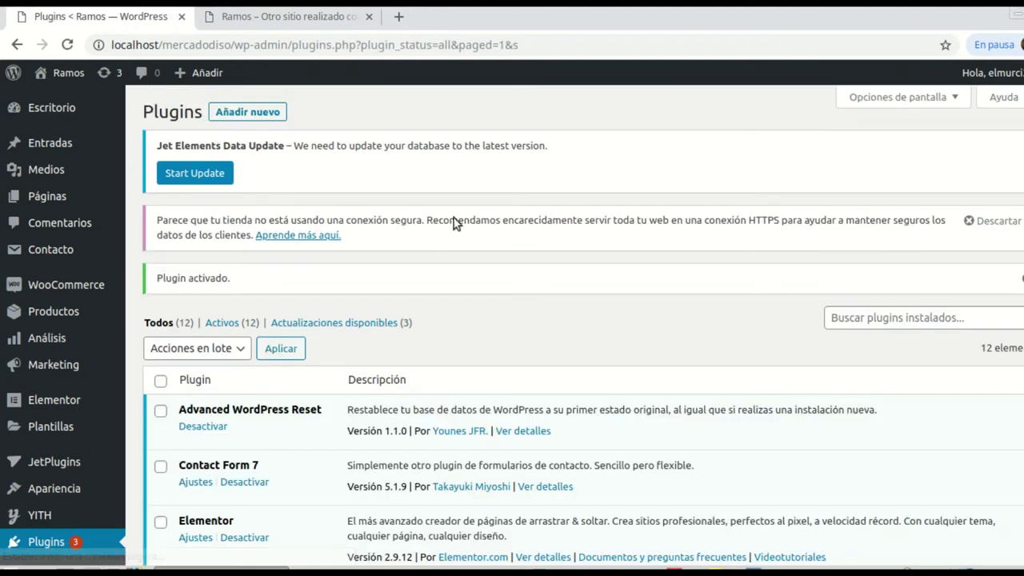
scroll(463, 261, "down", 4)
scroll(376, 343, "down", 5)
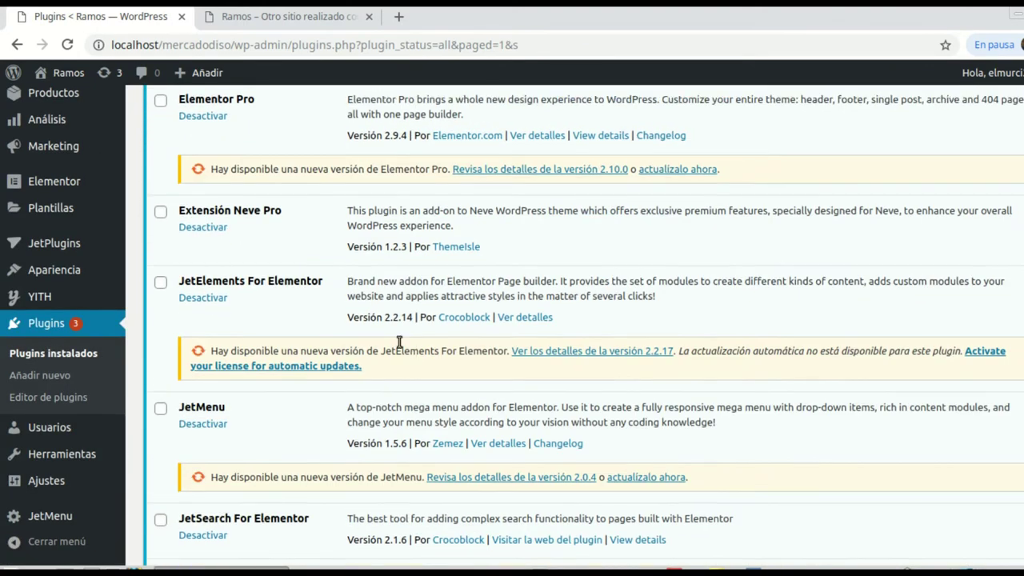
scroll(410, 344, "down", 2)
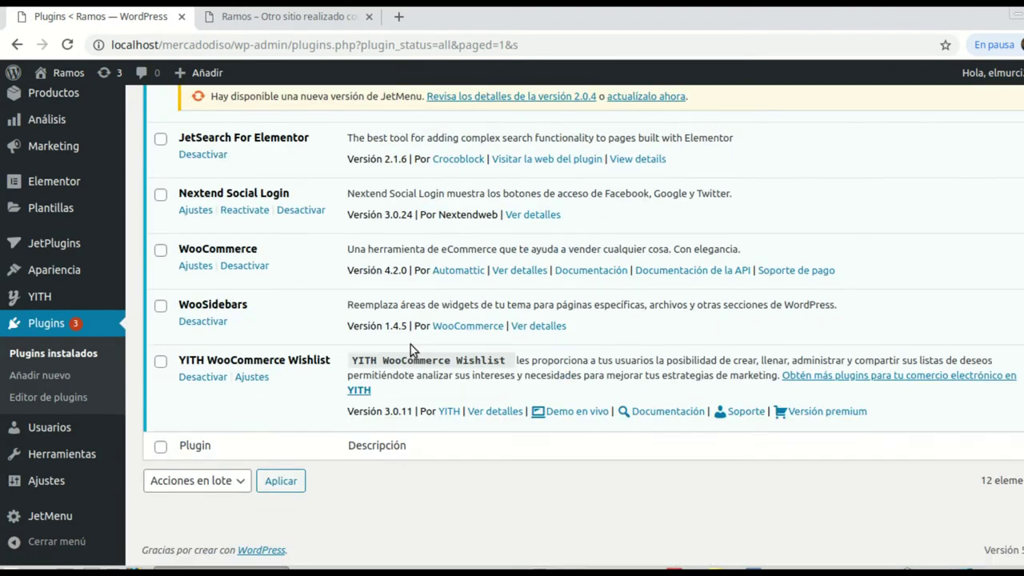
scroll(144, 380, "up", 4)
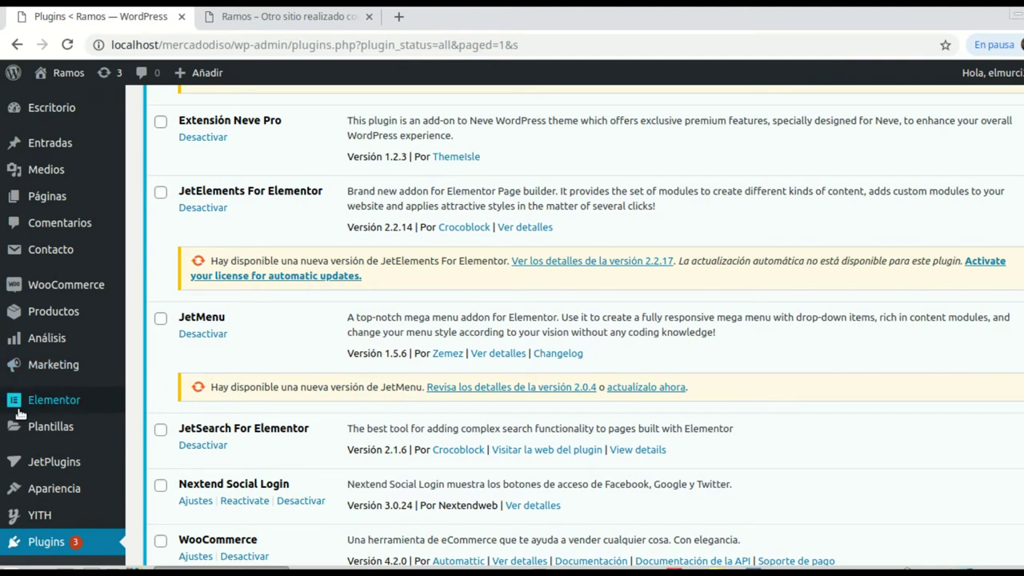
scroll(54, 365, "up", 1)
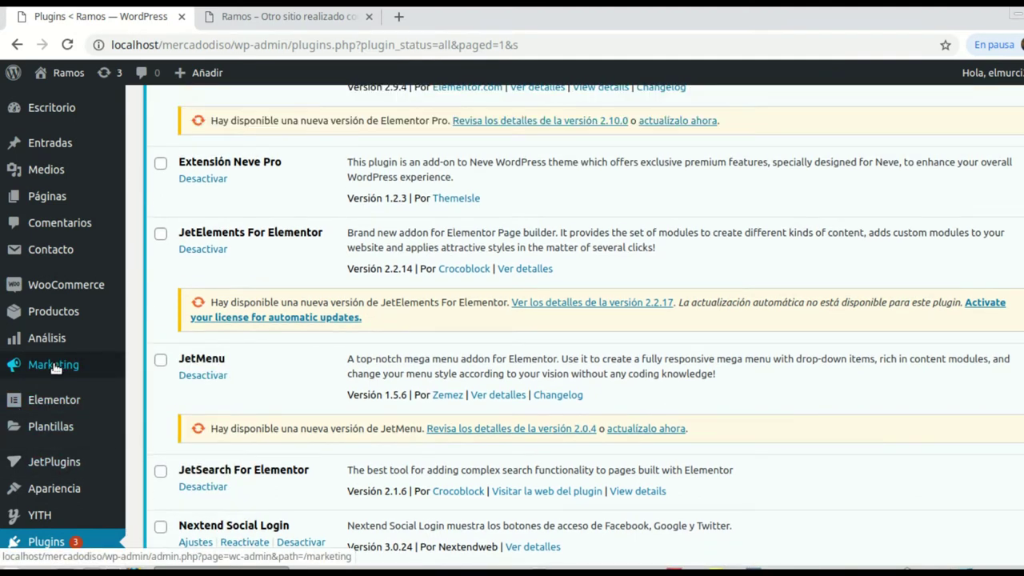
scroll(56, 320, "up", 4)
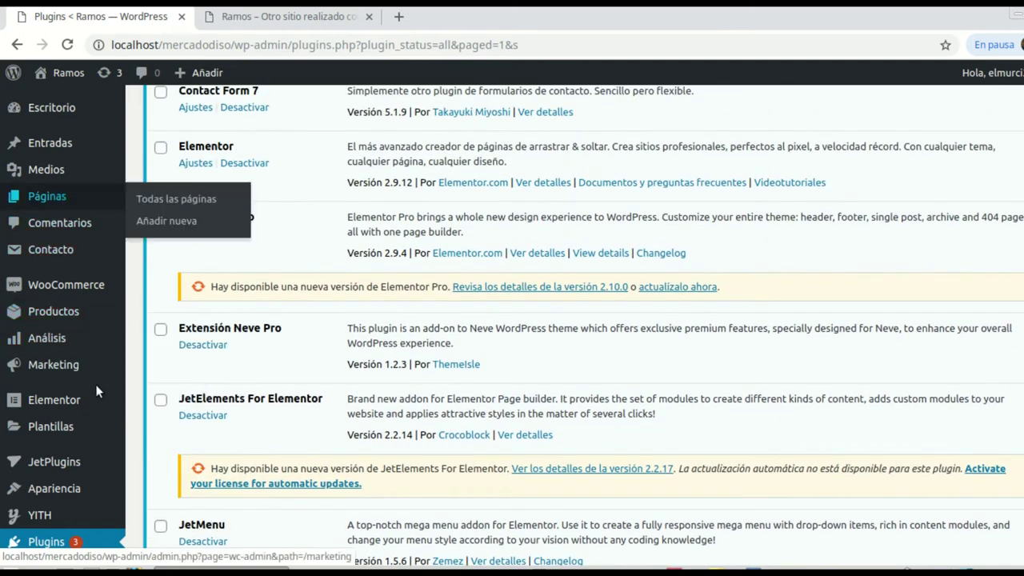
scroll(96, 388, "down", 2)
mouse_move(54, 344)
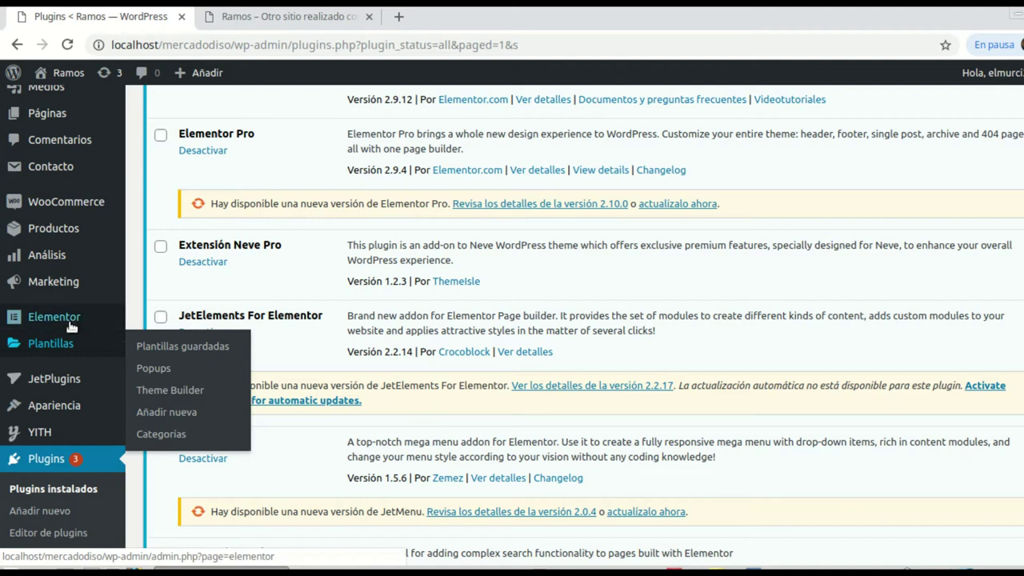
Step: In Theme Builder, add a new Header template named 'Cabecera Principal' and create it
left_click(166, 388)
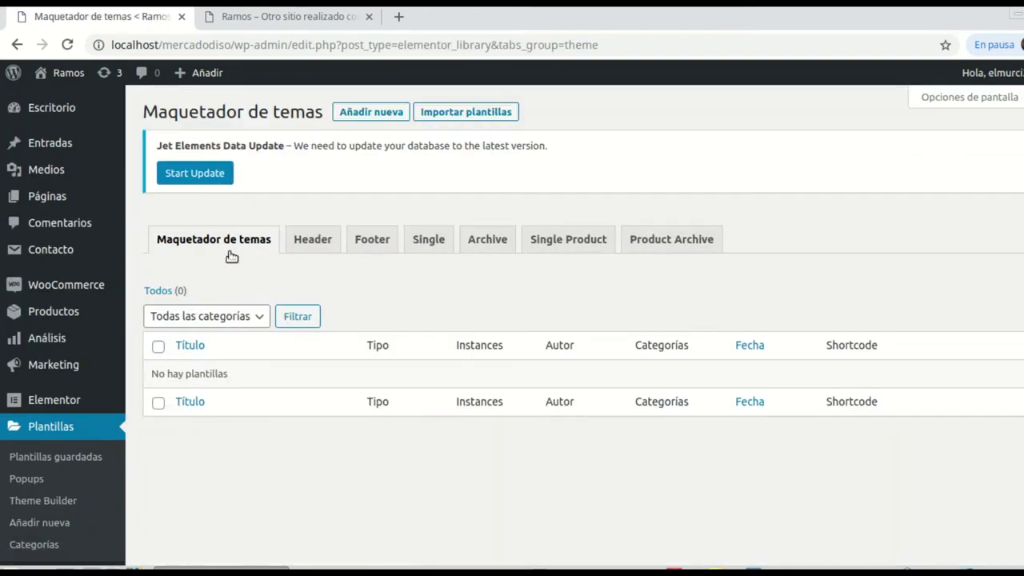
left_click(318, 244)
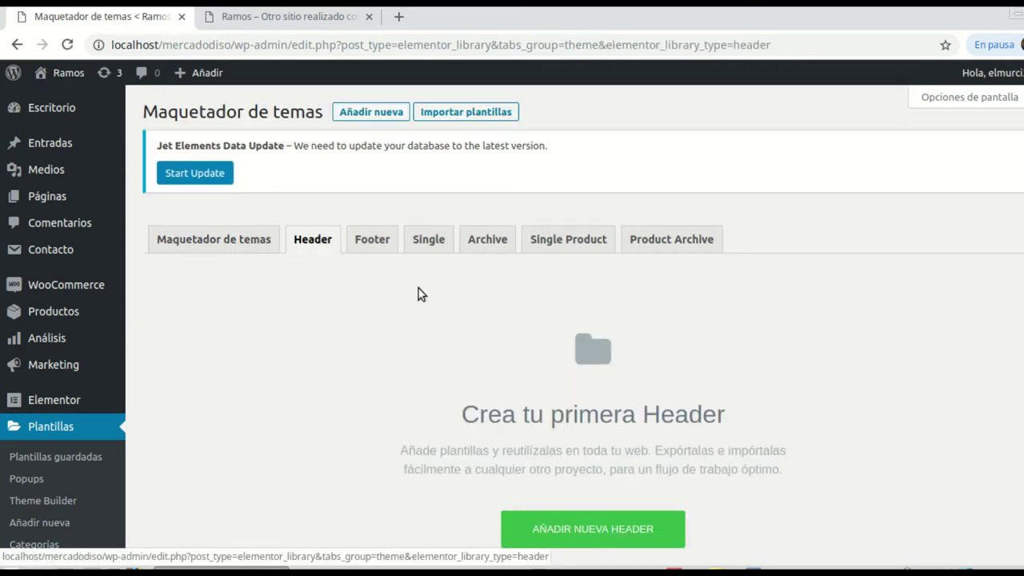
scroll(720, 376, "down", 2)
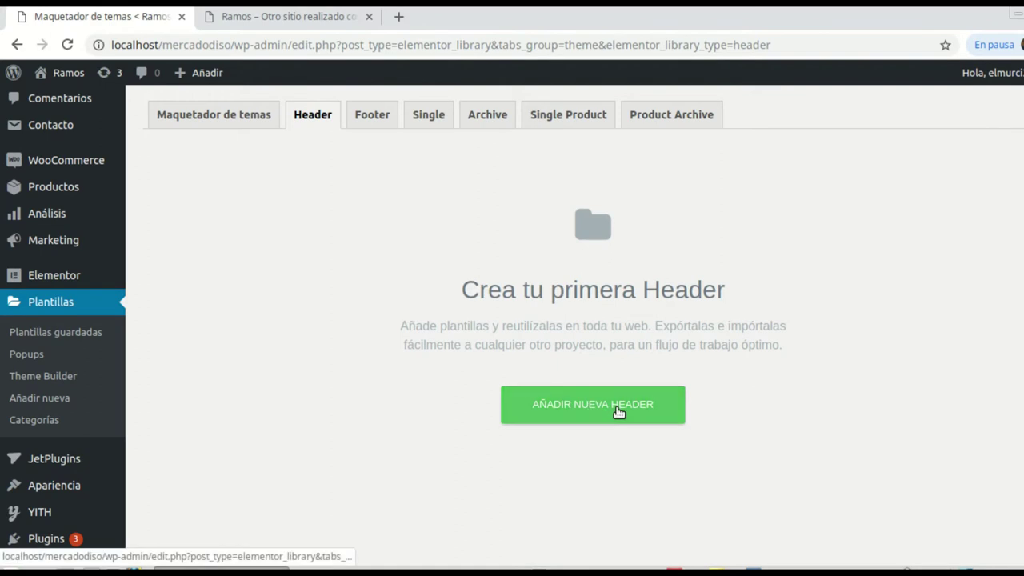
left_click(615, 408)
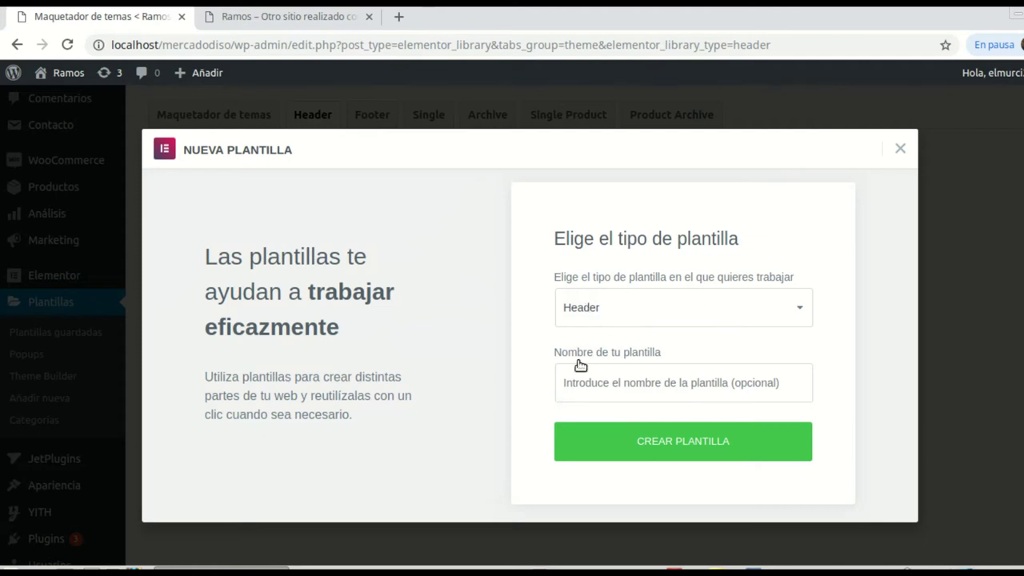
left_click(604, 391)
left_click(616, 206)
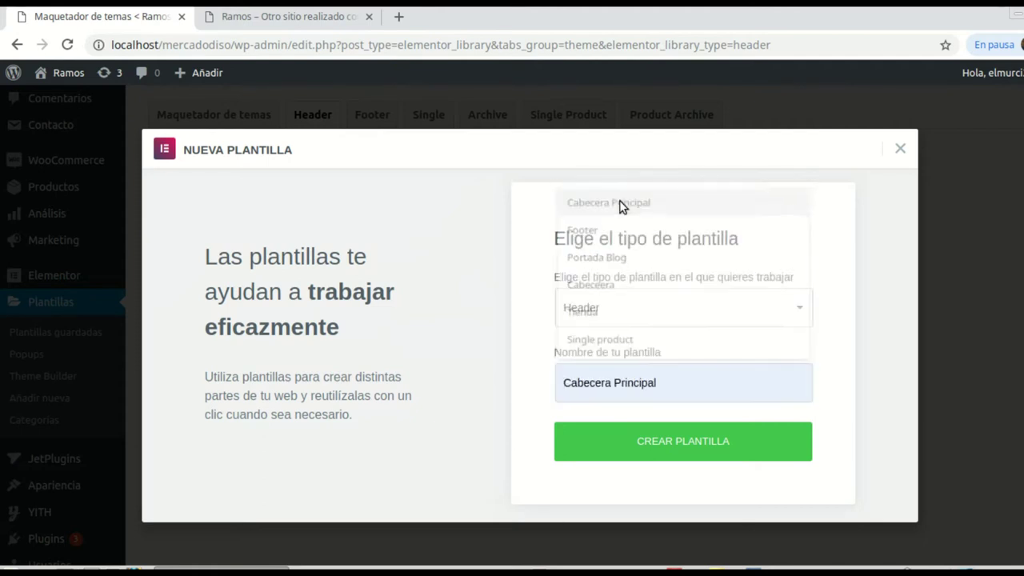
left_click(686, 439)
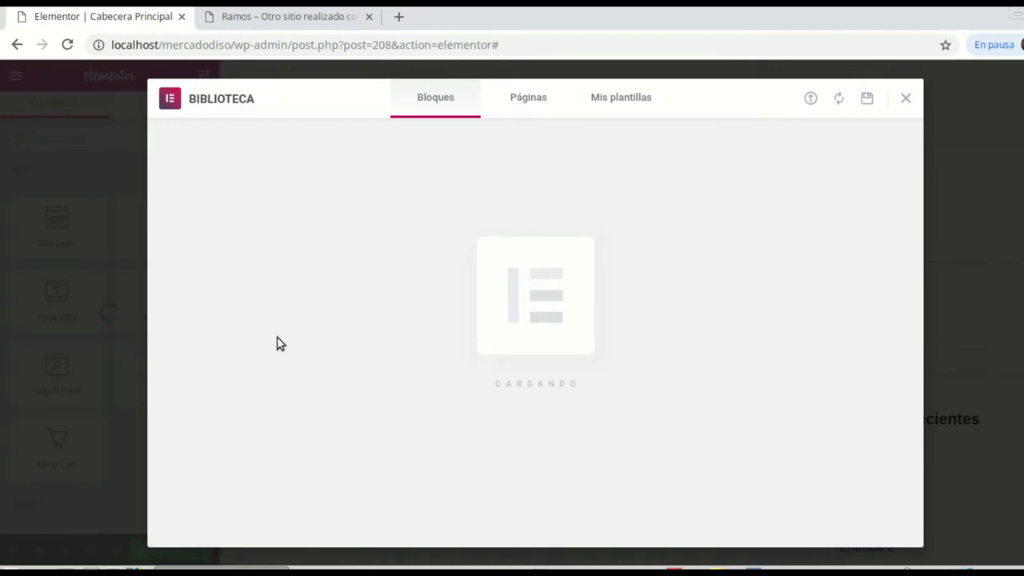
Step: Add a three-column section to the blank header and stretch it to full page width
left_click(908, 99)
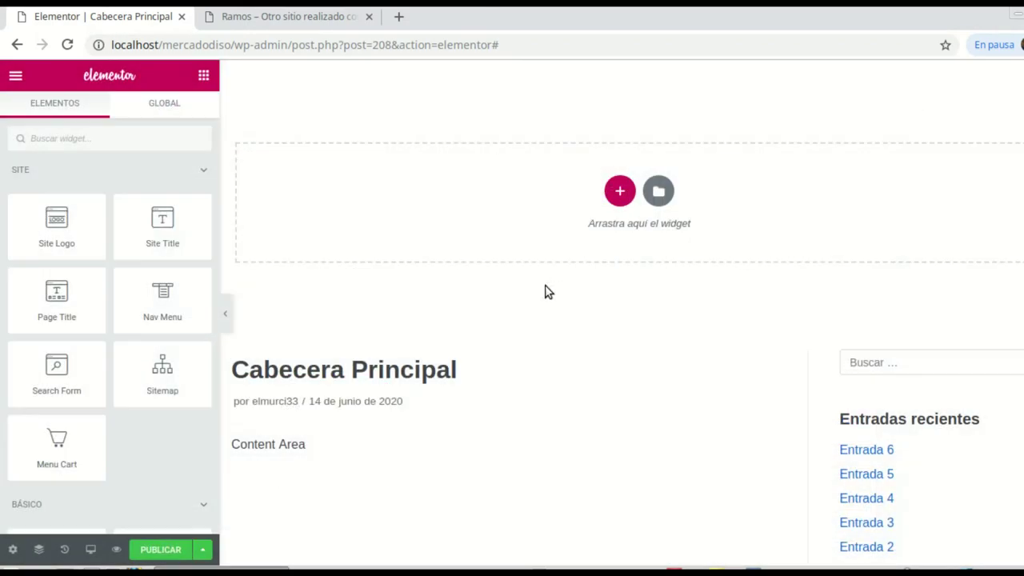
left_click(618, 190)
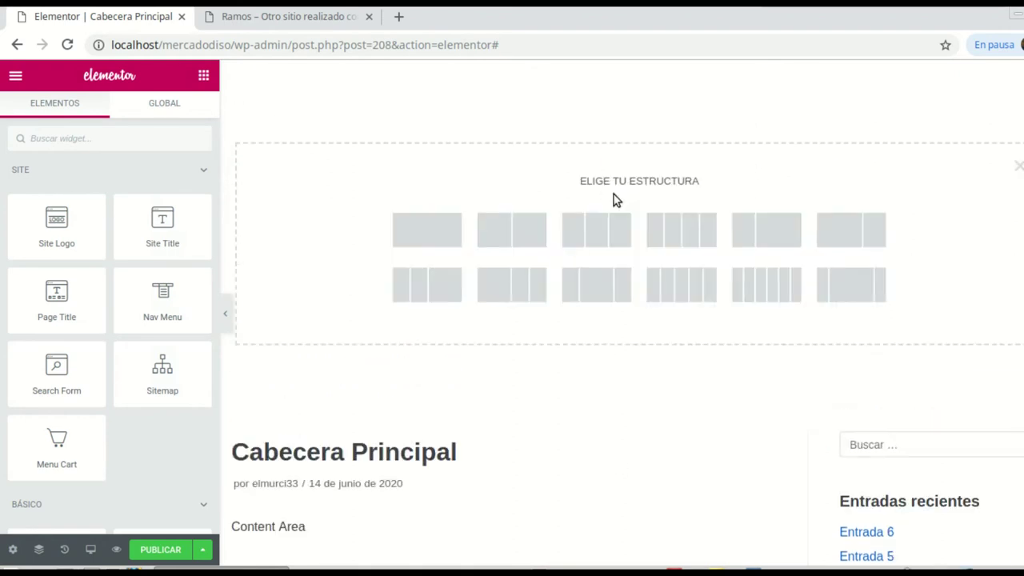
left_click(591, 242)
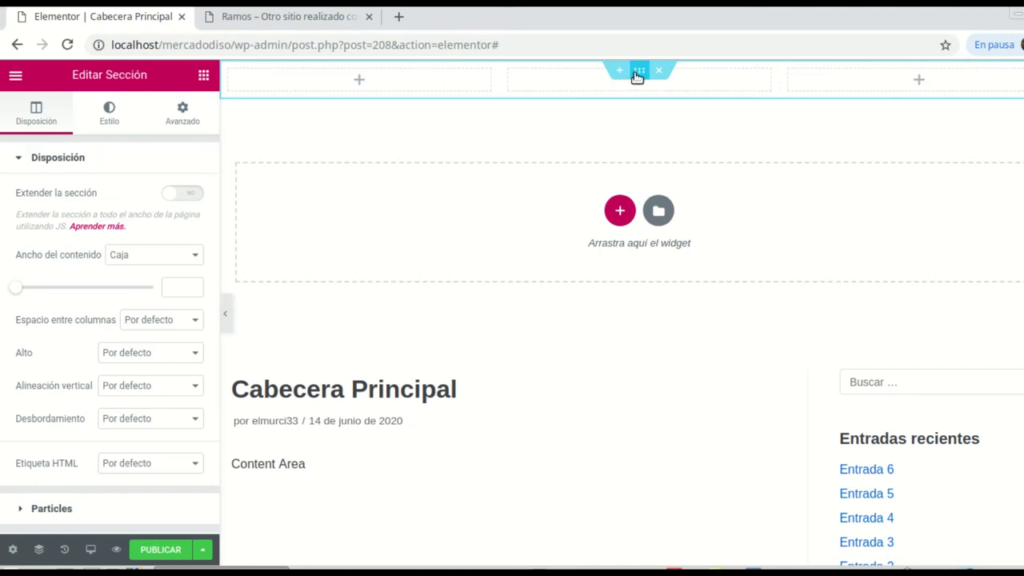
left_click(192, 195)
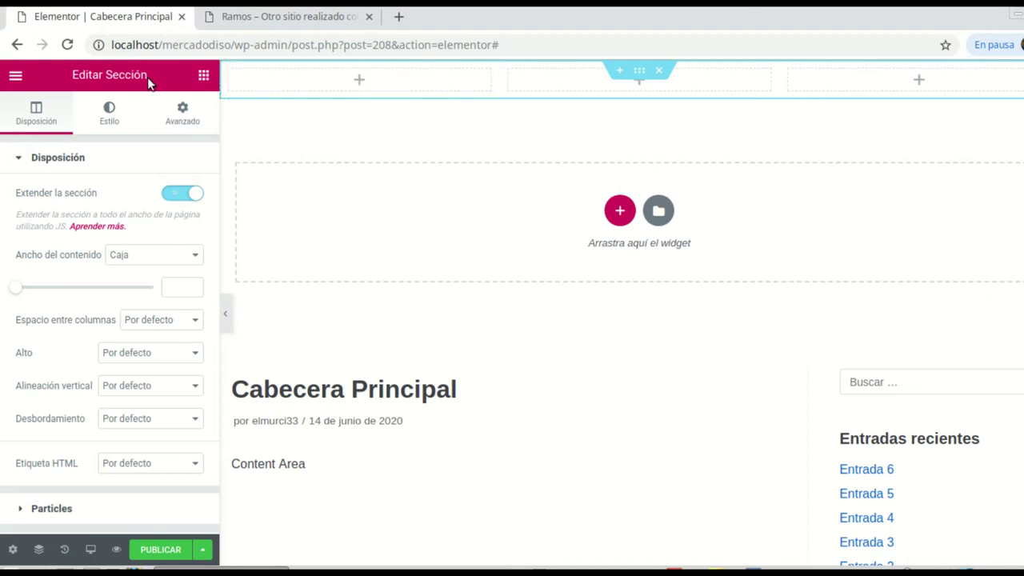
Step: Set the first column width to 15 and the last column width to 10
left_click(231, 71)
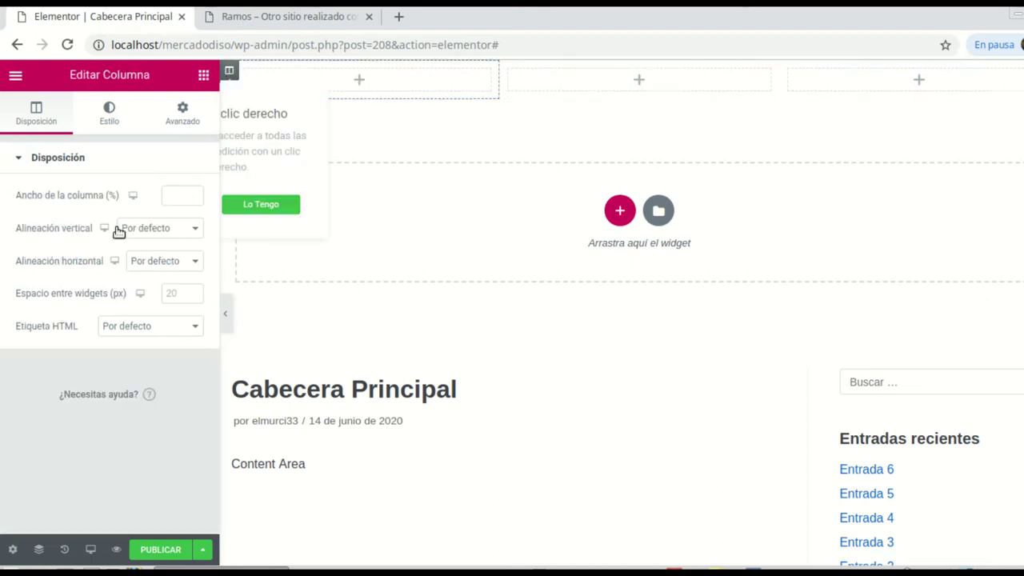
left_click(172, 193)
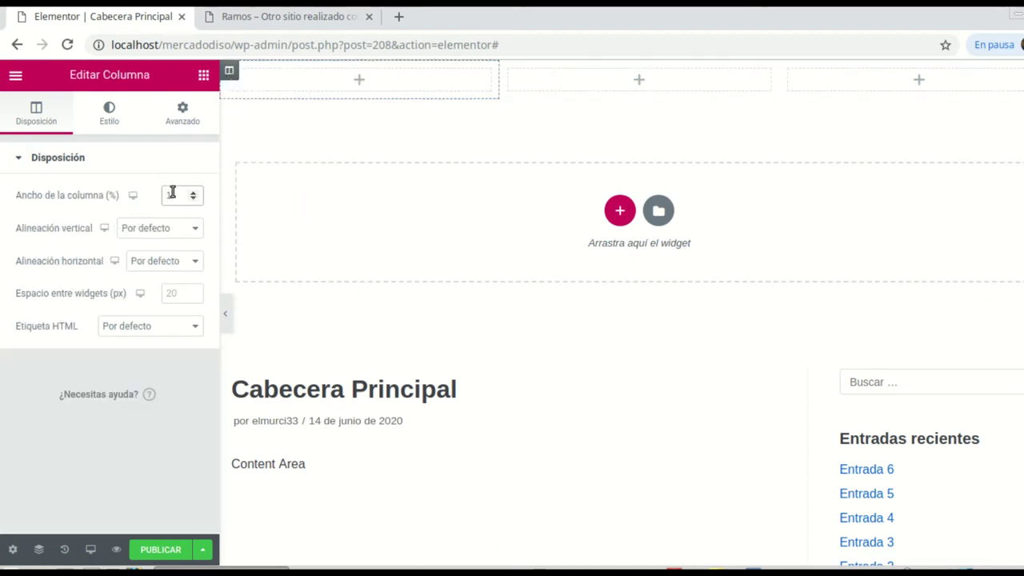
type("5")
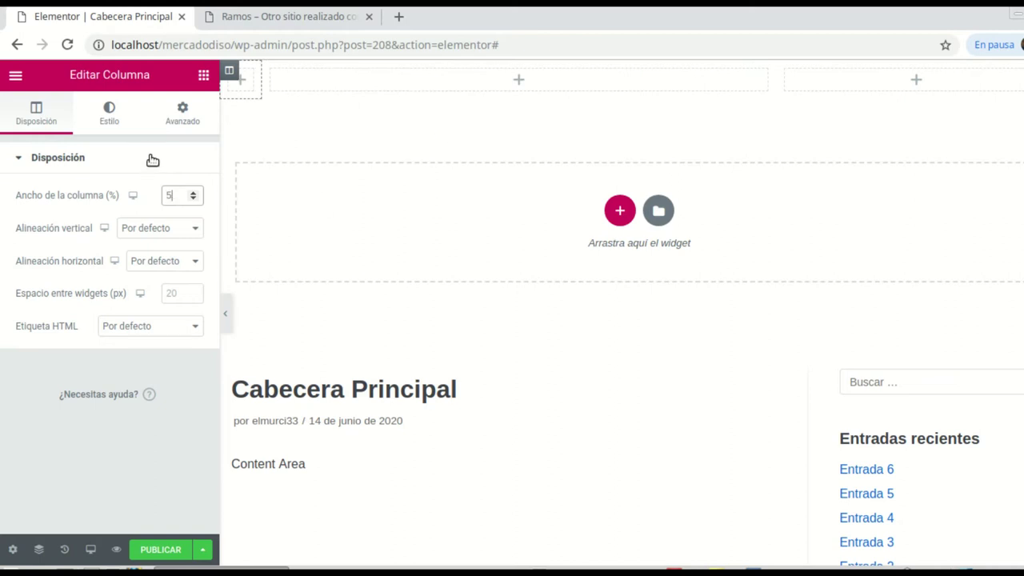
type("15")
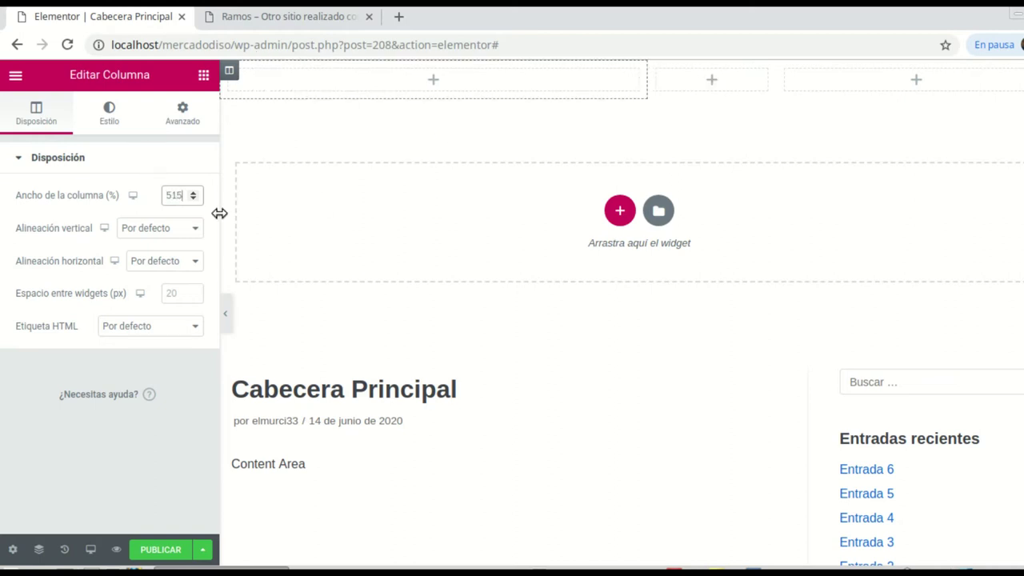
key("BackSpace")
key("BackSpace")
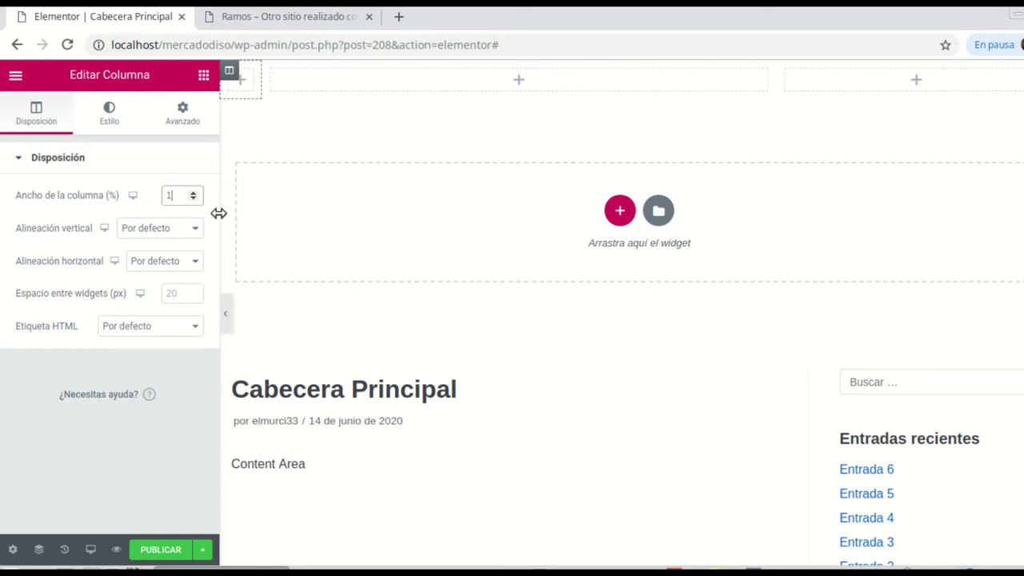
type("15")
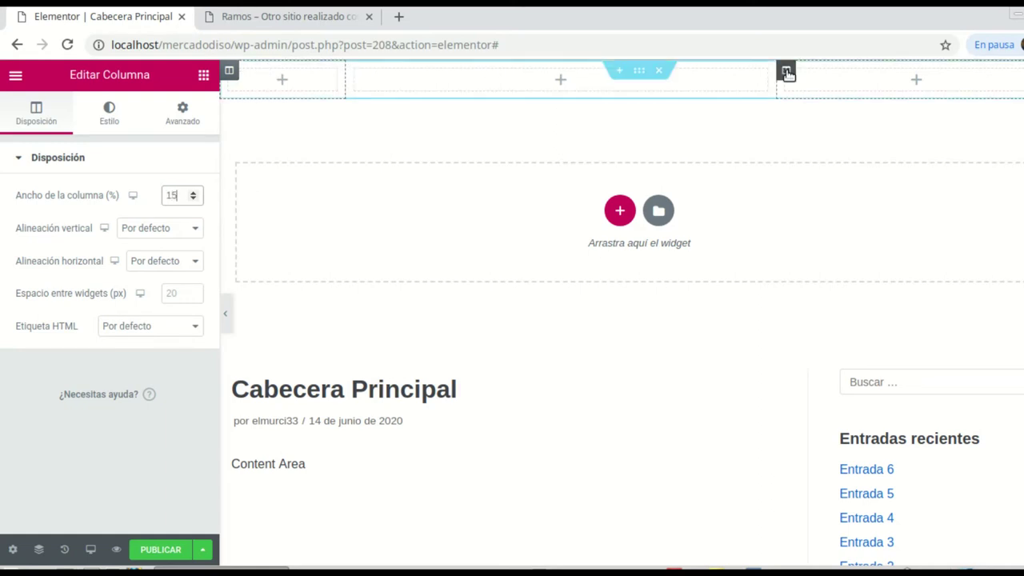
left_click(786, 70)
left_click(183, 194)
type("10")
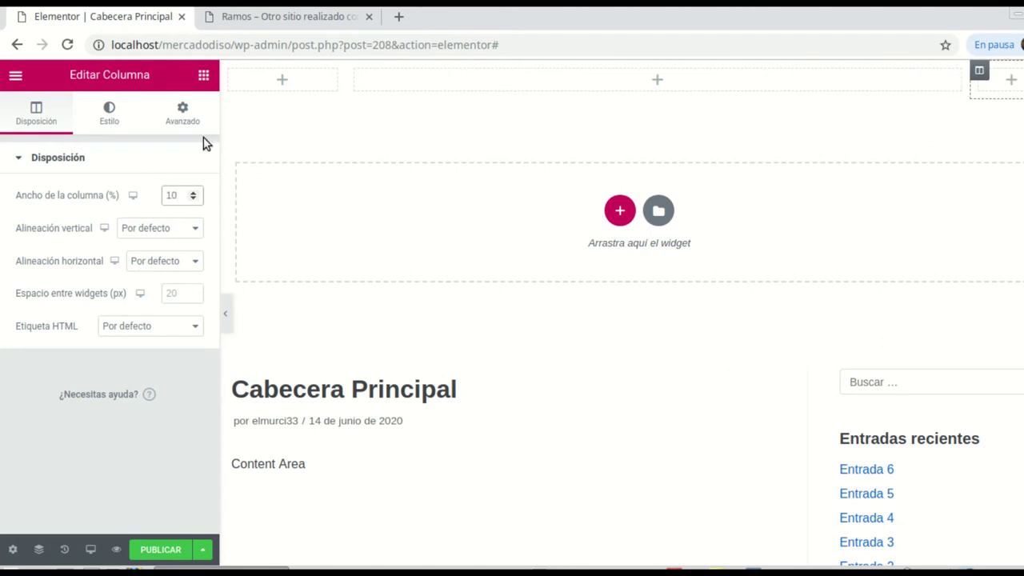
left_click(279, 82)
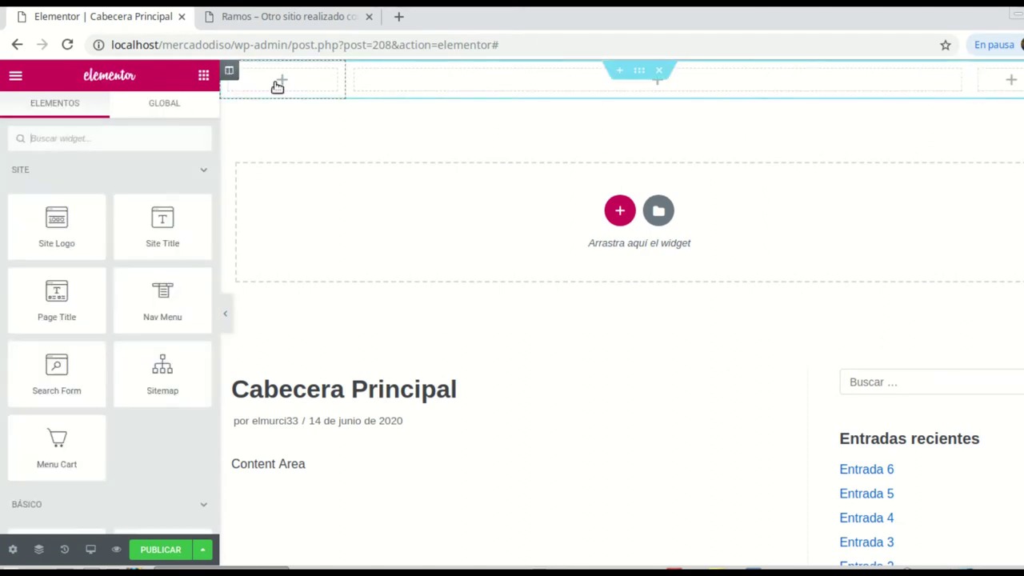
Step: Drop a Site Logo into the first column and search widgets for 'sea' for the middle column
left_click_drag(56, 222, 282, 88)
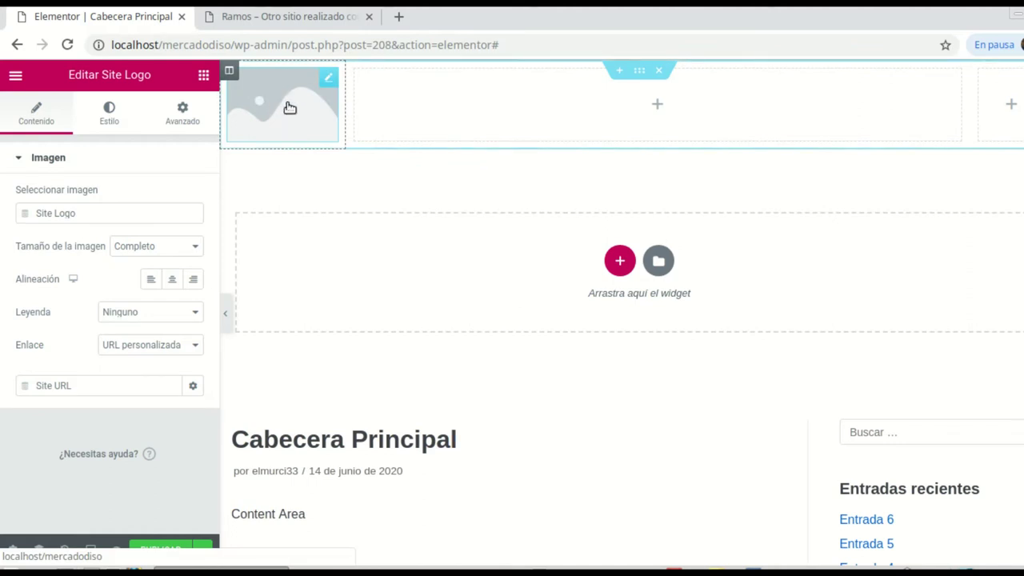
left_click(657, 107)
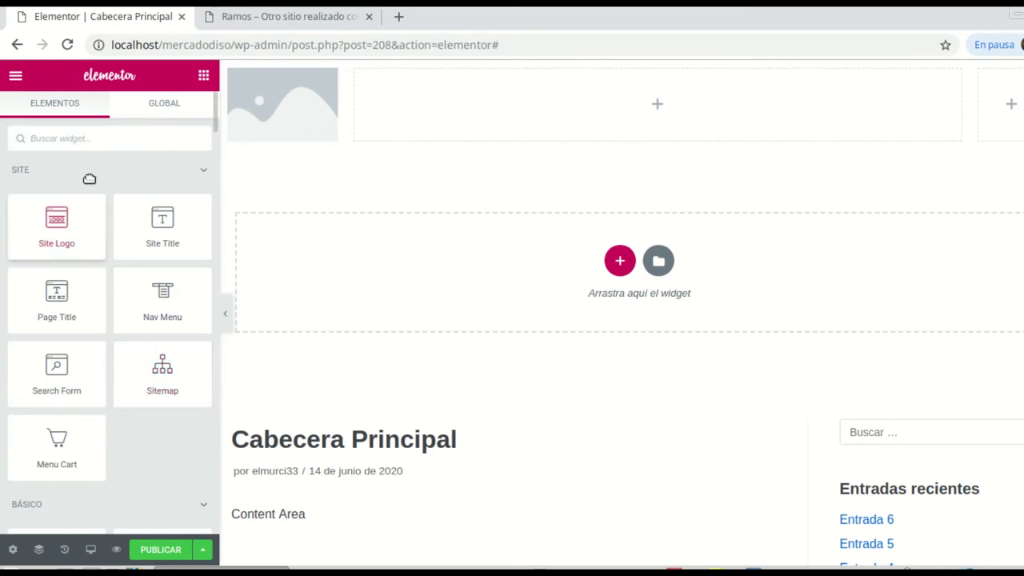
type("sea")
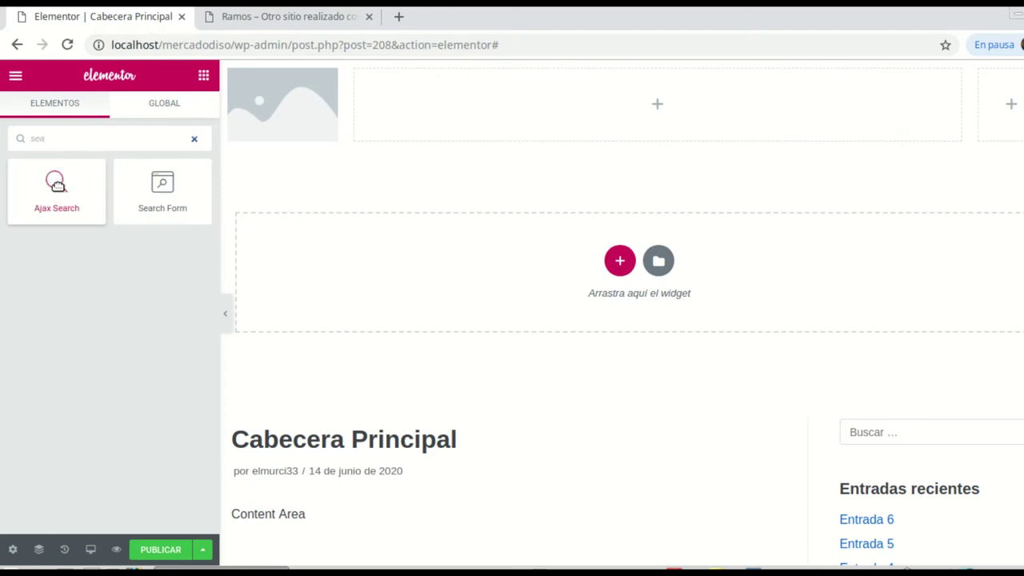
Step: Place an Ajax Search widget in the middle column with unlinked padding for a 22 px top
left_click_drag(56, 184, 651, 112)
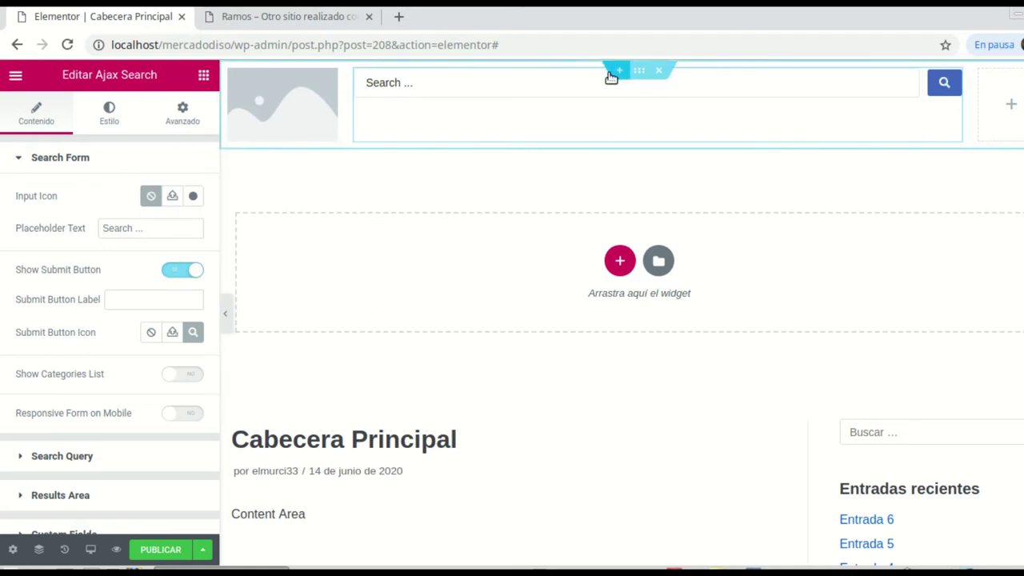
left_click(184, 119)
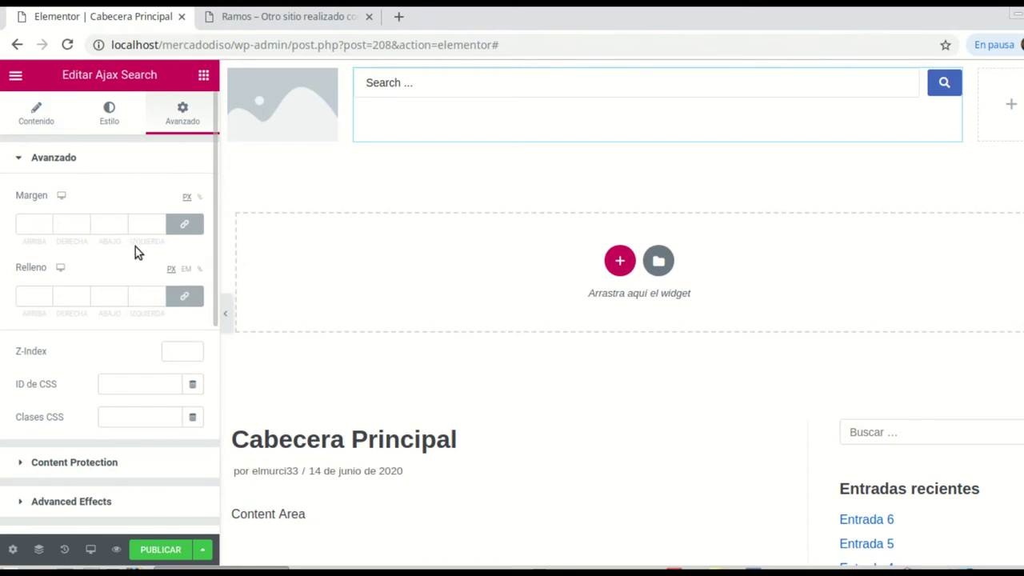
left_click(184, 297)
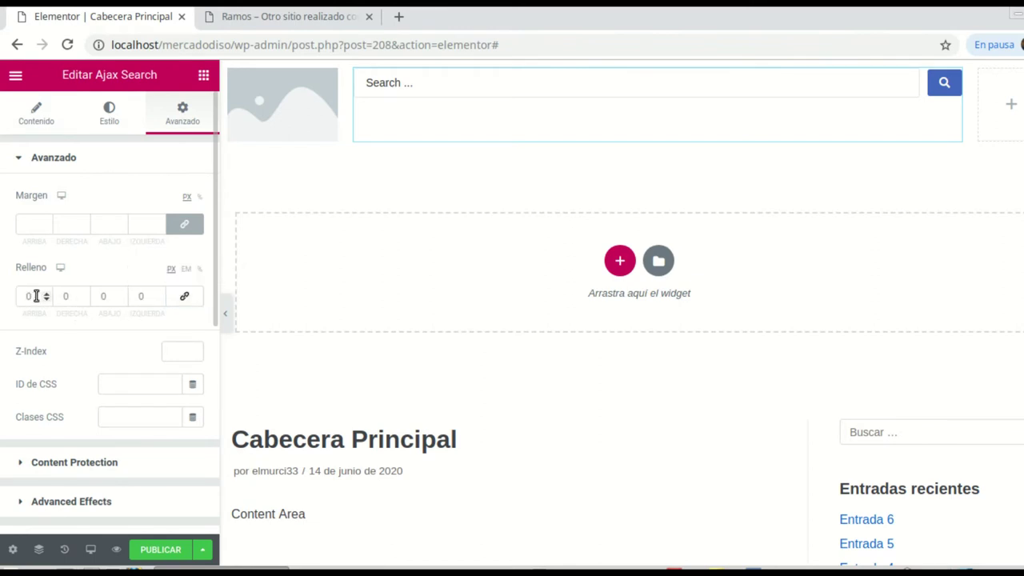
scroll(45, 296, "up", 11)
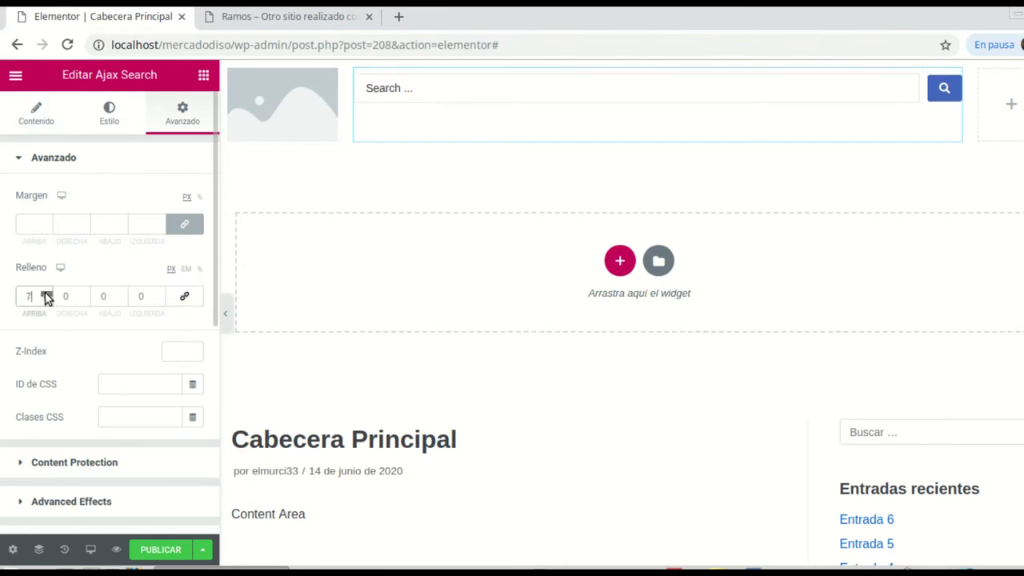
scroll(45, 296, "up", 9)
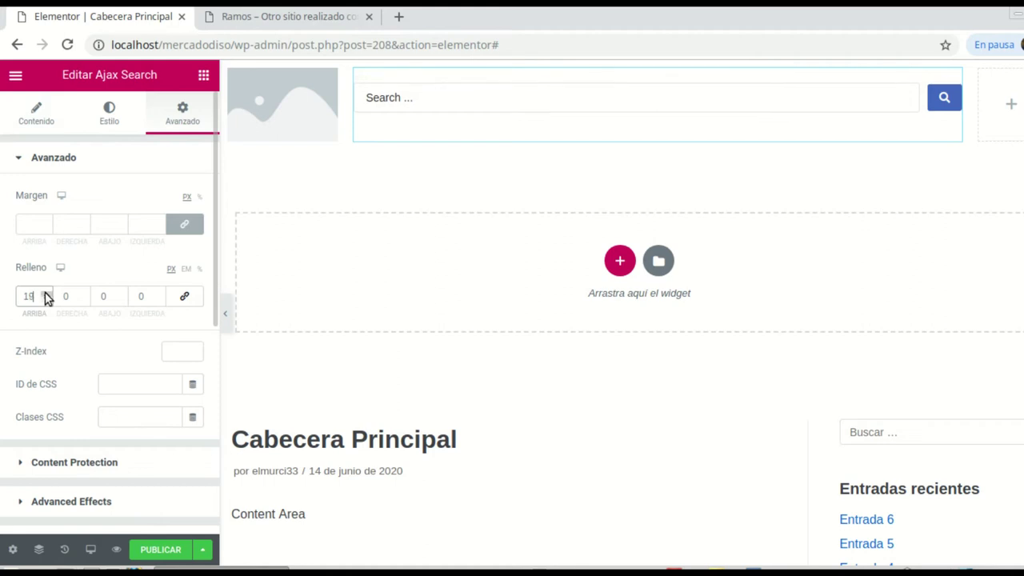
scroll(44, 295, "up", 2)
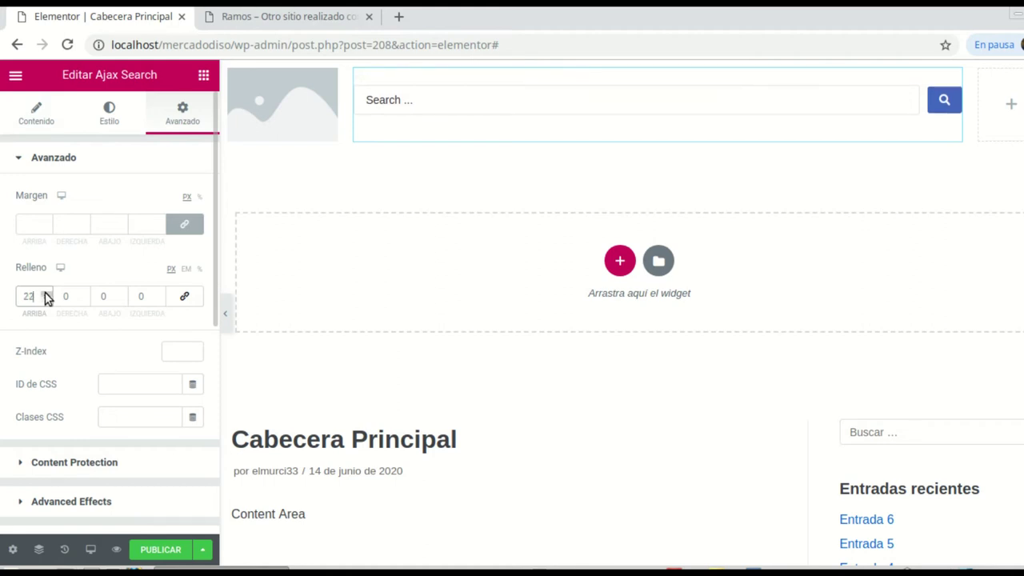
left_click(1011, 104)
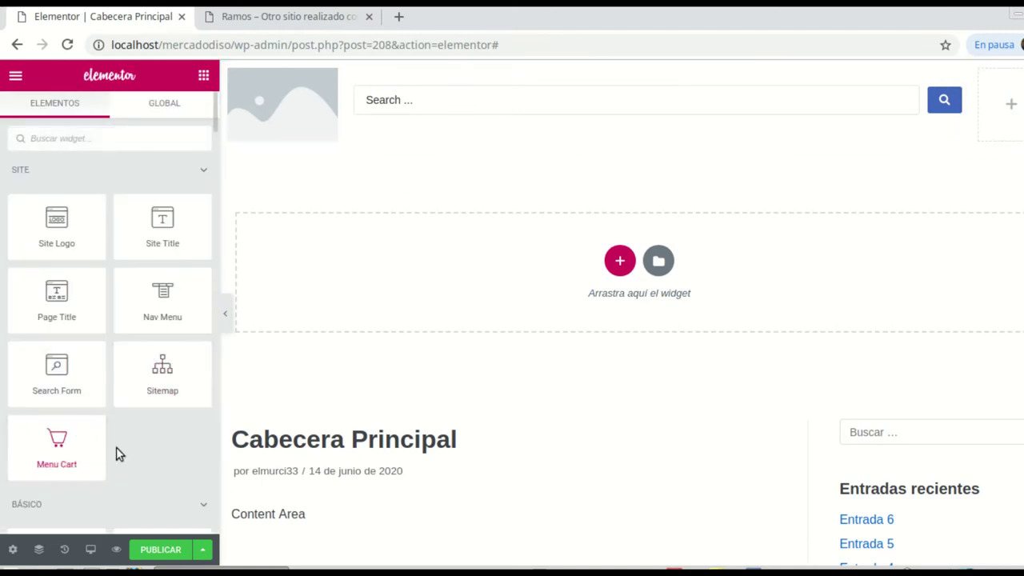
Step: Add a centred Menu Cart to the last column with the subtotal turned off
left_click_drag(59, 440, 1012, 104)
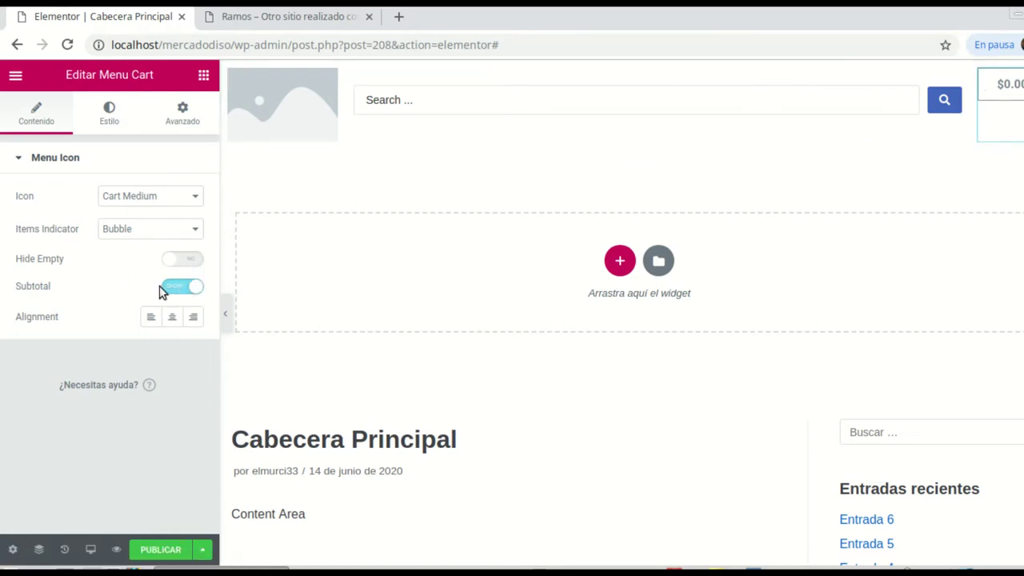
left_click(172, 316)
left_click(196, 260)
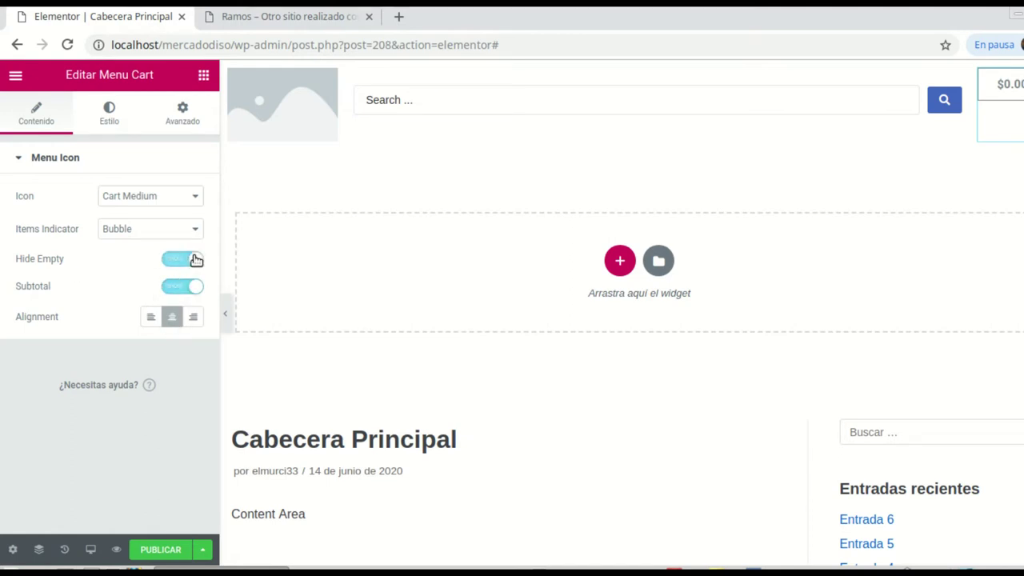
left_click(171, 286)
left_click(183, 267)
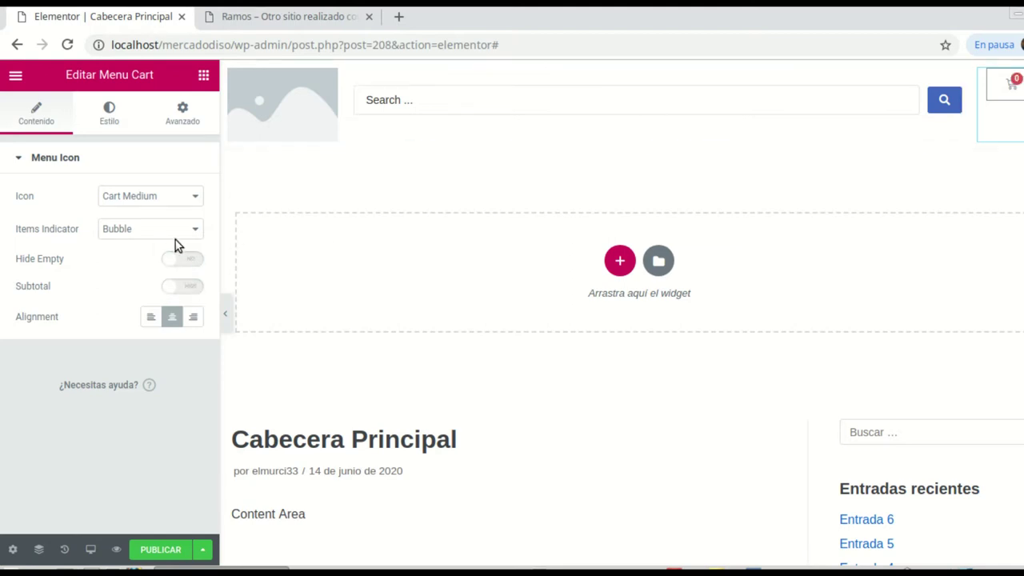
Step: Unlink the Menu Cart's padding and enter 18 as its top padding
left_click(178, 119)
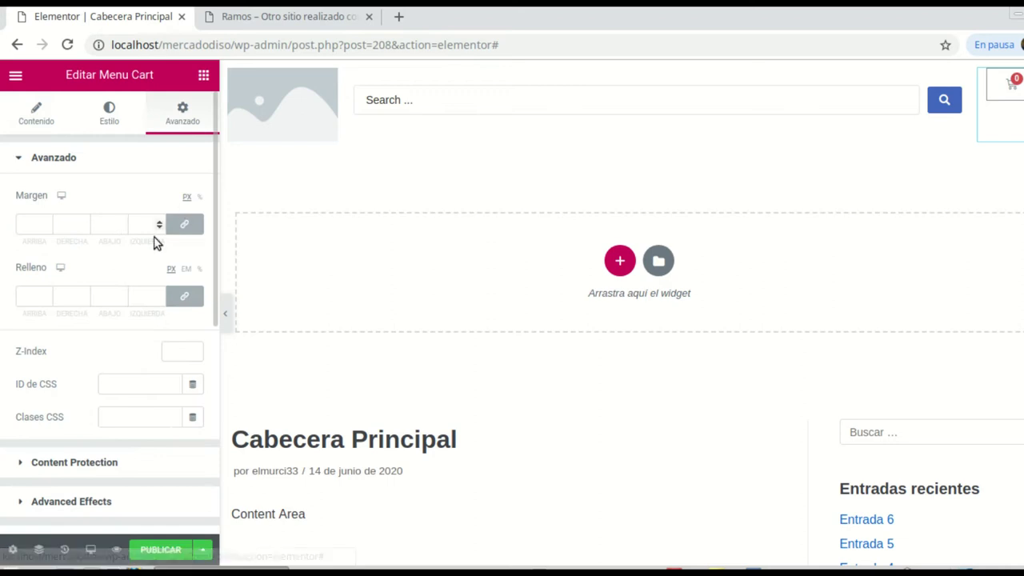
left_click(184, 297)
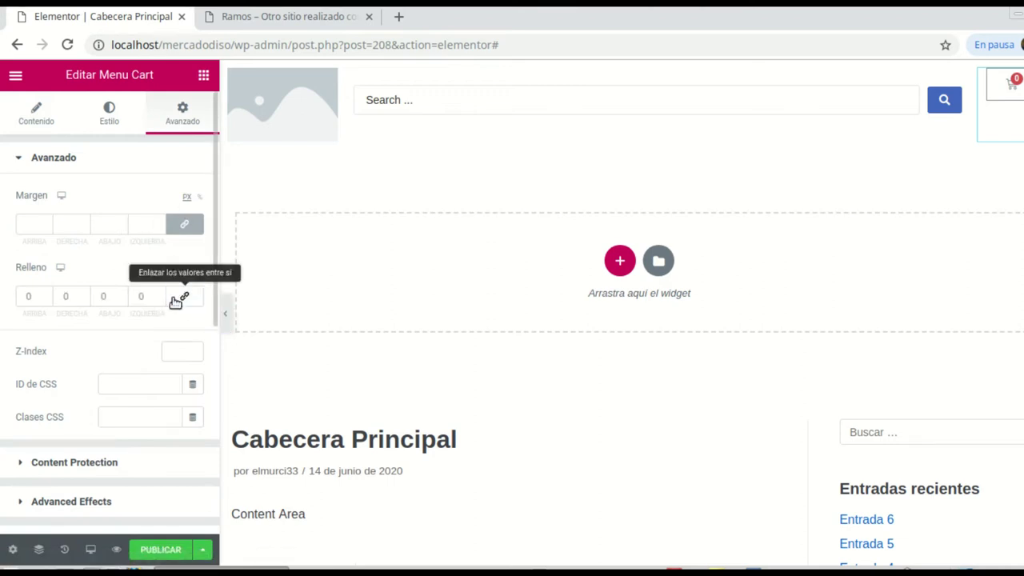
left_click(45, 296)
type("18")
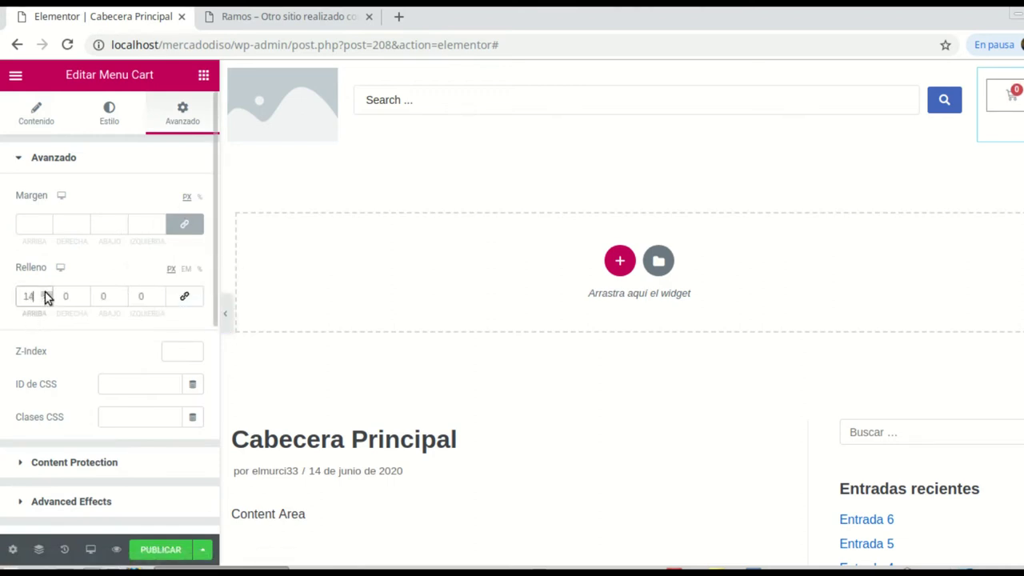
scroll(44, 296, "up", 3)
scroll(45, 299, "down", 1)
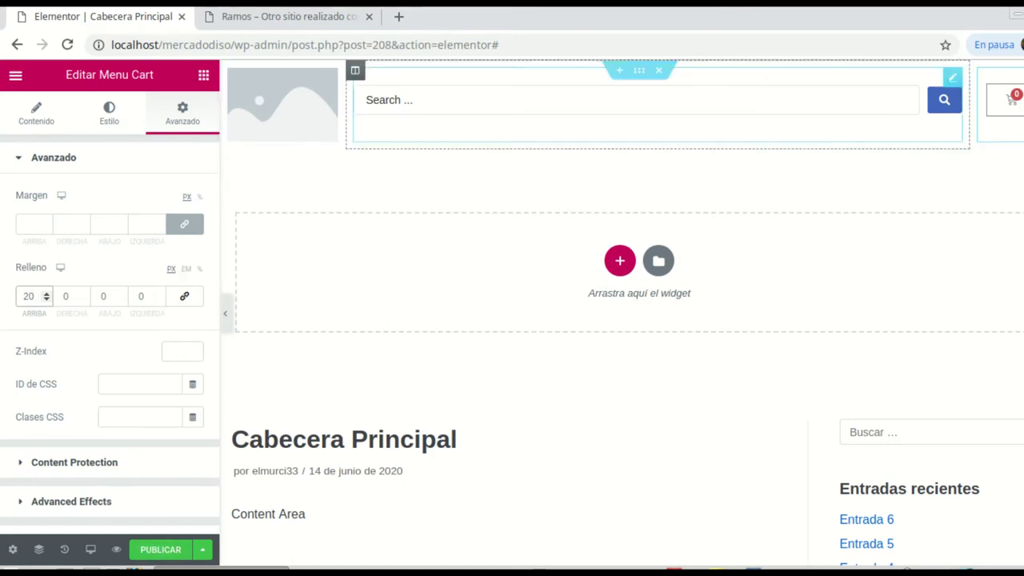
Step: Add a new single-column section and search the widgets for 'menu'
left_click(619, 259)
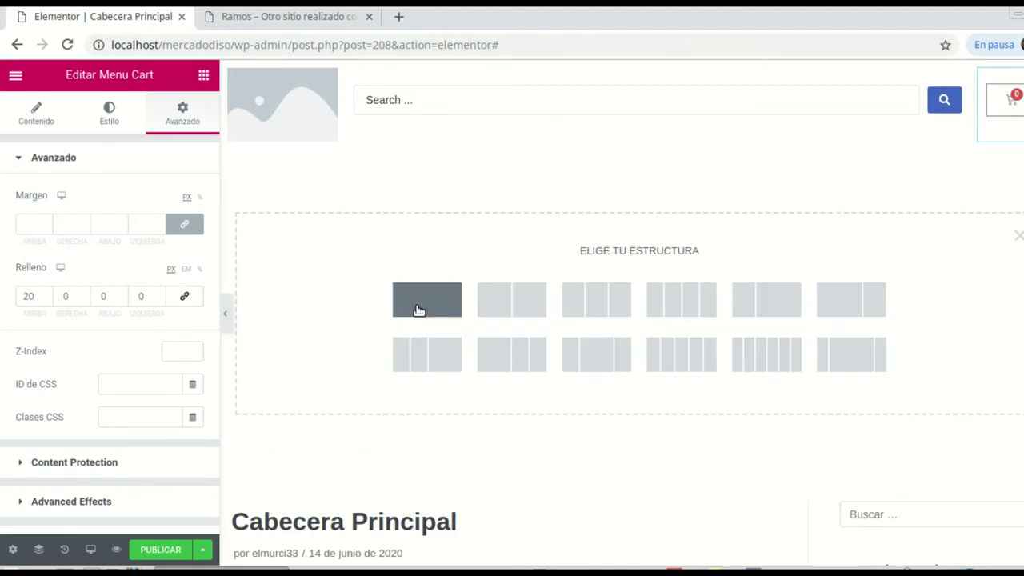
left_click(419, 309)
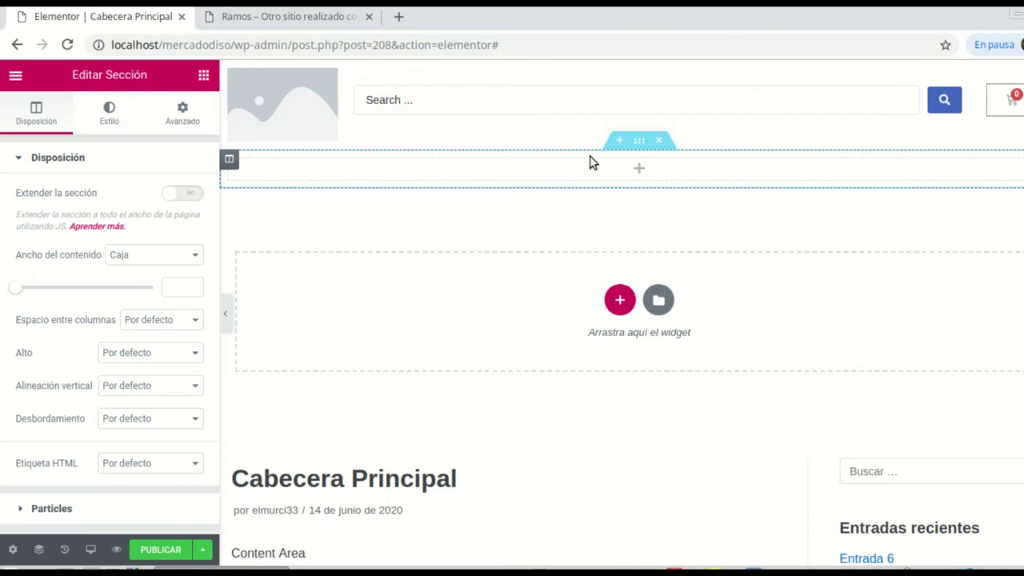
left_click(640, 170)
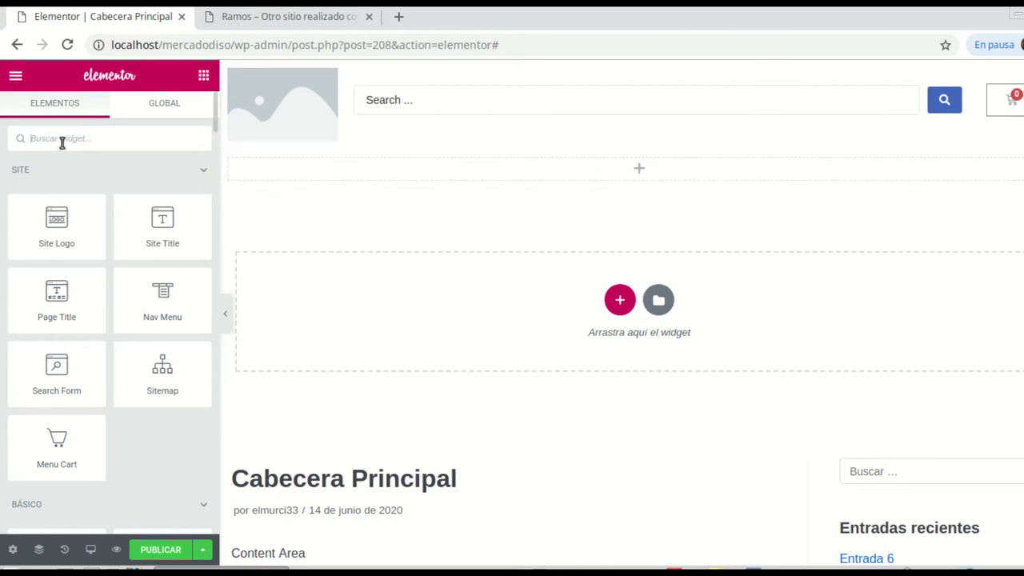
type("menu")
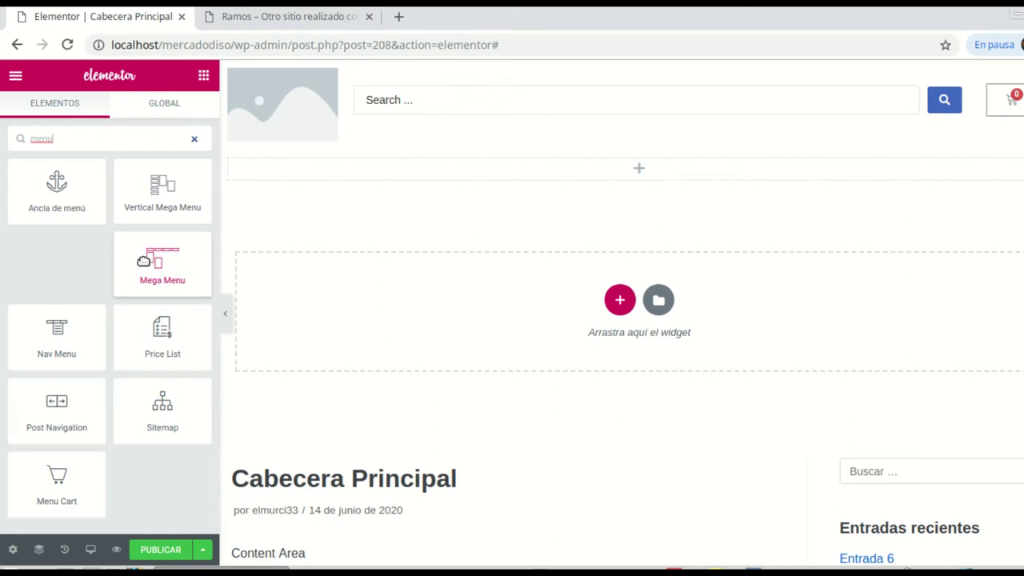
Step: Drop the Mega Menu widget into the section and select the Principal menu
left_click_drag(158, 263, 653, 182)
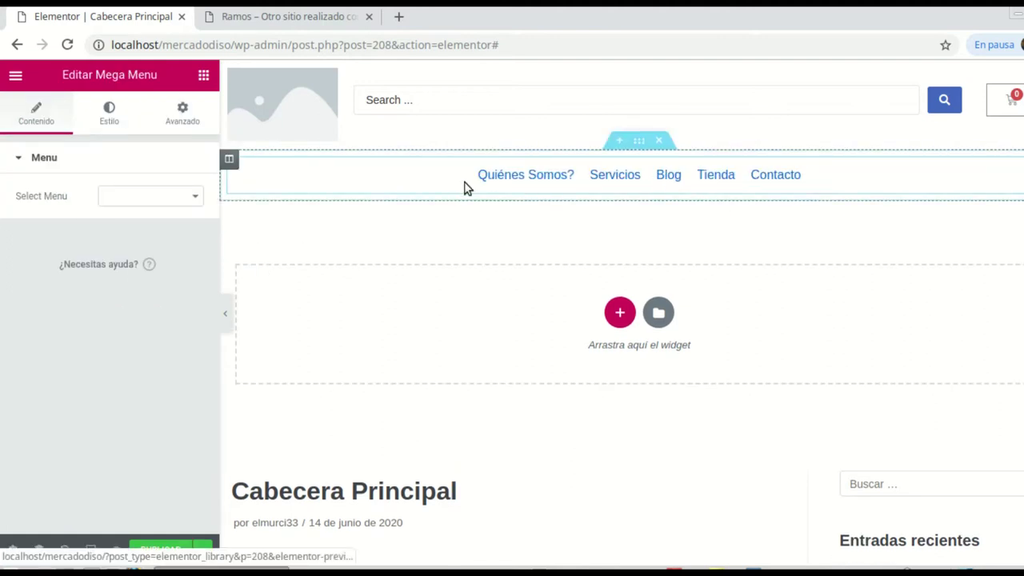
left_click(193, 202)
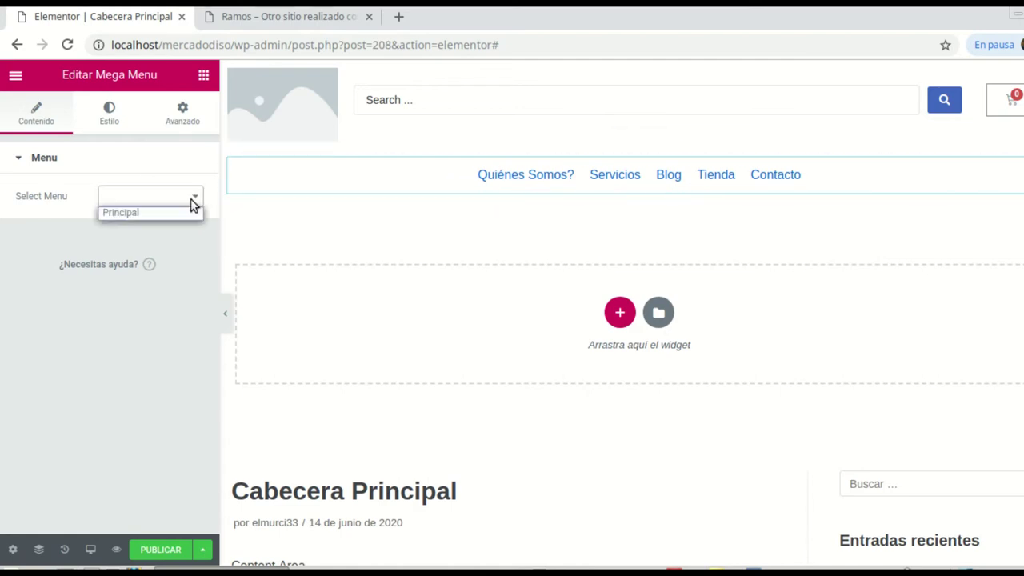
left_click(131, 211)
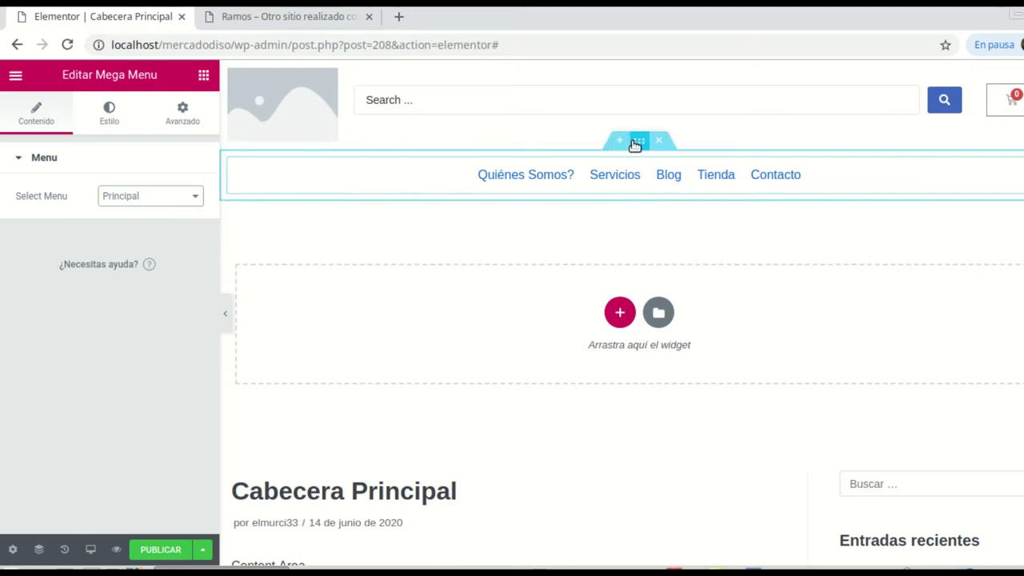
Step: Stretch the menu section to full width and give it a classic black (#000000) background
left_click(637, 141)
left_click(183, 191)
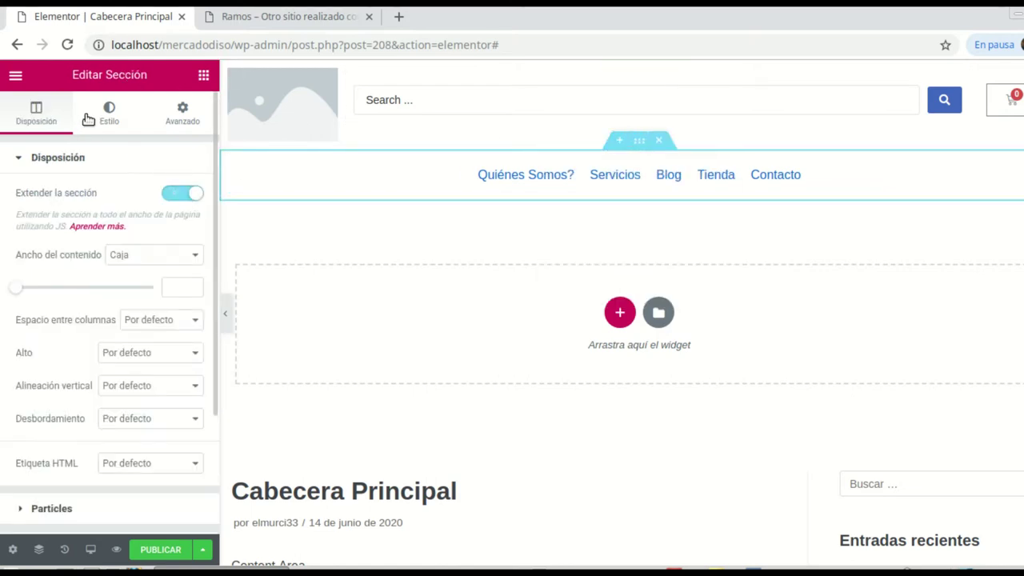
left_click(124, 118)
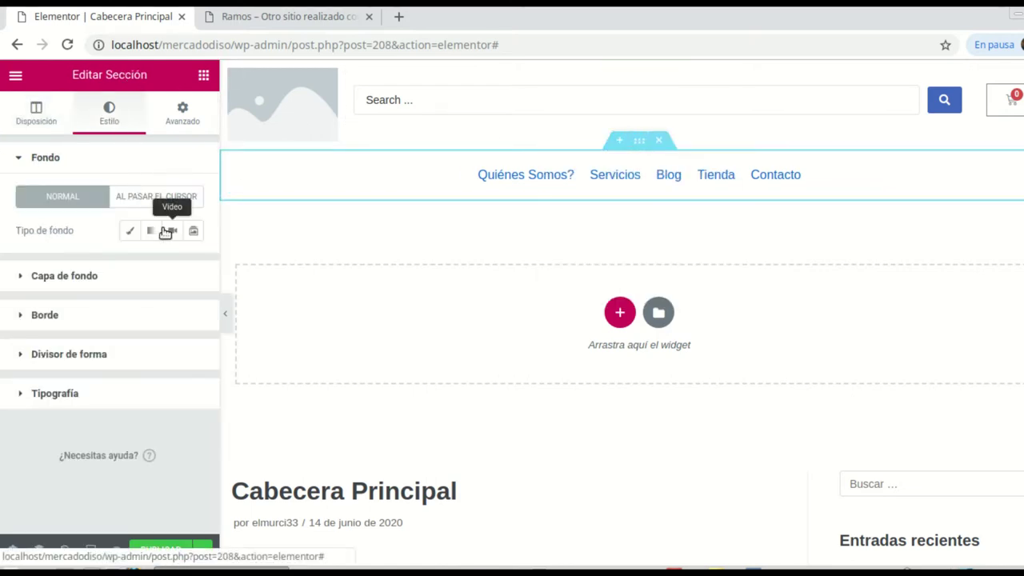
left_click(124, 231)
left_click(169, 264)
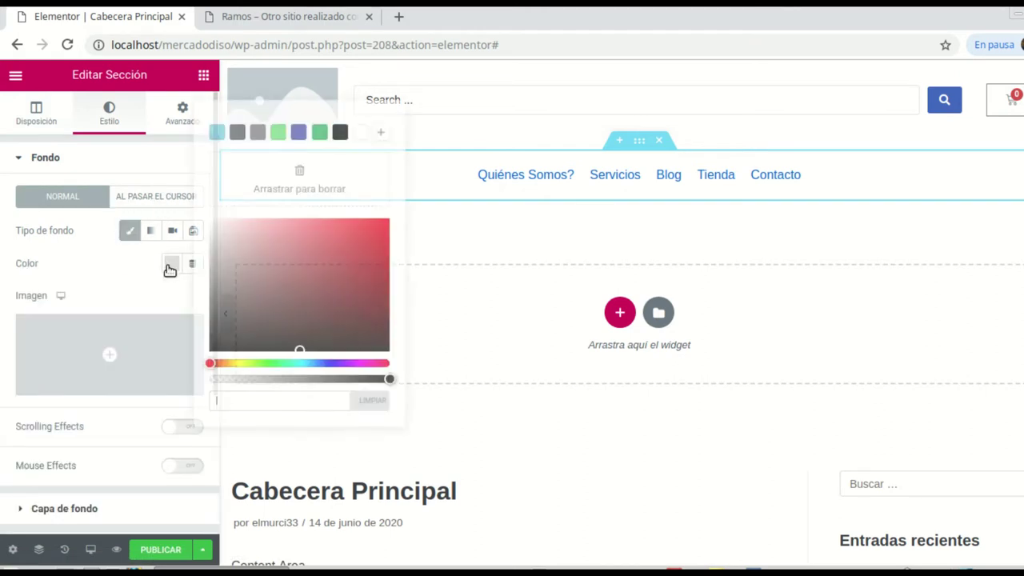
left_click(336, 133)
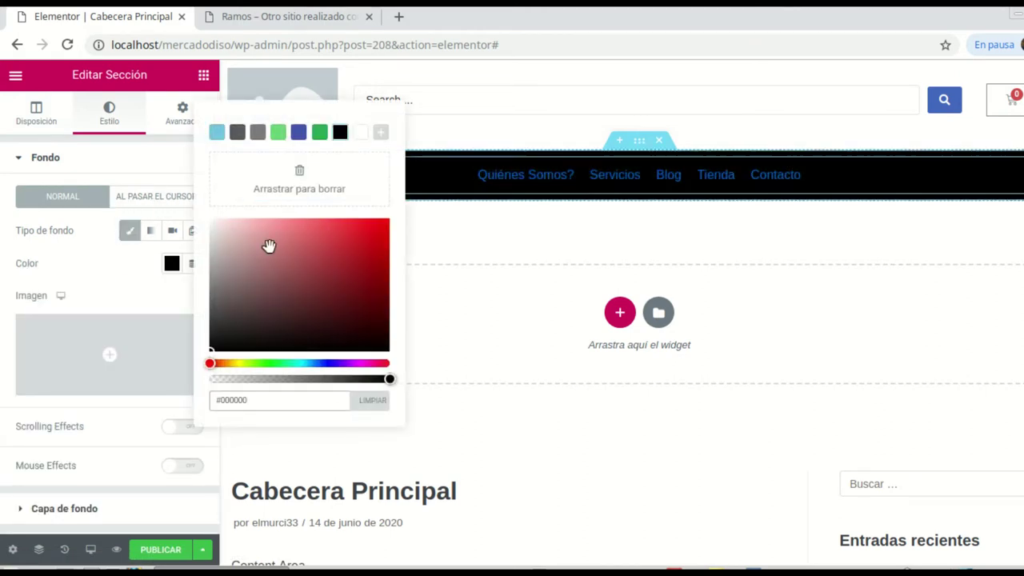
left_click(126, 155)
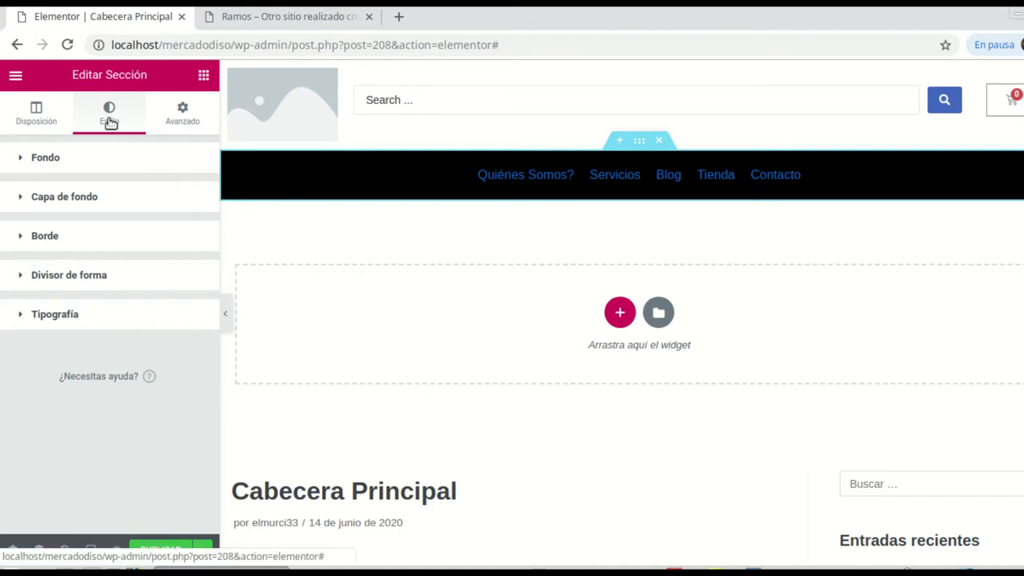
left_click(651, 178)
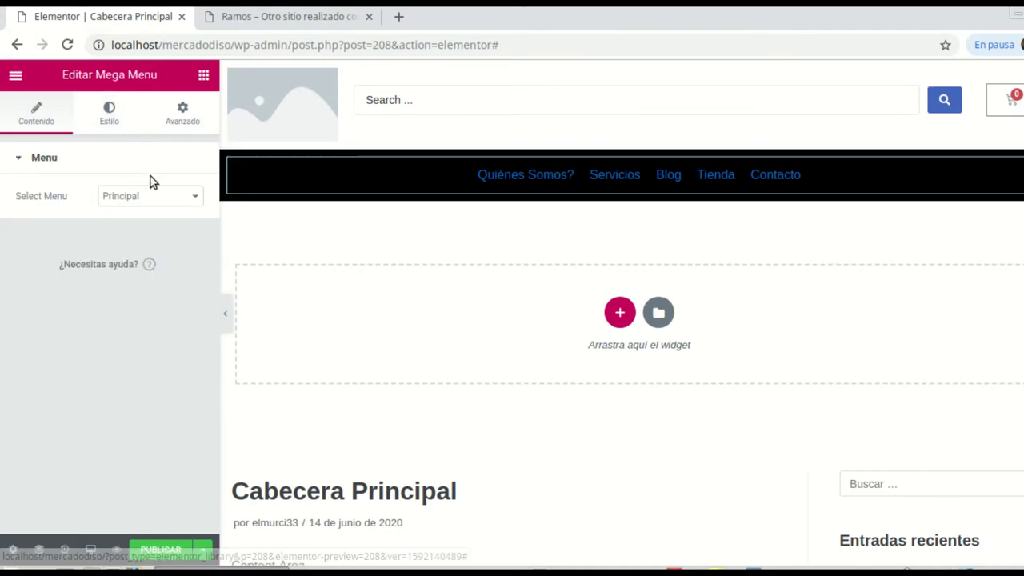
Step: Set the Mega Menu's Menu Items Alignment to Right under Menu Container style
left_click(116, 118)
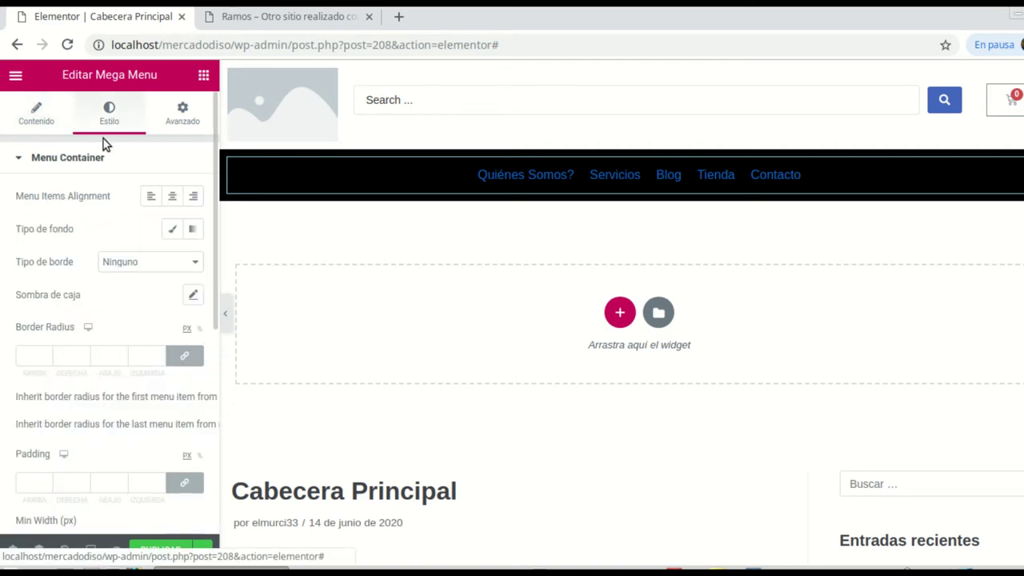
left_click(157, 197)
left_click(159, 199)
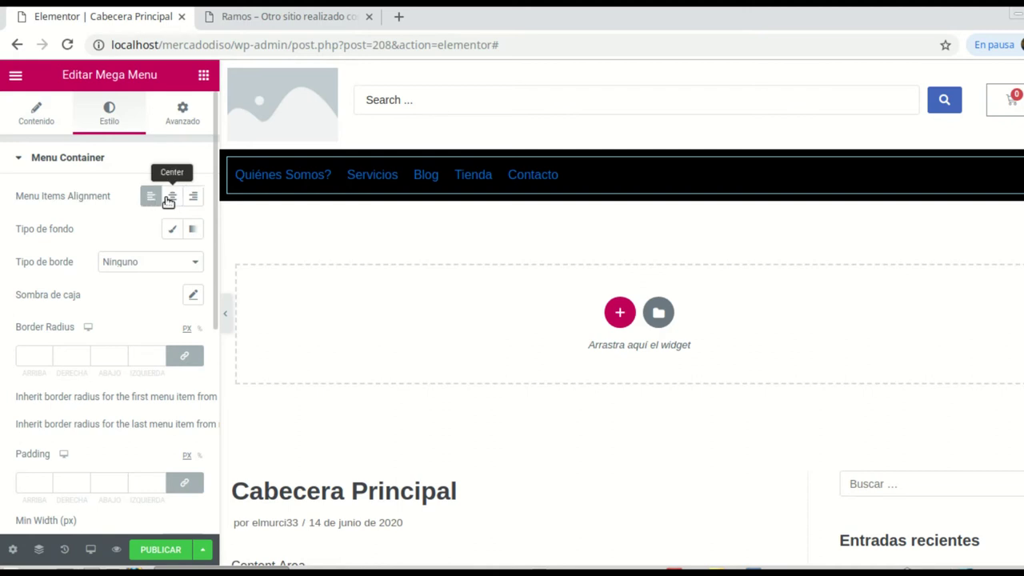
left_click(172, 198)
left_click(192, 197)
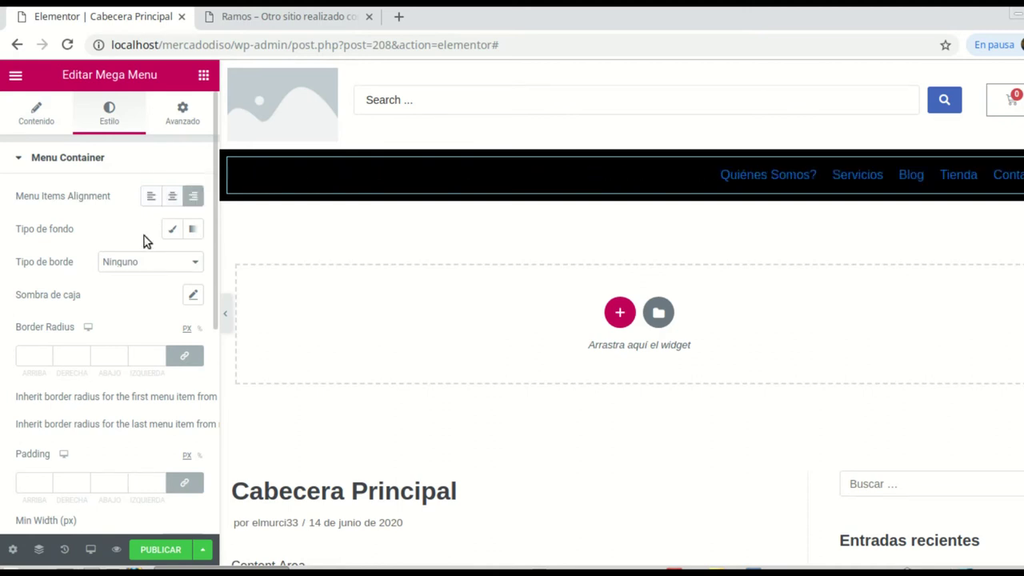
scroll(144, 238, "down", 6)
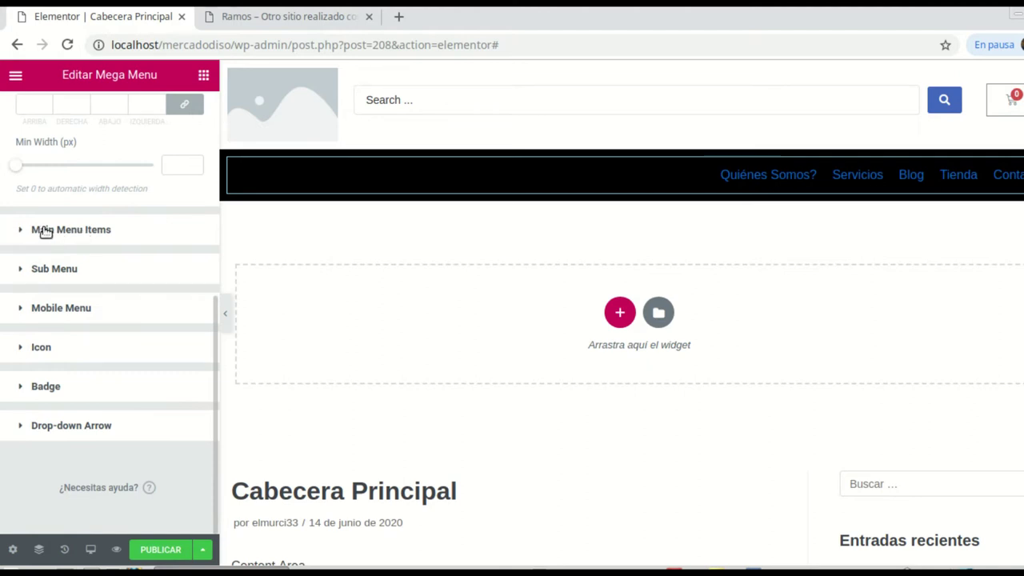
Step: Set the main menu item typography to uppercase Raleway at 20 px
left_click(64, 234)
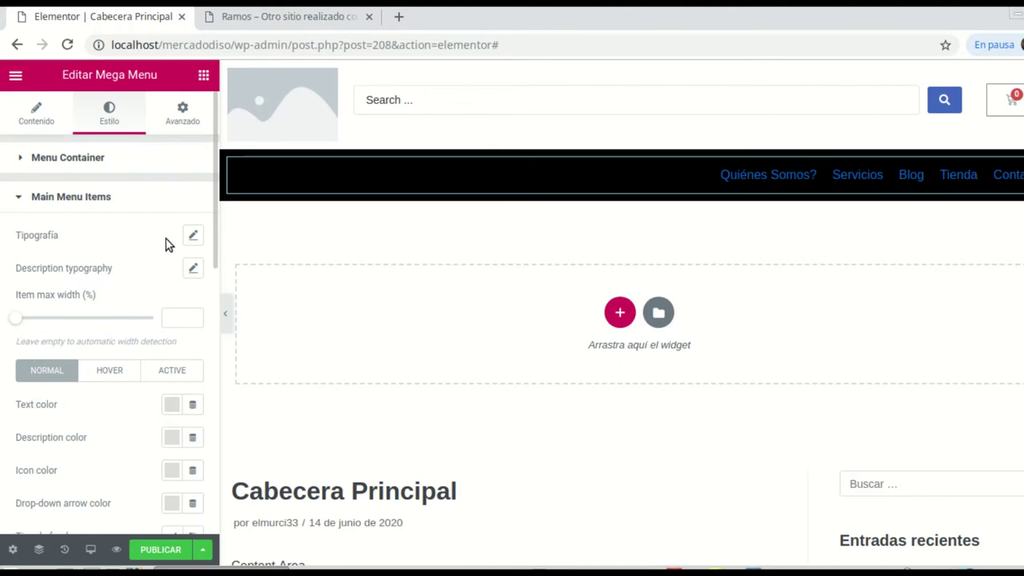
left_click(194, 236)
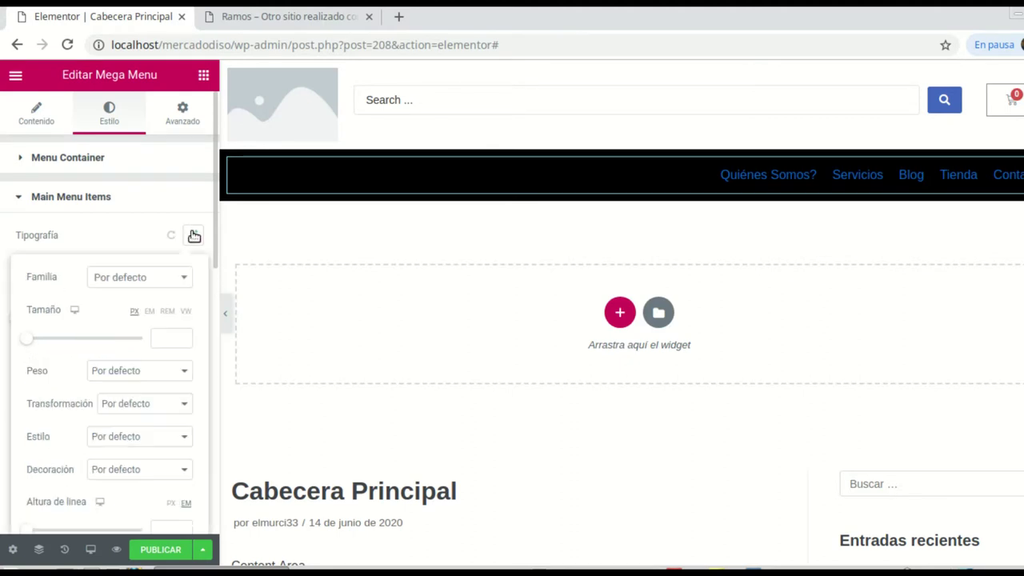
scroll(168, 284, "down", 1)
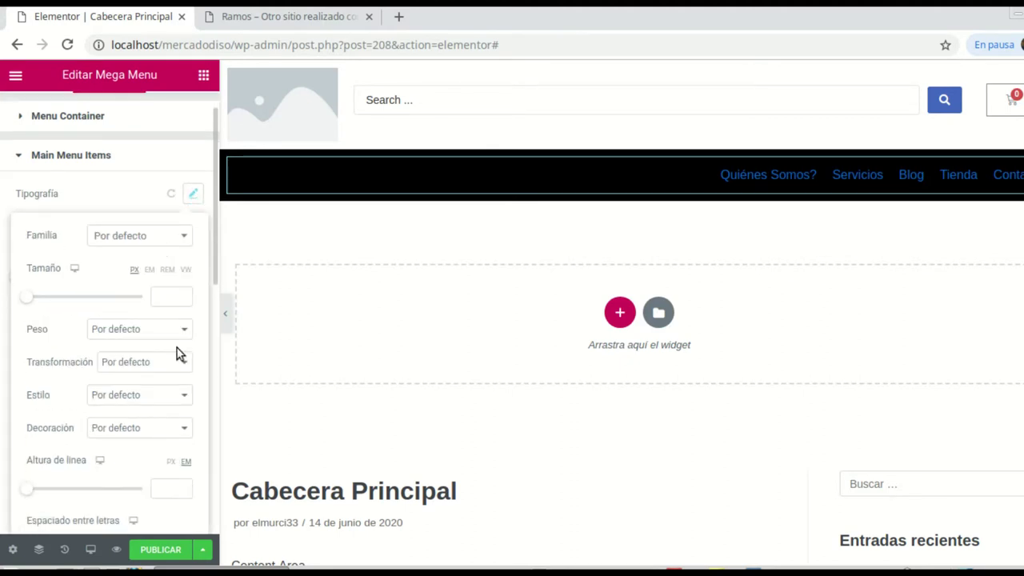
left_click(185, 368)
left_click(140, 392)
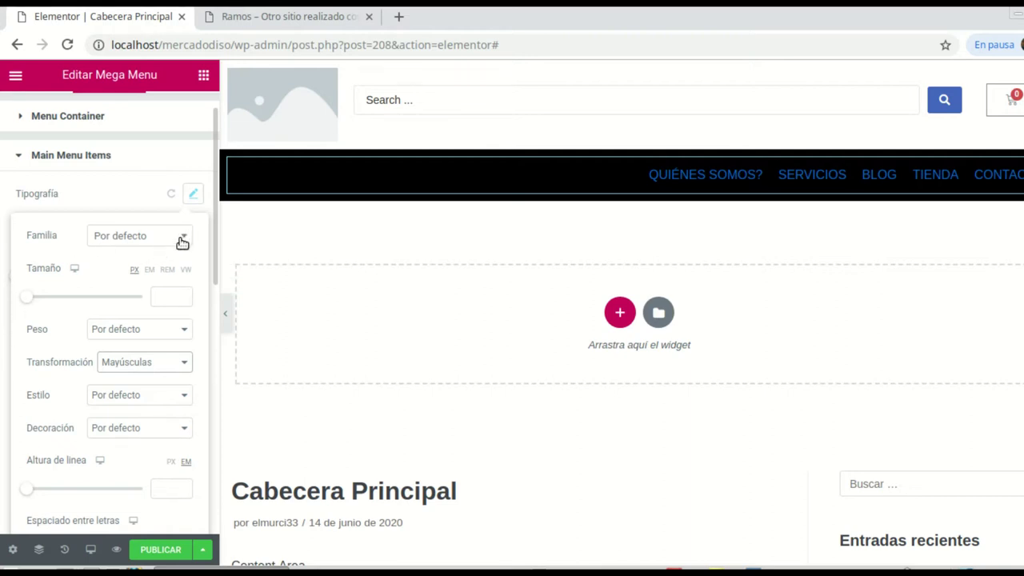
left_click(141, 245)
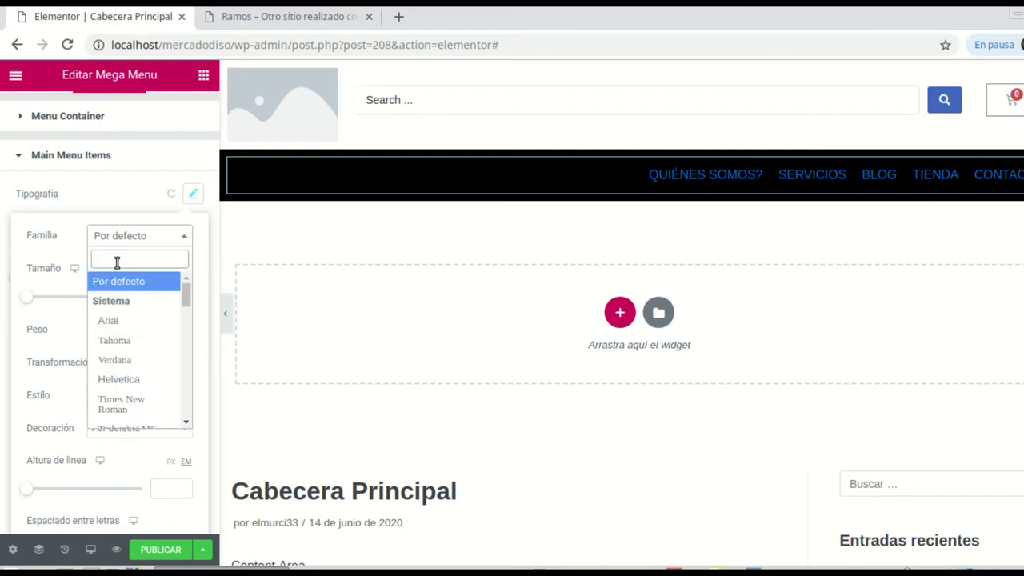
type("rale")
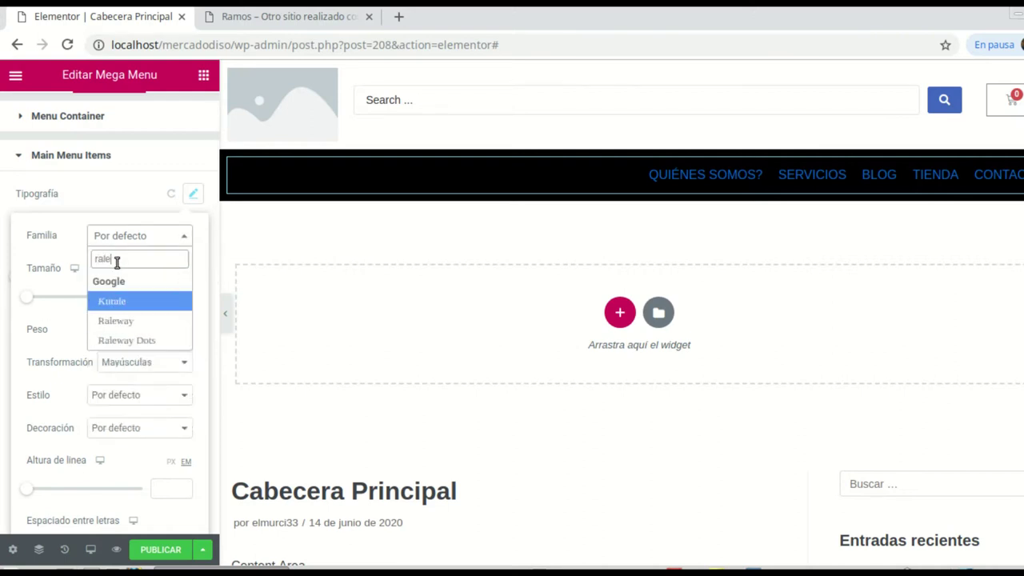
left_click(127, 322)
left_click_drag(30, 301, 41, 297)
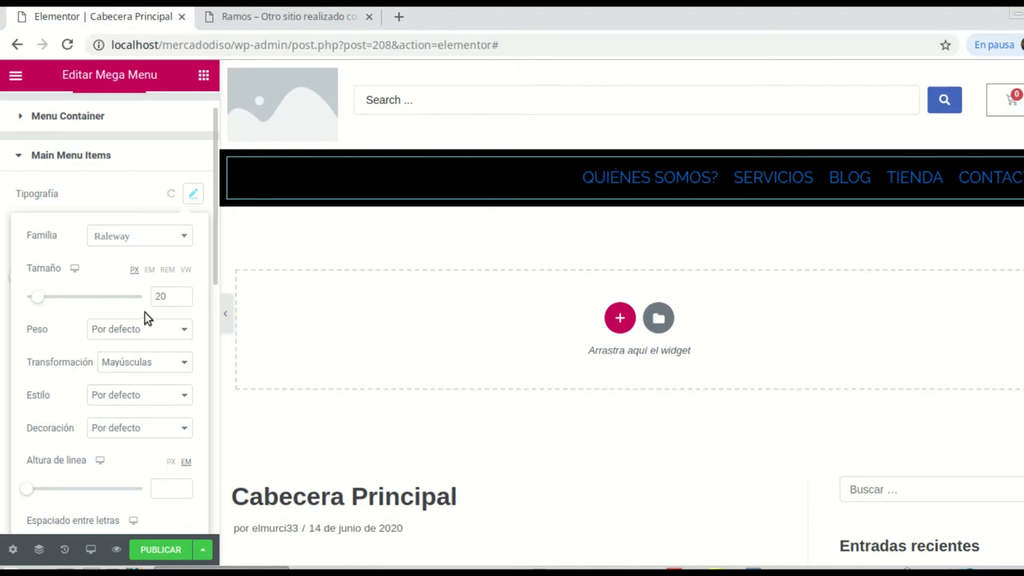
scroll(144, 247, "down", 3)
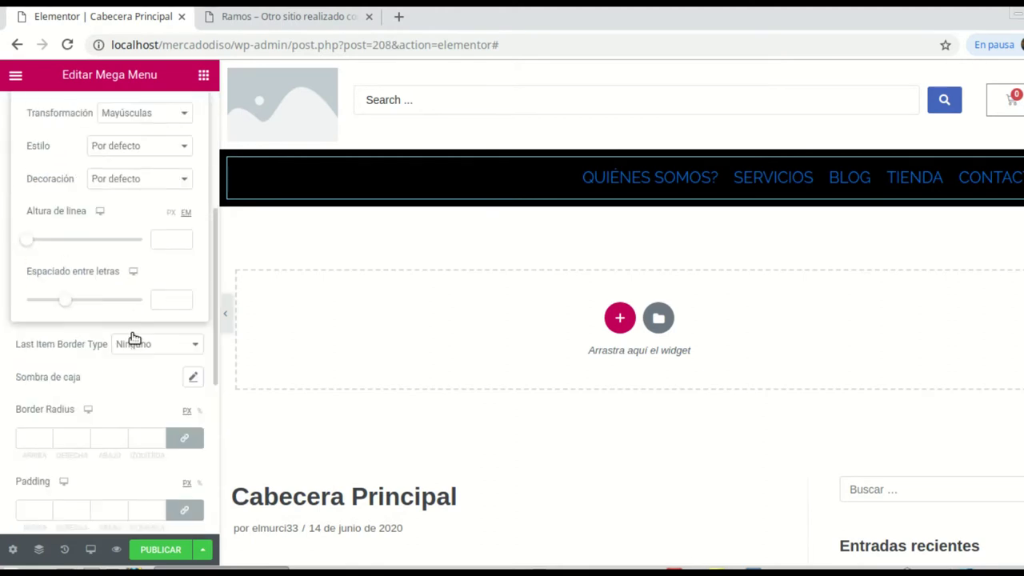
scroll(131, 340, "up", 3)
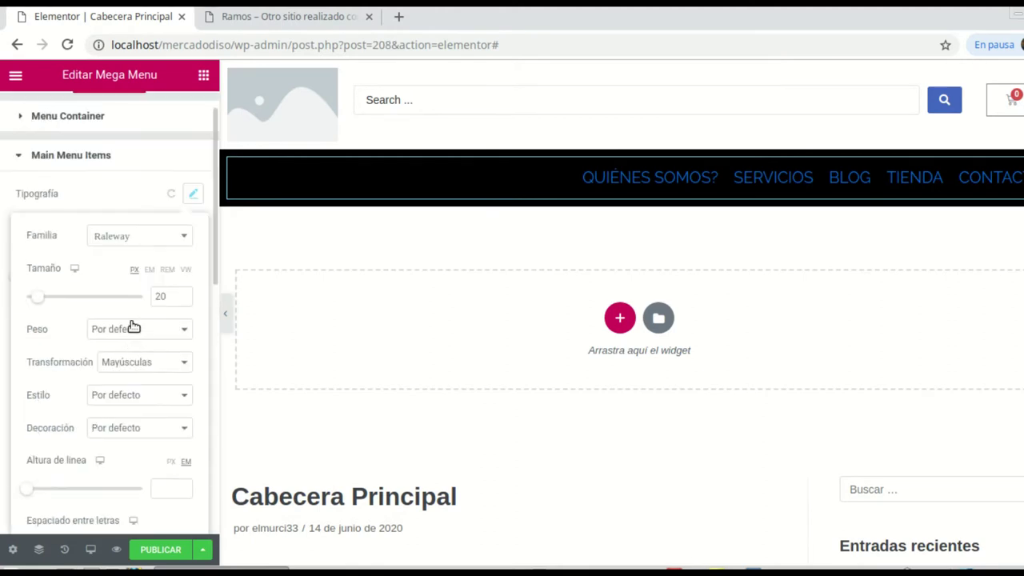
Step: Make the main menu item text colour white (#FFFFFF)
left_click(24, 160)
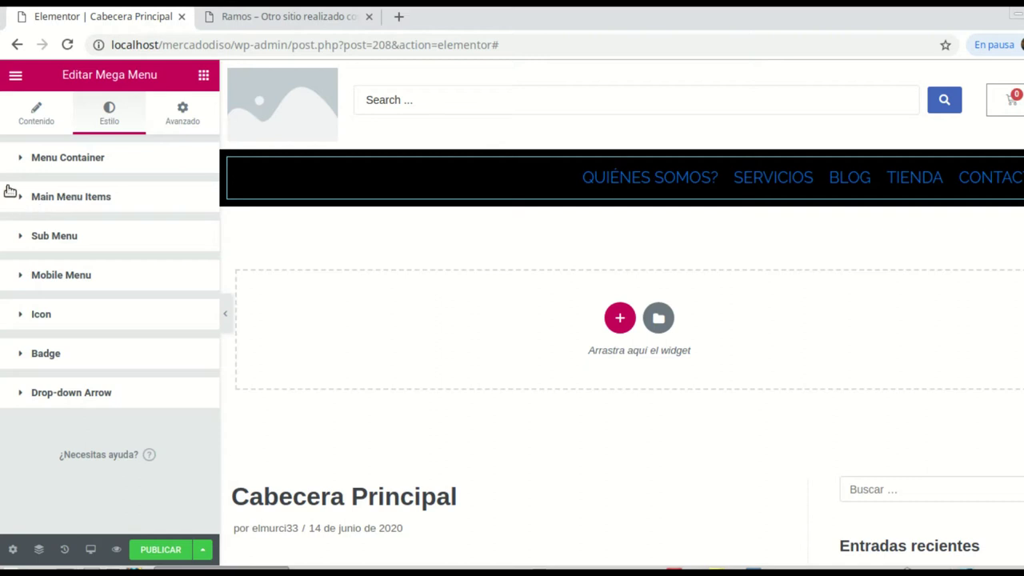
left_click(29, 199)
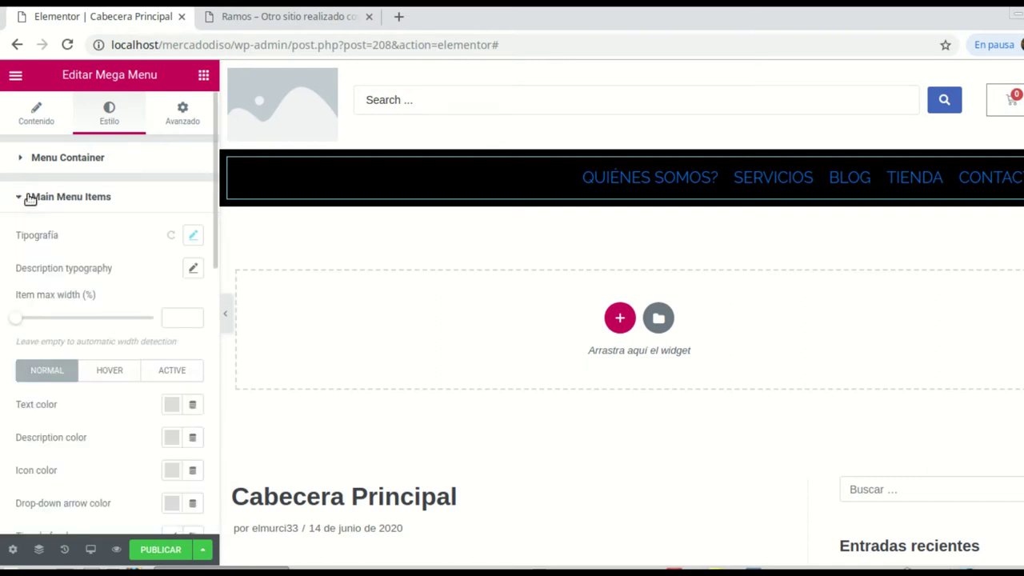
scroll(137, 298, "down", 5)
scroll(164, 421, "down", 2)
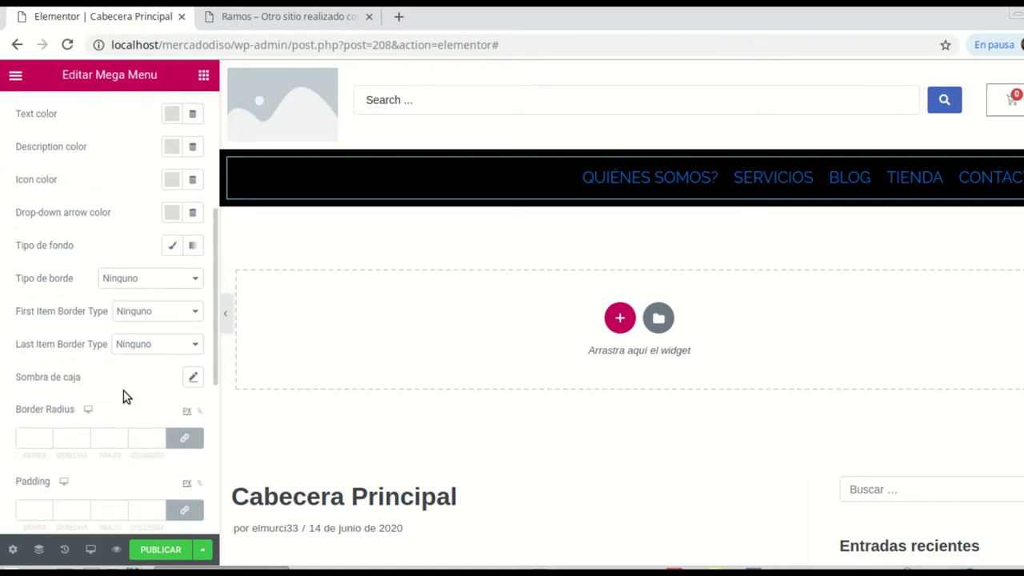
left_click(170, 112)
left_click(241, 160)
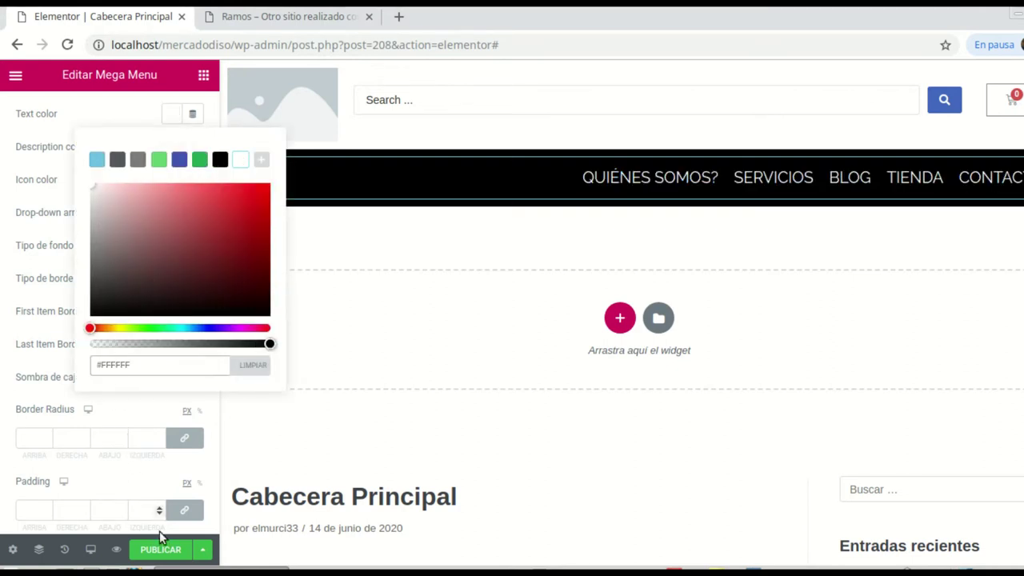
left_click(112, 472)
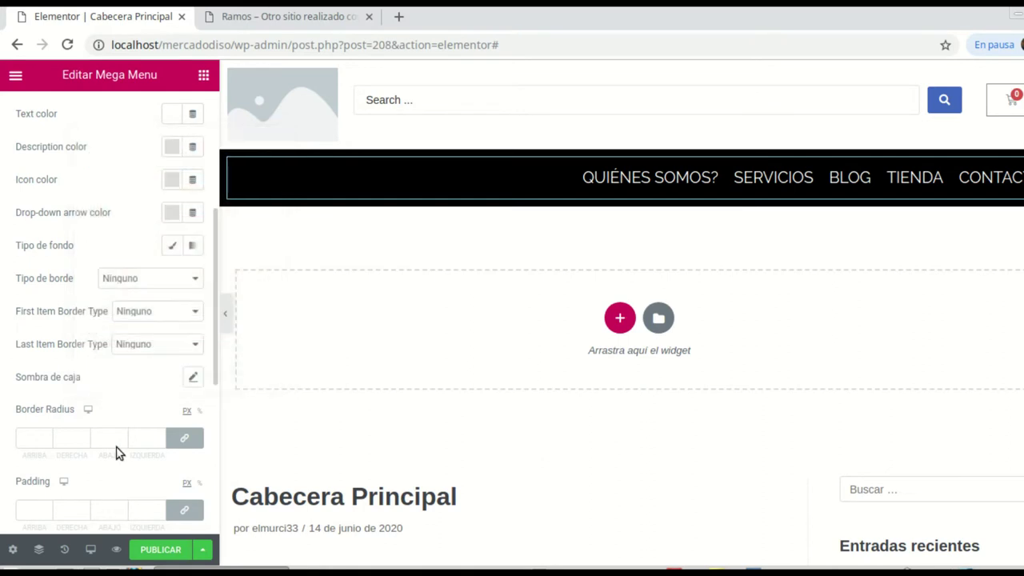
scroll(146, 128, "up", 2)
scroll(140, 141, "up", 2)
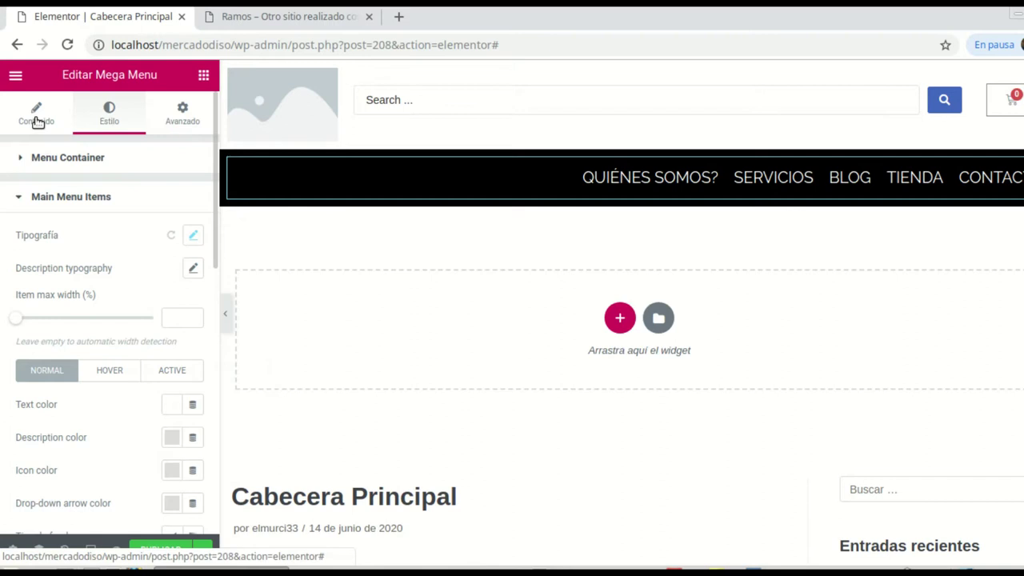
left_click(36, 120)
left_click(119, 109)
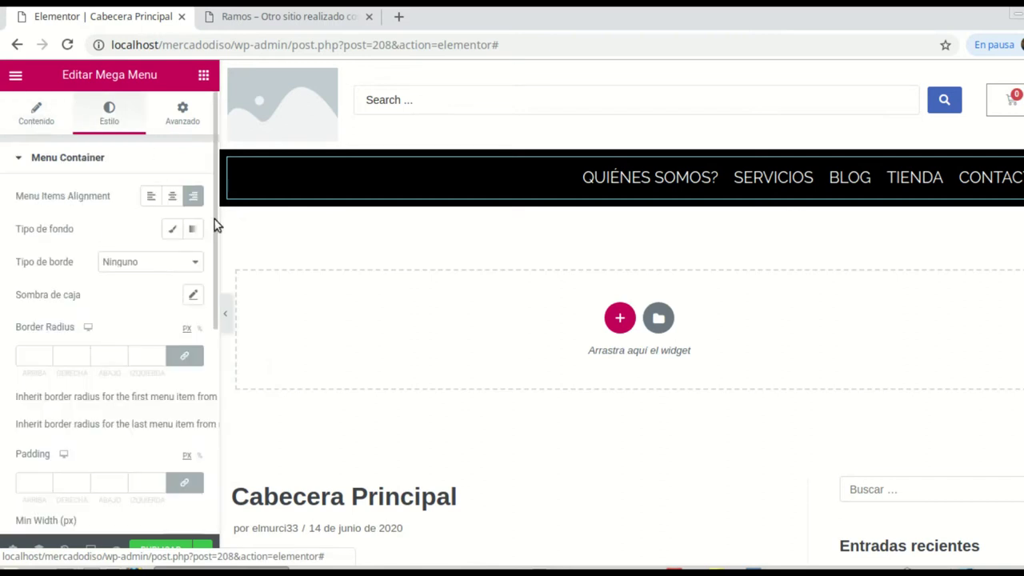
left_click(171, 197)
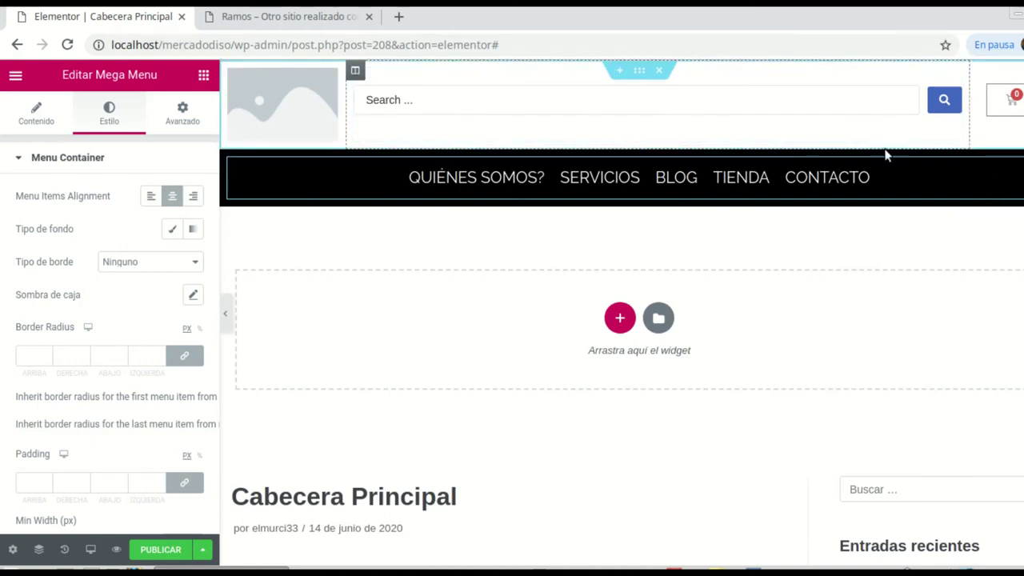
scroll(156, 498, "down", 1)
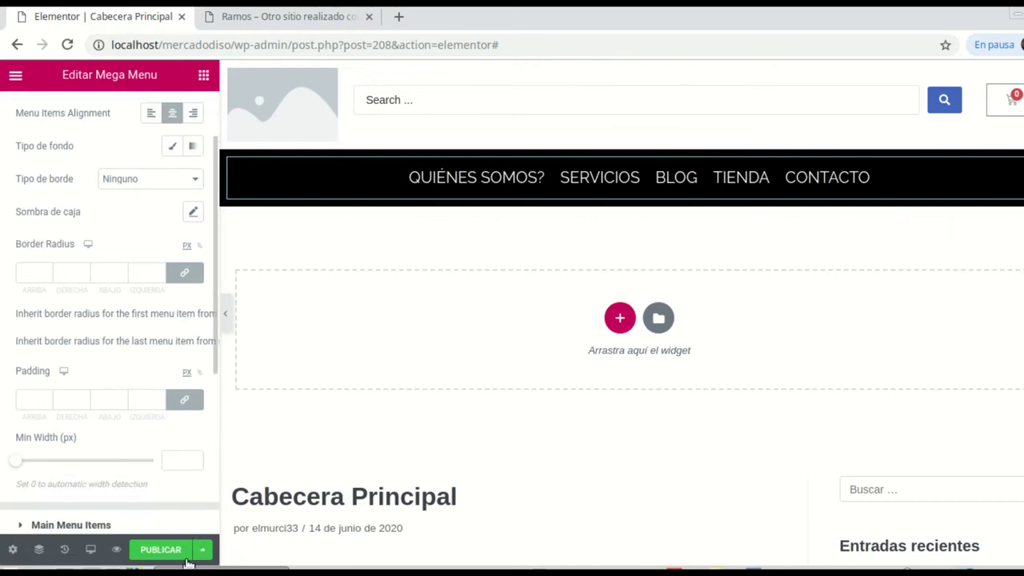
Step: Publish the header template with an Include / Entire Site display condition
left_click(160, 555)
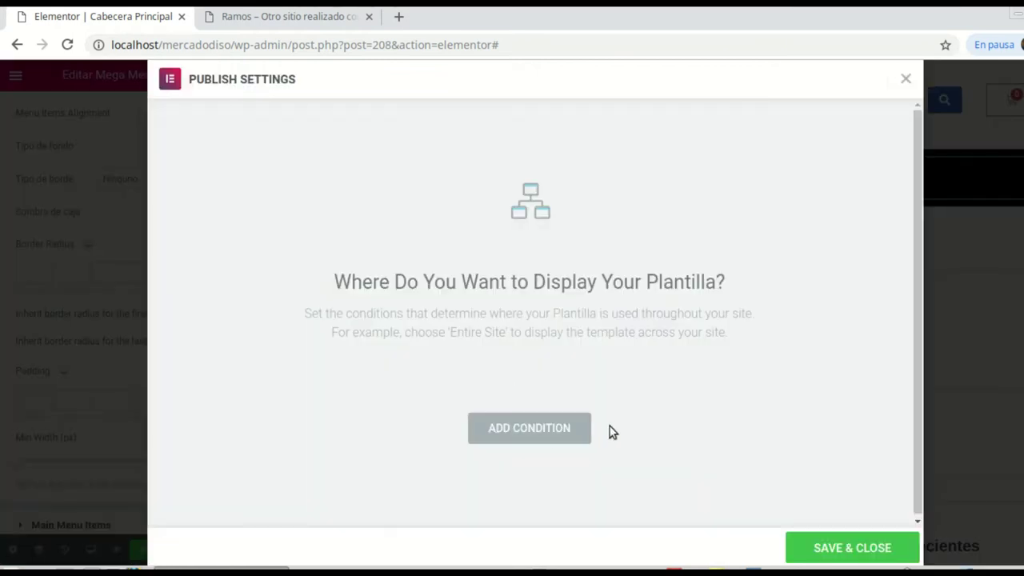
left_click(505, 432)
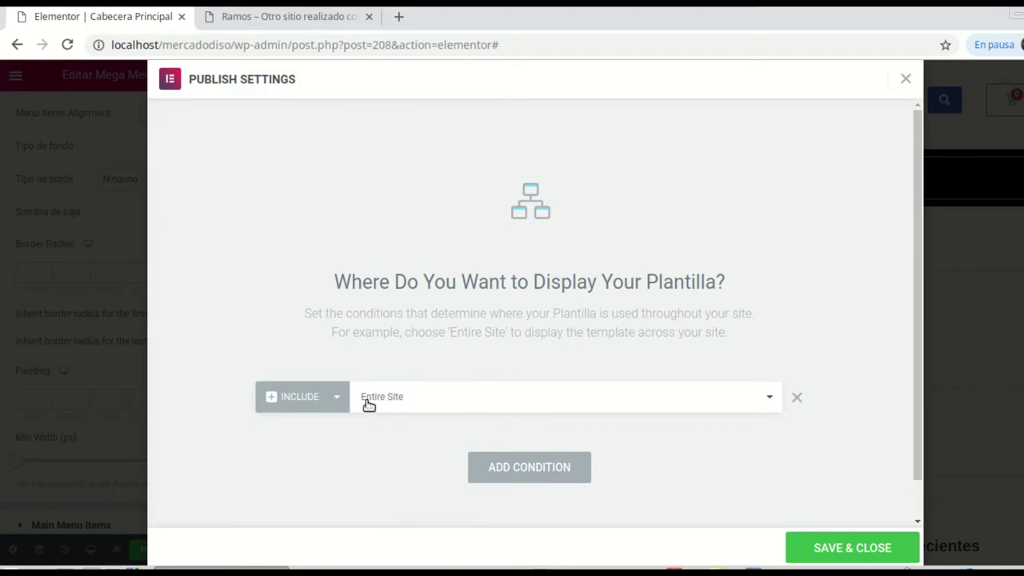
left_click(857, 548)
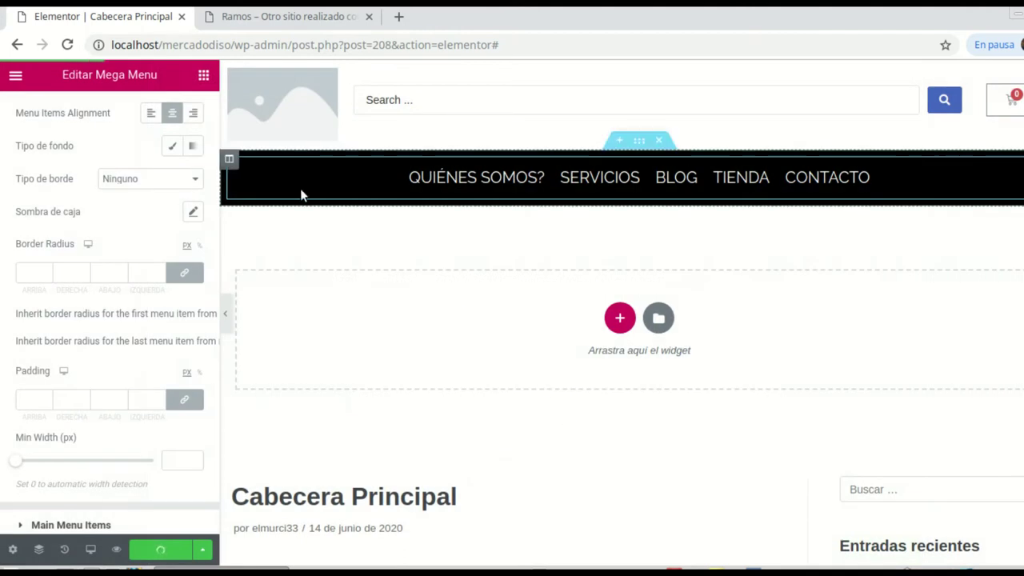
left_click(309, 28)
Step: Reload the live Home page to check the new header, moving between the site and editor tabs
left_click(67, 45)
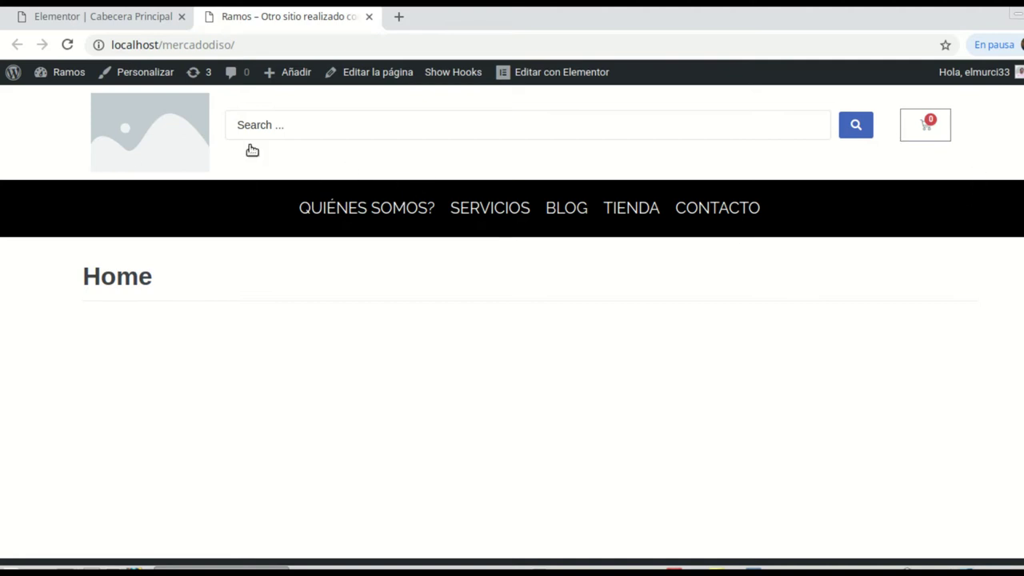
left_click(80, 16)
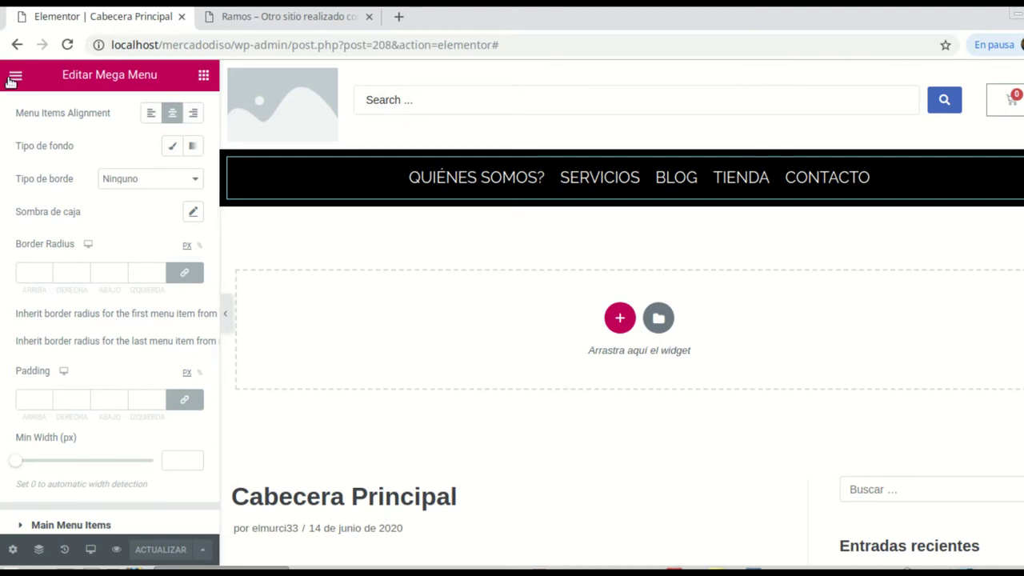
left_click(307, 24)
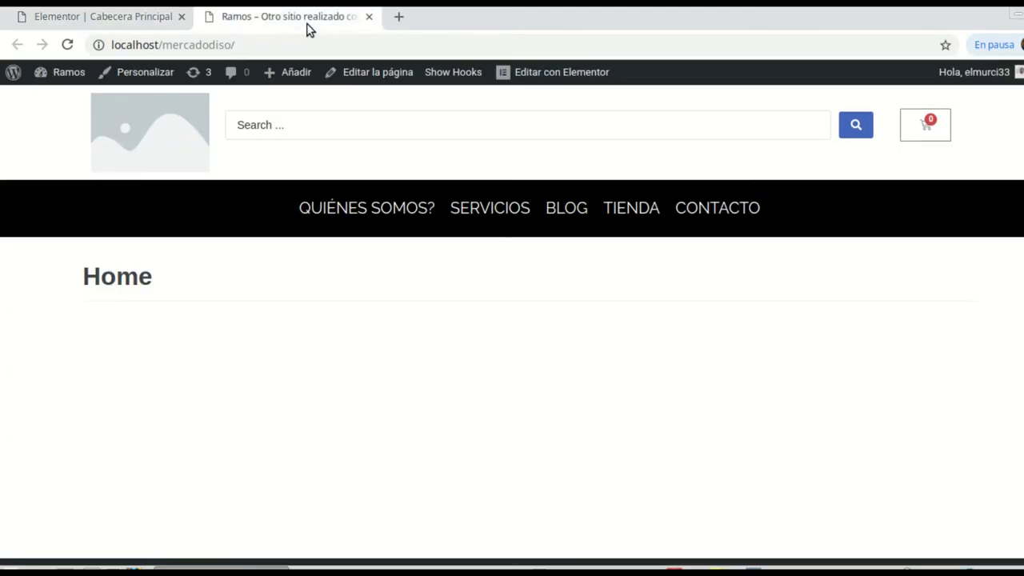
Step: Enter the WordPress admin from the site and navigate to the JetMenu General settings page
left_click(12, 78)
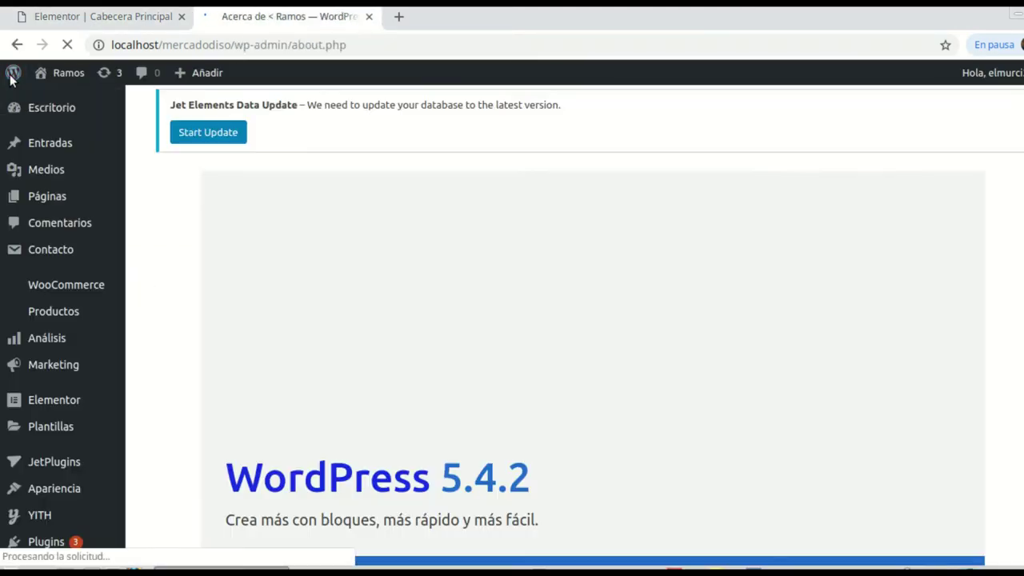
key("ctrl+shift+Page_Up")
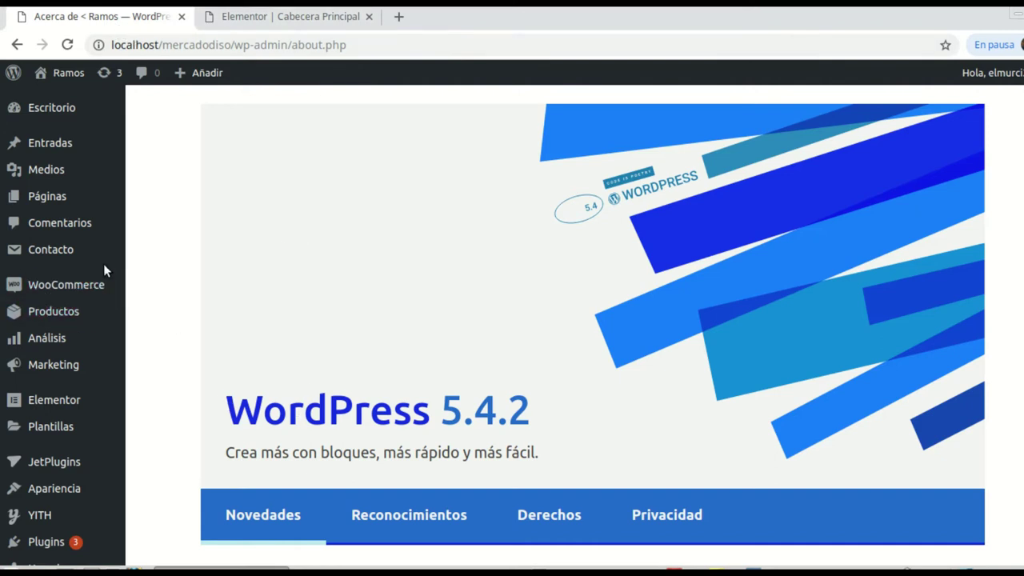
mouse_move(57, 389)
scroll(57, 389, "down", 1)
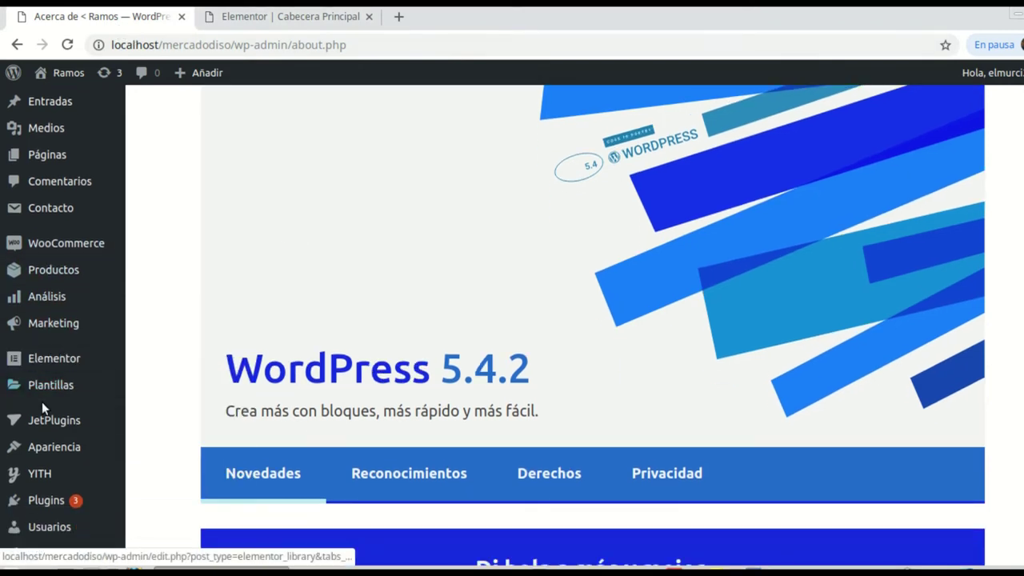
mouse_move(42, 445)
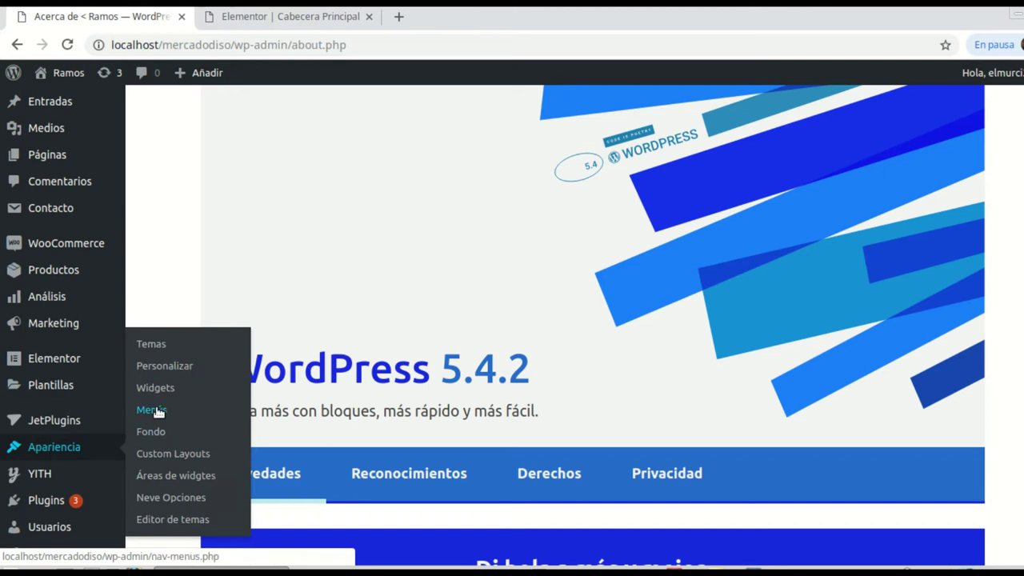
left_click(158, 411)
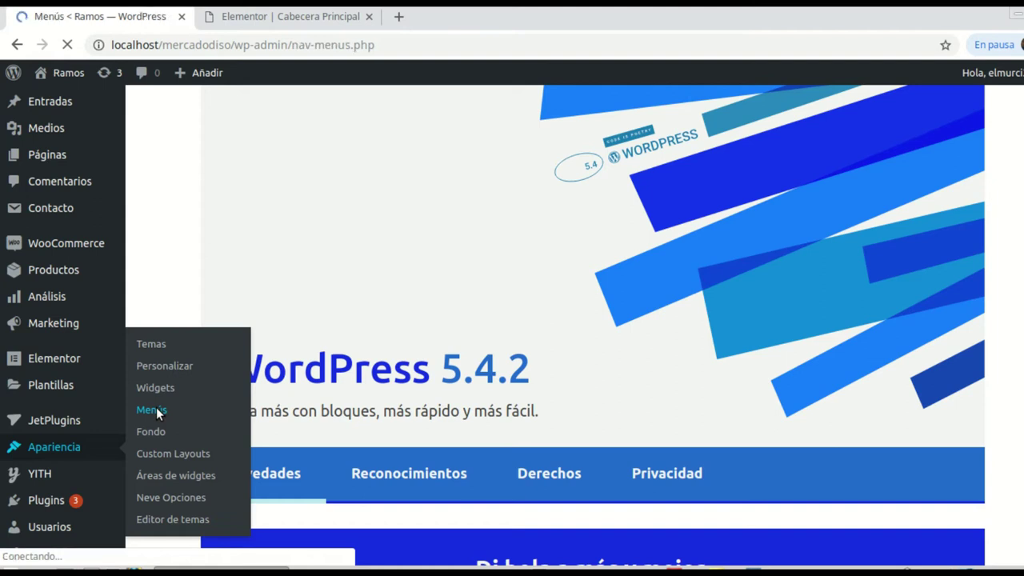
scroll(467, 391, "down", 3)
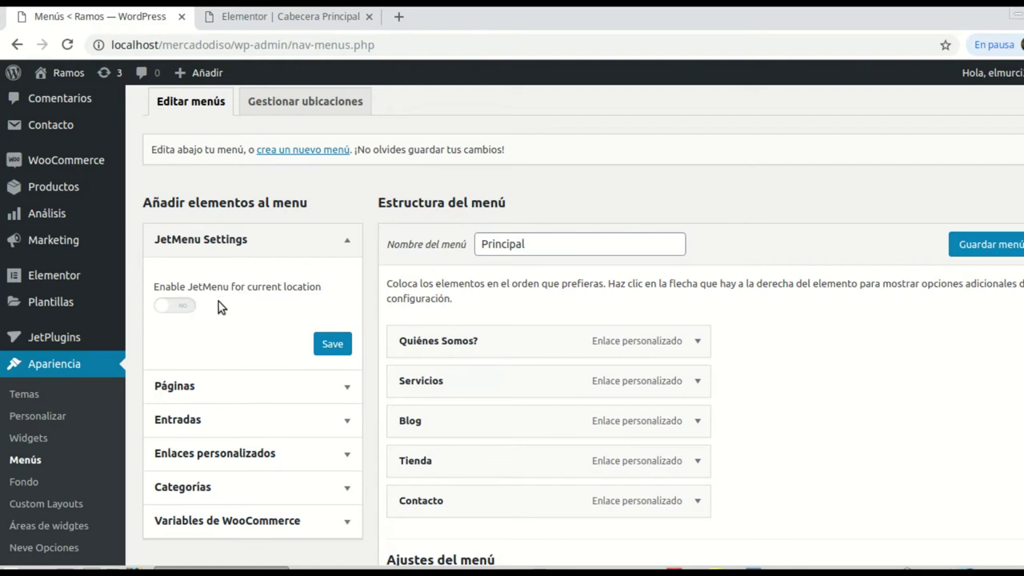
scroll(297, 333, "down", 2)
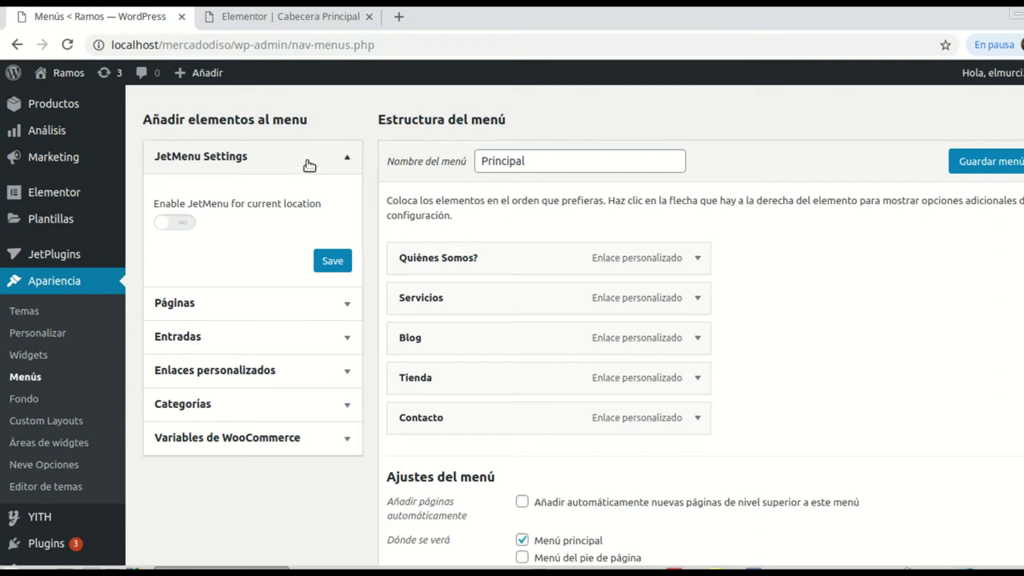
scroll(48, 256, "down", 2)
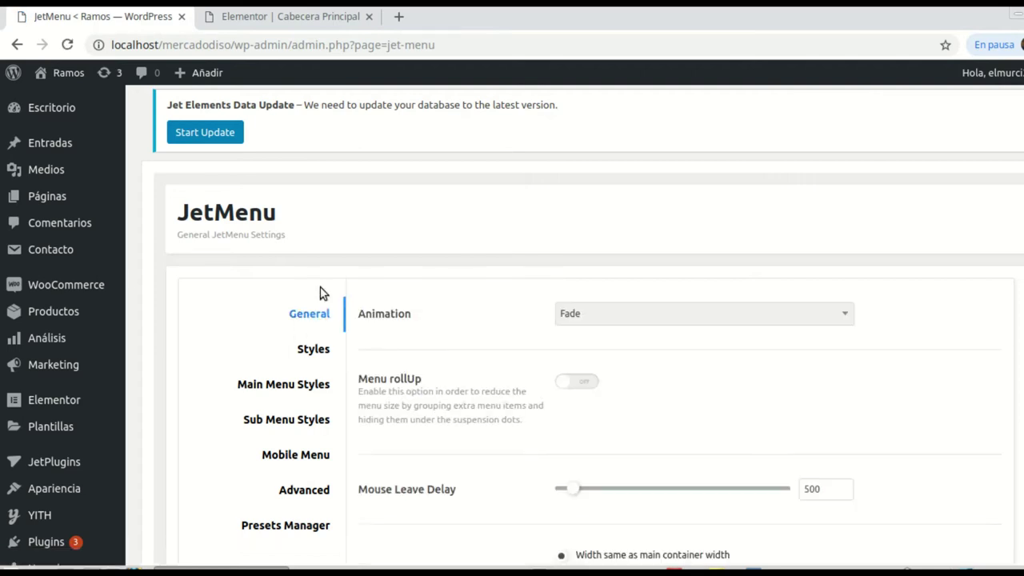
Step: Translate the JetMenu settings page into Spanish
scroll(639, 347, "down", 2)
right_click(928, 306)
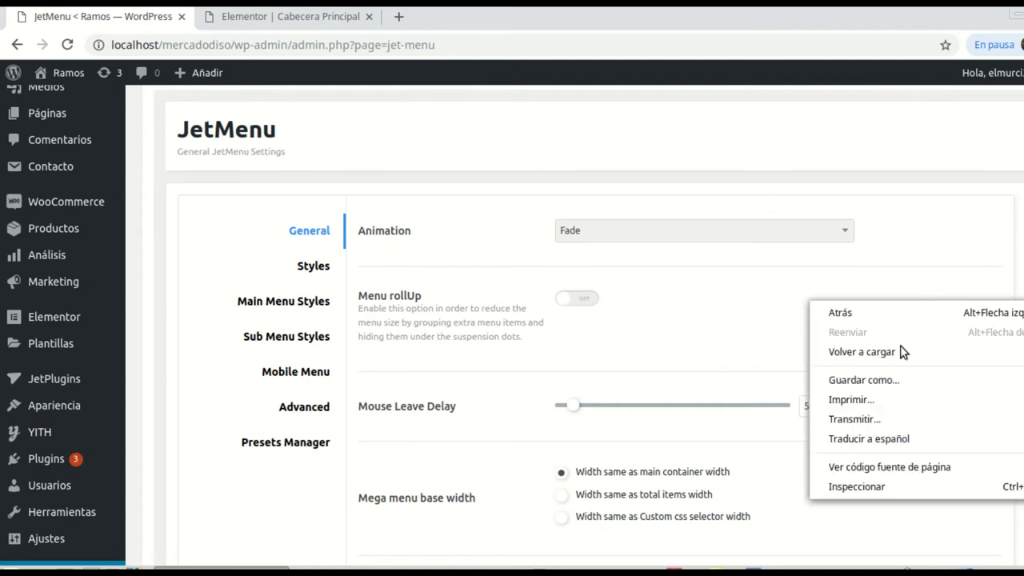
left_click(856, 443)
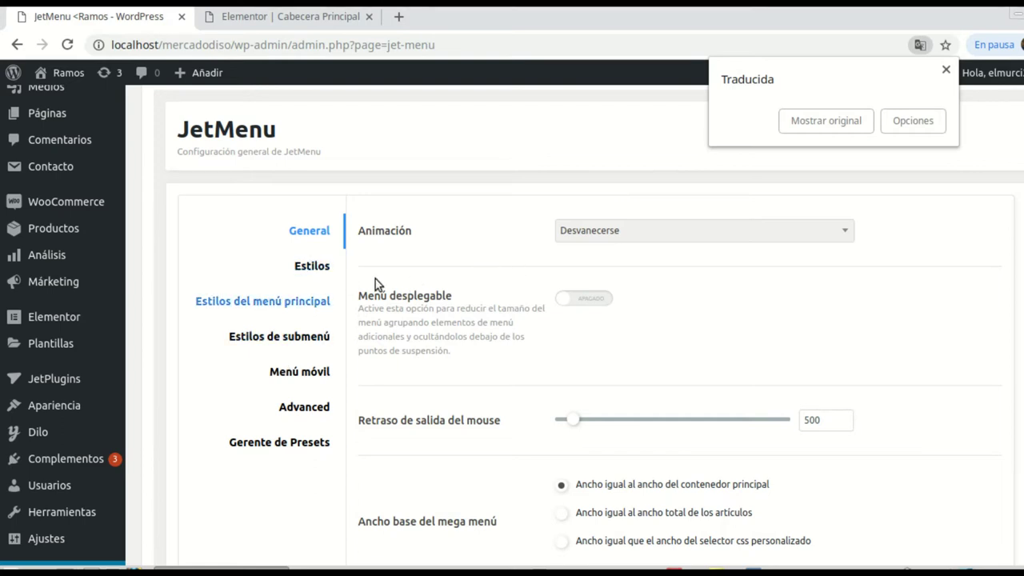
Step: Keep the Desvanecerse animation and set mega menu base width to the items' total width
left_click(846, 234)
left_click(846, 234)
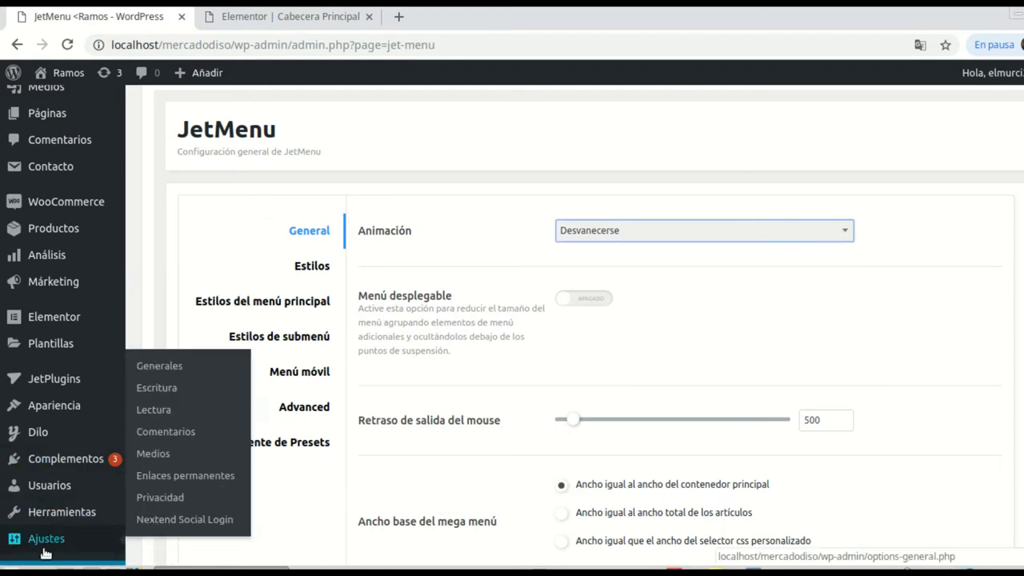
scroll(203, 397, "down", 1)
scroll(203, 398, "down", 4)
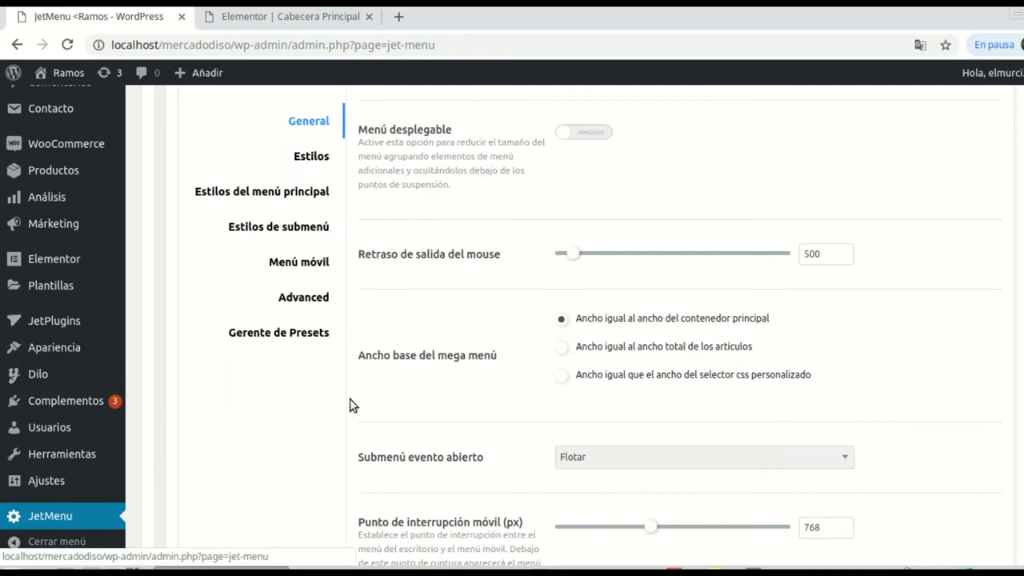
scroll(516, 315, "up", 5)
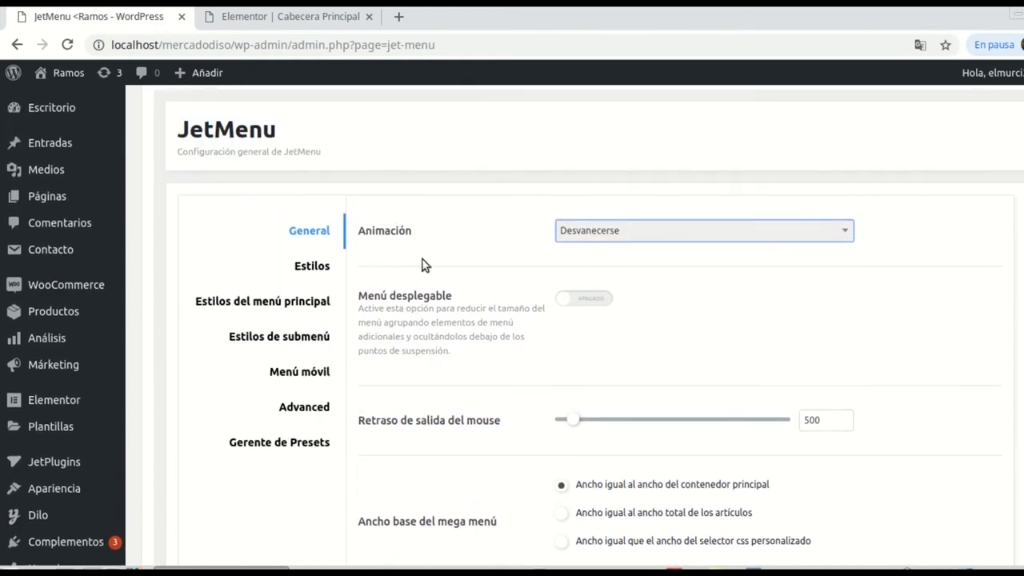
scroll(448, 267, "down", 1)
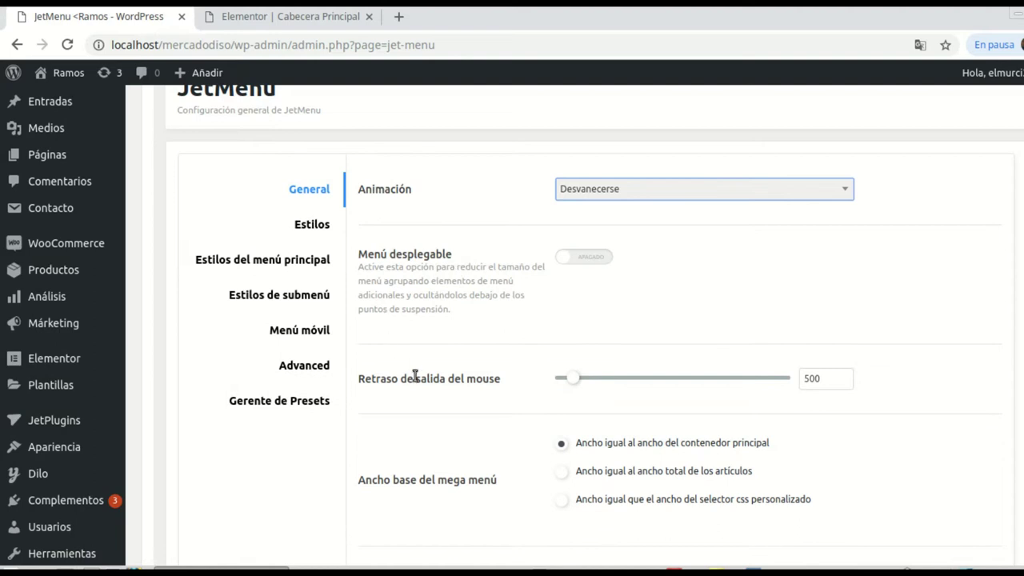
scroll(552, 375, "down", 1)
scroll(516, 408, "down", 1)
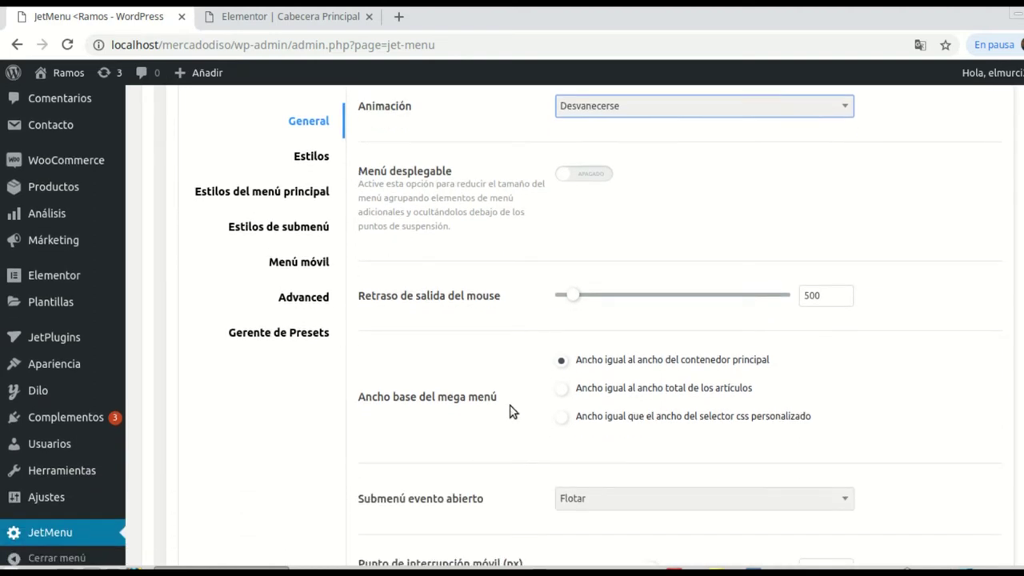
scroll(521, 392, "down", 2)
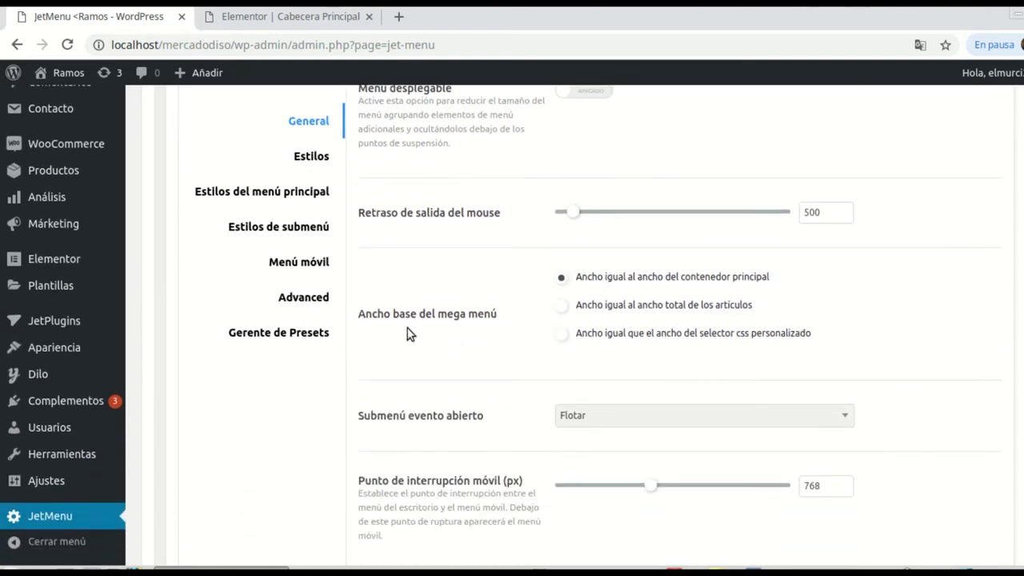
left_click(565, 313)
scroll(383, 388, "down", 1)
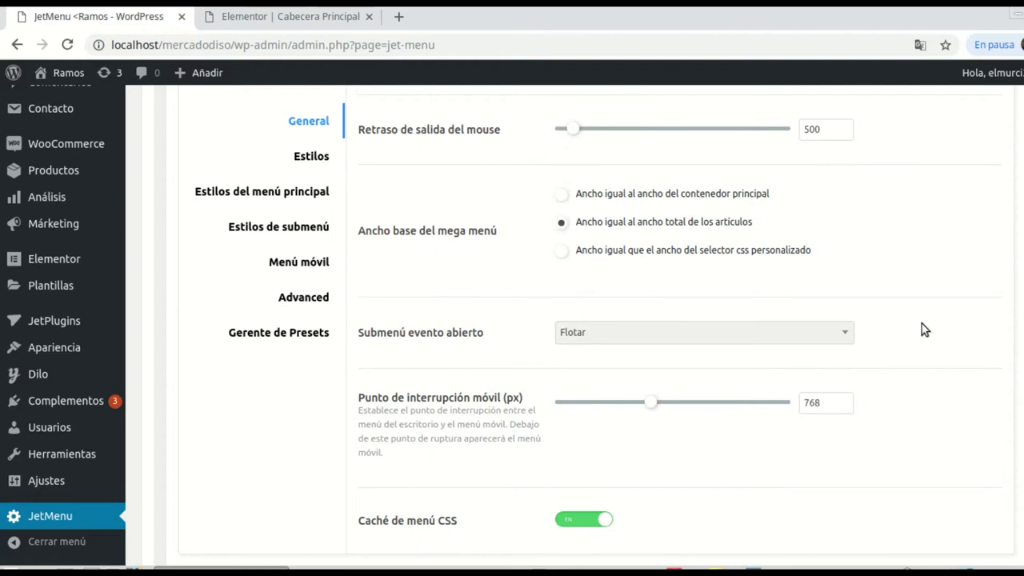
scroll(921, 320, "down", 2)
scroll(766, 325, "up", 2)
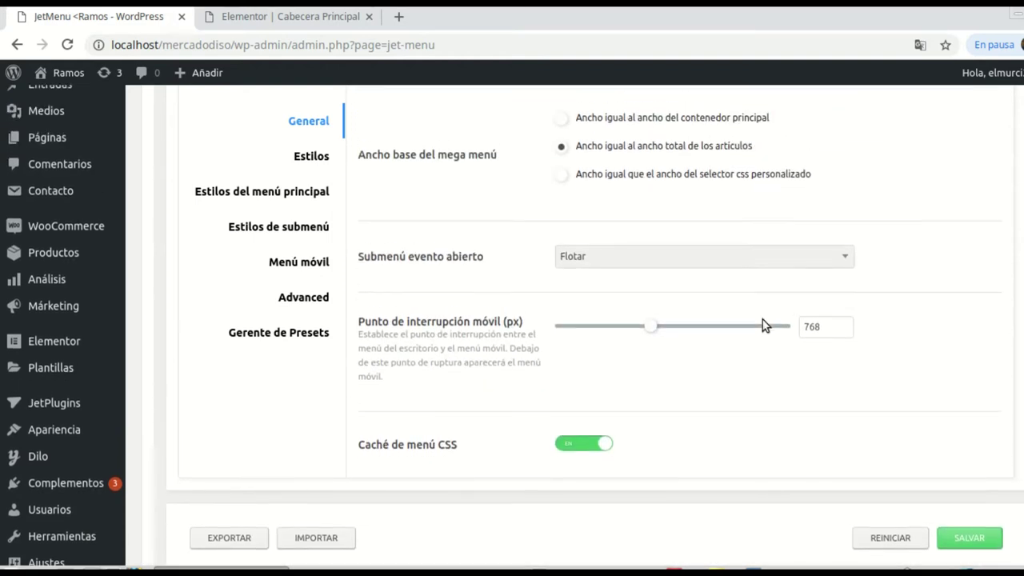
scroll(752, 335, "down", 1)
Step: Open the menu container style settings and scroll through them
scroll(700, 367, "down", 2)
scroll(560, 367, "up", 2)
left_click(312, 158)
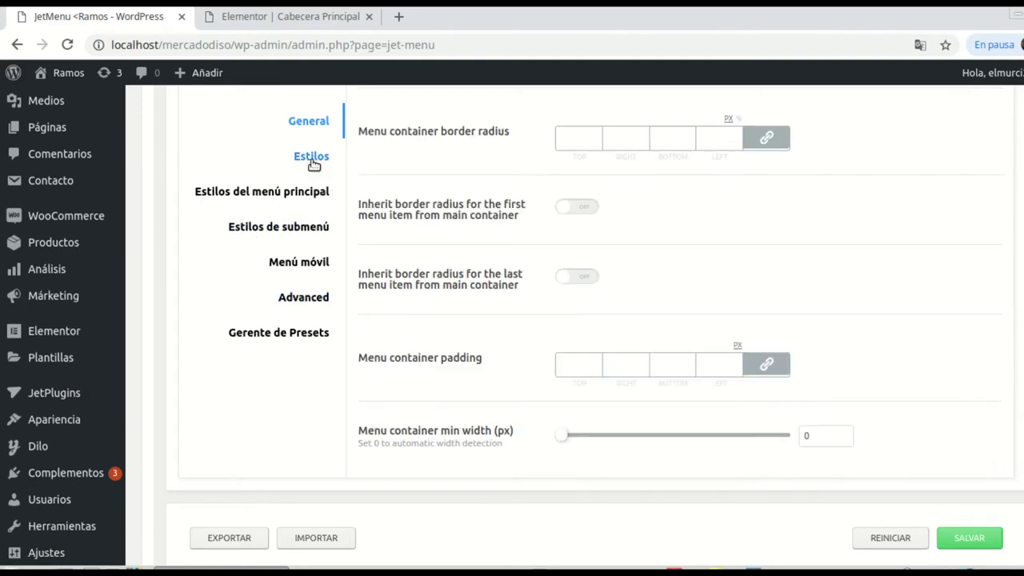
scroll(674, 208, "down", 1)
scroll(846, 264, "up", 3)
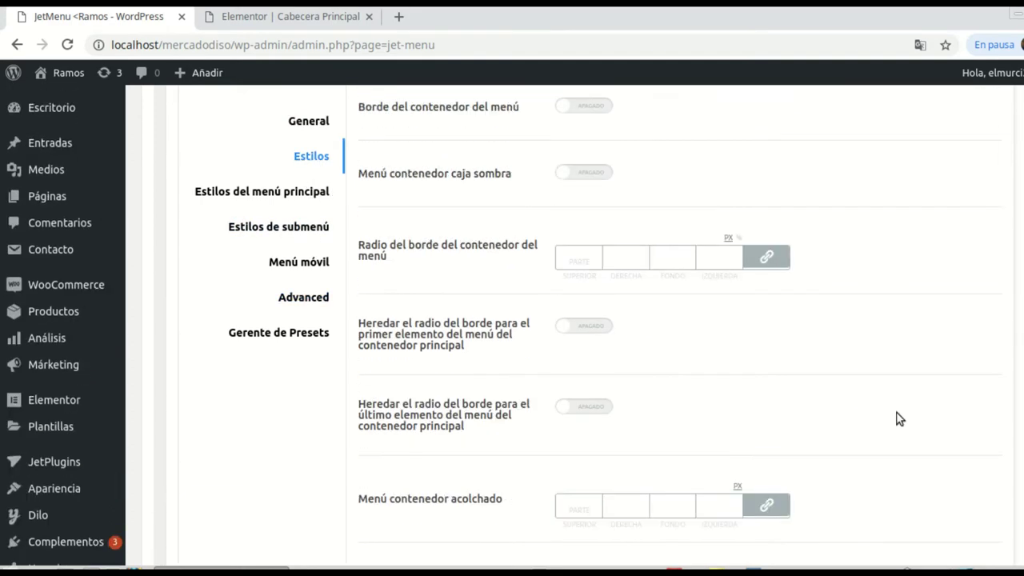
scroll(898, 412, "up", 5)
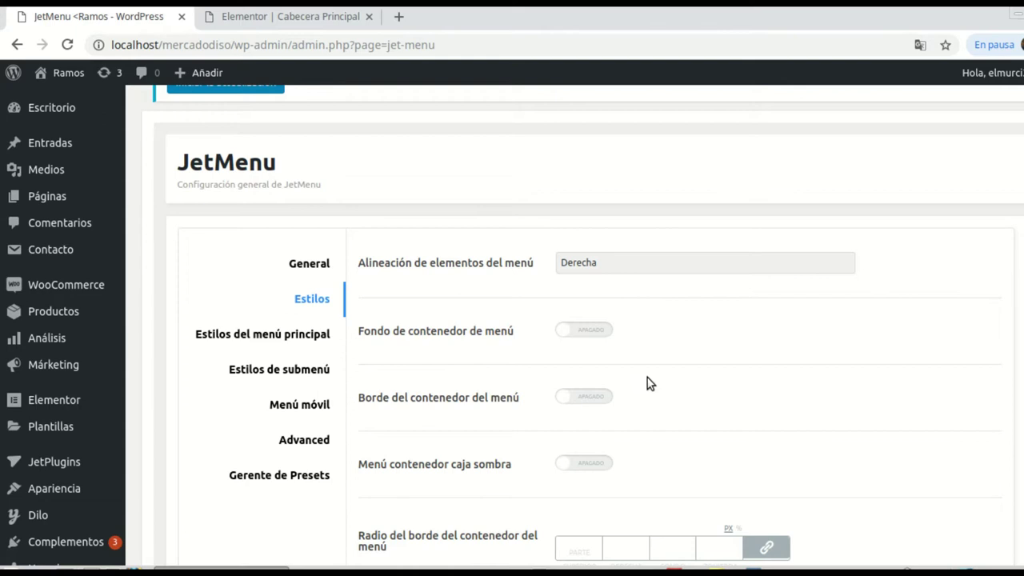
scroll(434, 304, "down", 1)
scroll(808, 312, "down", 1)
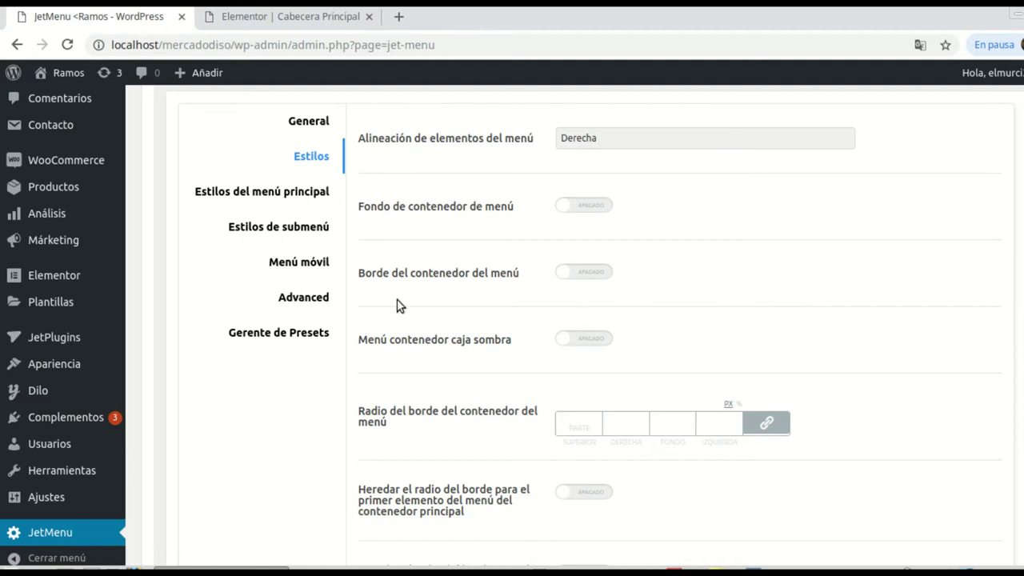
Step: Review the Estilos de submenú simple panel options: width 200, no background, border or shadow
left_click(320, 230)
scroll(480, 448, "down", 2)
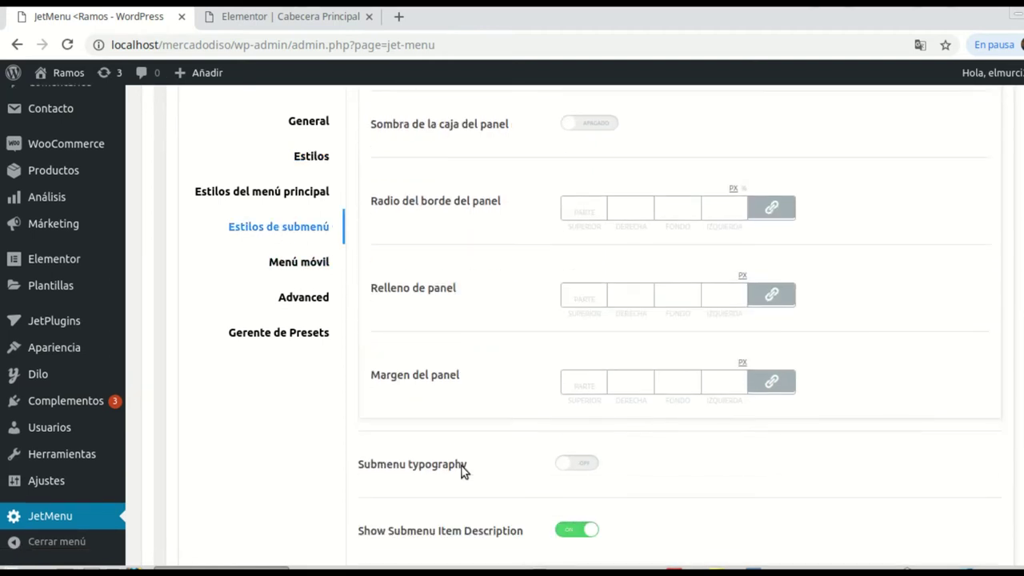
scroll(807, 453, "up", 6)
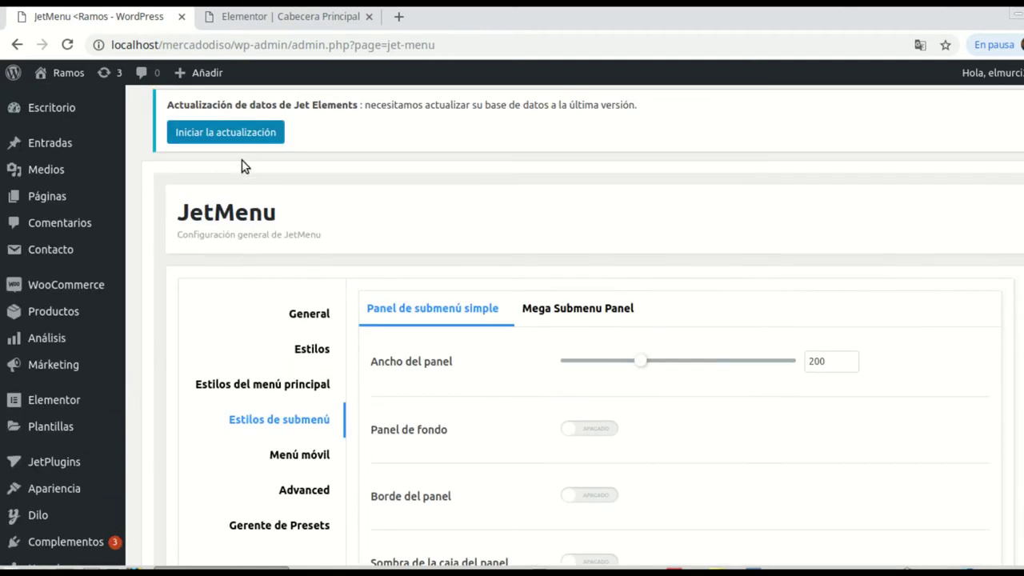
scroll(621, 419, "down", 3)
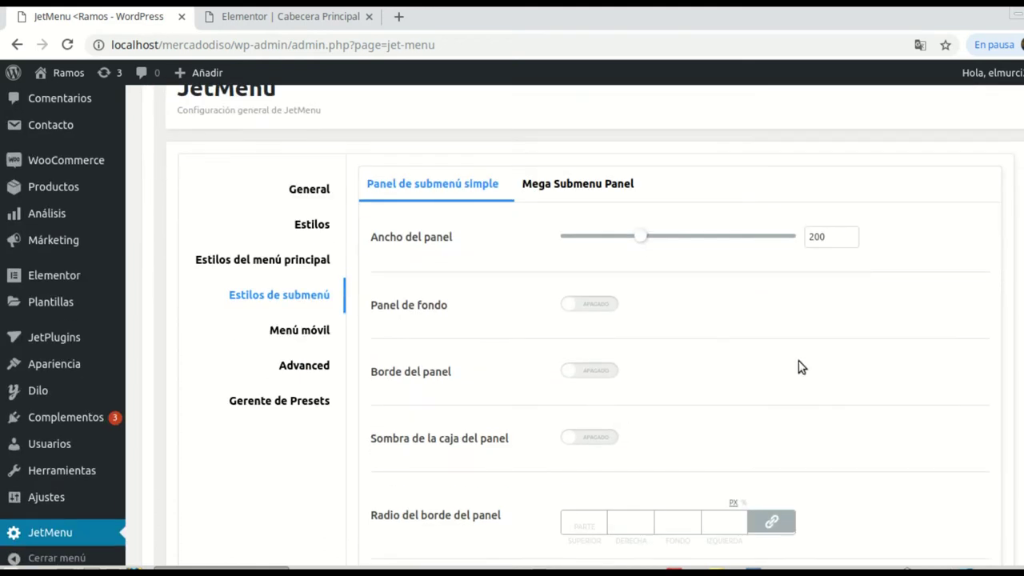
scroll(660, 373, "down", 2)
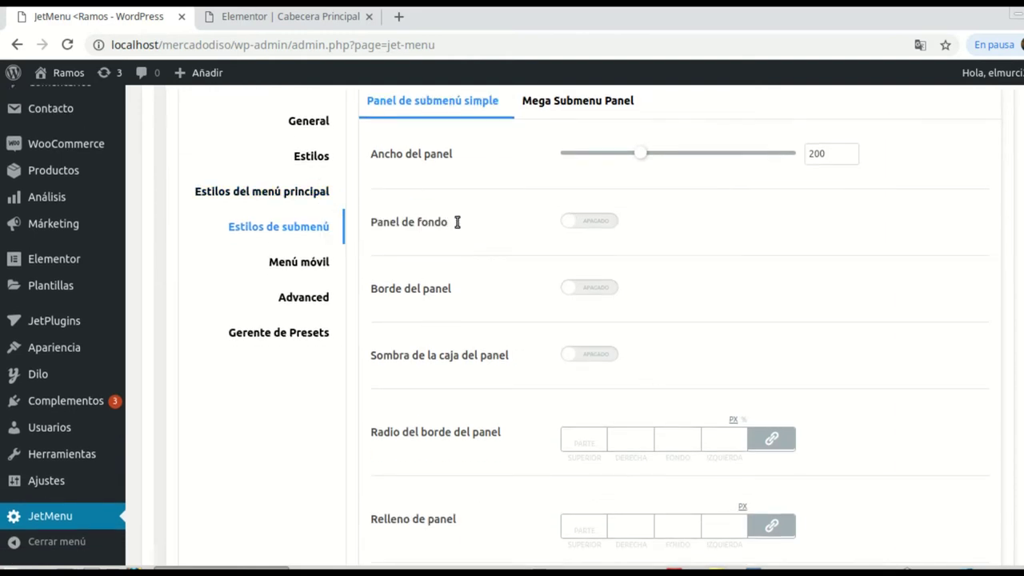
scroll(657, 348, "up", 1)
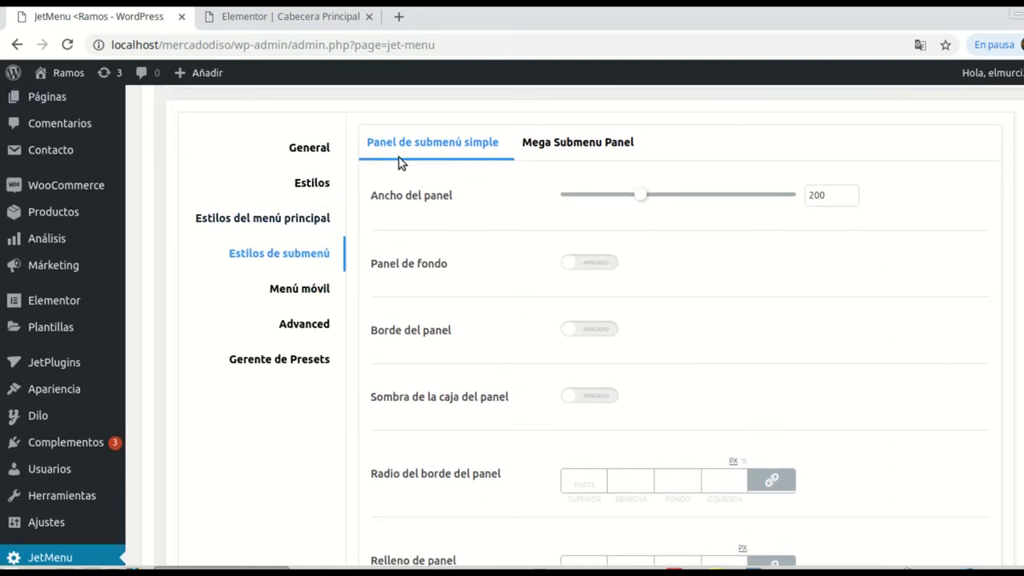
scroll(542, 362, "up", 4)
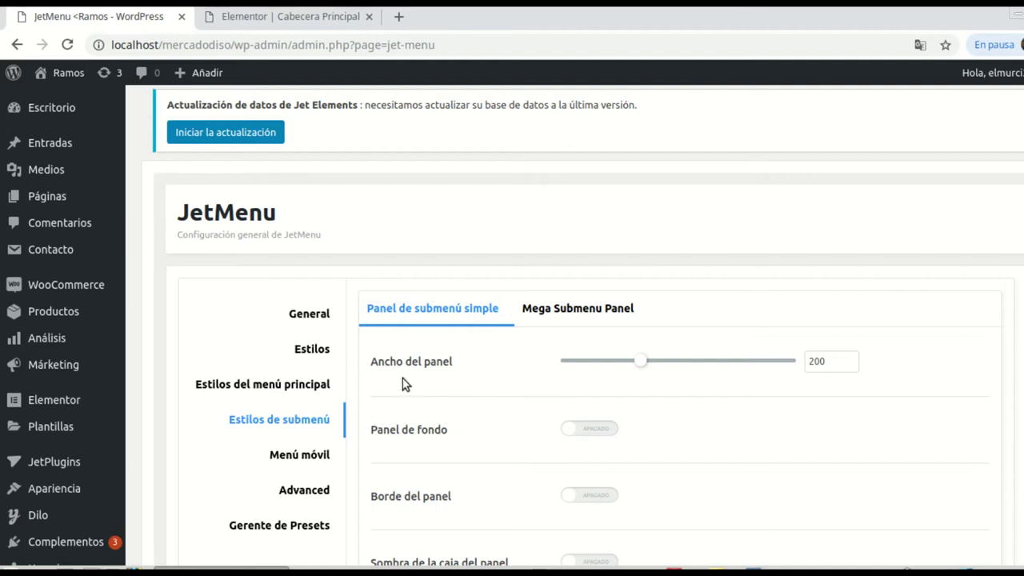
mouse_move(50, 322)
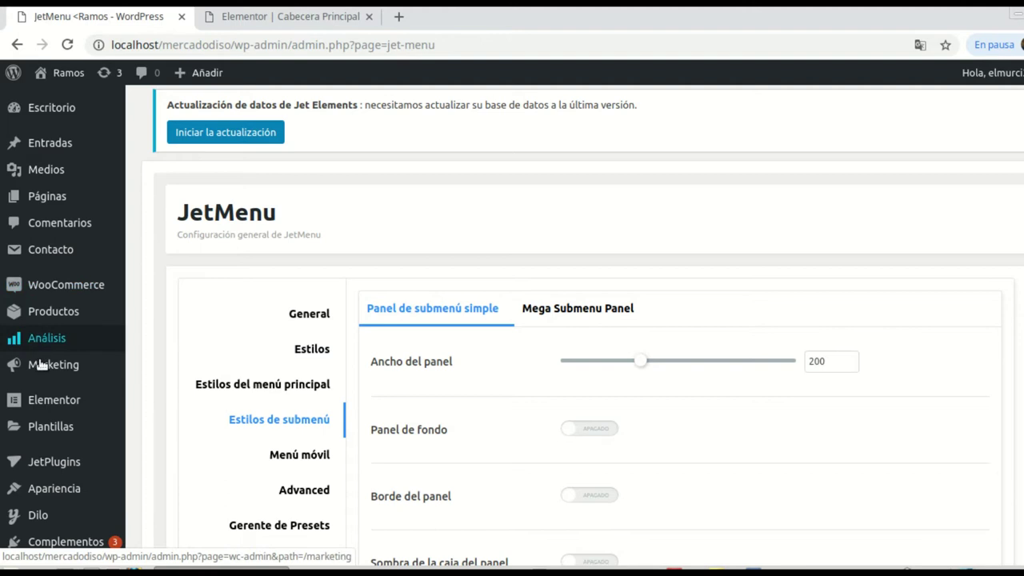
Step: In Apariencia > Menús, enable JetMenu for the Principal menu's location and save
mouse_move(48, 488)
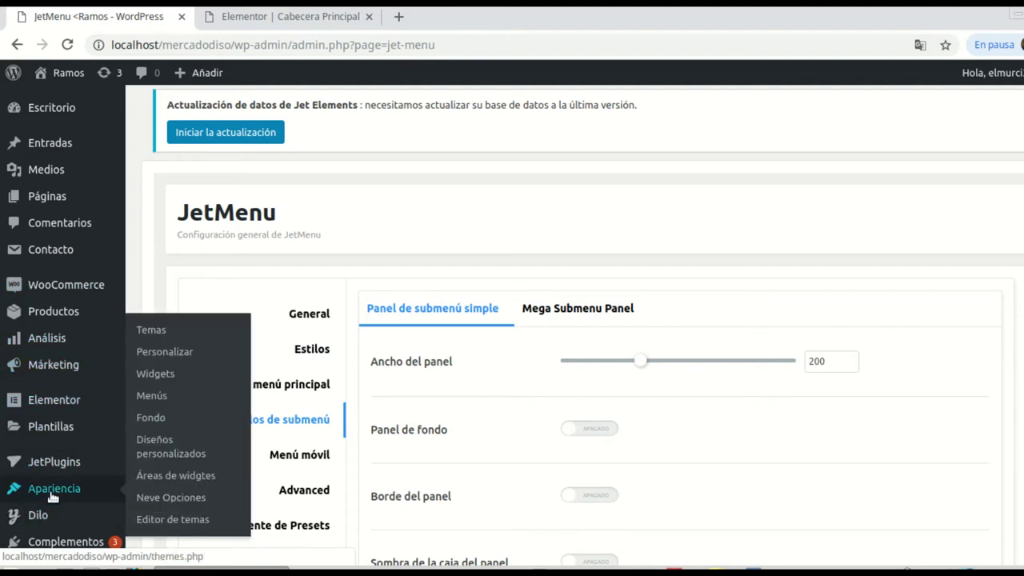
left_click(148, 396)
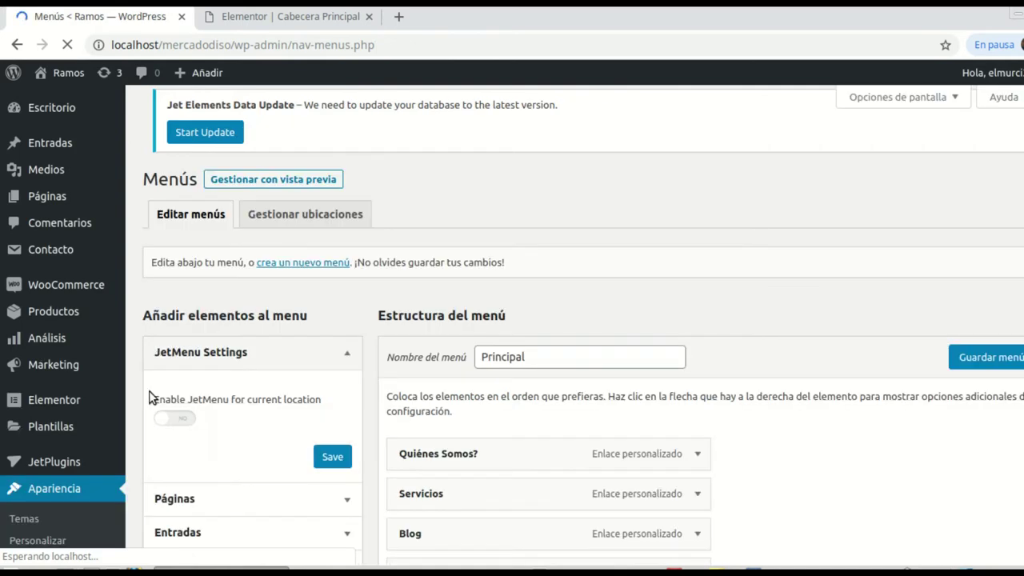
scroll(342, 308, "down", 1)
scroll(336, 308, "down", 1)
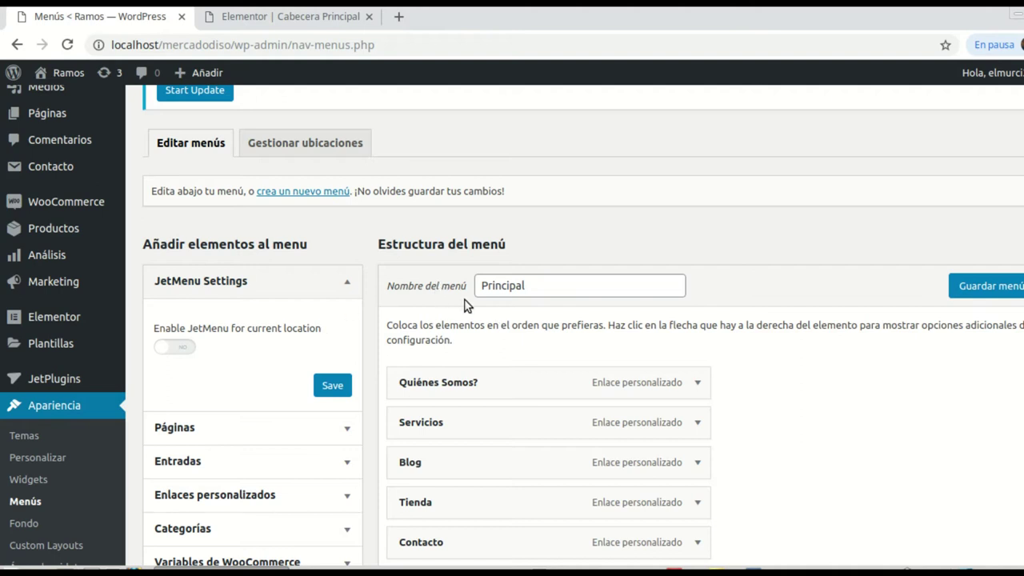
left_click(189, 350)
left_click(330, 386)
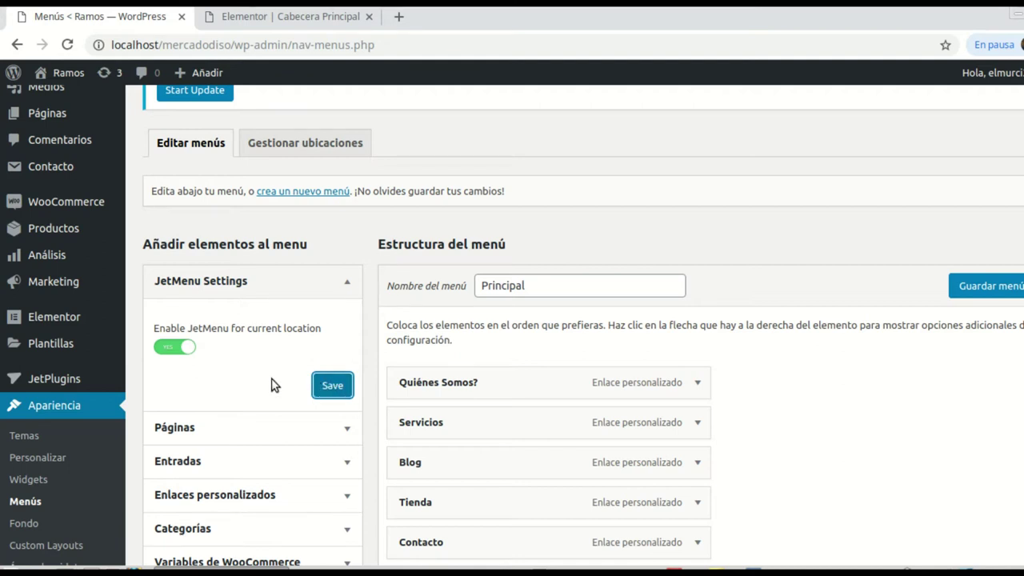
left_click(322, 387)
scroll(512, 320, "down", 3)
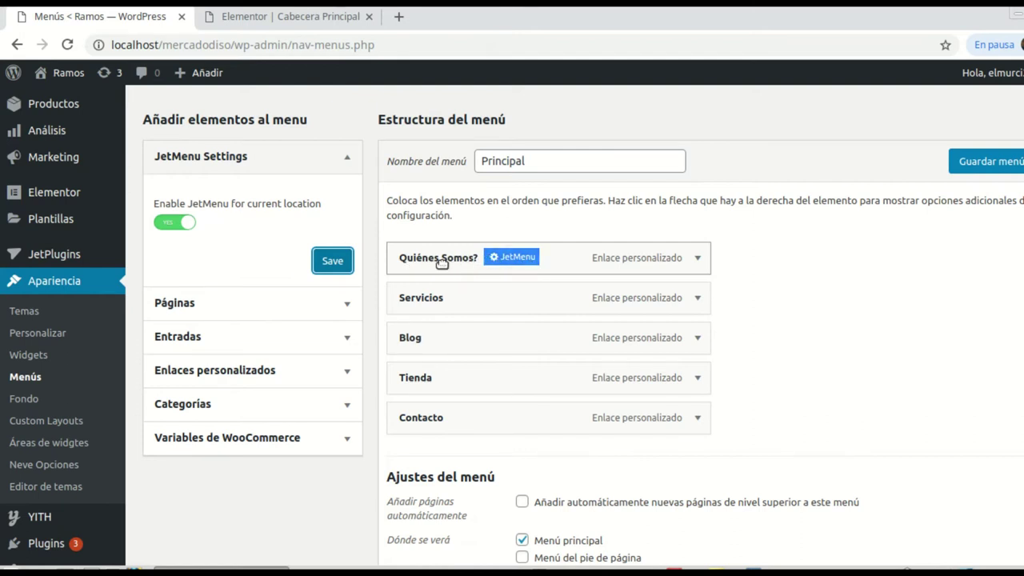
Step: Turn on Mega Submenu Enabled in the JetMenu options for 'Quiénes Somos?'
left_click(518, 258)
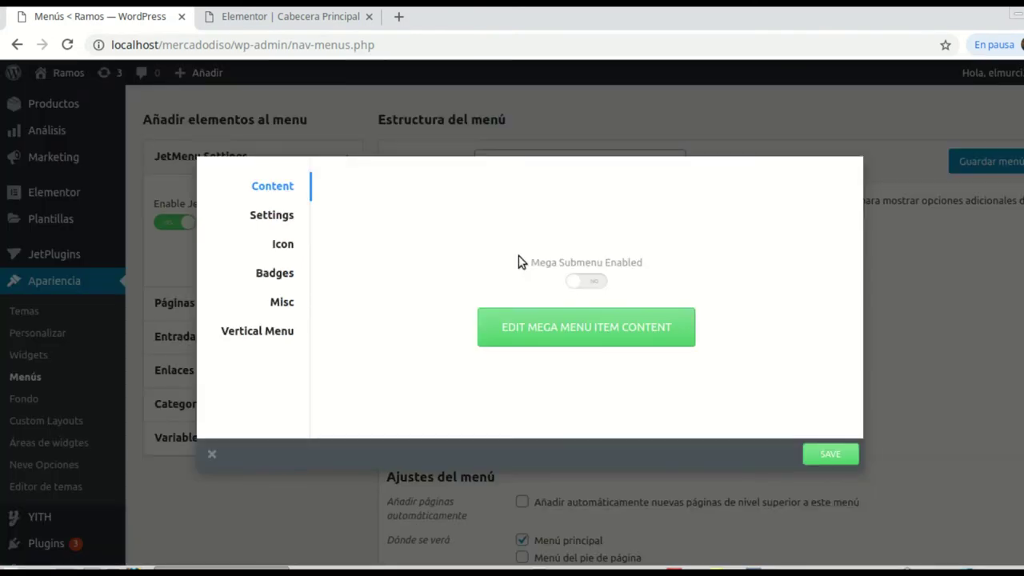
left_click(595, 282)
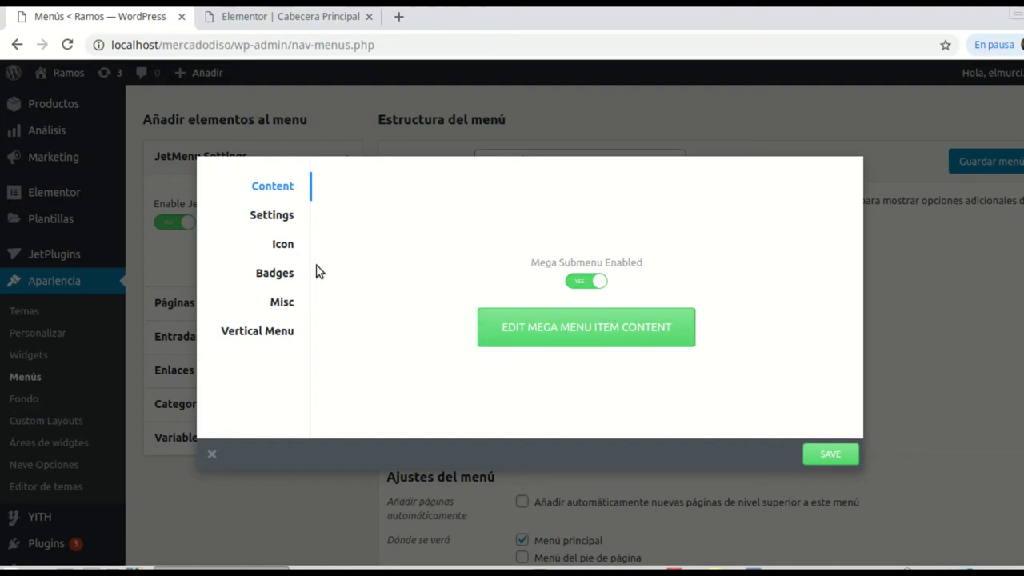
left_click(272, 217)
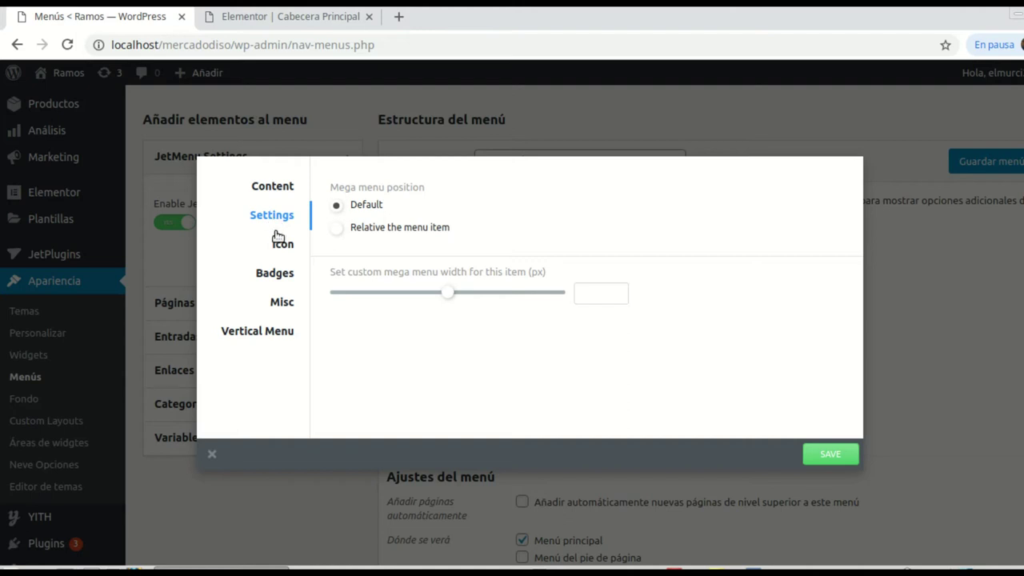
Step: Give the 'Quiénes Somos?' menu item the fa-user icon
left_click(282, 250)
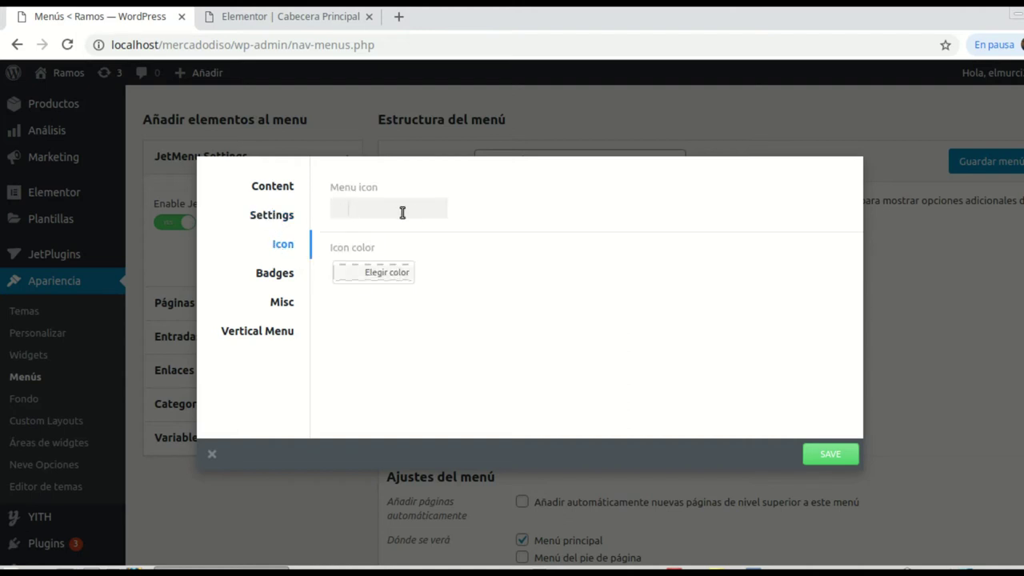
left_click(392, 212)
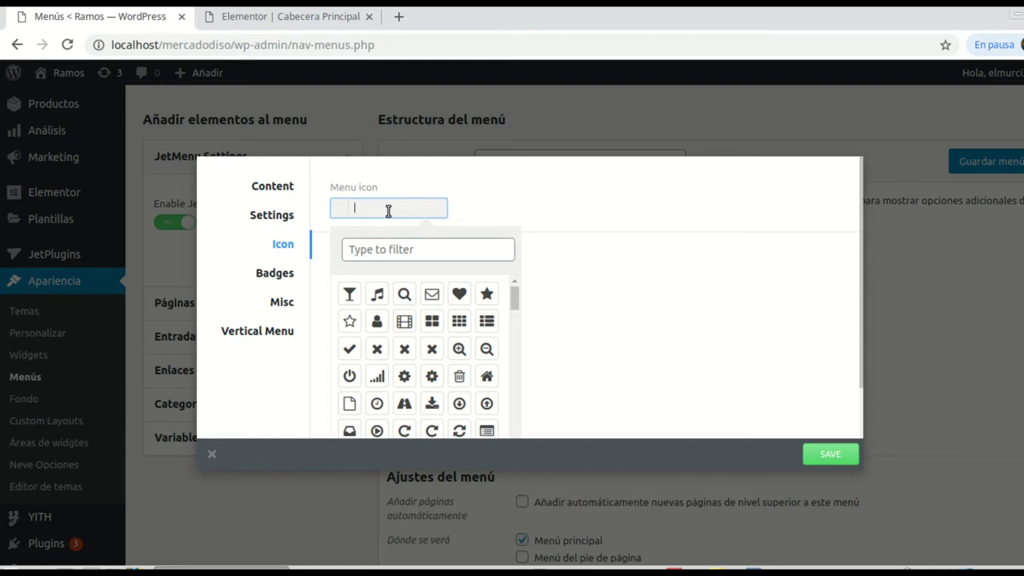
left_click(377, 322)
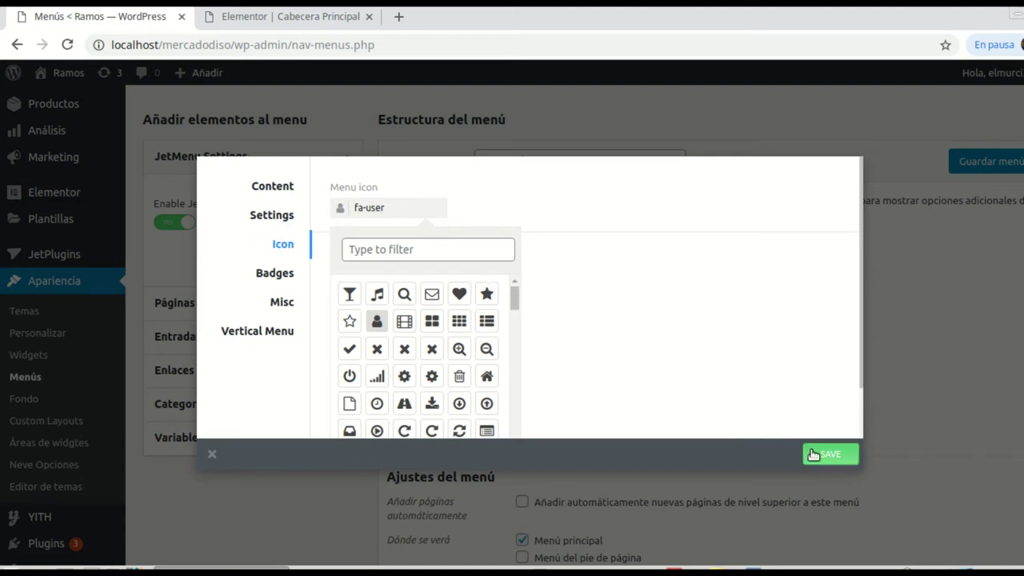
left_click(289, 195)
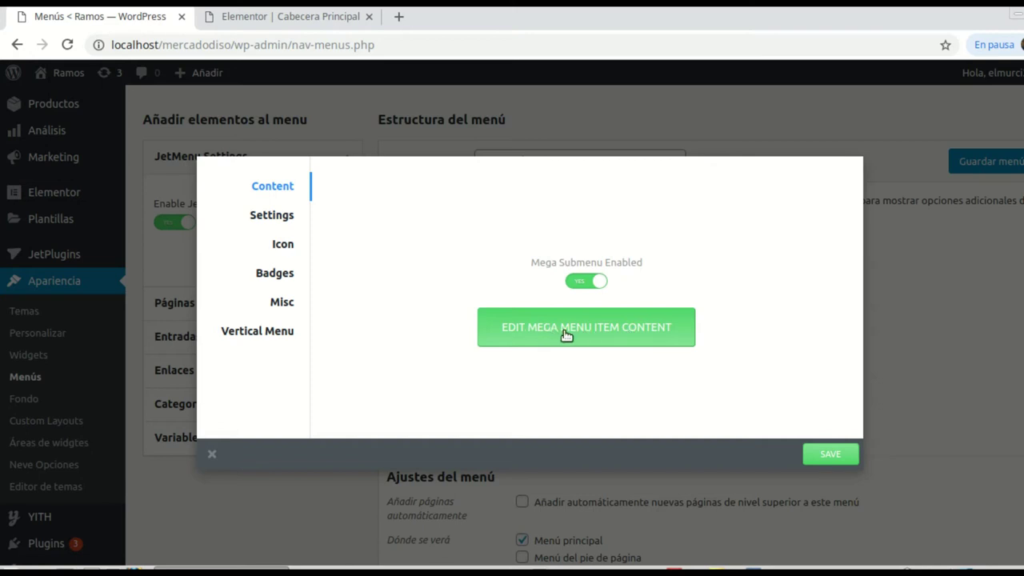
Step: Open the Quiénes Somos? mega menu content in Elementor and add a stretched single-column section
left_click(624, 327)
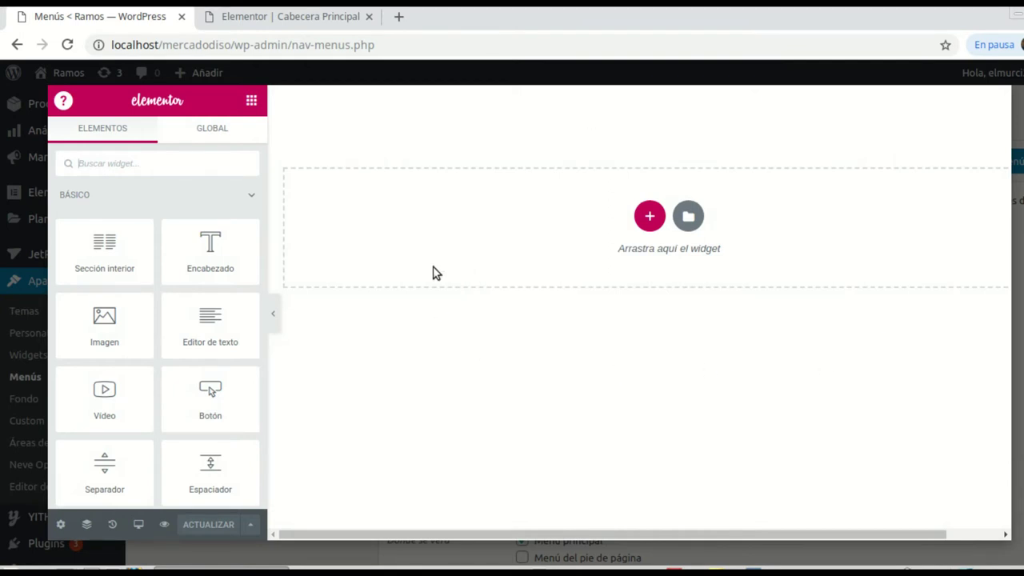
left_click(649, 216)
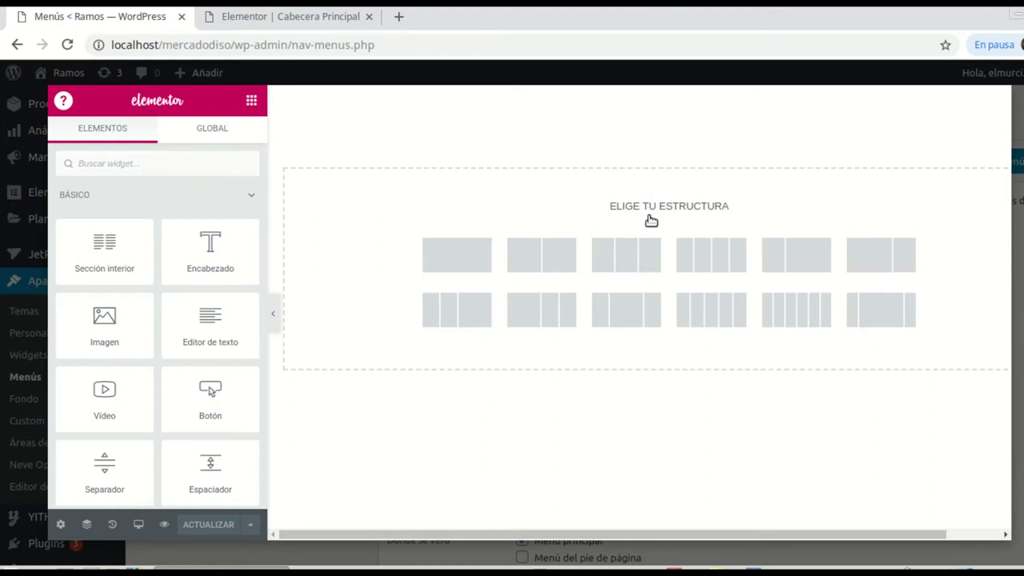
left_click(476, 266)
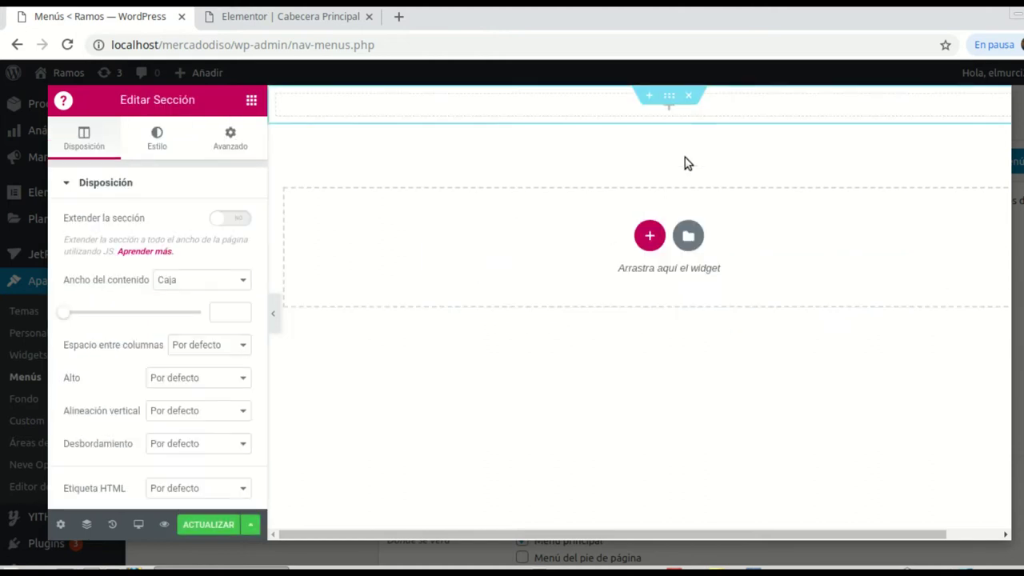
left_click(670, 96)
left_click(243, 217)
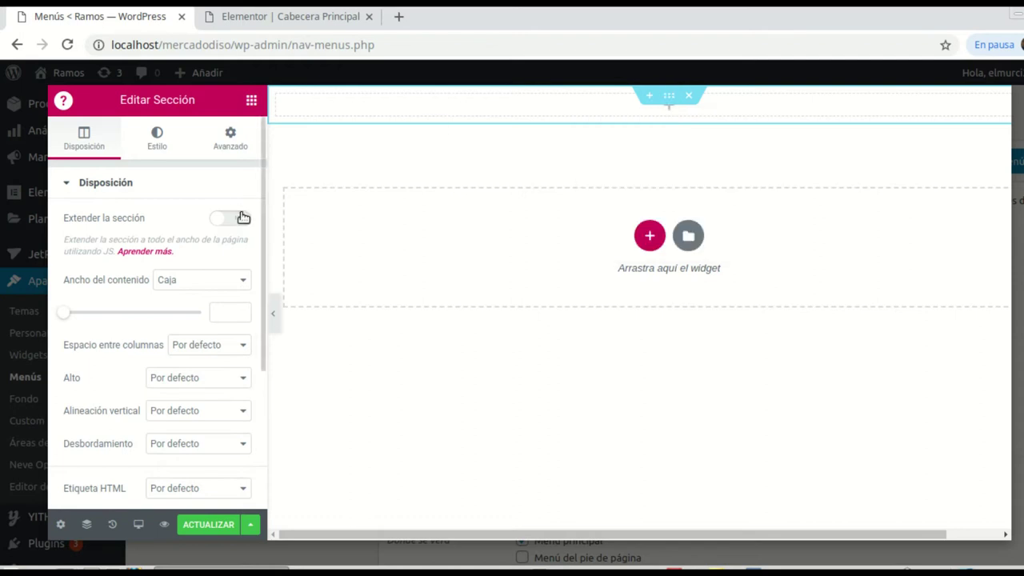
left_click(242, 216)
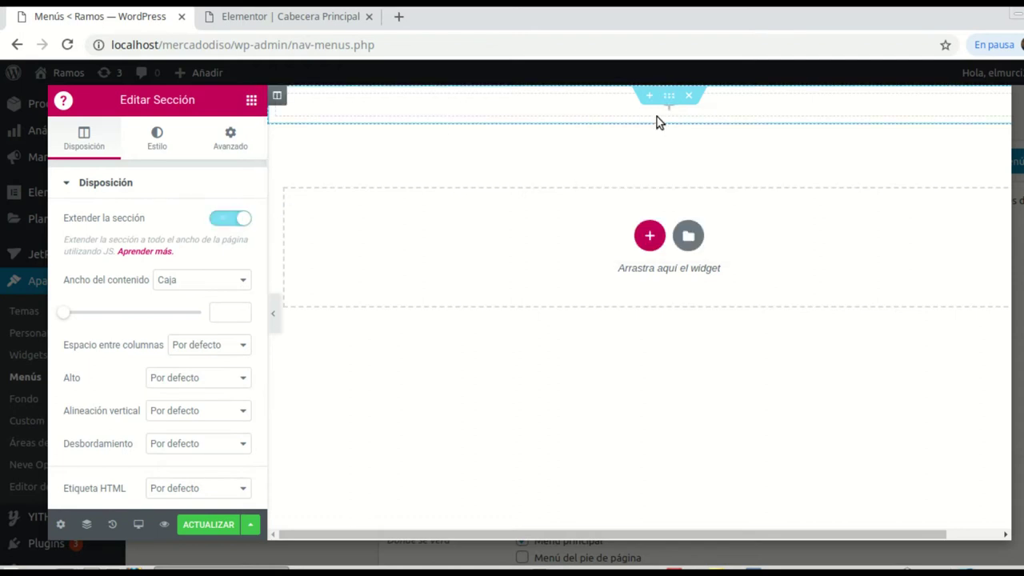
Step: Add a centred heading reading 'Nuestro Equipo' to the top section
left_click(251, 100)
left_click_drag(204, 244, 670, 105)
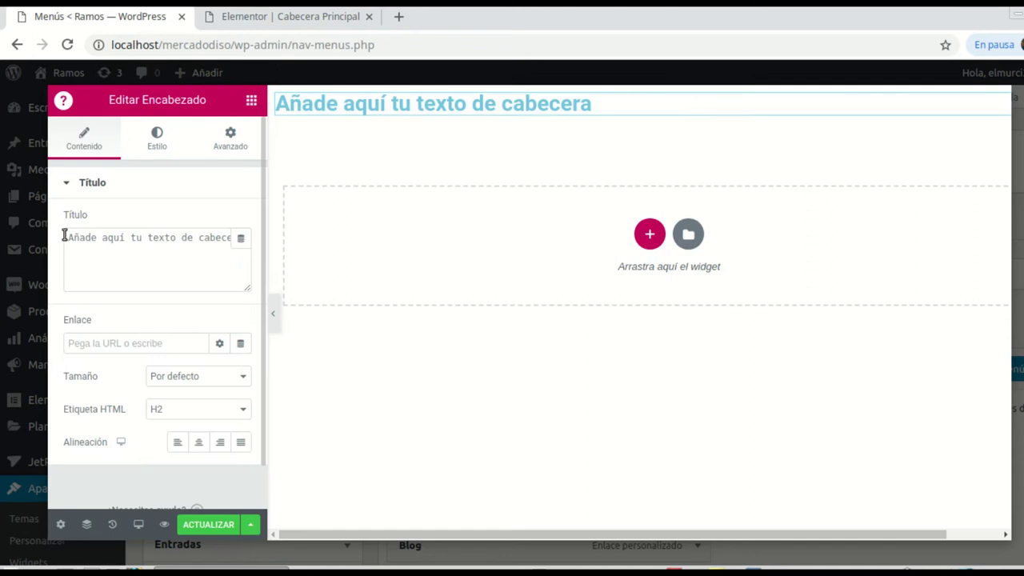
triple_click(176, 247)
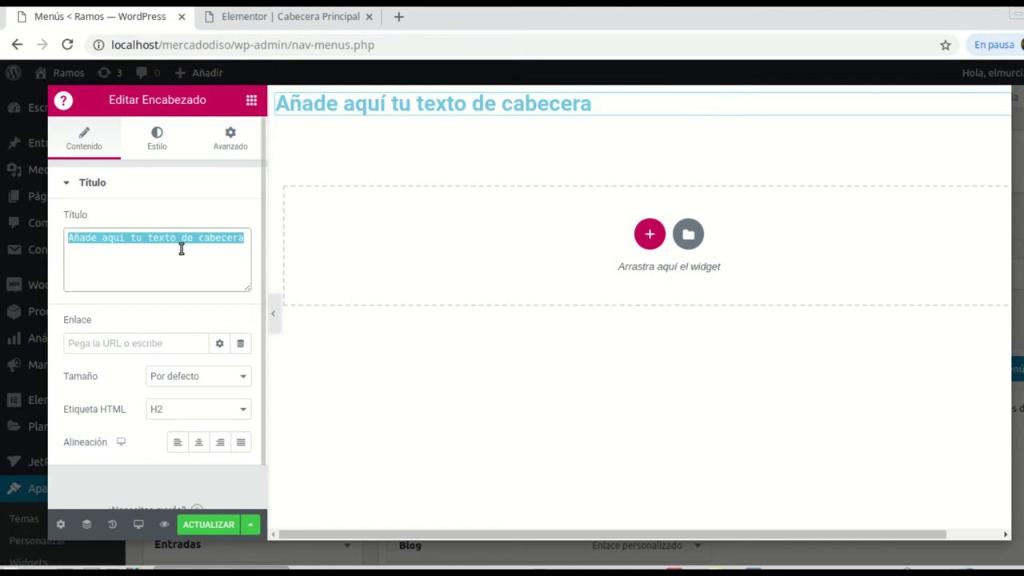
type("Nuestro Equipo")
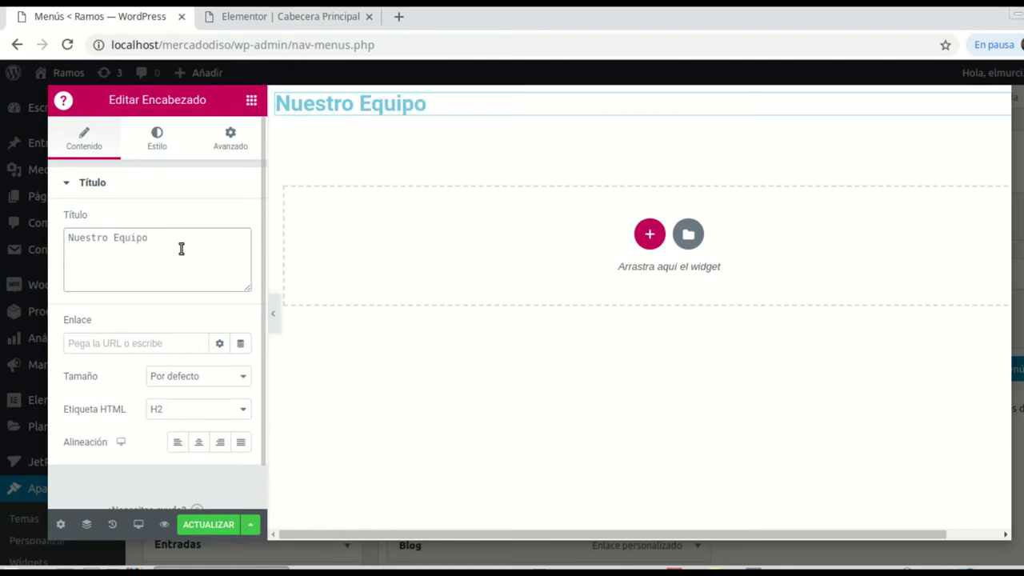
left_click(197, 442)
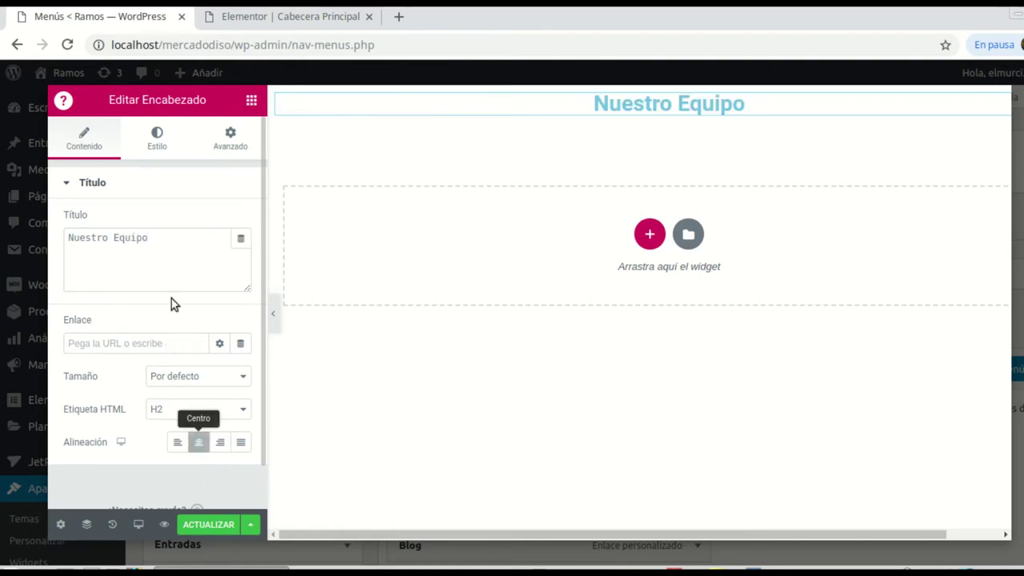
Step: Set the heading text colour to black
left_click(158, 143)
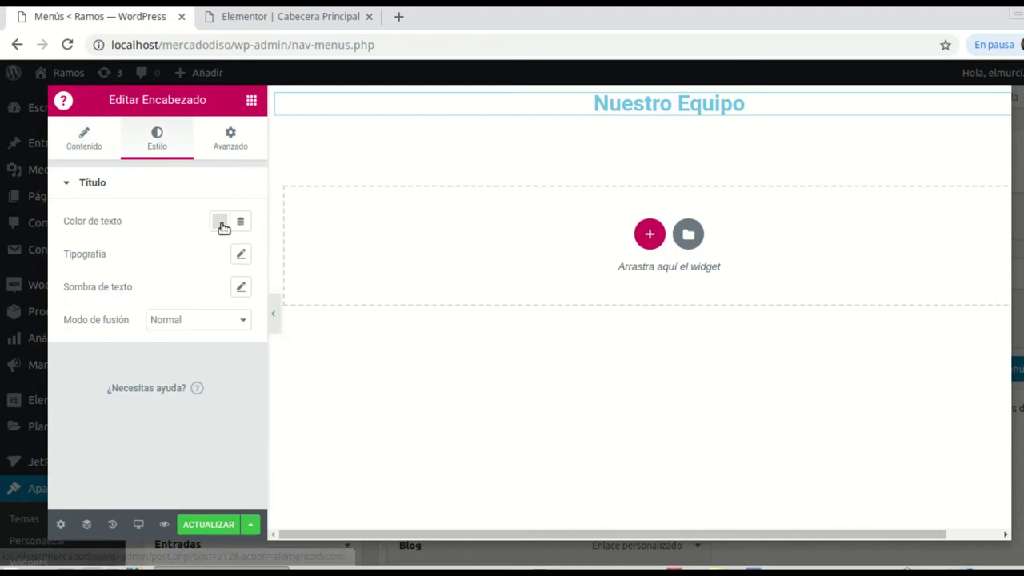
left_click(221, 223)
left_click(268, 267)
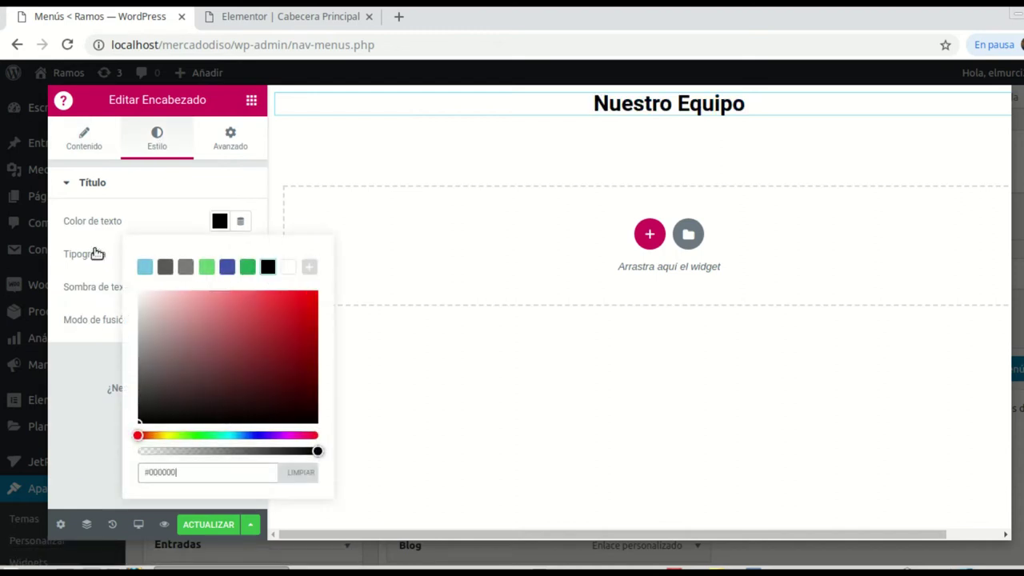
left_click(163, 212)
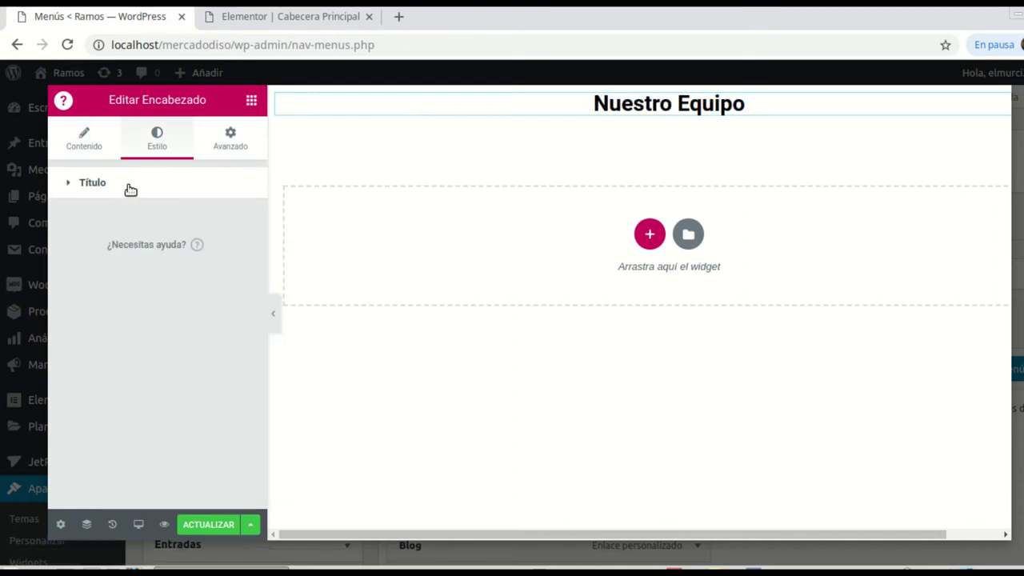
Step: Make the heading typography uppercase, trying font weights 300 and then 500
left_click(130, 188)
left_click(240, 256)
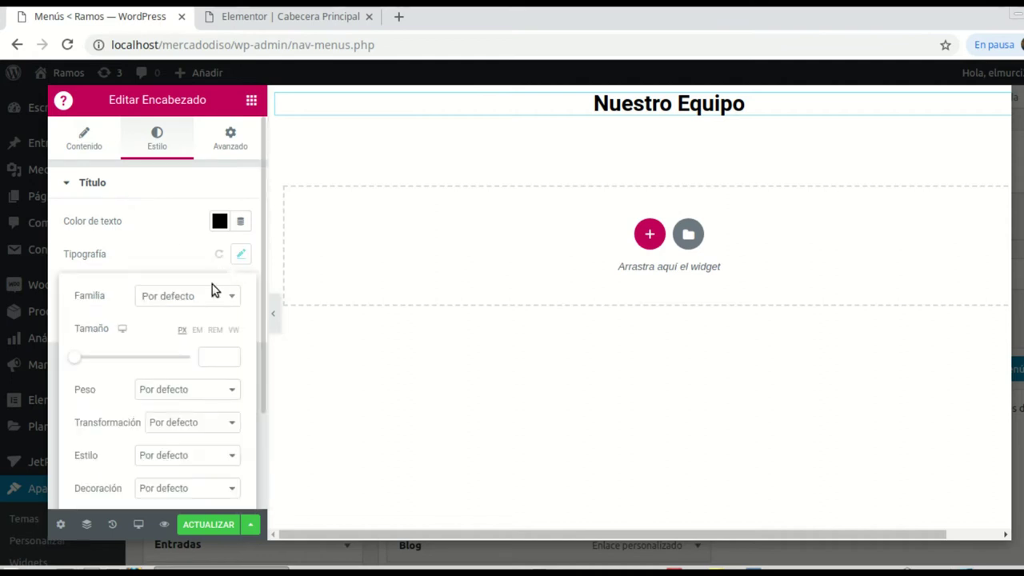
left_click(233, 392)
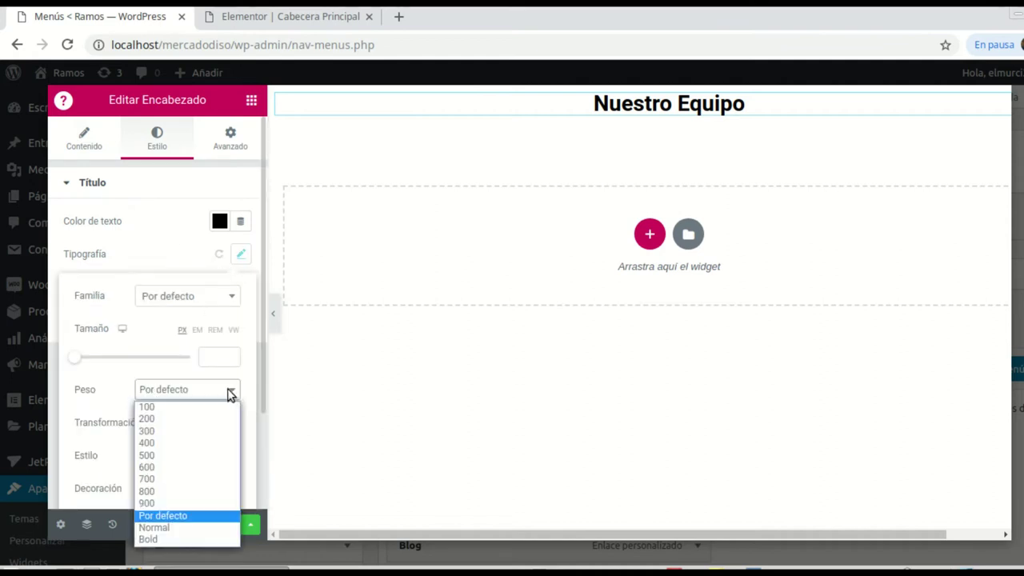
left_click(165, 430)
left_click(231, 424)
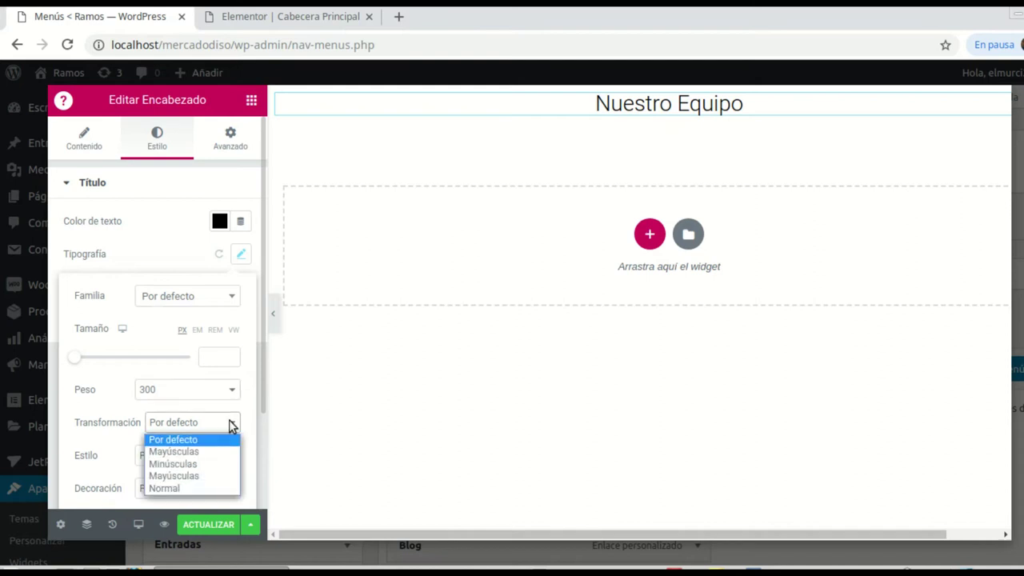
left_click(191, 454)
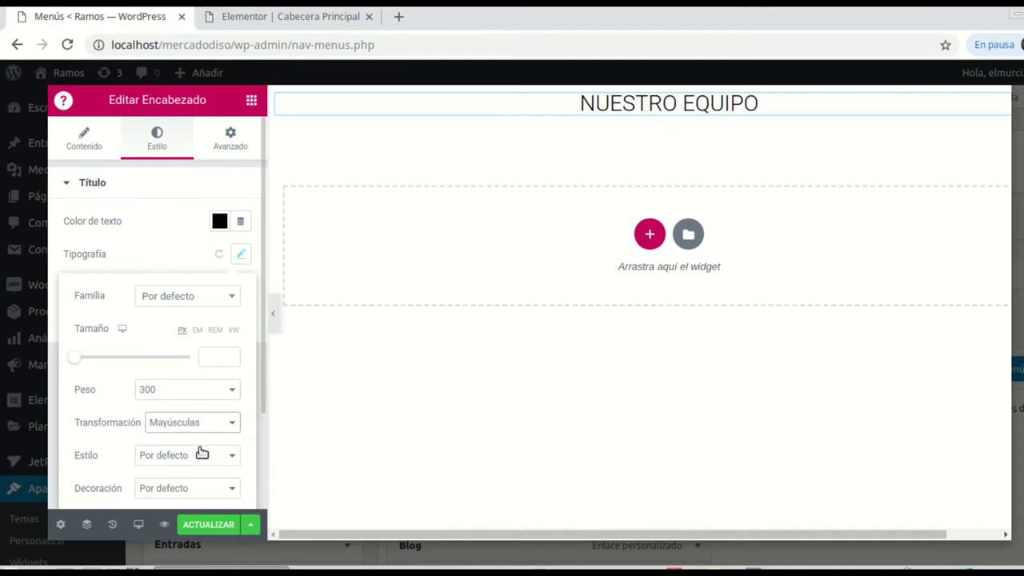
left_click(231, 391)
left_click(179, 458)
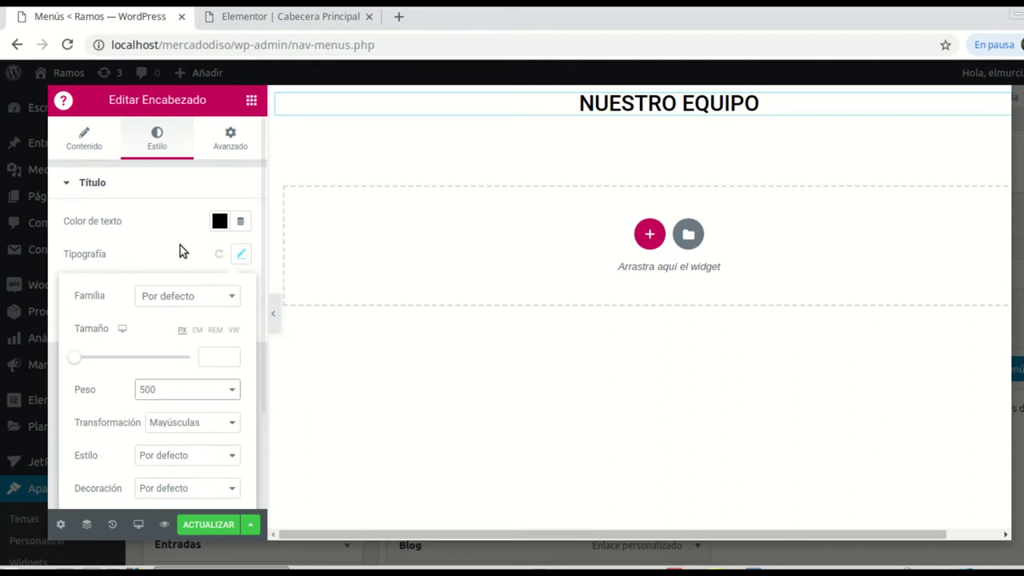
Step: Reselect the heading, then bring up the widget list to add more elements
left_click(251, 102)
left_click(650, 108)
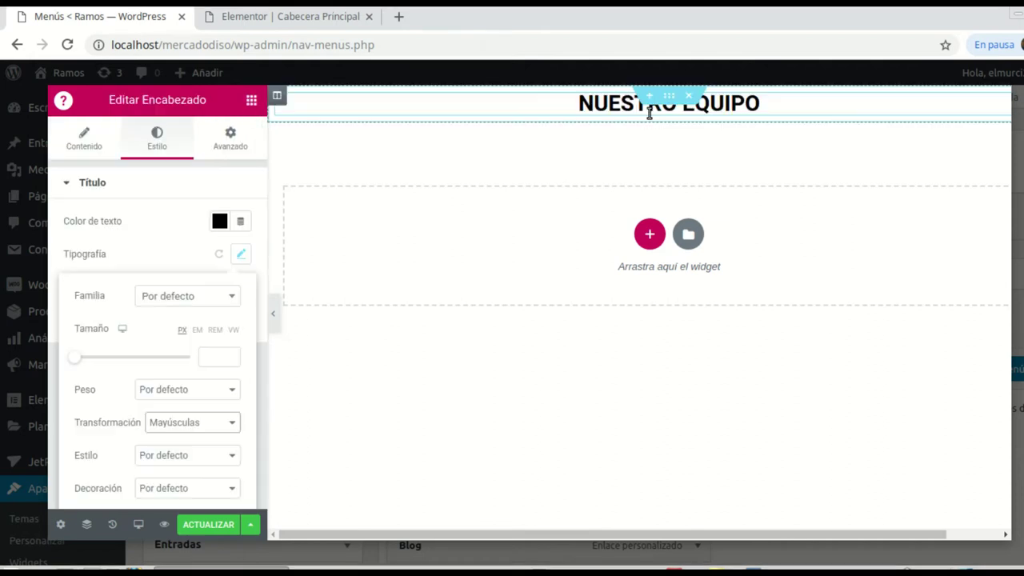
left_click(251, 100)
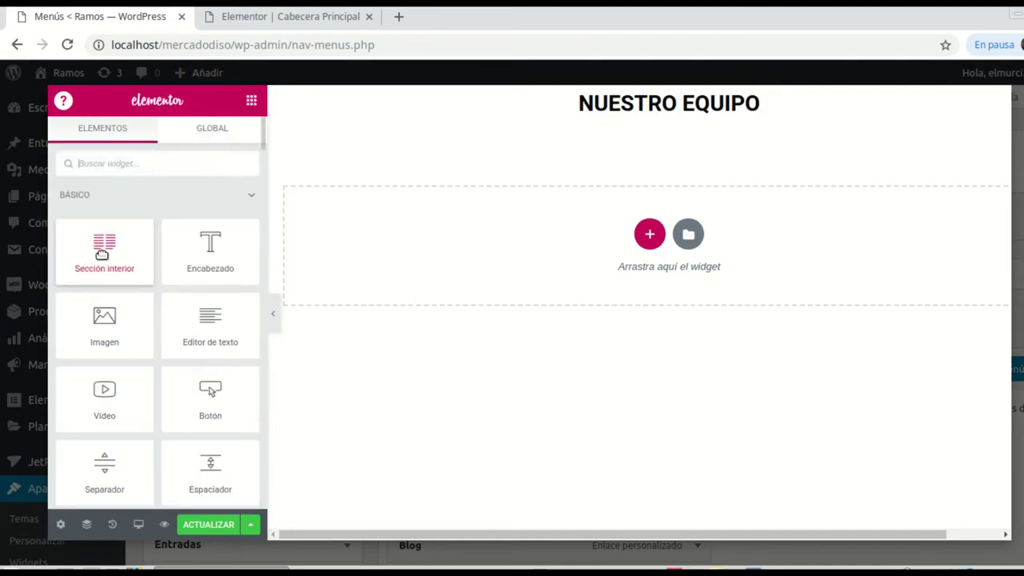
Step: Place a two-column Sección interior below the heading and drop a Team Member widget into its first column
left_click_drag(104, 250, 677, 117)
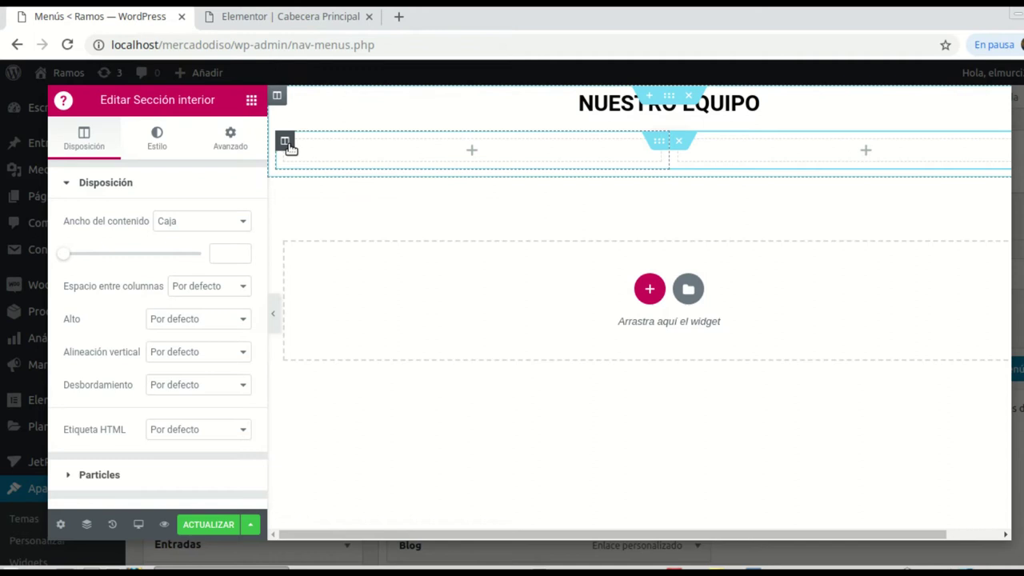
left_click(472, 152)
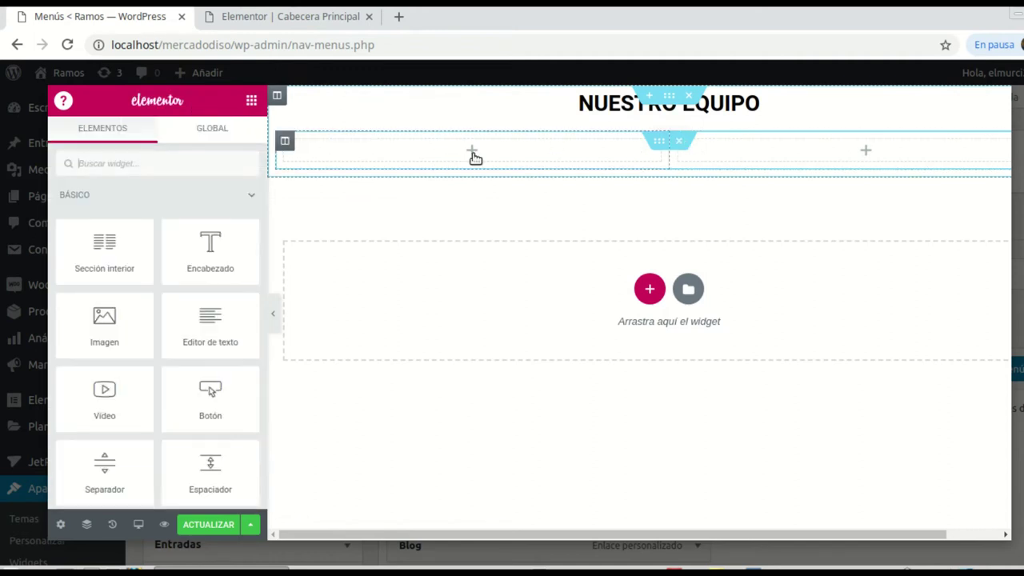
left_click(129, 163)
type("team")
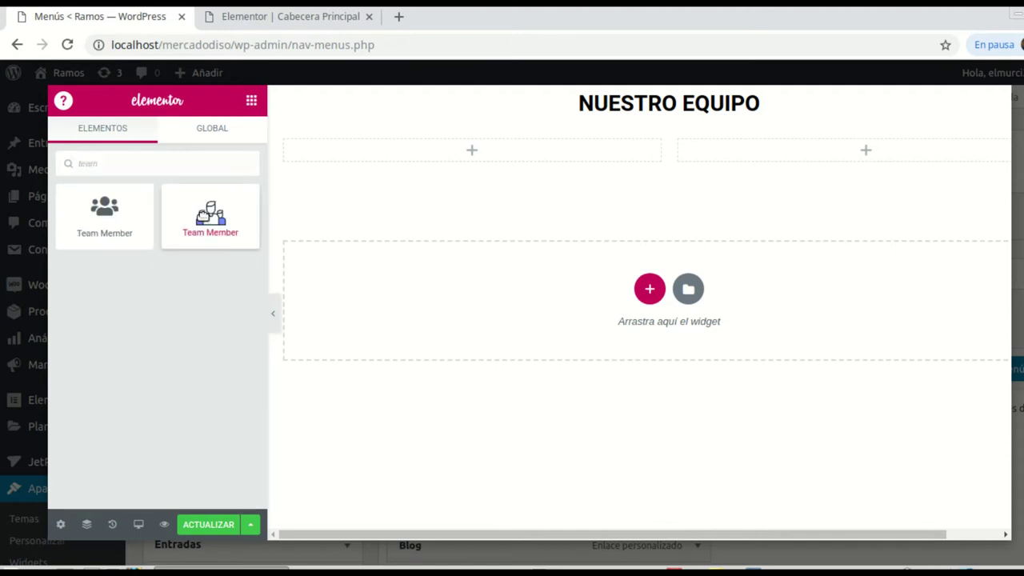
left_click_drag(204, 217, 467, 152)
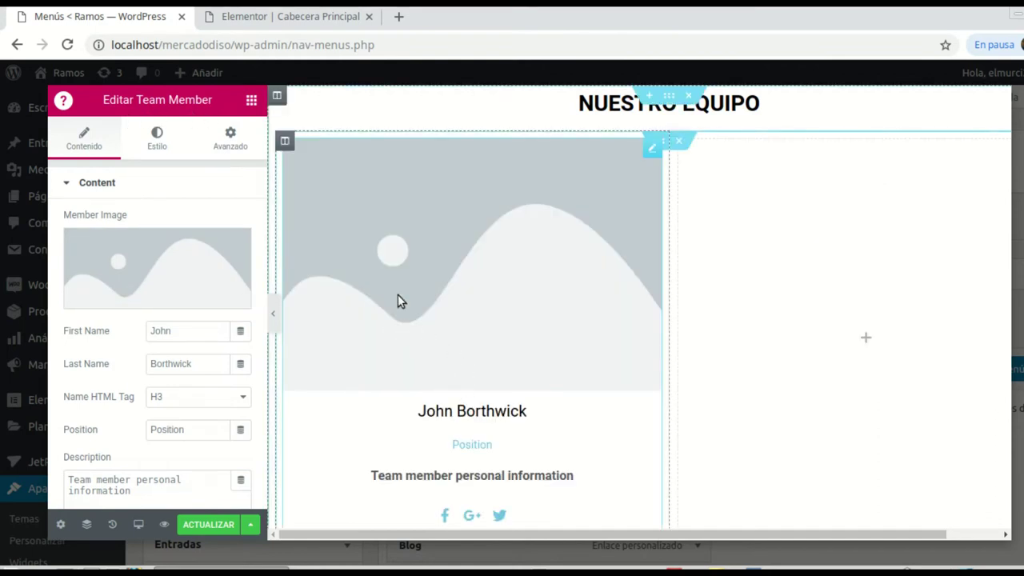
Step: Set the Team Member card's image to the worker-with-hammer photo from the media library
left_click(179, 273)
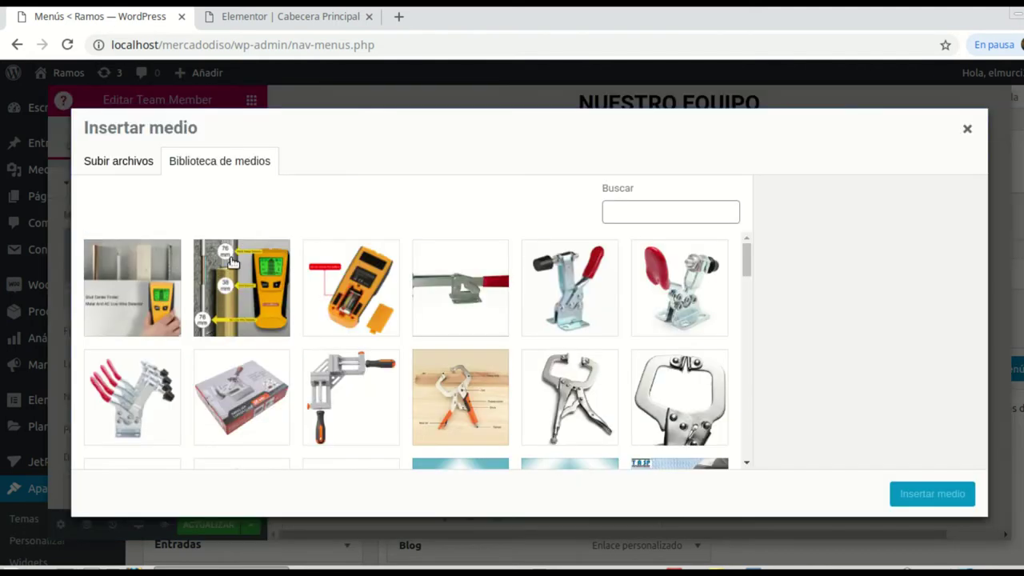
scroll(490, 320, "down", 5)
scroll(489, 320, "down", 2)
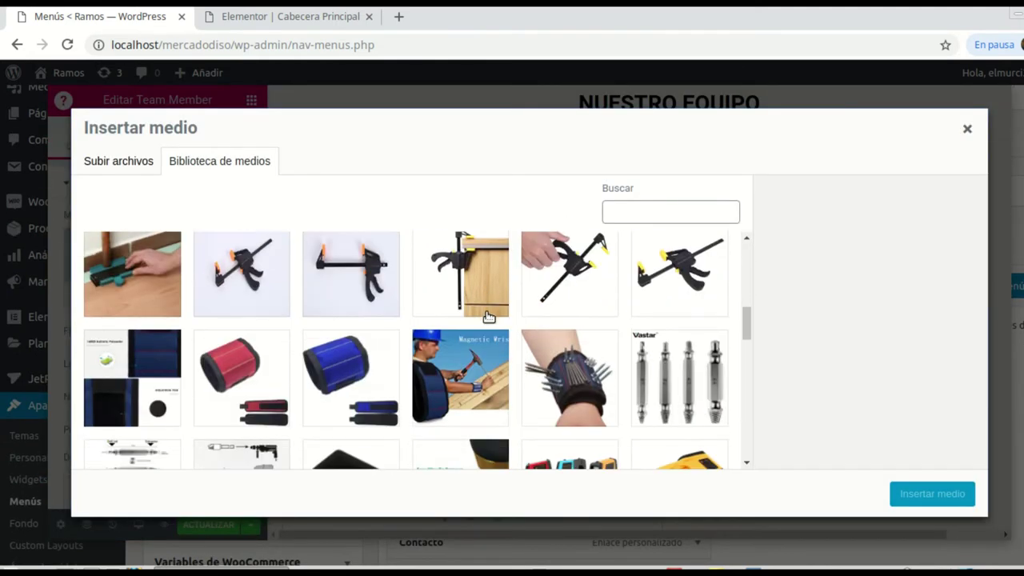
left_click(425, 373)
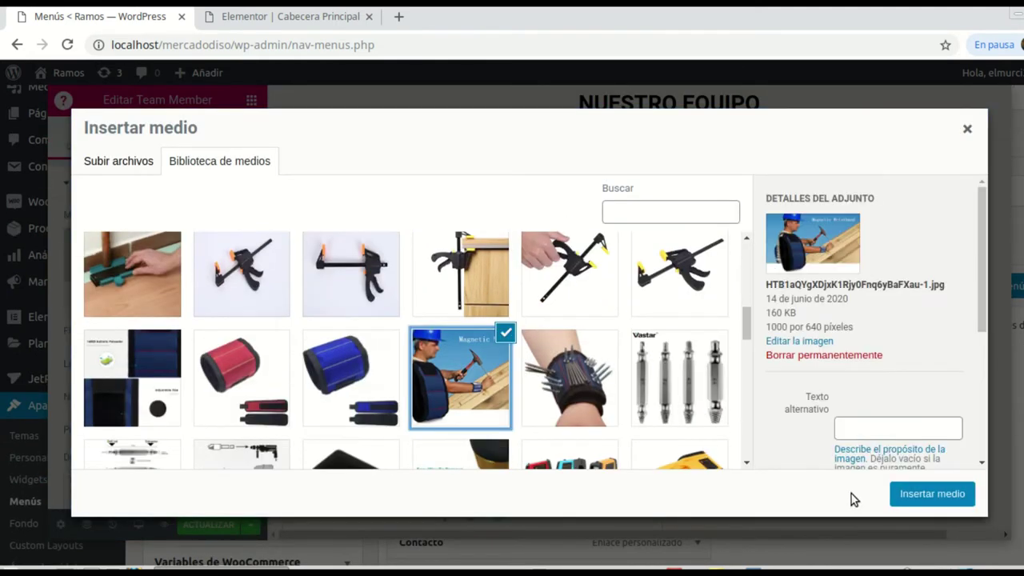
left_click(928, 494)
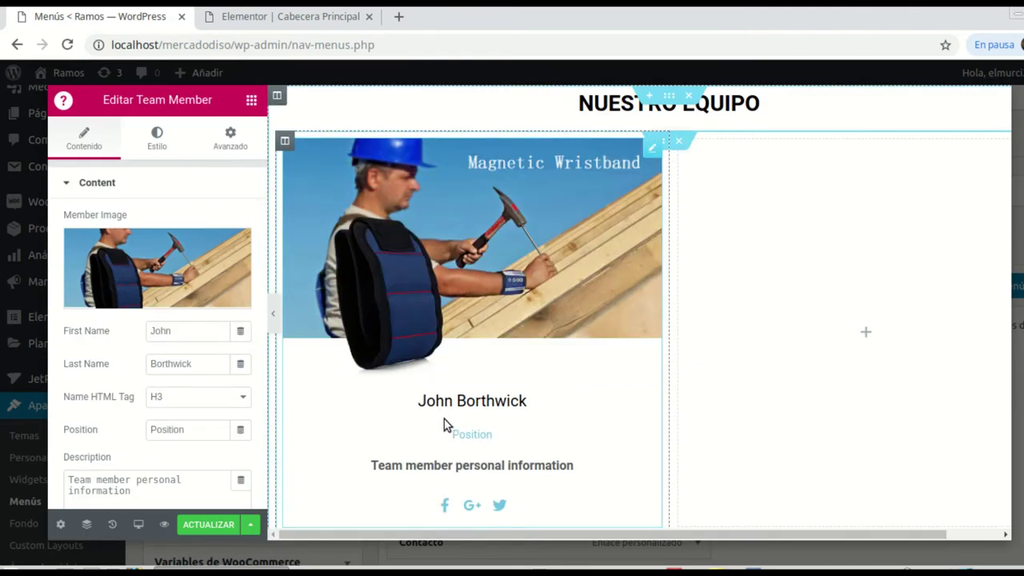
scroll(432, 391, "down", 1)
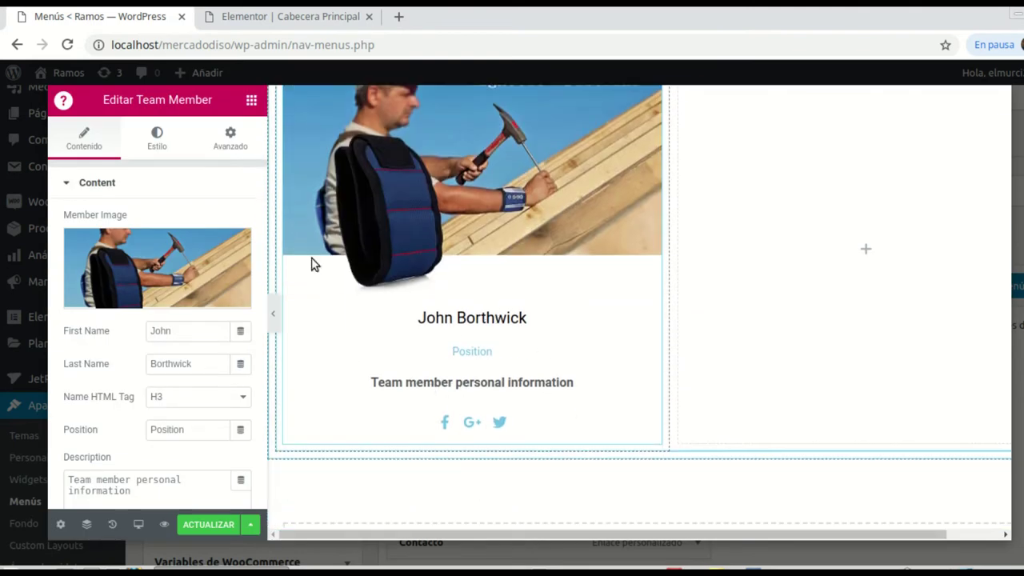
left_click(157, 144)
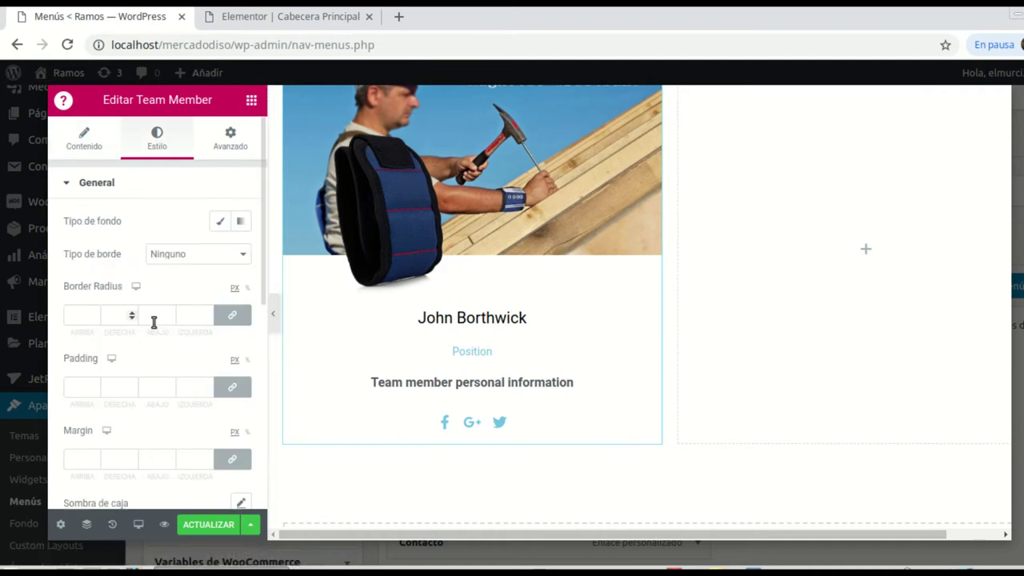
scroll(512, 323, "up", 1)
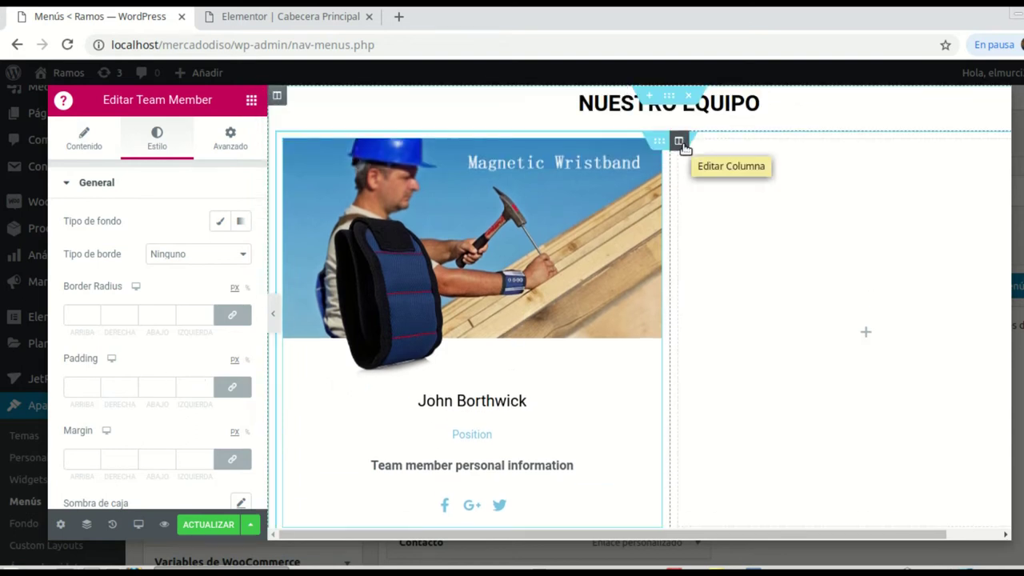
Step: Delete the empty second column and duplicate the Team Member column three times
right_click(682, 144)
left_click(728, 369)
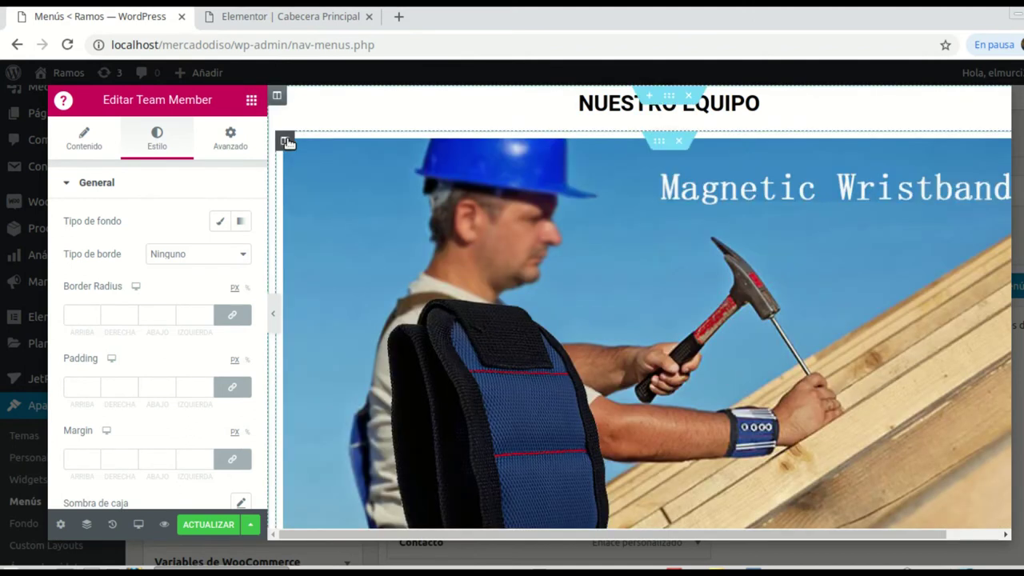
right_click(287, 142)
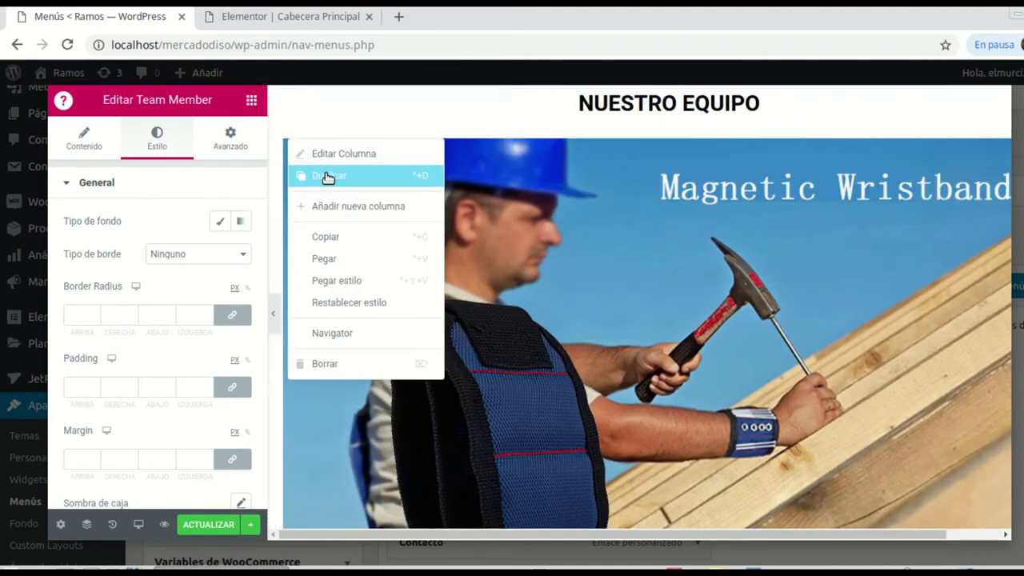
left_click(327, 177)
right_click(286, 142)
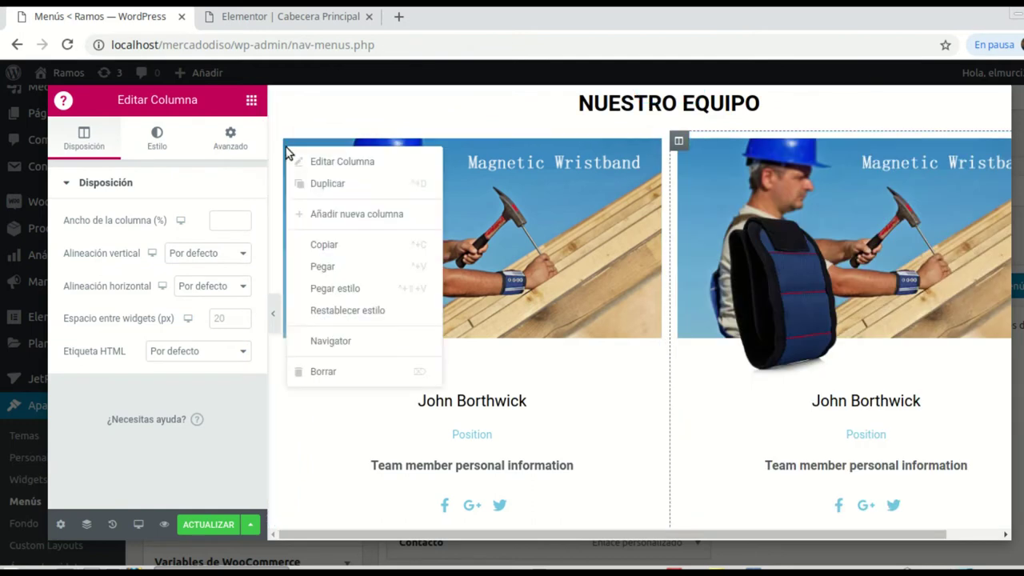
left_click(316, 188)
right_click(288, 145)
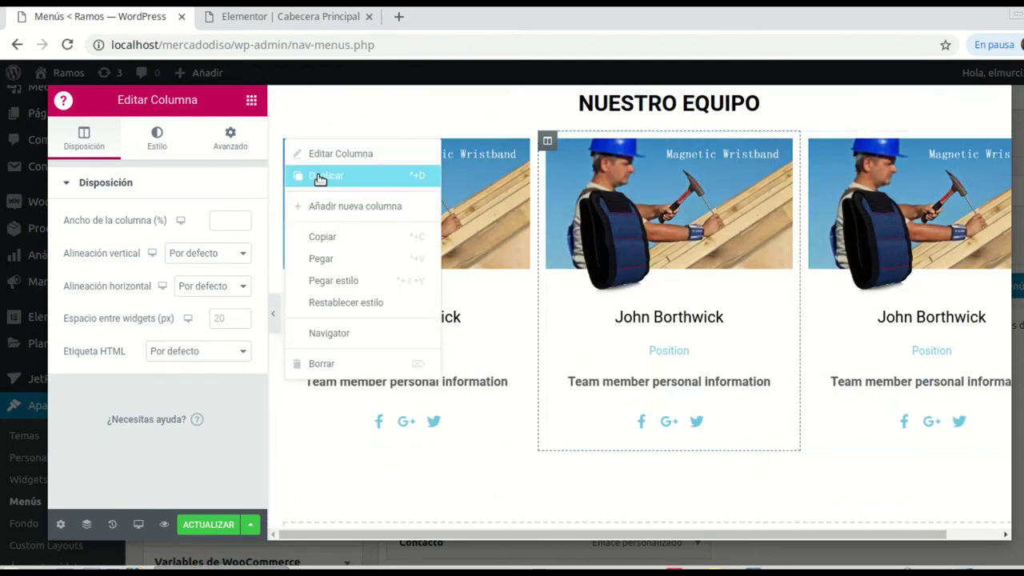
left_click(374, 178)
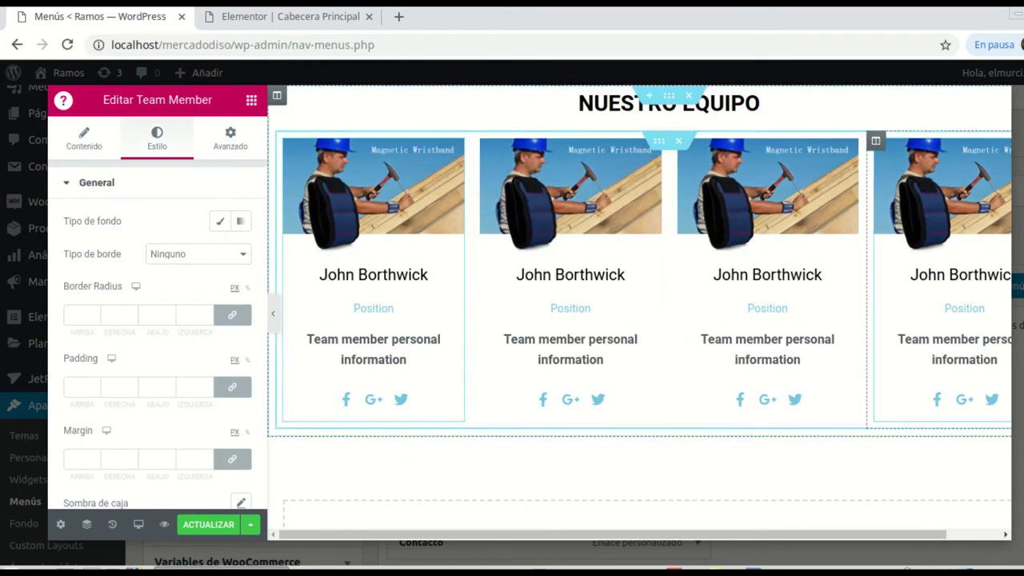
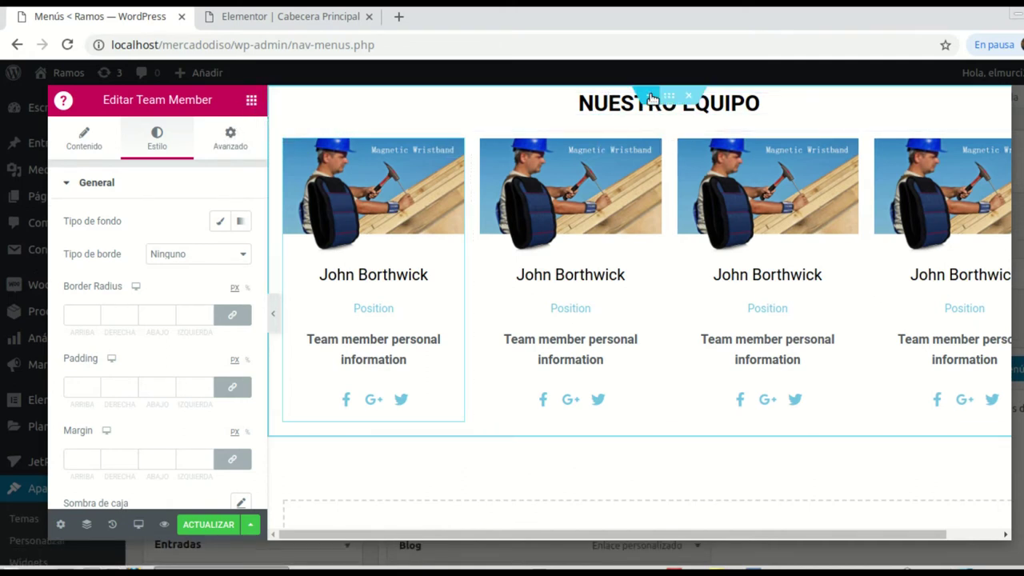
Step: Drag an Espaciador widget from the widget list to just above the NUESTRO EQUIPO heading
left_click(251, 102)
scroll(209, 388, "down", 1)
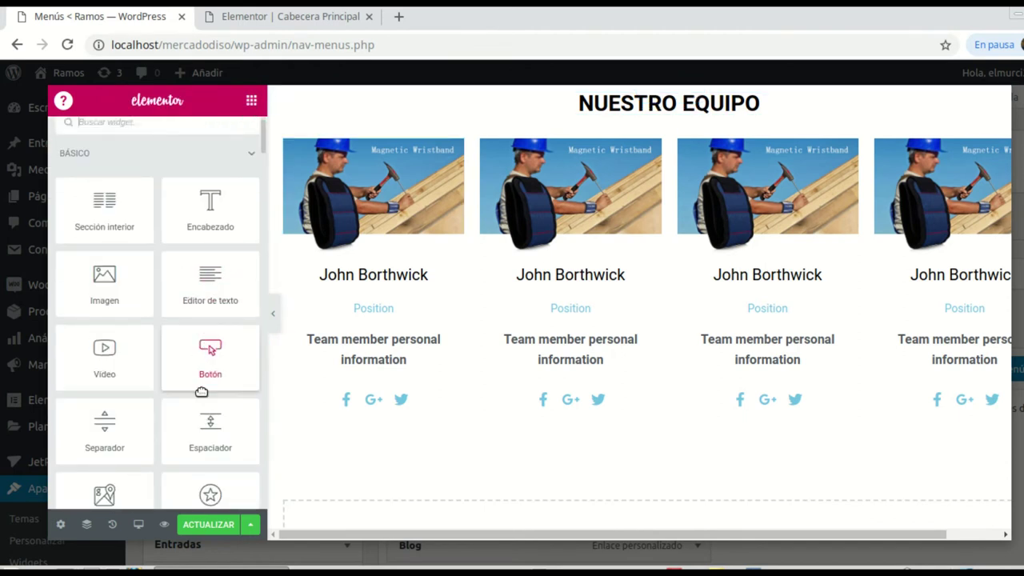
left_click_drag(209, 424, 675, 83)
left_click_drag(674, 93, 643, 142)
left_click_drag(192, 424, 676, 94)
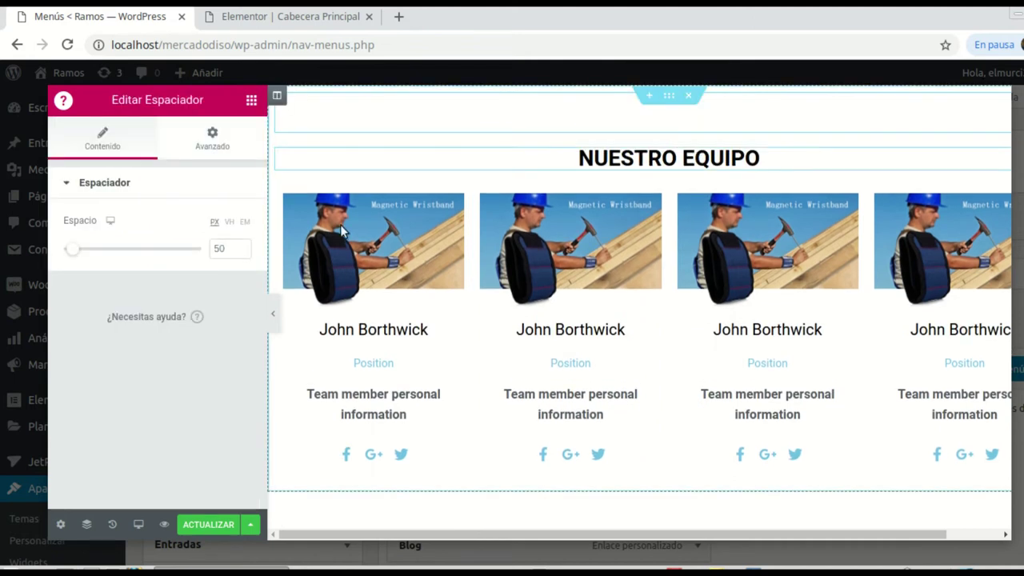
Step: Reduce the spacer height to 30 px and save the mega menu content with ACTUALIZAR
left_click(241, 251)
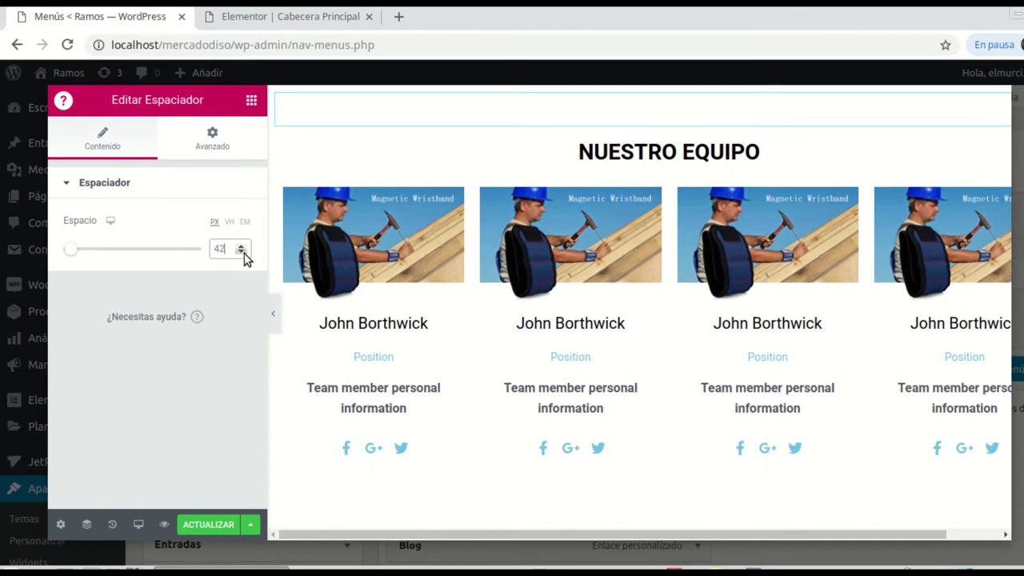
left_click(241, 251)
left_click(241, 251)
left_click(241, 251)
left_click(241, 251)
left_click(241, 251)
left_click(241, 252)
left_click(241, 251)
left_click(241, 251)
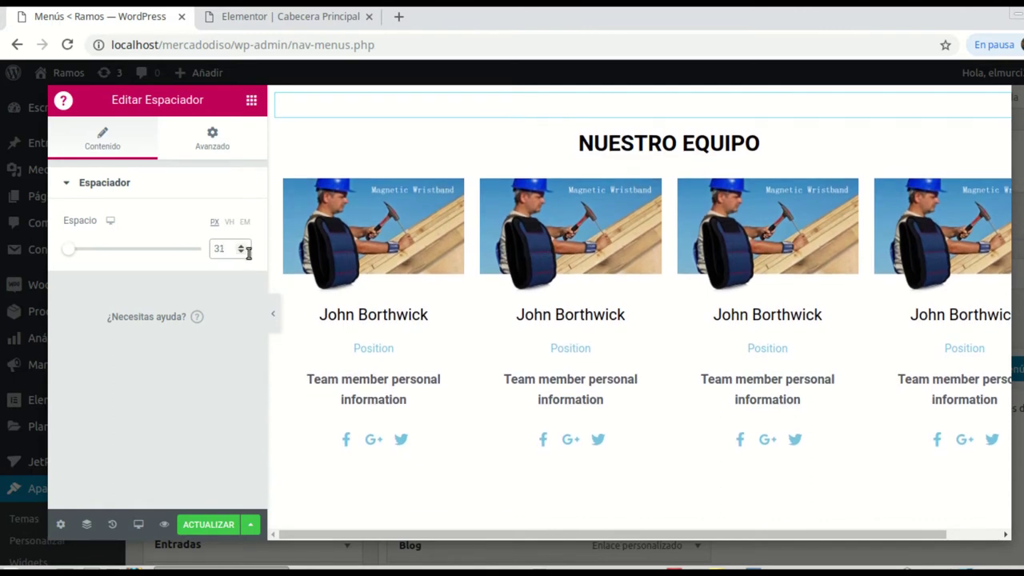
left_click(241, 251)
scroll(792, 288, "down", 1)
scroll(798, 278, "up", 1)
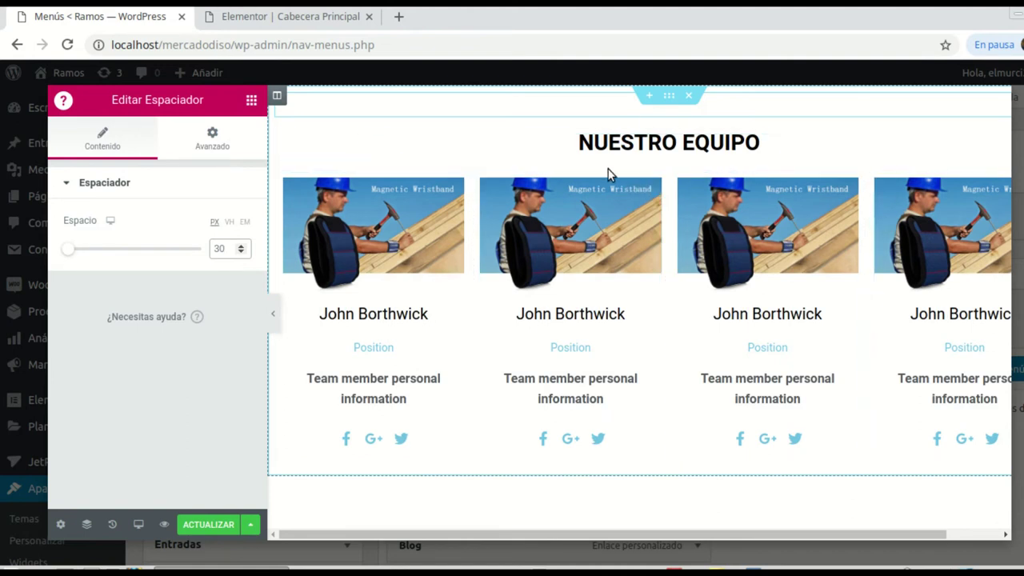
left_click(202, 526)
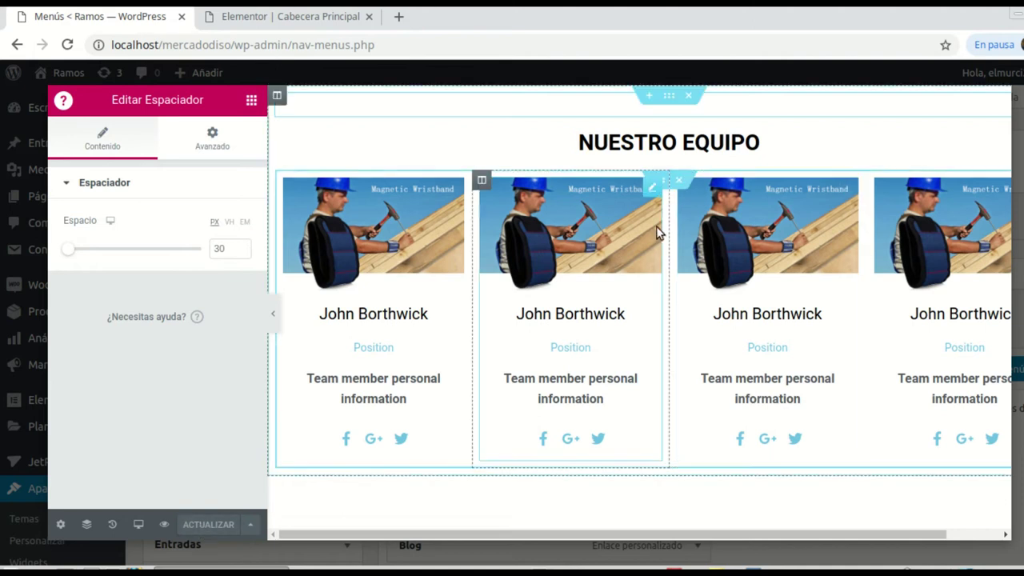
left_click(62, 526)
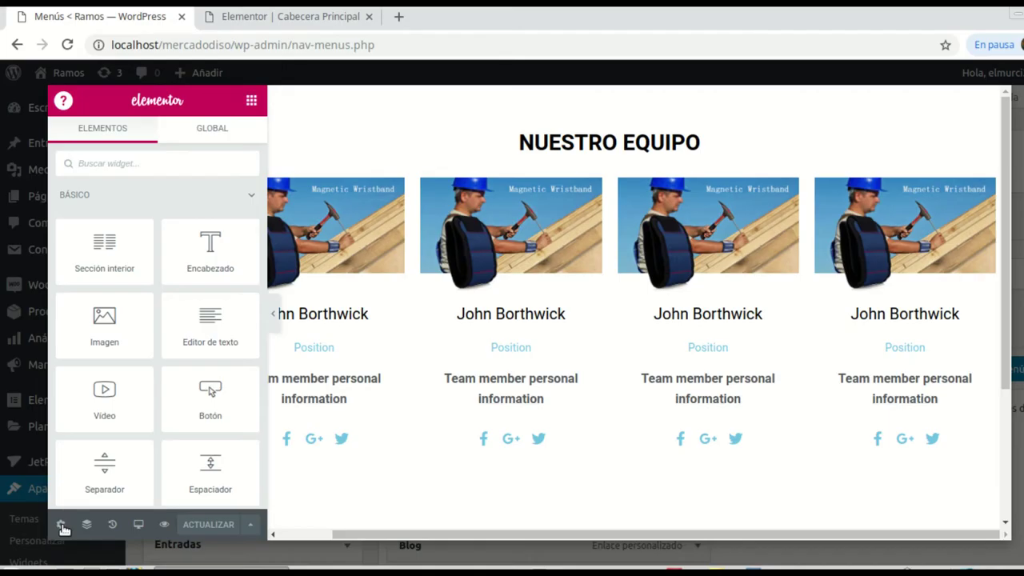
Step: Close the Elementor overlay, save the mega menu item settings, and return to the Cabecera Principal editor
left_click(62, 526)
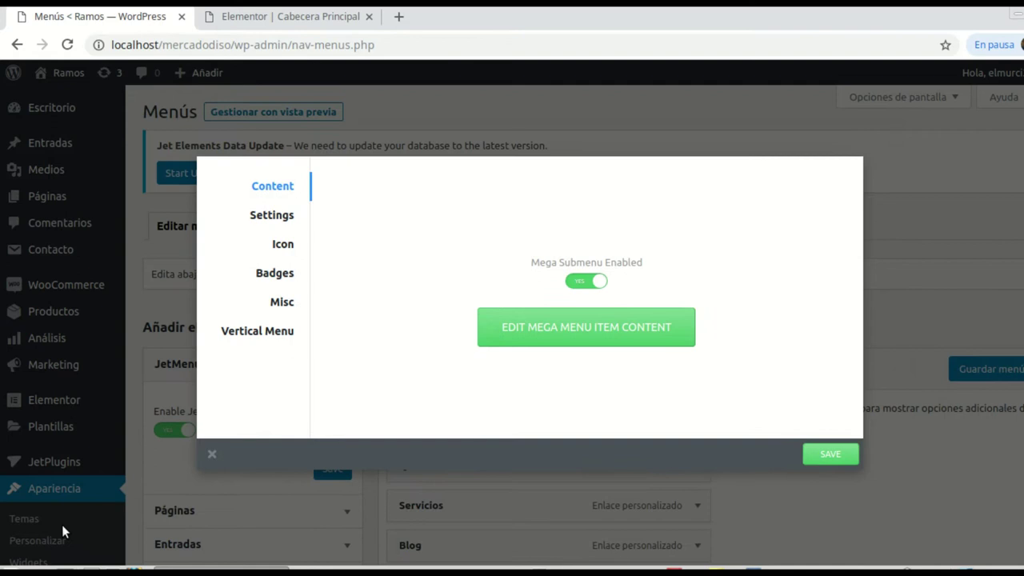
left_click(830, 456)
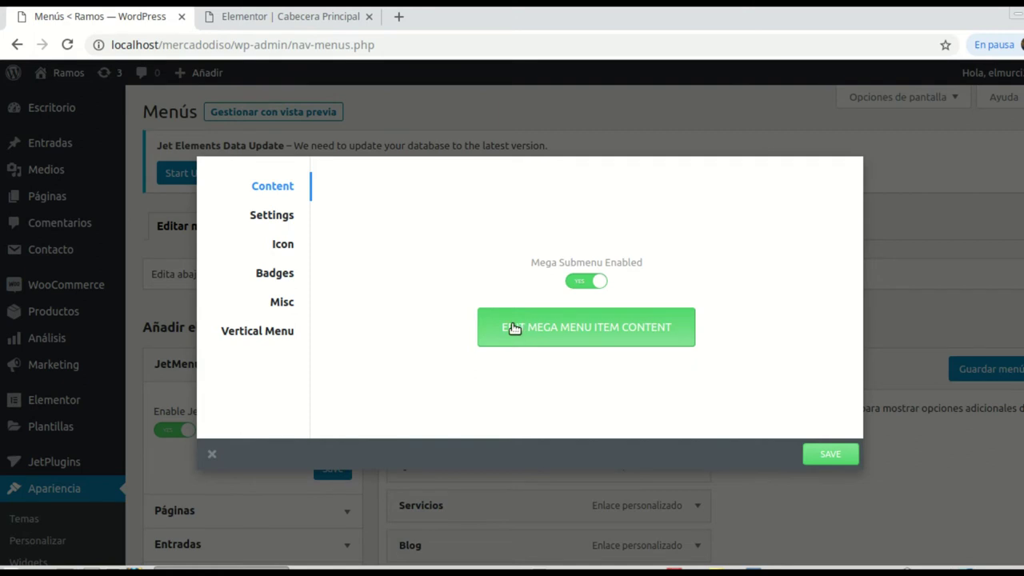
left_click(292, 18)
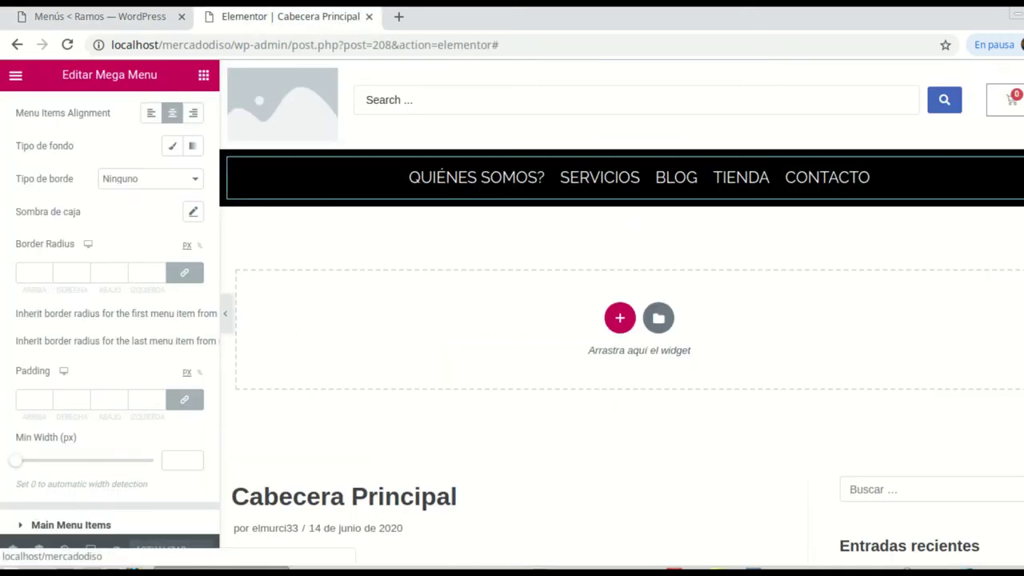
left_click(88, 16)
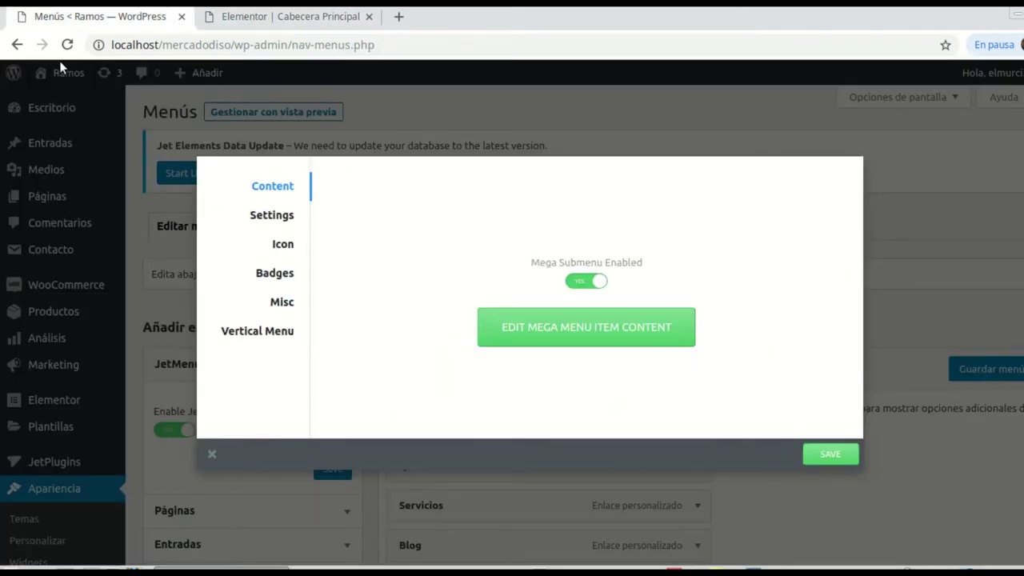
left_click(260, 19)
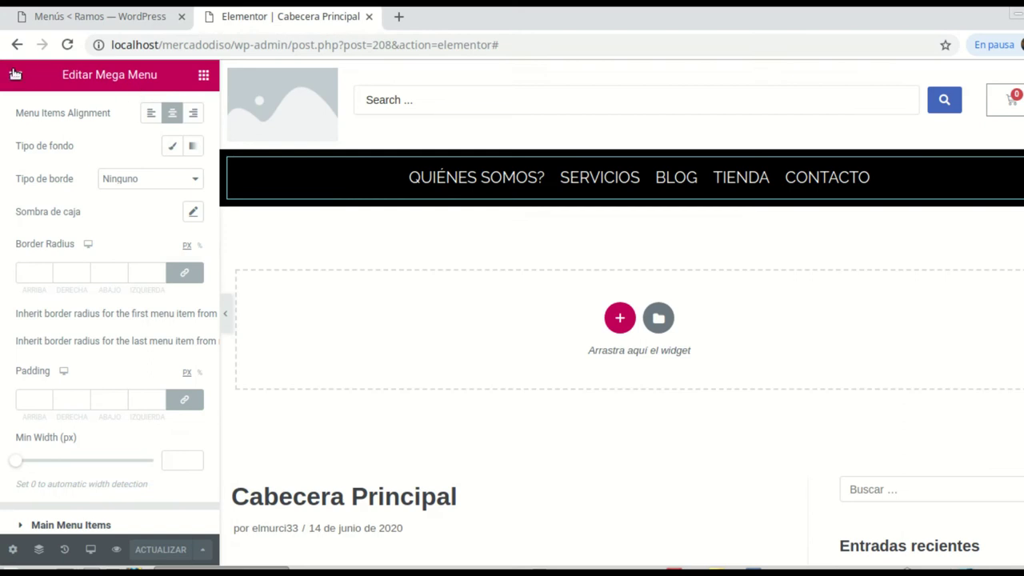
Step: Open 'Salir al escritorio' from the Elementor menu in a new tab and switch to it
left_click(15, 75)
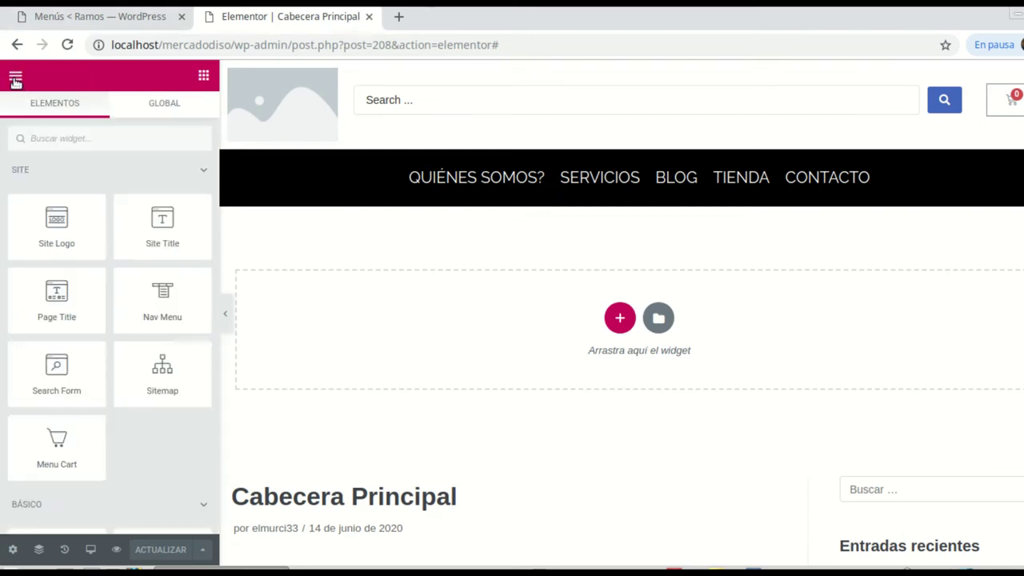
left_click(19, 78)
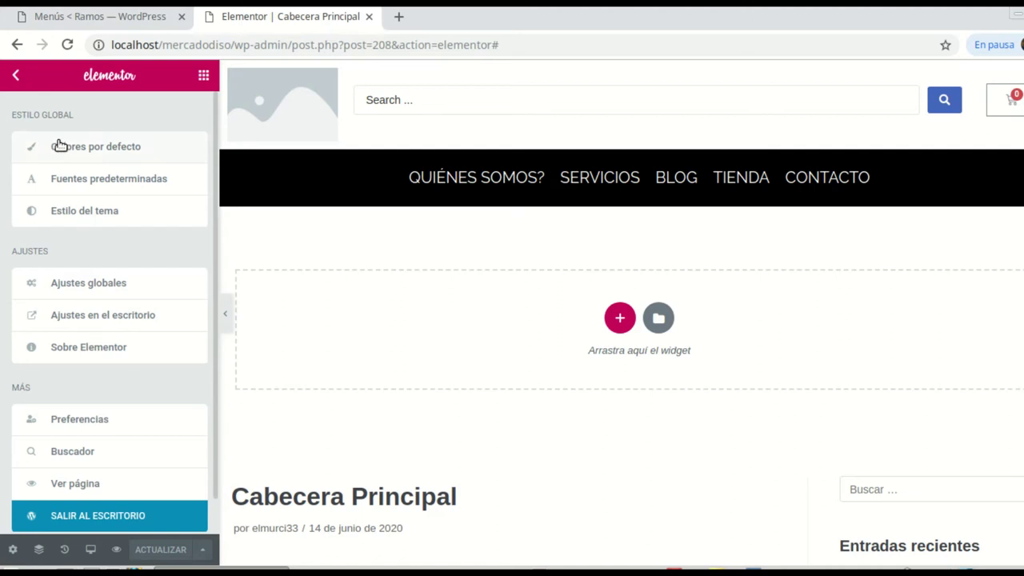
right_click(104, 516)
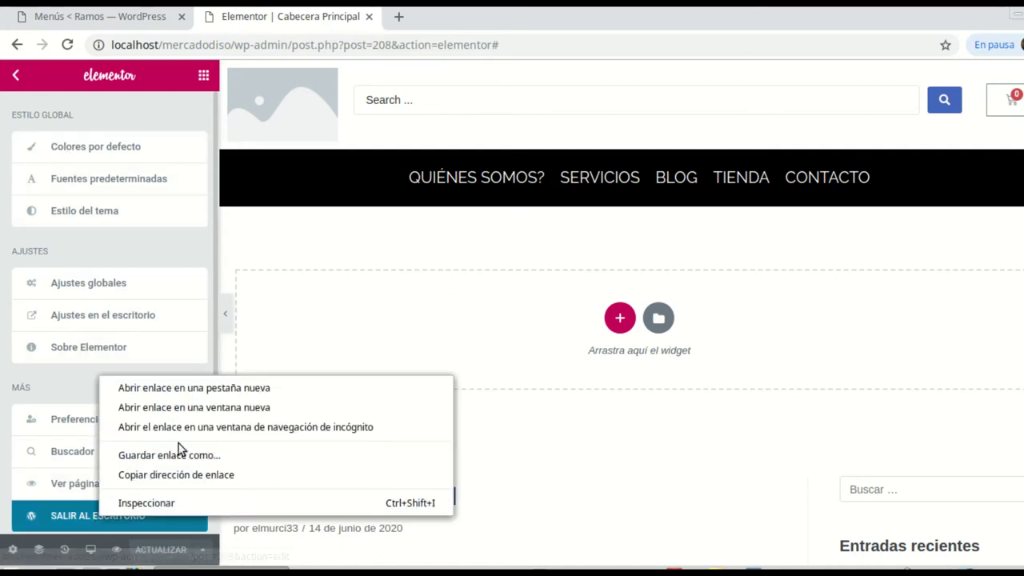
left_click(183, 390)
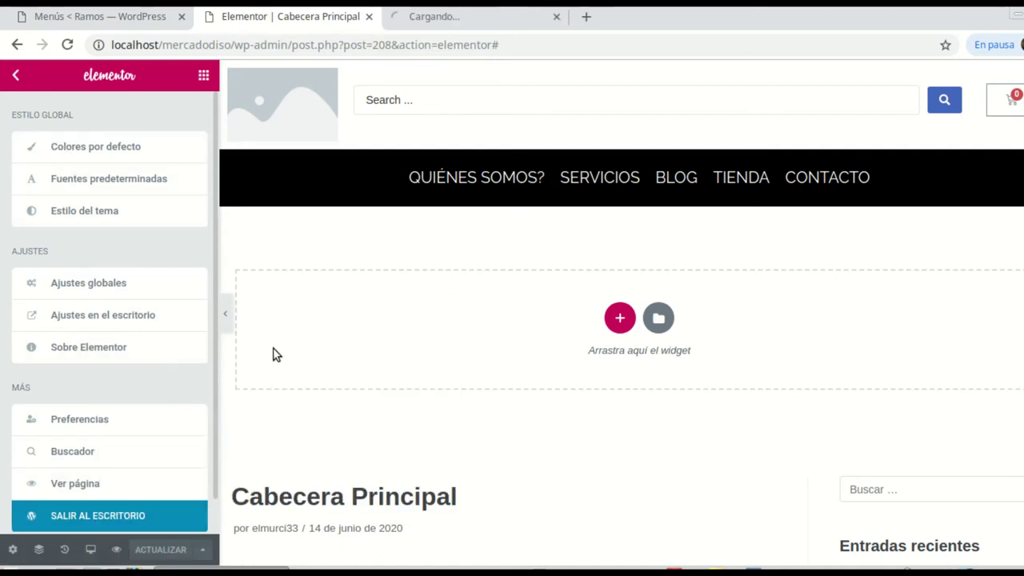
left_click(459, 18)
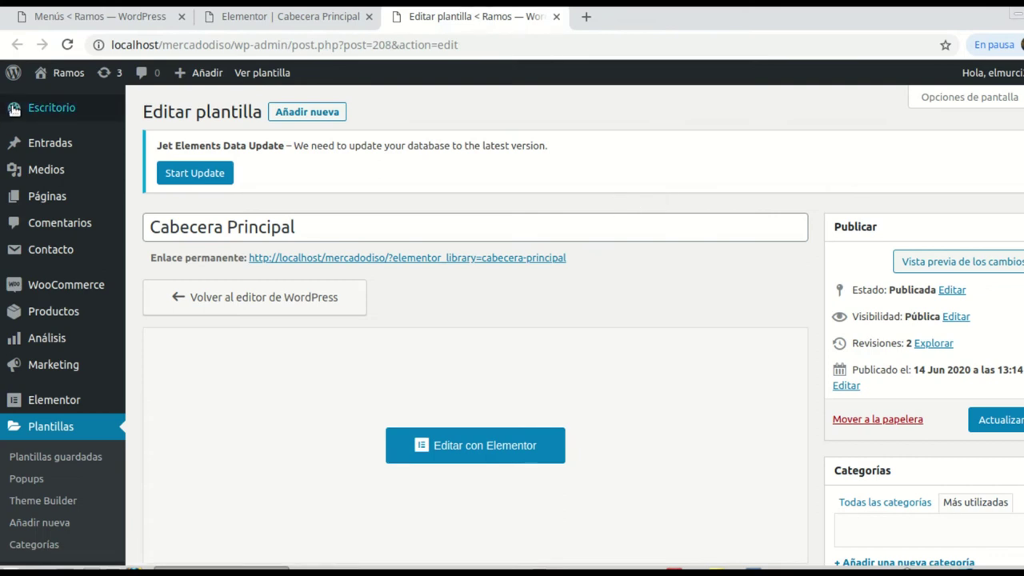
Step: Visit the live site, preview the QUIÉNES SOMOS? mega menu with its NUESTRO EQUIPO team, then return to Menús
mouse_move(52, 79)
left_click(64, 101)
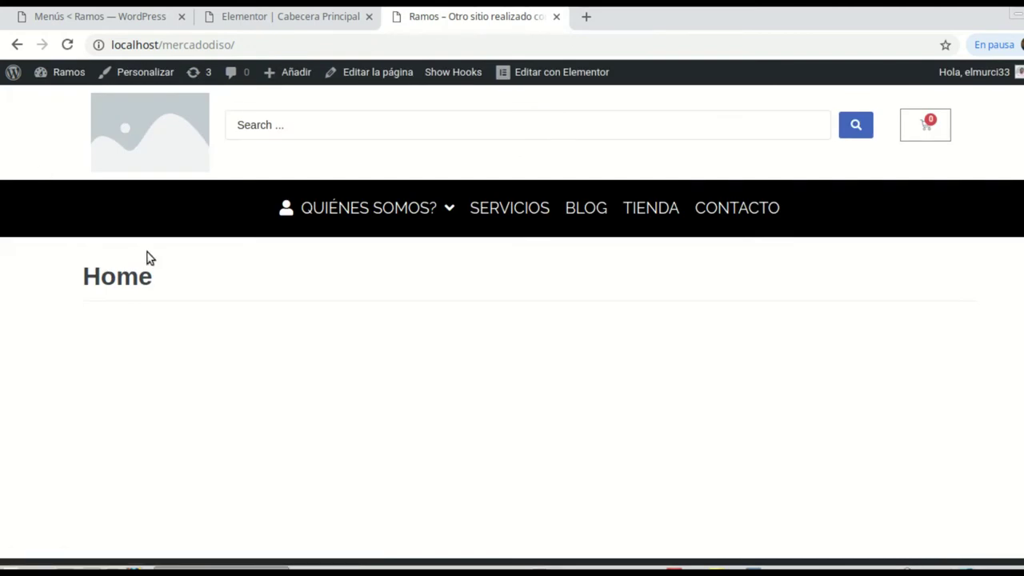
mouse_move(365, 210)
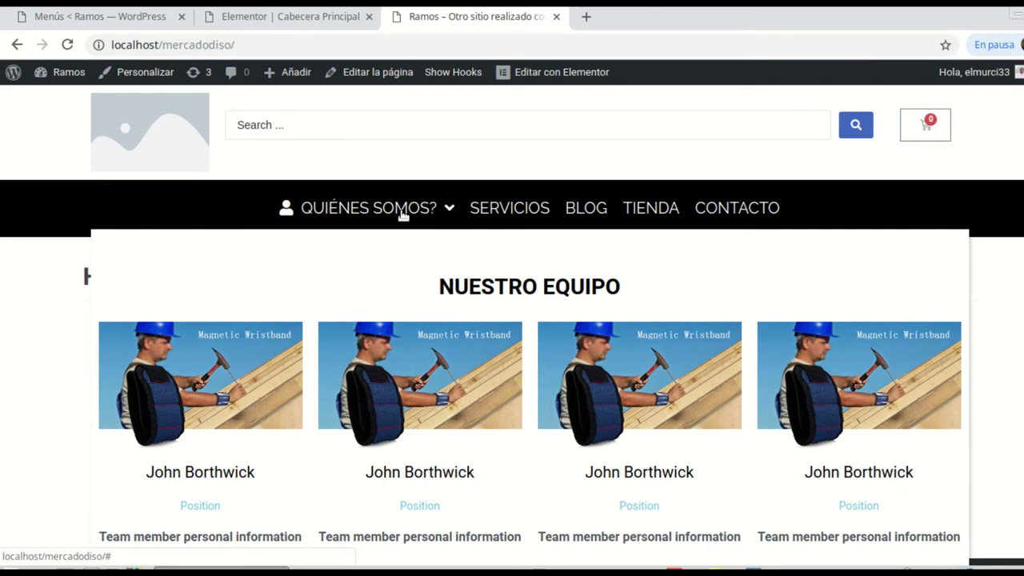
scroll(634, 372, "down", 1)
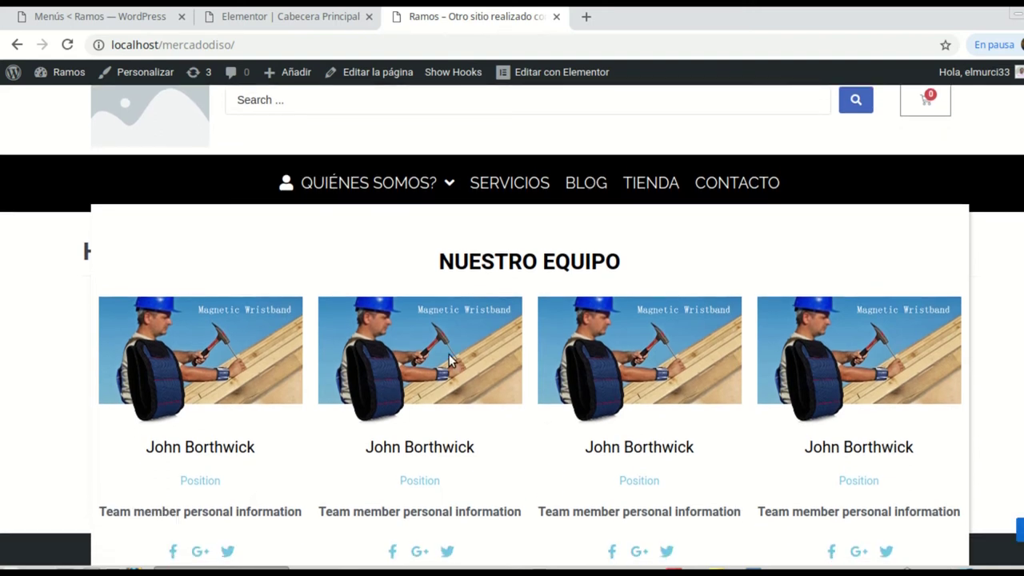
left_click(96, 16)
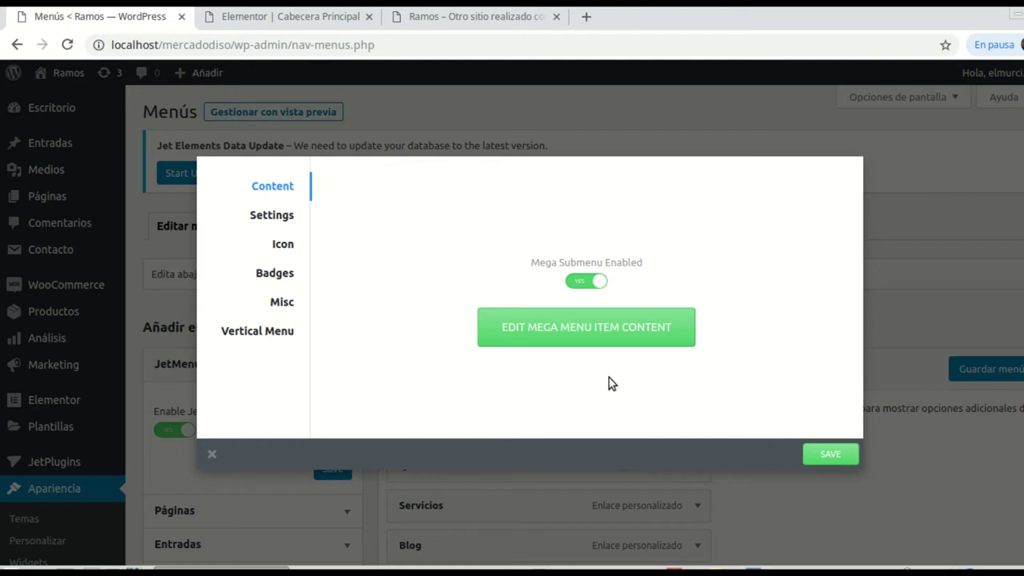
Step: Save and close the current JetMenu dialog, then switch Mega Submenu Enabled to YES for Servicios
left_click(830, 454)
left_click(961, 208)
scroll(531, 259, "down", 4)
mouse_move(472, 341)
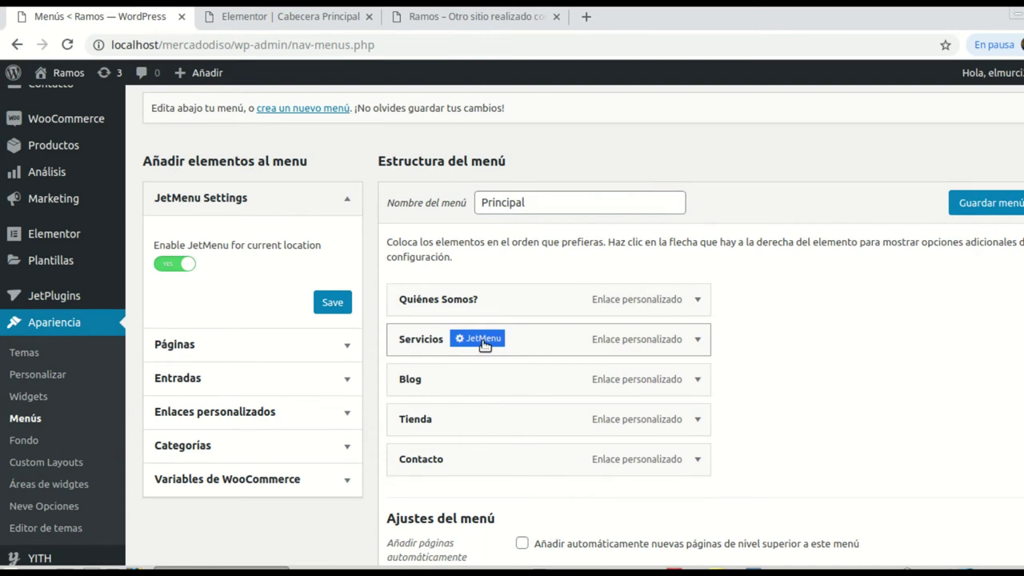
left_click(483, 343)
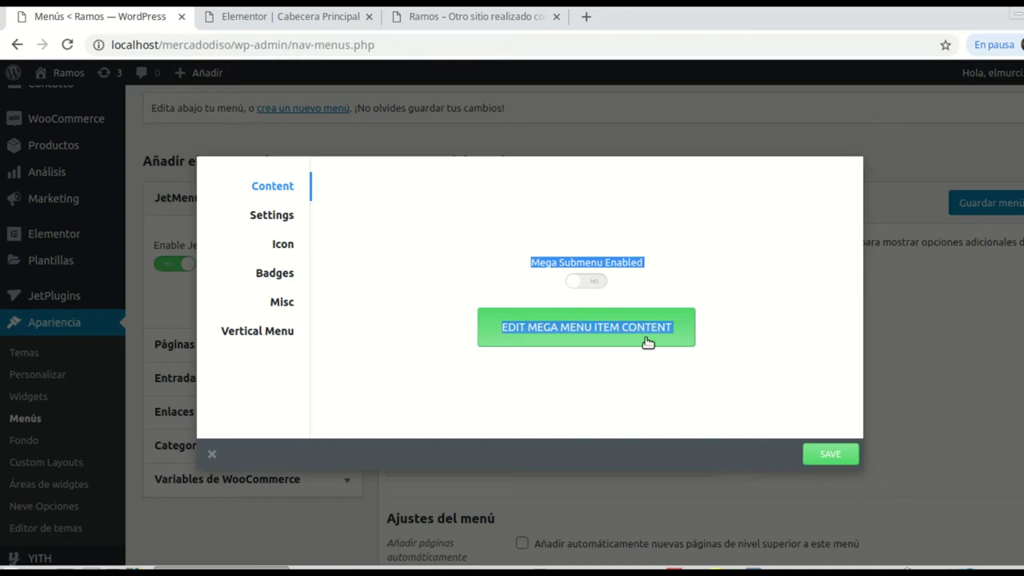
left_click(599, 285)
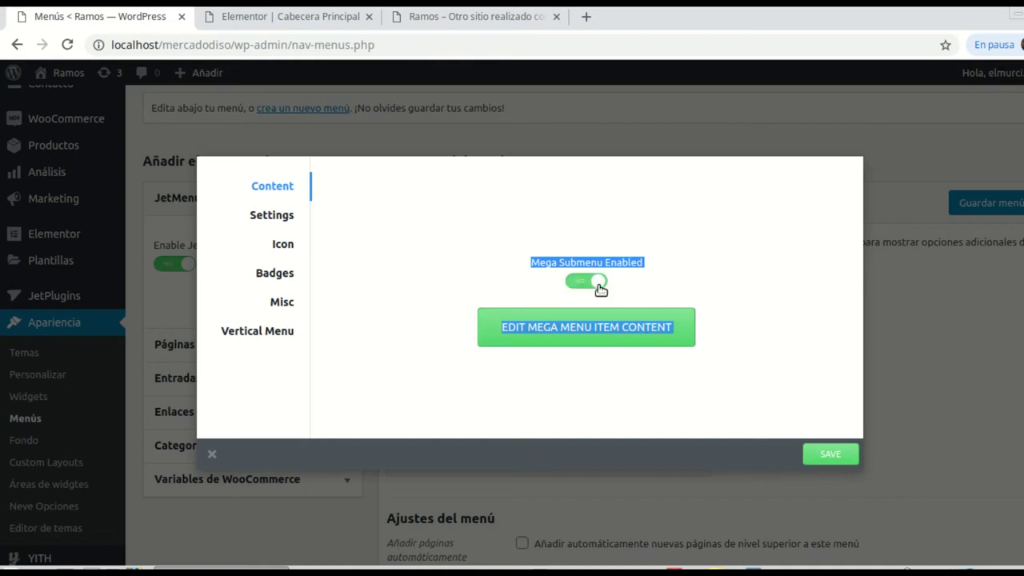
left_click(387, 281)
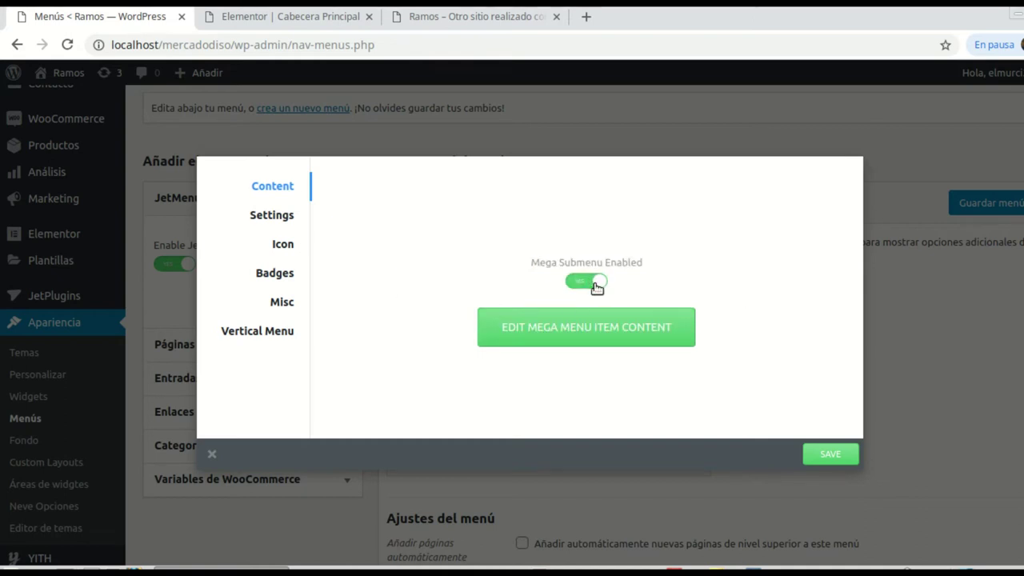
double_click(278, 245)
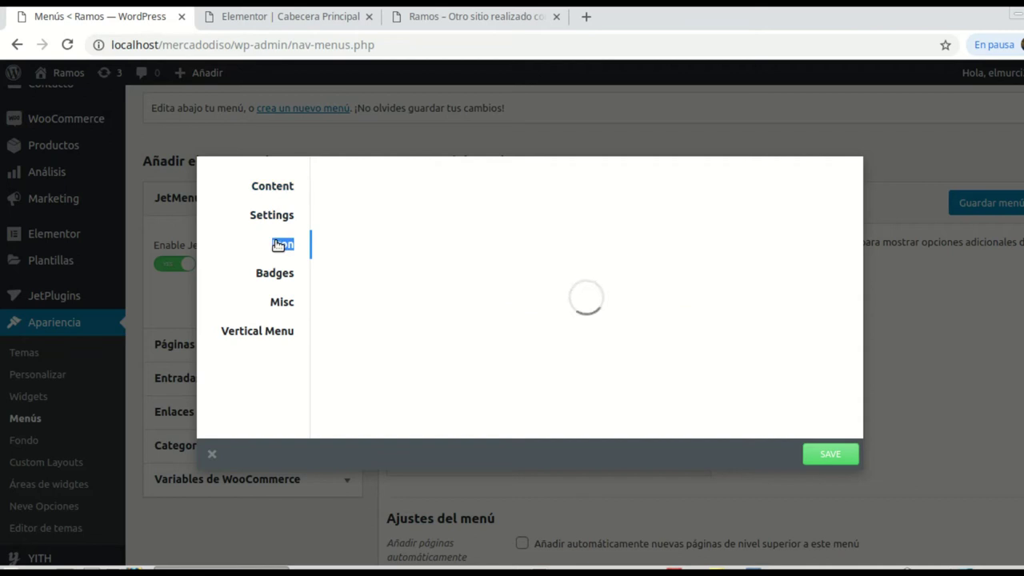
Step: Filter the icon picker by 'ser' and set the Servicios menu icon to fa-server
left_click(374, 208)
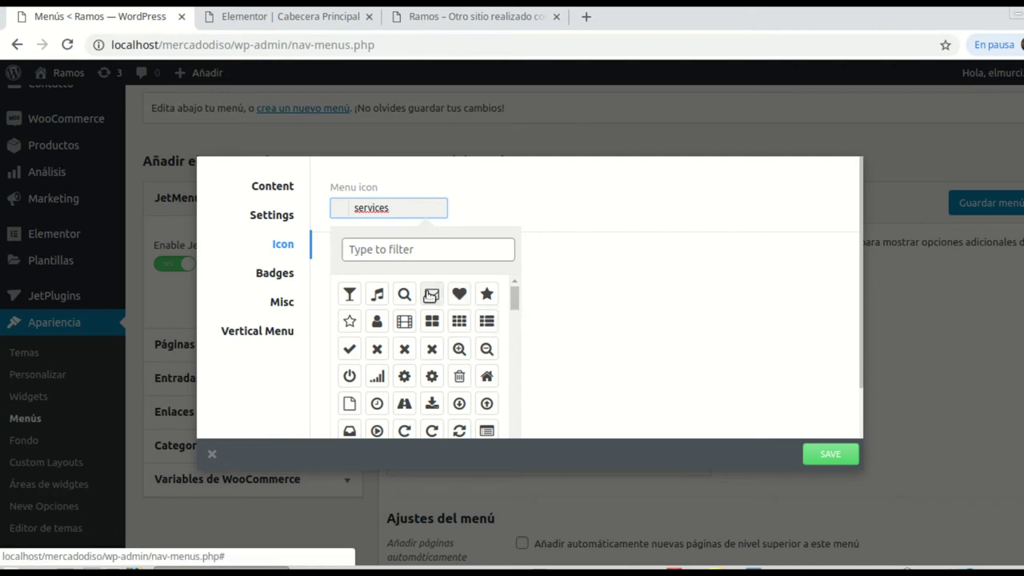
left_click(379, 254)
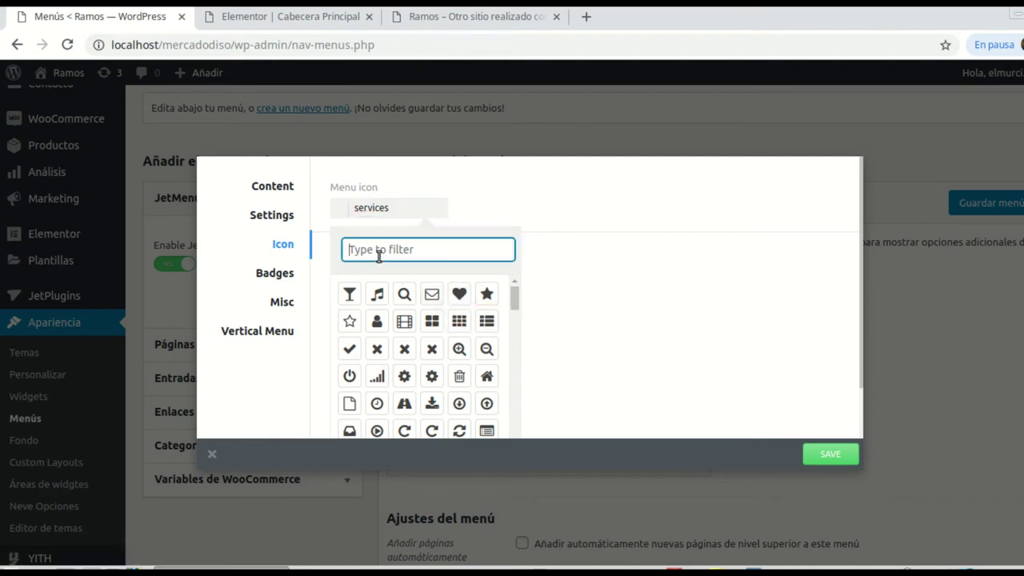
type("ser")
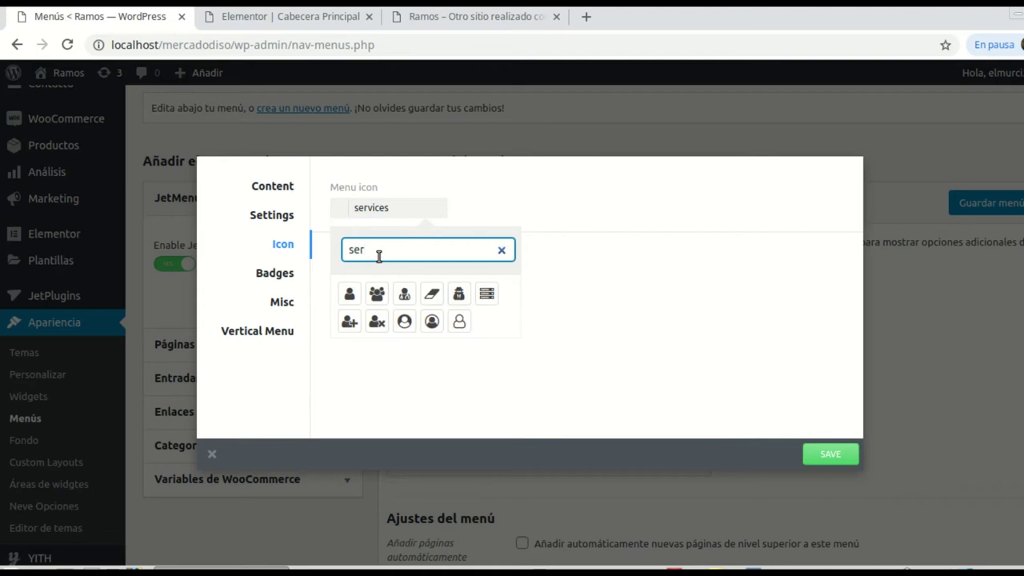
type("vi")
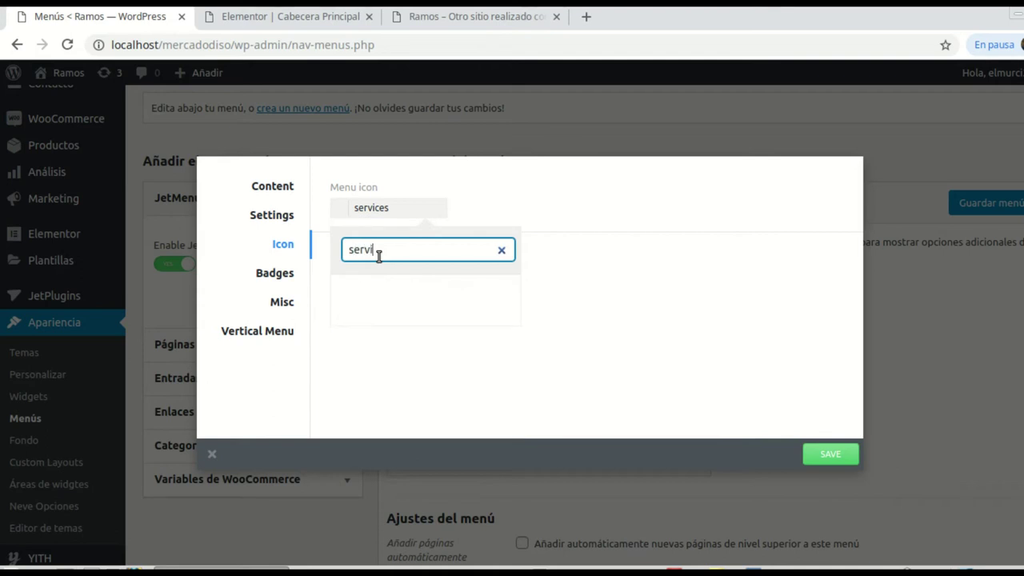
key("BackSpace")
key("BackSpace")
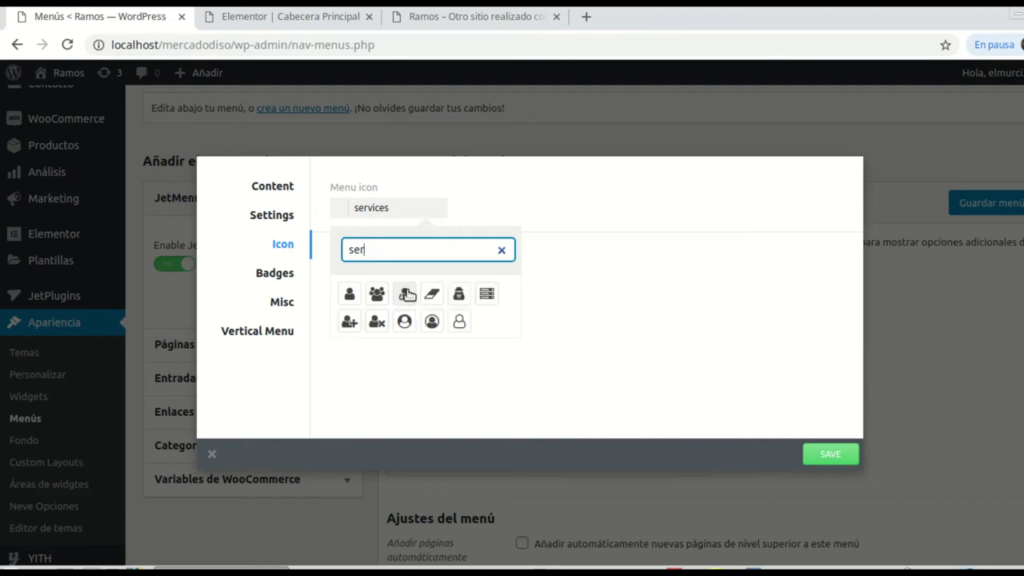
left_click(487, 295)
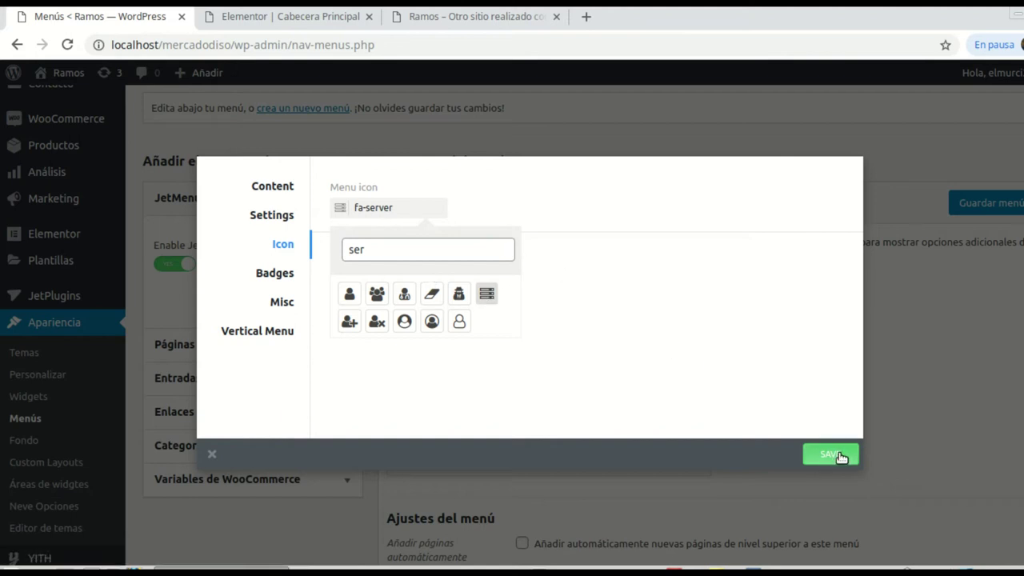
double_click(272, 186)
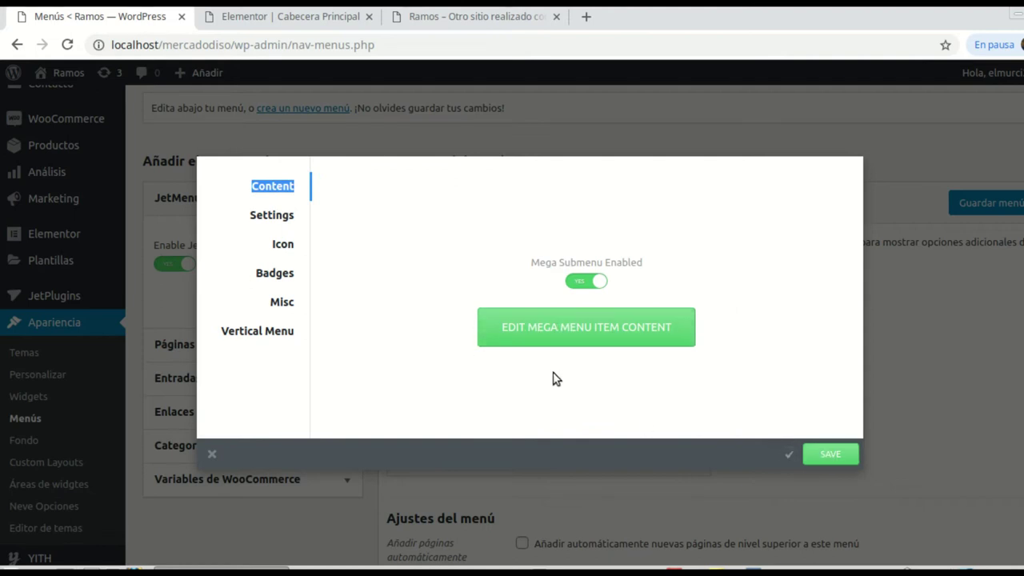
Step: Open the Servicios mega menu content in Elementor, then return to the site's Home page tab
left_click(576, 335)
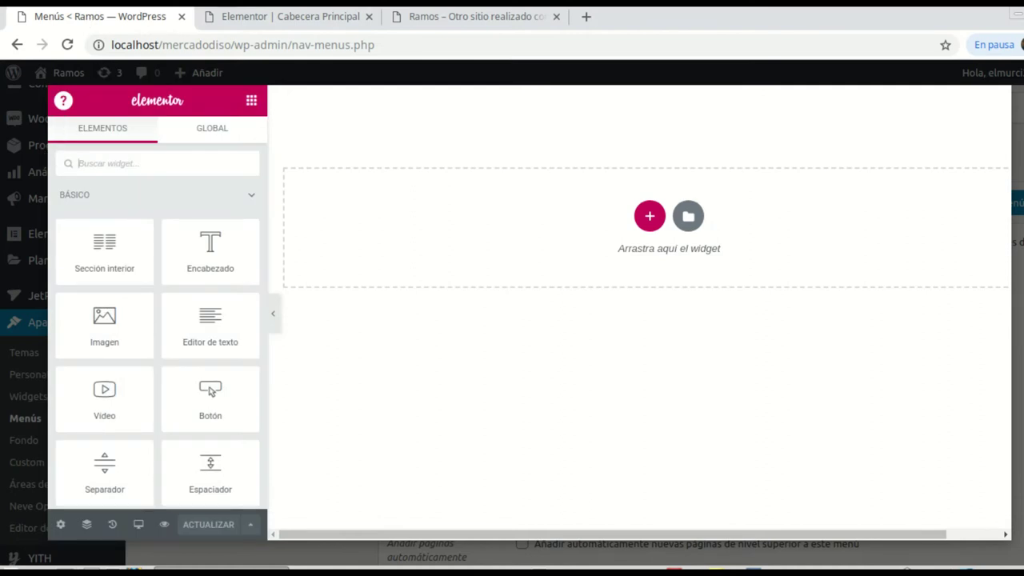
left_click(450, 17)
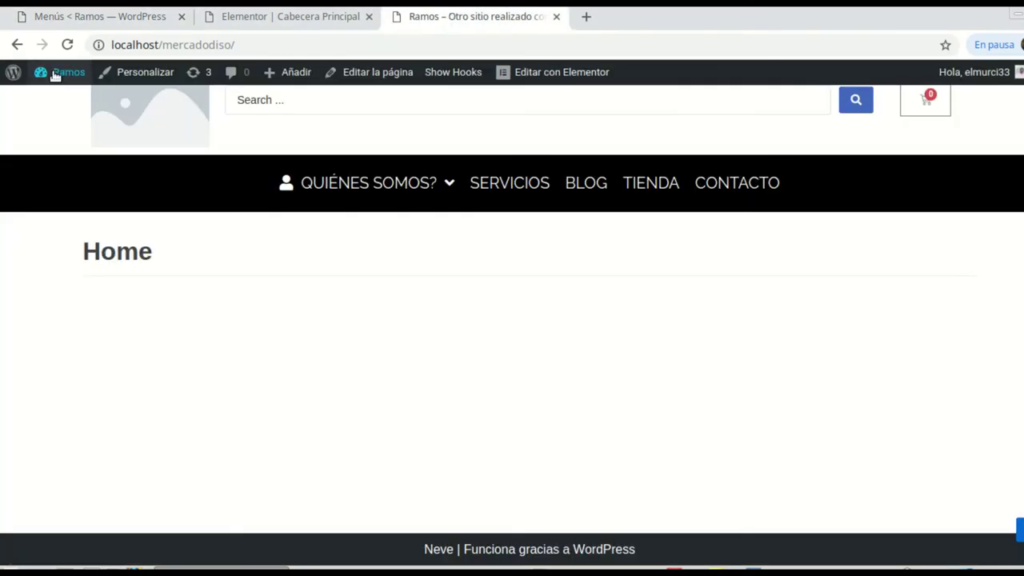
Step: Go to Apariencia > Menús and create a new empty menu named Sbloque1
mouse_move(13, 72)
left_click(13, 72)
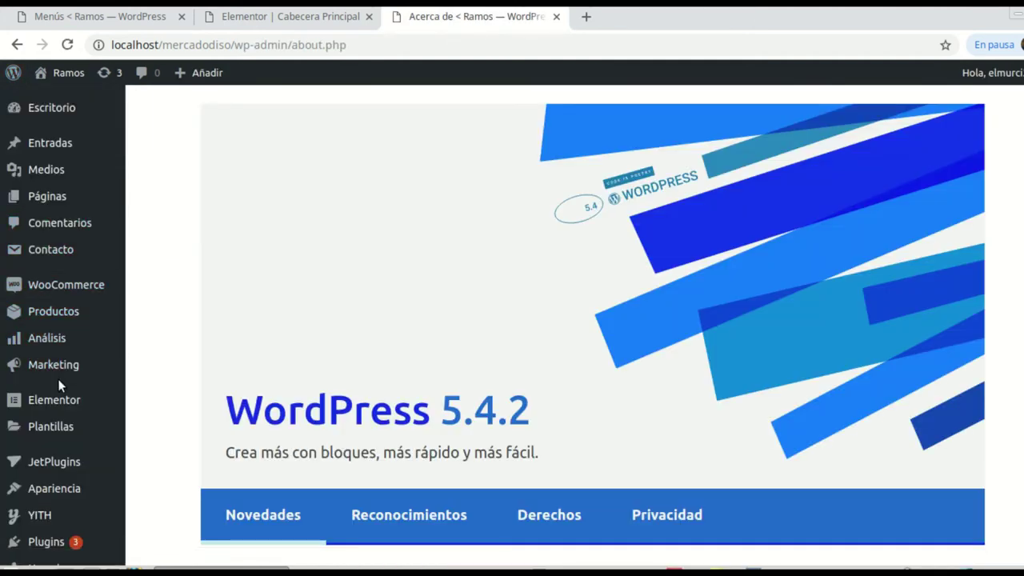
scroll(57, 380, "down", 1)
mouse_move(46, 436)
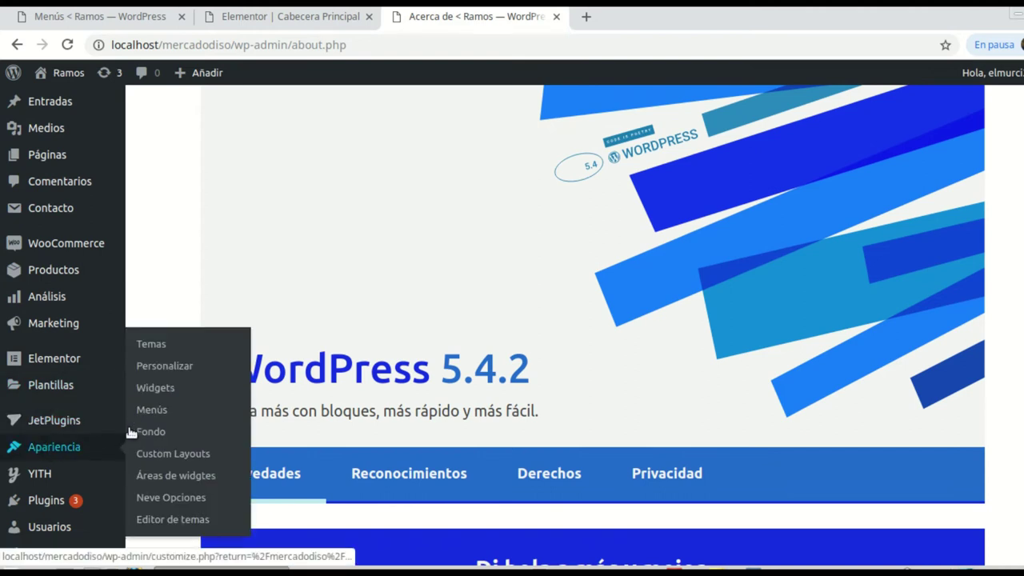
left_click(145, 410)
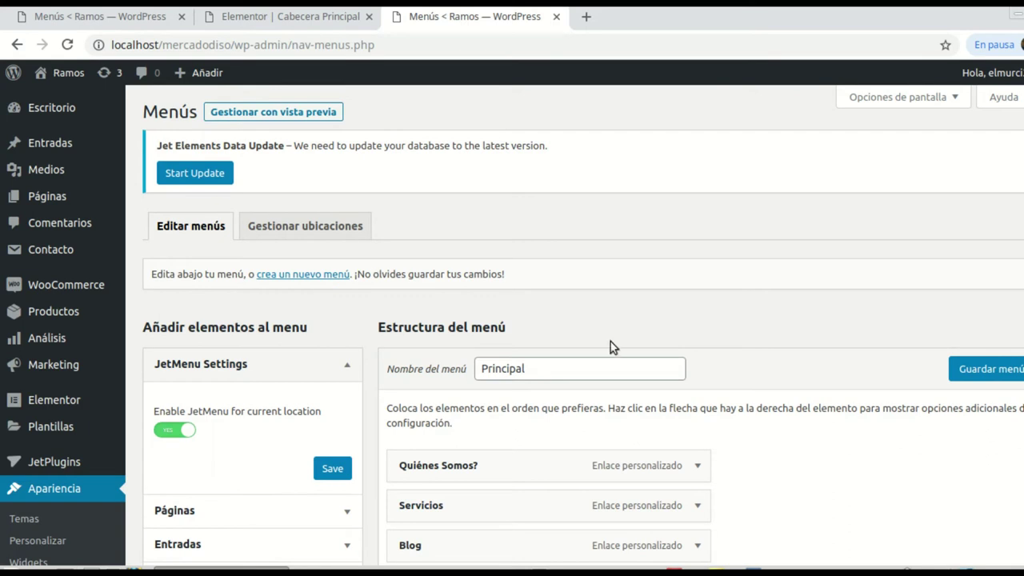
scroll(610, 347, "down", 2)
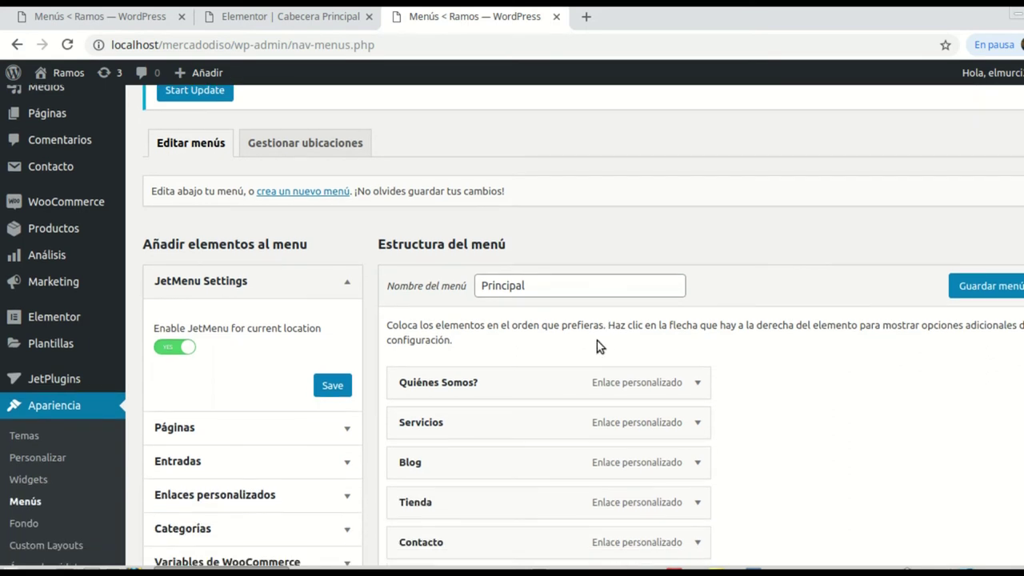
left_click(309, 198)
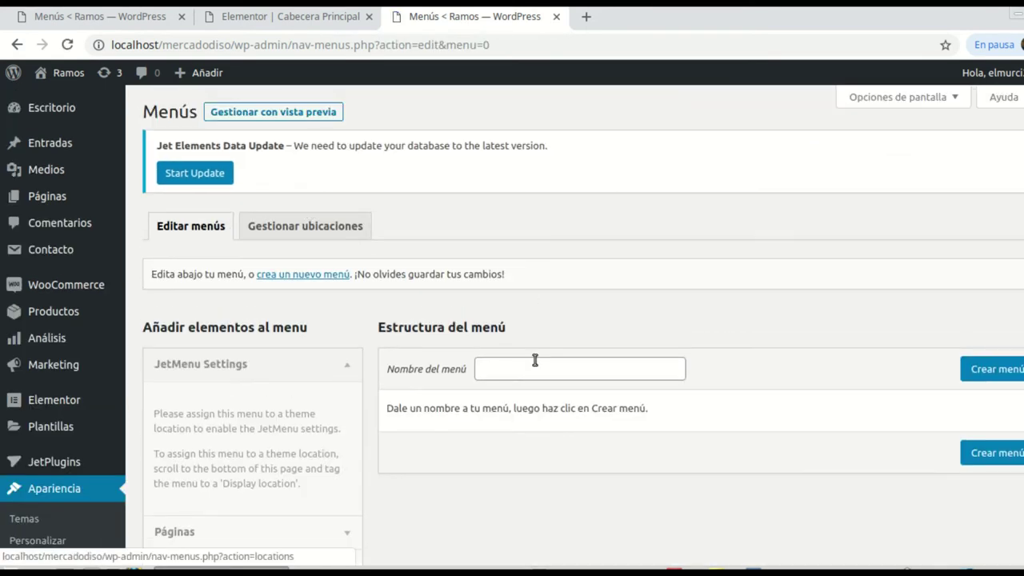
left_click(532, 367)
type("S")
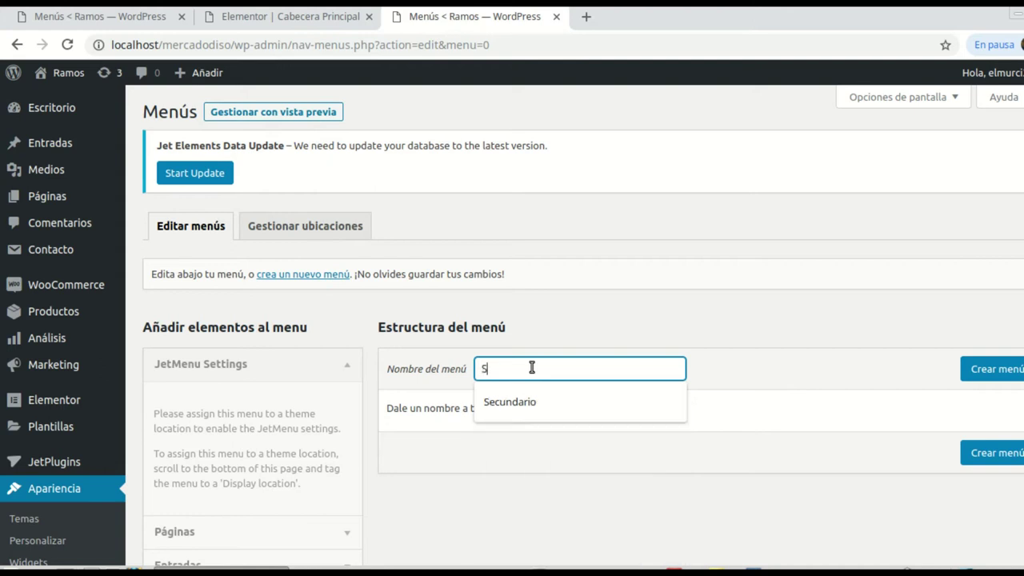
type("bloque1")
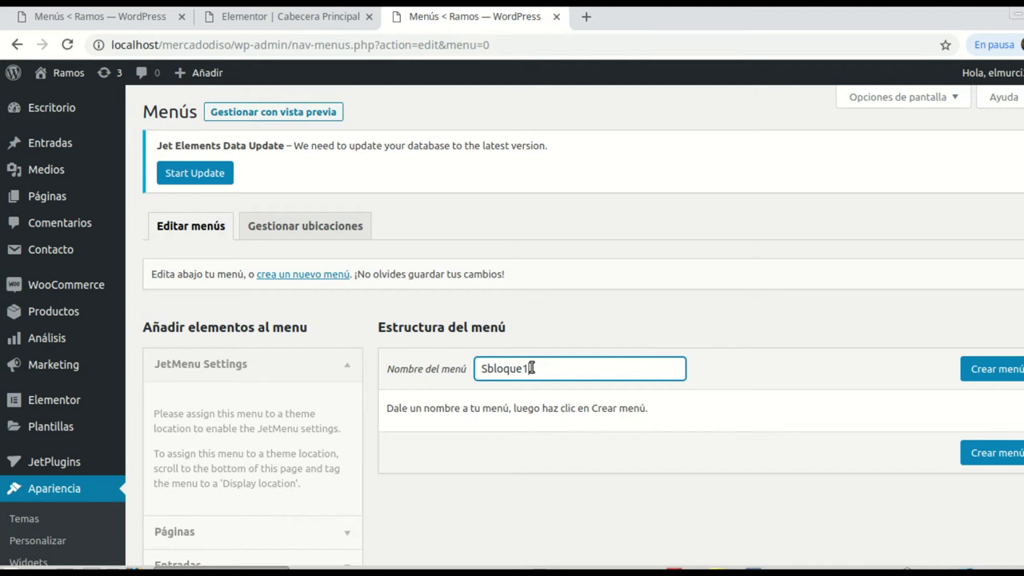
left_click(989, 371)
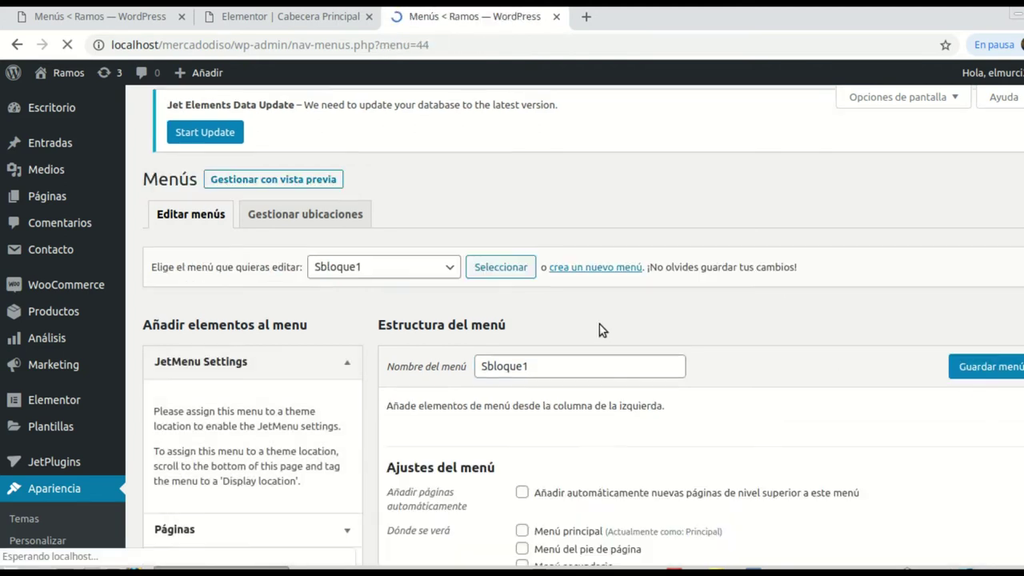
scroll(733, 386, "down", 2)
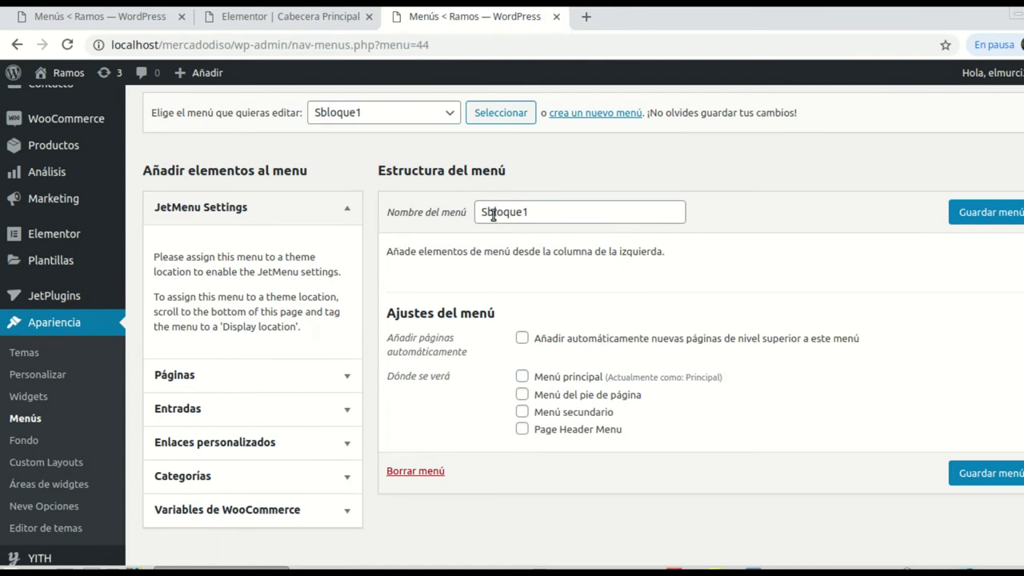
Step: Add the pages Servicio 1, Servicio 2, Servicio 3 and Servicio 4 to the Sbloque1 menu
left_click(339, 377)
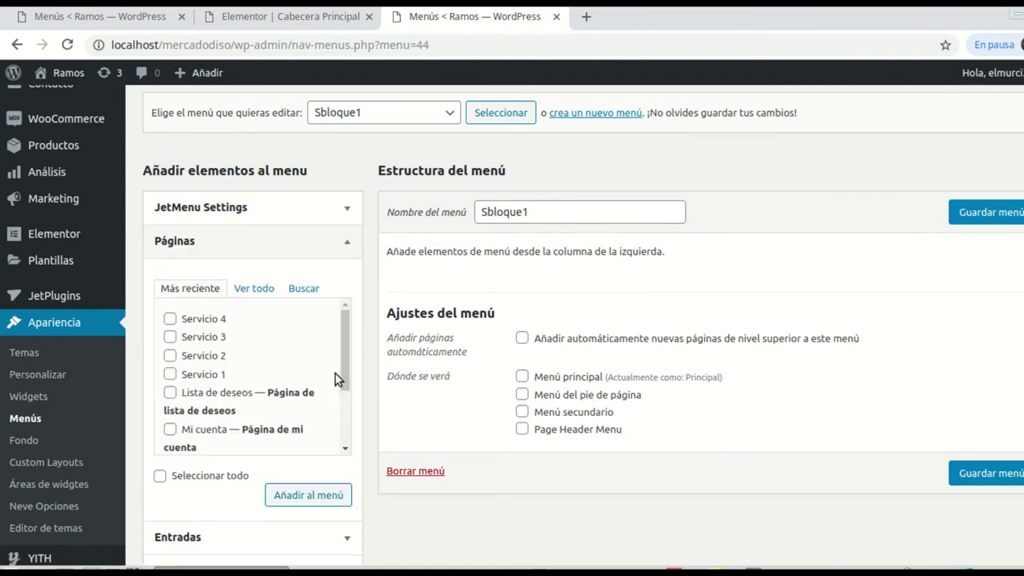
left_click(169, 374)
left_click(170, 356)
left_click(169, 320)
left_click(288, 493)
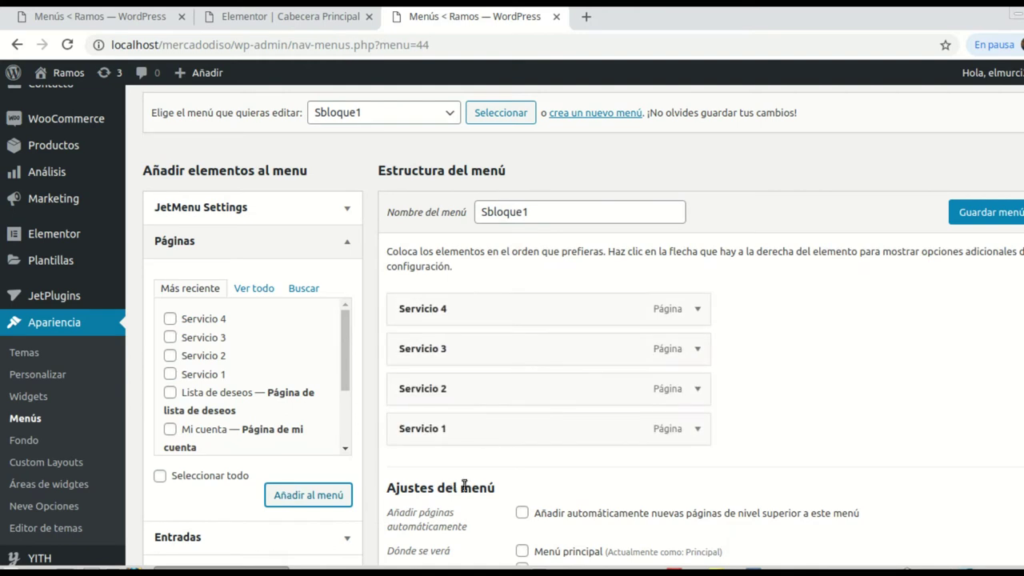
Step: Reorder the items as Servicio 1 through Servicio 4 and save the menu
left_click_drag(421, 433, 426, 357)
left_click_drag(425, 359, 411, 312)
left_click_drag(411, 429, 408, 347)
left_click_drag(407, 427, 659, 428)
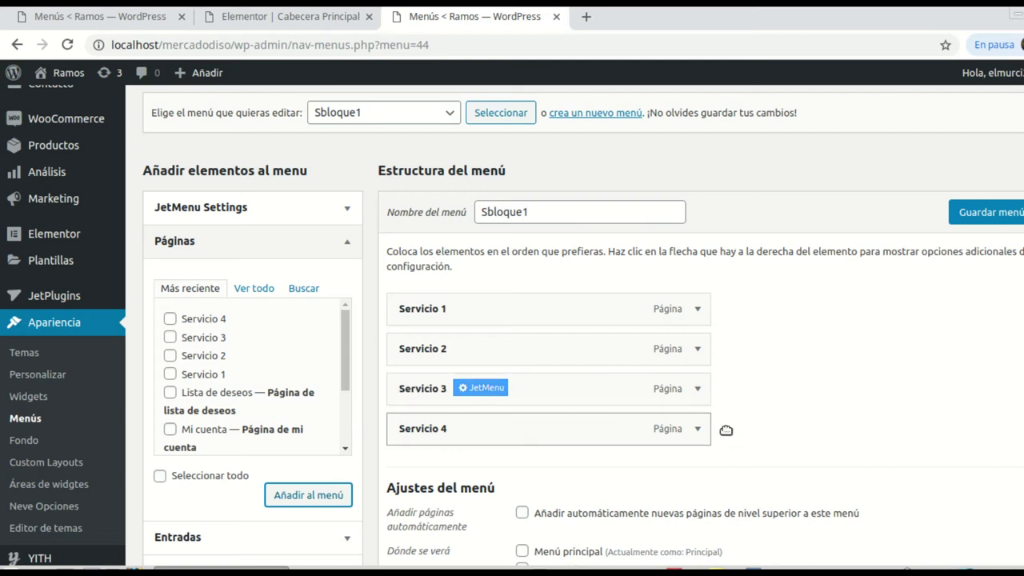
scroll(754, 393, "down", 1)
scroll(766, 398, "down", 2)
scroll(720, 424, "down", 1)
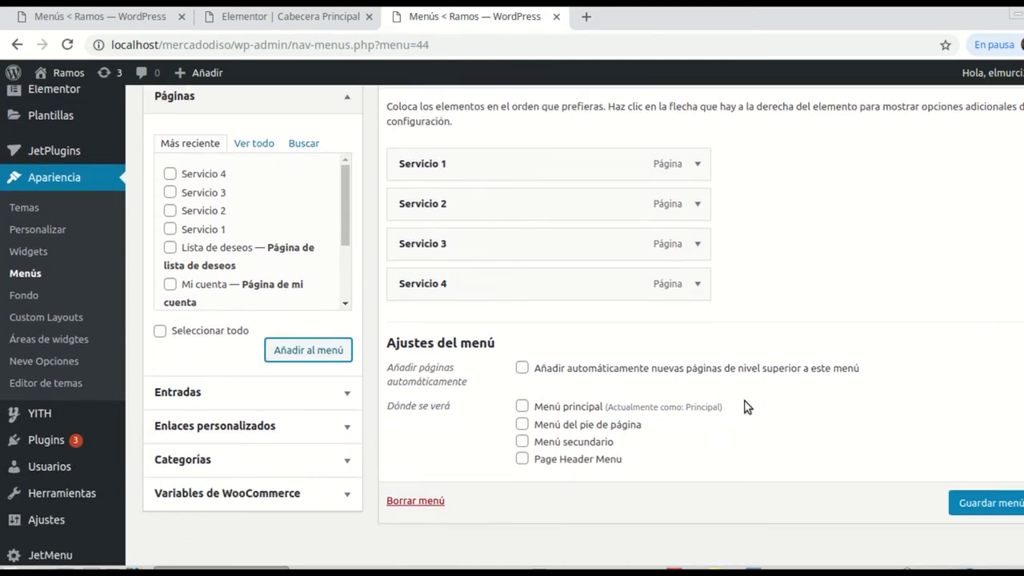
left_click(1000, 463)
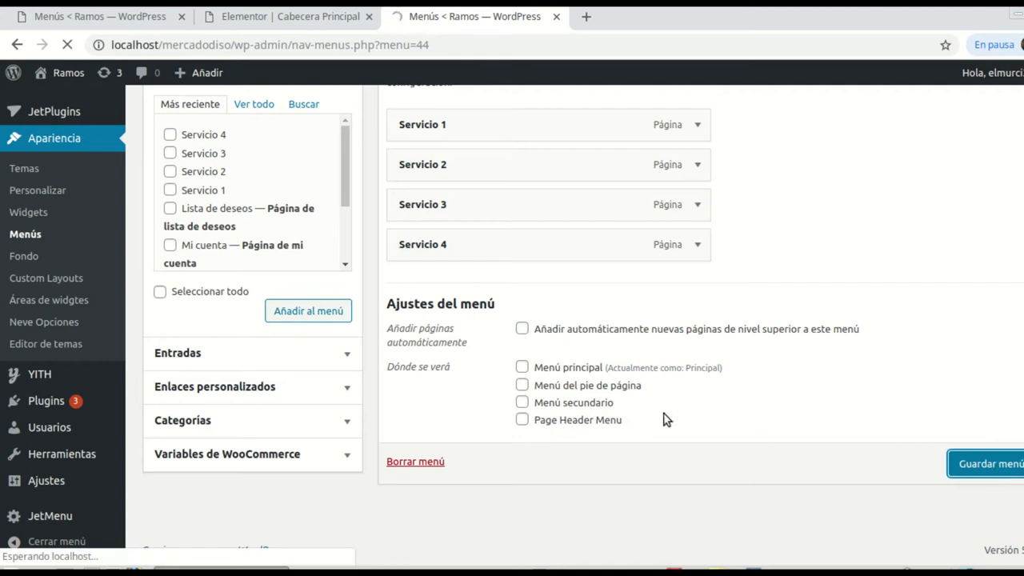
Step: Review the saved Sbloque1 menu, then switch to the 'Elementor | Cabecera Principal' tab
scroll(479, 456, "down", 4)
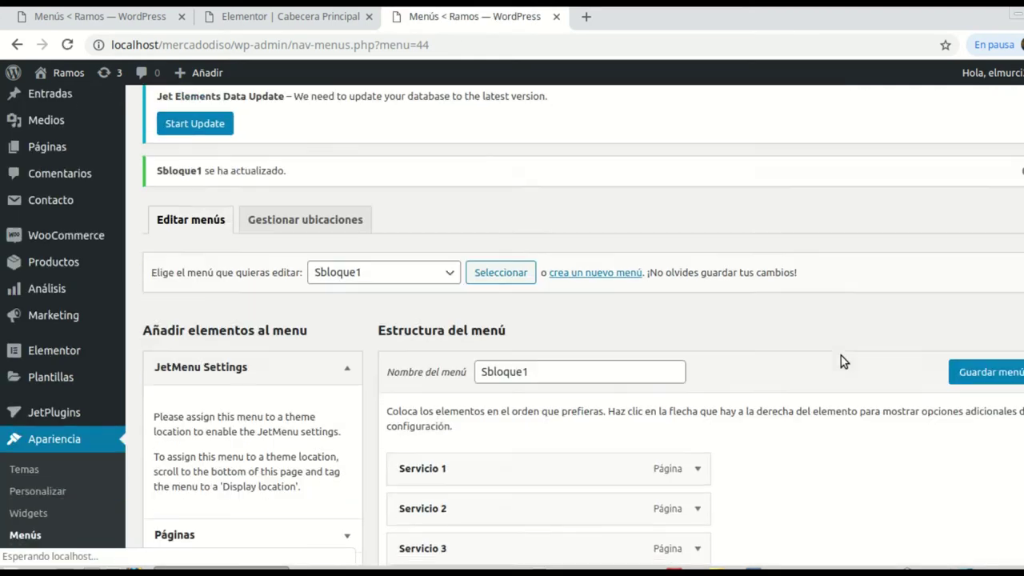
scroll(804, 367, "down", 1)
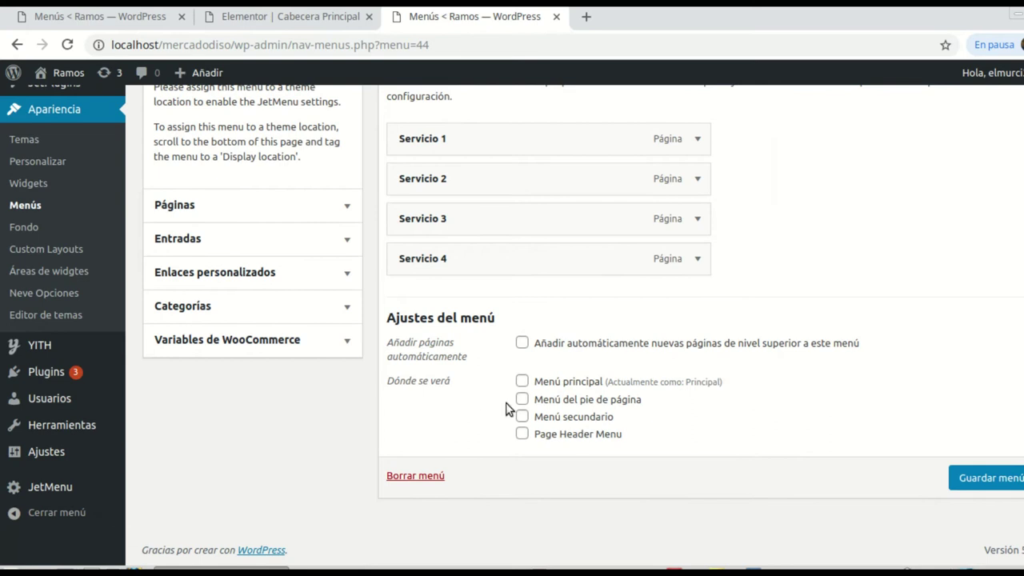
scroll(797, 440, "up", 3)
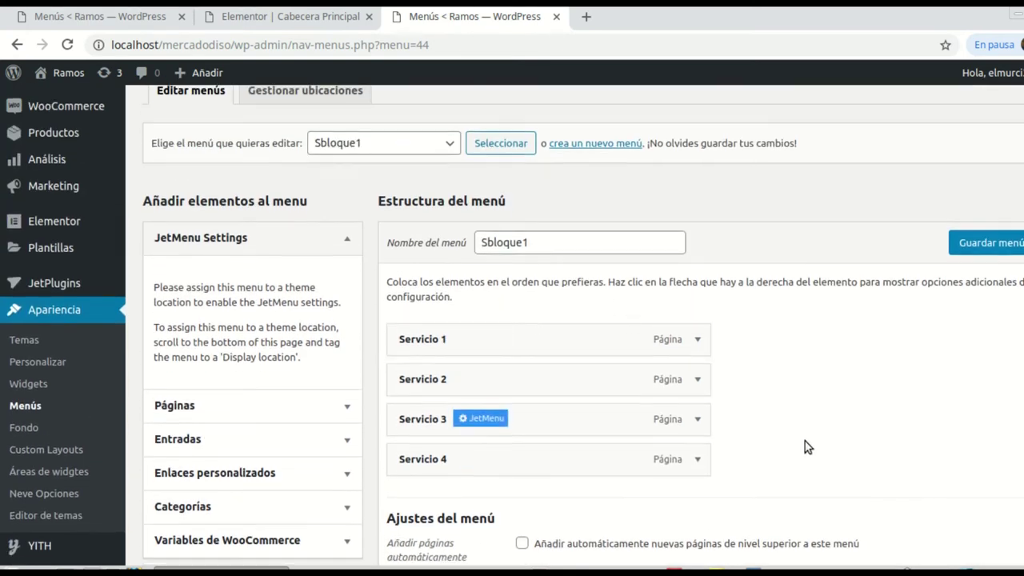
scroll(806, 447, "down", 1)
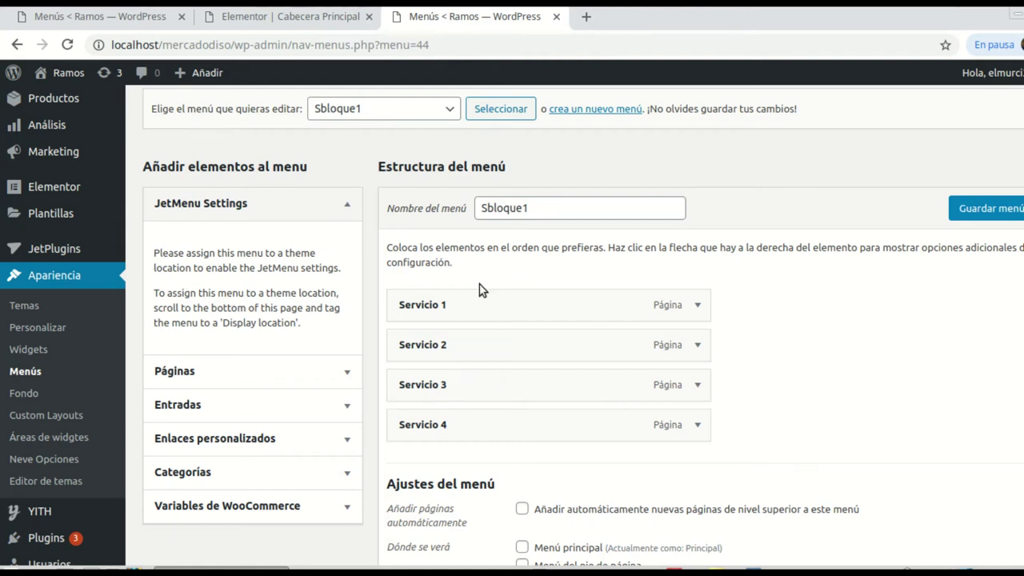
left_click(267, 28)
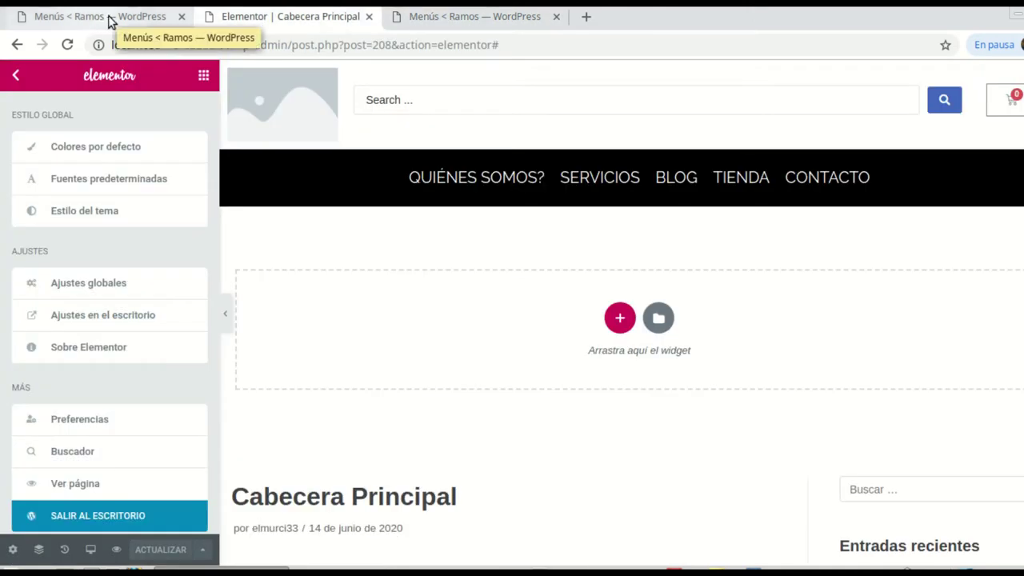
Step: Add a single-column section to the Servicios mega menu, stretched, with a 400 px minimum height
left_click(107, 18)
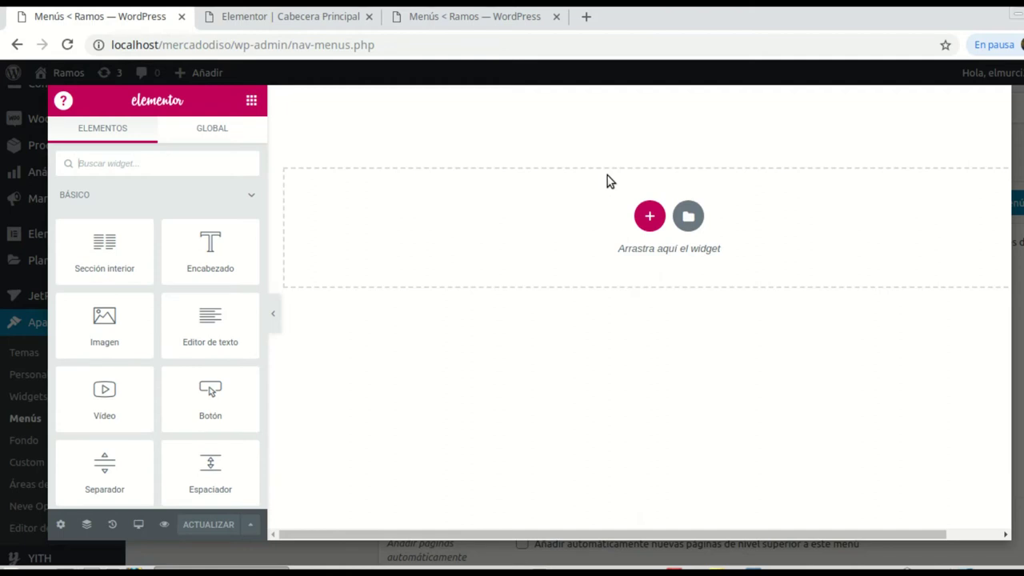
left_click(648, 216)
left_click(464, 256)
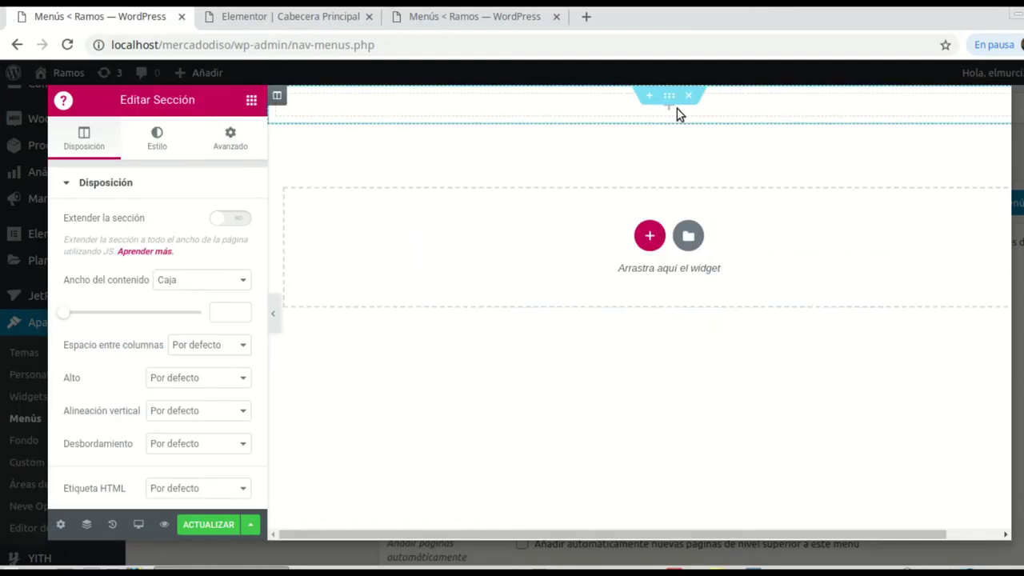
left_click(244, 219)
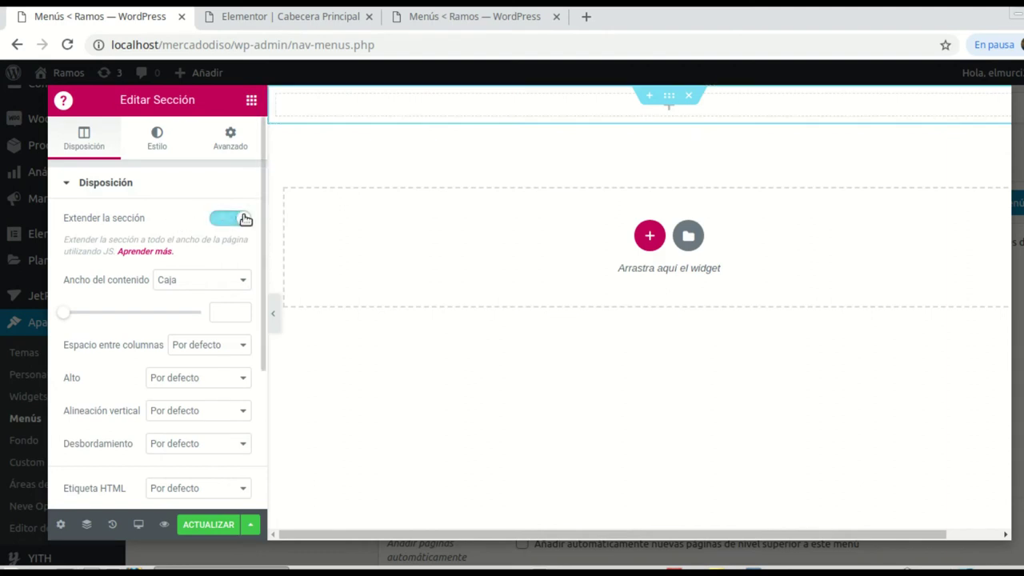
scroll(240, 258, "down", 2)
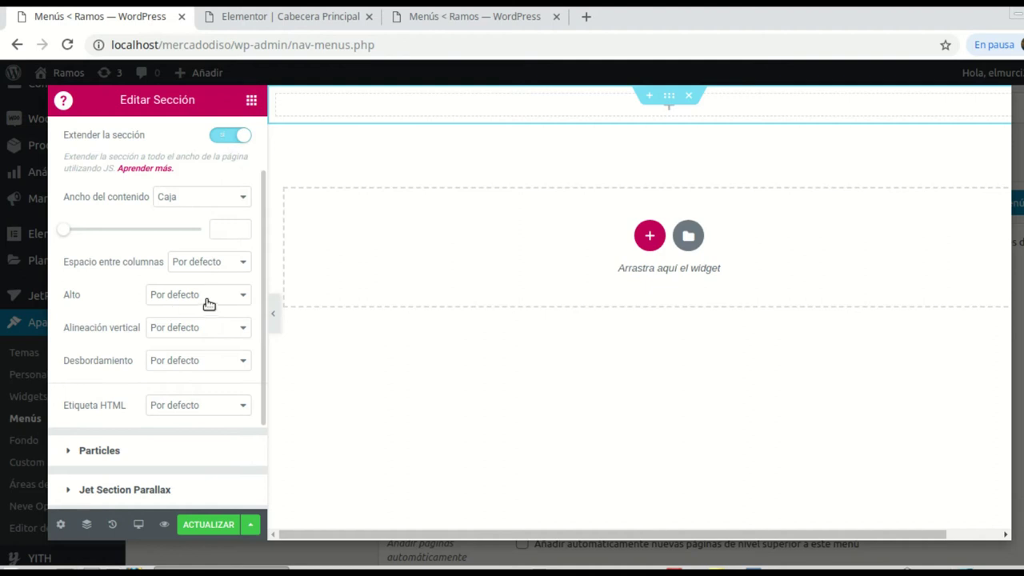
left_click(245, 298)
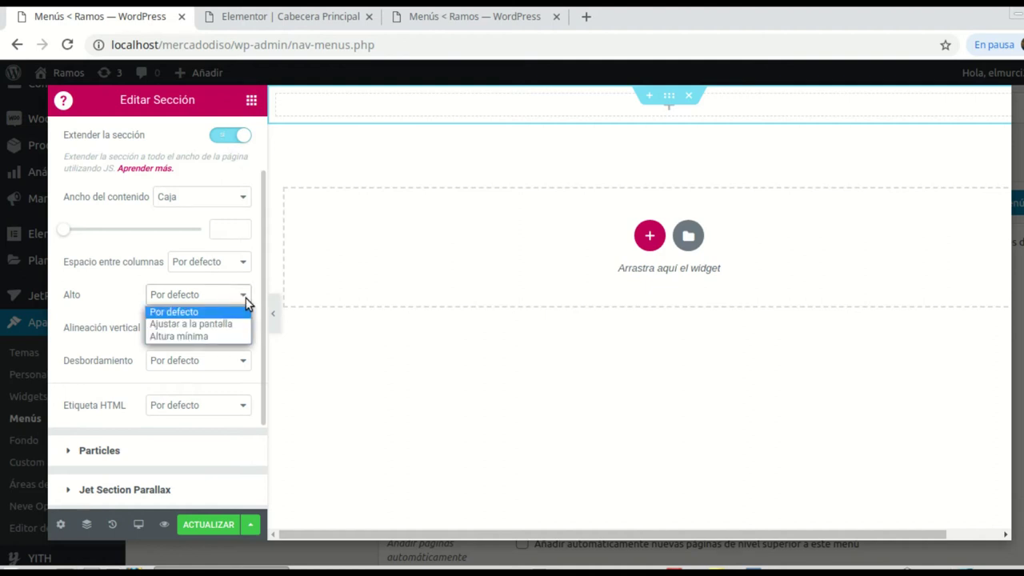
left_click(206, 336)
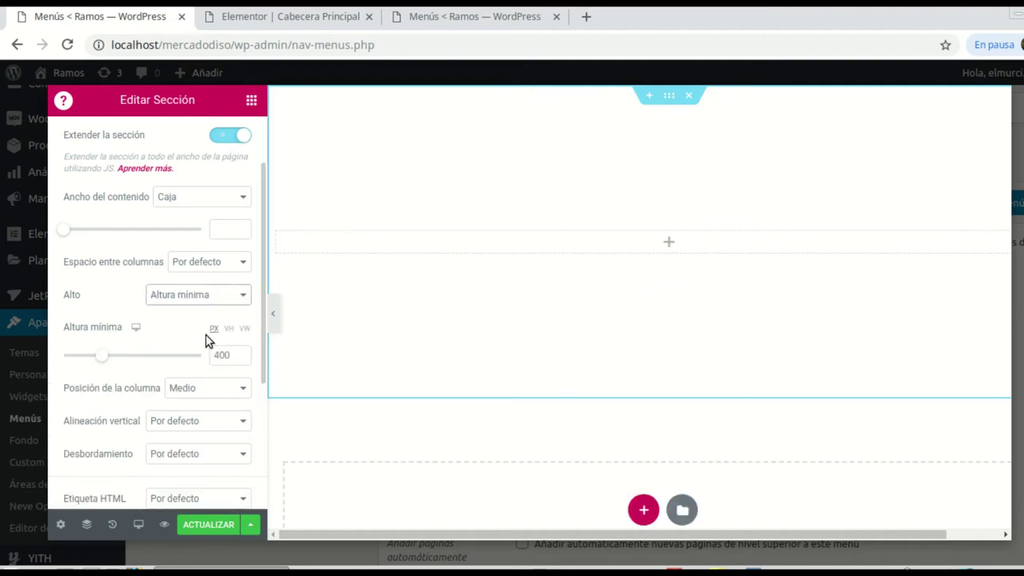
left_click(668, 244)
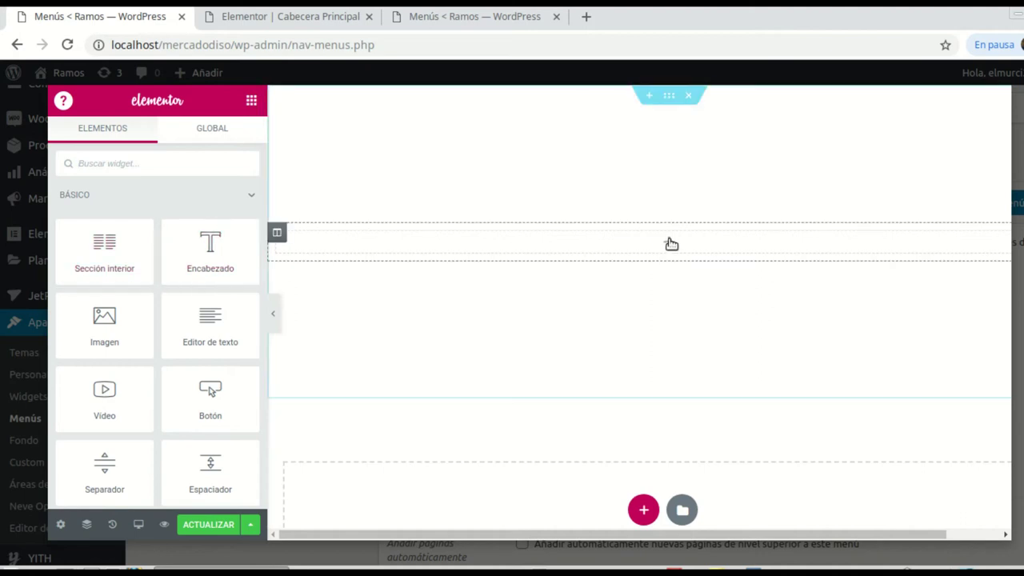
Step: Add a two-column inner section to the Servicios mega menu and make its left column 20% wide
left_click_drag(131, 242, 643, 248)
left_click(285, 240)
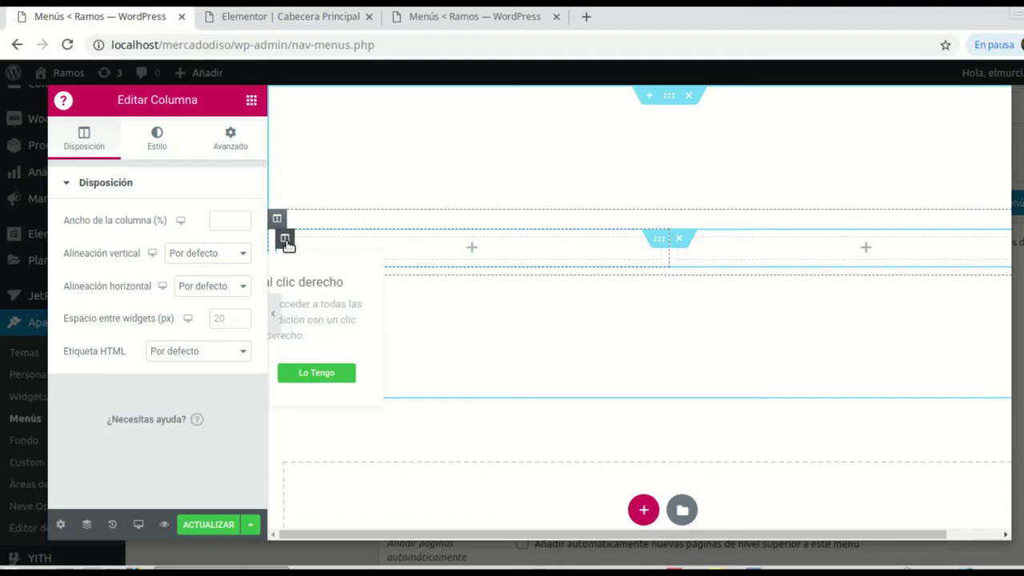
left_click(225, 224)
type("15")
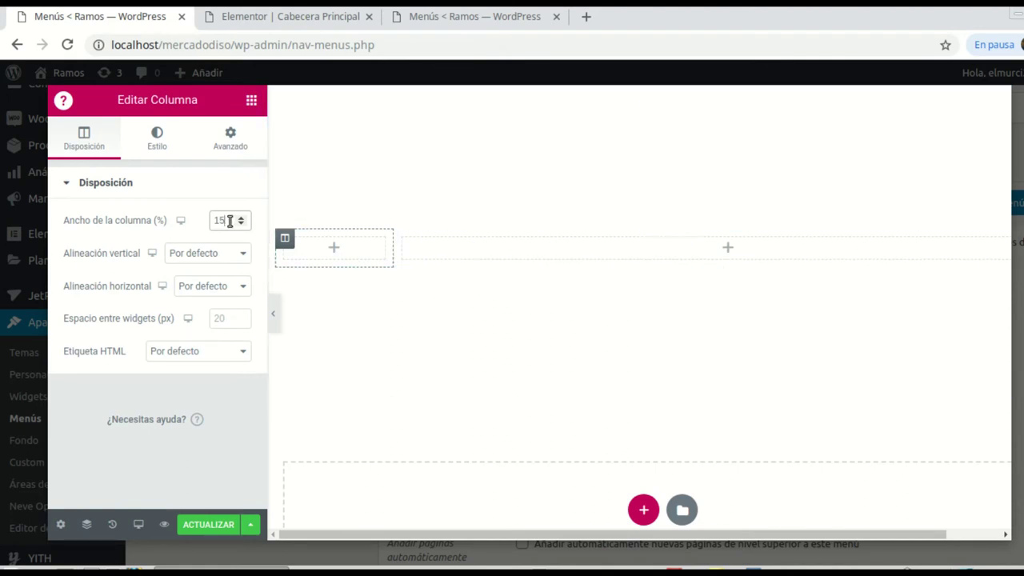
type("20")
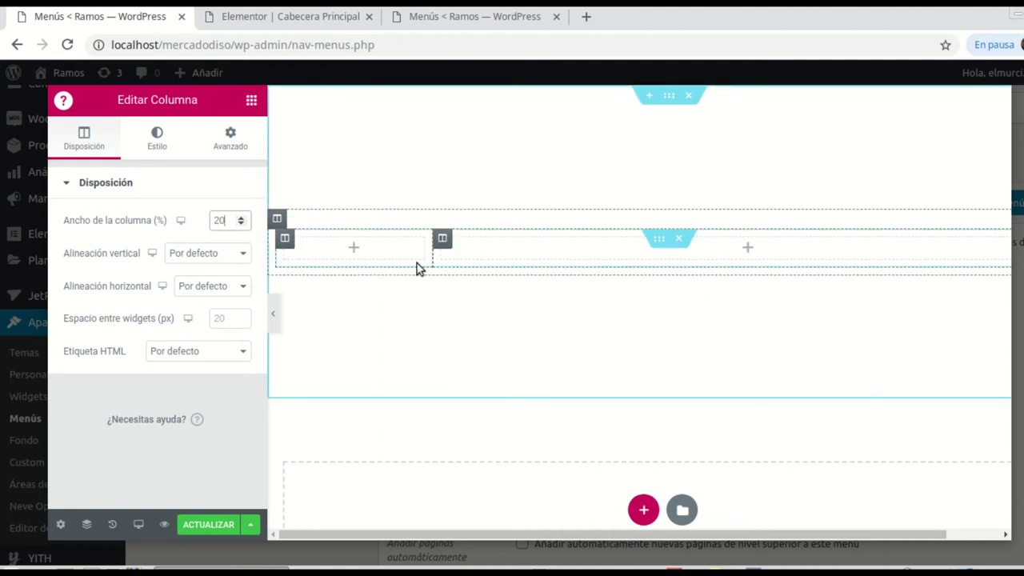
left_click(745, 251)
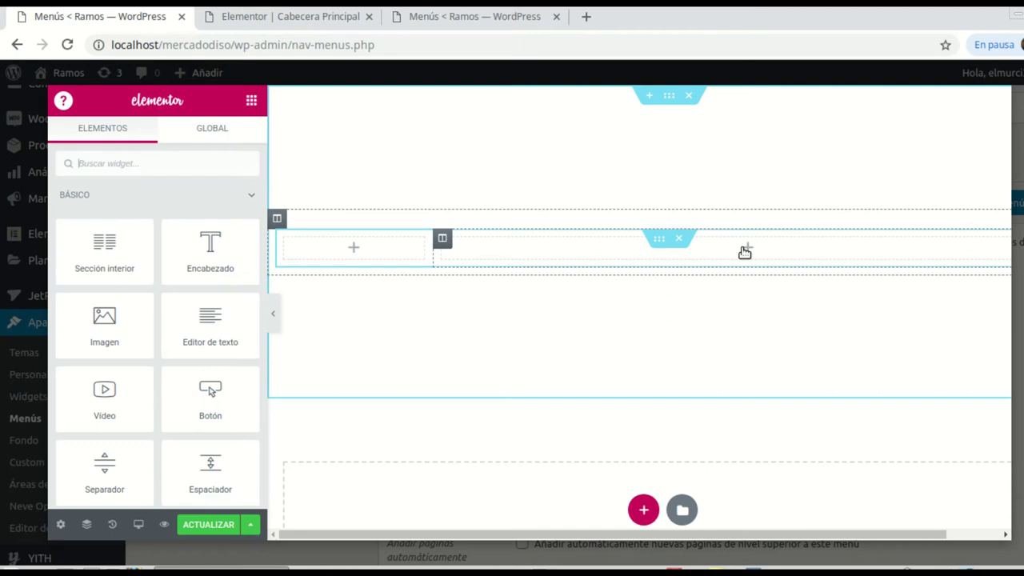
Step: Search 'menu' and drop a Nav Menu widget into the right column
left_click(149, 163)
type("men")
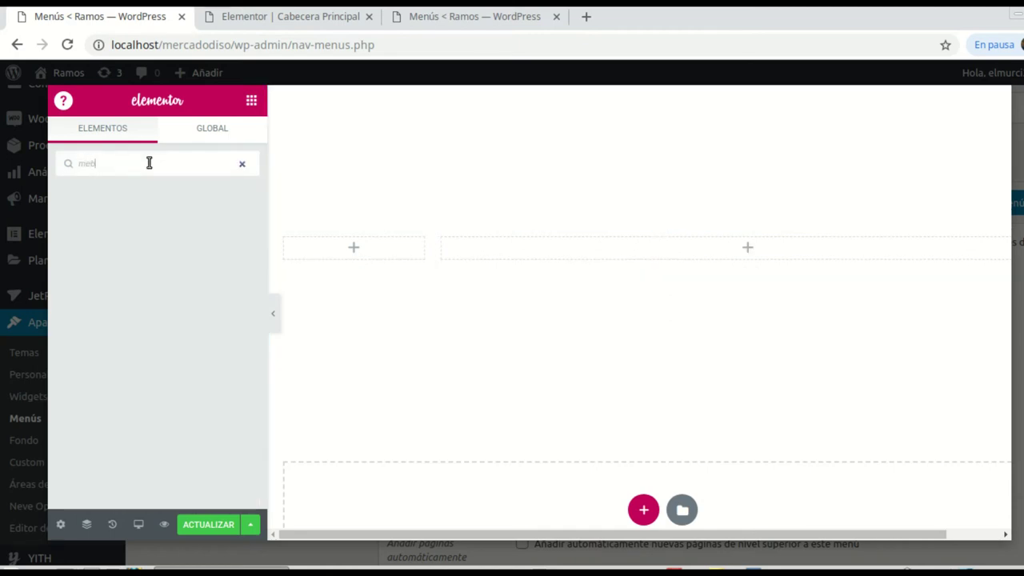
key("BackSpace")
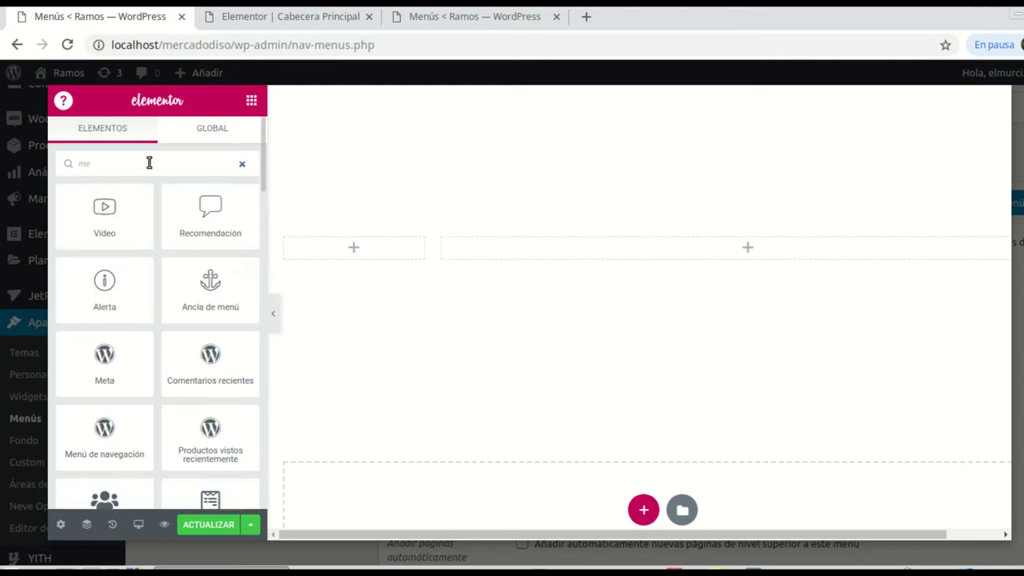
type("u")
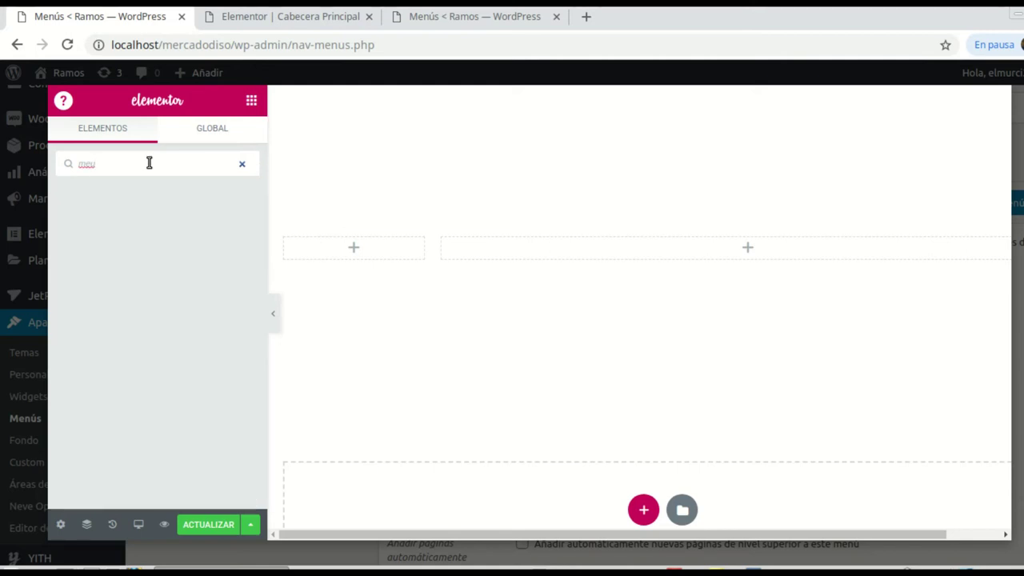
key("BackSpace")
type("nu")
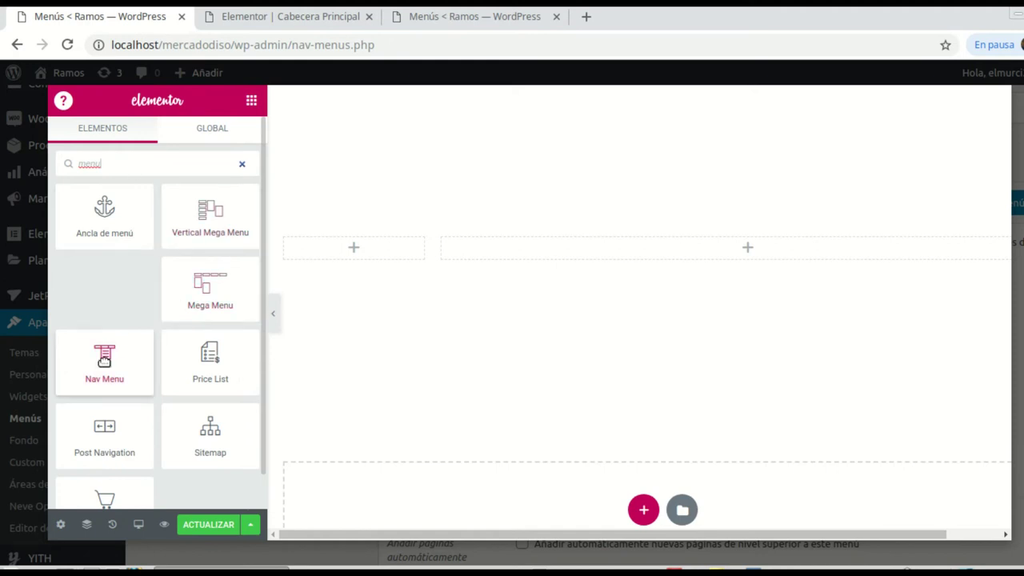
left_click_drag(110, 355, 747, 239)
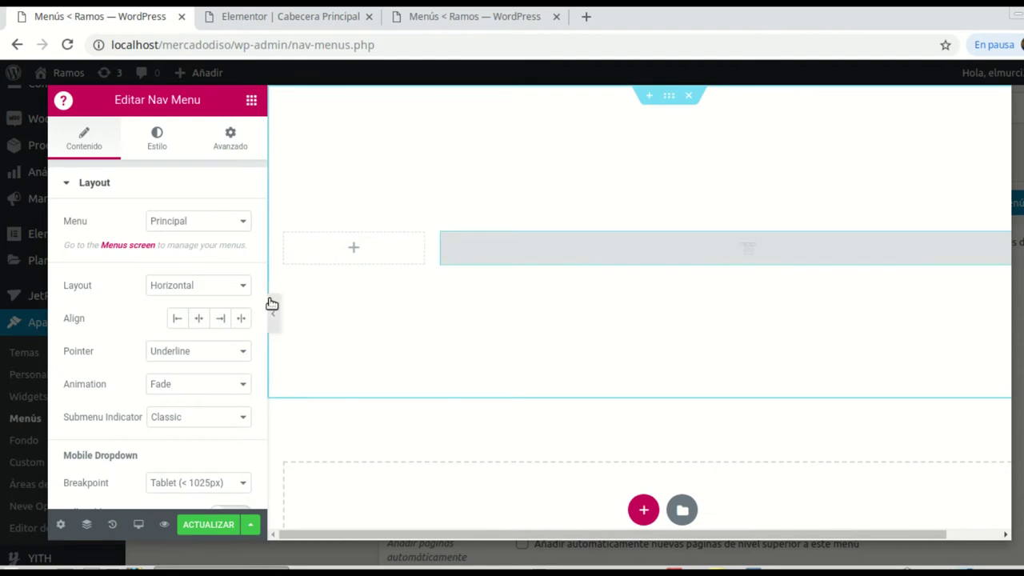
Step: Set the Nav Menu layout to Vertical and keep Principal as its menu
left_click(247, 221)
left_click(245, 221)
left_click(243, 220)
left_click(244, 222)
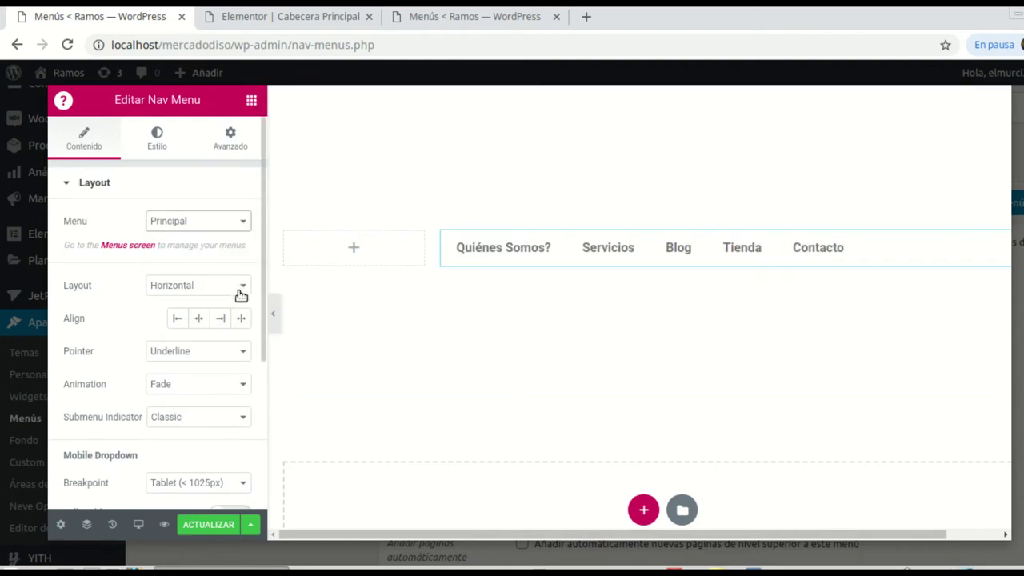
left_click(480, 247)
left_click(240, 287)
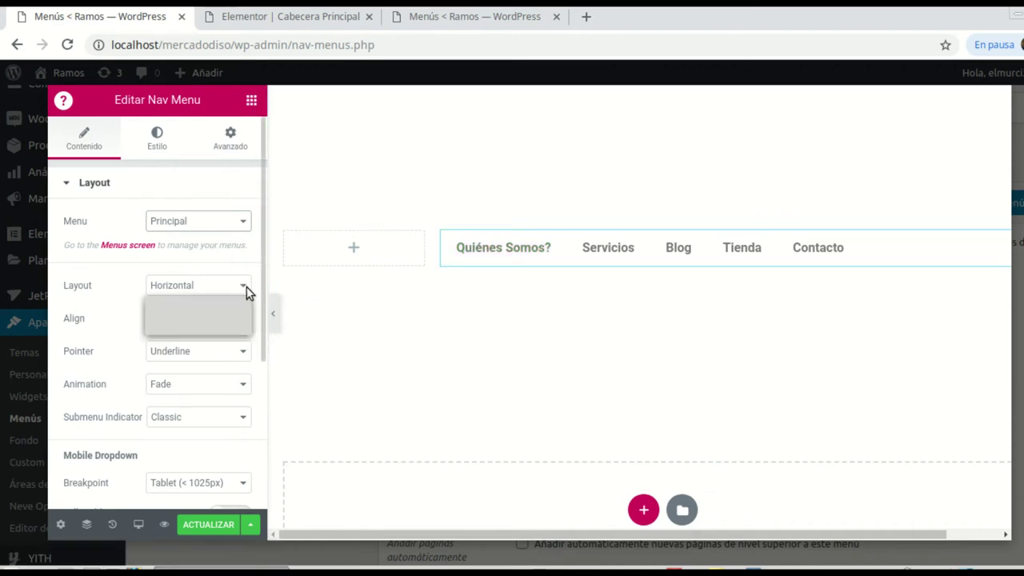
left_click(179, 313)
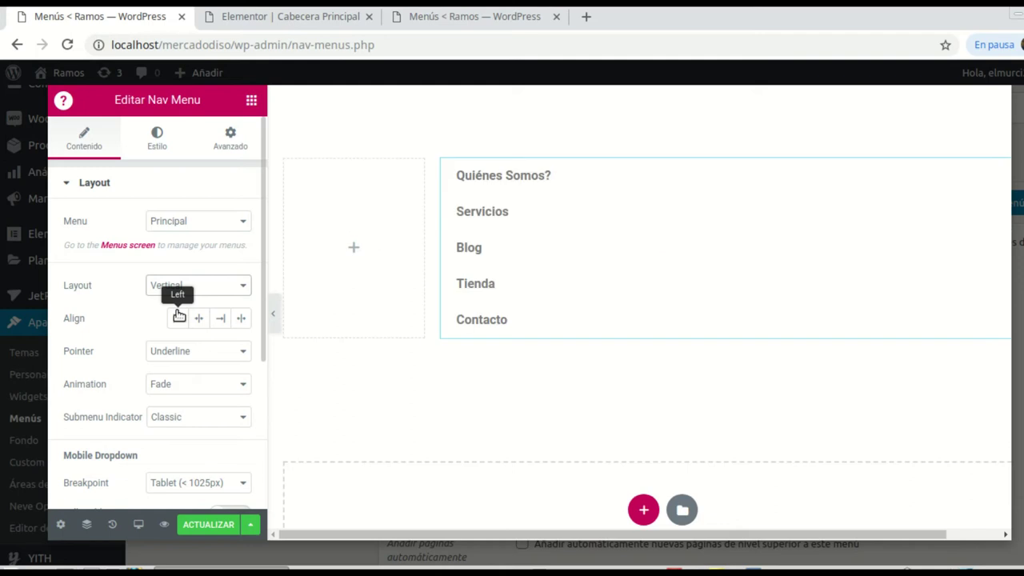
left_click(224, 224)
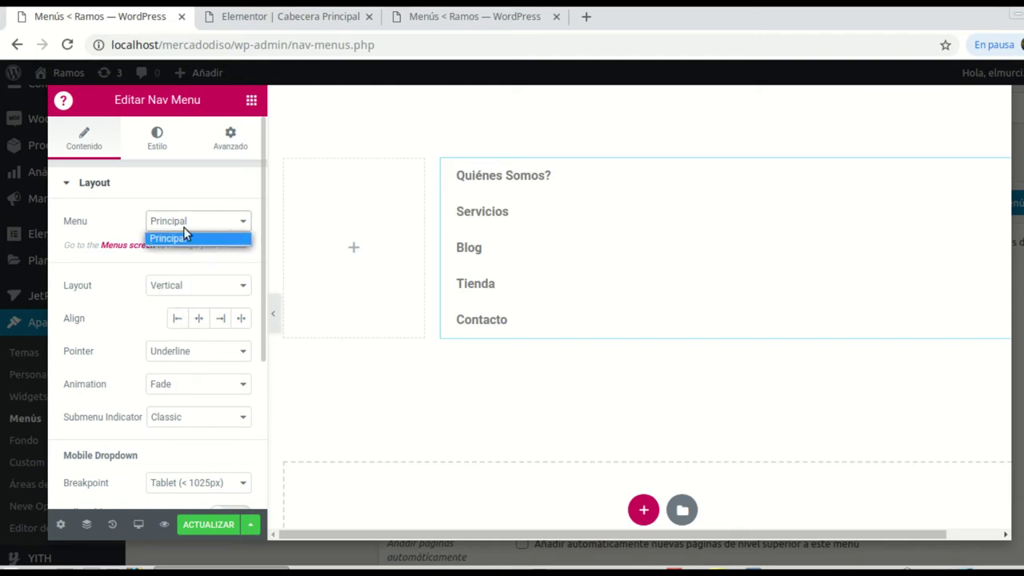
left_click(102, 228)
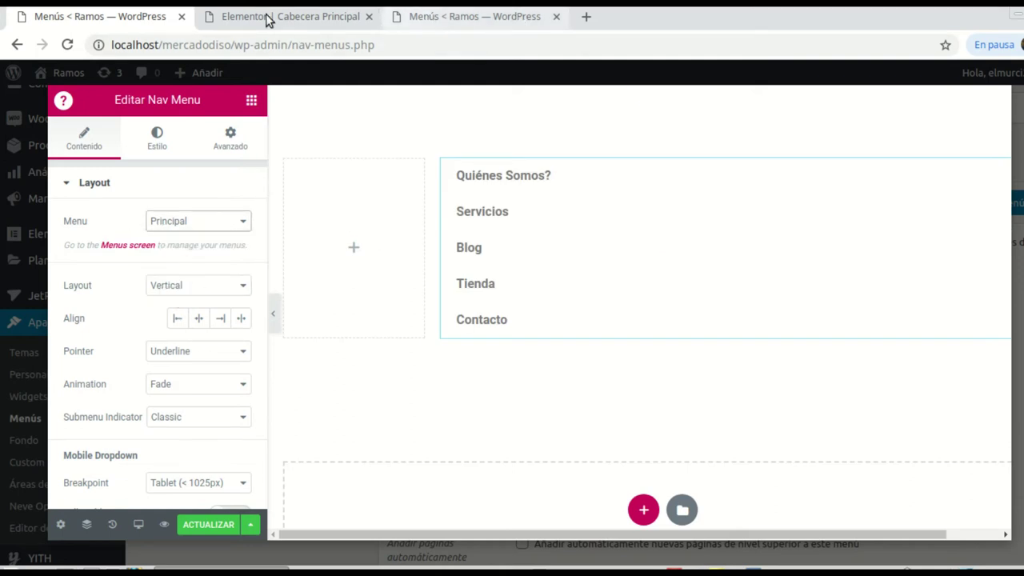
left_click(443, 24)
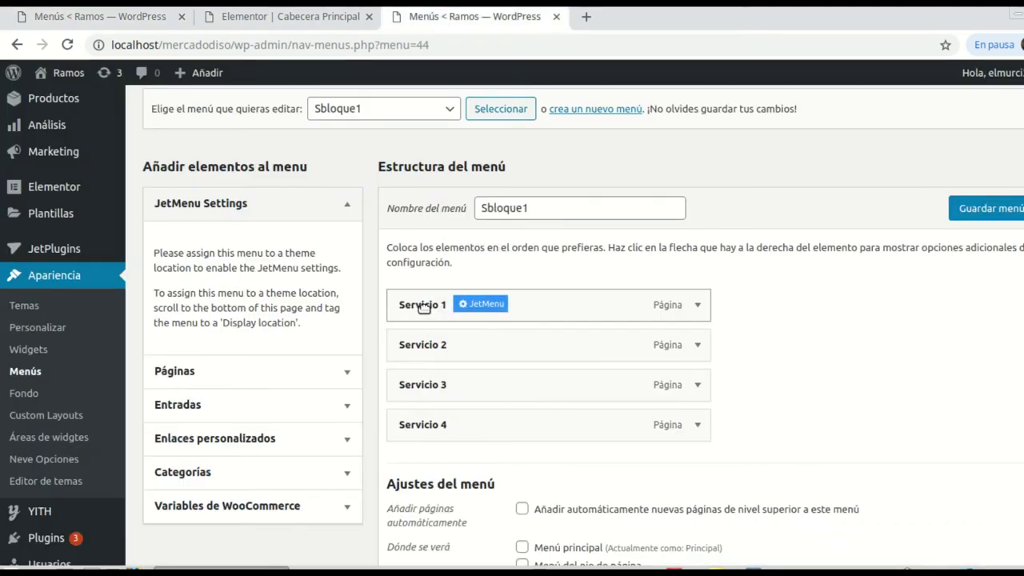
Step: Save the Sbloque1 menu and return to the mega menu editor
left_click(990, 212)
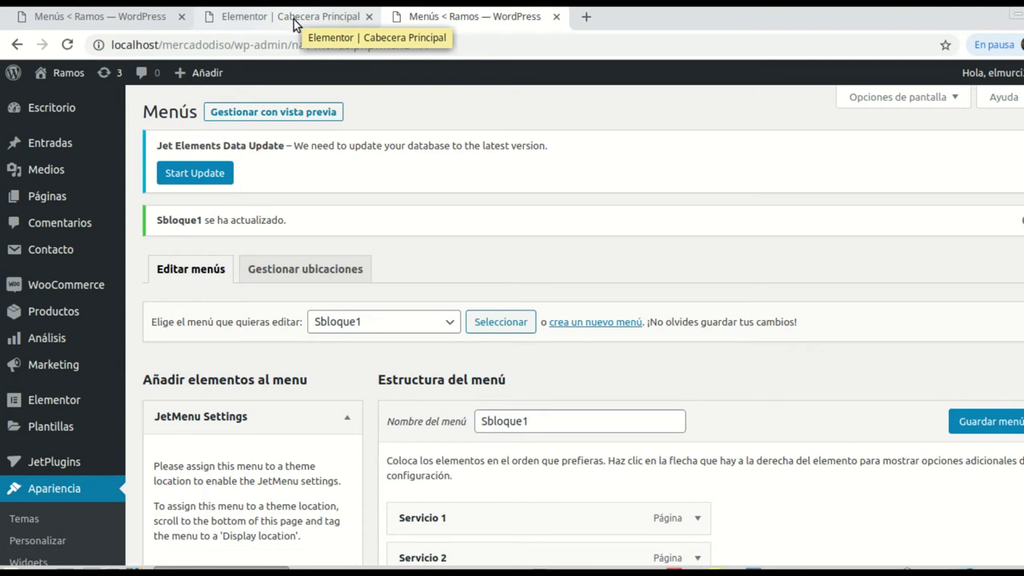
left_click(295, 24)
left_click(93, 25)
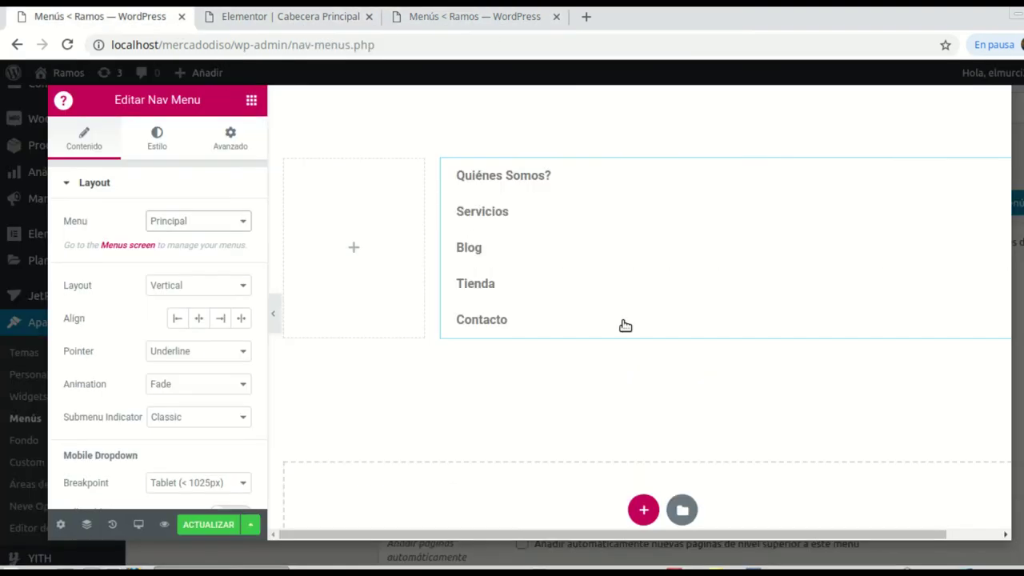
Step: Save the mega menu template with ACTUALIZAR and open the Nav Menu widget's menu list
left_click(67, 45)
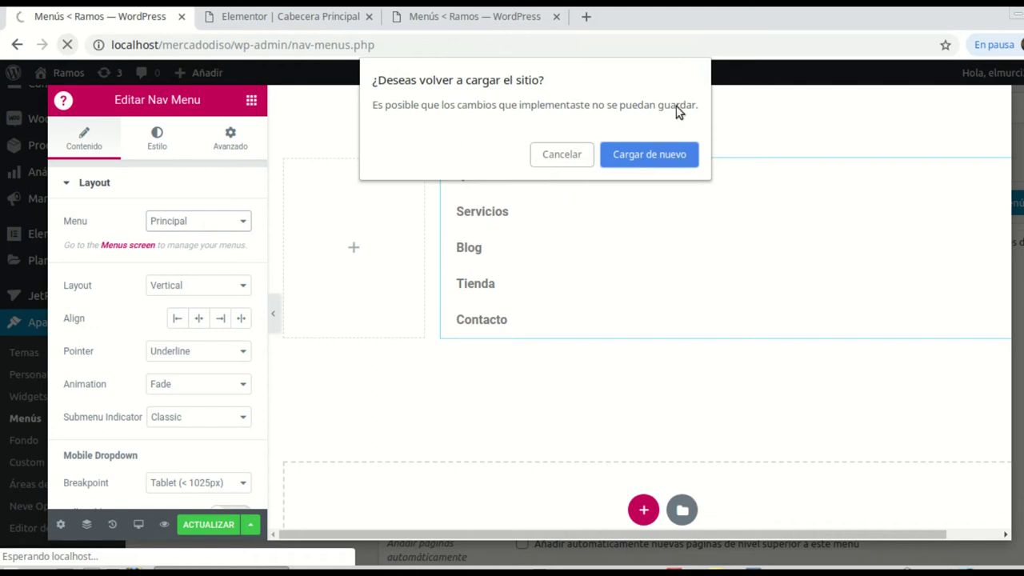
left_click(560, 156)
left_click(208, 524)
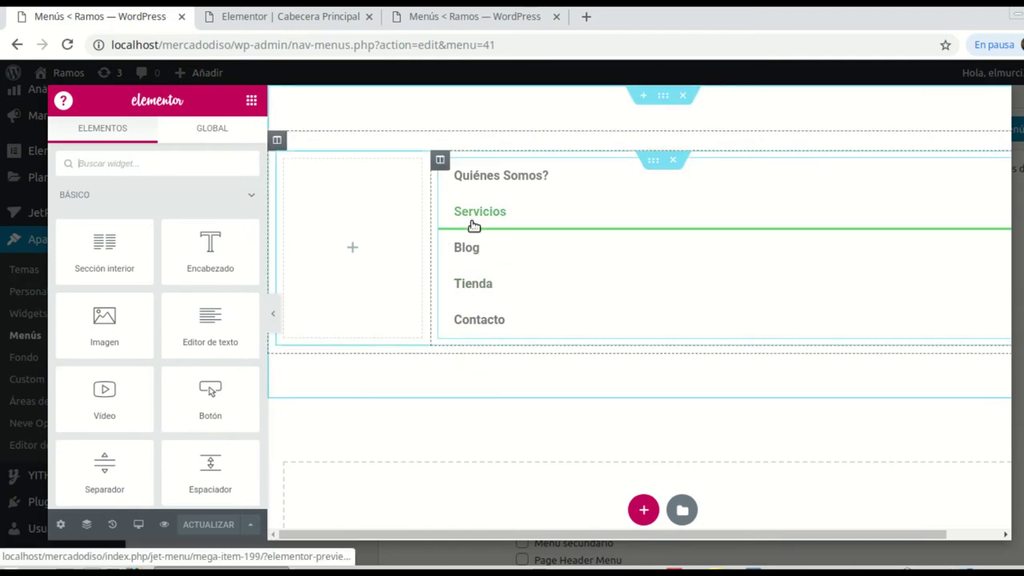
left_click(473, 226)
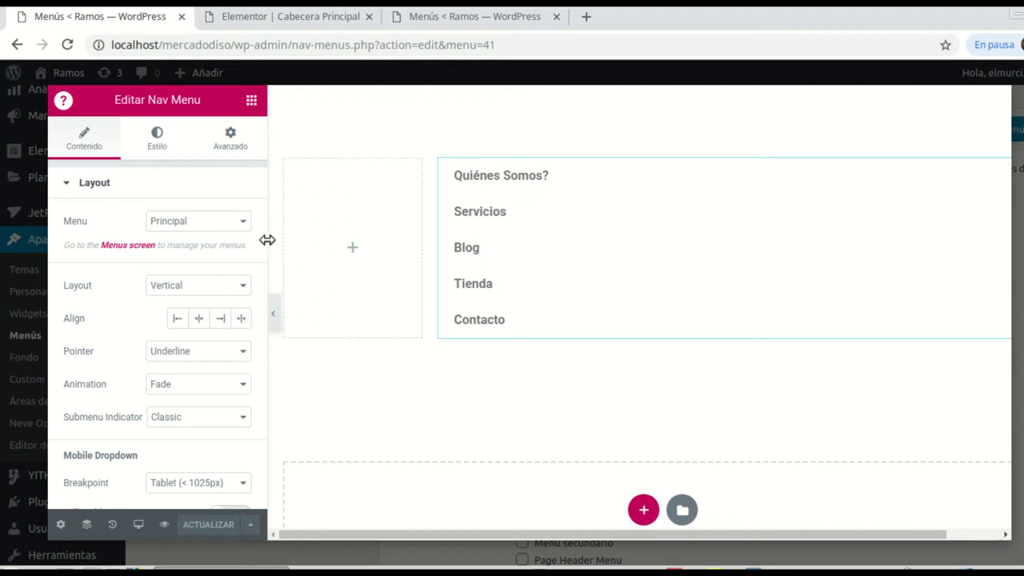
left_click(238, 228)
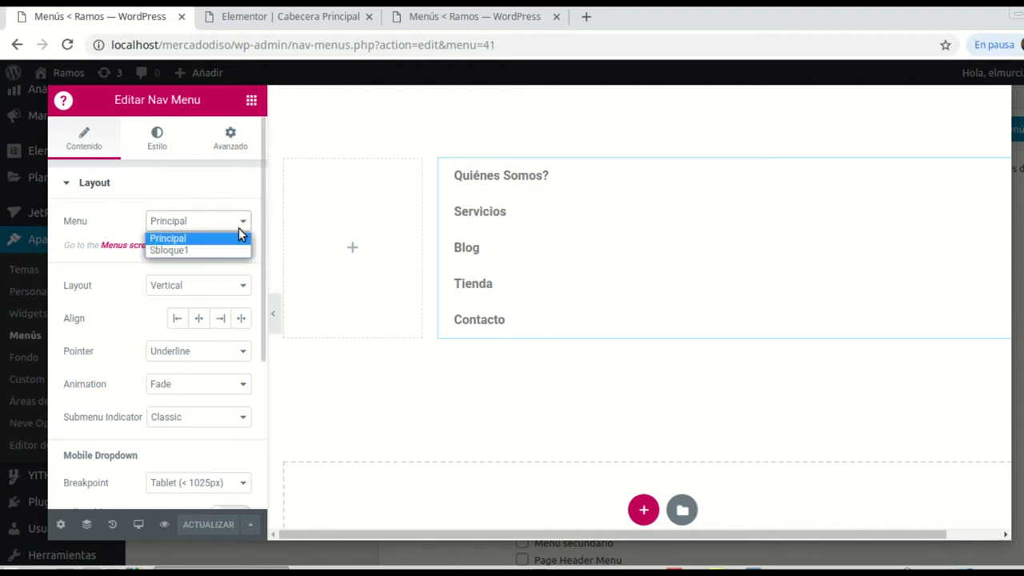
Step: Choose Sbloque1 as the Nav Menu's menu, listing Servicio 1 to Servicio 4
left_click(162, 251)
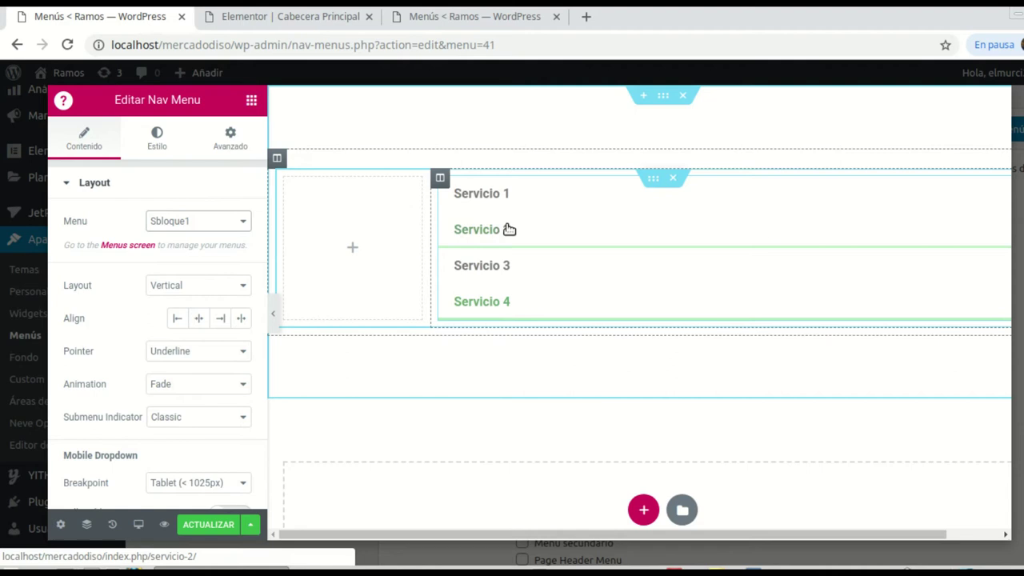
Step: Duplicate the Servicio menu column twice to get three menu columns
right_click(439, 177)
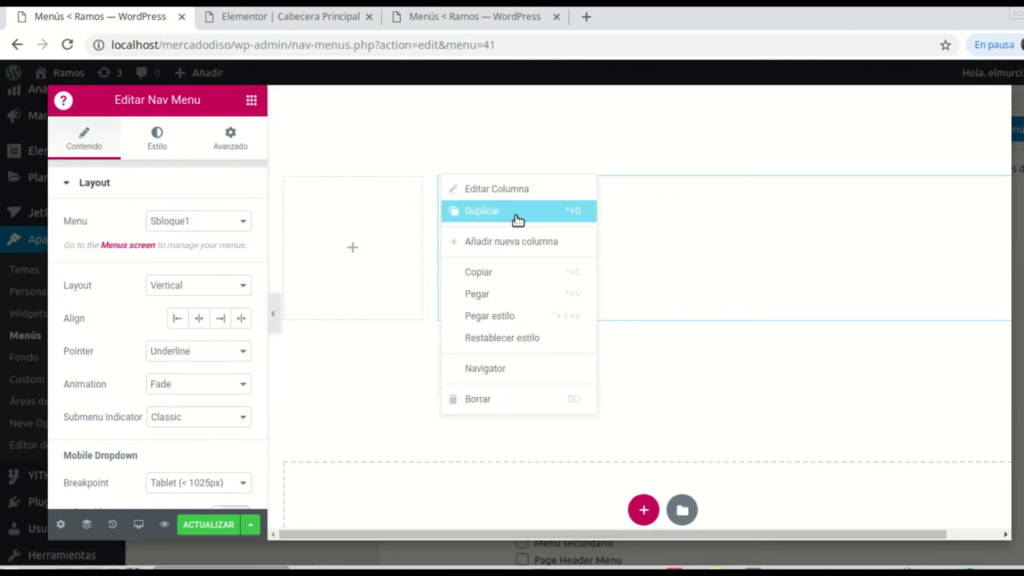
left_click(515, 212)
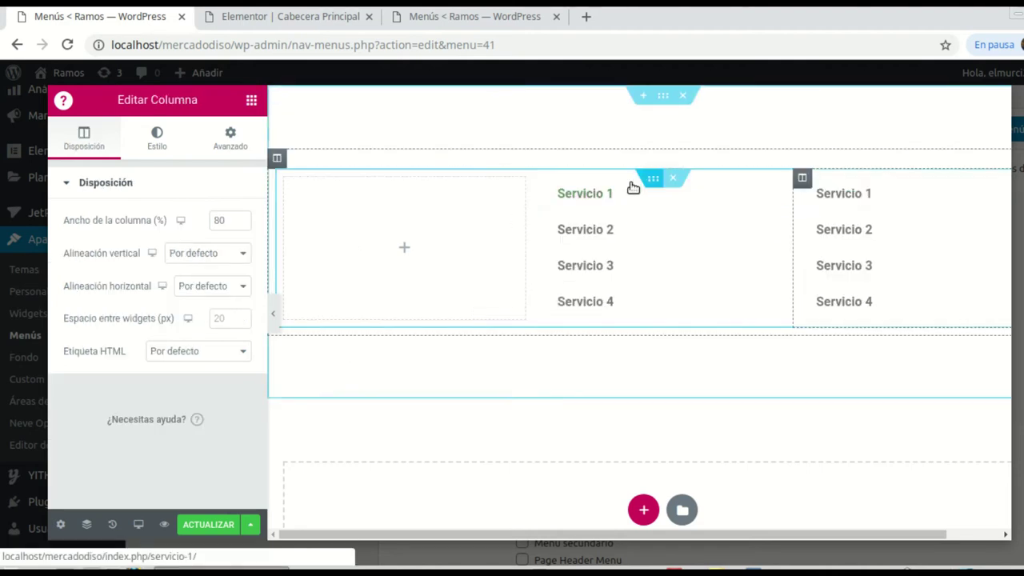
right_click(542, 179)
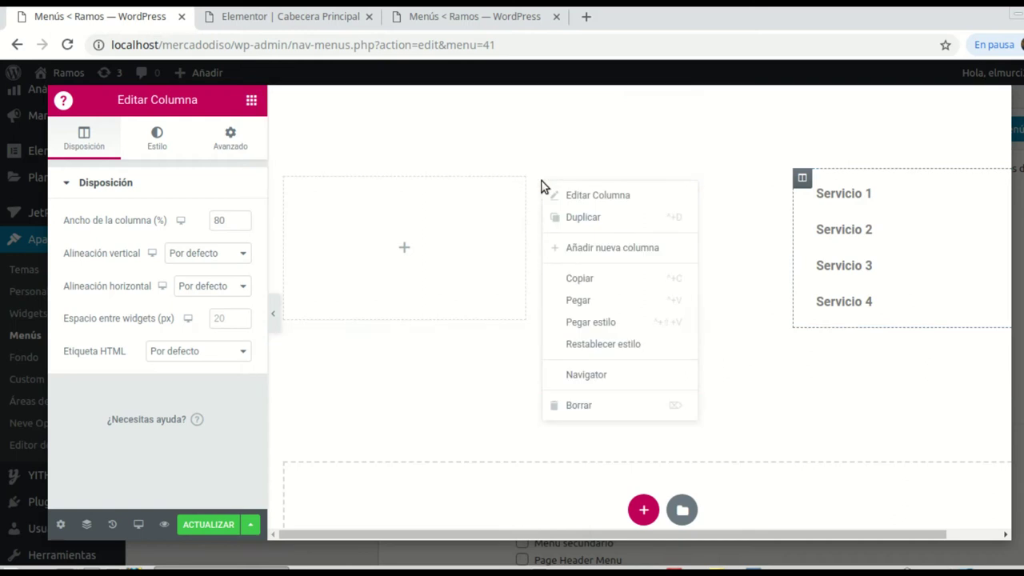
left_click(584, 223)
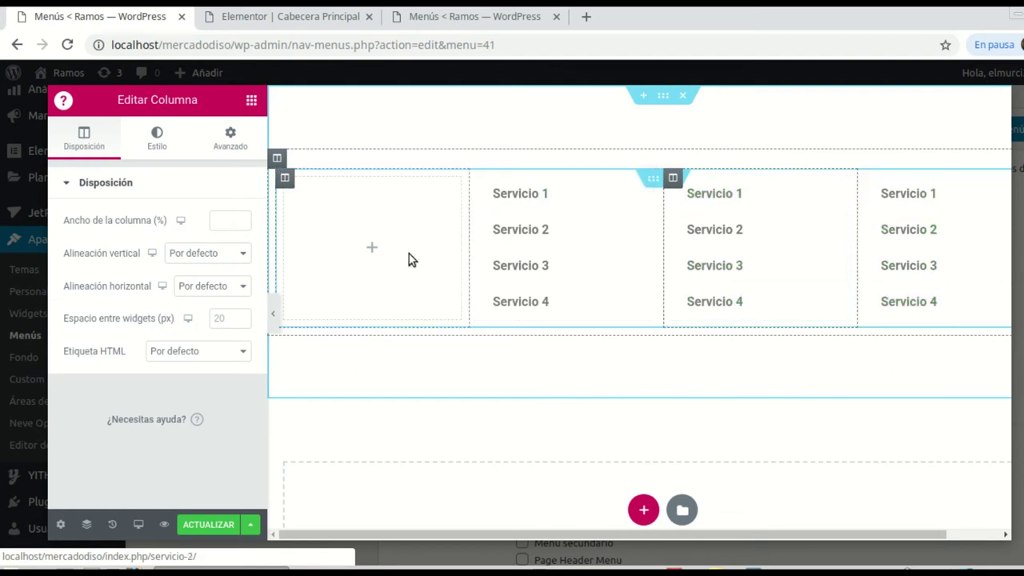
Step: Set the empty left column's width to 20%
left_click(284, 178)
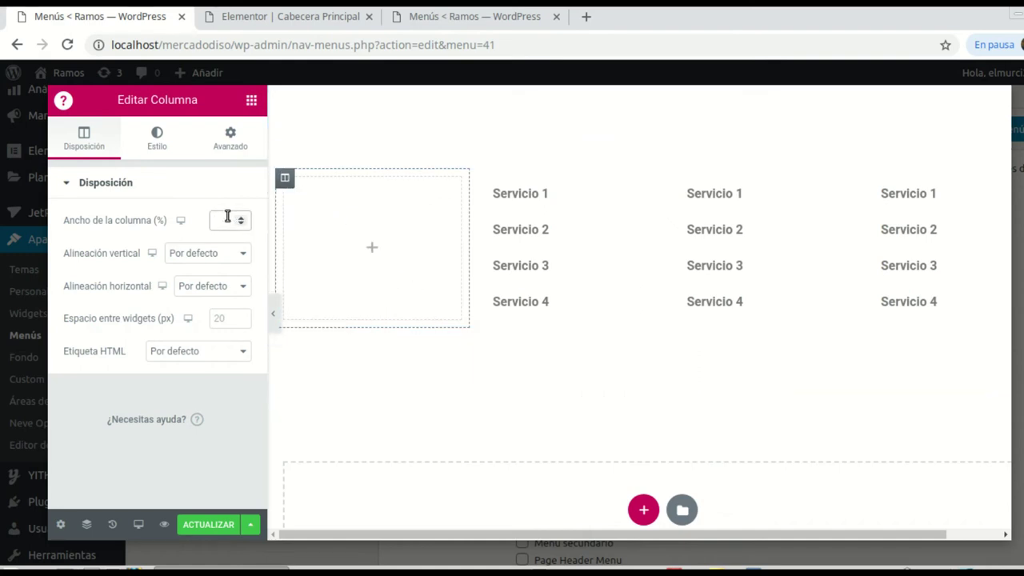
type("20")
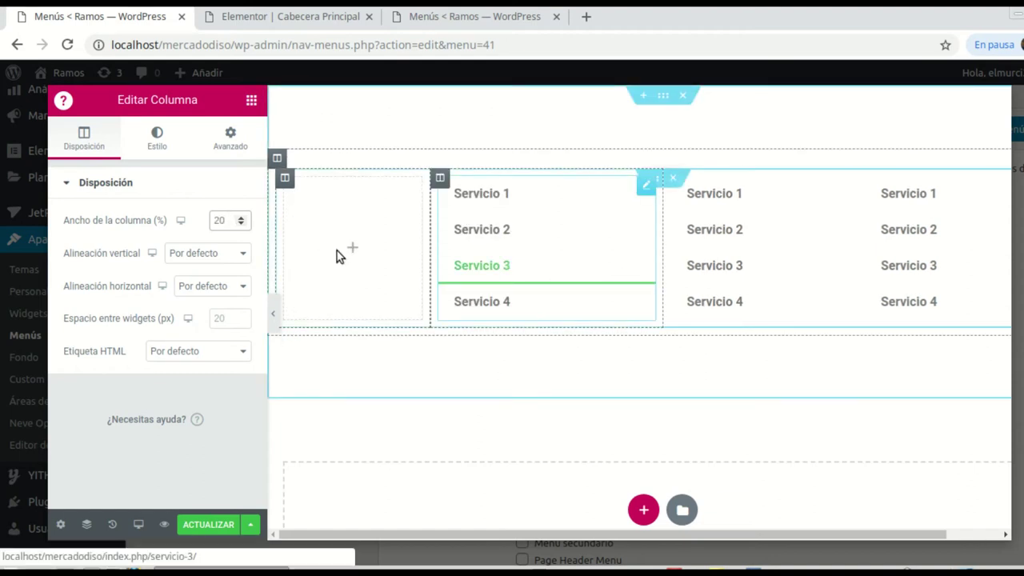
left_click(352, 247)
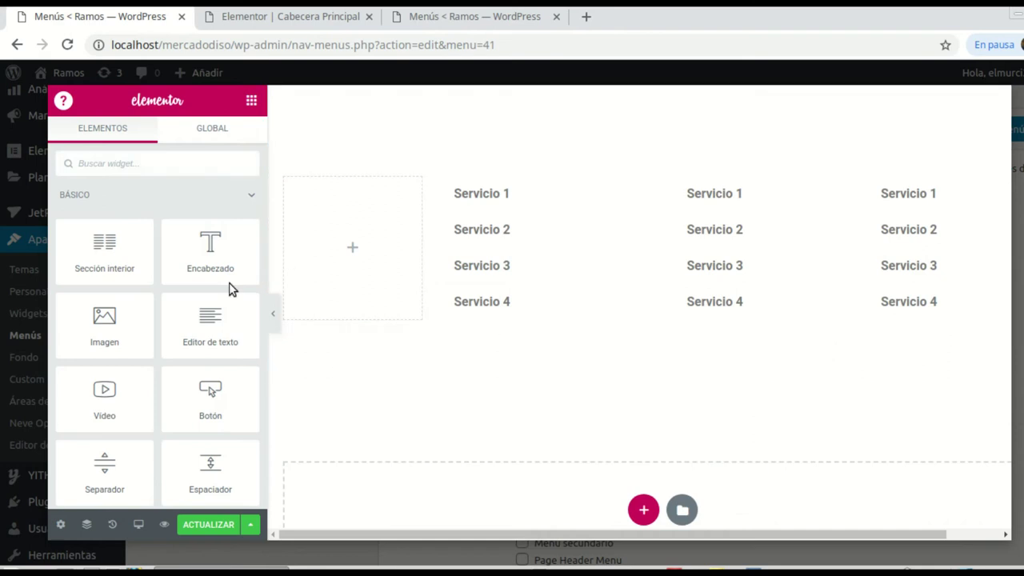
Step: Add an Icon widget to the left column and insert the Service icon
left_click(104, 163)
type("ico")
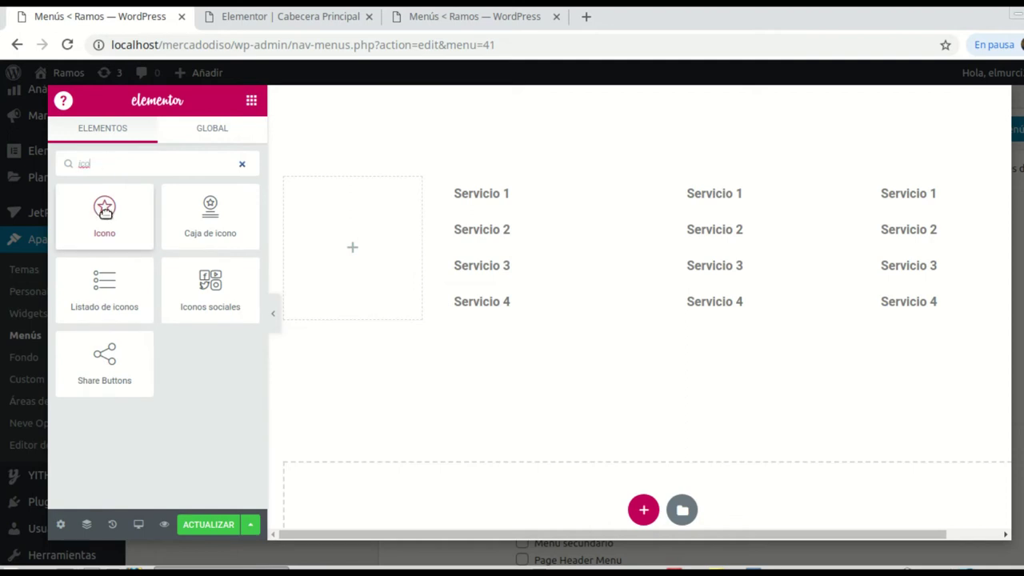
left_click_drag(316, 246, 342, 240)
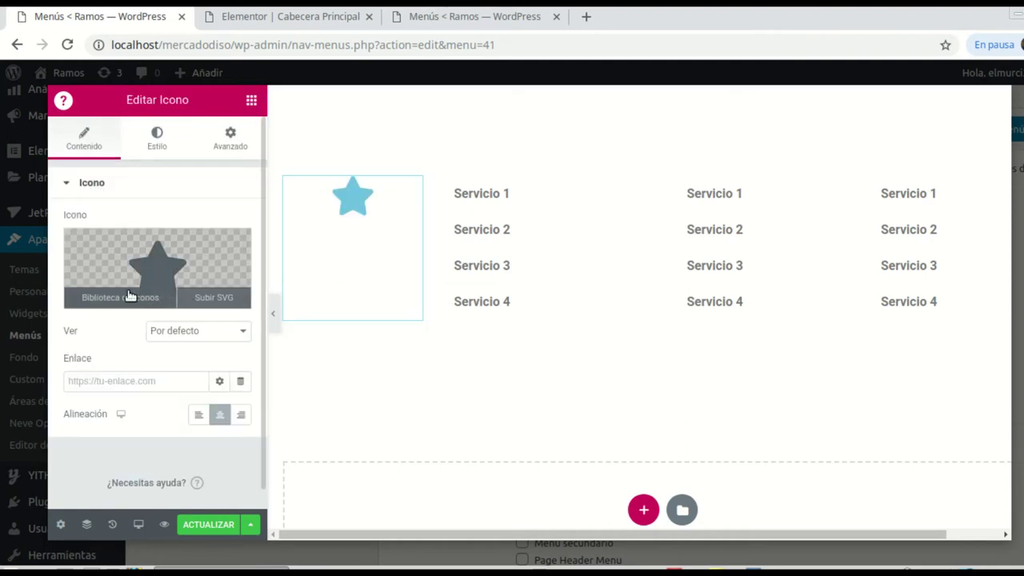
left_click(157, 265)
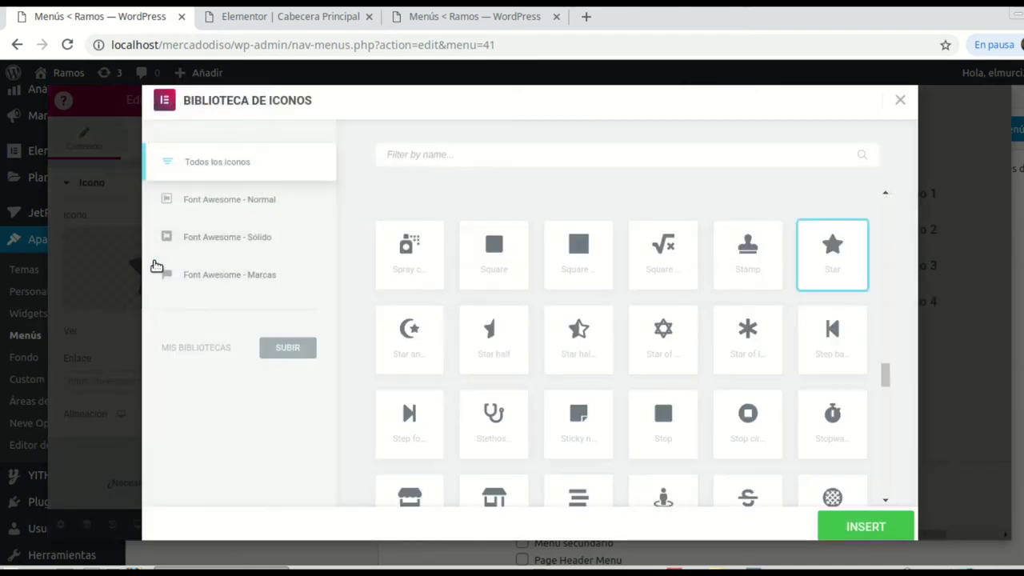
type("se")
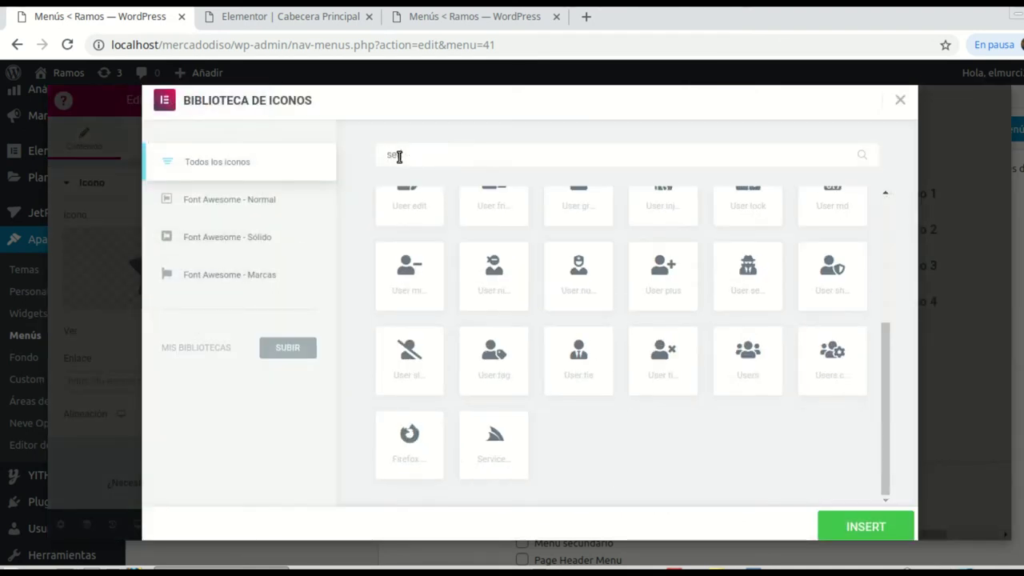
type("rvi")
left_click(419, 260)
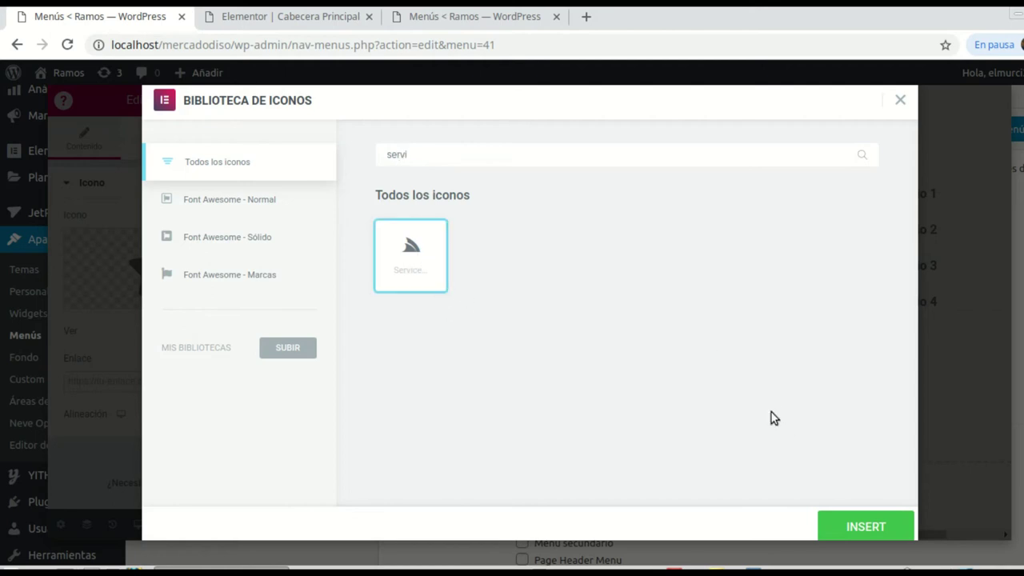
left_click(843, 520)
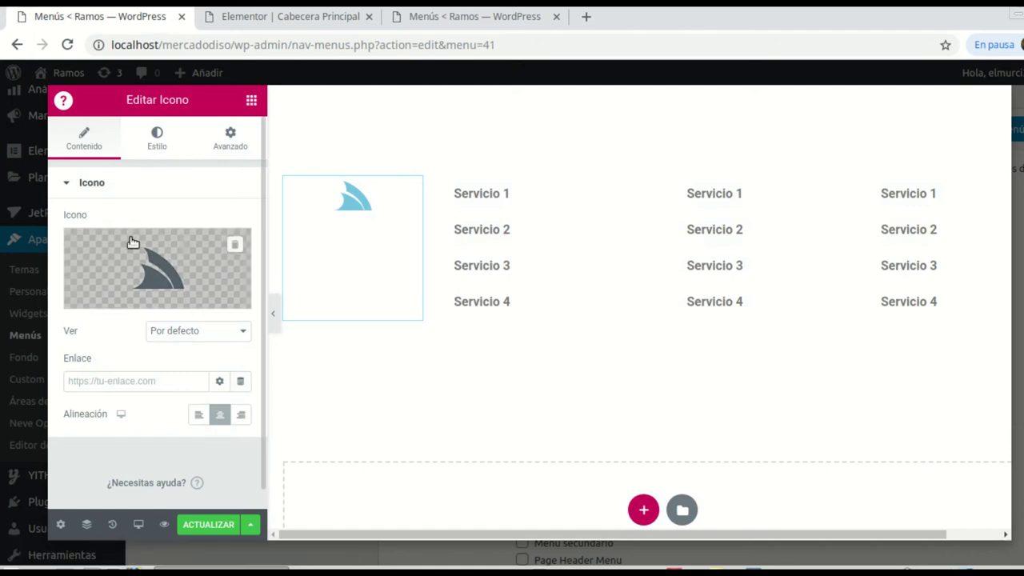
Step: Give the icon a top padding of 11 and enlarge it to size 116
left_click(232, 140)
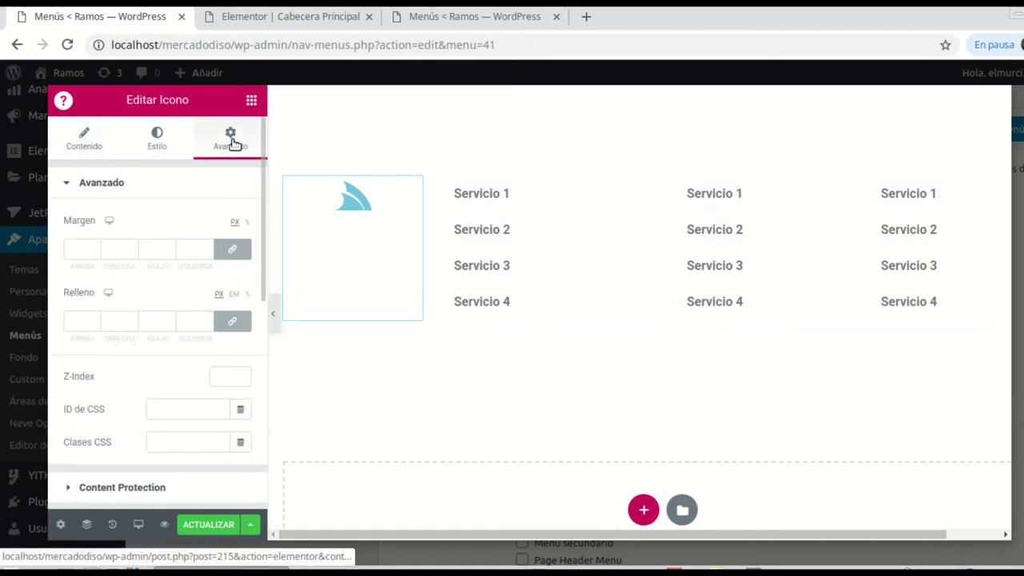
left_click(96, 323)
type("11")
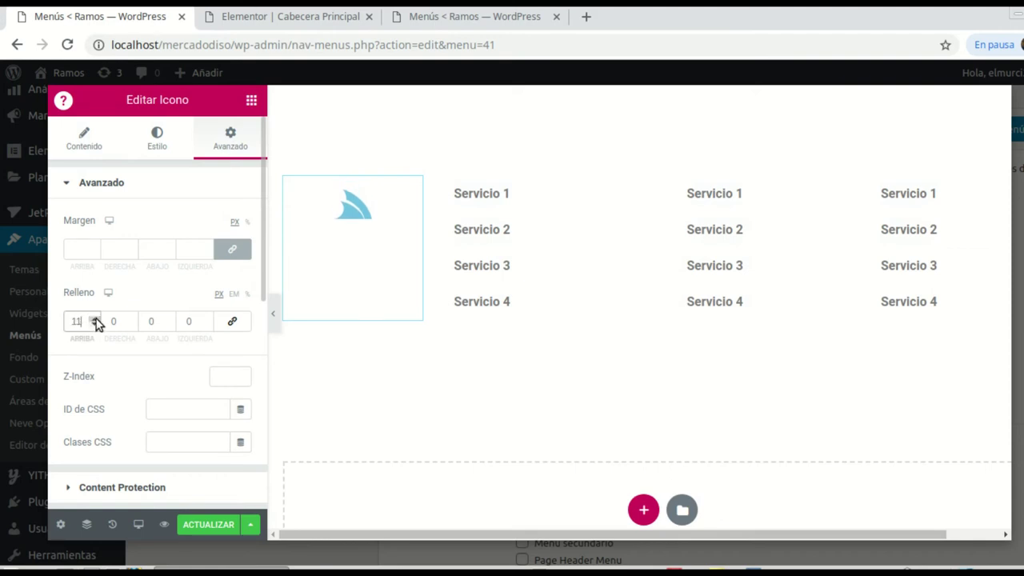
left_click(160, 152)
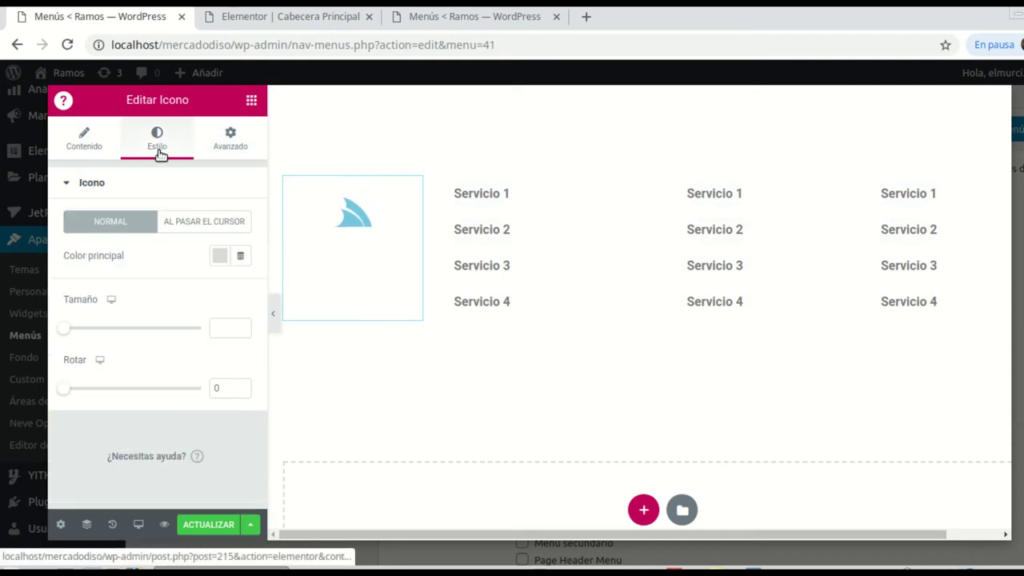
left_click(83, 138)
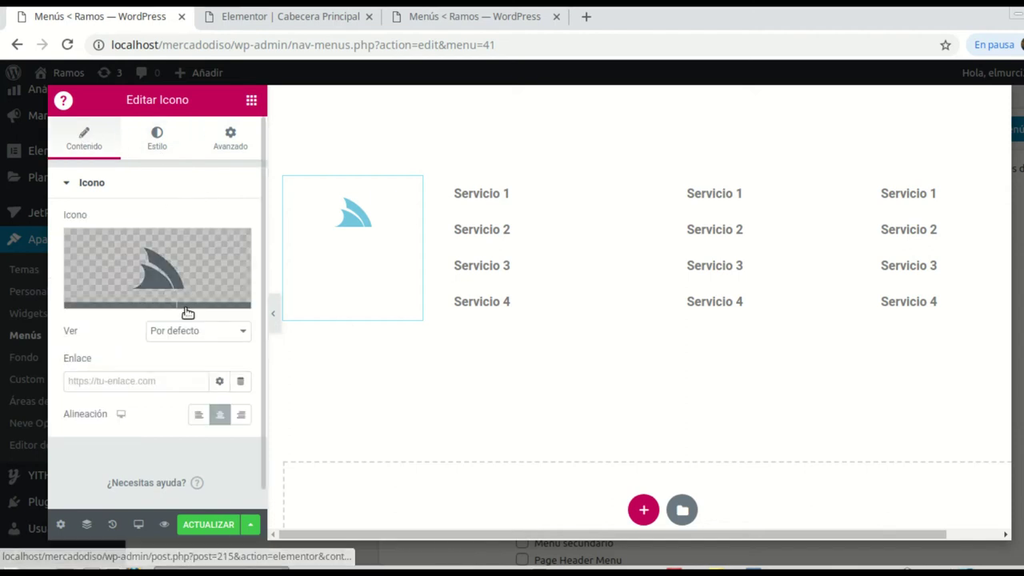
left_click(159, 156)
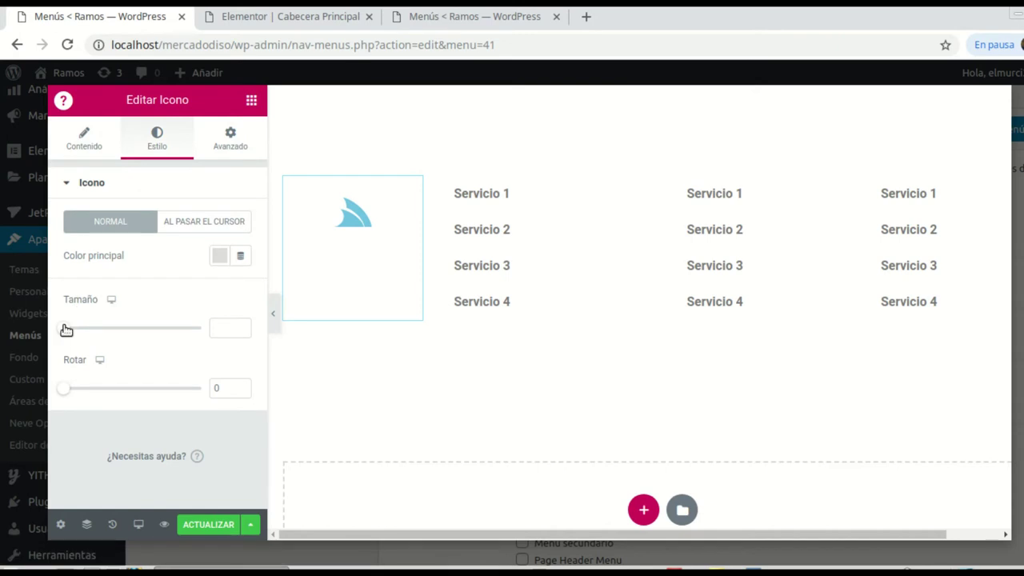
left_click_drag(71, 330, 117, 325)
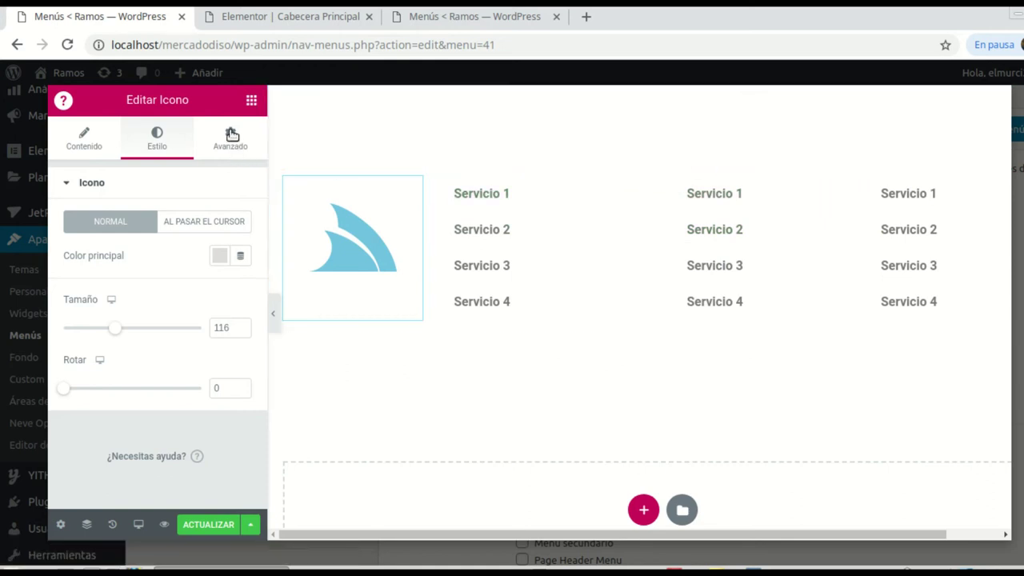
left_click(252, 102)
left_click_drag(210, 250, 656, 160)
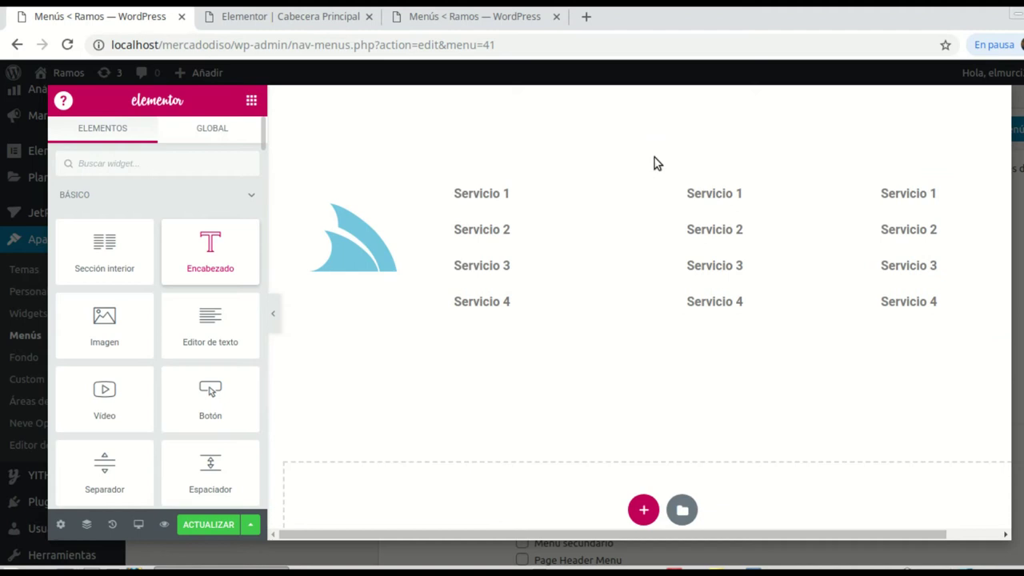
Step: Add a heading above the service columns reading 'Nuestros Sevicios', centred
left_click_drag(212, 242, 649, 175)
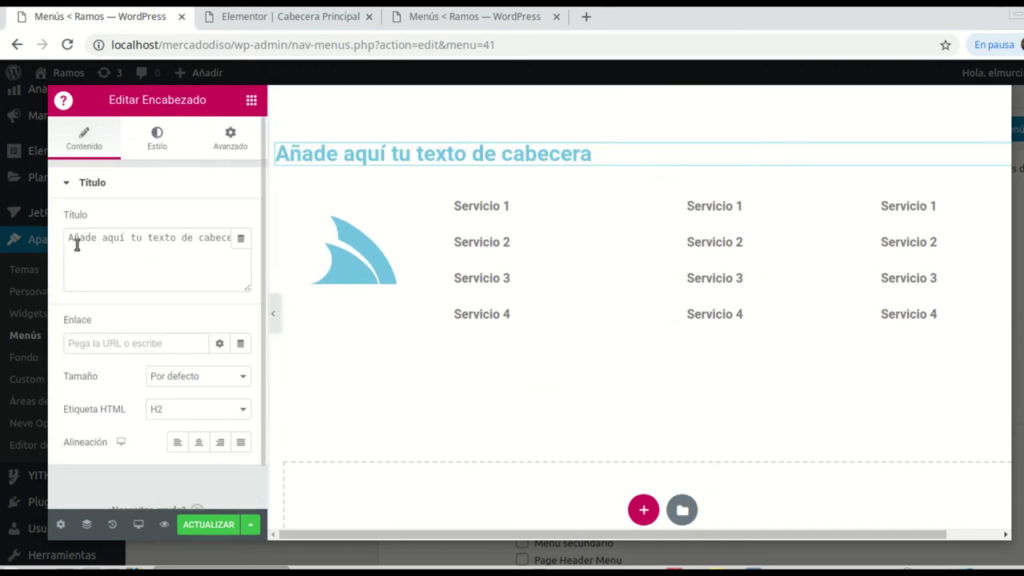
left_click_drag(68, 237, 251, 251)
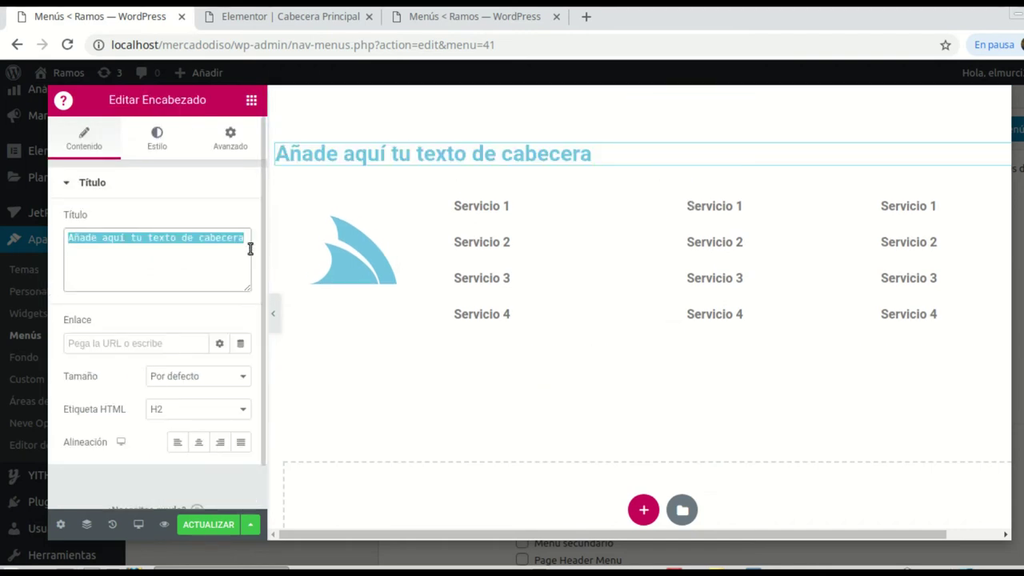
type("Nuestros")
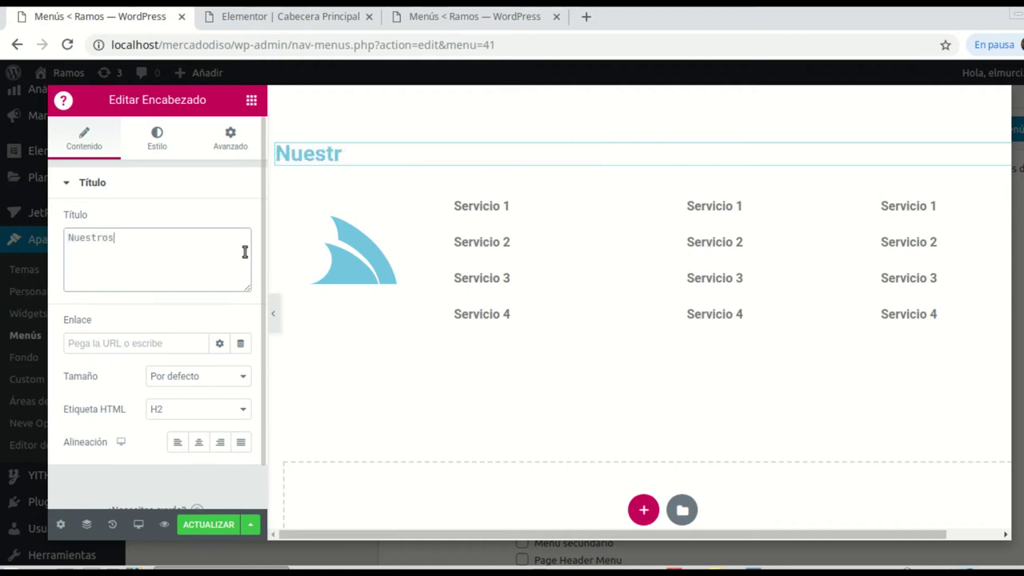
type(" Sevicios")
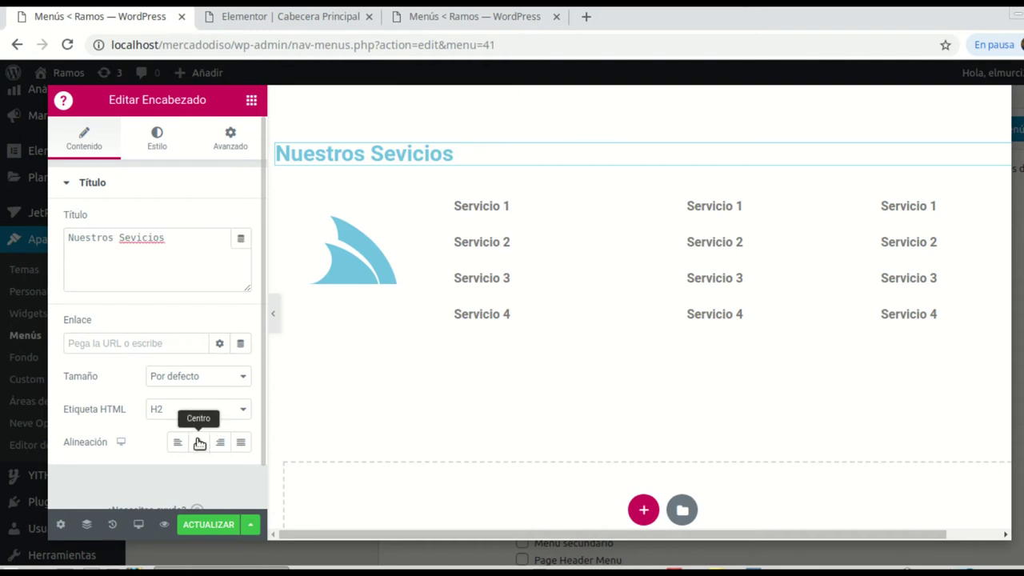
left_click(198, 441)
Step: Make the heading text black and uppercase
left_click(158, 141)
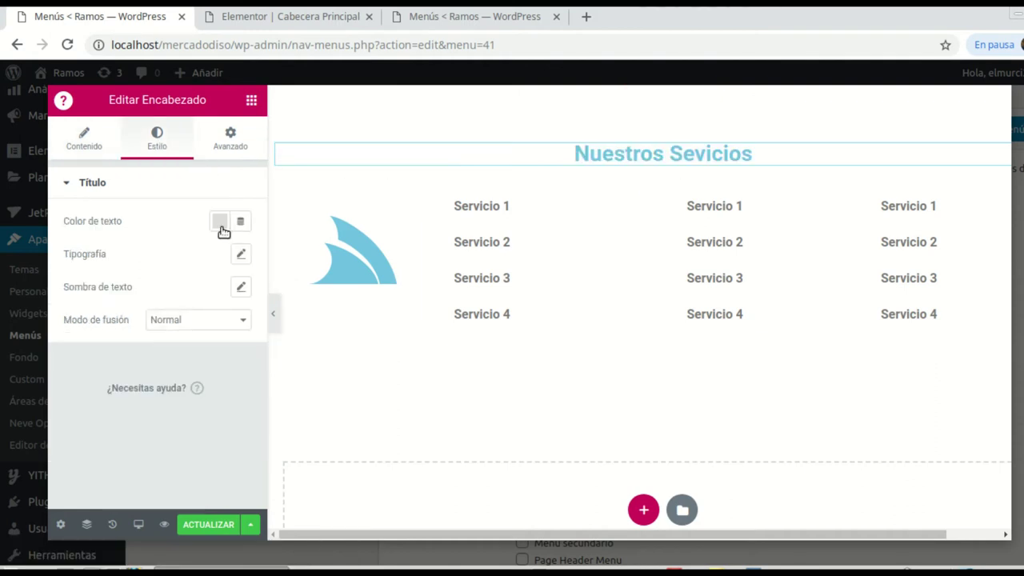
left_click(220, 224)
left_click(267, 268)
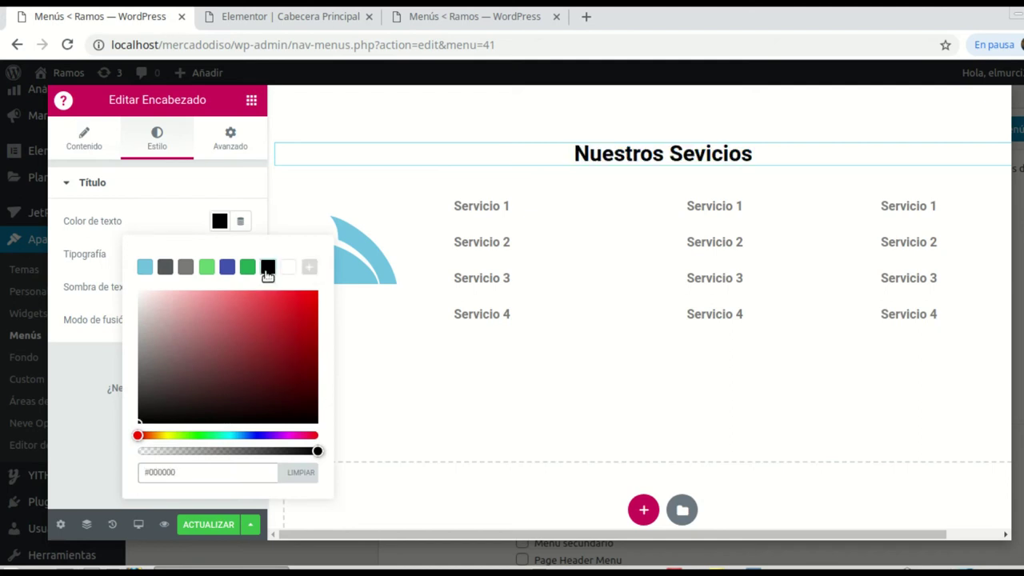
left_click(98, 261)
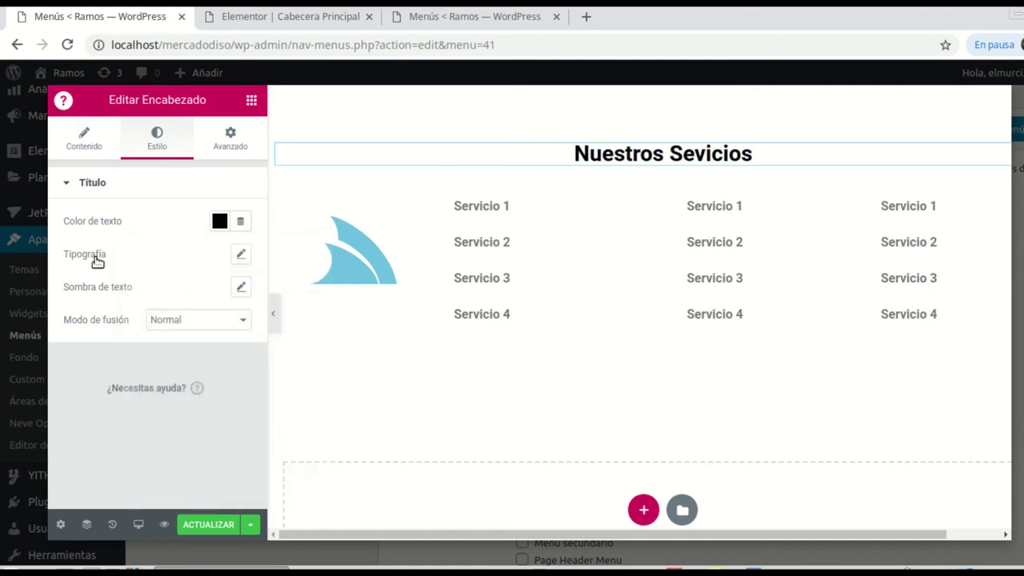
left_click(241, 256)
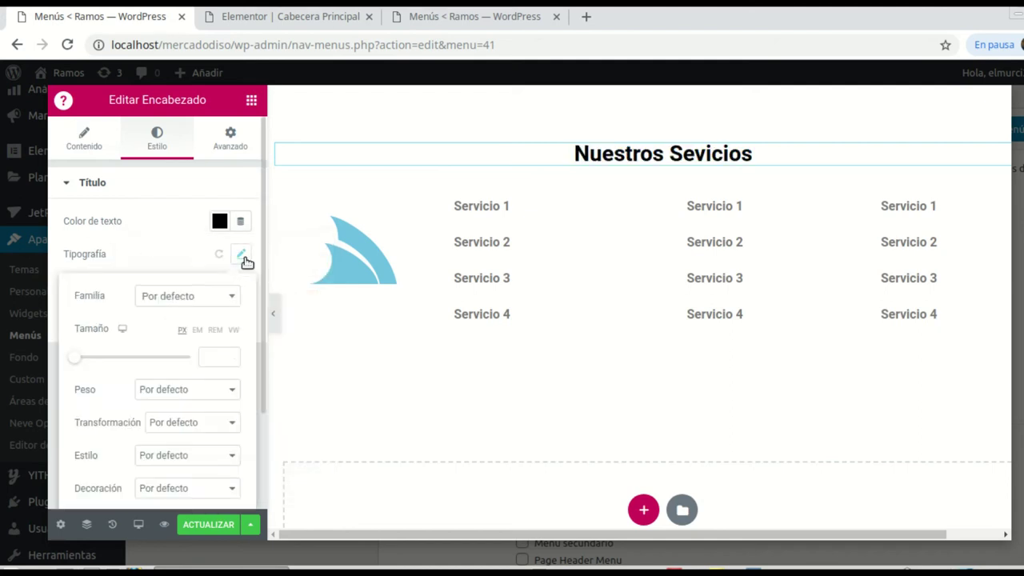
left_click(229, 428)
left_click(195, 453)
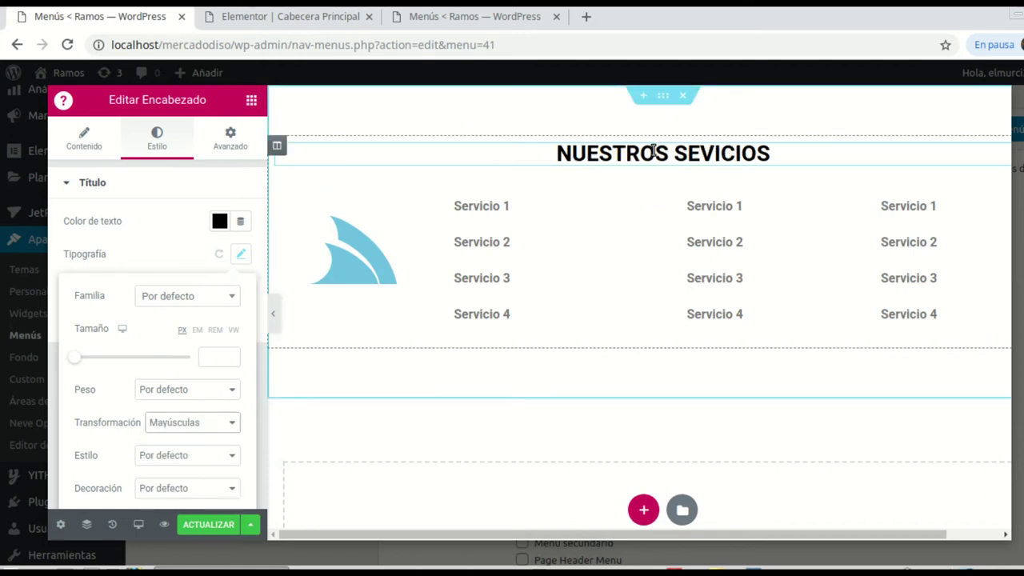
Step: Insert a 30 px spacer above the heading and save the mega menu
left_click(244, 104)
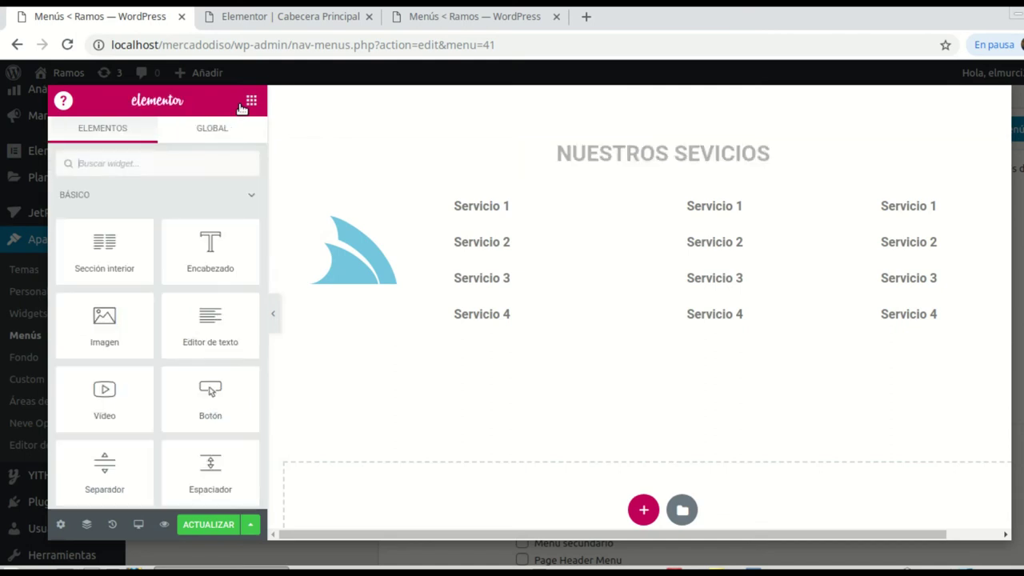
left_click_drag(210, 468, 689, 151)
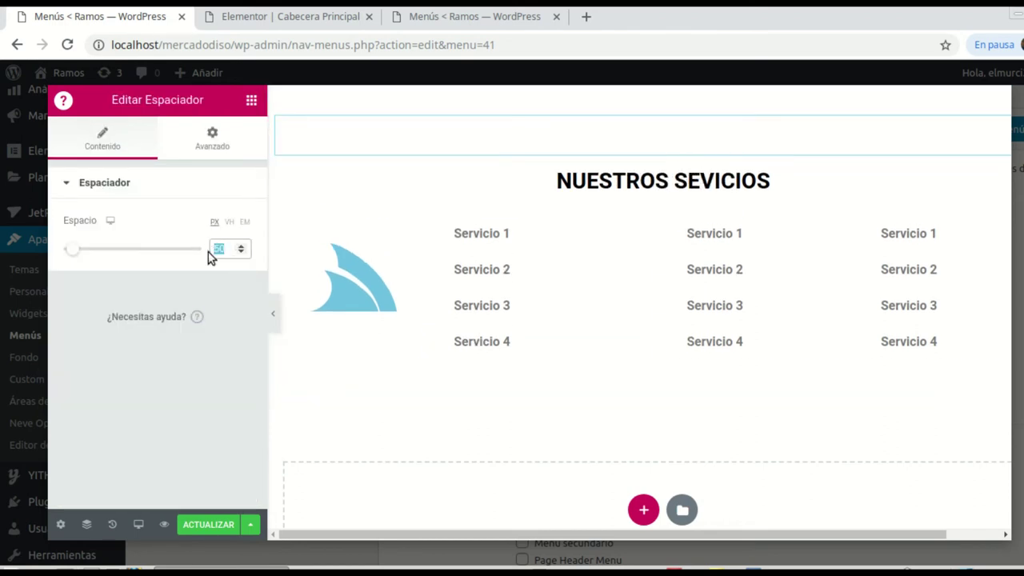
type("30")
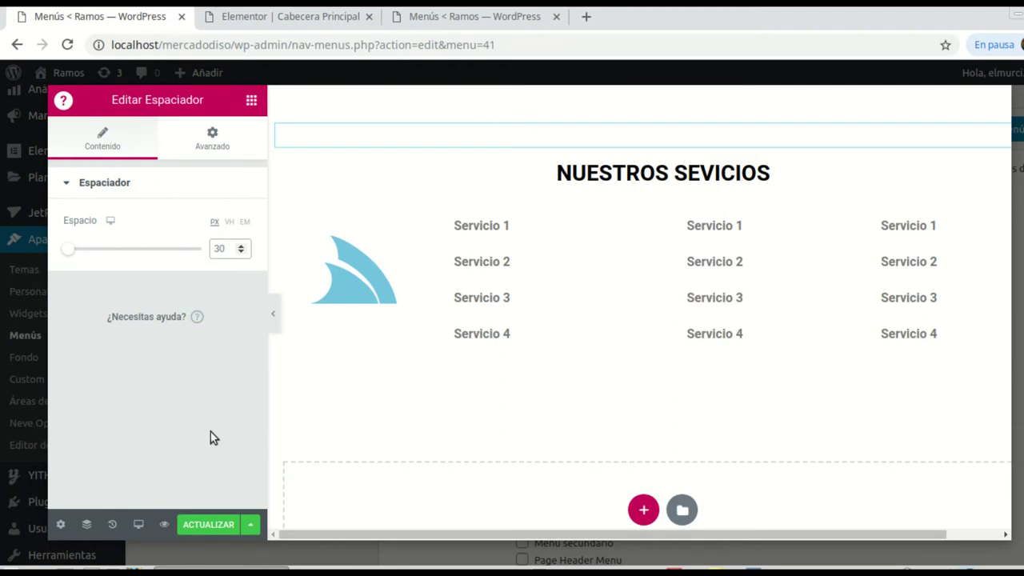
left_click(208, 524)
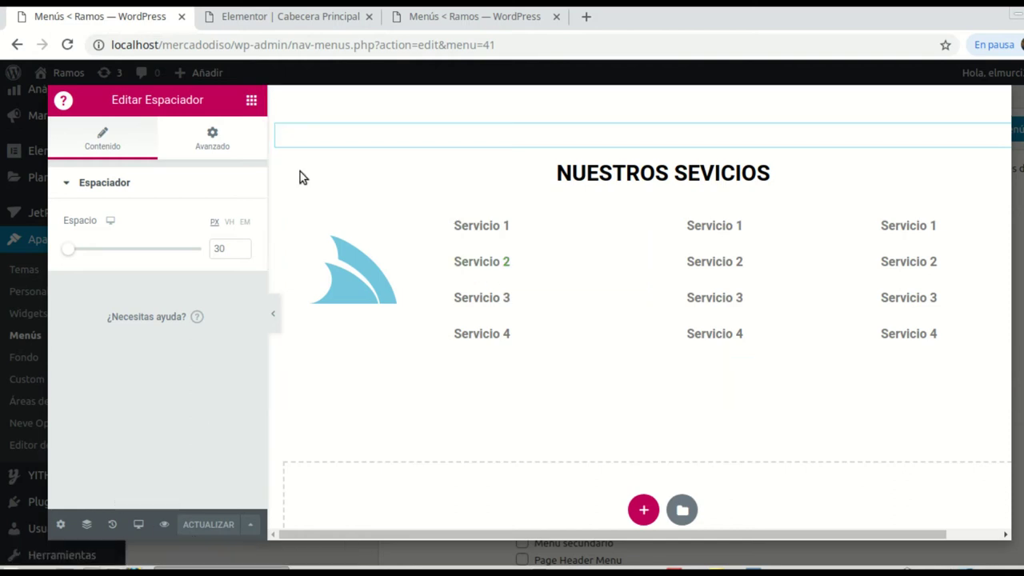
Step: Open the live site in a new tab from the WordPress menus page
left_click(486, 19)
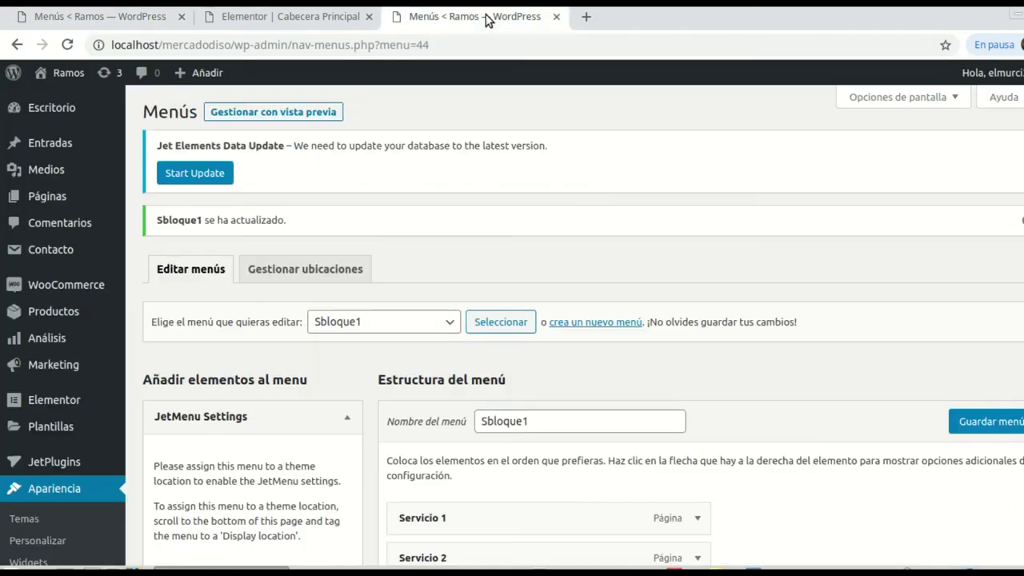
left_click(295, 17)
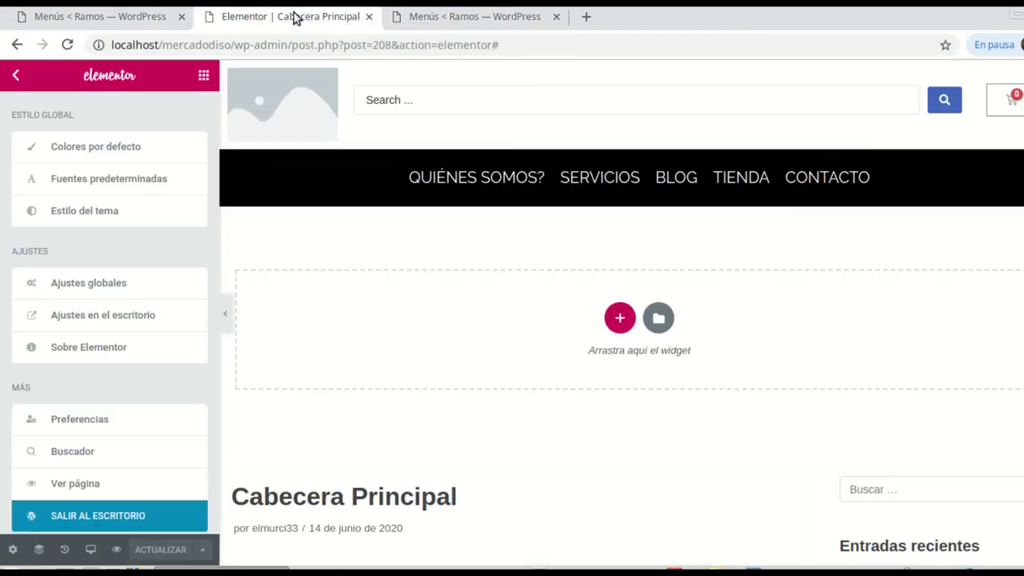
left_click(468, 22)
mouse_move(65, 78)
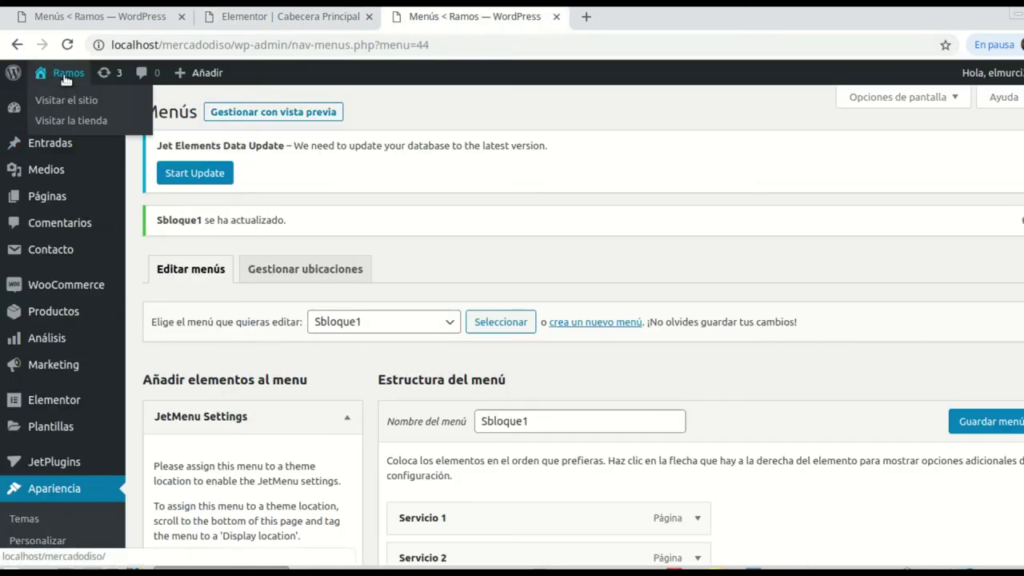
right_click(69, 99)
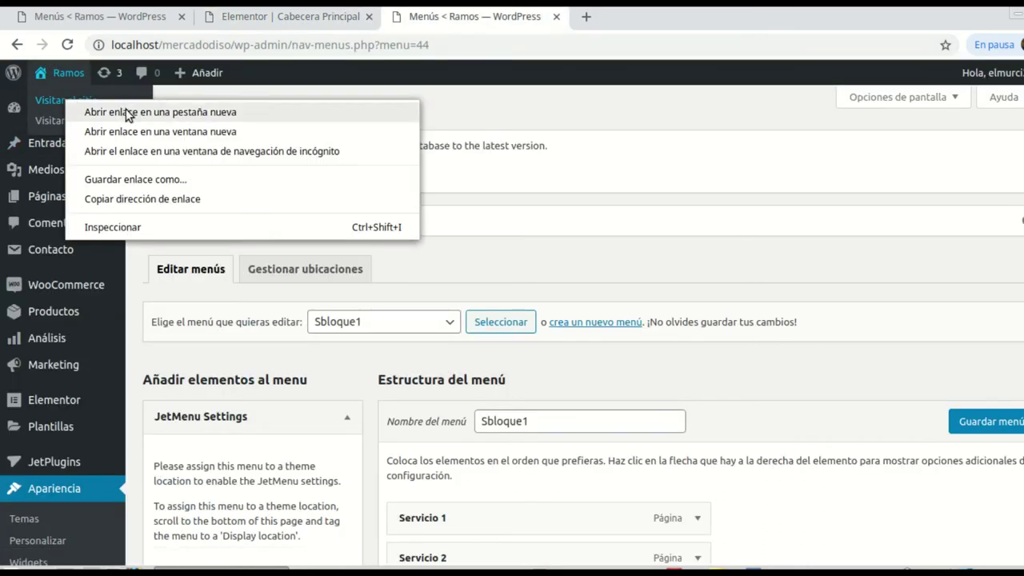
left_click(130, 107)
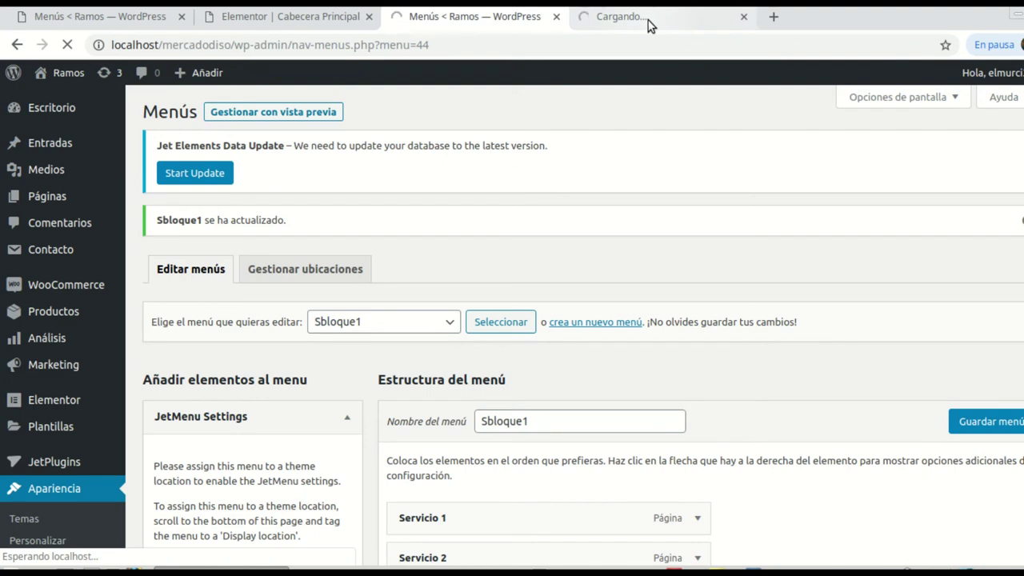
Step: Check the Quiénes Somos? and Servicios mega menus on the live home page
left_click(603, 24)
left_click(453, 20)
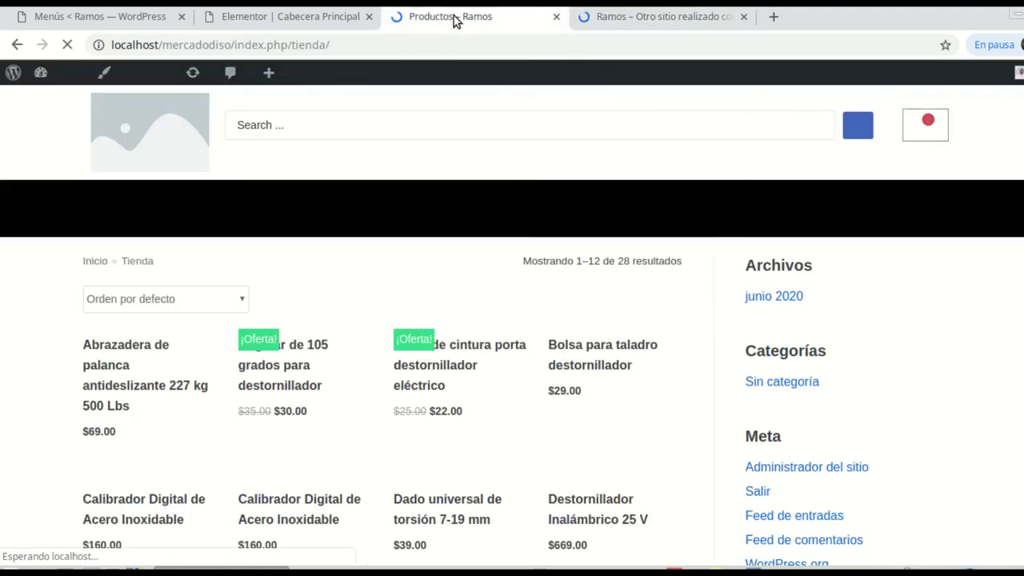
left_click(16, 45)
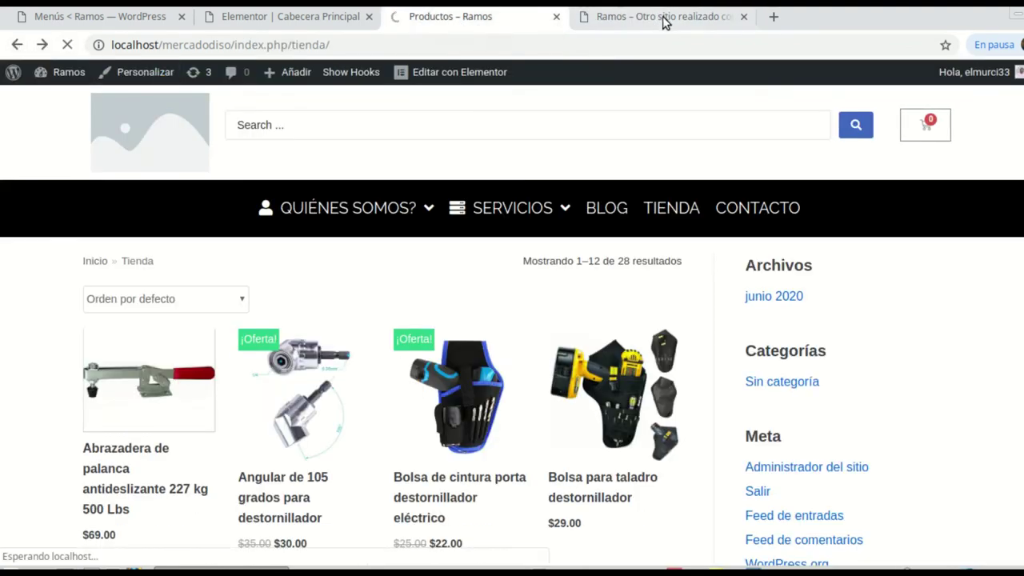
left_click(663, 23)
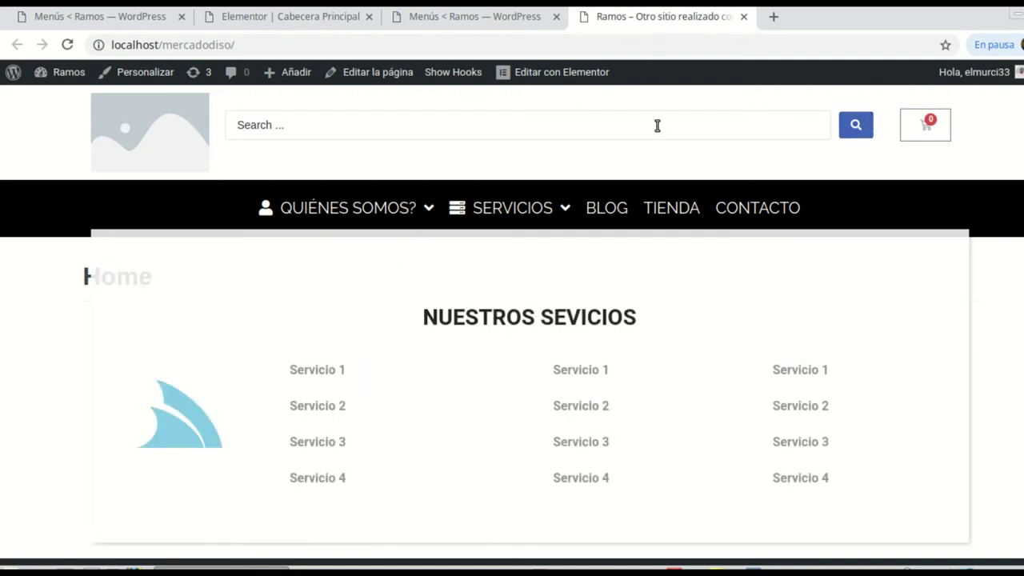
mouse_move(299, 222)
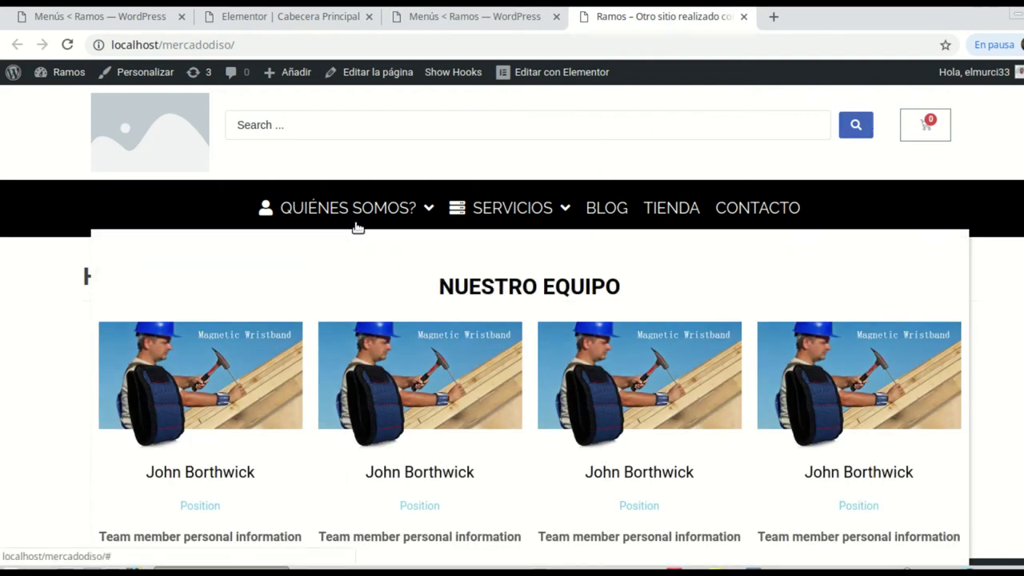
mouse_move(506, 221)
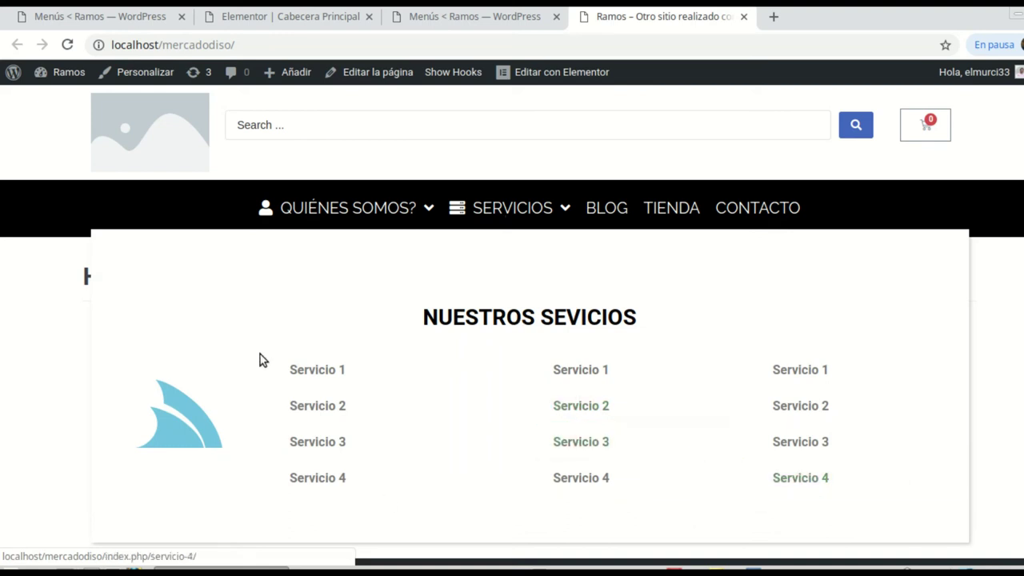
mouse_move(342, 210)
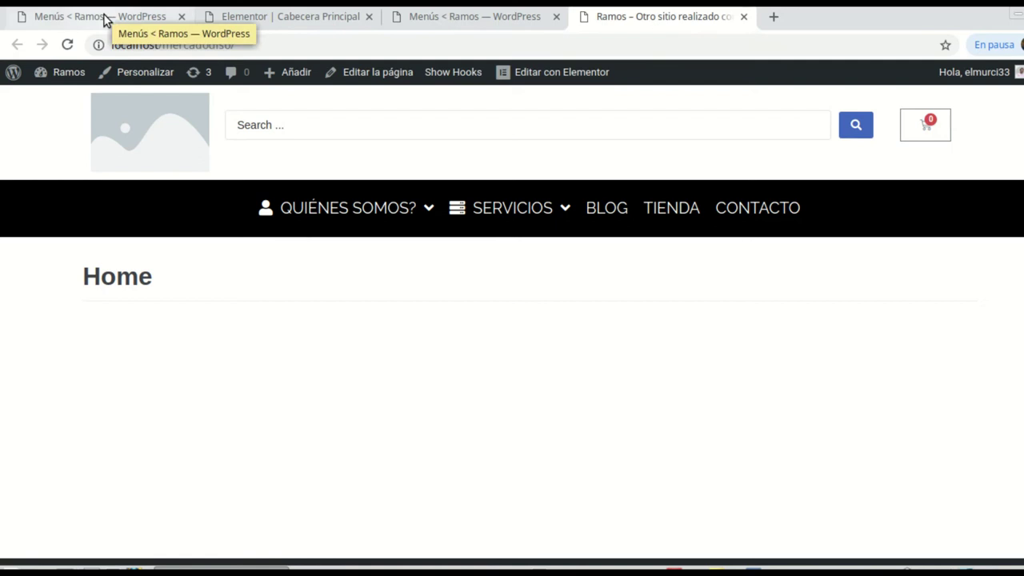
Step: Save and close the Servicios item's JetMenu mega menu settings
left_click(420, 20)
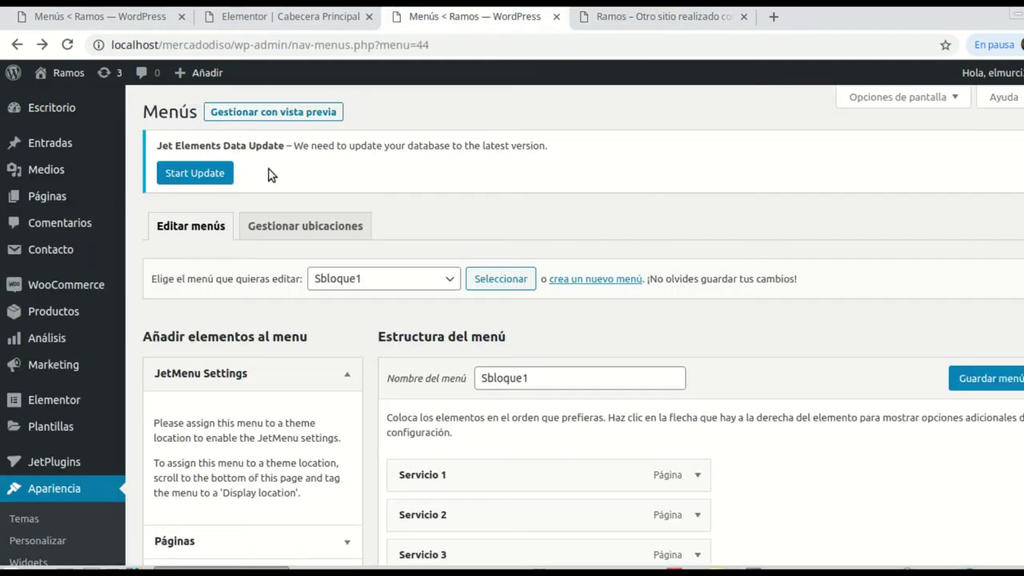
left_click(276, 20)
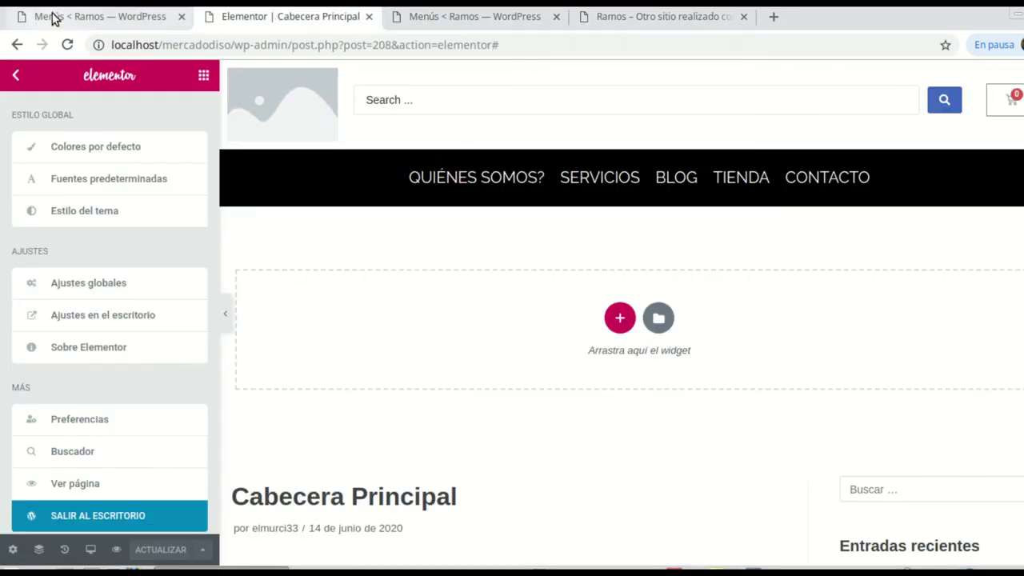
left_click(120, 19)
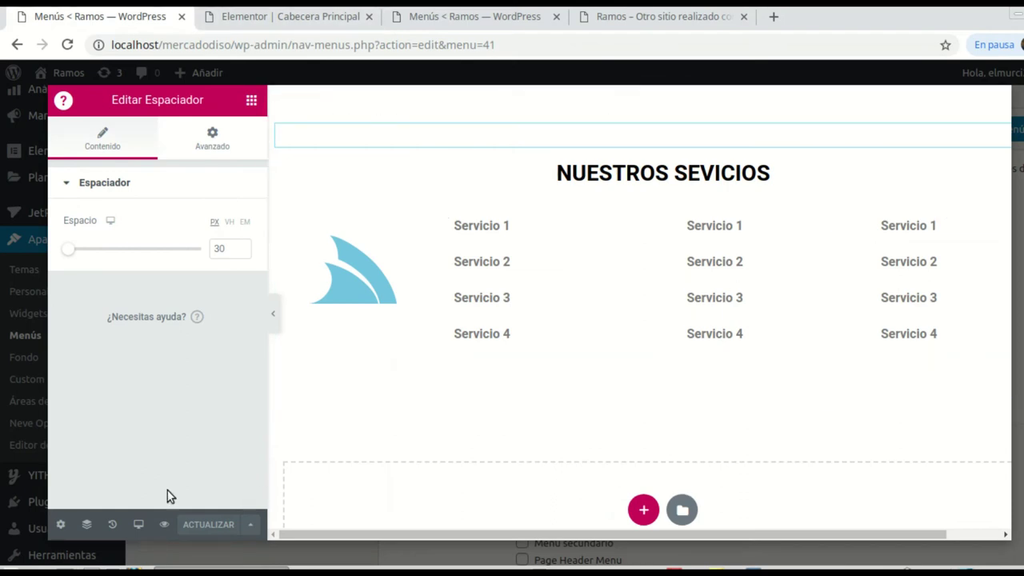
left_click(60, 526)
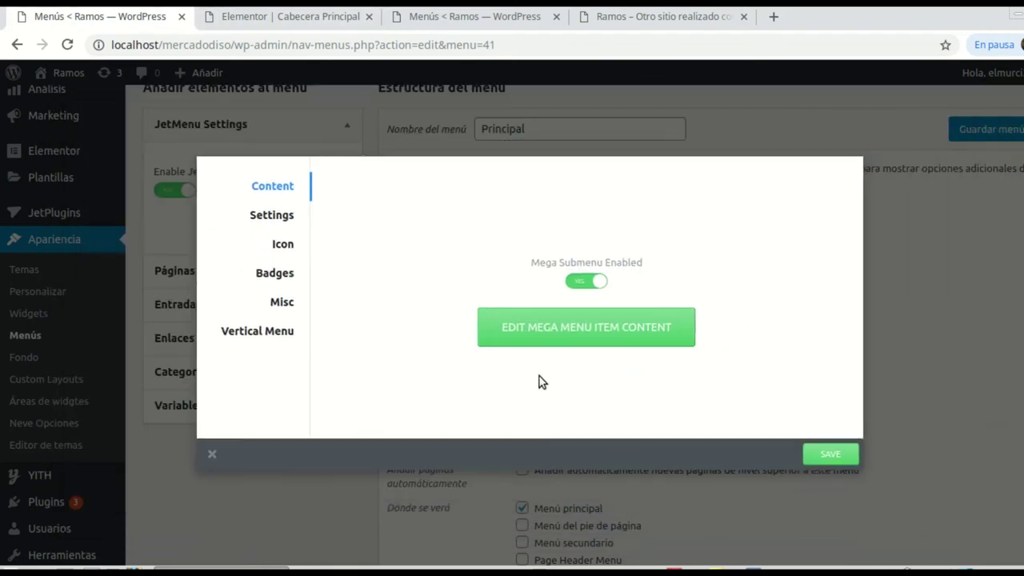
left_click(847, 456)
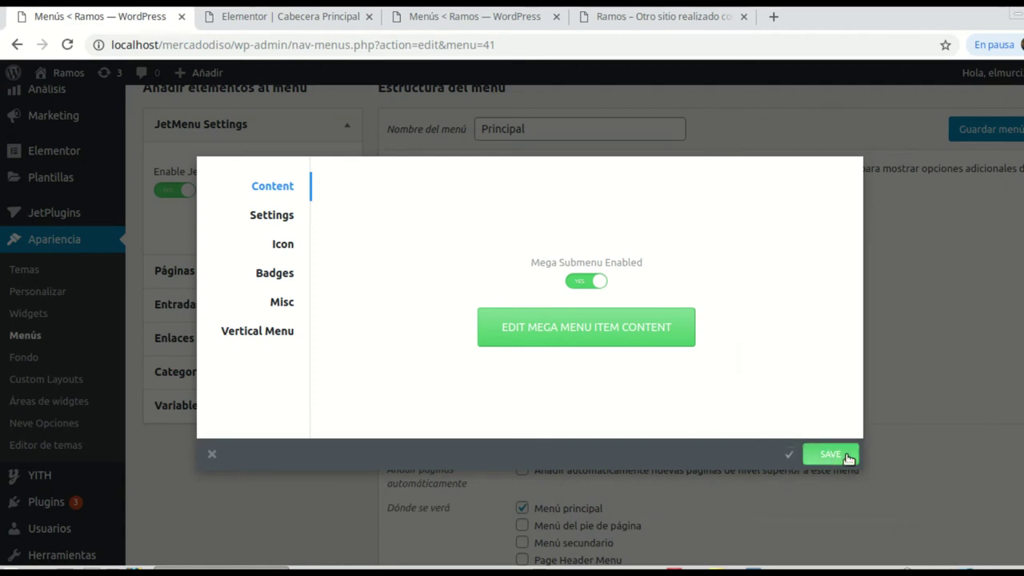
left_click(925, 335)
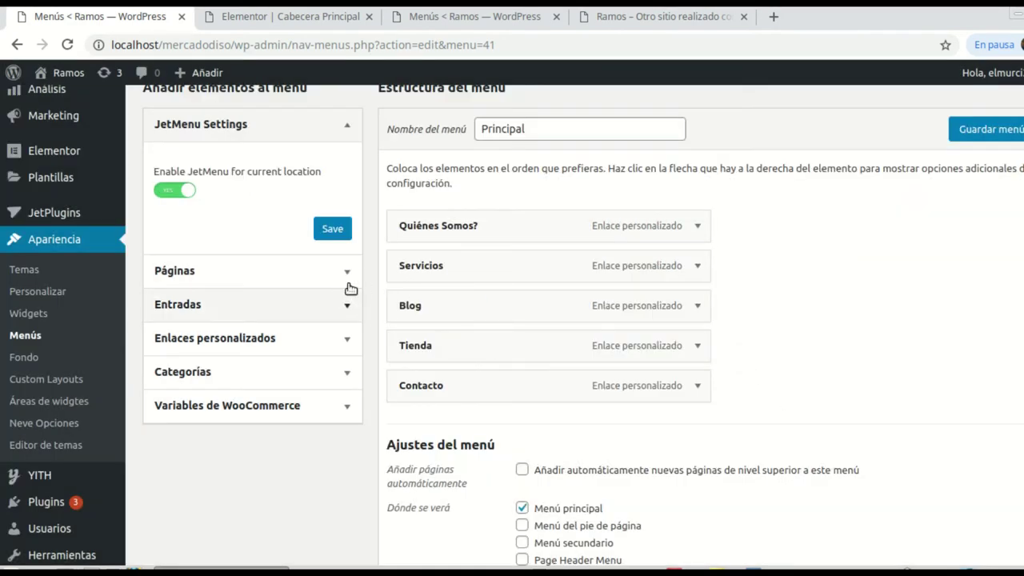
Step: Enable the mega submenu for the Blog menu item
mouse_move(400, 308)
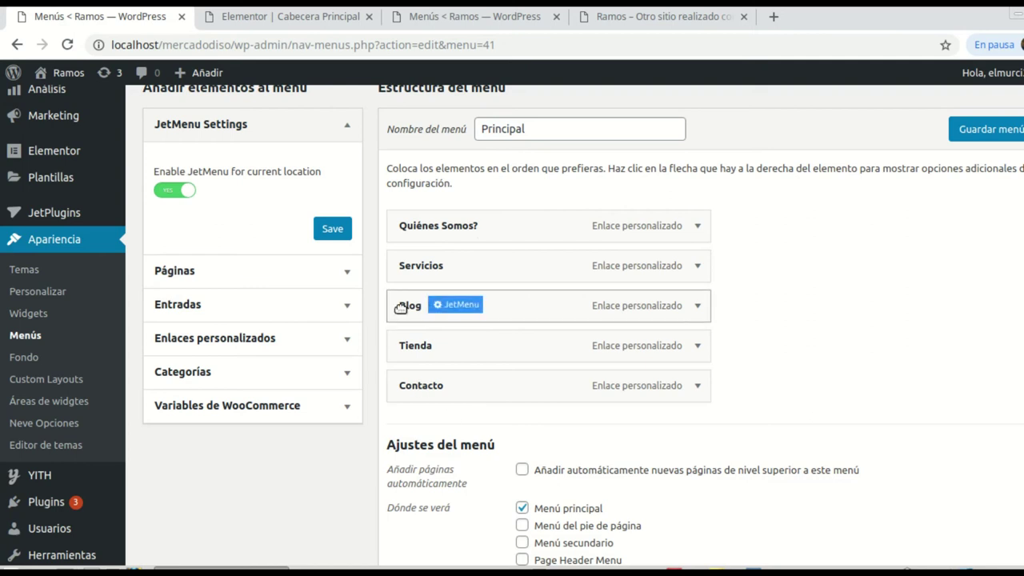
left_click(456, 307)
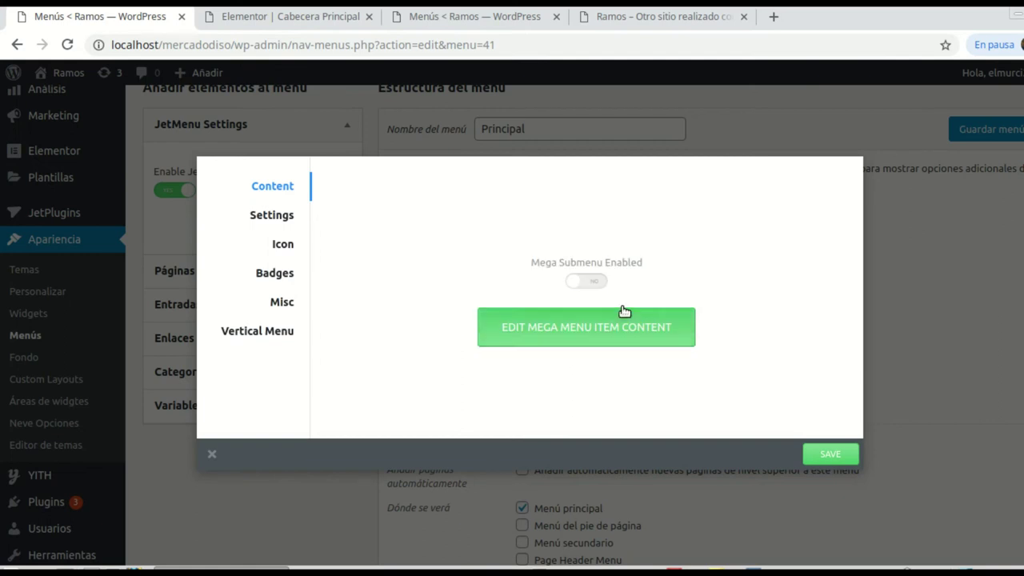
left_click(598, 281)
Step: Give the Blog item the fa-tag menu icon and save its settings
left_click(292, 244)
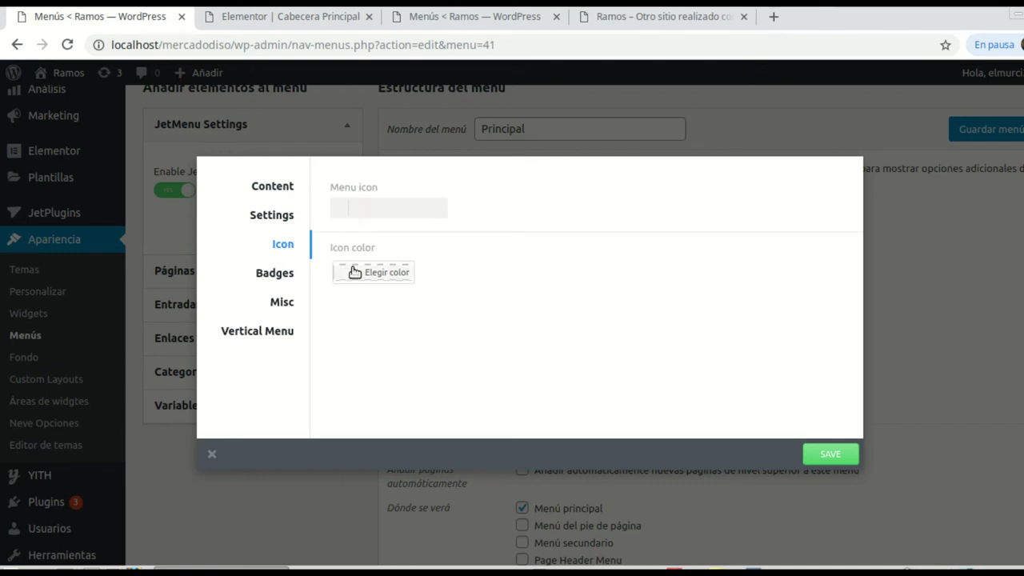
left_click(388, 208)
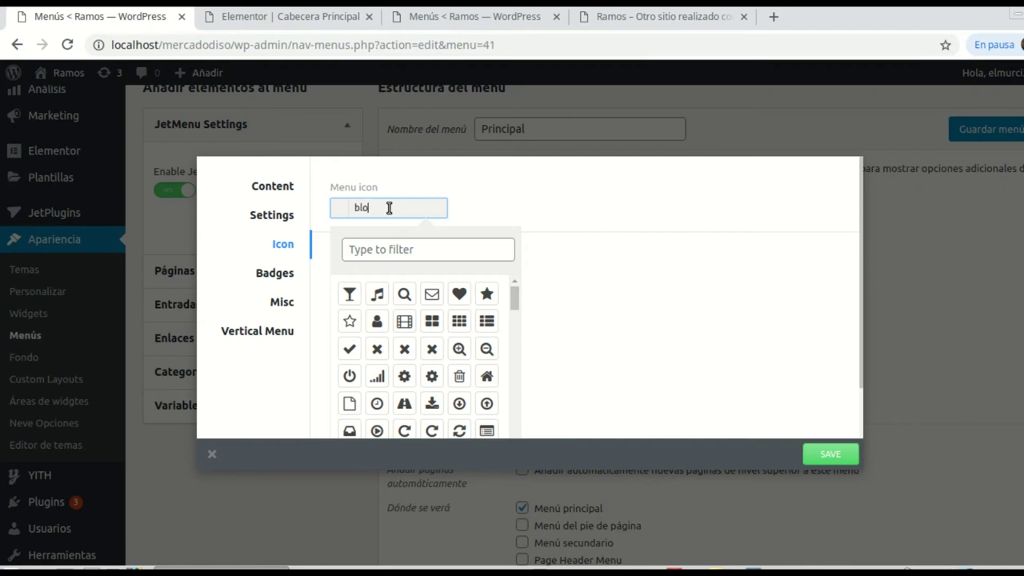
left_click(405, 251)
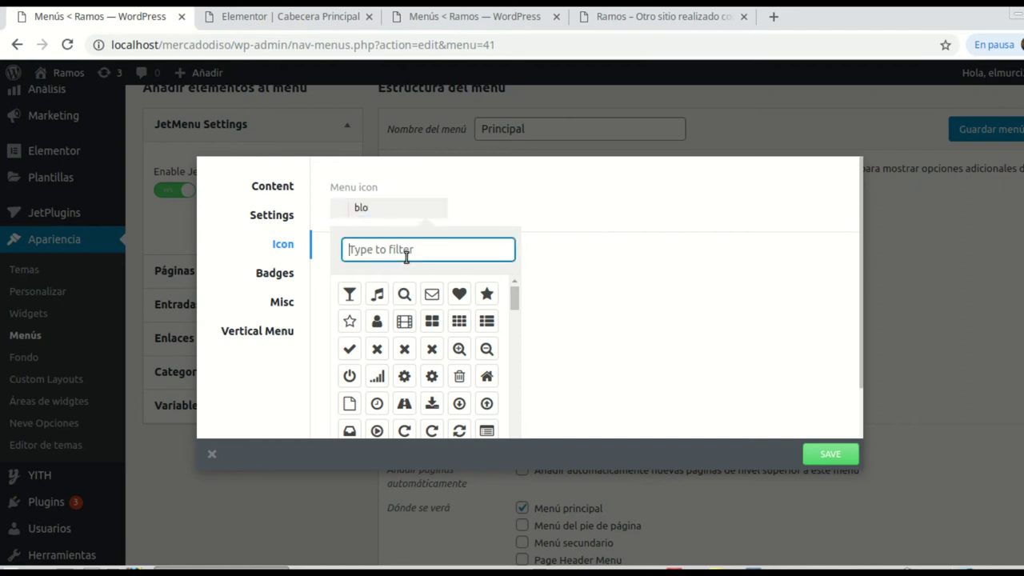
type("blo")
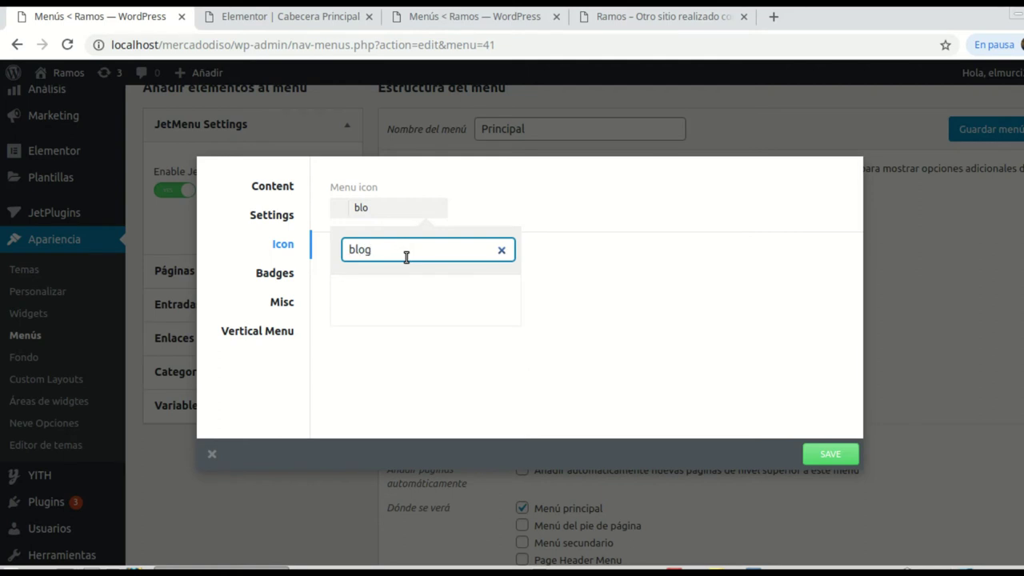
key("BackSpace")
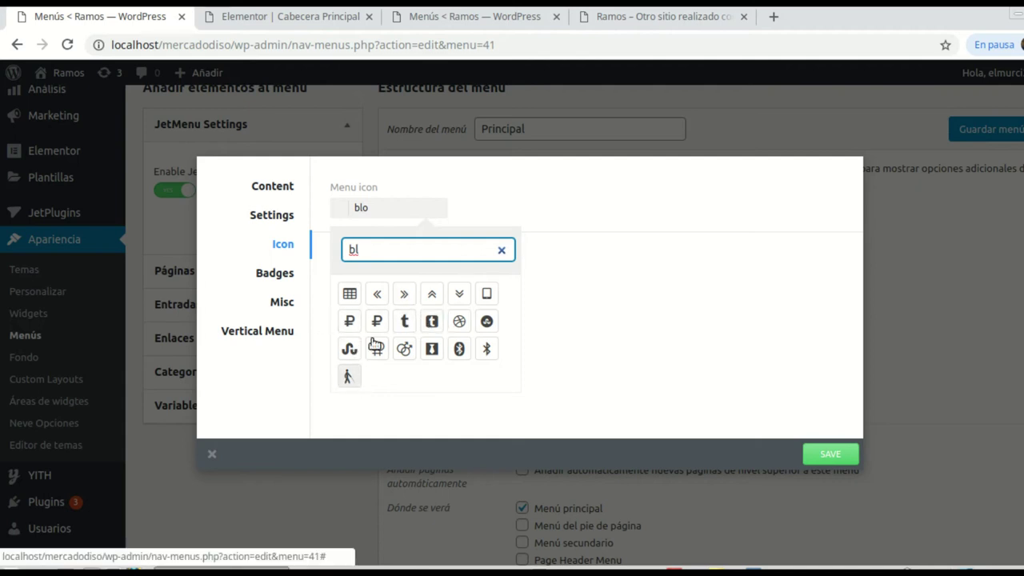
key("BackSpace")
key("BackSpace")
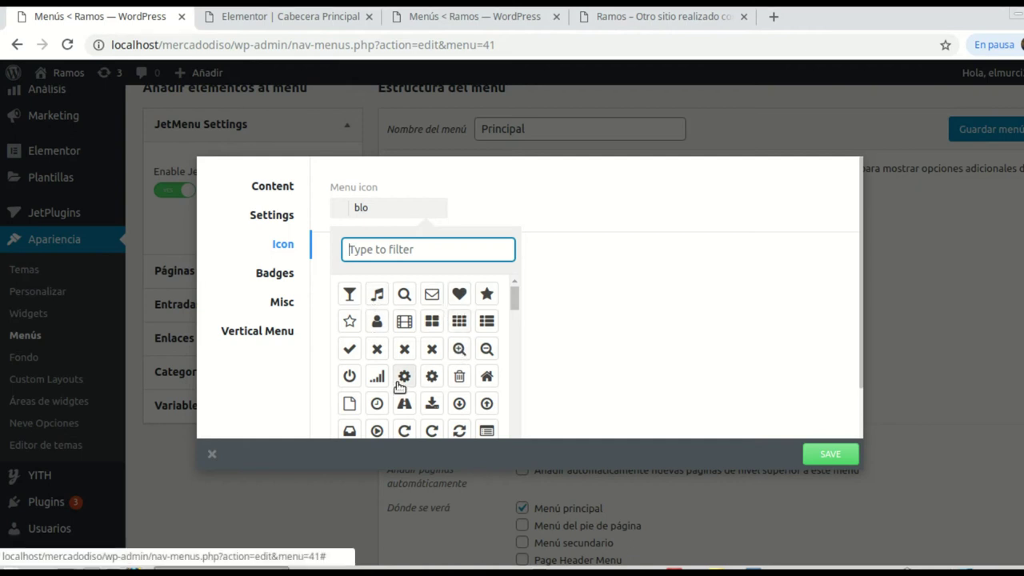
scroll(376, 396, "down", 1)
scroll(376, 397, "down", 1)
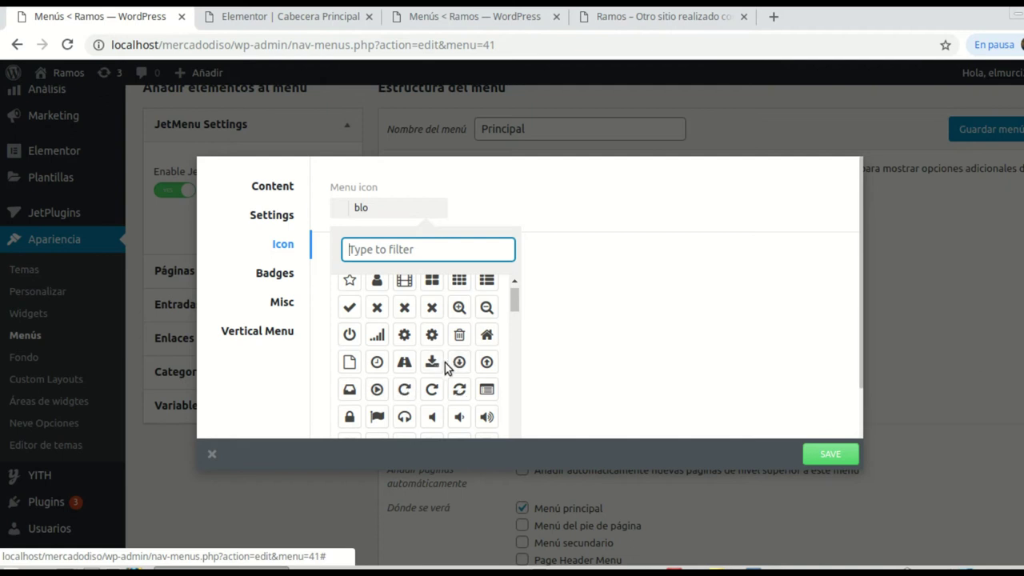
scroll(447, 367, "down", 3)
left_click(404, 360)
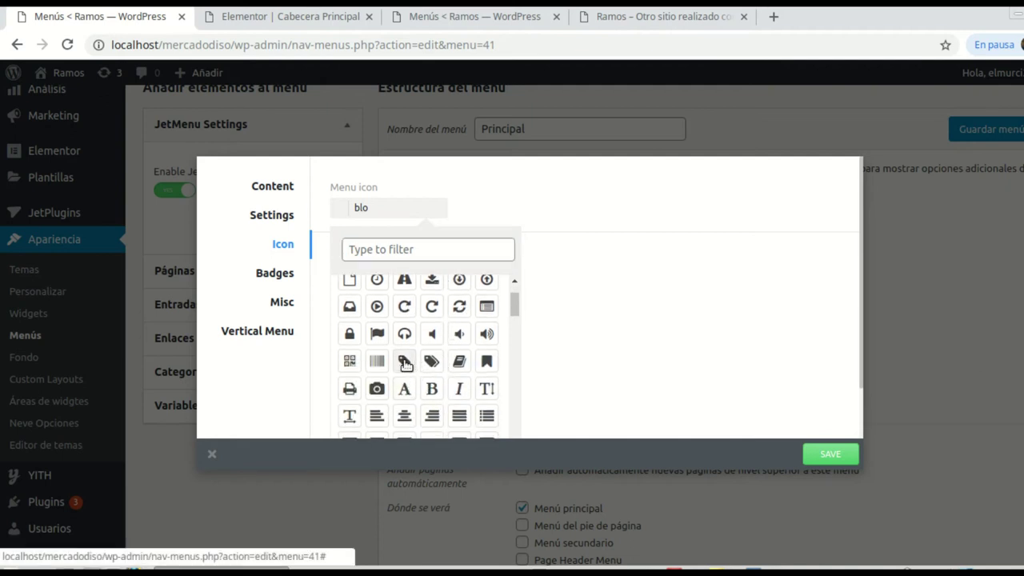
left_click(827, 452)
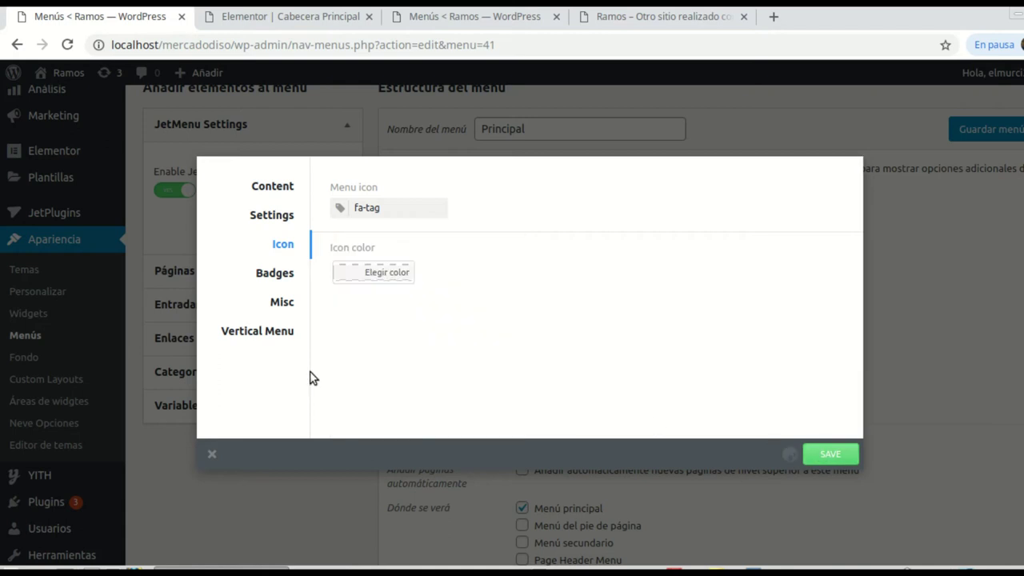
left_click(289, 190)
Step: Add a single-column section to the Blog mega menu with a heading reading 'Nuestro artículos'
left_click(566, 333)
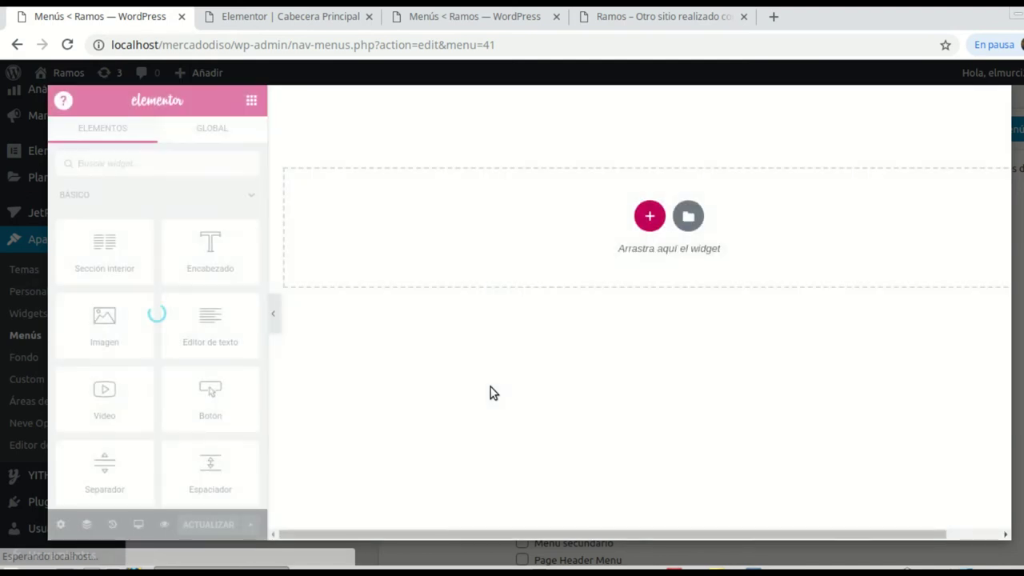
left_click(650, 218)
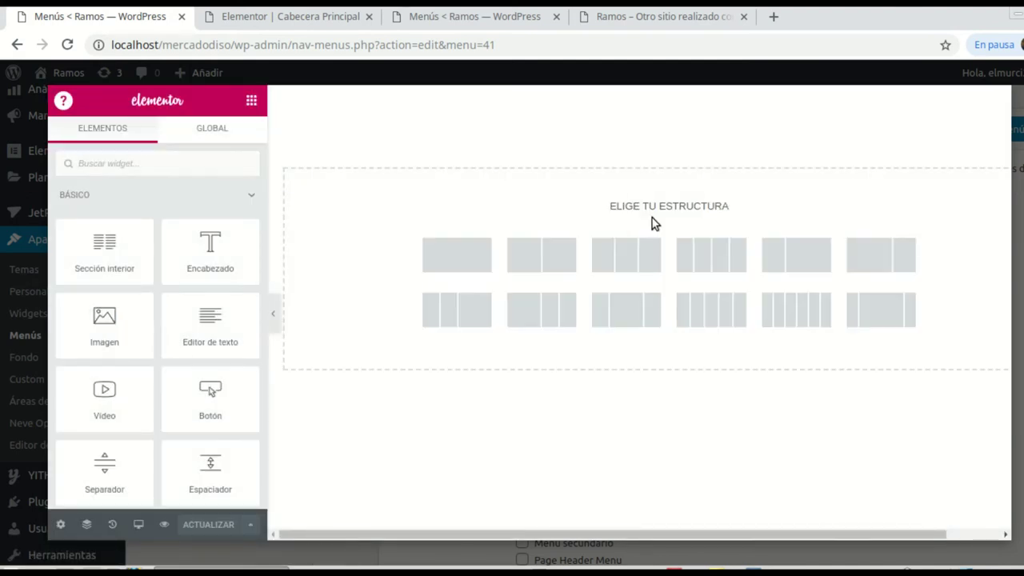
left_click(459, 266)
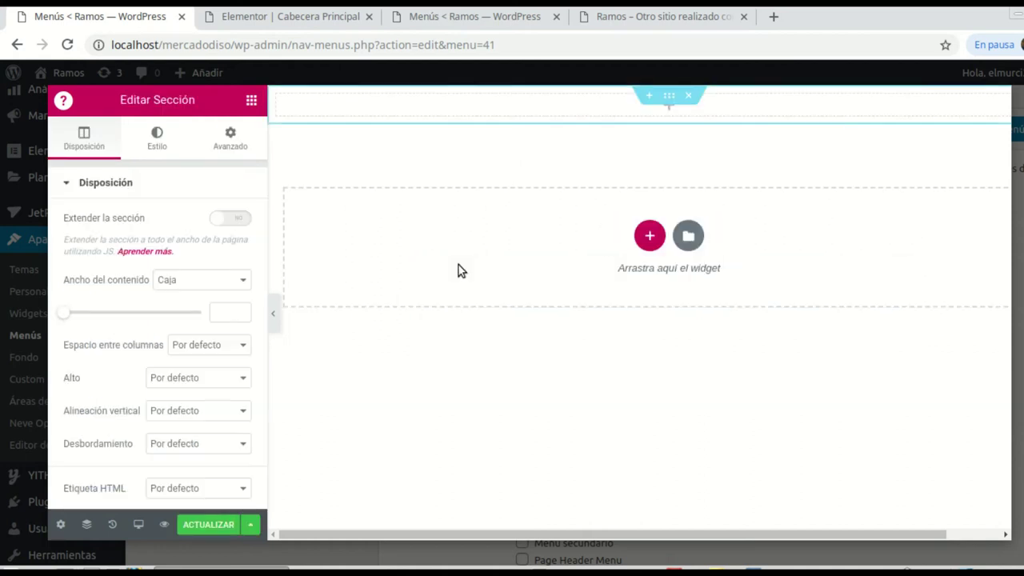
left_click(251, 101)
left_click_drag(232, 247, 665, 107)
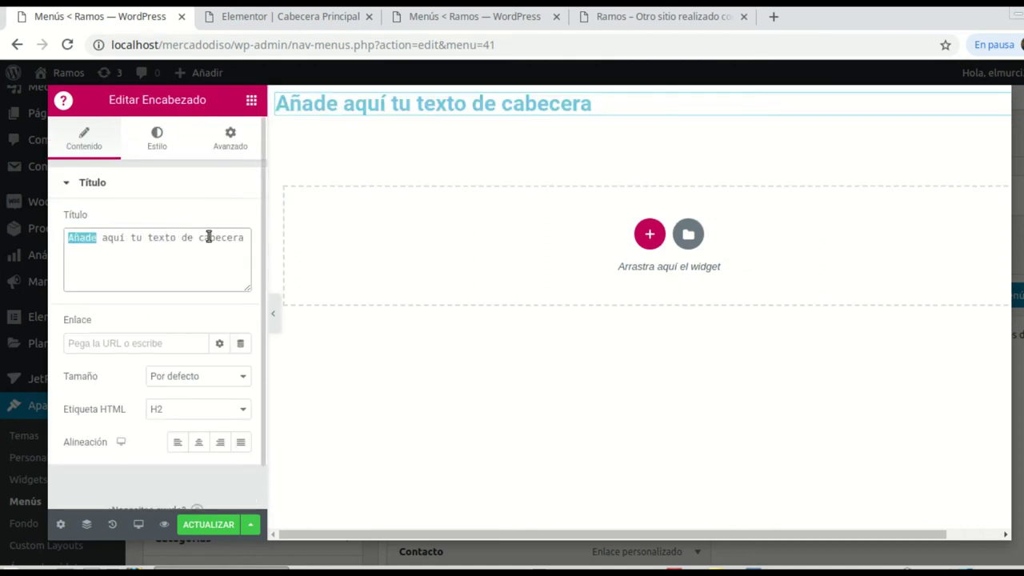
left_click_drag(209, 237, 240, 248)
type("Nu")
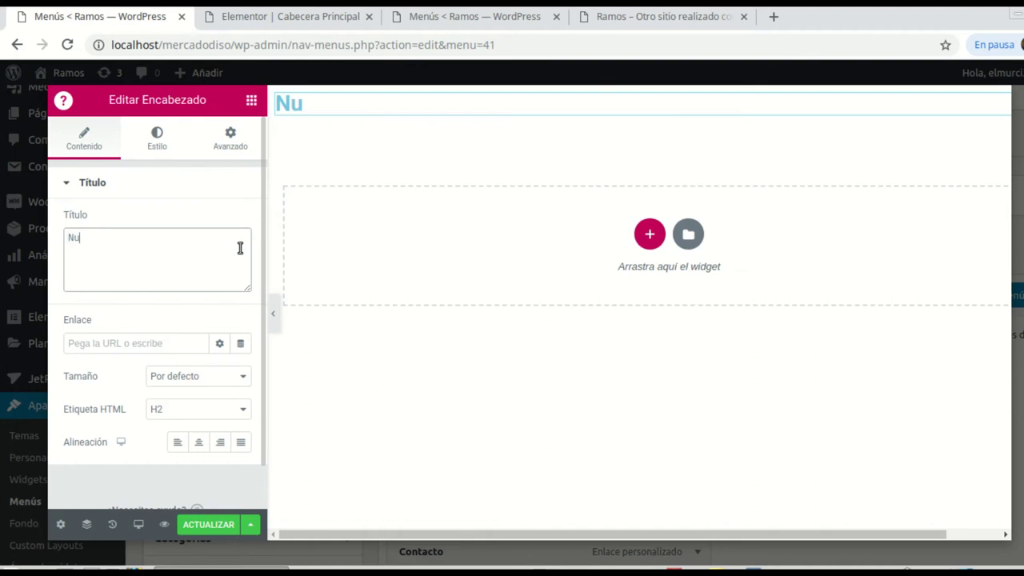
type("estro a")
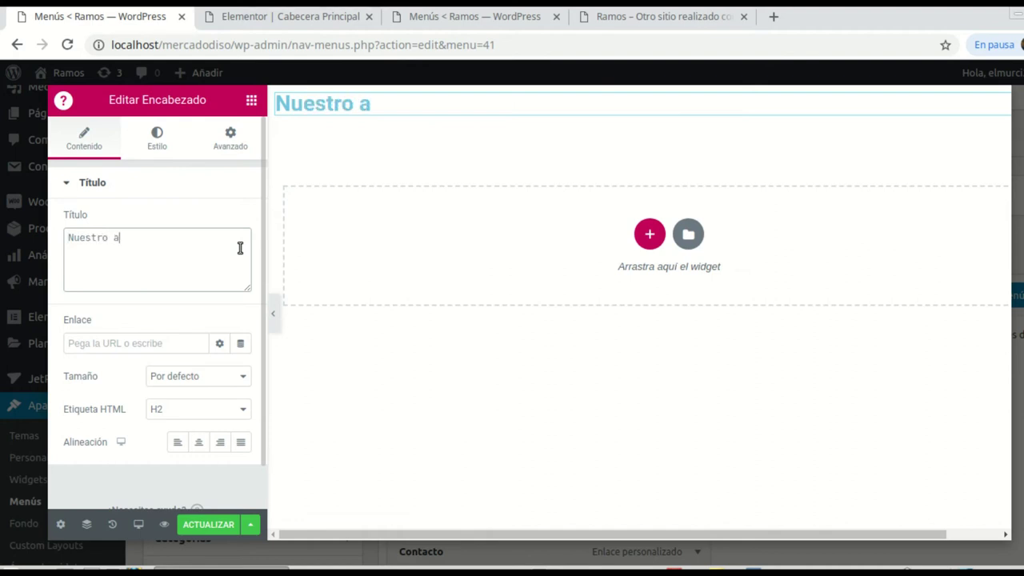
type("rtículos")
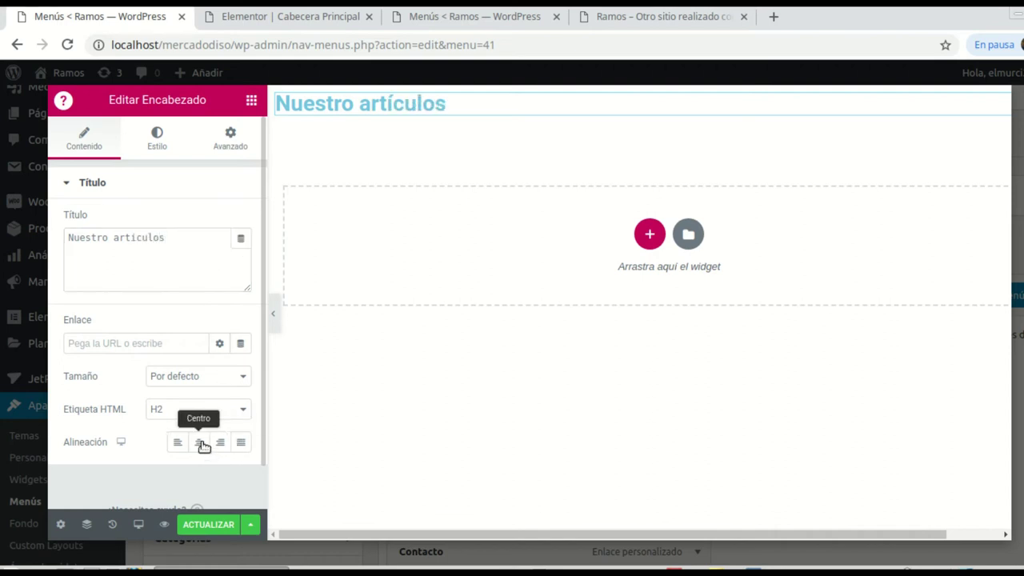
Step: Centre the heading, make its text black, and set Transformación to Mayúsculas
left_click(200, 442)
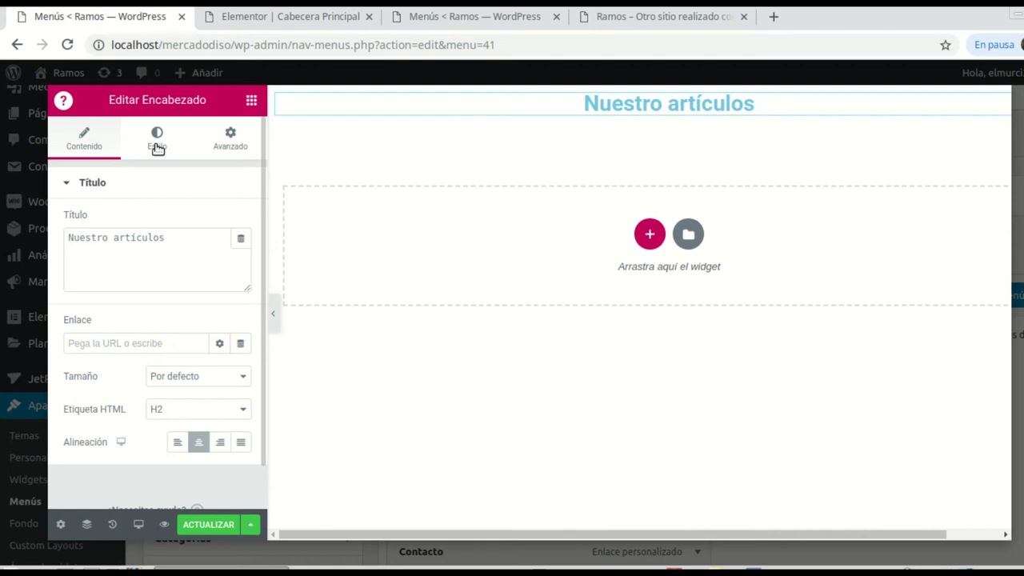
left_click(170, 147)
left_click(221, 221)
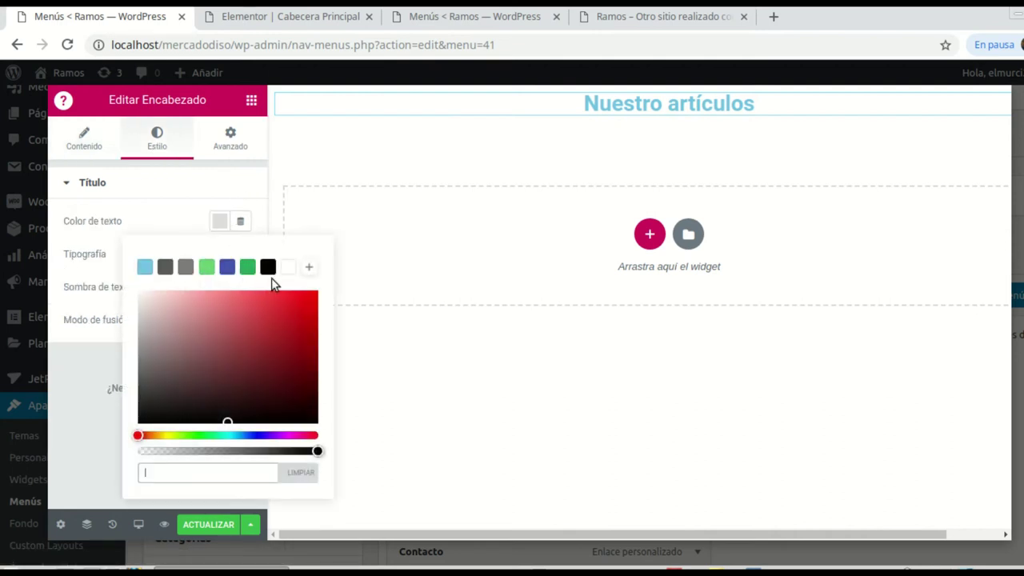
left_click(268, 268)
left_click(82, 256)
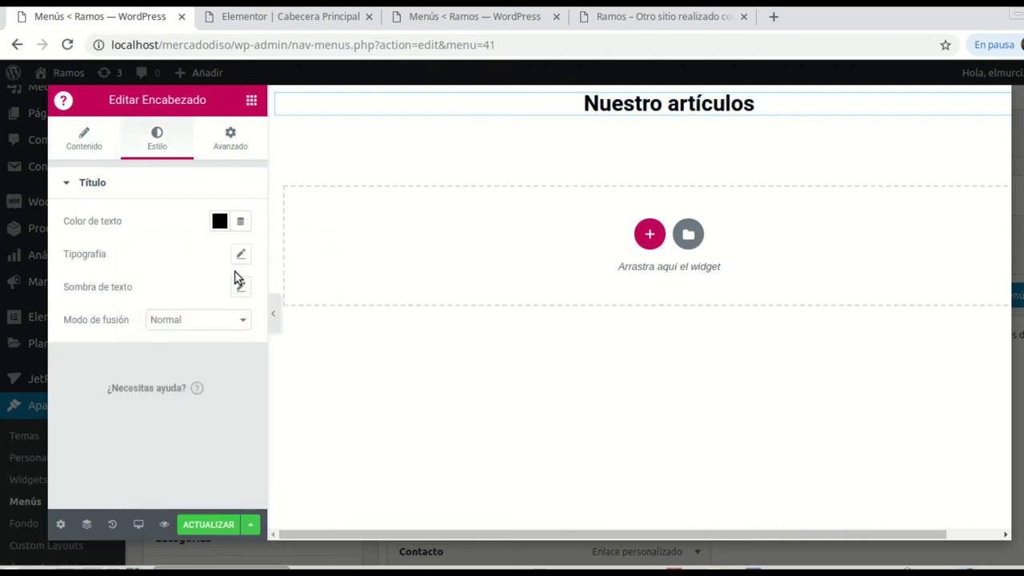
left_click(239, 258)
left_click(209, 424)
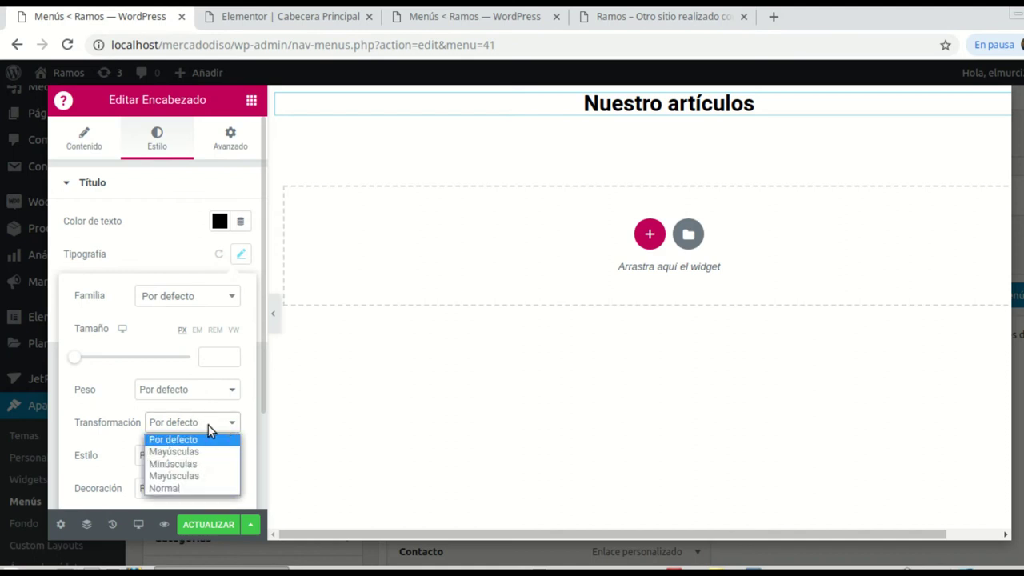
left_click(178, 452)
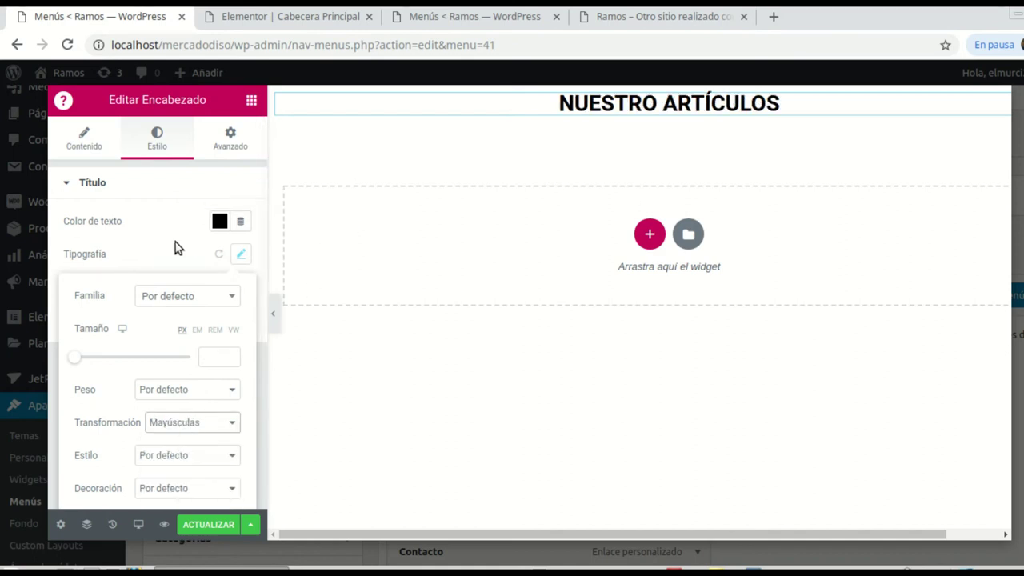
double_click(199, 185)
left_click(250, 100)
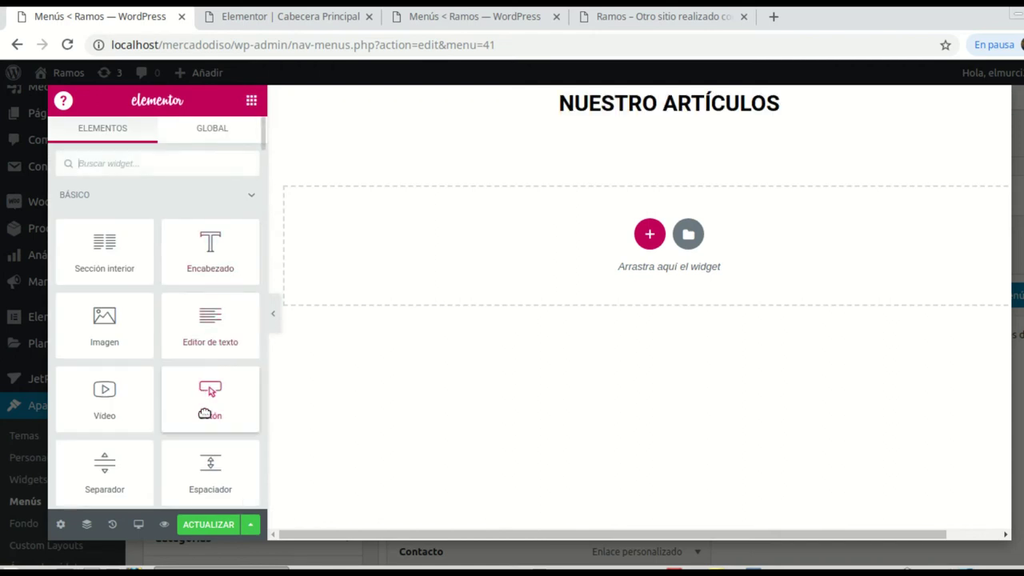
Step: Place an Espaciador above the heading and set its Espacio to 30
left_click_drag(210, 472, 658, 101)
left_click(218, 250)
type("5")
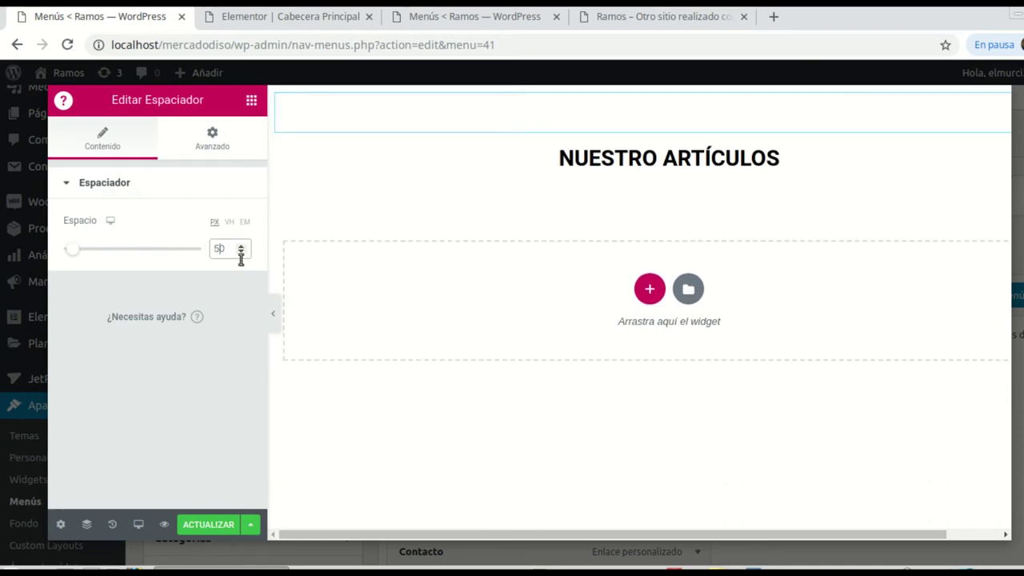
key("BackSpace")
type("3")
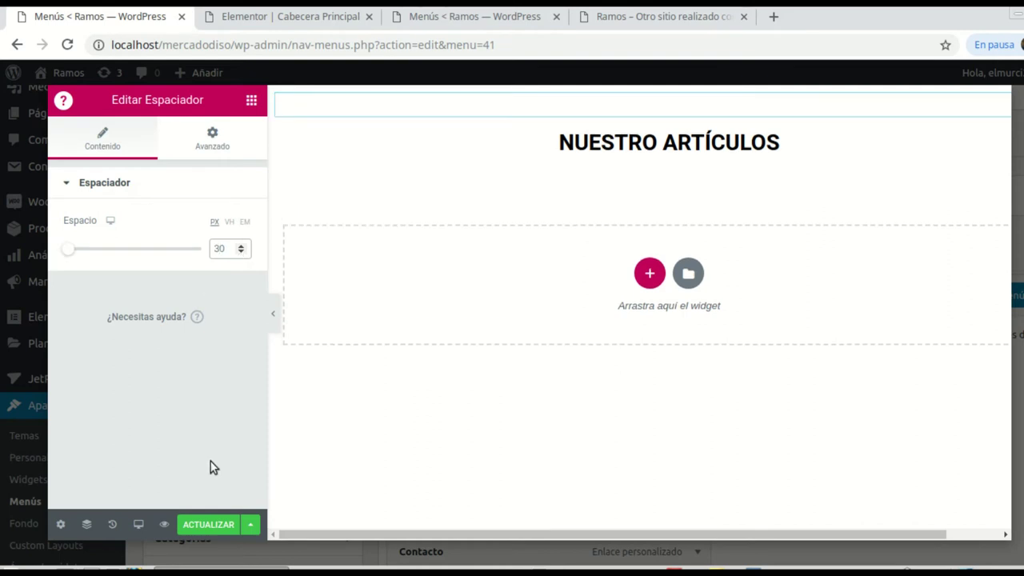
Step: Search the widgets for 'pos' and place a Posts widget under the NUESTRO ARTÍCULOS heading
left_click(251, 101)
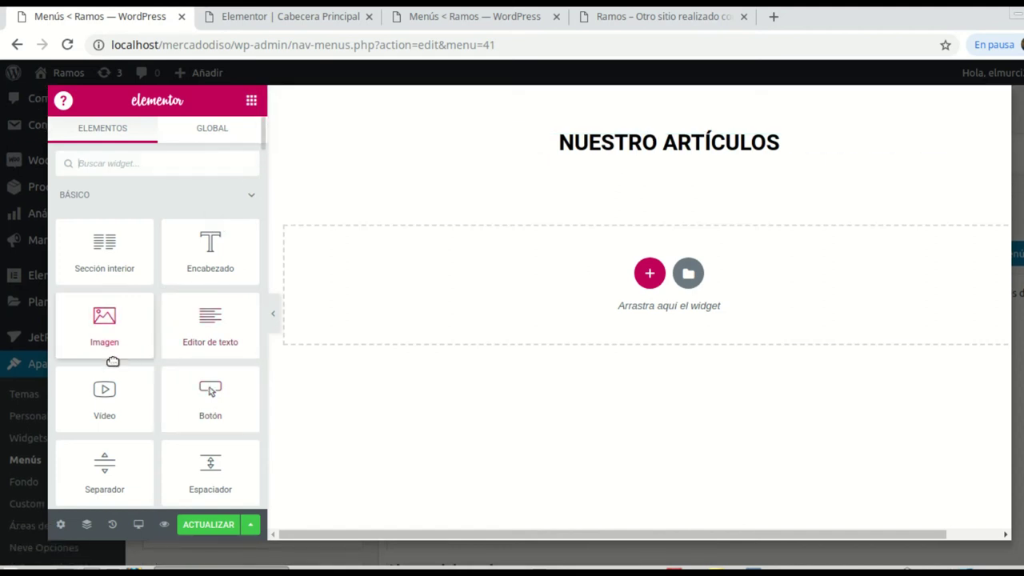
scroll(152, 372, "down", 2)
scroll(156, 376, "down", 2)
scroll(158, 372, "up", 4)
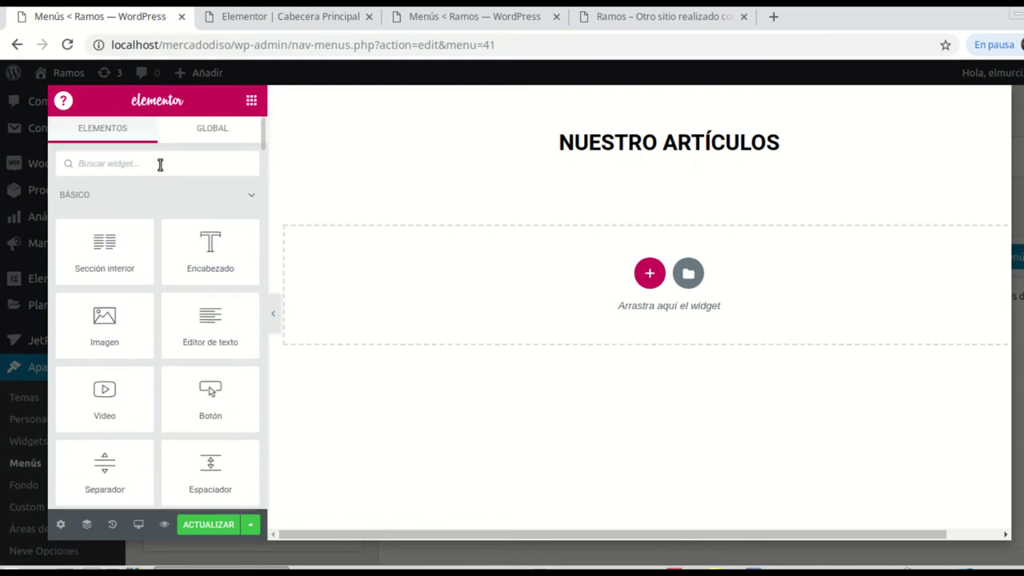
left_click(122, 163)
type("post")
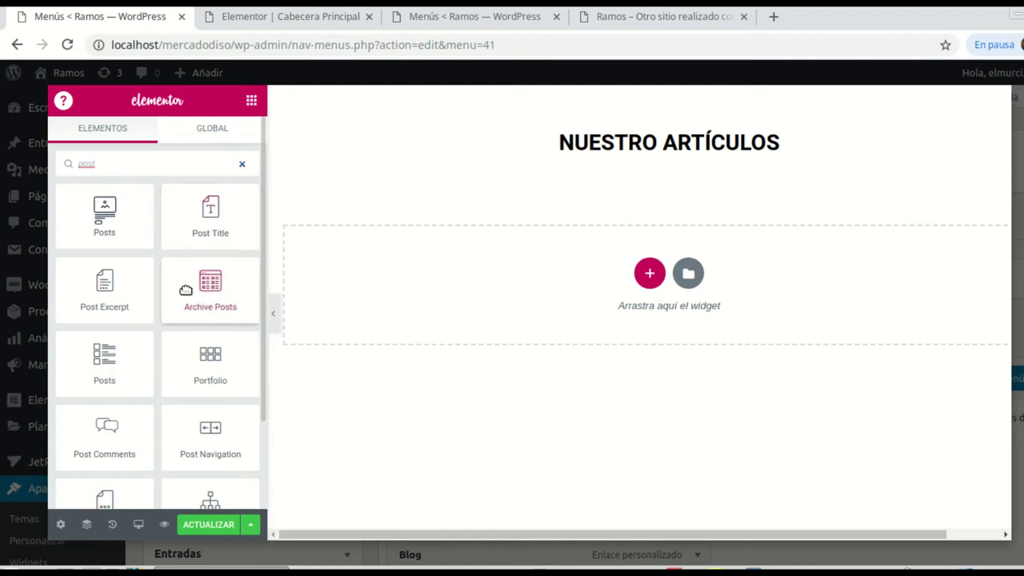
scroll(139, 312, "down", 1)
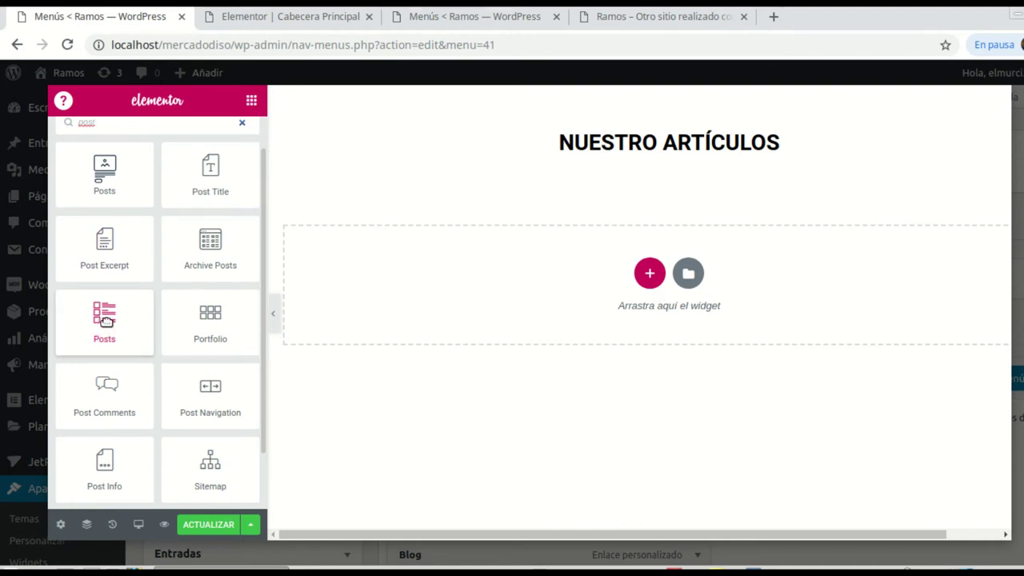
left_click_drag(106, 320, 665, 154)
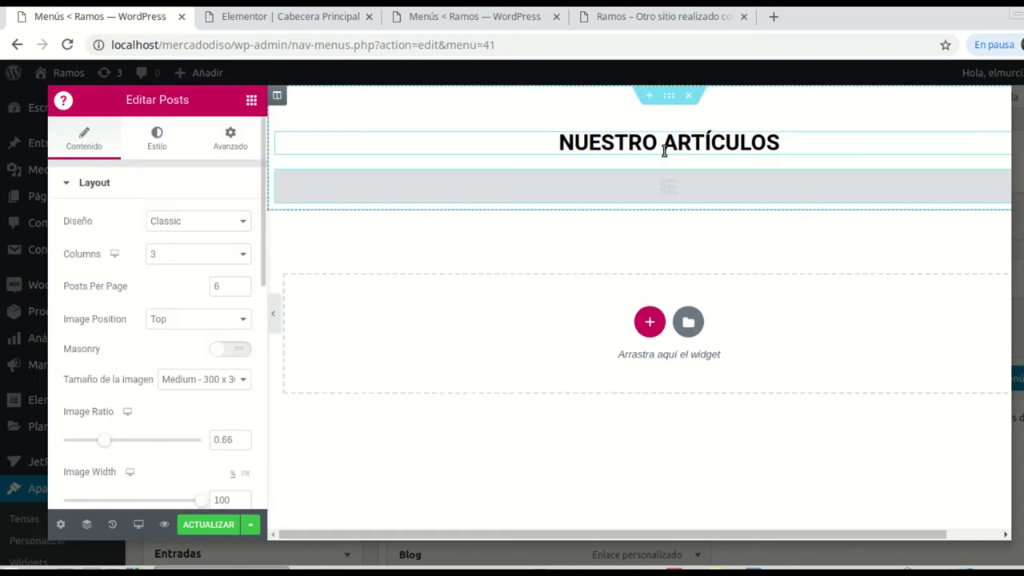
Step: Set the Posts widget to the Cards layout with Masonry on and an excerpt length of 21
scroll(767, 335, "down", 5)
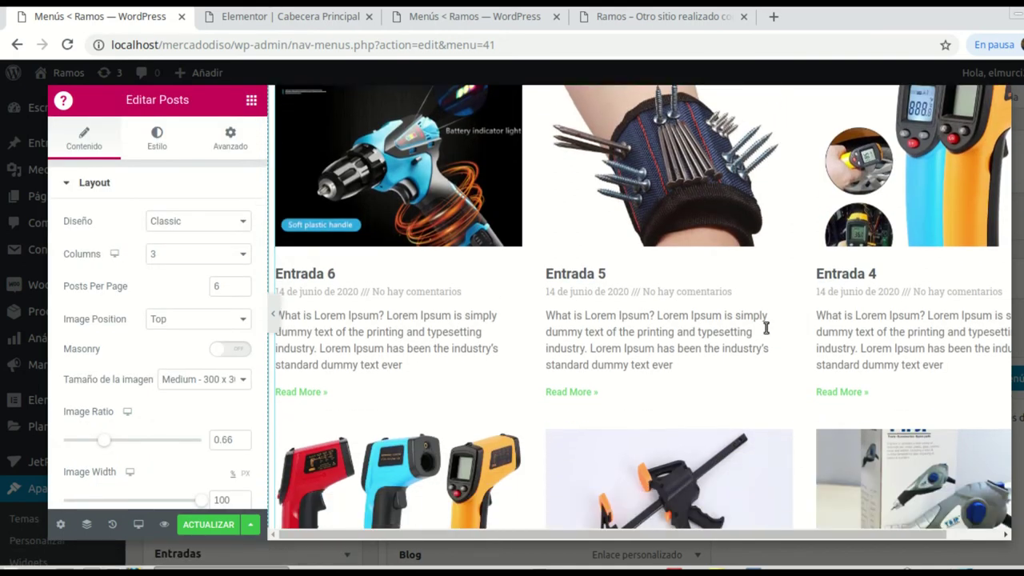
scroll(748, 318, "up", 5)
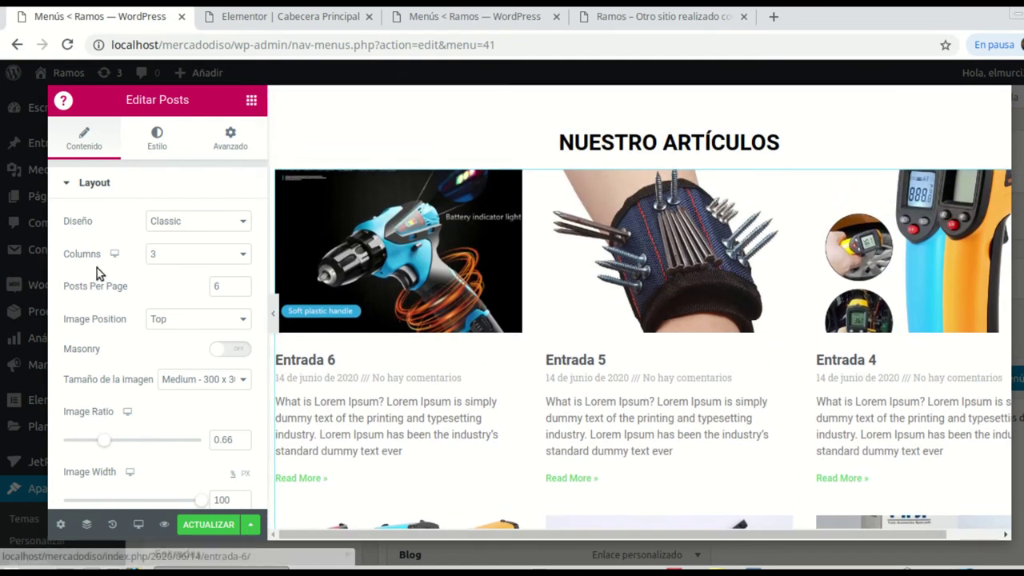
left_click(244, 222)
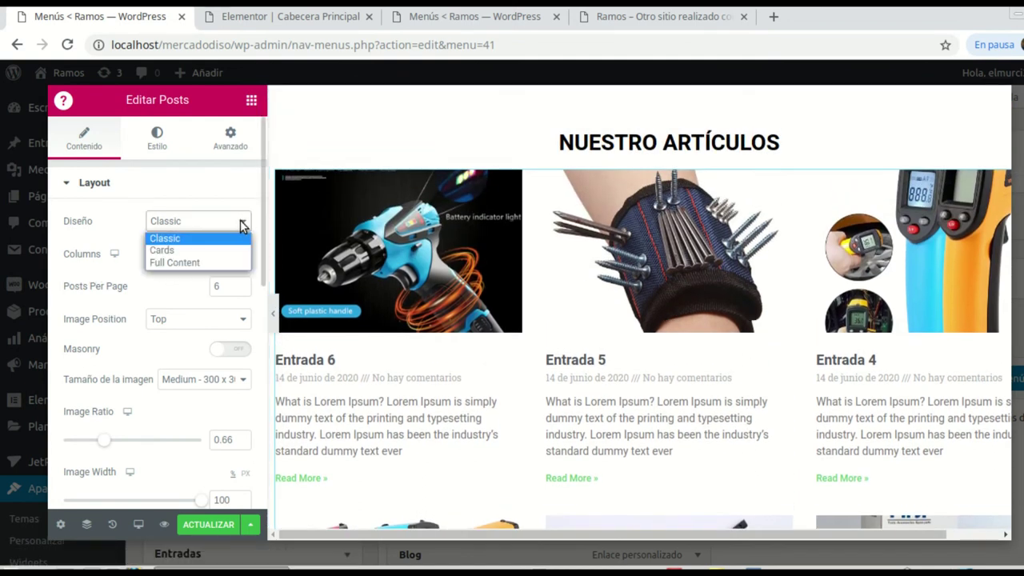
key("Escape")
left_click(183, 254)
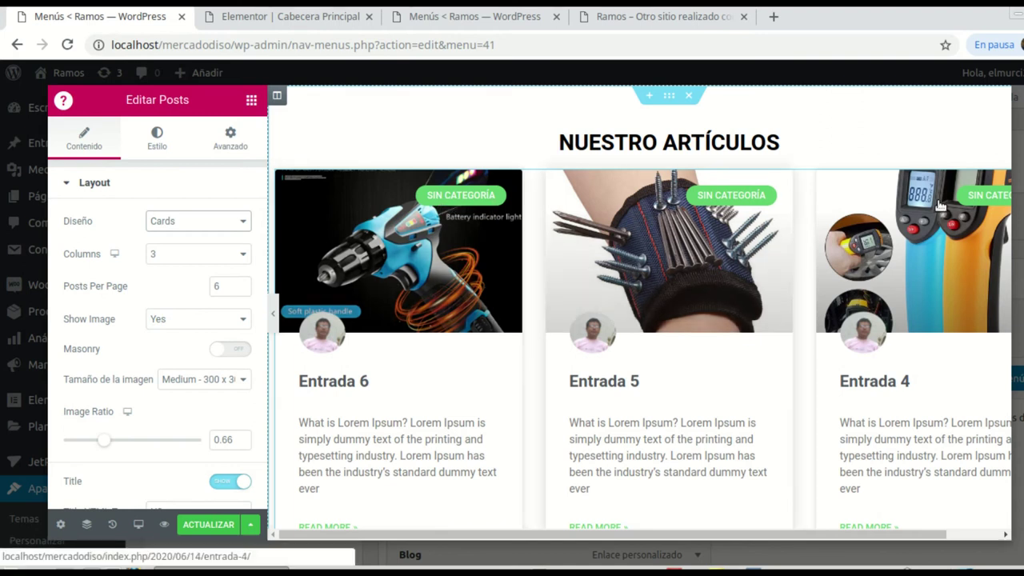
scroll(799, 280, "down", 3)
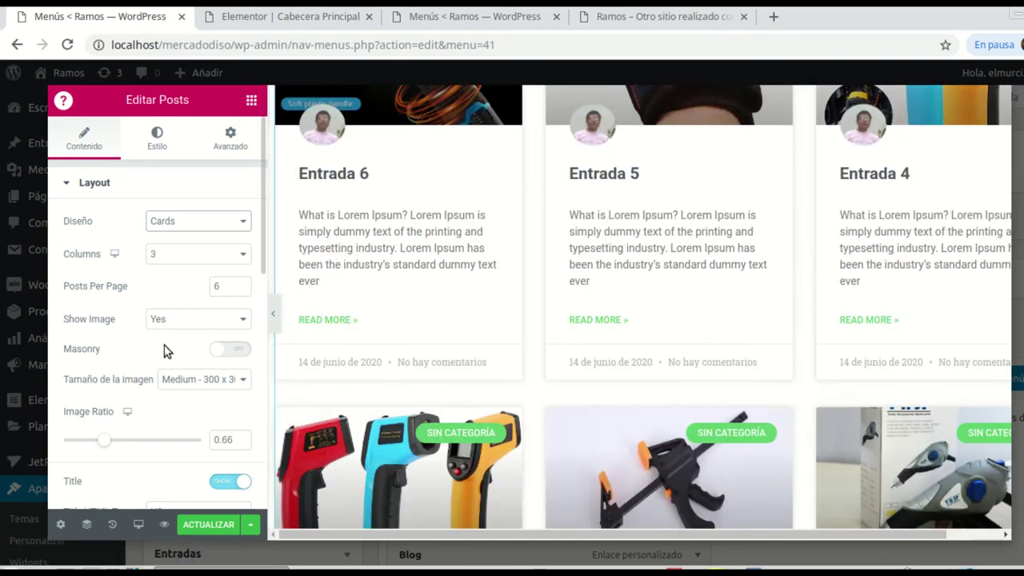
scroll(164, 350, "down", 1)
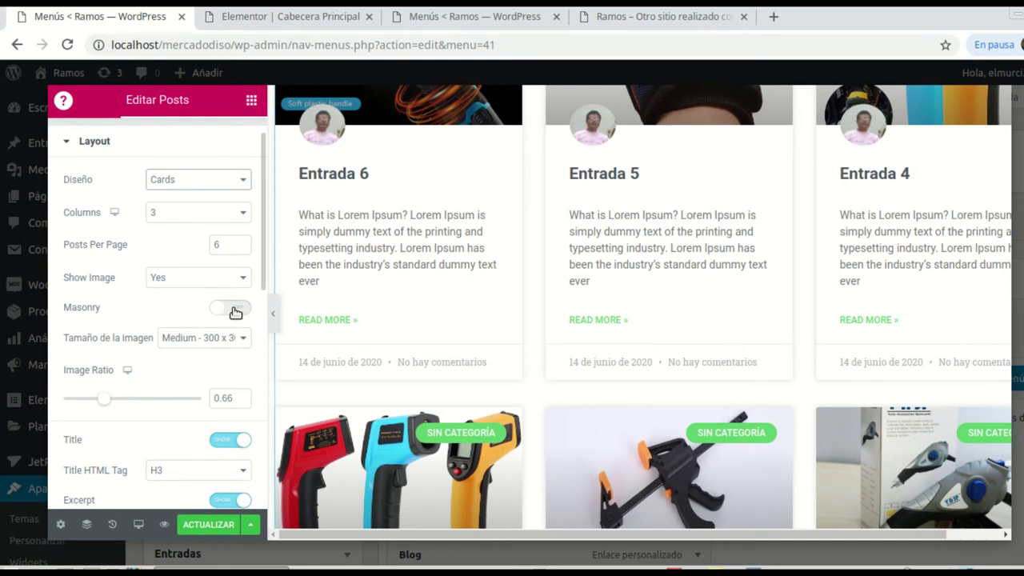
left_click(232, 307)
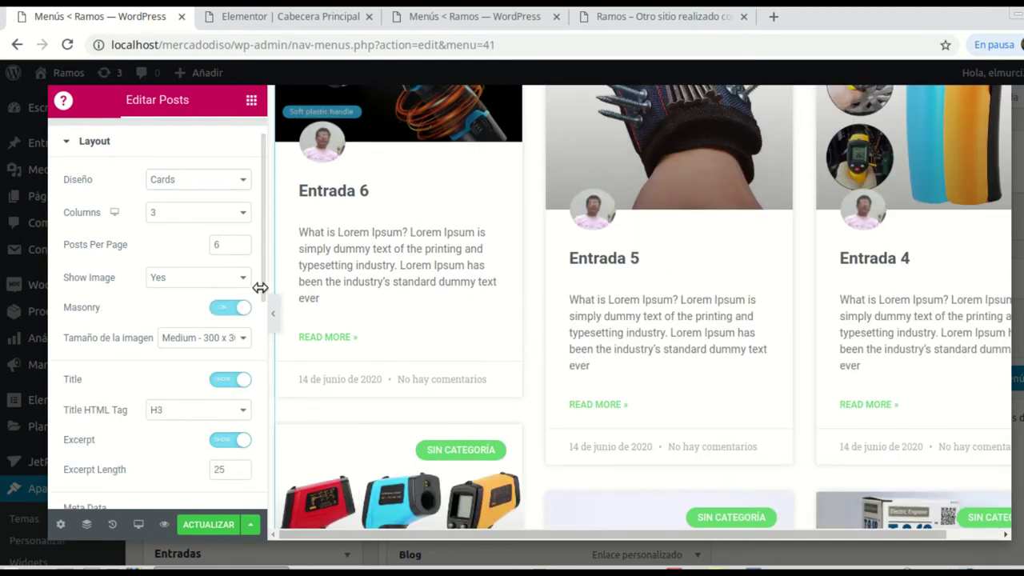
scroll(200, 342, "down", 1)
scroll(168, 341, "down", 2)
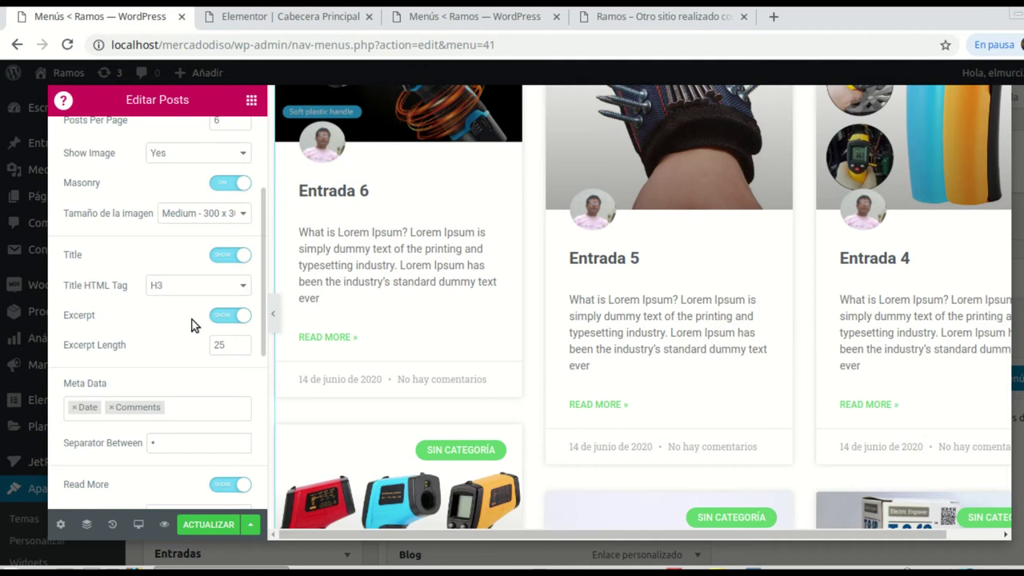
left_click(241, 348)
left_click(241, 348)
left_click(241, 348)
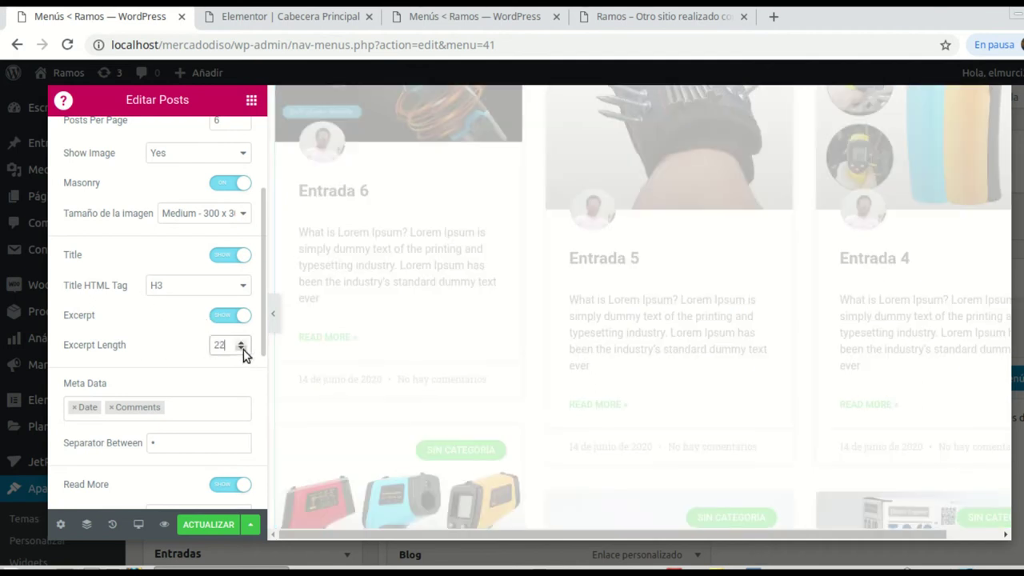
left_click(241, 343)
scroll(195, 377, "down", 1)
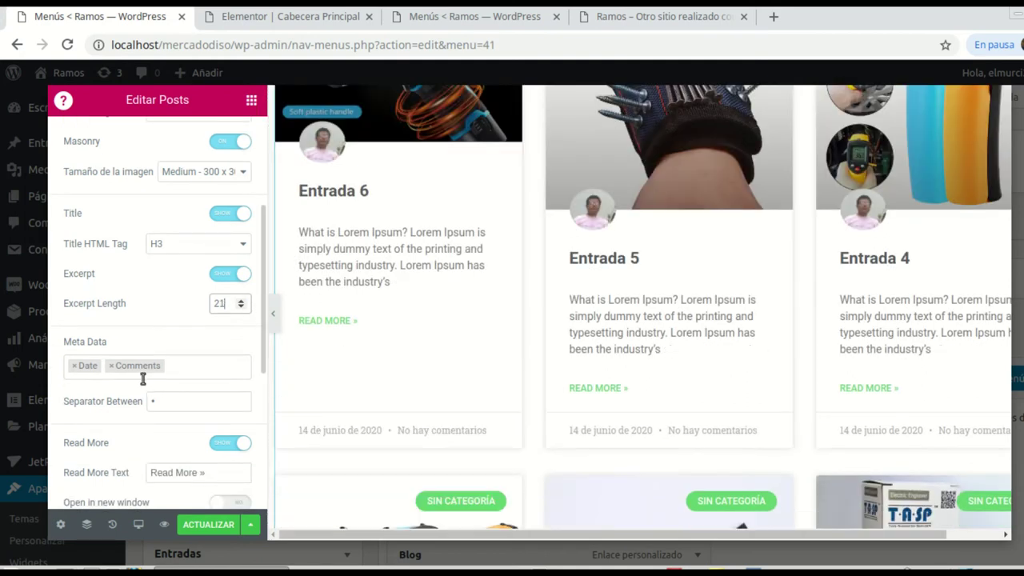
Step: Remove Date and Comments from the post meta and change the read-more text to 'Leer Más»'
left_click(76, 366)
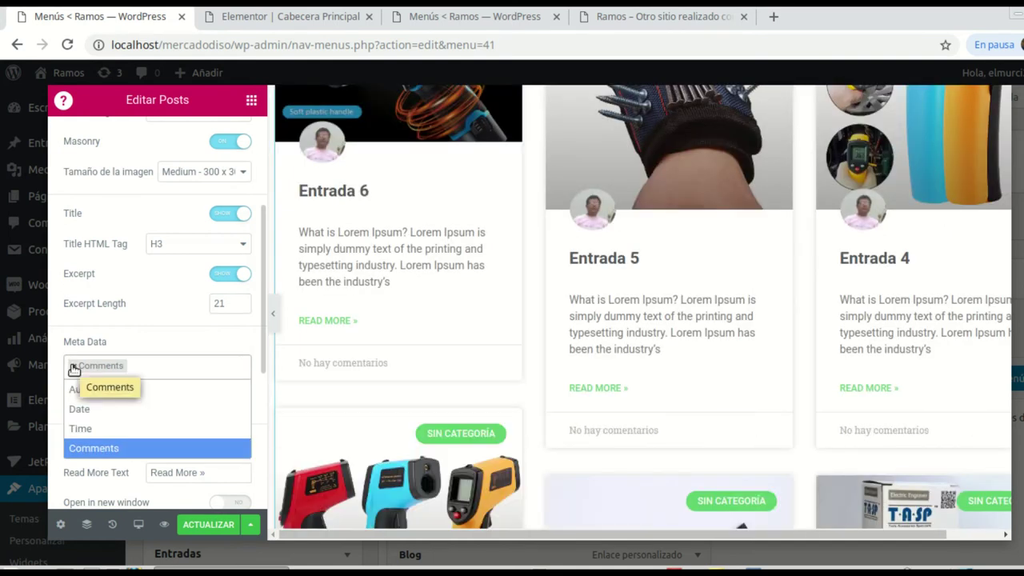
left_click(72, 366)
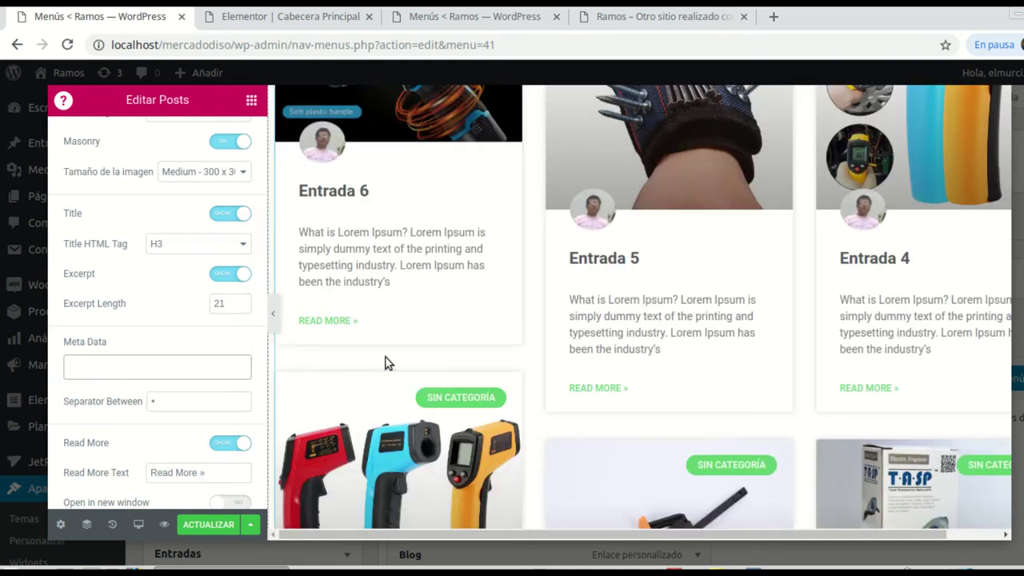
scroll(177, 442, "down", 1)
left_click_drag(199, 390, 245, 391)
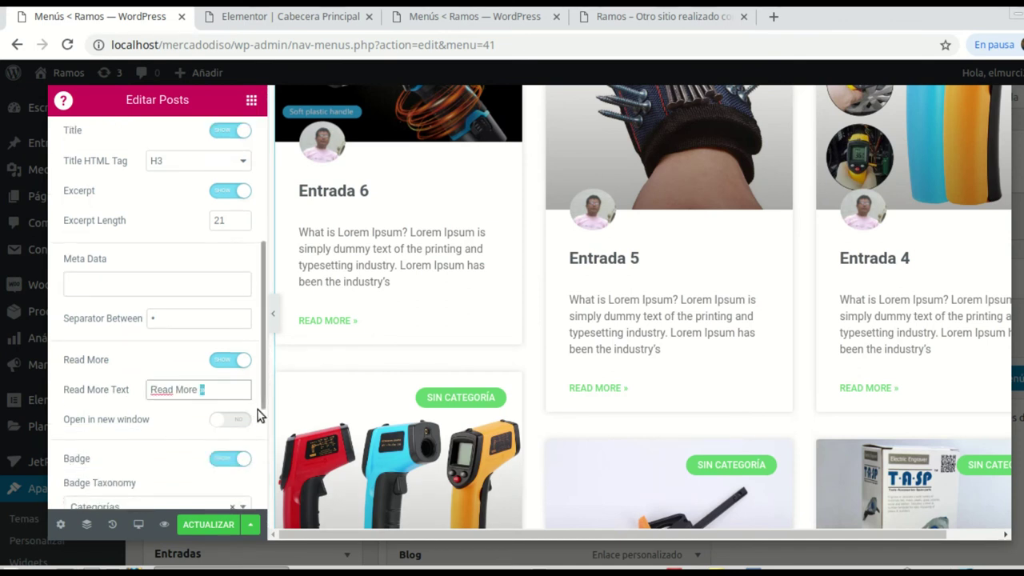
key("Left")
key("BackSpace")
key("shift+Home")
key("BackSpace")
type("Leer Más")
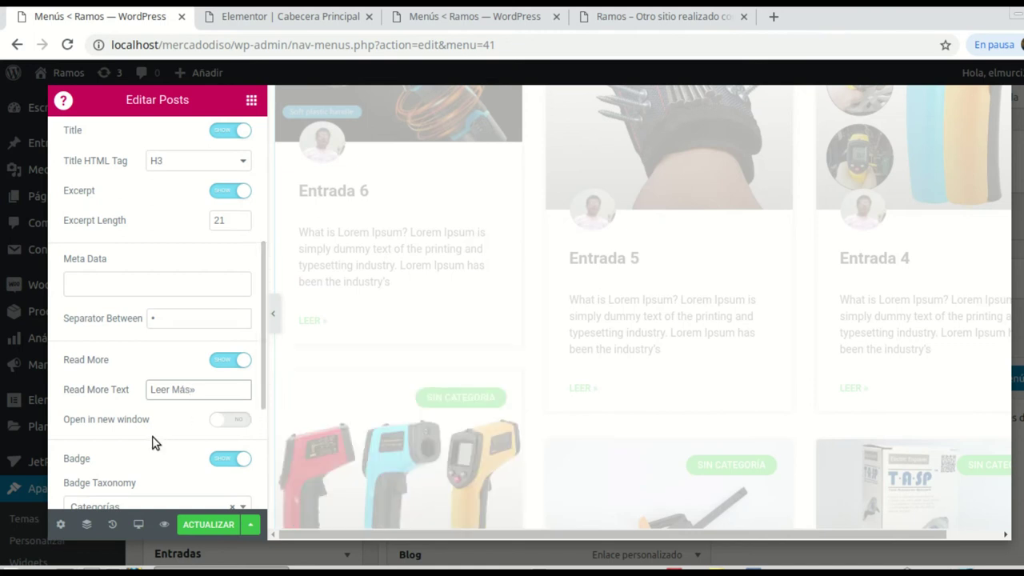
Step: Make the read-more links open in a new window and expand the Pagination settings
scroll(154, 442, "down", 1)
left_click(240, 378)
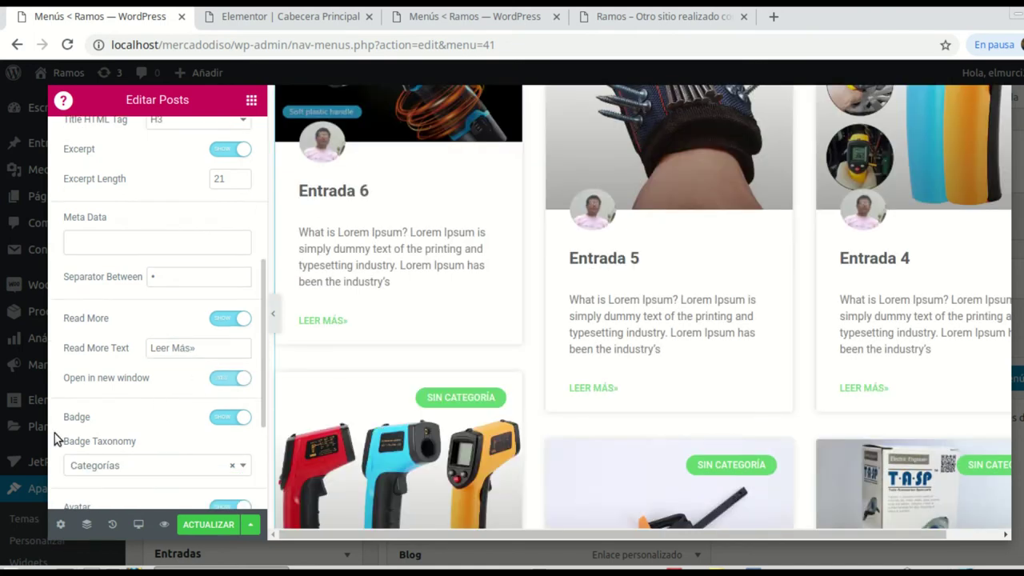
scroll(91, 447, "down", 2)
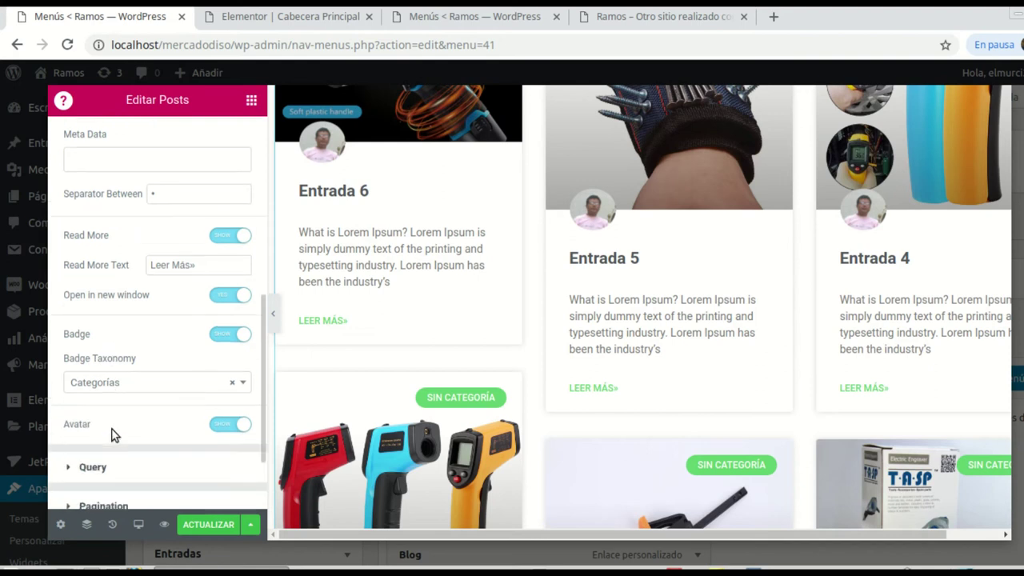
scroll(153, 402, "down", 1)
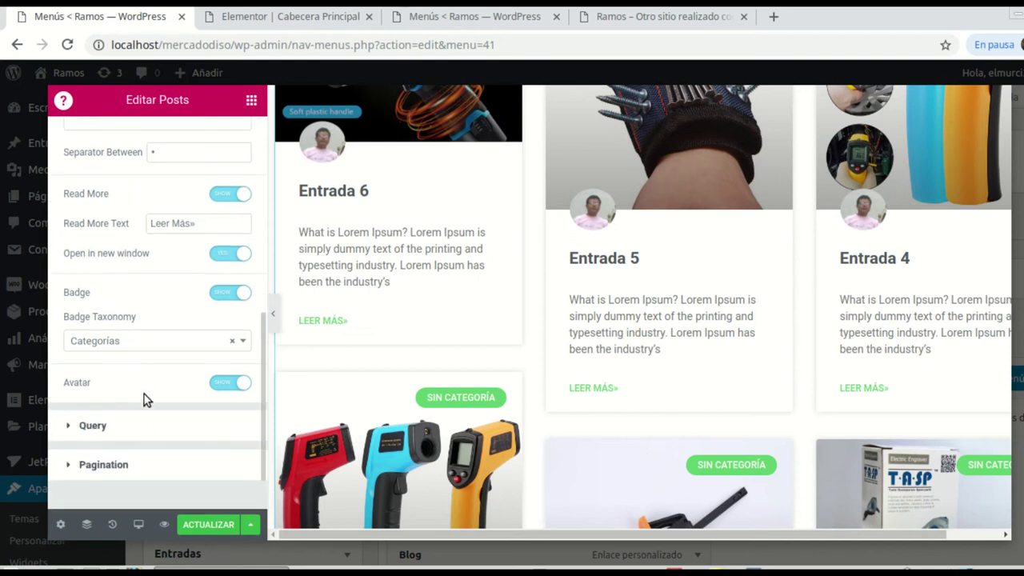
scroll(146, 399, "down", 1)
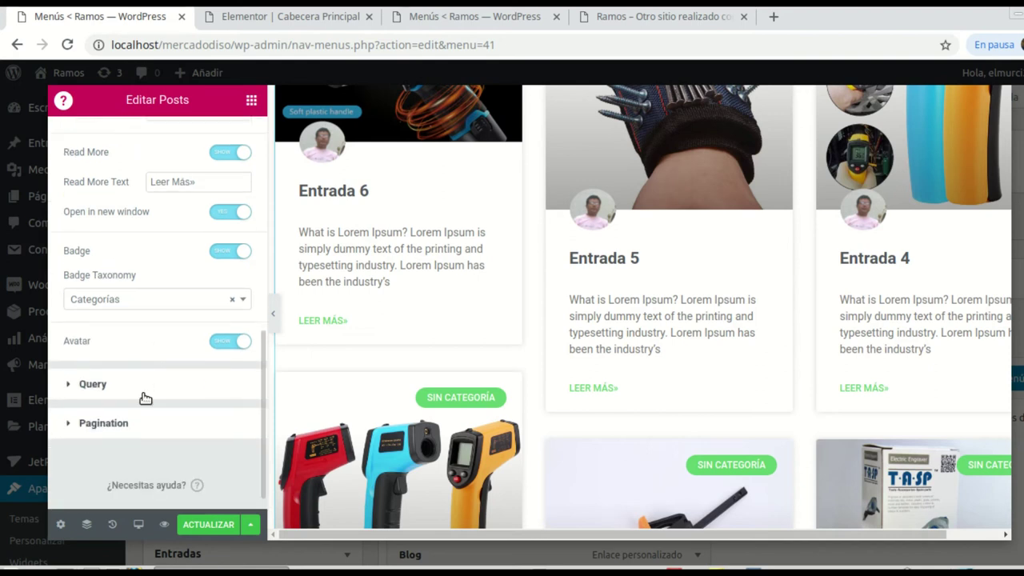
left_click(99, 424)
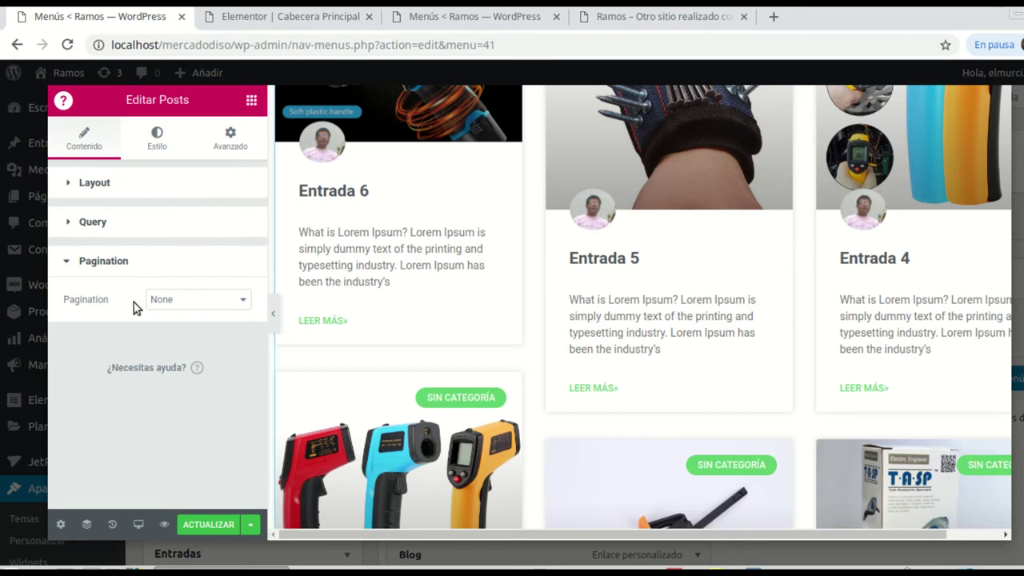
left_click(244, 299)
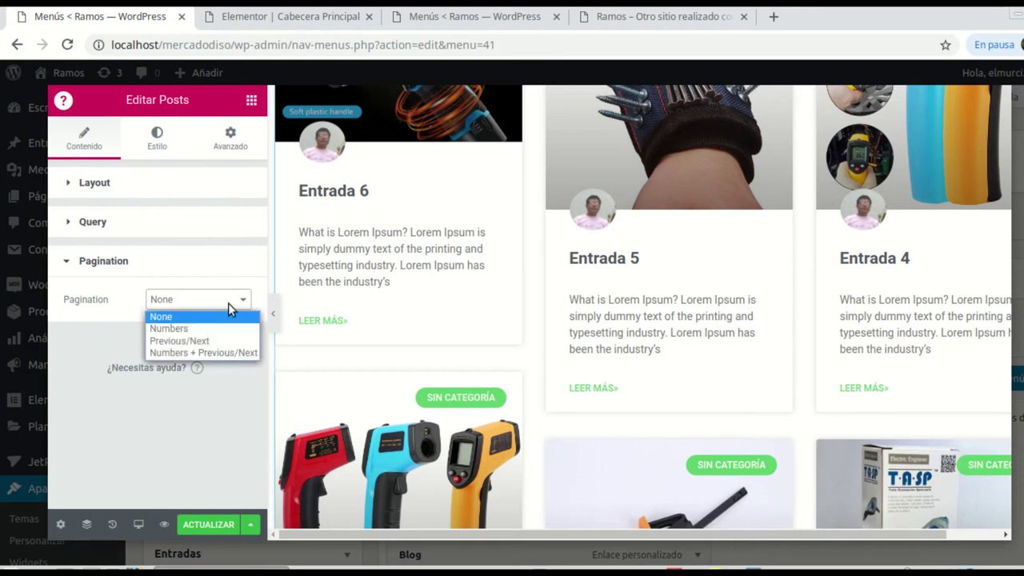
left_click(179, 330)
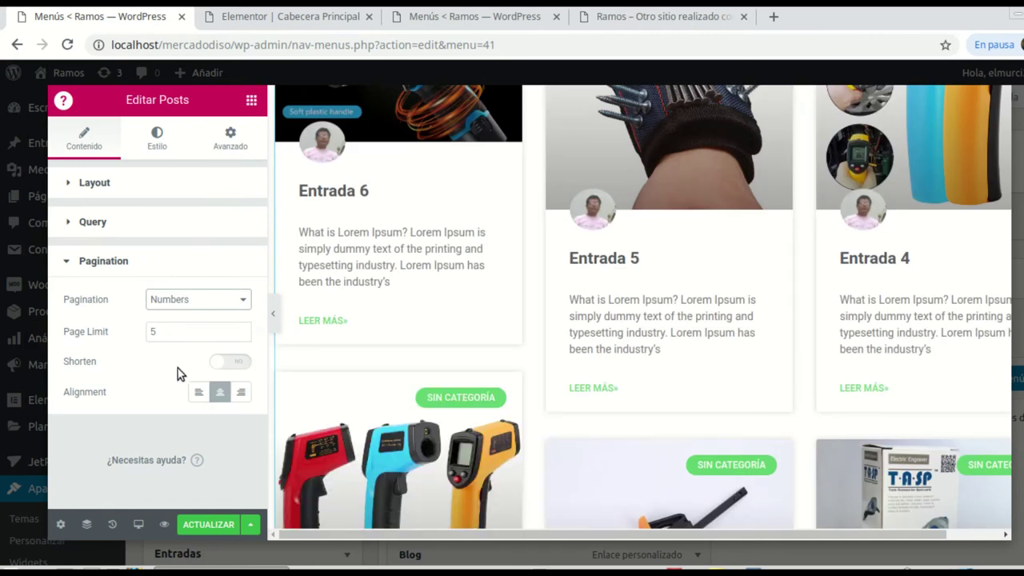
scroll(664, 352, "down", 5)
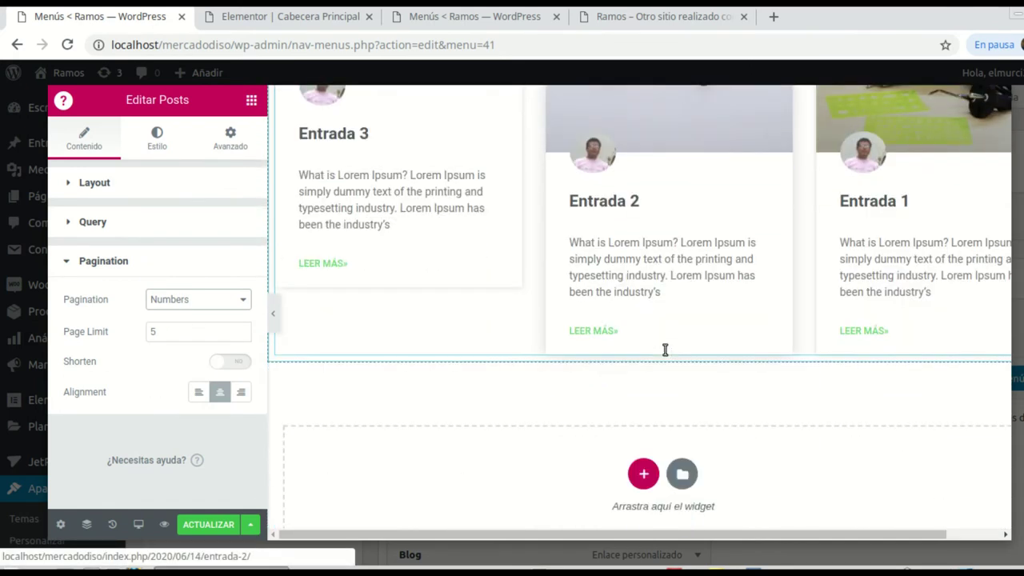
scroll(664, 352, "down", 1)
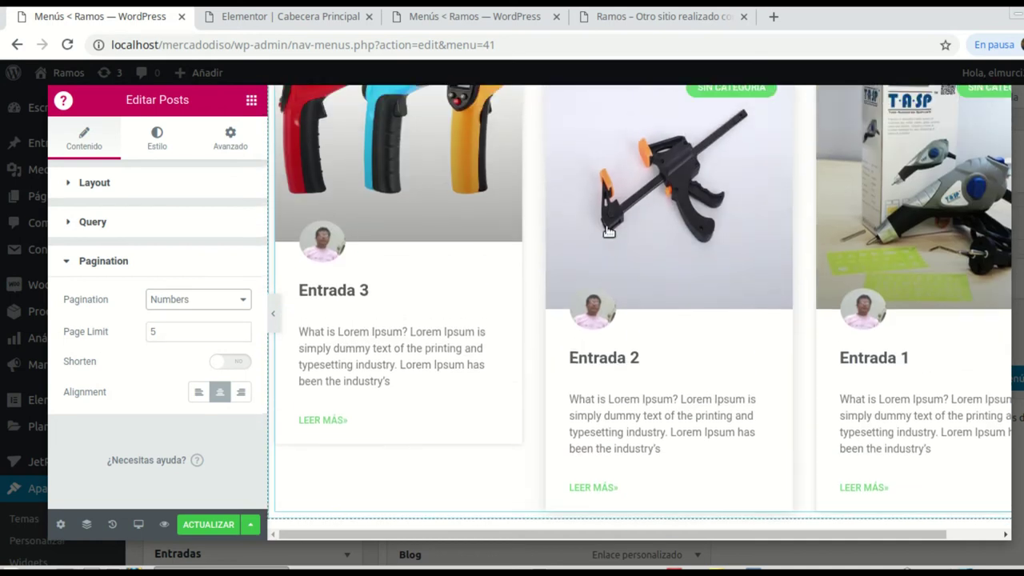
scroll(691, 315, "up", 2)
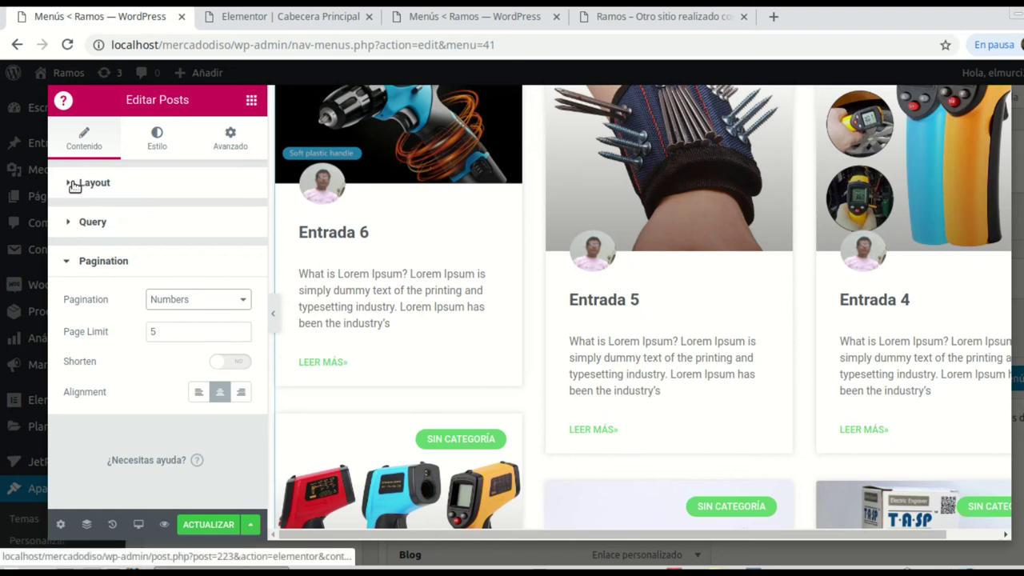
Step: Lower the Posts widget's Posts Per Page to 3 and save with ACTUALIZAR
left_click(71, 182)
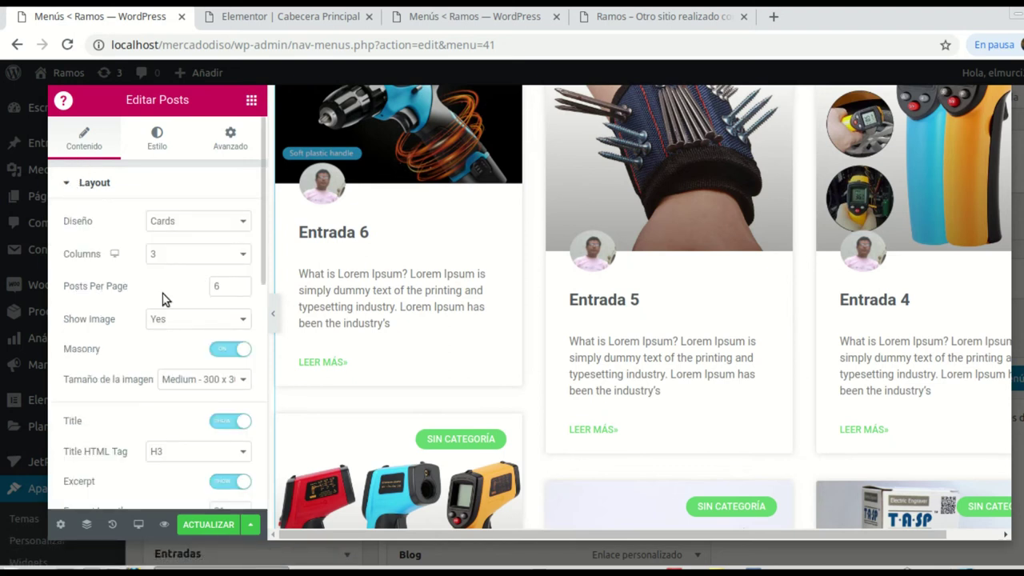
left_click(242, 289)
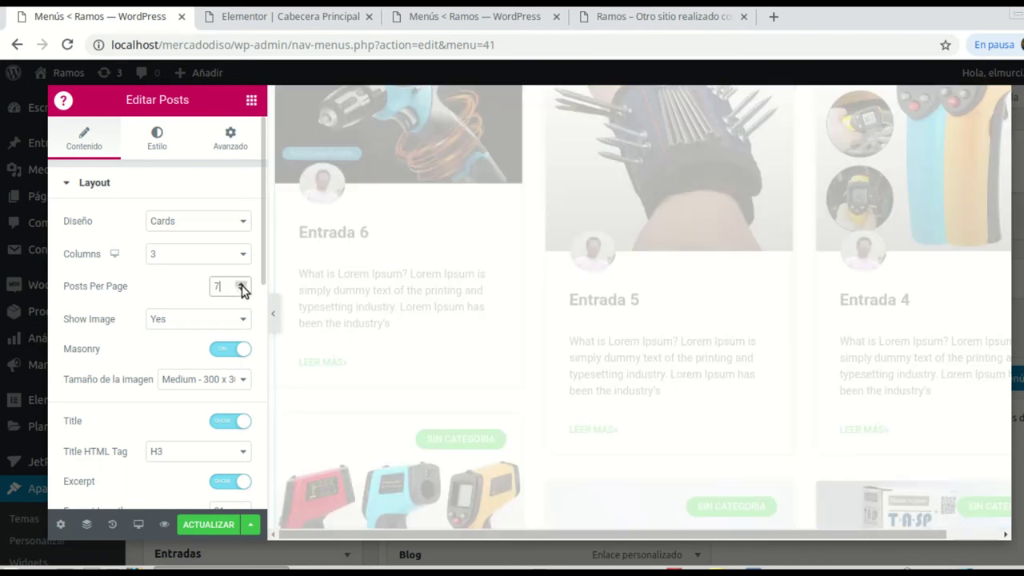
left_click(241, 289)
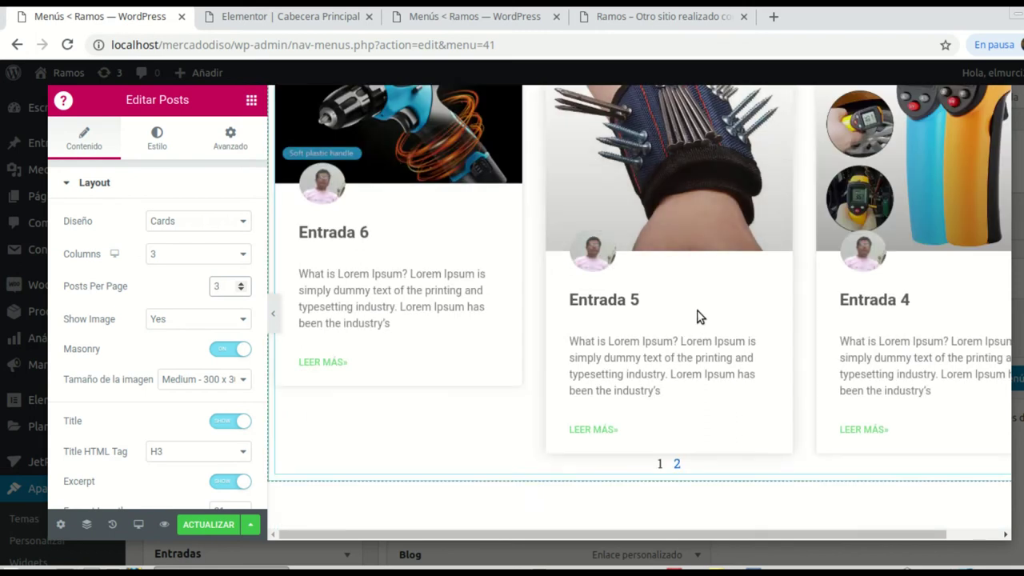
scroll(695, 316, "down", 2)
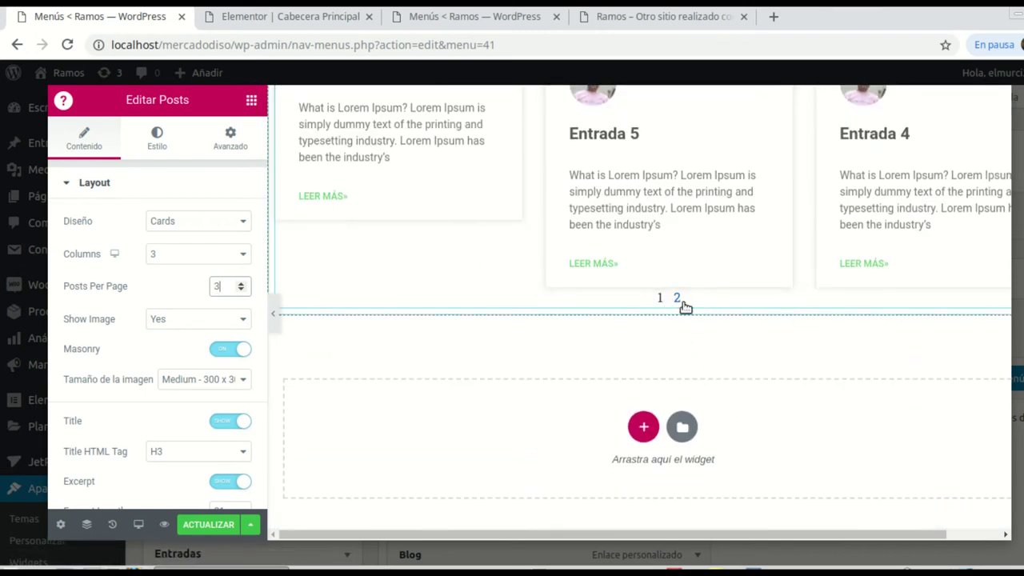
scroll(795, 258, "up", 4)
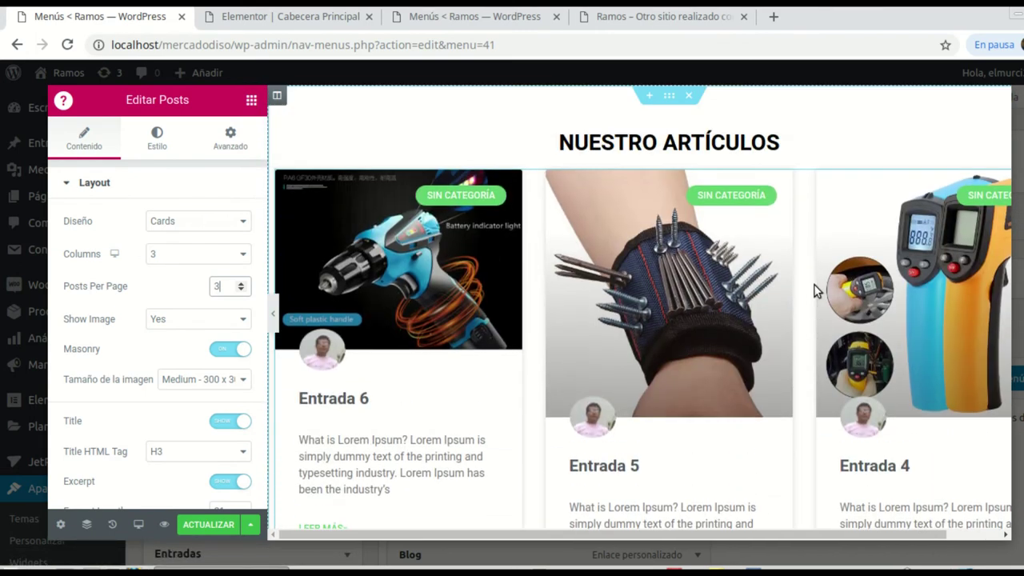
scroll(743, 307, "down", 3)
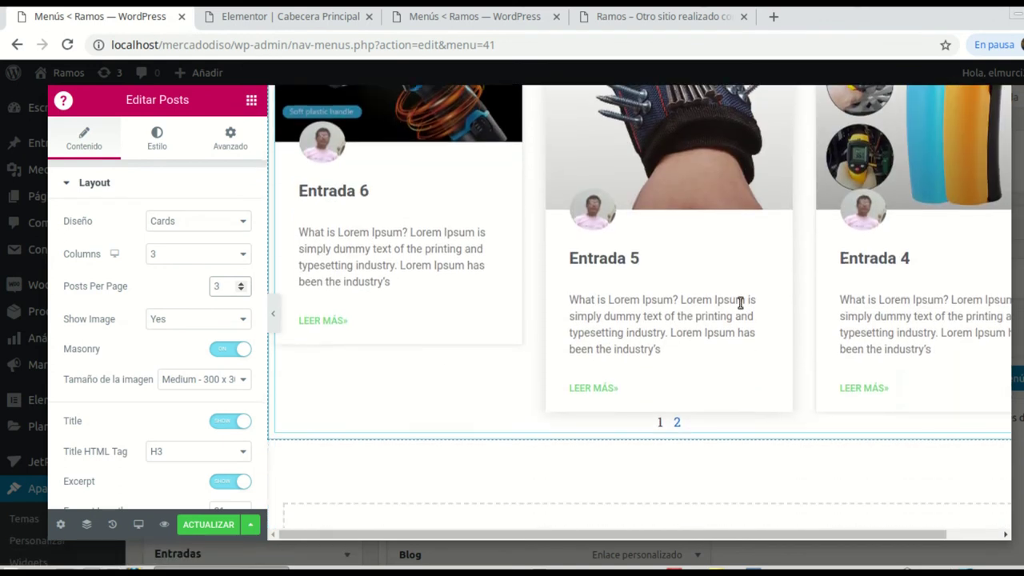
scroll(668, 332, "up", 3)
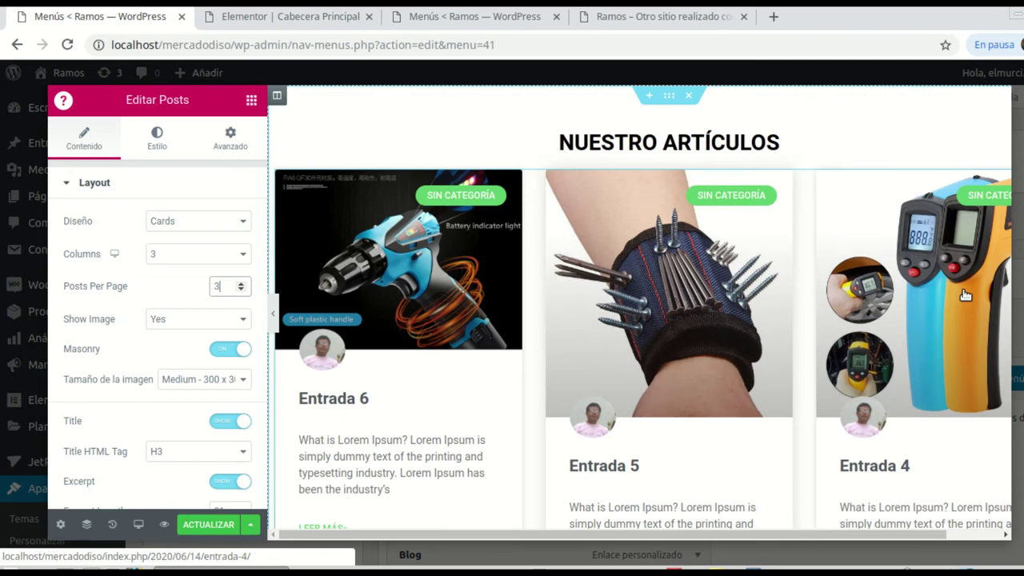
left_click(204, 529)
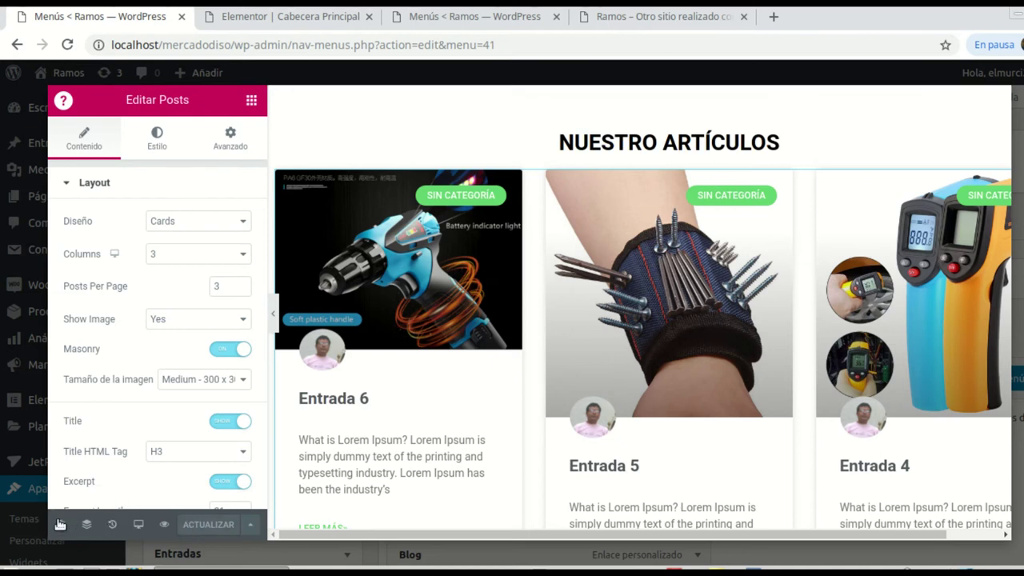
Step: Leave the Elementor overlay and reload the live site's Home page to see the updated header
key("Escape")
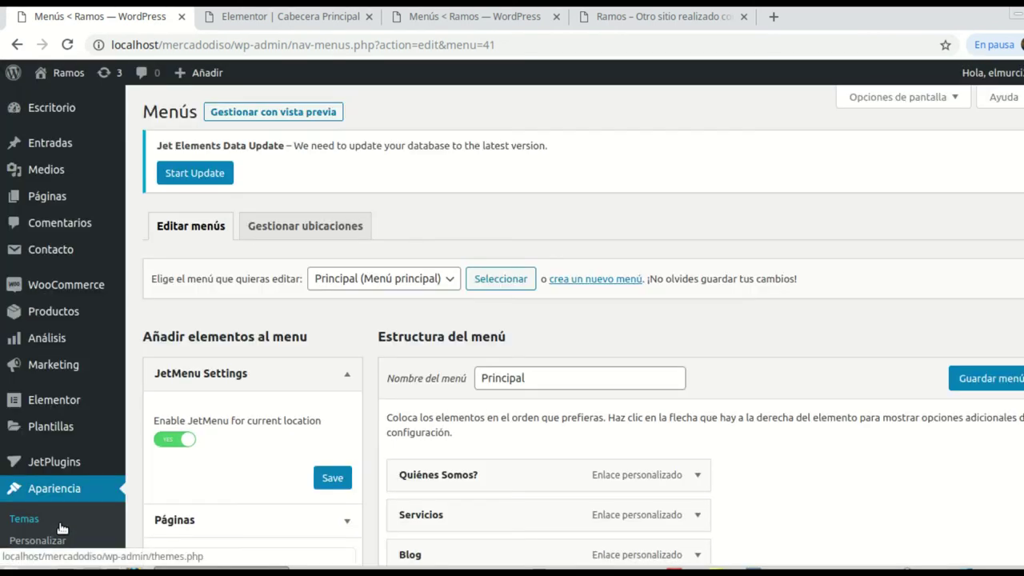
scroll(708, 434, "down", 3)
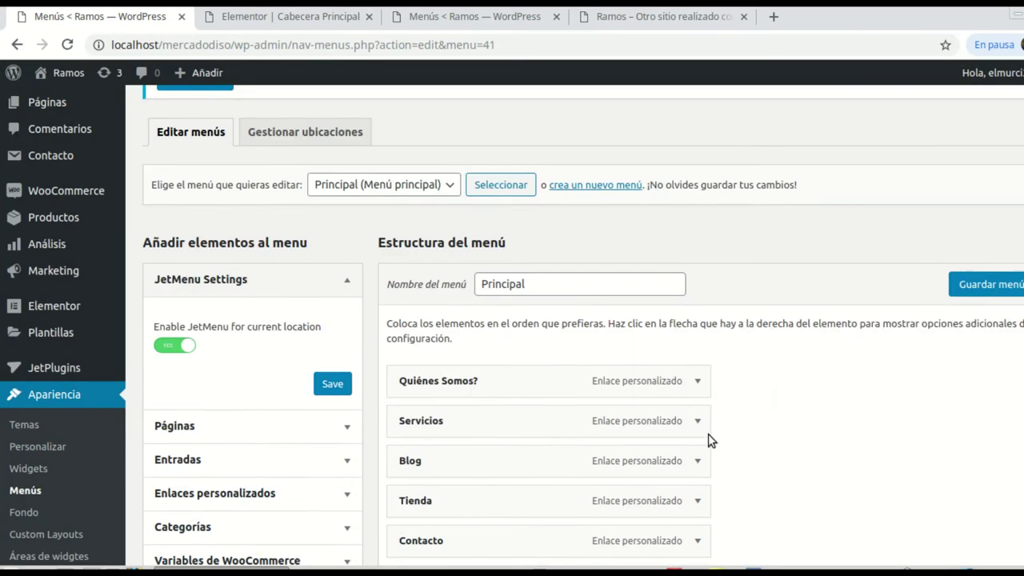
left_click(598, 27)
left_click(68, 46)
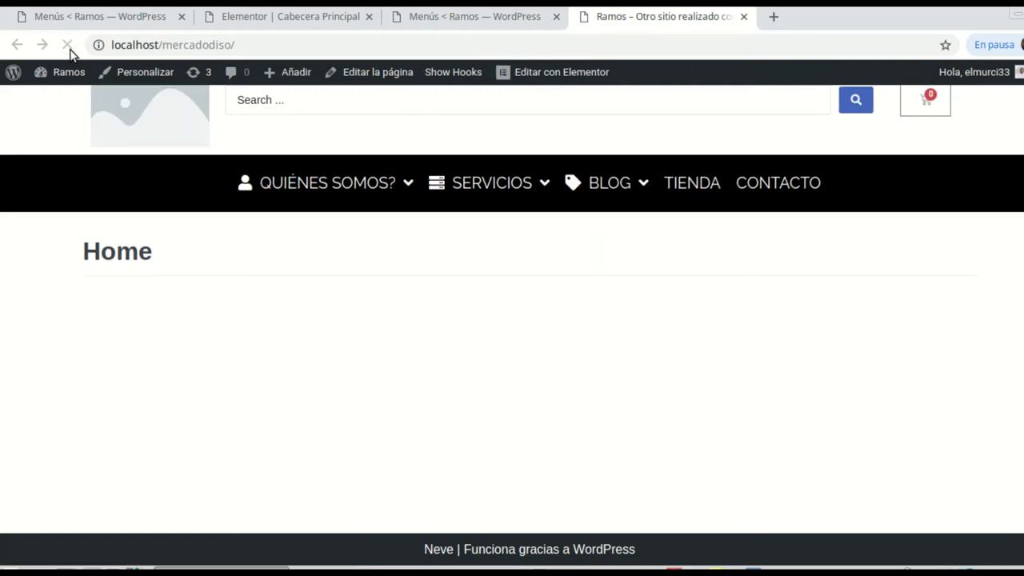
mouse_move(323, 187)
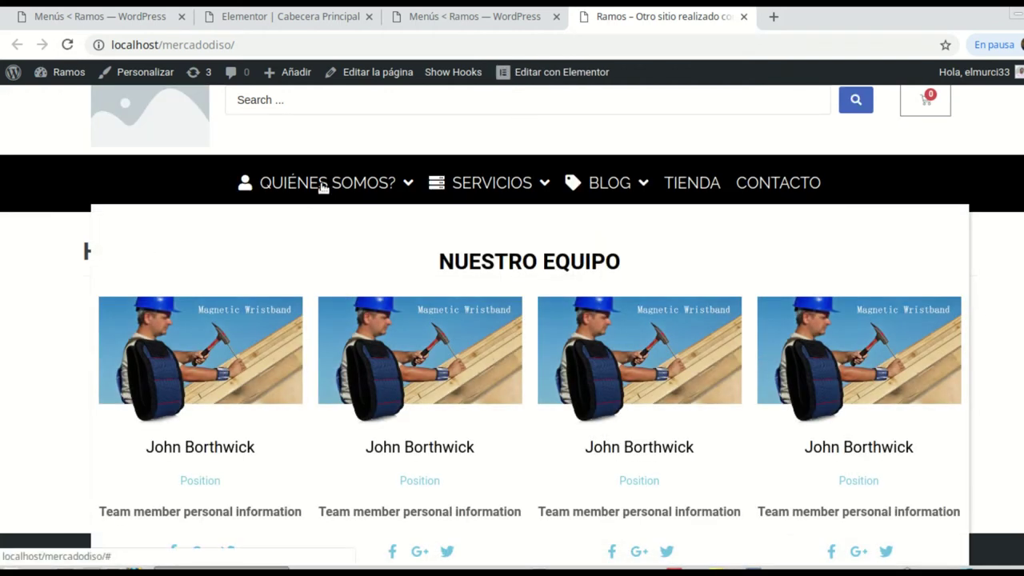
mouse_move(605, 195)
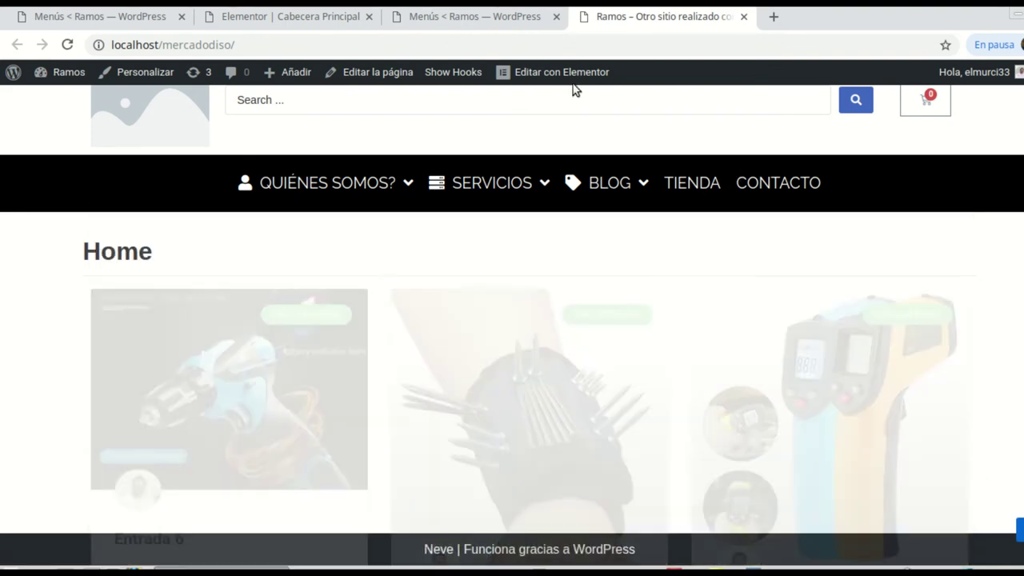
Step: Give the Tienda menu item the fa-shopping-bag icon in its JetMenu settings
left_click(36, 20)
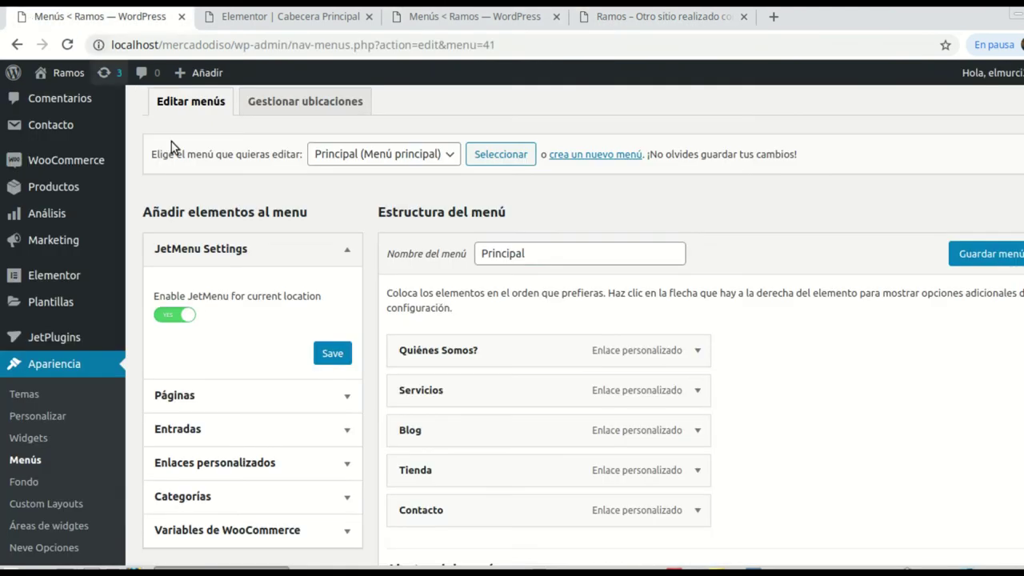
scroll(404, 455, "down", 1)
mouse_move(409, 433)
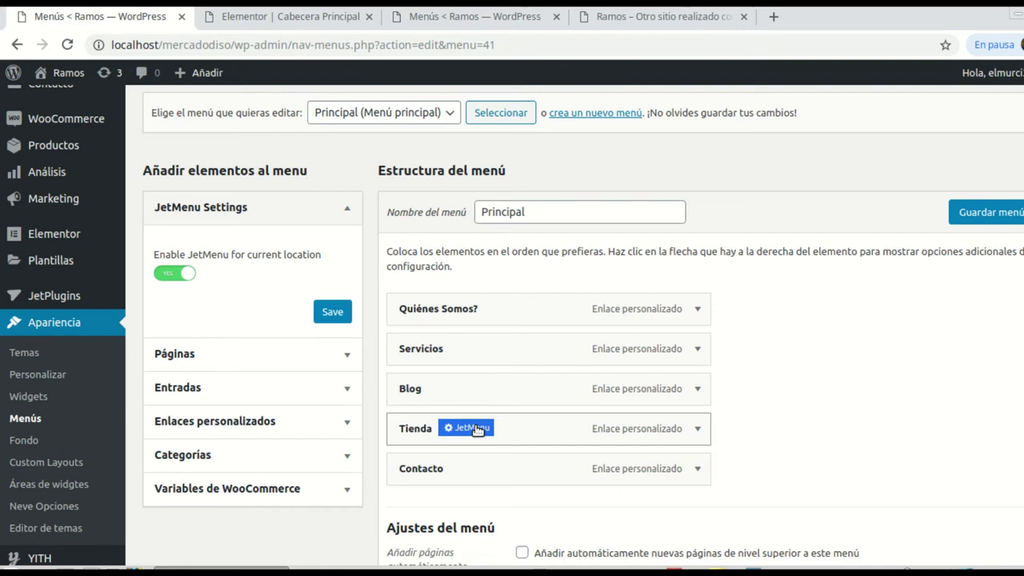
left_click(475, 427)
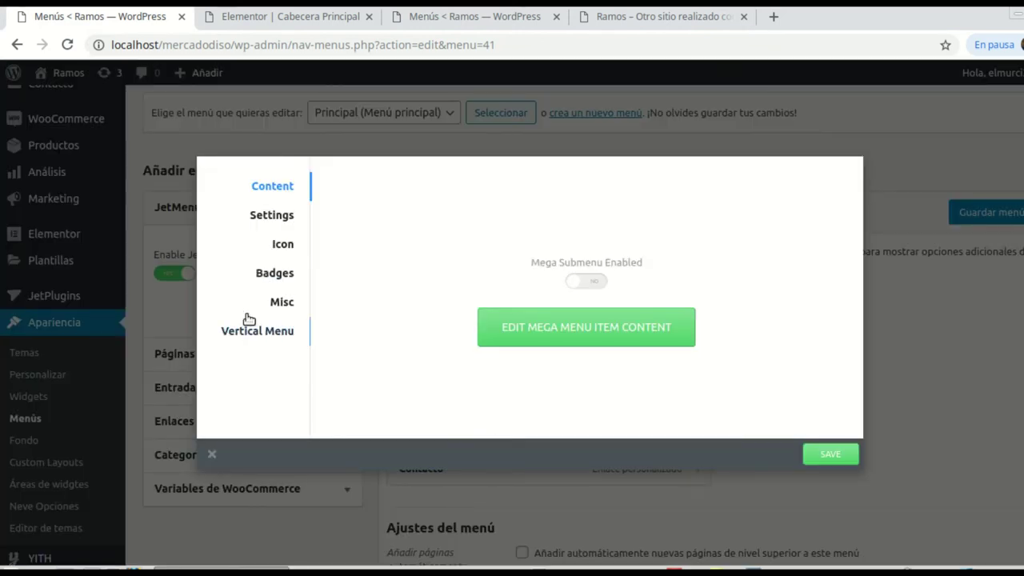
left_click(284, 245)
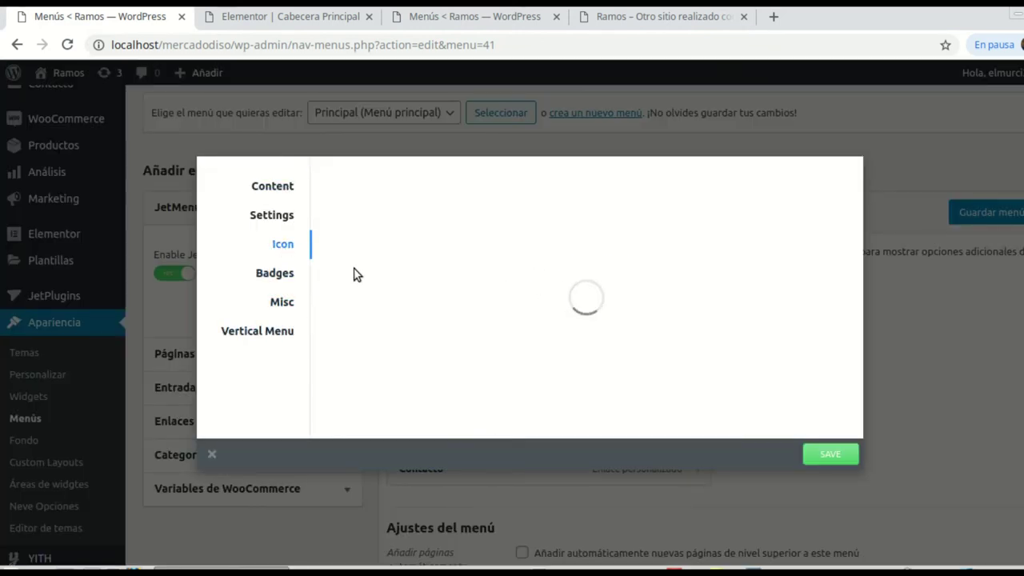
left_click(385, 211)
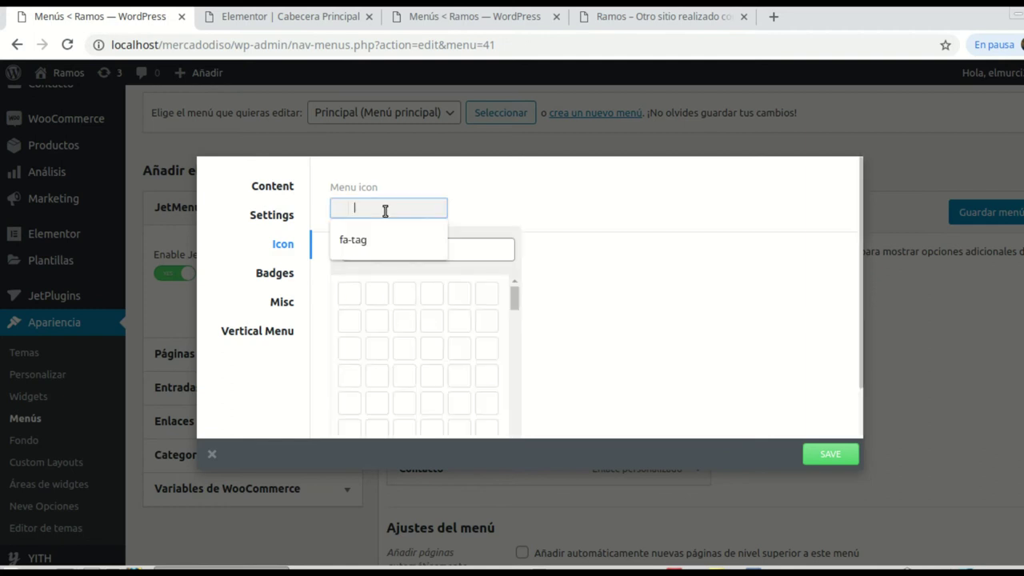
type("shop")
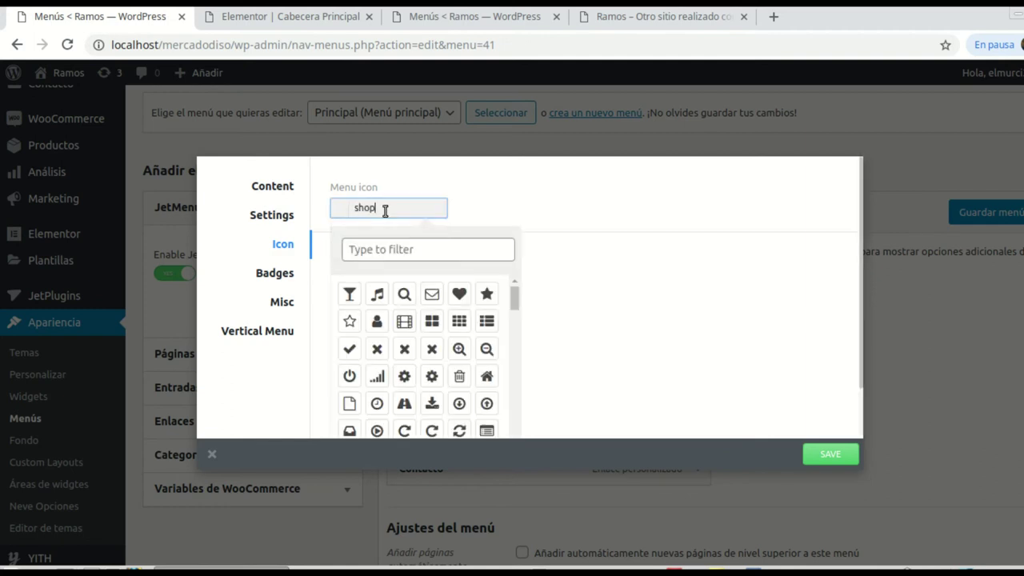
left_click(392, 249)
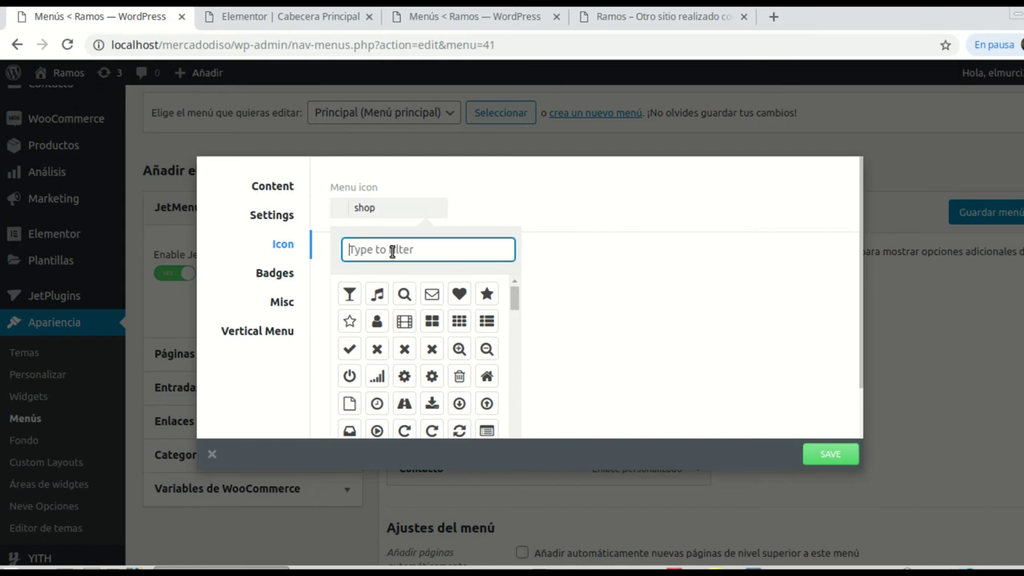
type("shop")
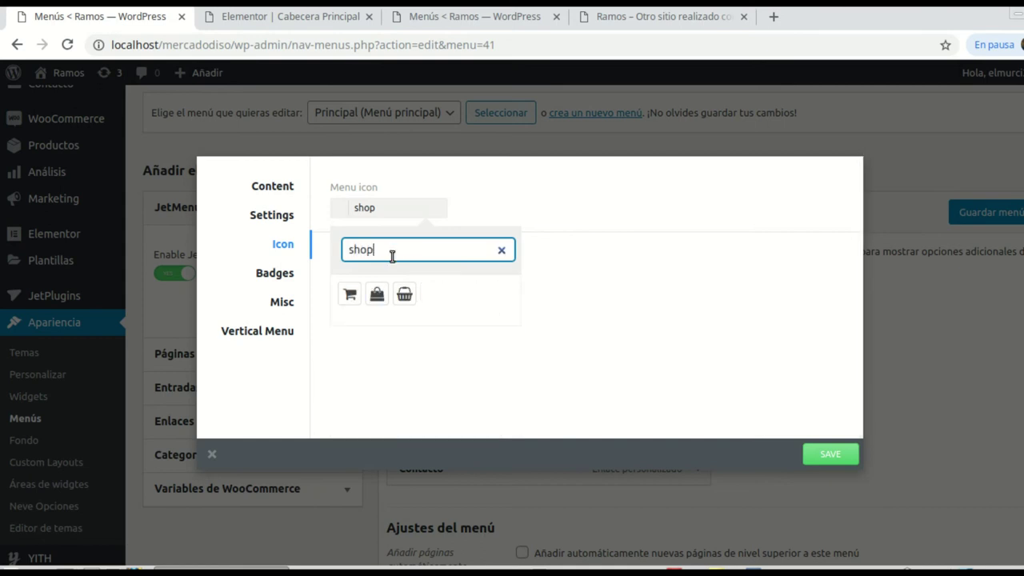
left_click(376, 294)
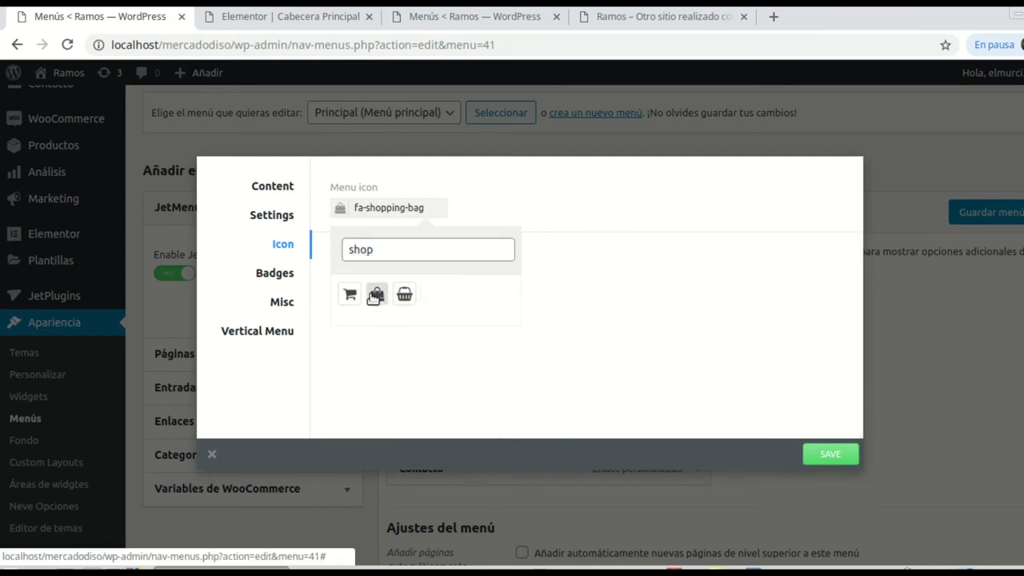
Step: Enable Tienda's Mega Submenu and open its mega menu content in Elementor
double_click(270, 190)
left_click(596, 286)
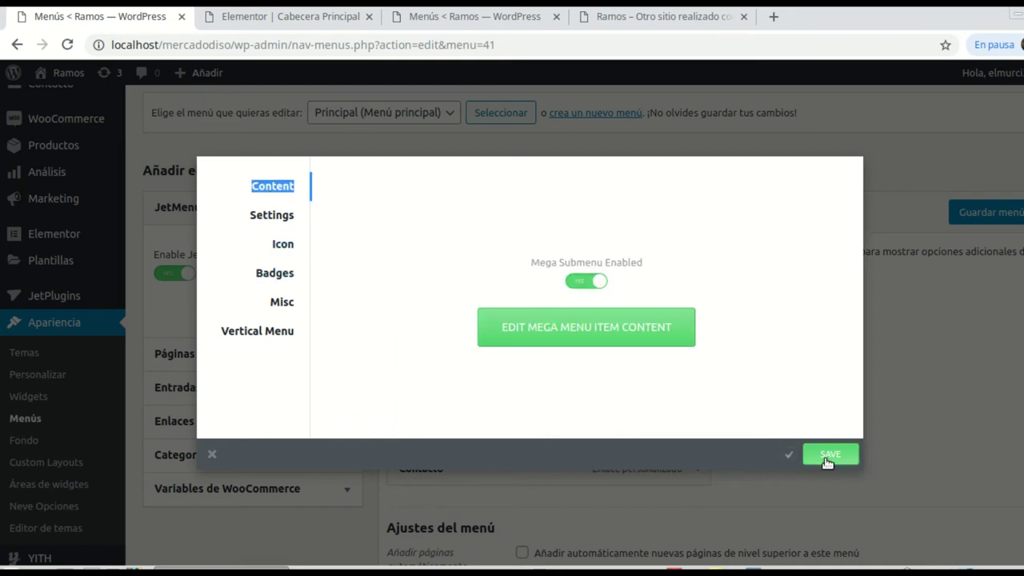
left_click(587, 344)
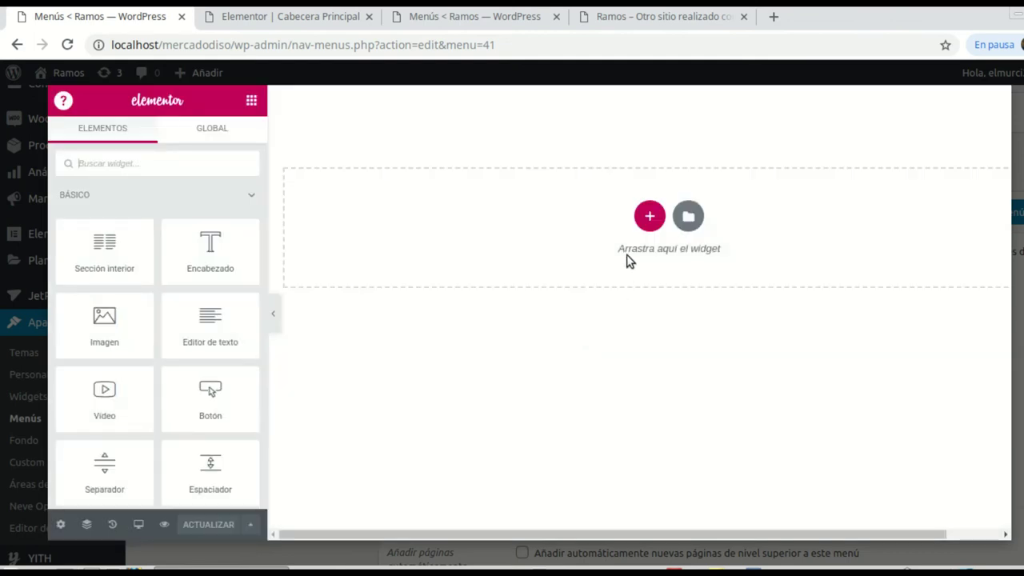
Step: Add a one-column section to the Tienda mega menu with Extender la sección switched on
left_click(649, 216)
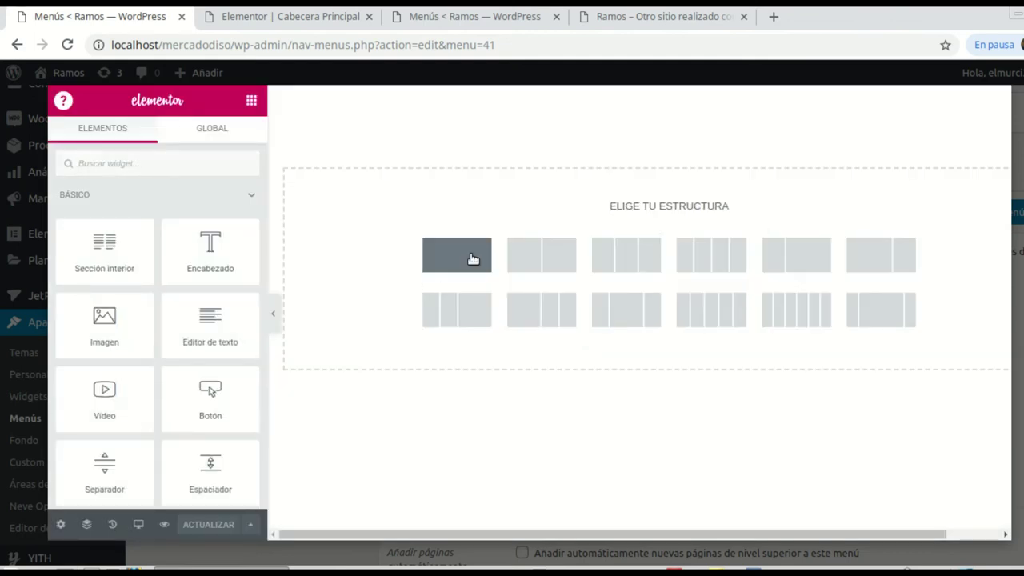
left_click(472, 259)
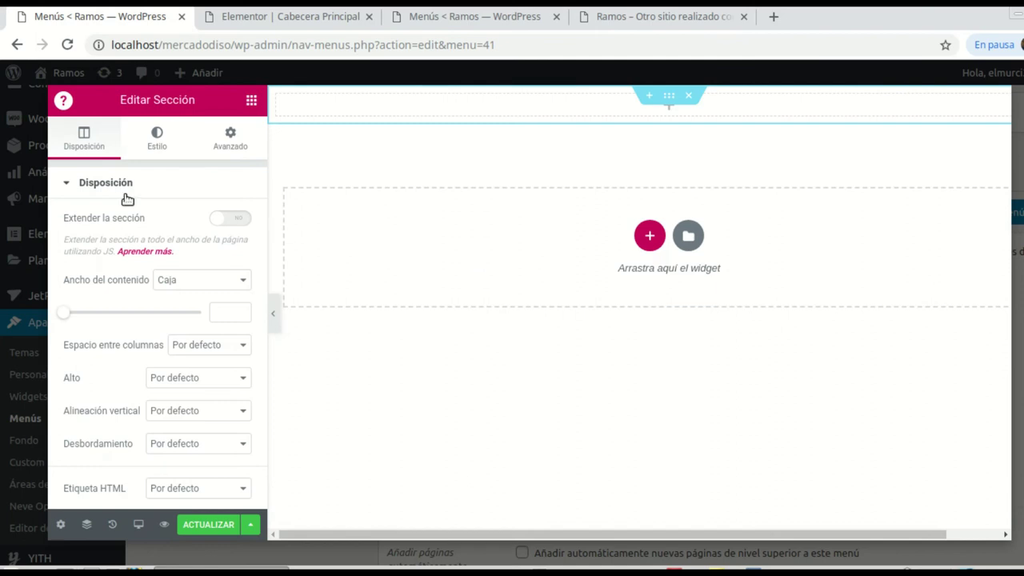
left_click(236, 218)
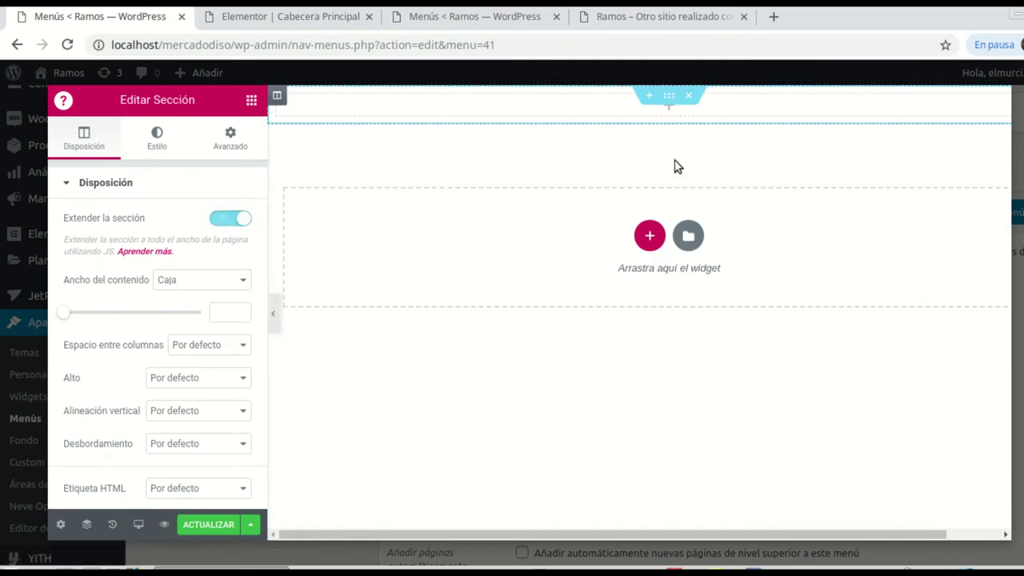
left_click(252, 99)
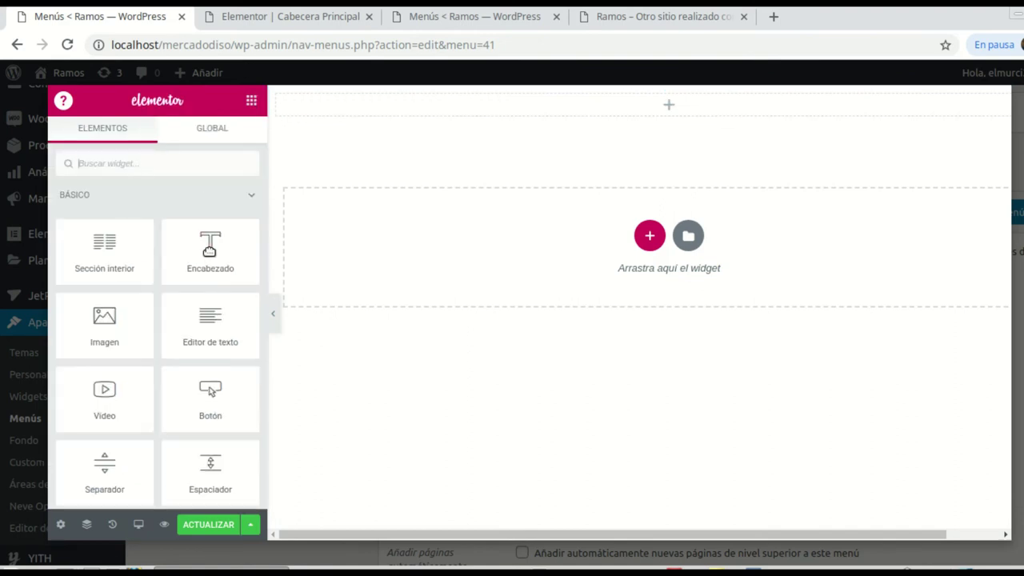
Step: Place a heading in the new section and change its text to 'Mi tienda'
left_click_drag(211, 245, 676, 108)
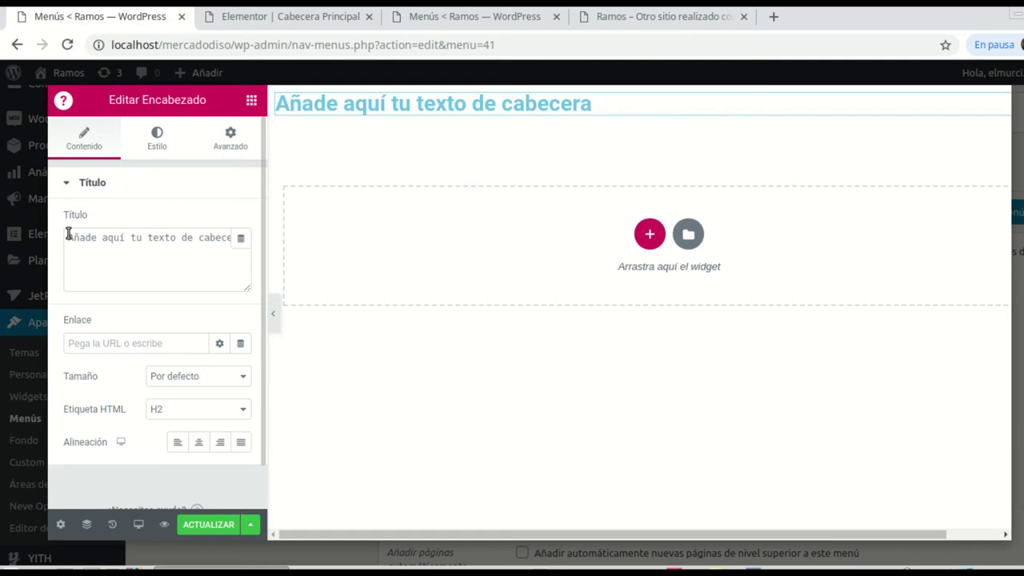
left_click_drag(113, 237, 201, 250)
key("BackSpace")
key("BackSpace")
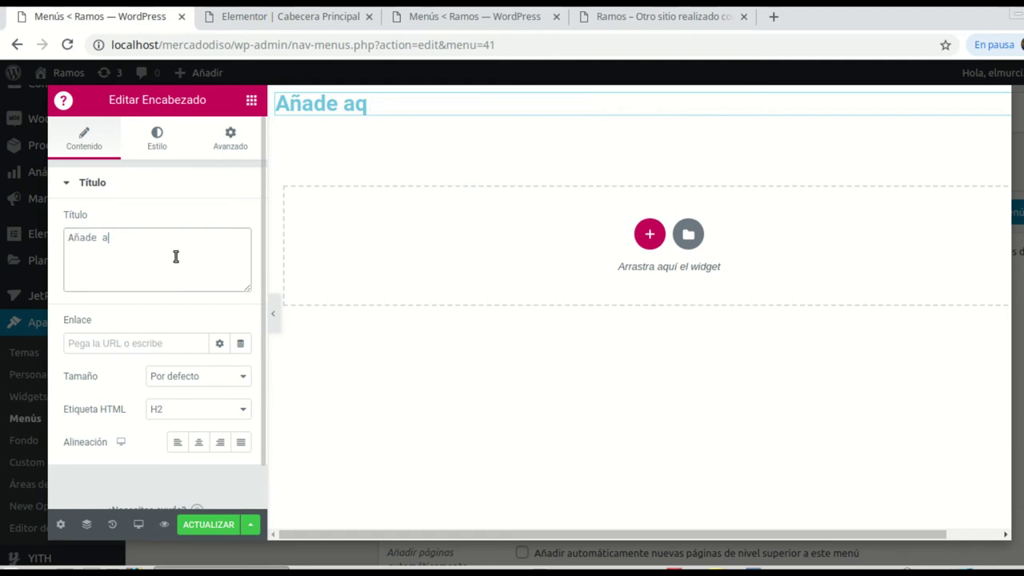
key("BackSpace")
key("BackSpace")
key("BackSpace")
key("BackSpace")
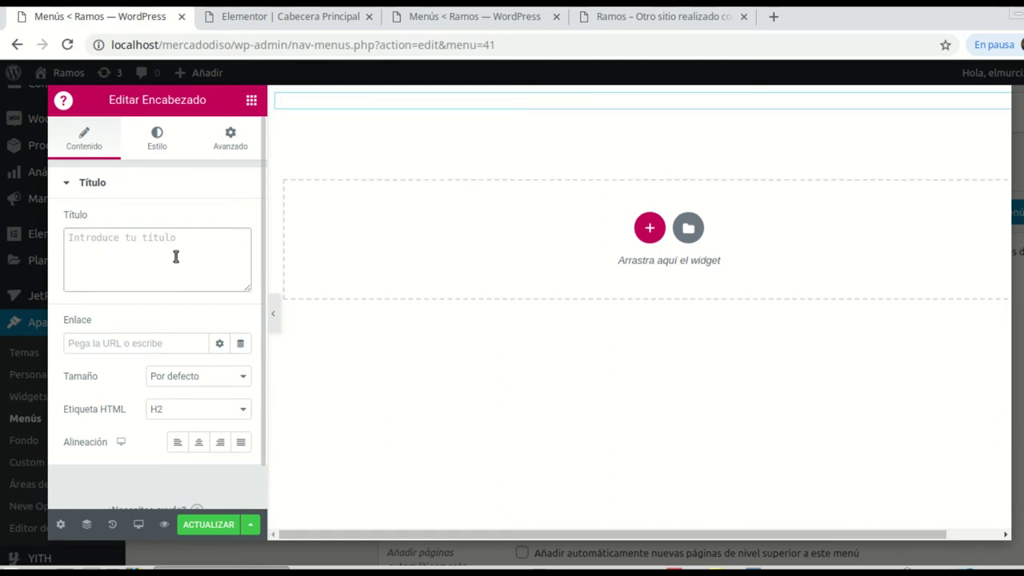
type("Mi tienda")
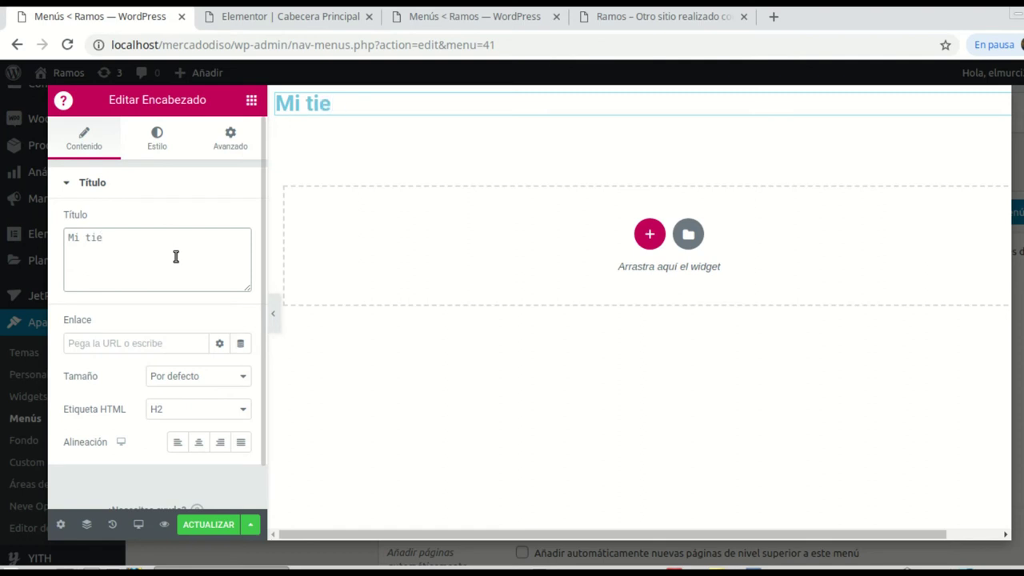
Step: Centre the heading, make its text black, and set Transformación to Mayúsculas
left_click(198, 441)
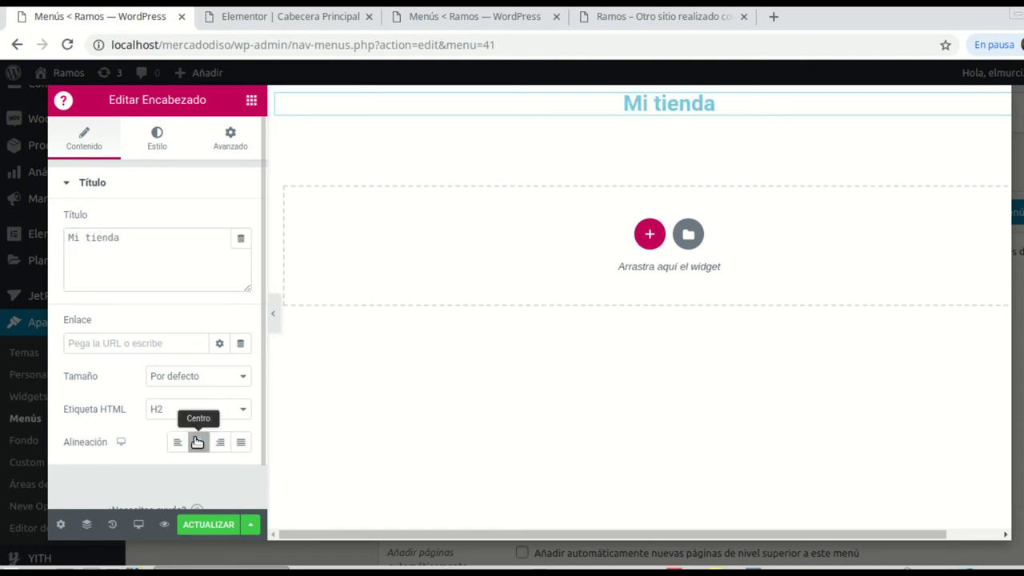
left_click(159, 146)
left_click(217, 222)
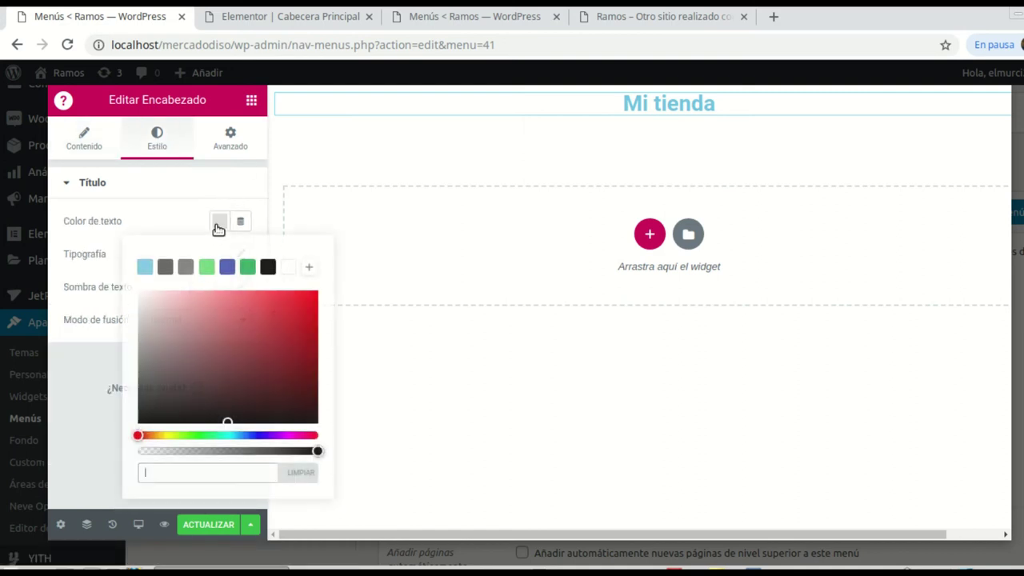
left_click(267, 267)
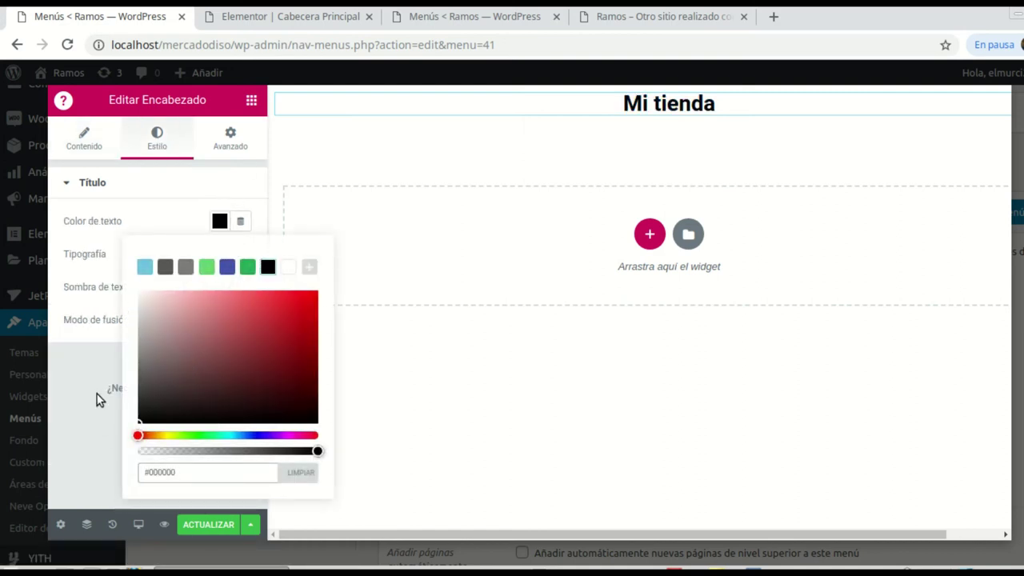
left_click(87, 261)
left_click(237, 254)
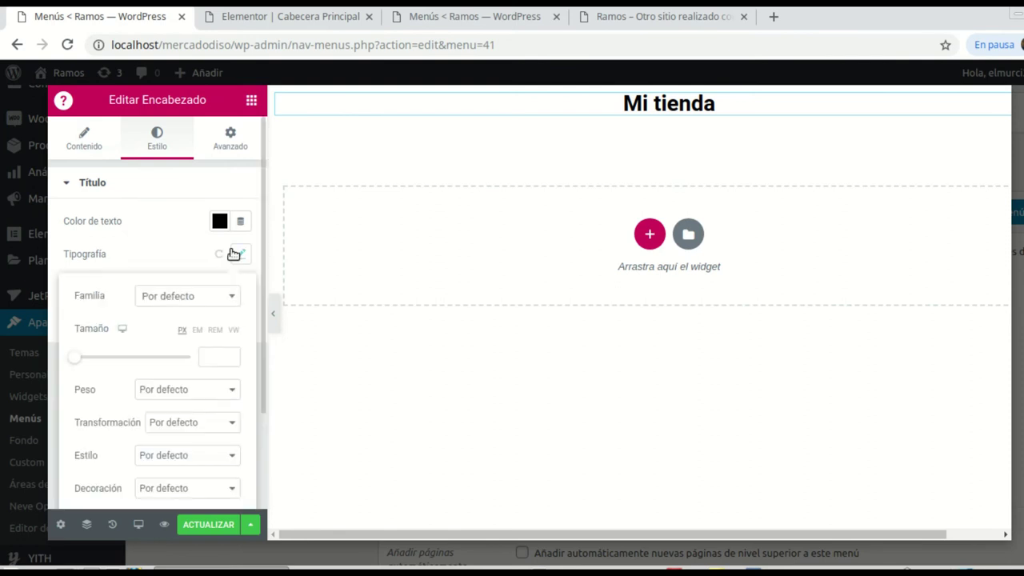
left_click(229, 423)
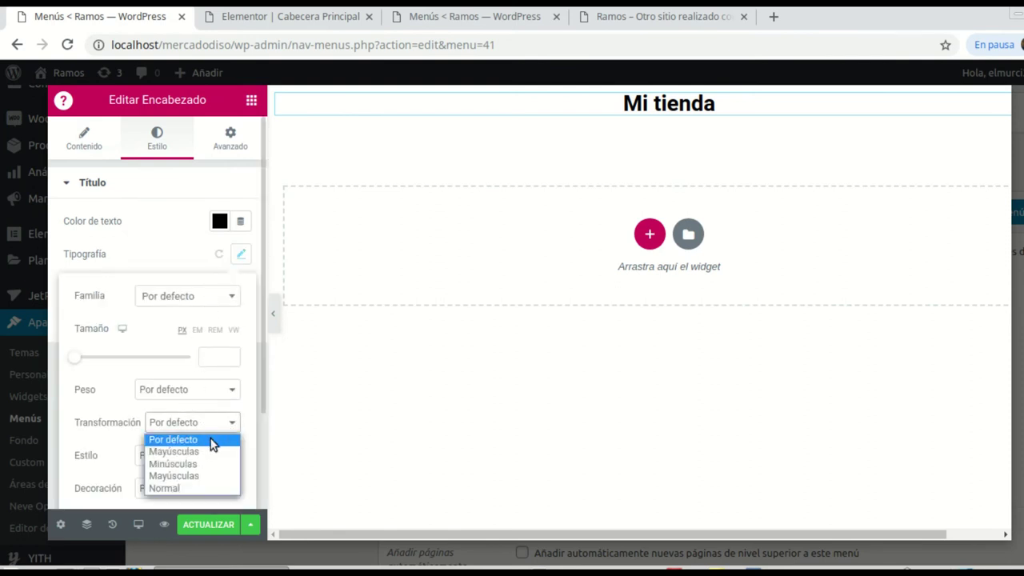
left_click(184, 452)
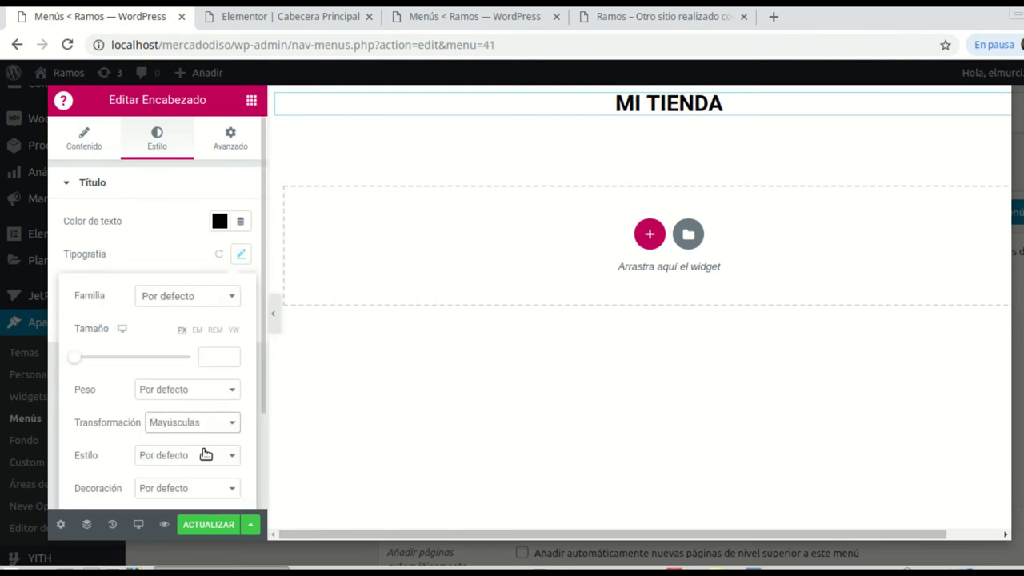
left_click(251, 100)
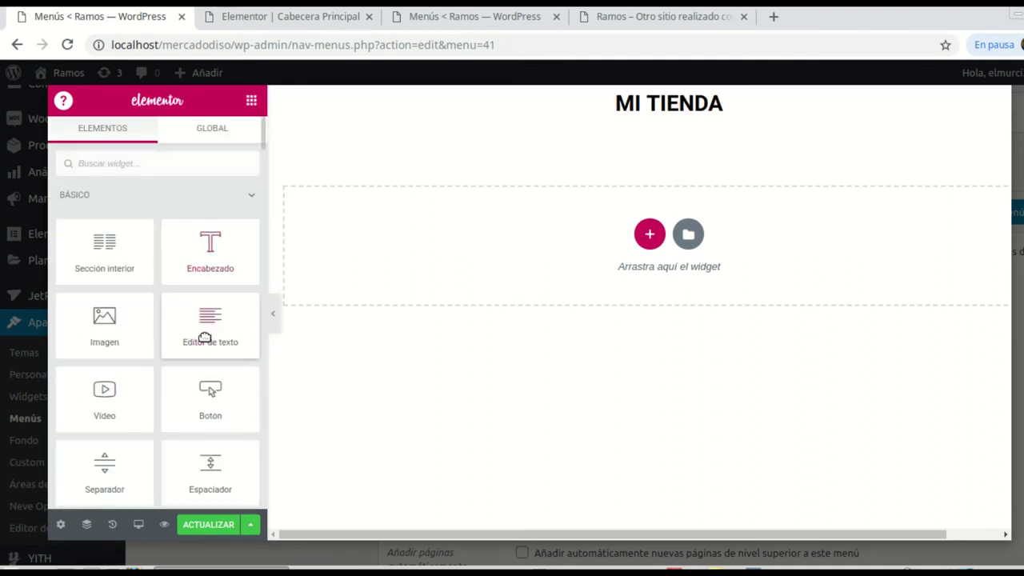
Step: Drop an Espaciador above the MI TIENDA heading and set its Espacio to 30 px
left_click_drag(214, 465, 642, 112)
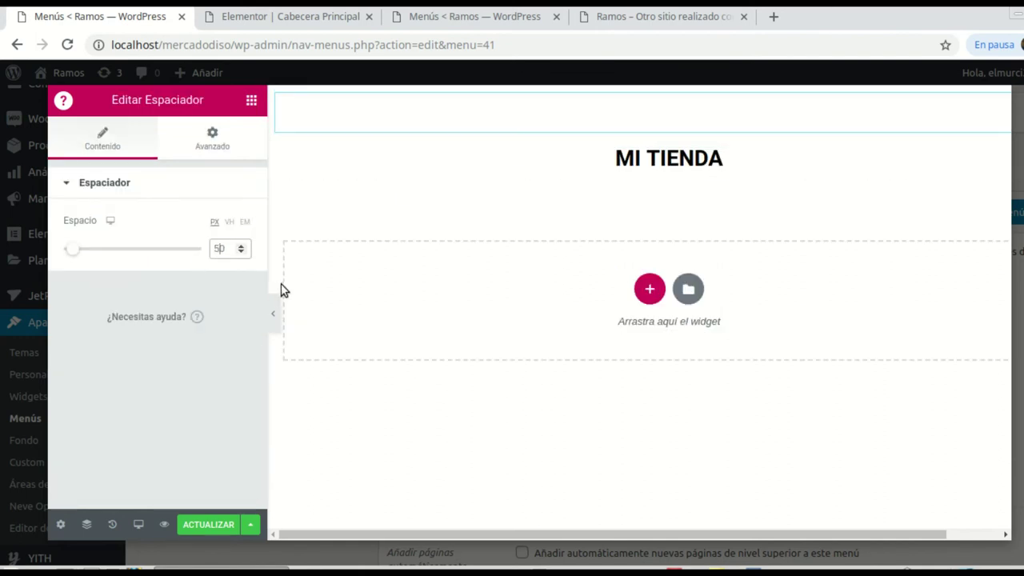
key("BackSpace")
key("BackSpace")
type("30")
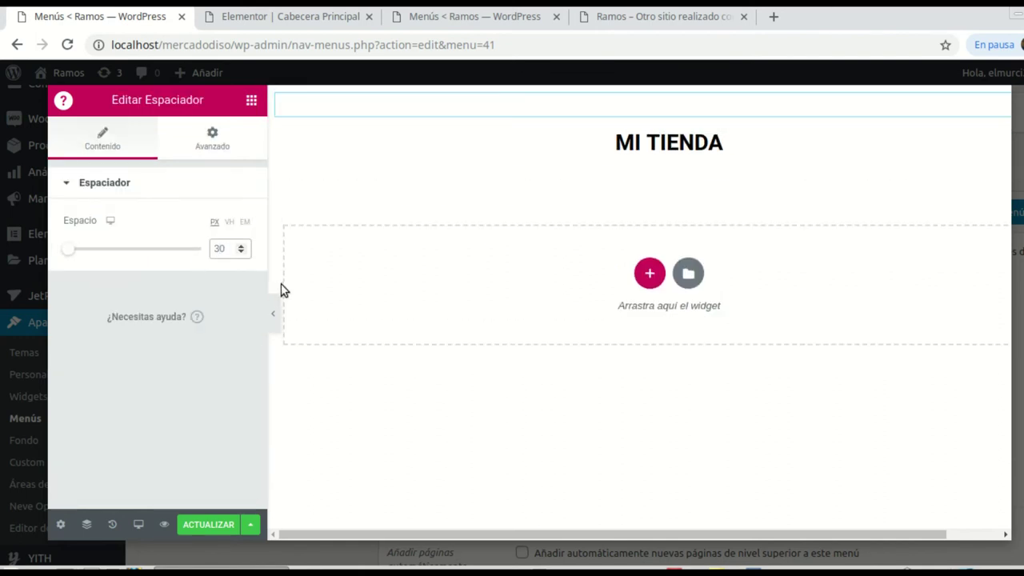
left_click(251, 102)
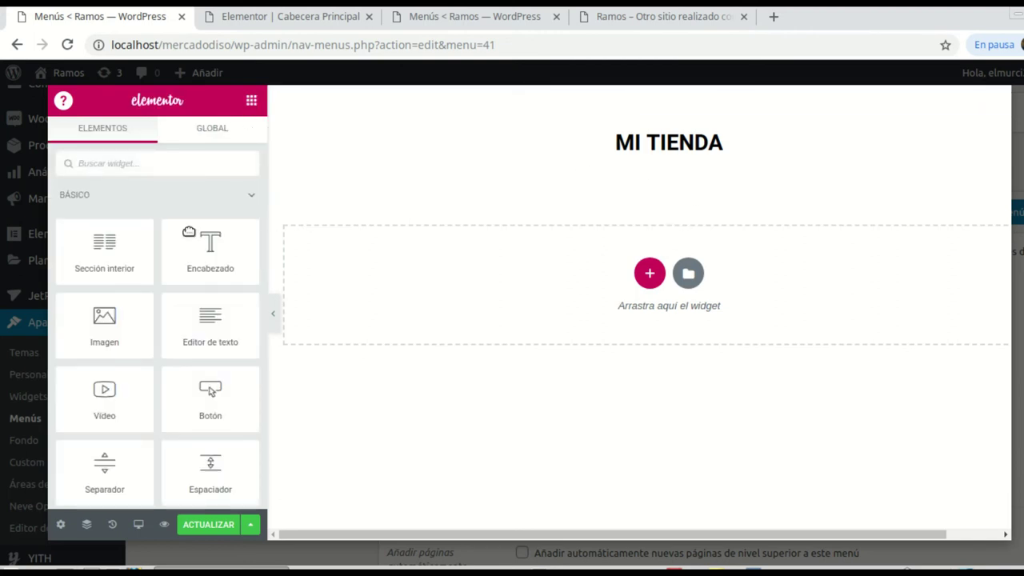
Step: Insert an inner section under MI TIENDA and duplicate a column twice for four columns
left_click_drag(104, 239, 672, 160)
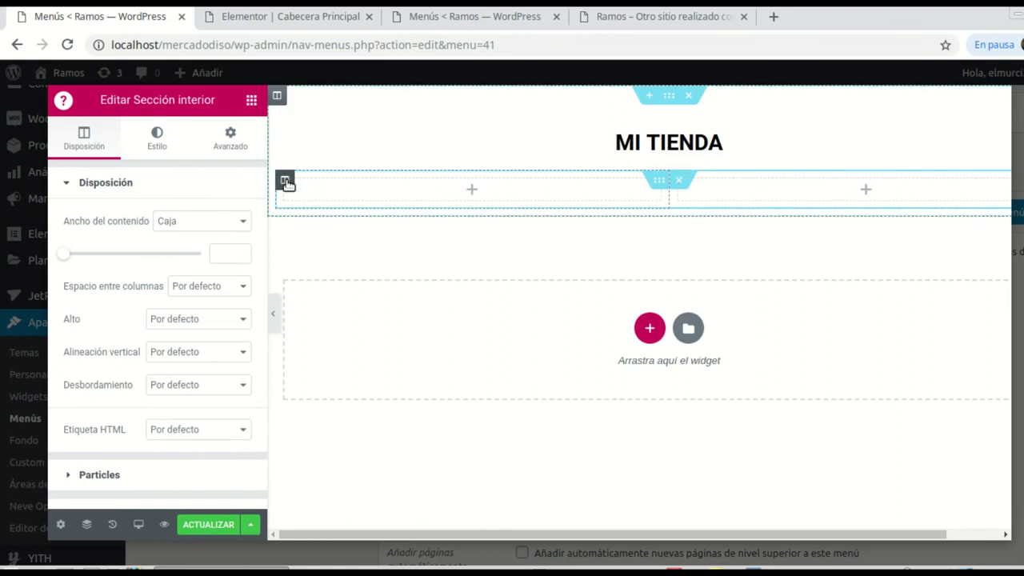
right_click(286, 183)
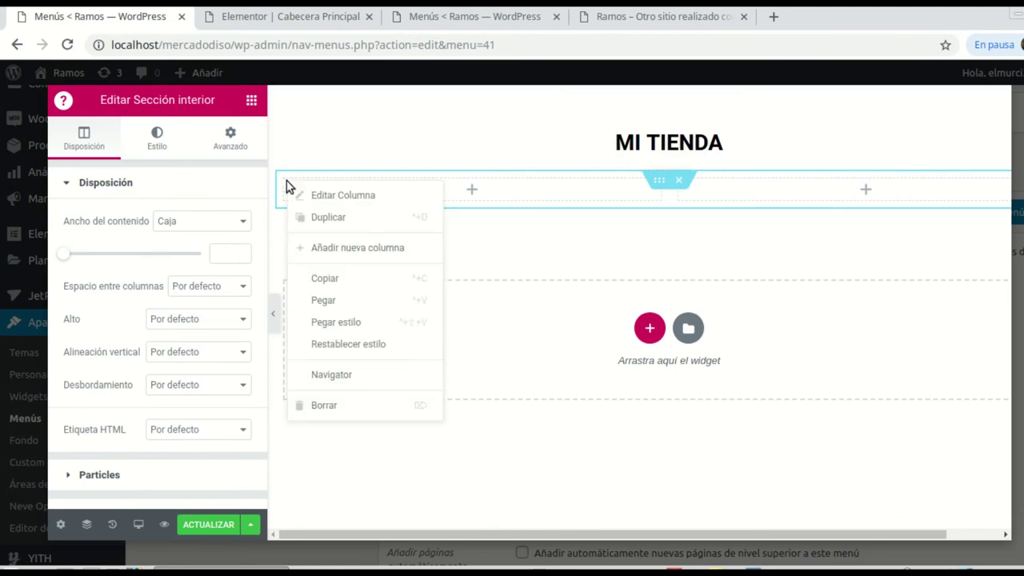
left_click(339, 221)
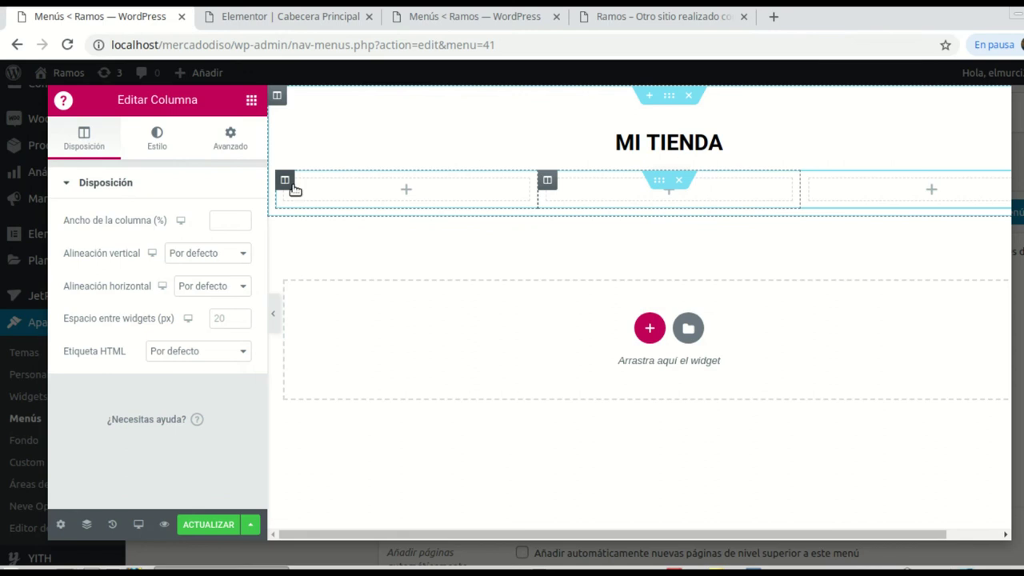
right_click(284, 183)
left_click(327, 215)
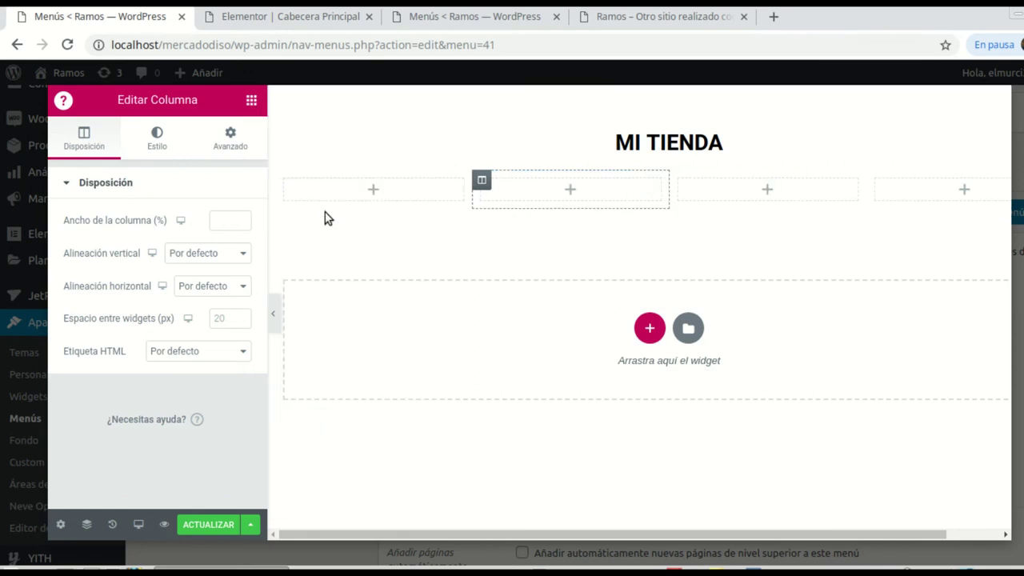
left_click(373, 192)
Step: Add a centred heading reading 'Banners' to the first column
left_click_drag(206, 252, 418, 190)
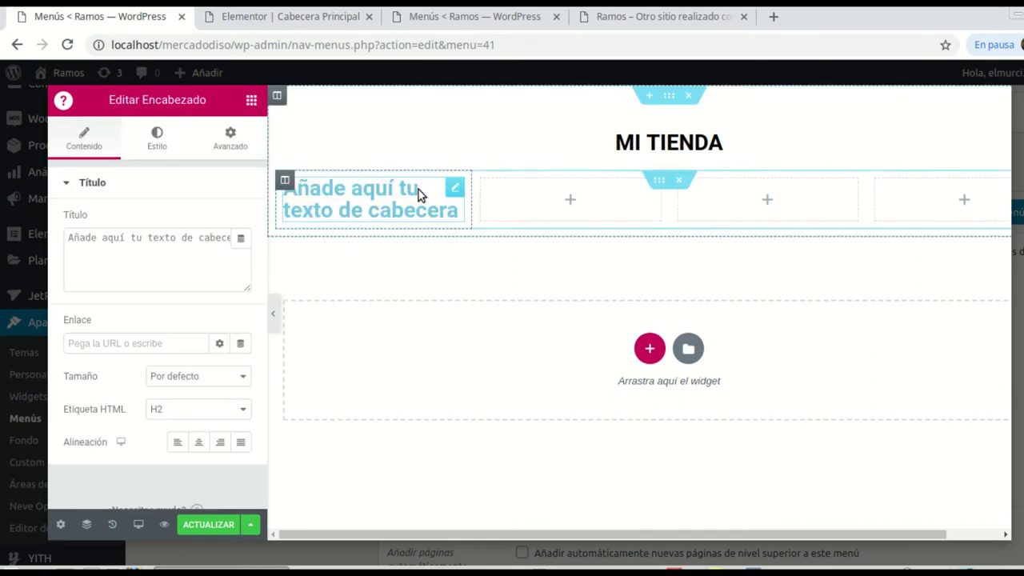
left_click_drag(70, 240, 235, 238)
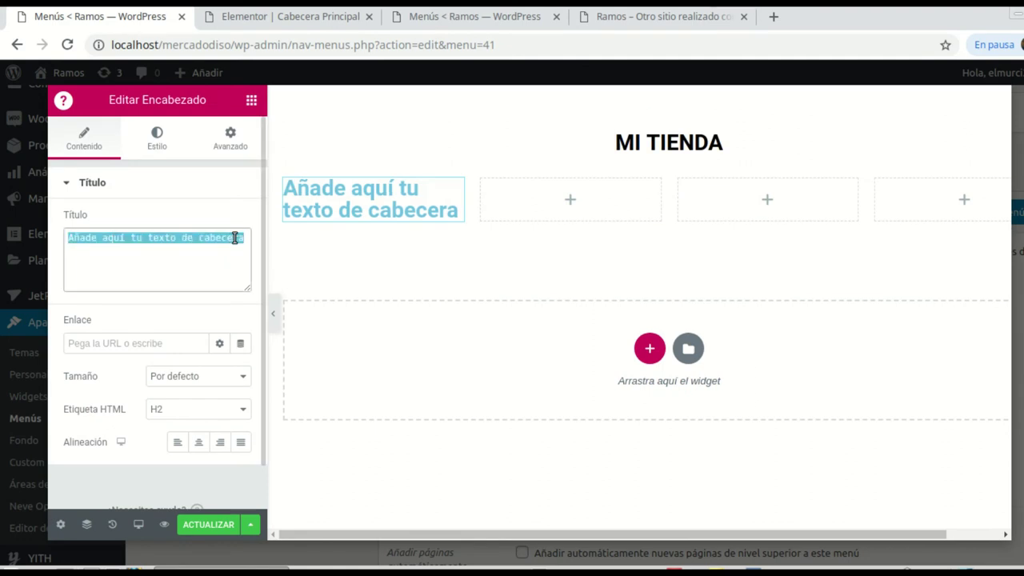
type("Banner")
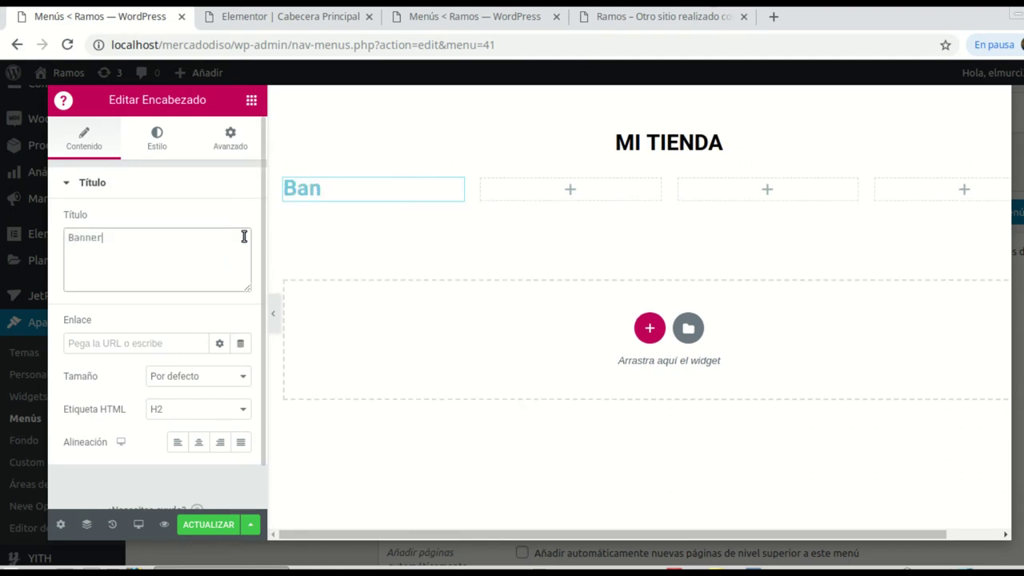
type("s")
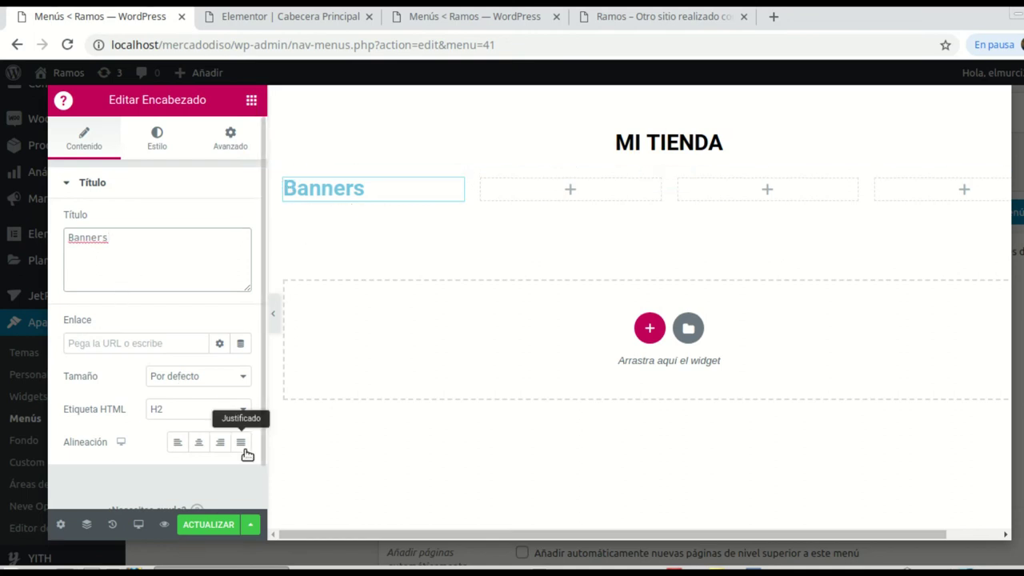
left_click(199, 442)
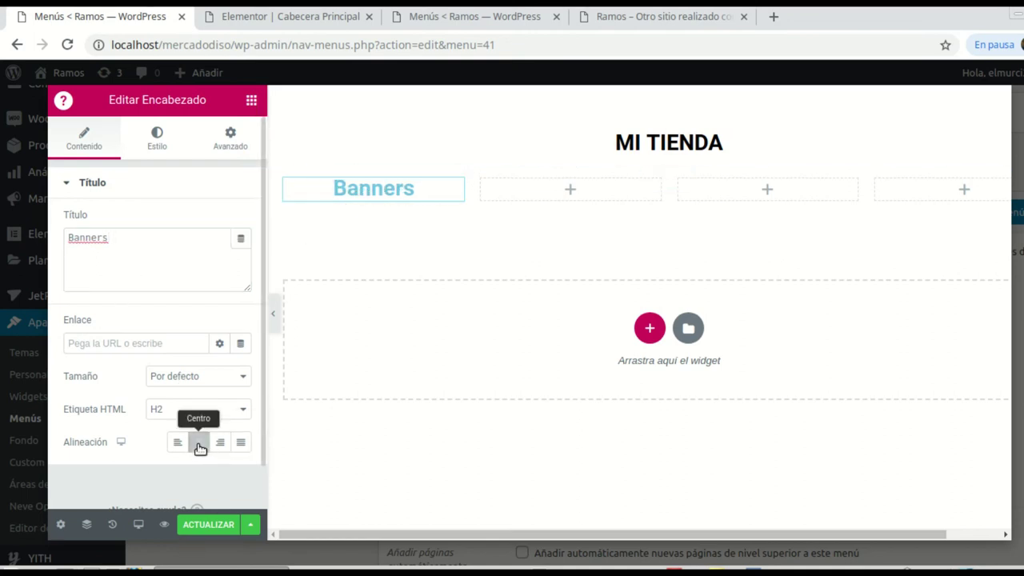
Step: Style the Banners heading black with uppercase (Mayúsculas) text transformation
left_click(157, 138)
left_click(219, 224)
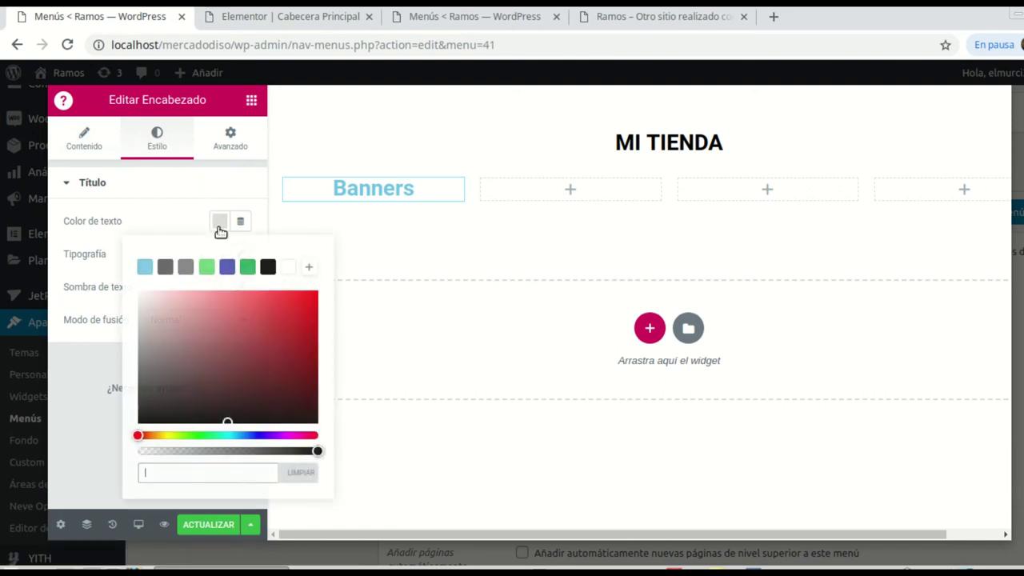
left_click(268, 267)
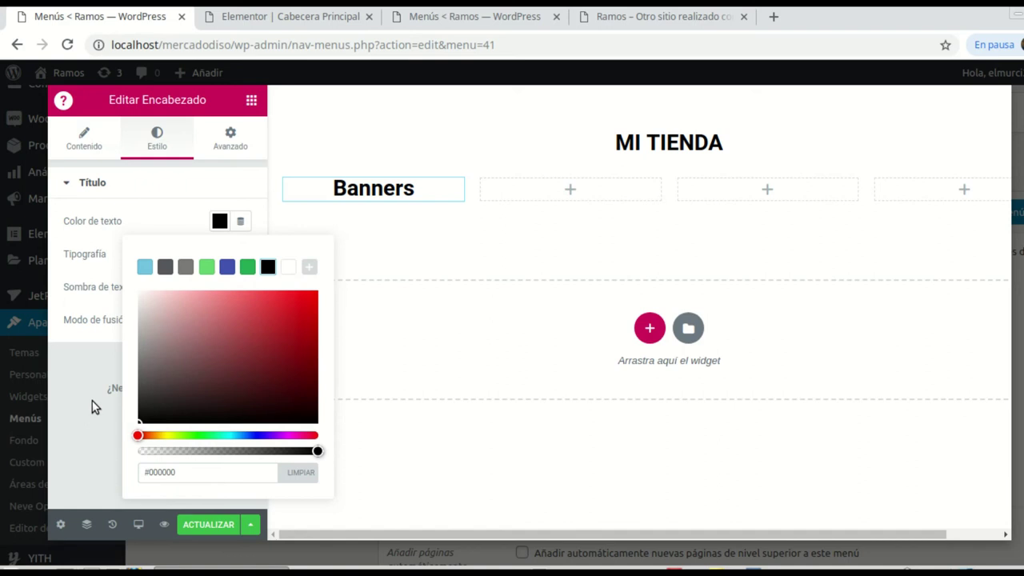
left_click(94, 264)
left_click(240, 256)
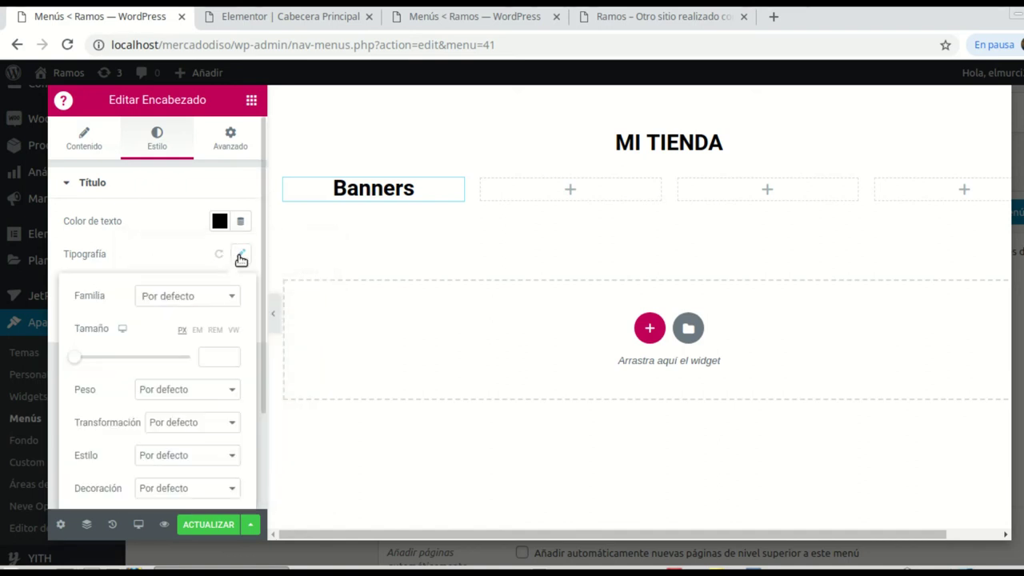
left_click(227, 423)
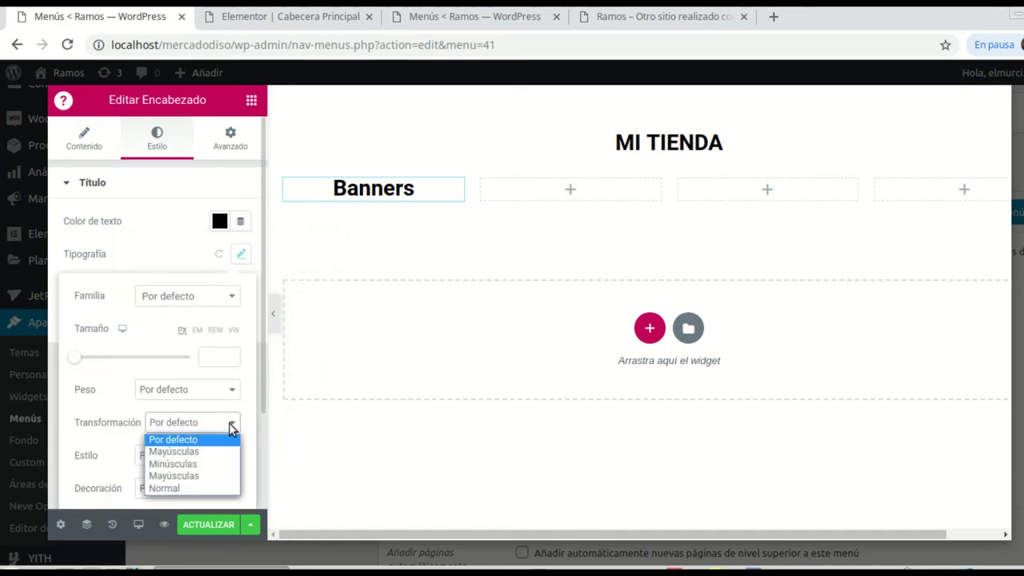
left_click(197, 454)
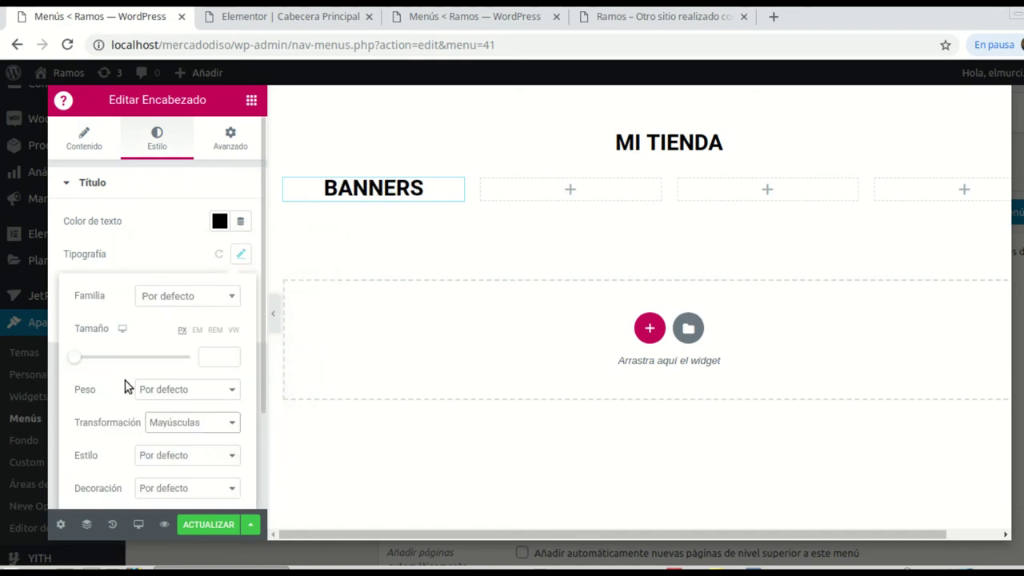
left_click(251, 101)
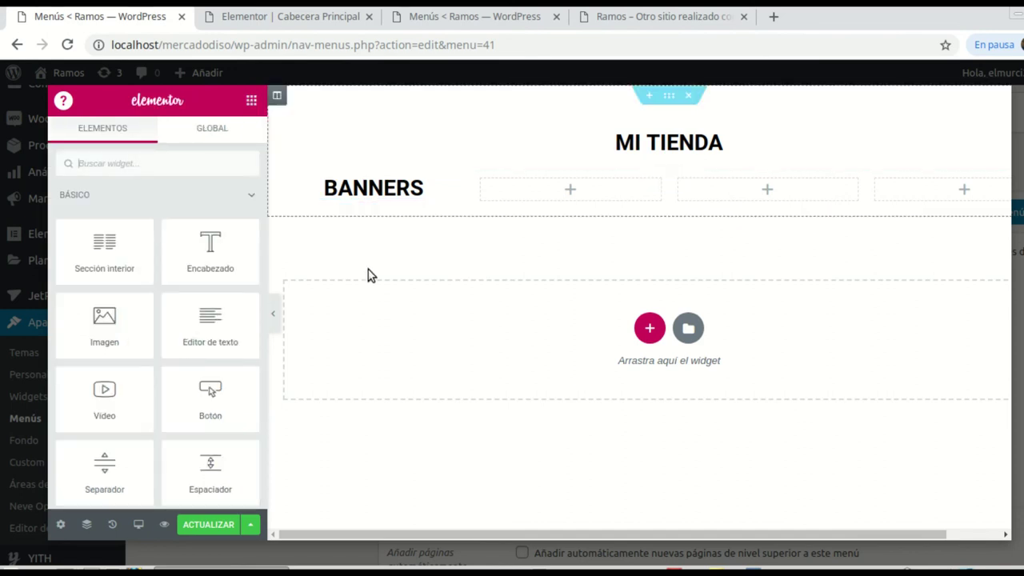
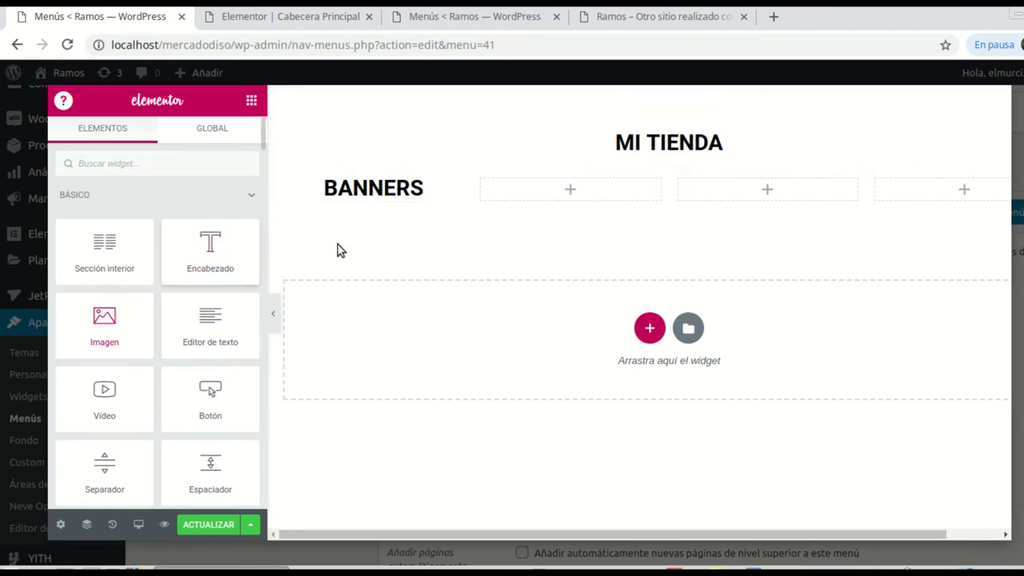
Step: Add an Image widget to the BANNERS column showing the flexible-shaft extension image
left_click_drag(104, 320, 368, 192)
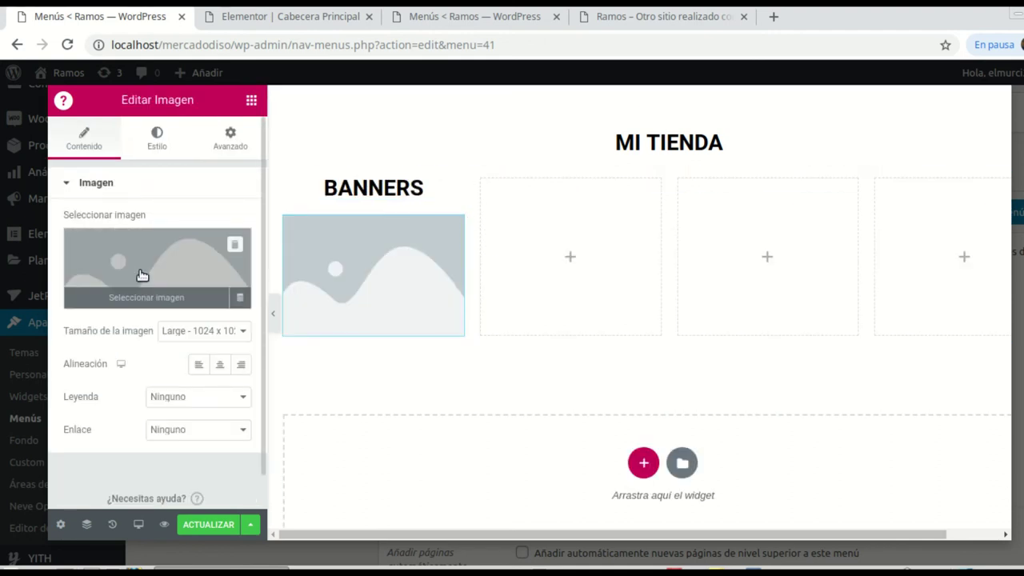
left_click(142, 274)
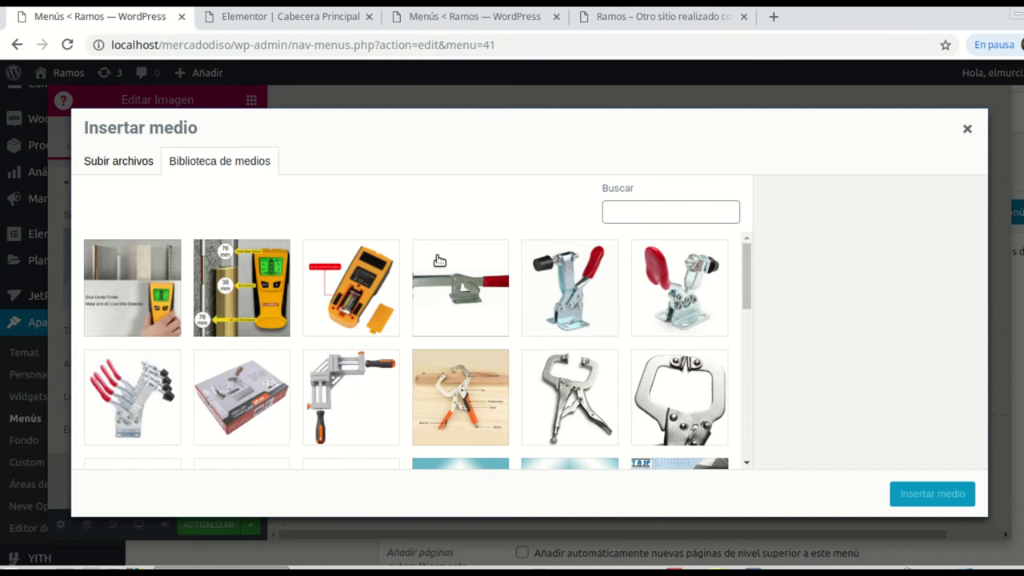
scroll(439, 261, "down", 2)
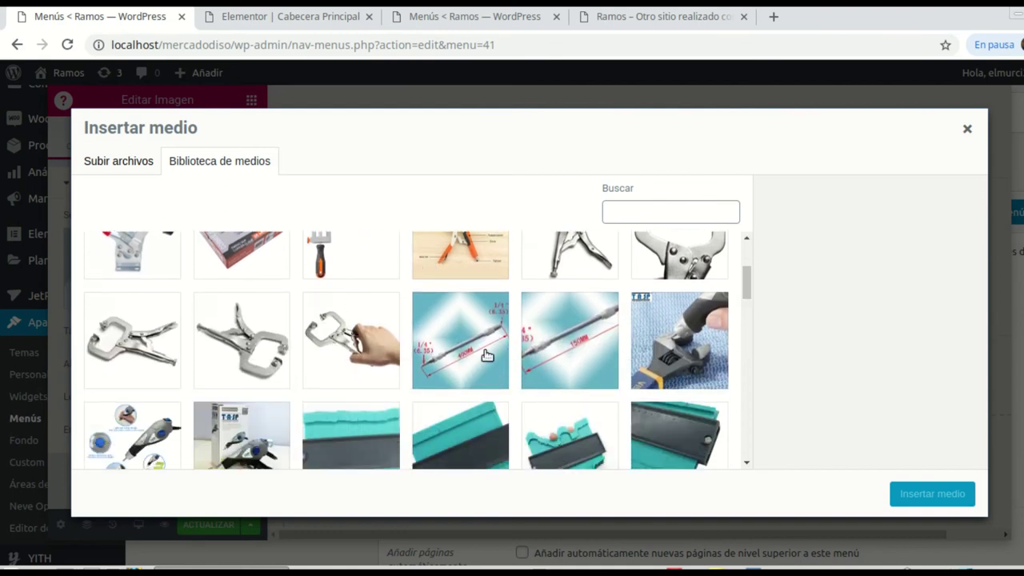
scroll(482, 352, "down", 1)
left_click(480, 312)
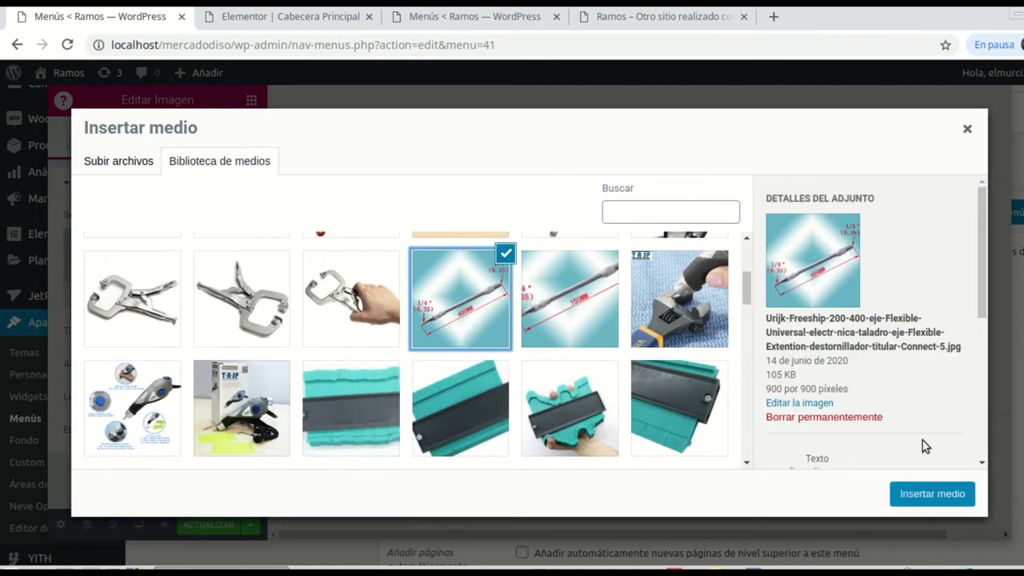
left_click(904, 498)
scroll(448, 324, "down", 1)
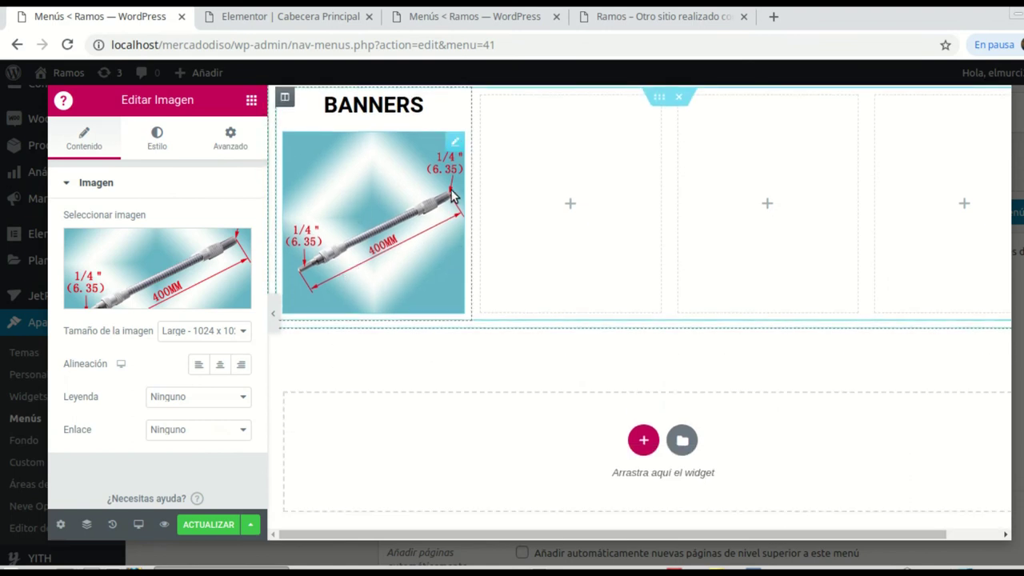
Step: Duplicate the banner image twice so three copies stack in the column
right_click(452, 142)
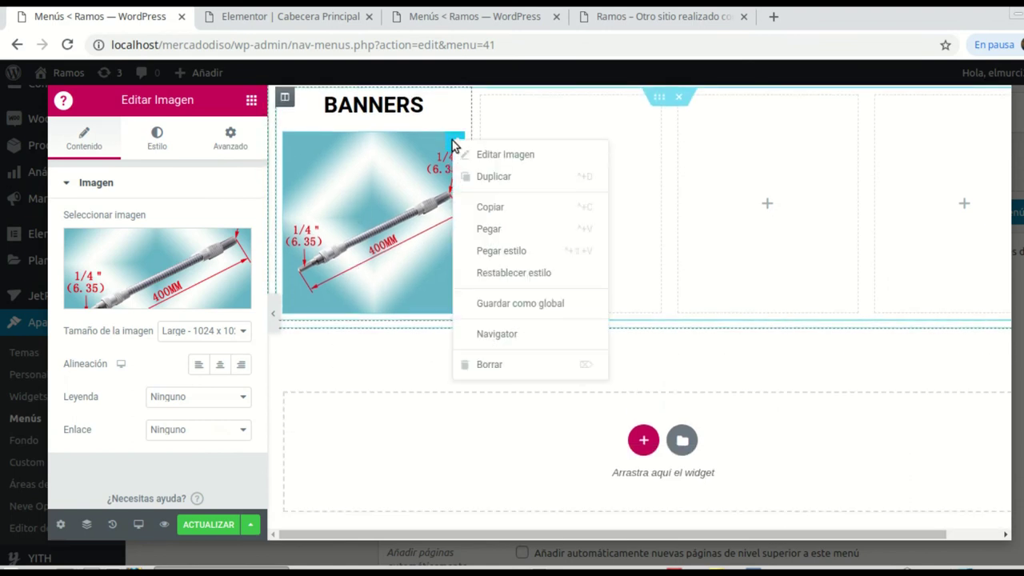
left_click(495, 177)
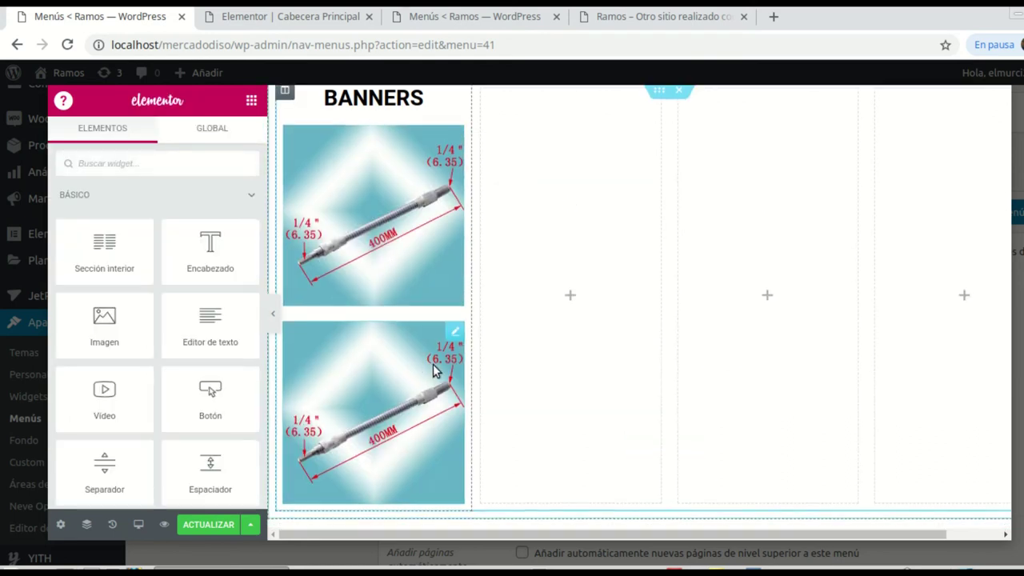
scroll(440, 366, "down", 1)
right_click(454, 265)
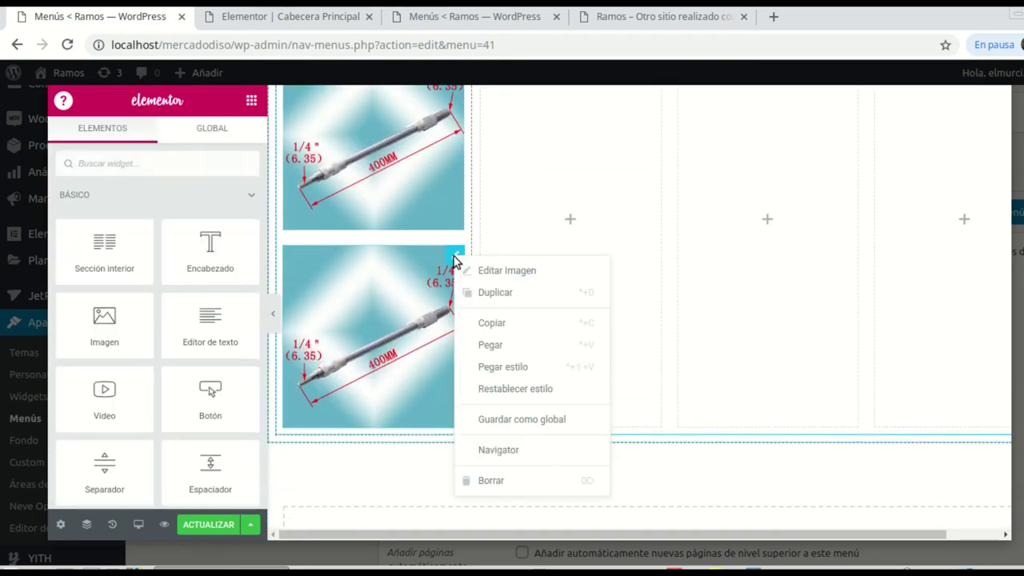
left_click(490, 294)
scroll(401, 390, "down", 1)
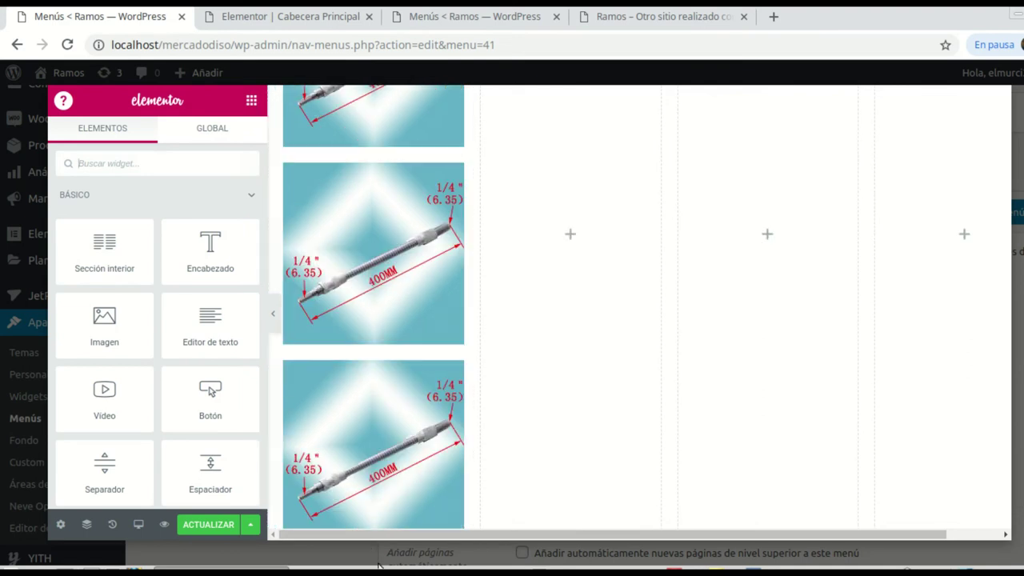
scroll(372, 205, "up", 1)
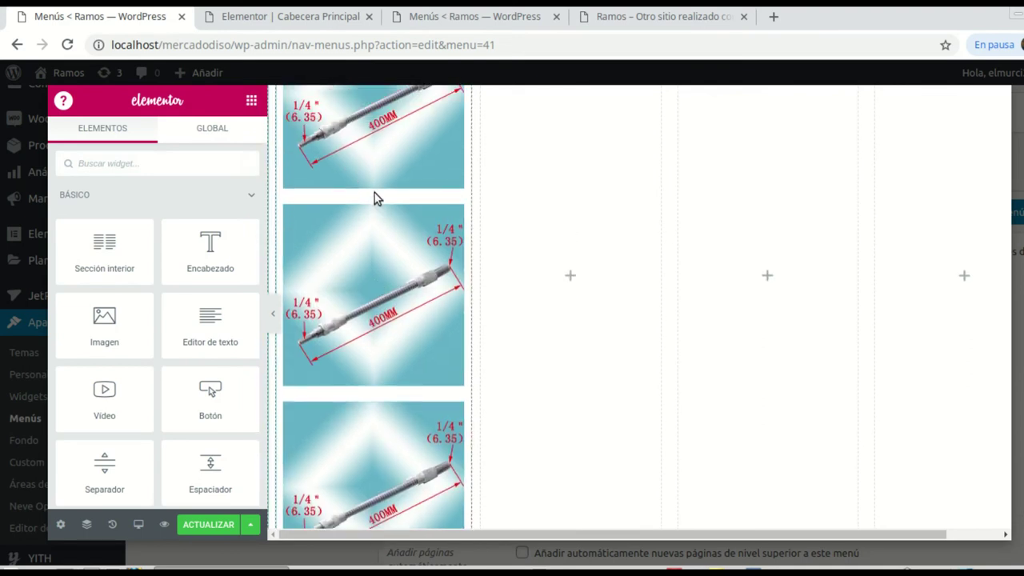
scroll(372, 200, "up", 2)
scroll(370, 204, "up", 1)
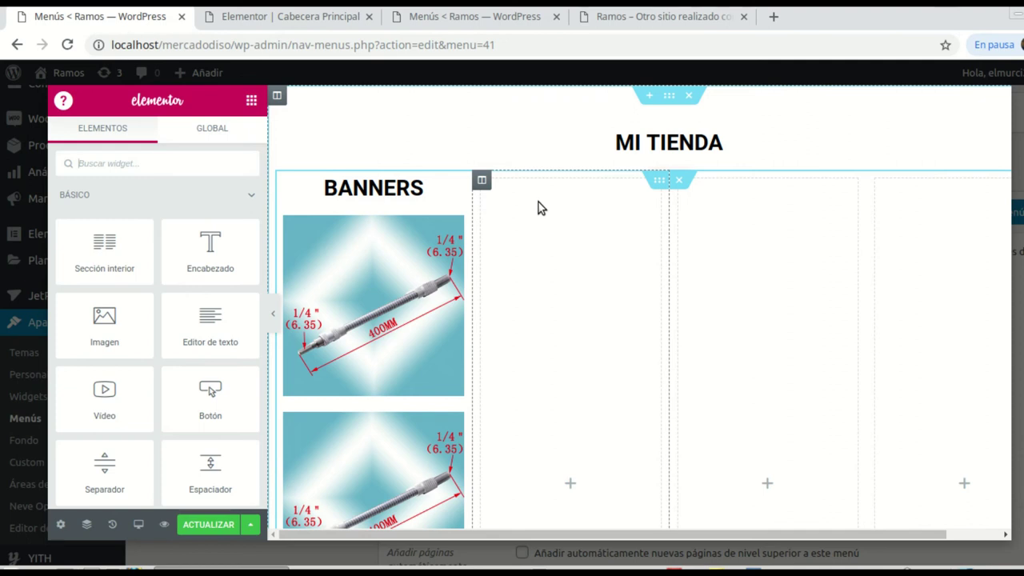
Step: Place the WooCommerce Product Categories widget, found by searching 'woo', in the second MI TIENDA column
left_click(482, 184)
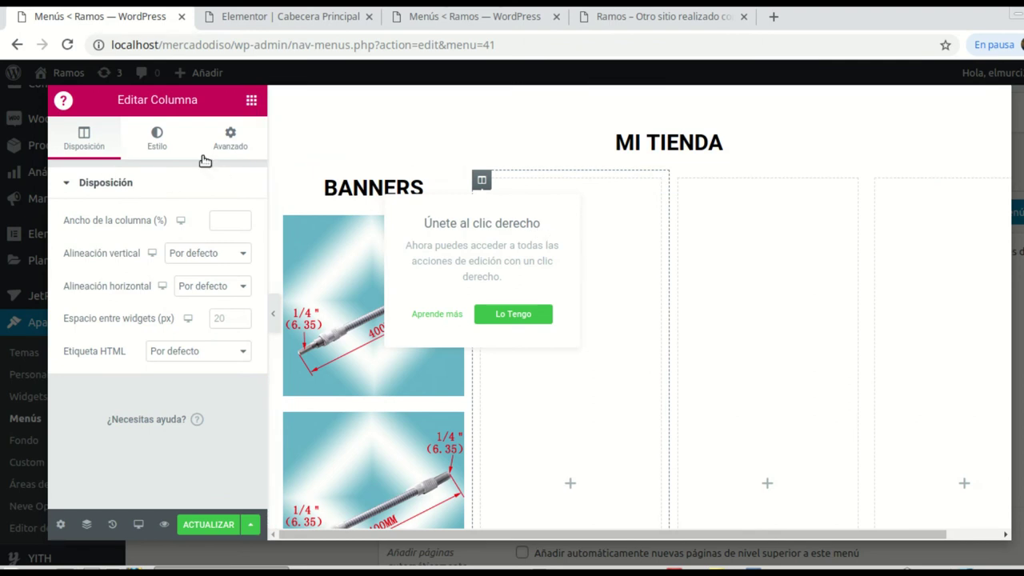
left_click(252, 101)
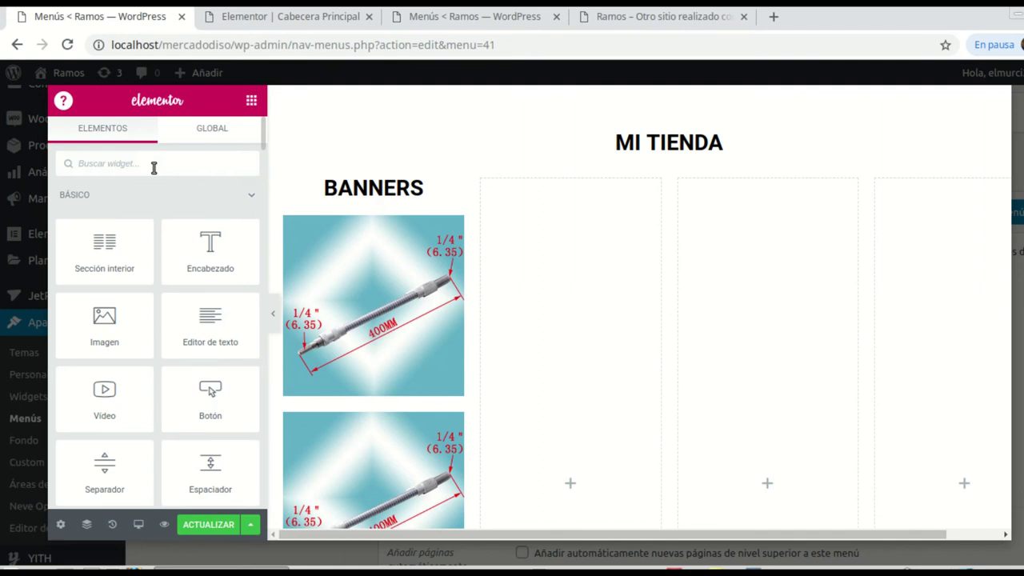
type("woo")
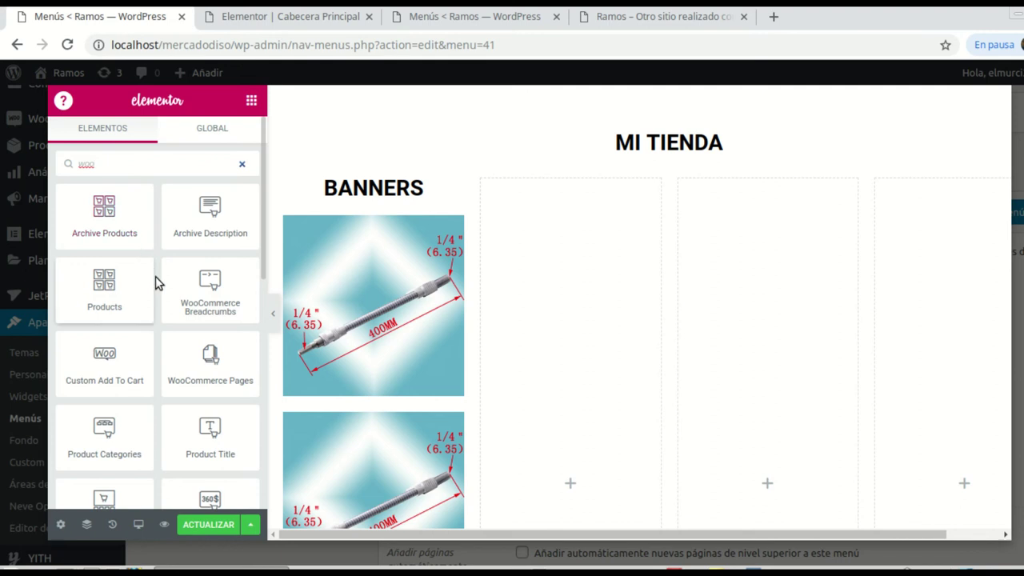
scroll(200, 260, "down", 3)
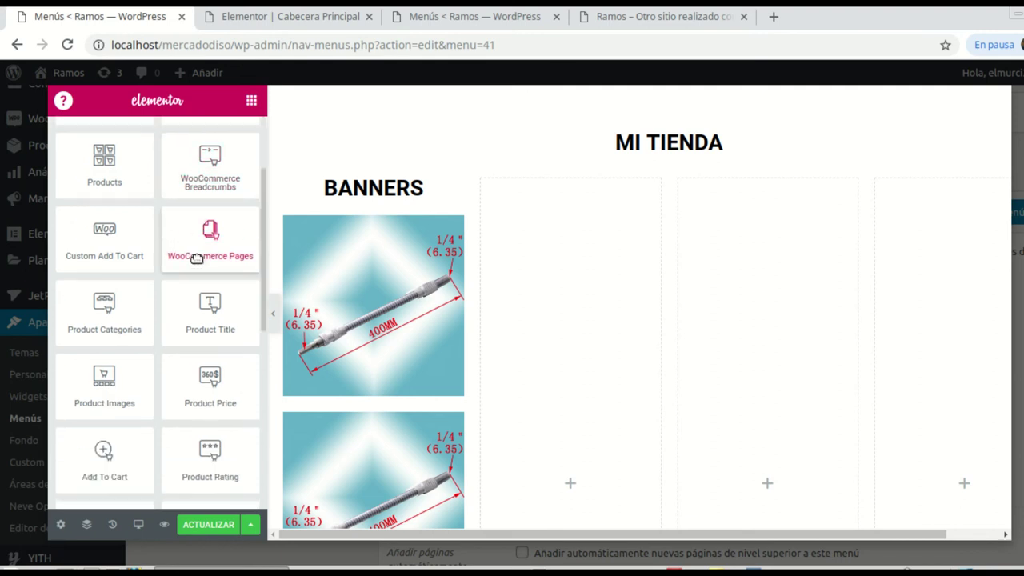
scroll(196, 258, "down", 1)
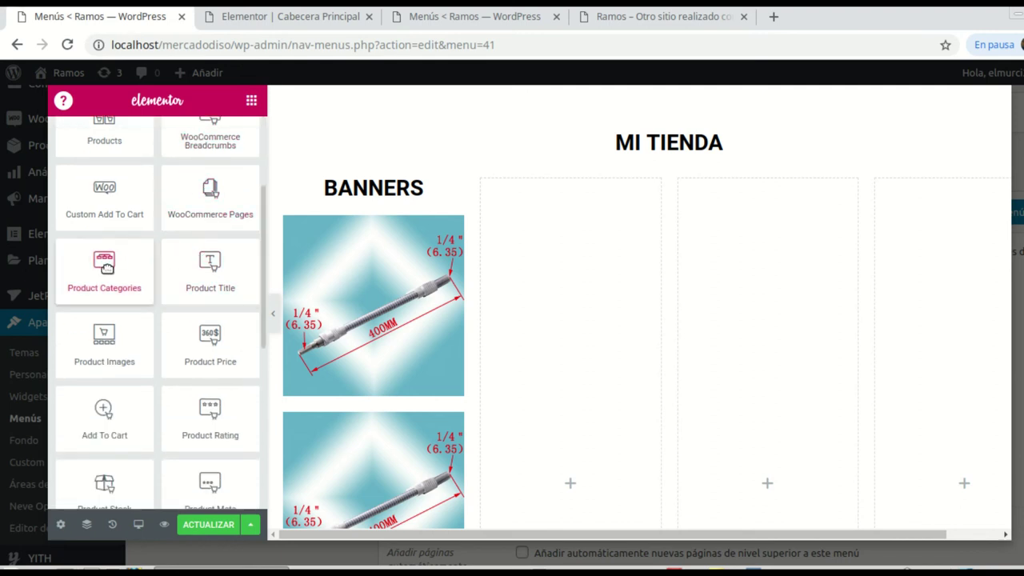
left_click_drag(134, 260, 585, 344)
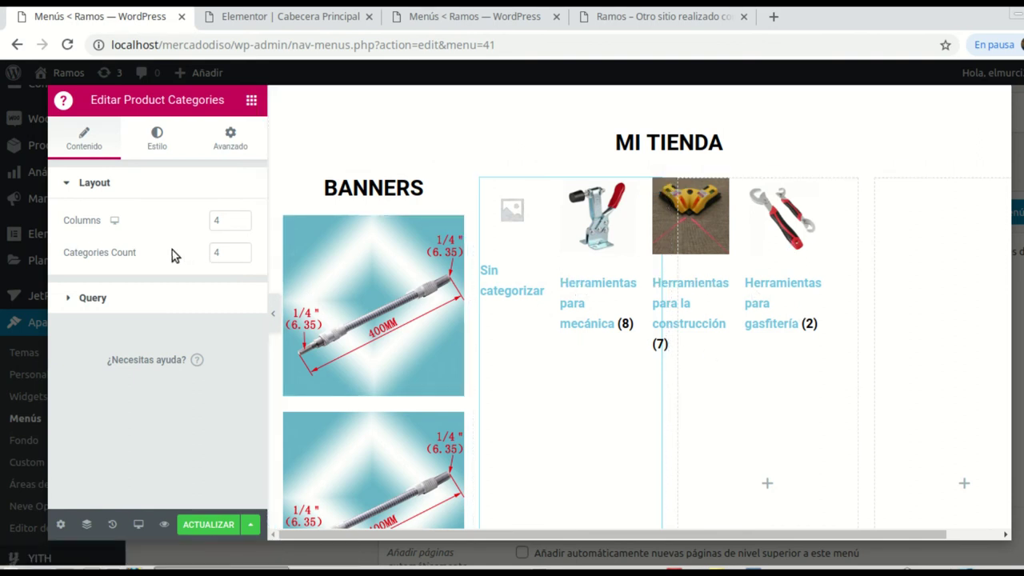
Step: Set the Product Categories layout to 1 column with a Categories Count of 2
left_click(241, 256)
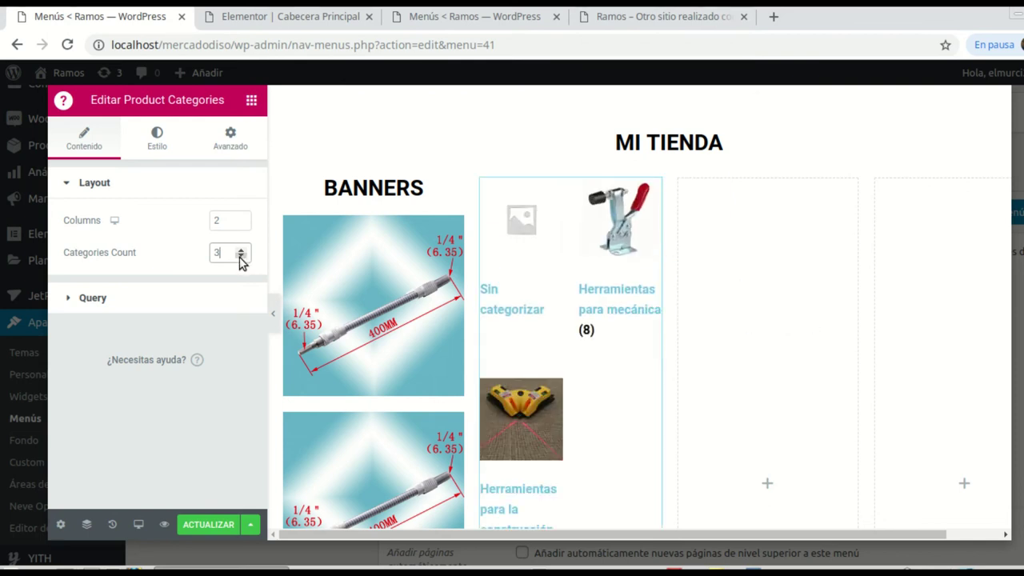
left_click(242, 224)
left_click(241, 249)
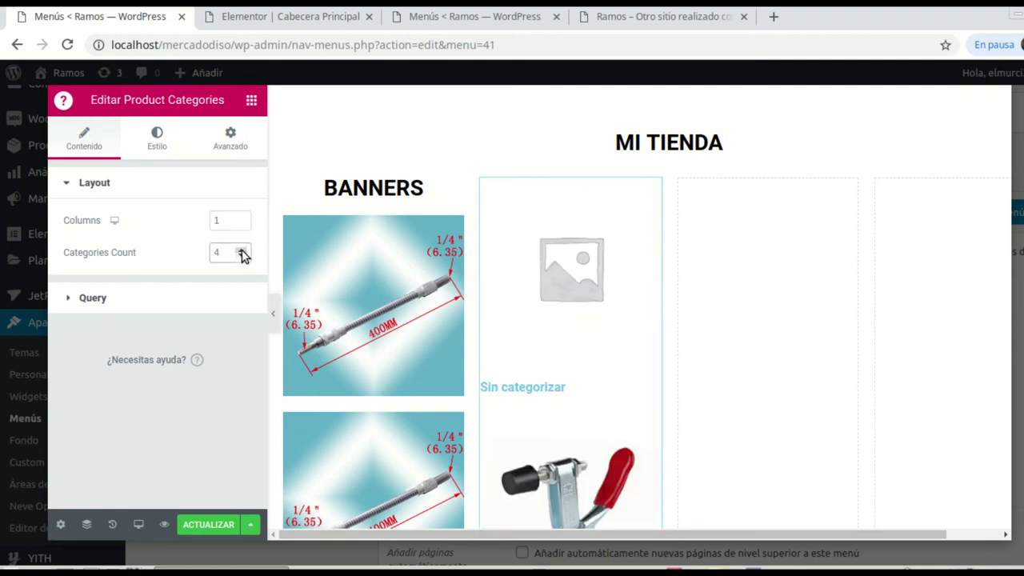
left_click(242, 250)
scroll(595, 253, "down", 9)
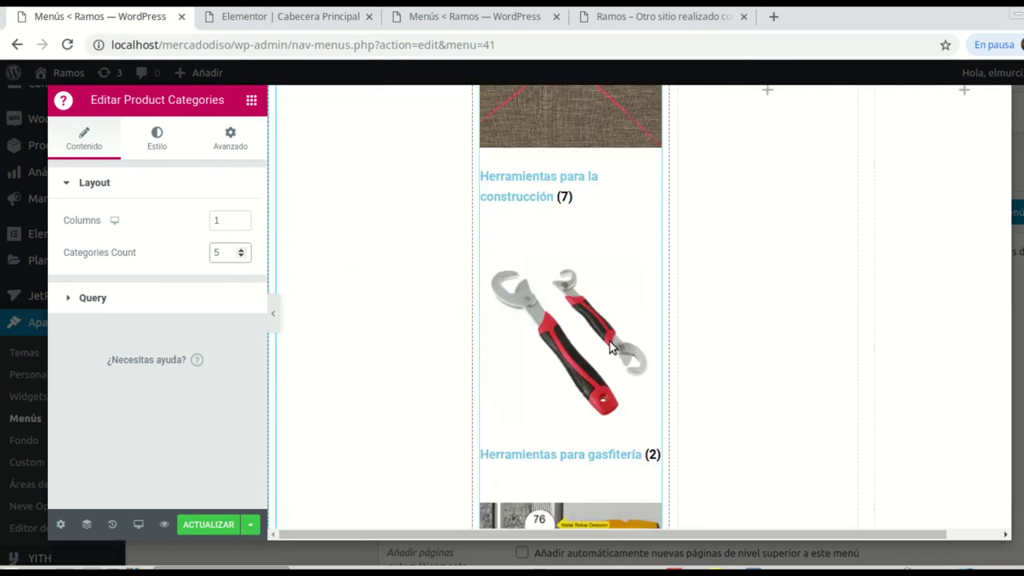
scroll(606, 368, "down", 5)
scroll(599, 359, "up", 3)
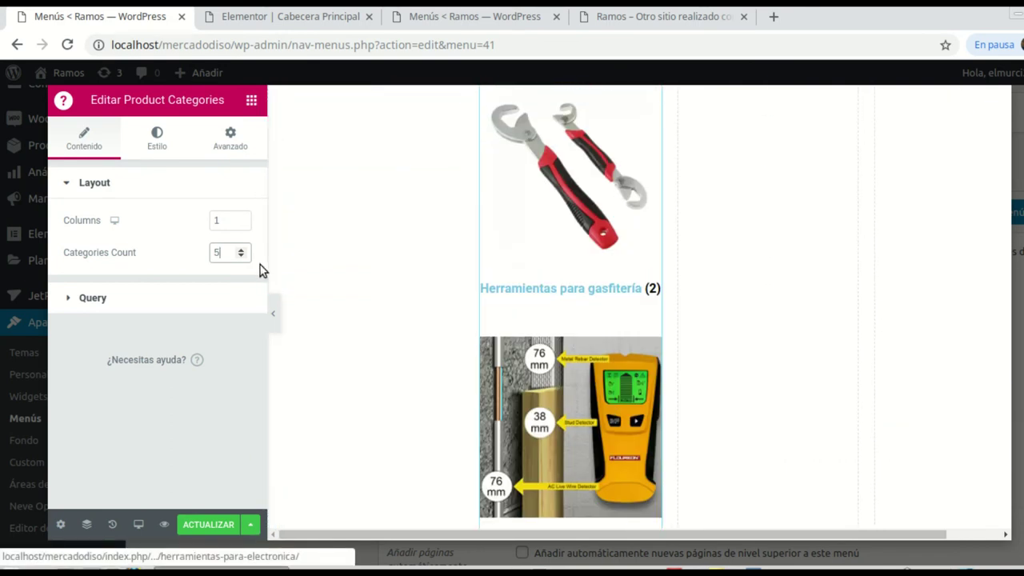
left_click(241, 251)
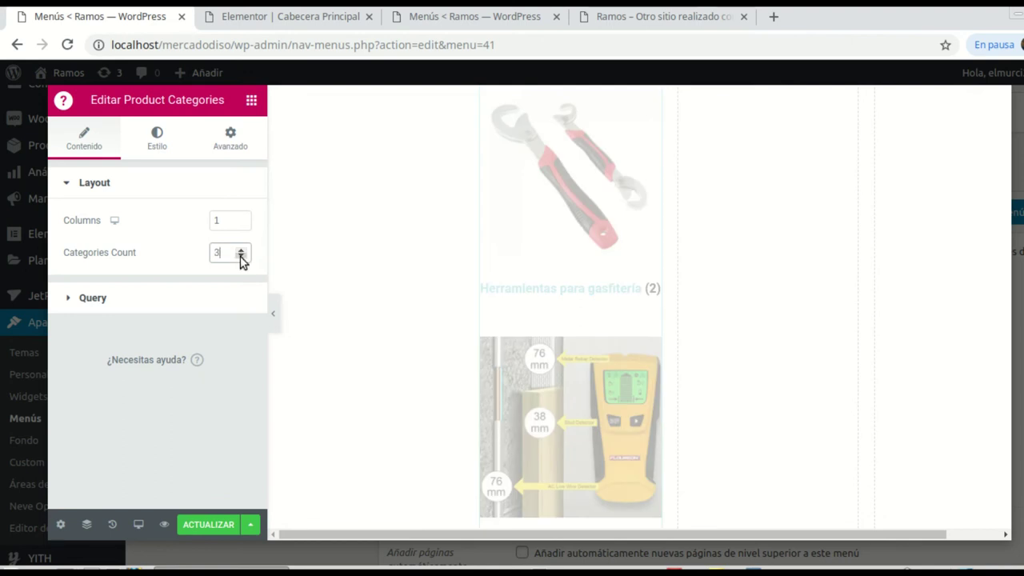
scroll(554, 314, "up", 5)
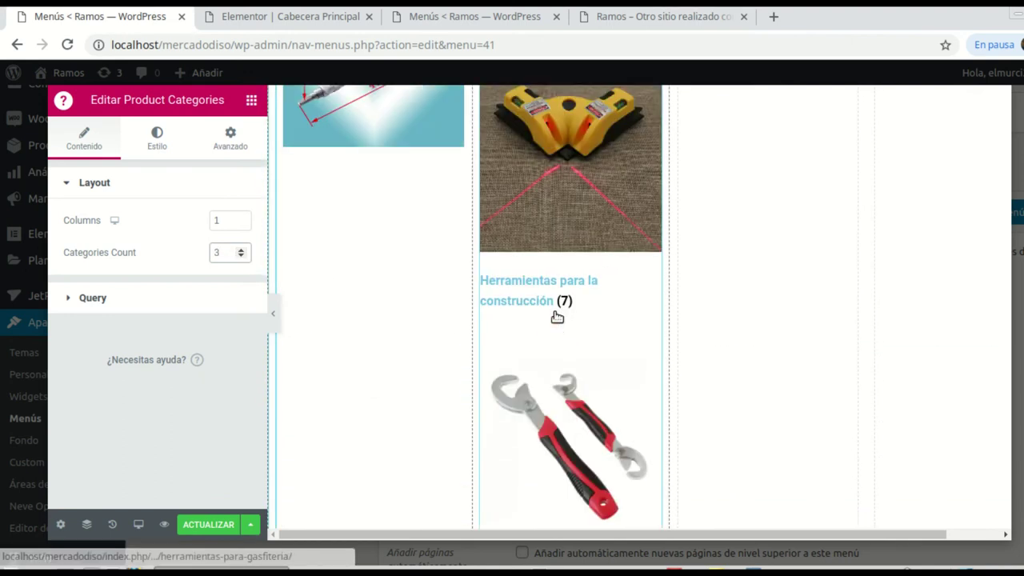
scroll(558, 318, "up", 3)
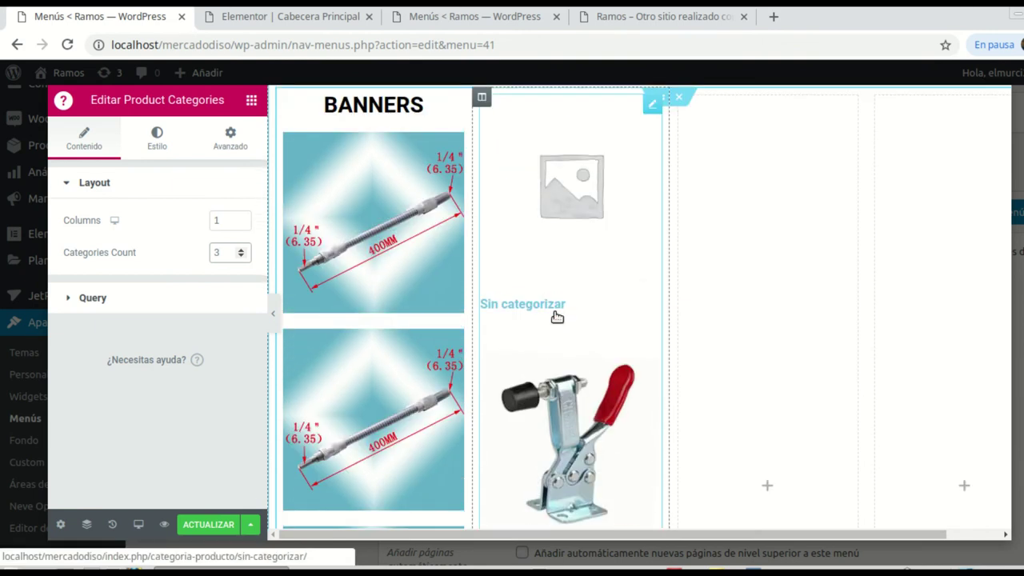
left_click(225, 253)
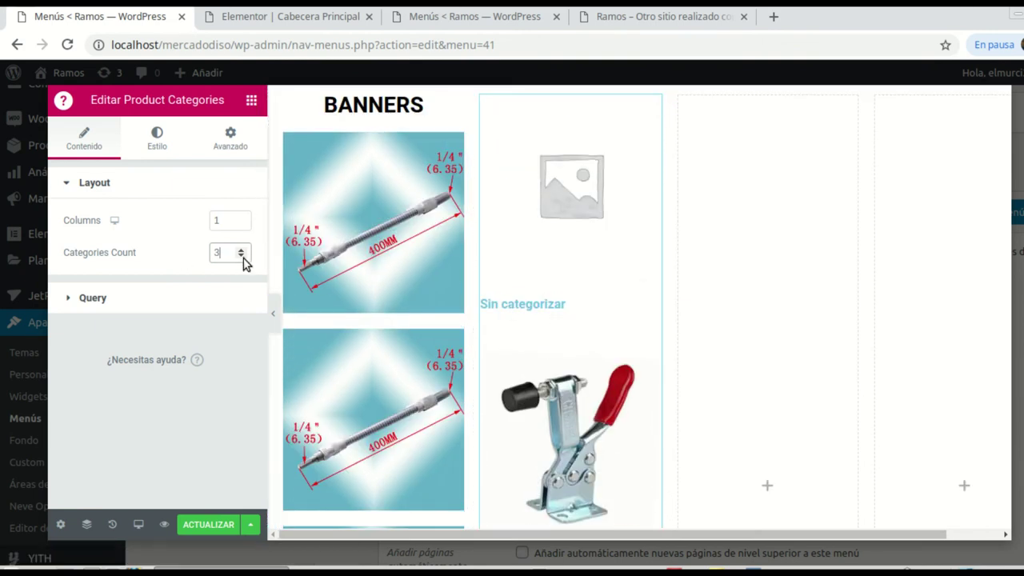
left_click(242, 256)
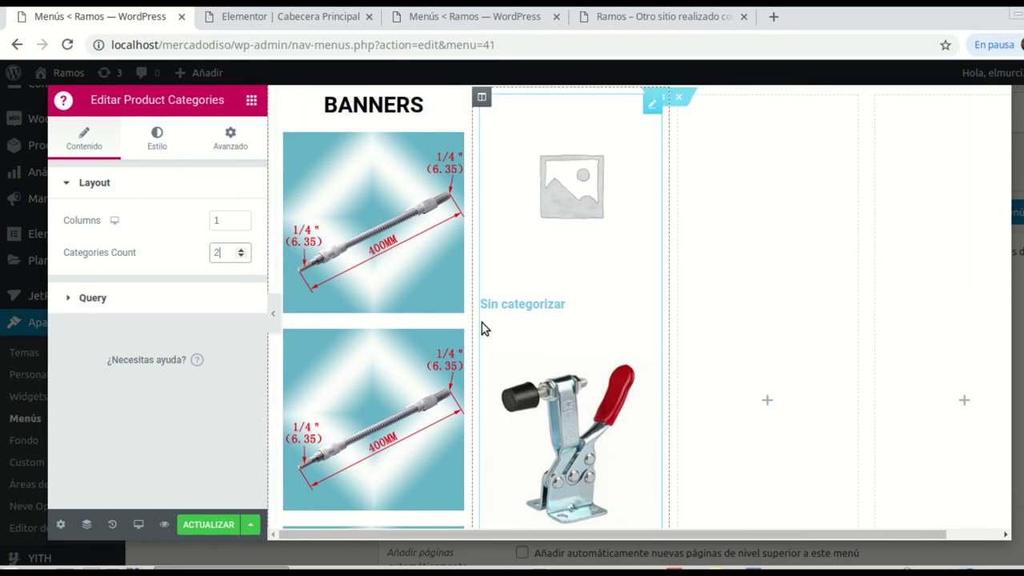
scroll(679, 349, "down", 5)
scroll(639, 332, "up", 5)
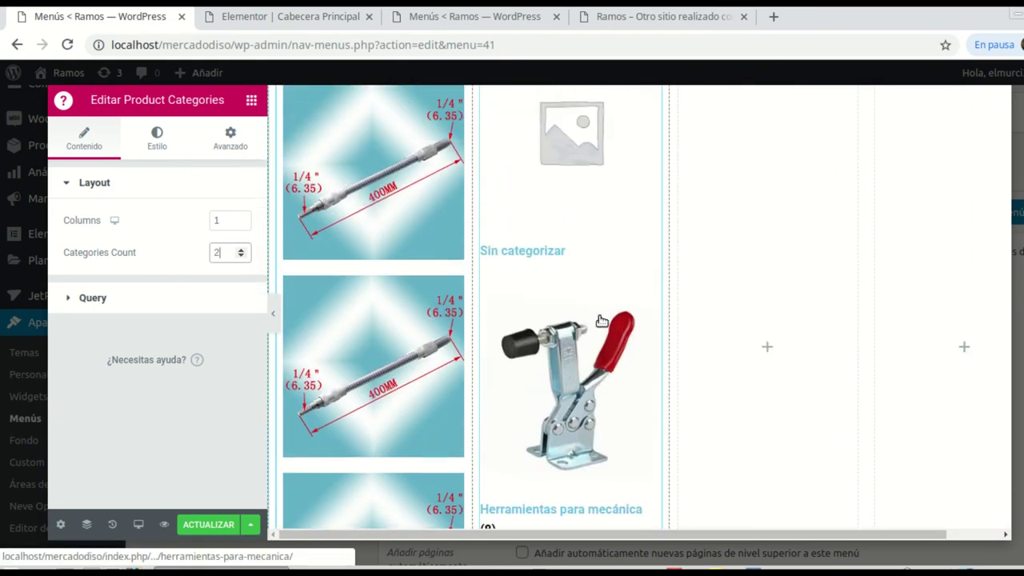
scroll(863, 296, "up", 2)
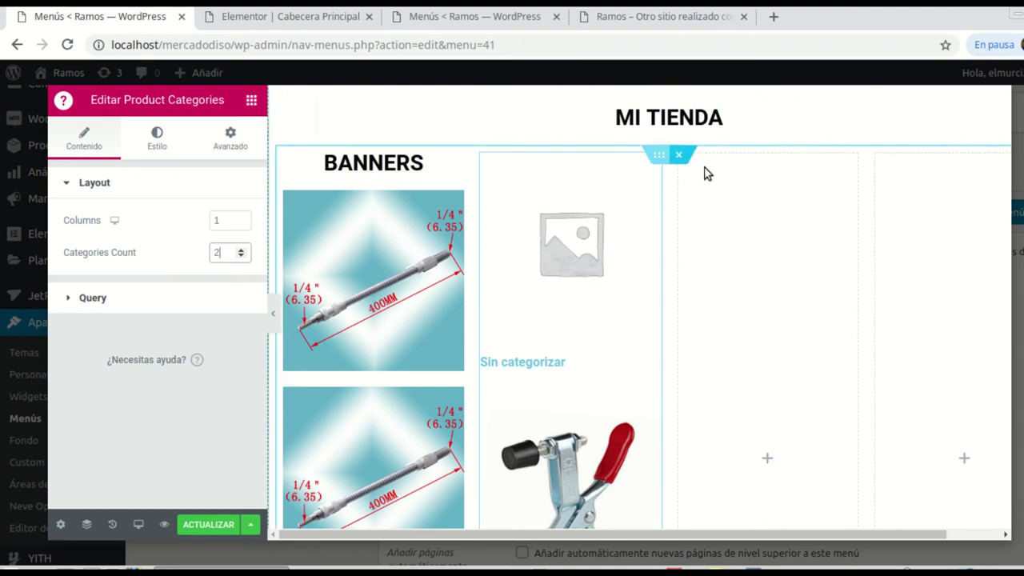
Step: Delete the unwanted third column from the MI TIENDA section
right_click(682, 160)
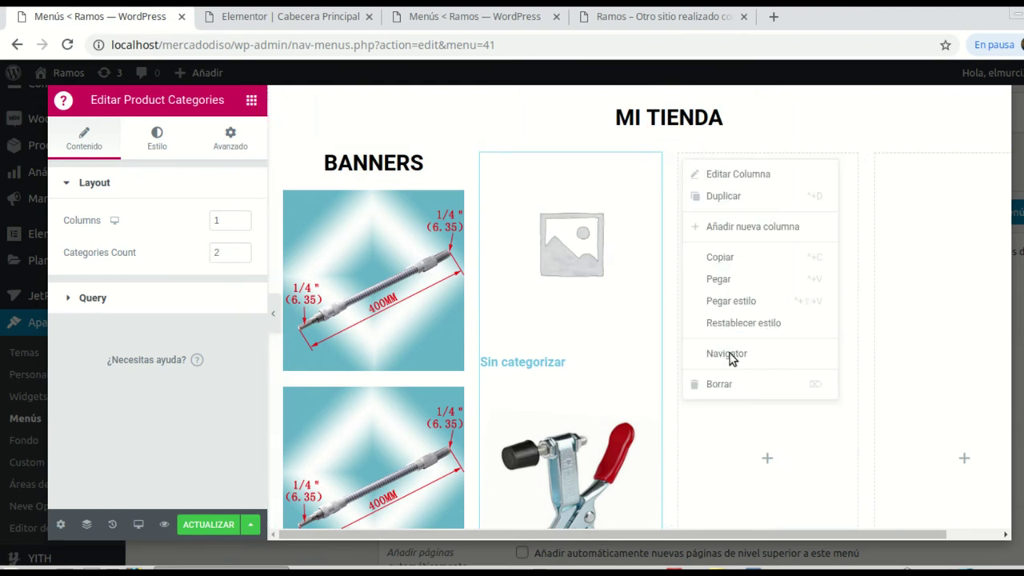
left_click(728, 383)
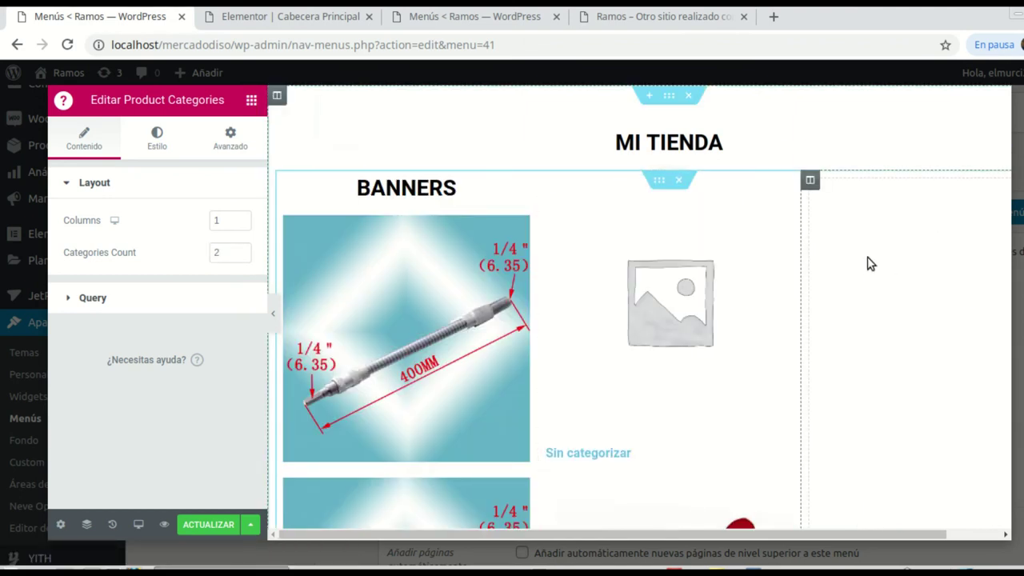
scroll(741, 360, "down", 2)
scroll(706, 360, "down", 5)
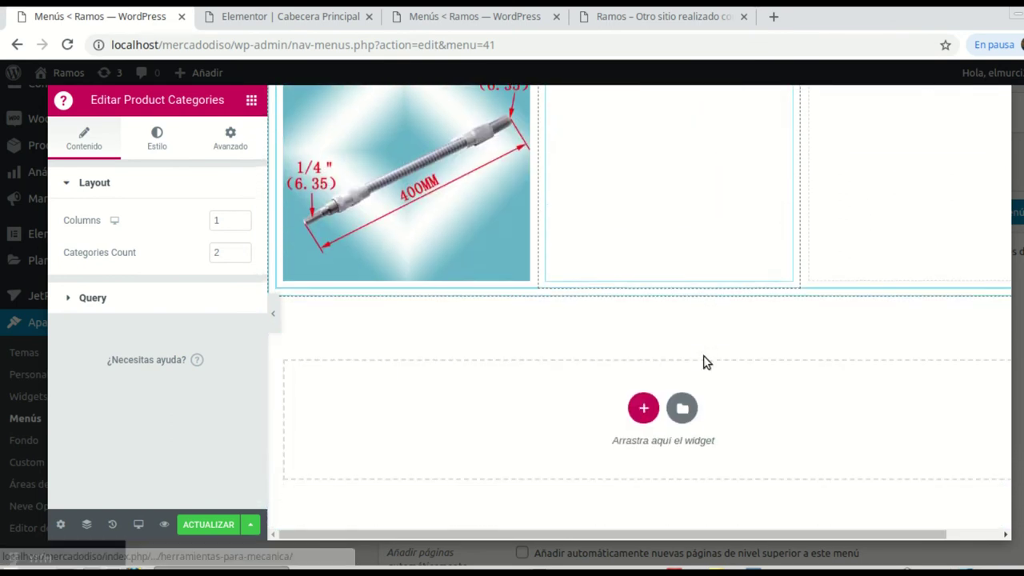
scroll(707, 361, "up", 6)
scroll(712, 345, "up", 1)
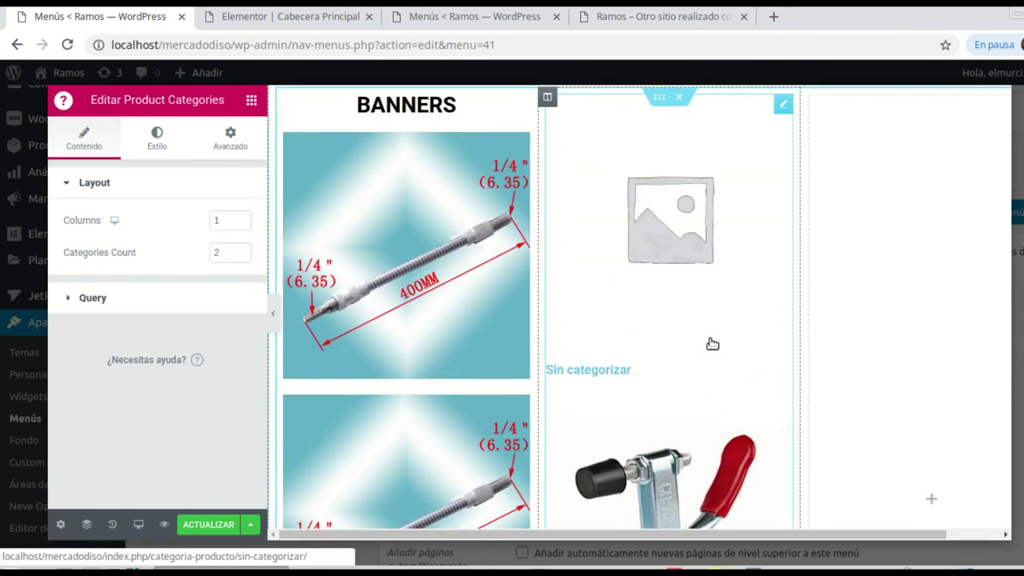
scroll(712, 331, "up", 1)
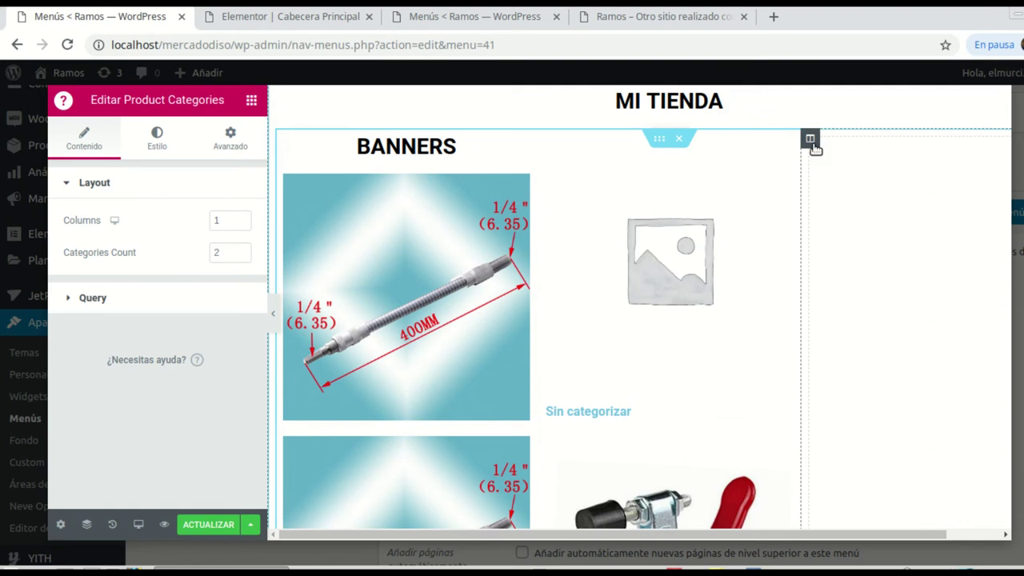
Step: Place the WooCommerce Recent Products widget, found by searching 'woo', in the empty right column
left_click(811, 140)
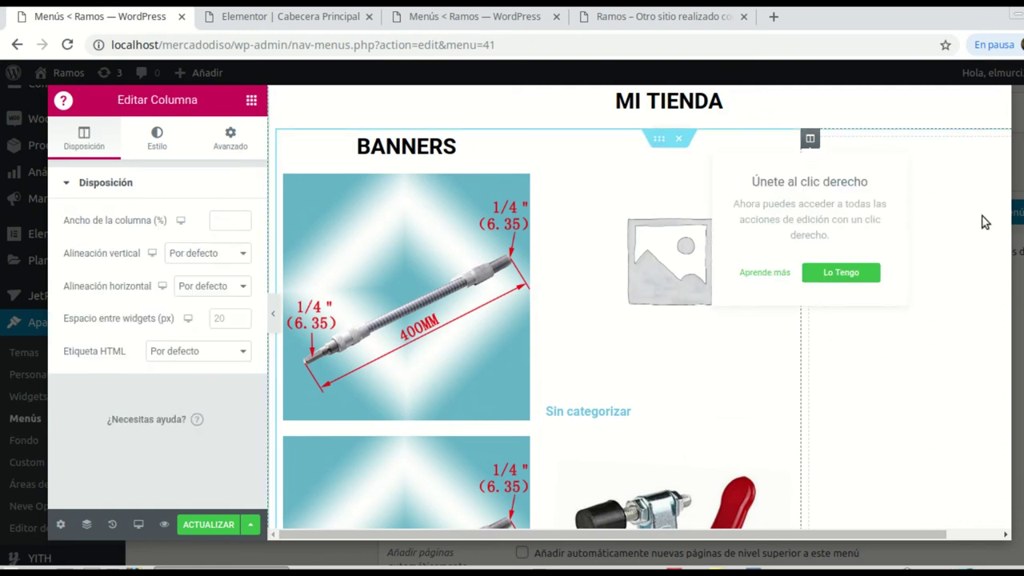
left_click(983, 222)
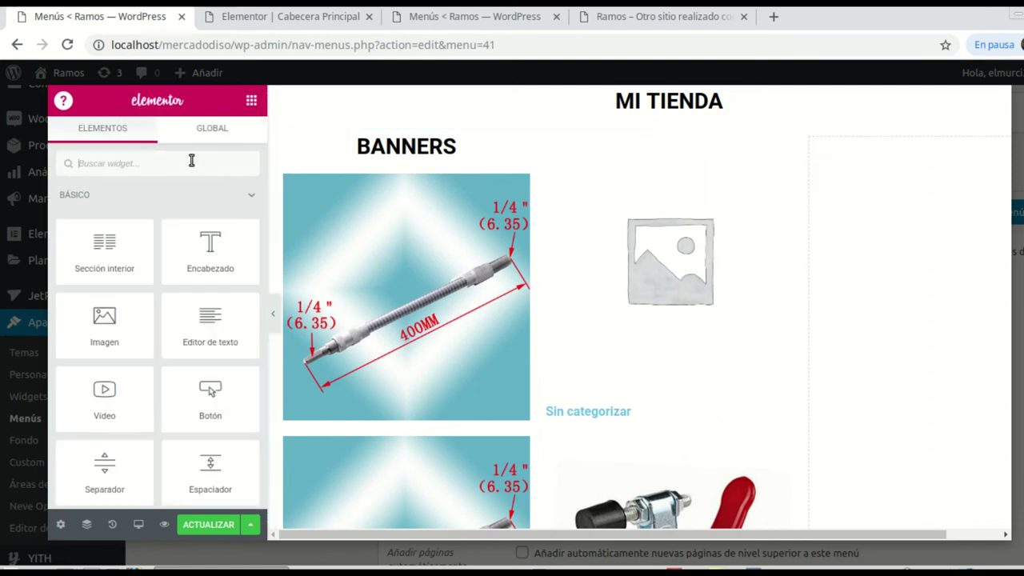
left_click(117, 164)
type("woo")
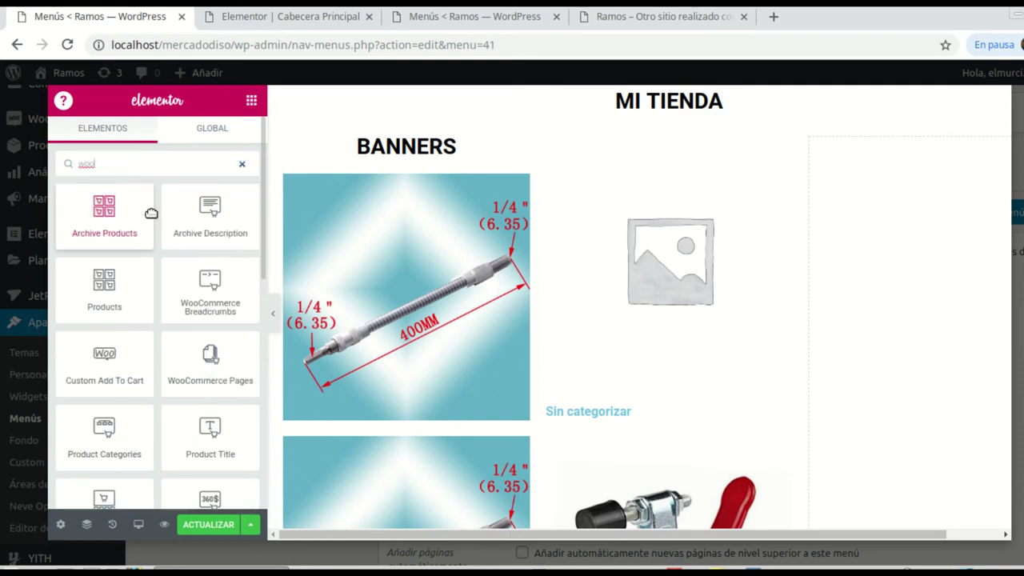
scroll(151, 213, "down", 1)
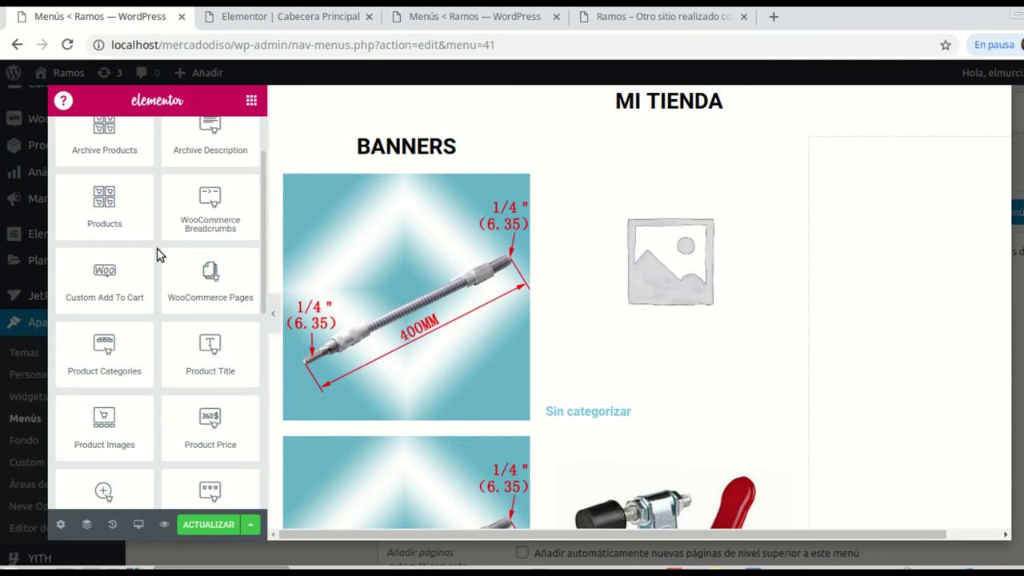
scroll(200, 246, "down", 2)
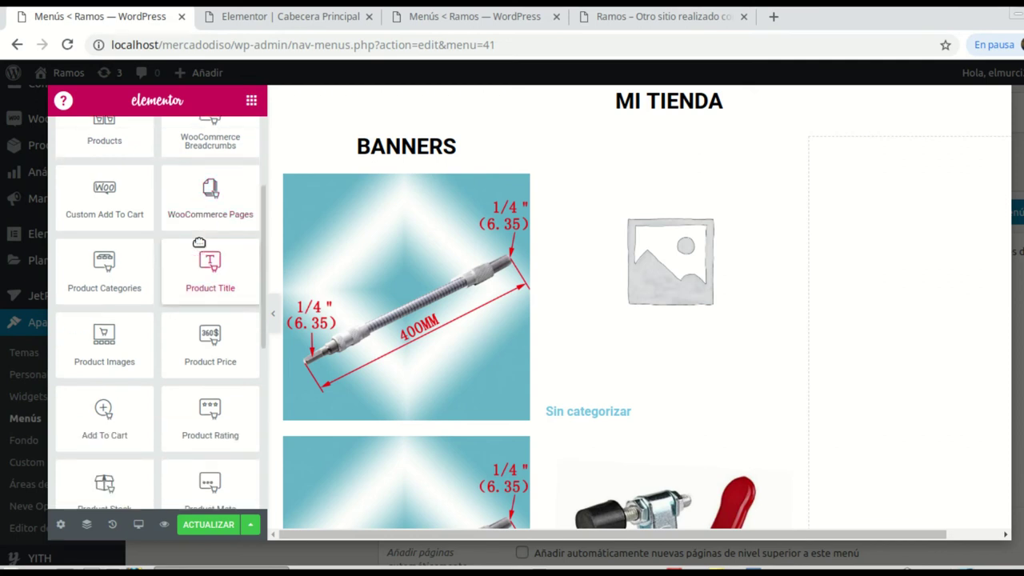
scroll(182, 292, "down", 1)
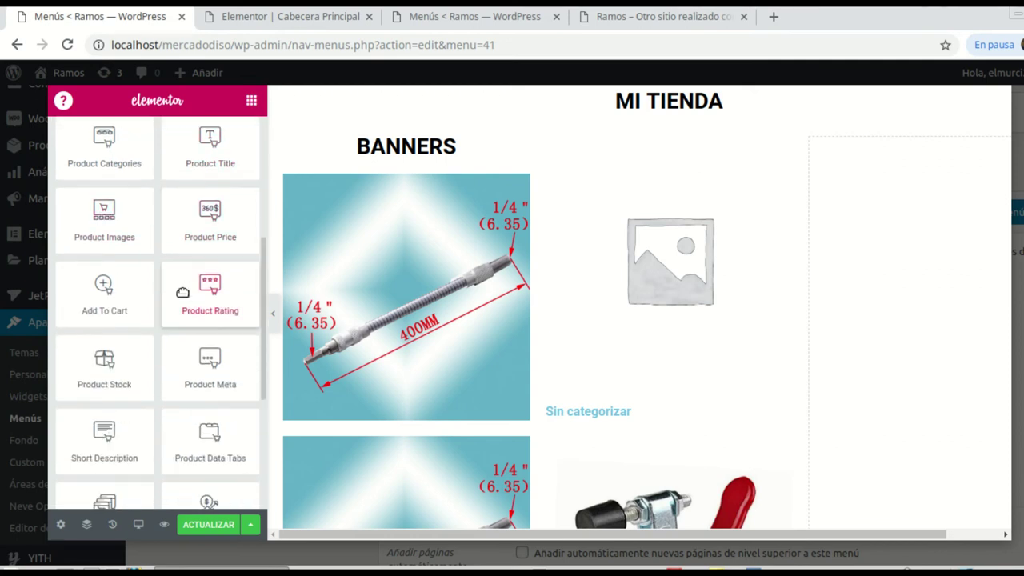
scroll(183, 296, "down", 1)
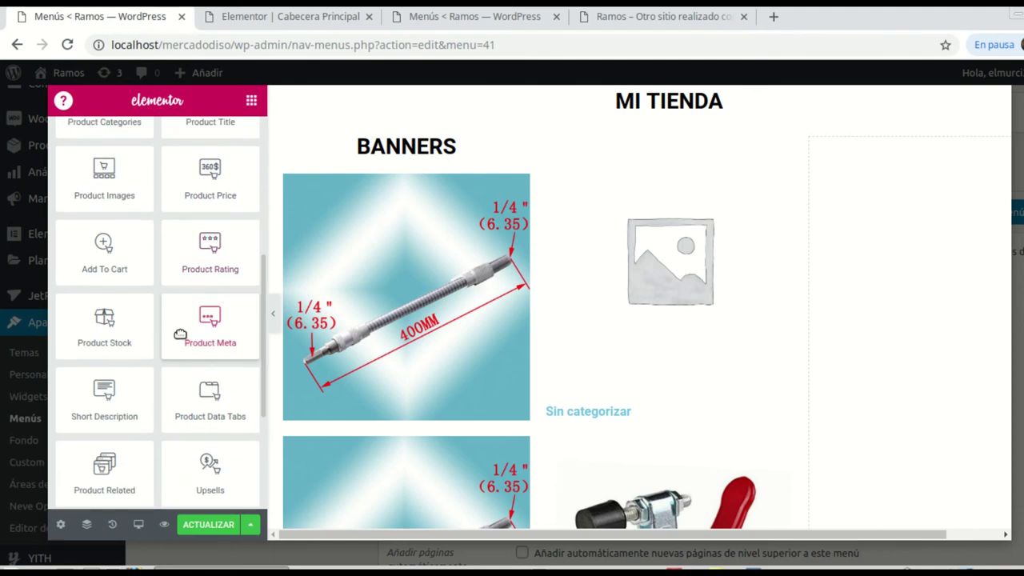
scroll(180, 335, "down", 5)
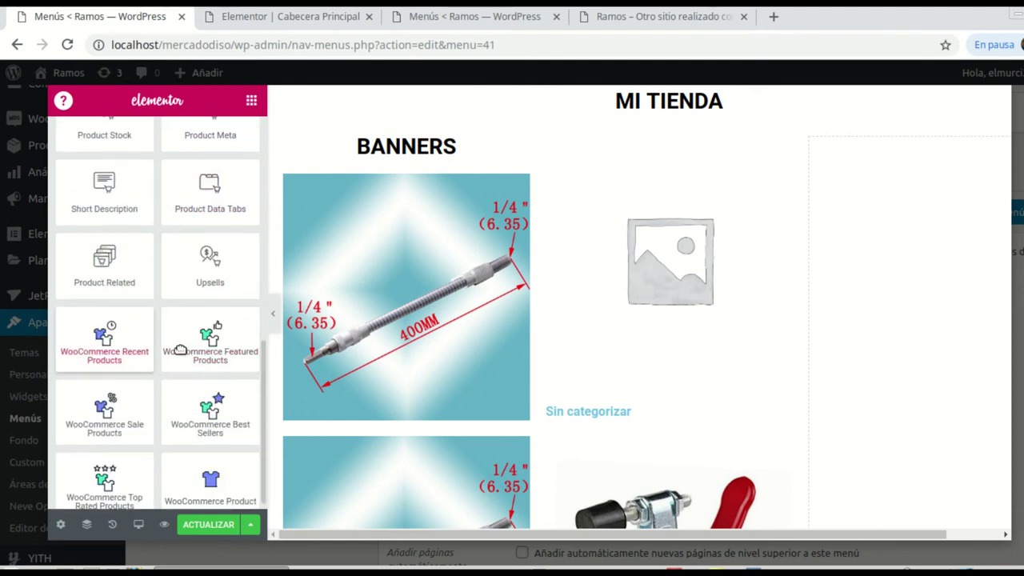
scroll(142, 412, "down", 1)
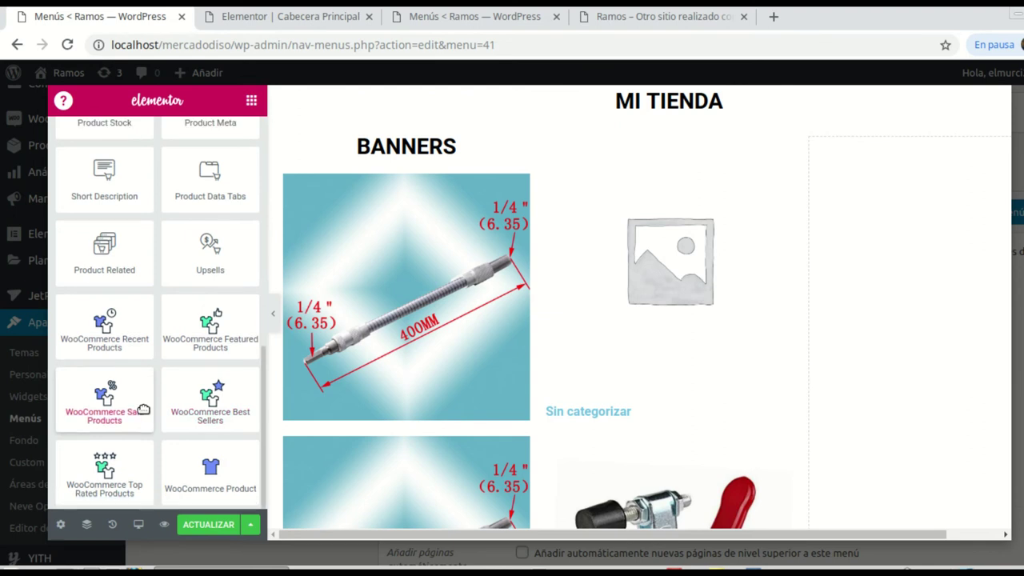
scroll(142, 412, "down", 1)
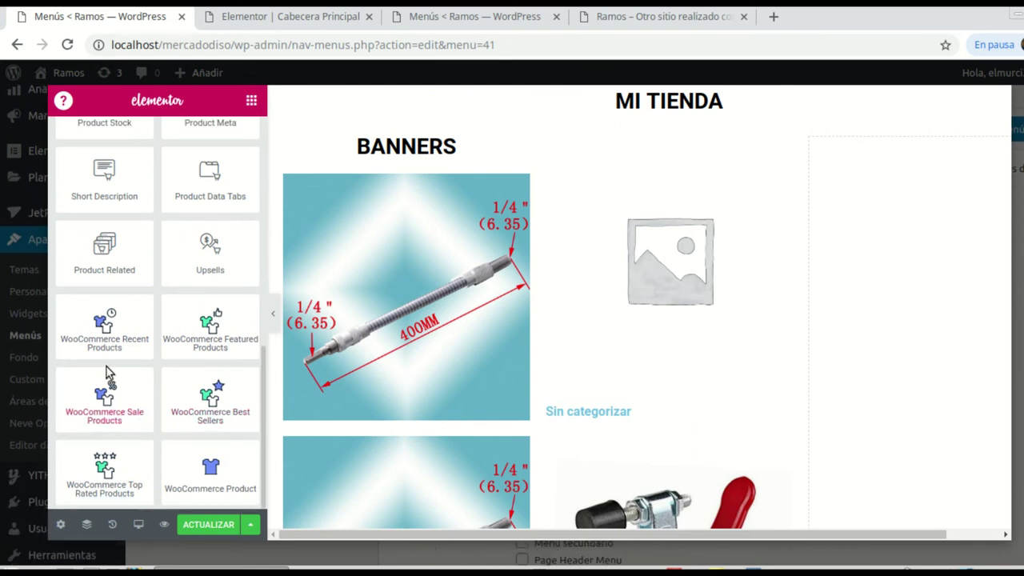
left_click_drag(108, 324, 892, 329)
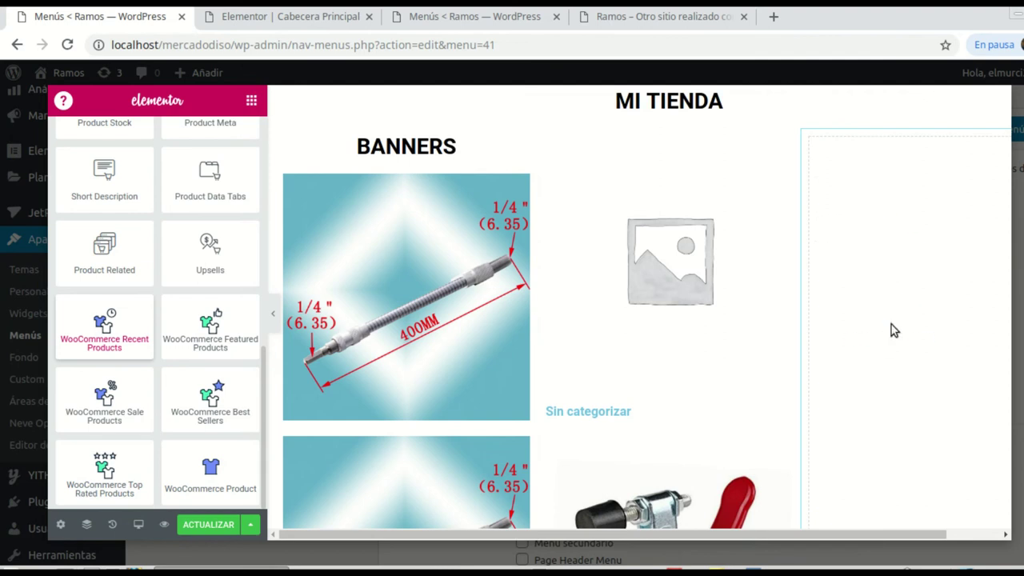
scroll(893, 330, "down", 1)
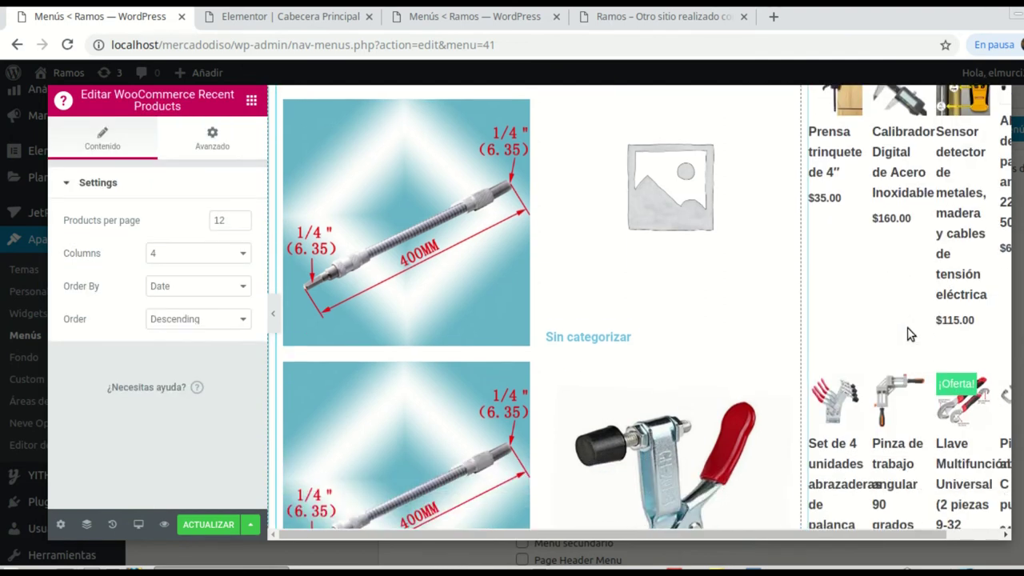
scroll(927, 332, "down", 1)
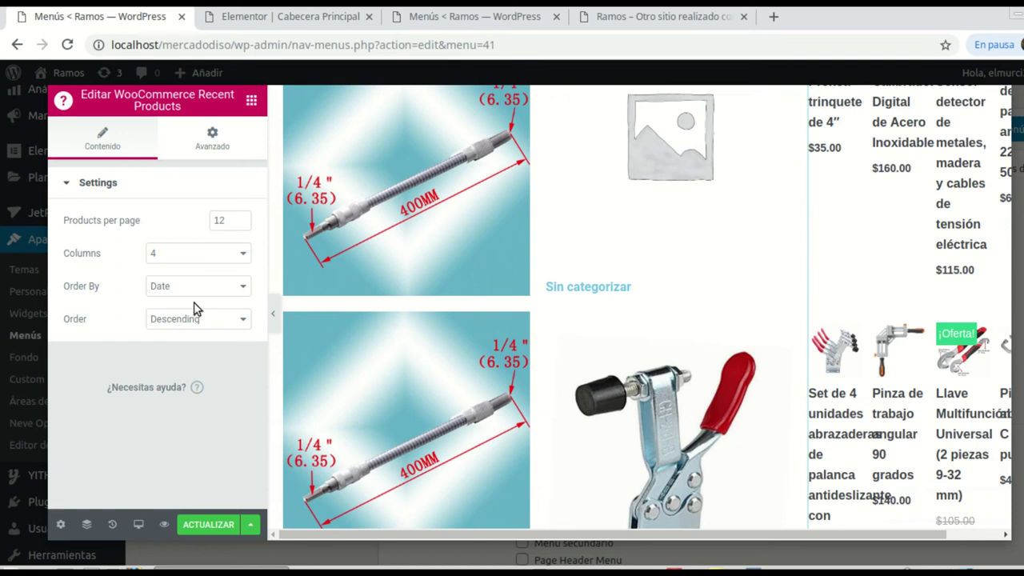
Step: Set the Recent Products grid to 2 columns and 6 products per page
left_click(243, 257)
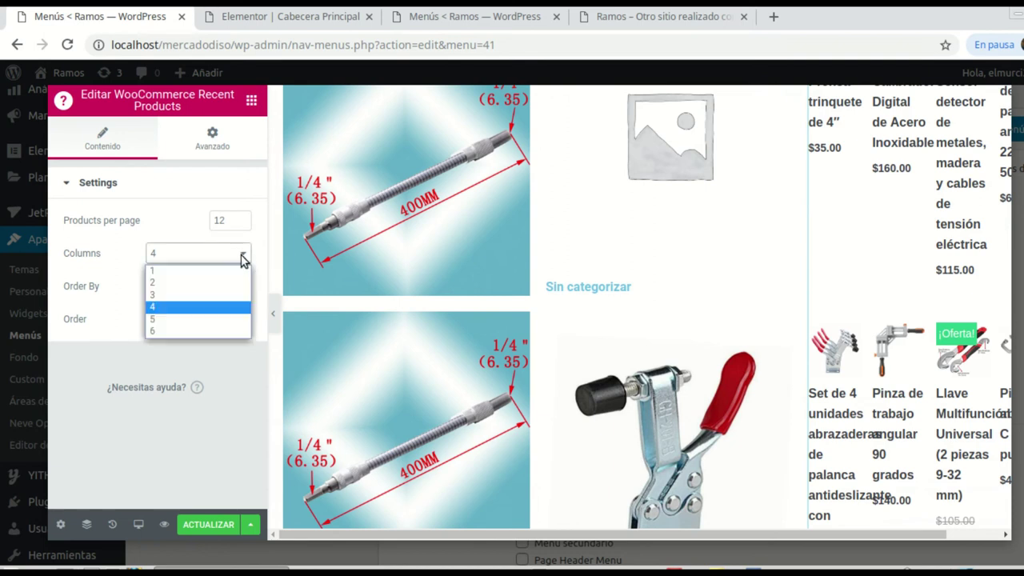
left_click(200, 284)
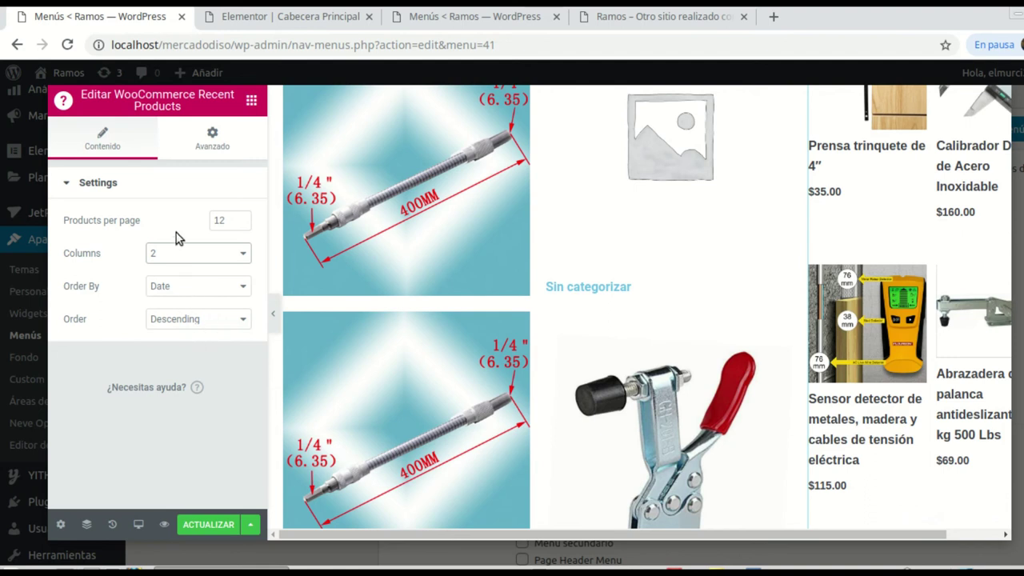
left_click(213, 140)
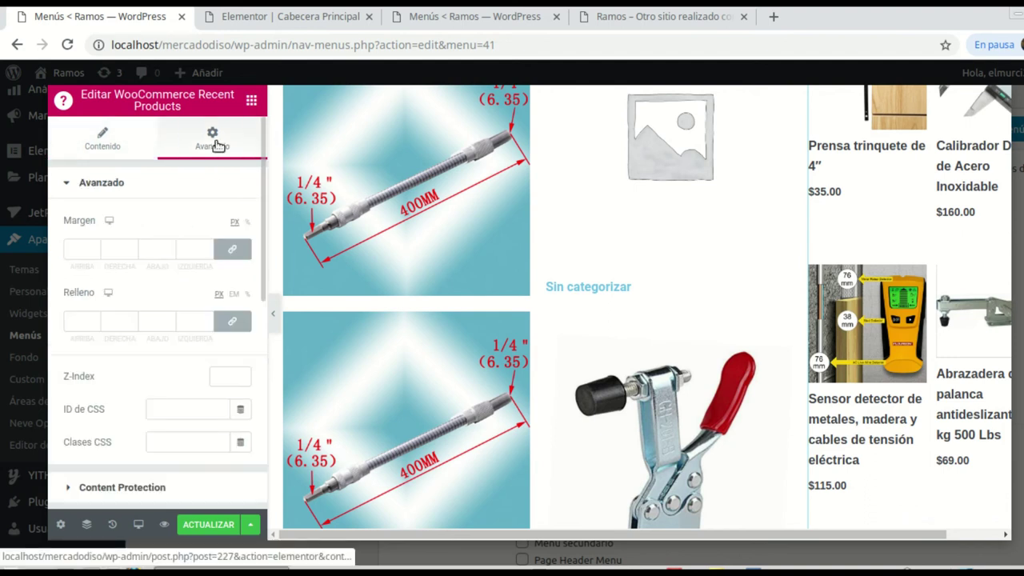
left_click(124, 150)
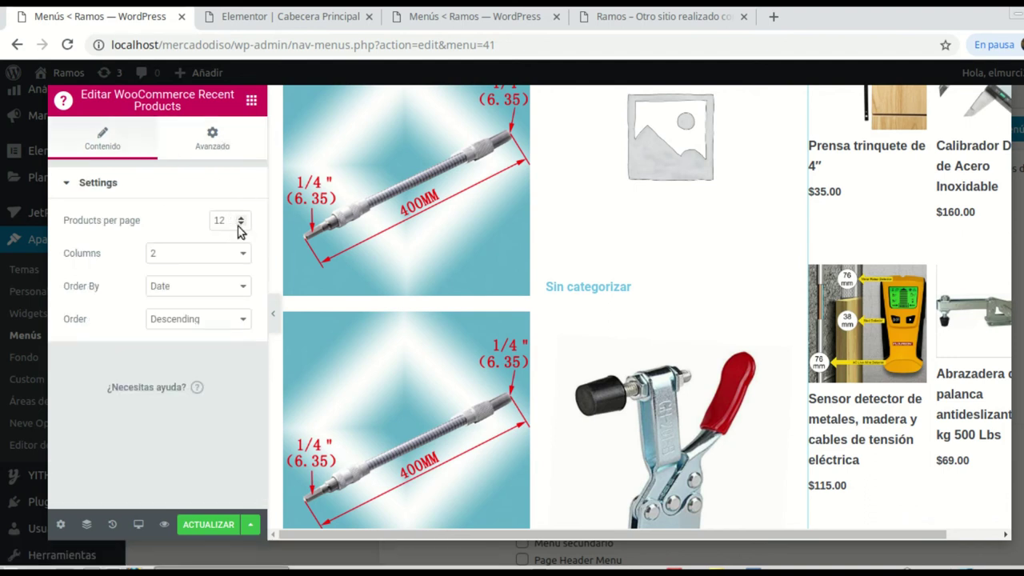
scroll(948, 358, "down", 5)
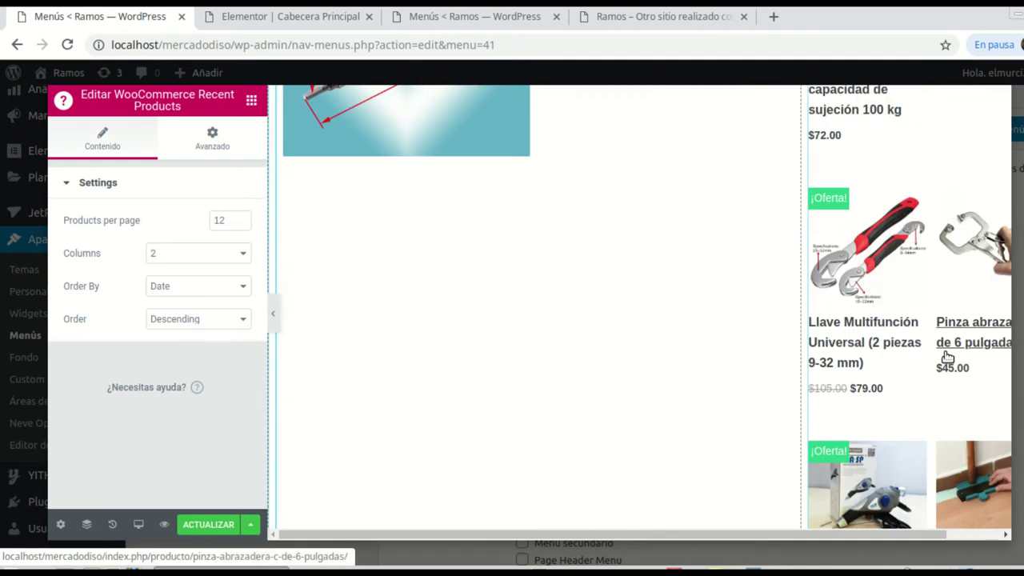
scroll(304, 247, "up", 3)
double_click(241, 225)
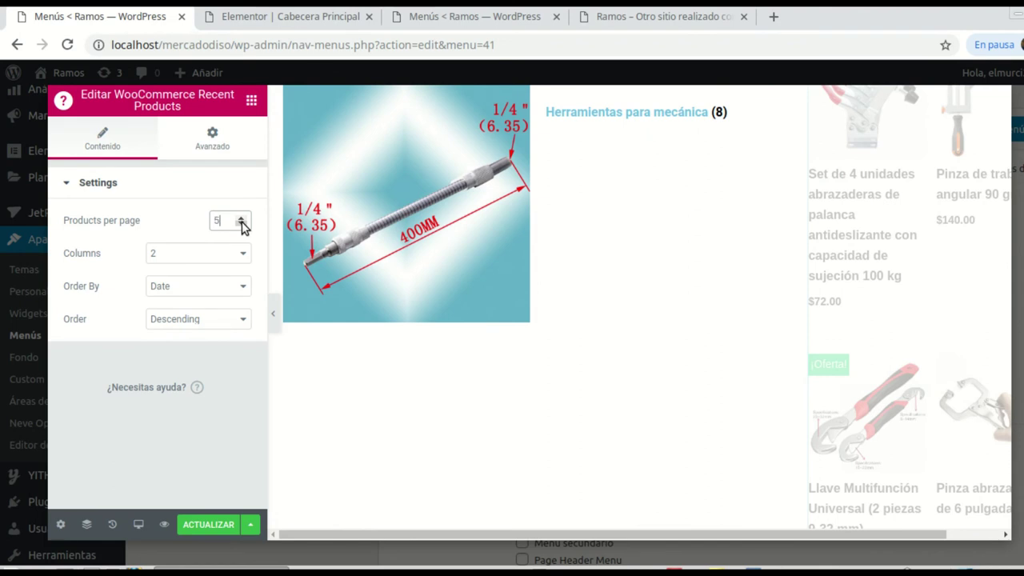
left_click(242, 223)
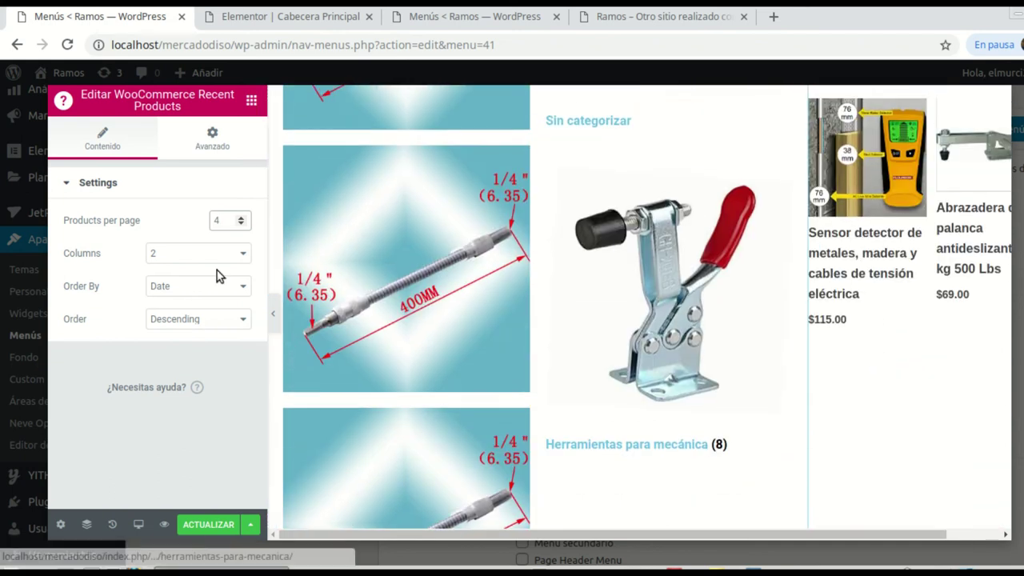
left_click(241, 216)
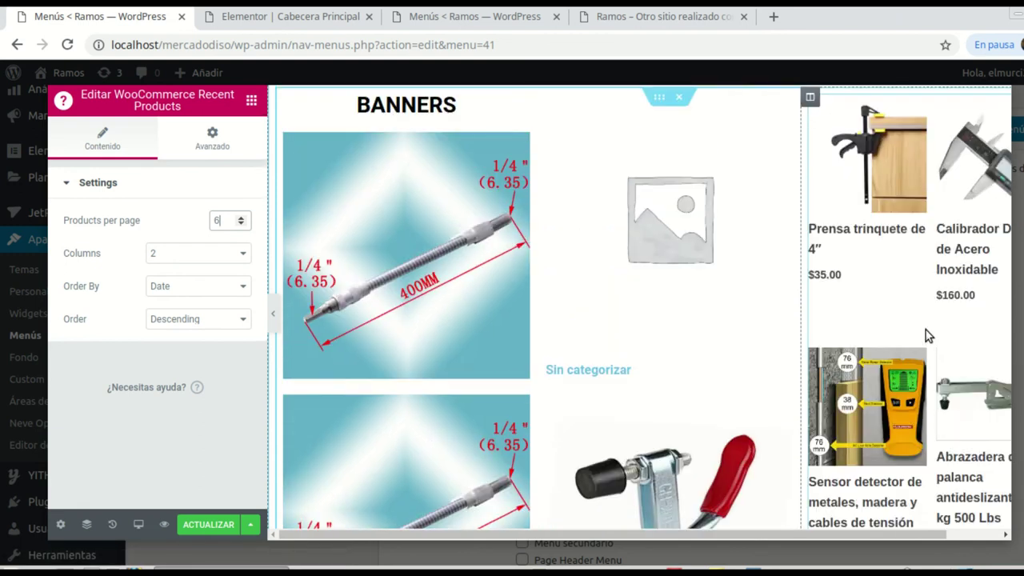
scroll(701, 334, "down", 2)
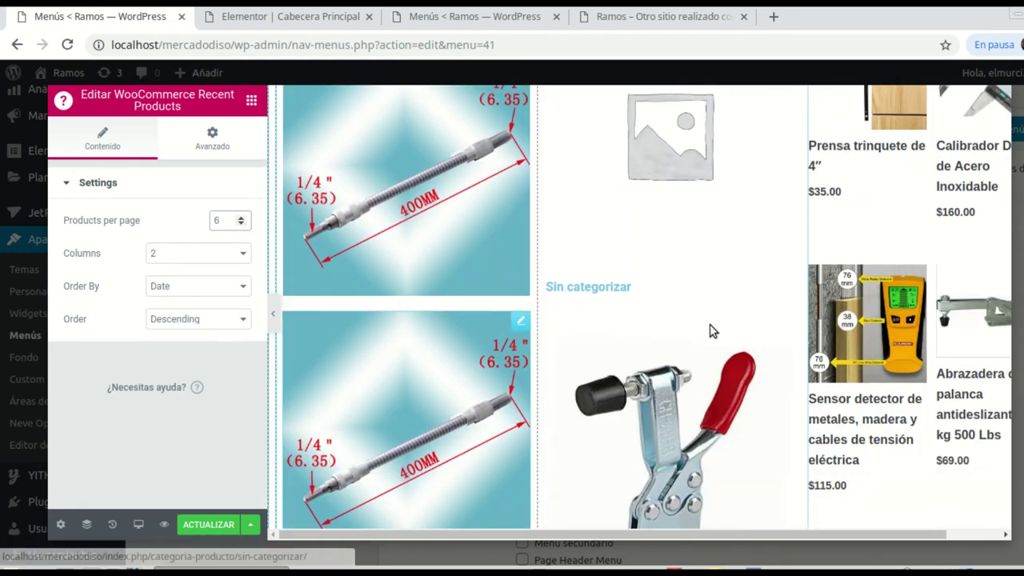
scroll(913, 291, "down", 3)
scroll(912, 289, "up", 5)
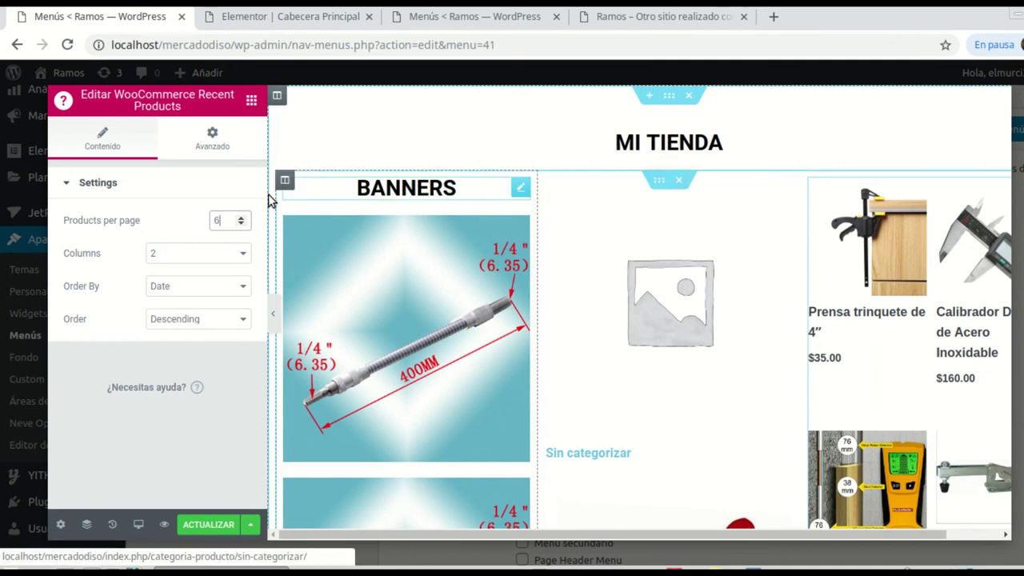
Step: Add a Heading widget to the middle column and select the Product Categories widget
left_click(251, 100)
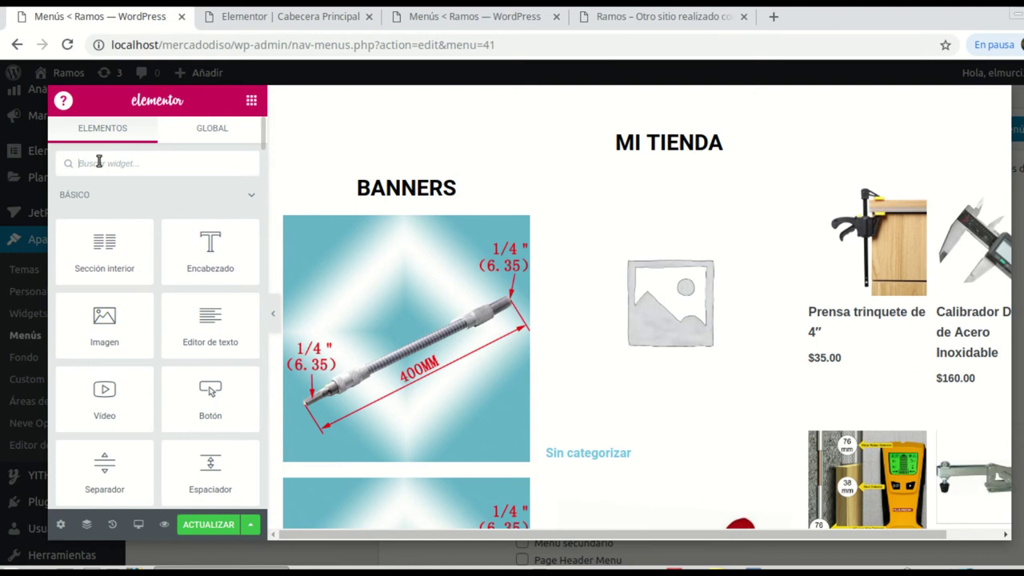
left_click_drag(210, 248, 654, 195)
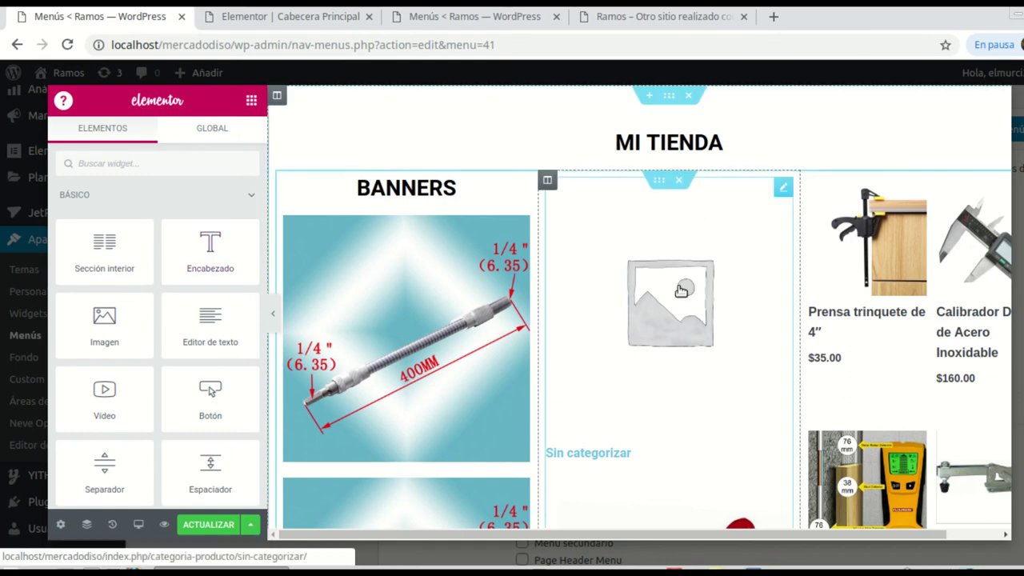
left_click(679, 293)
Step: Open a new blank Chrome tab
scroll(670, 335, "down", 8)
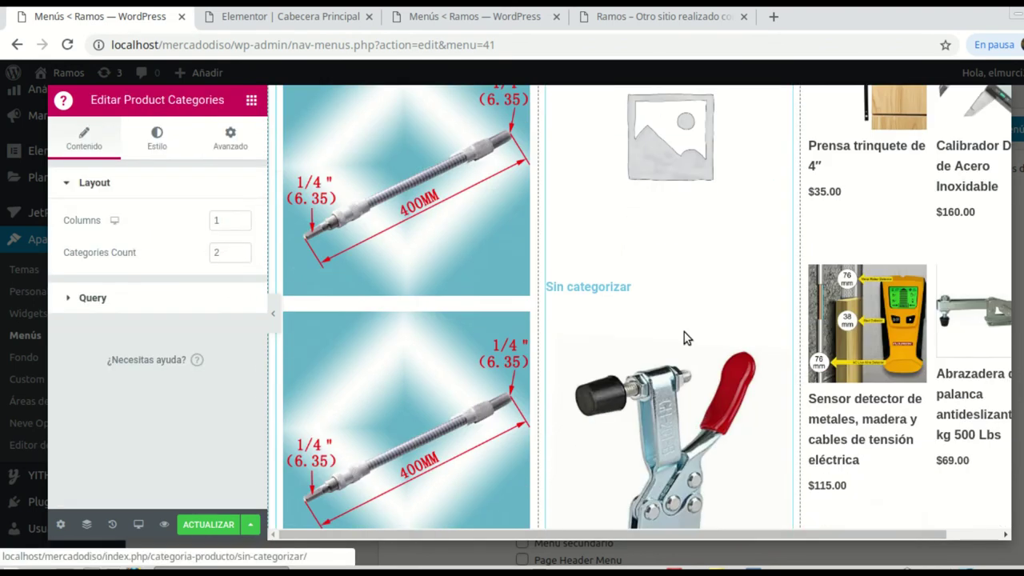
scroll(692, 338, "up", 5)
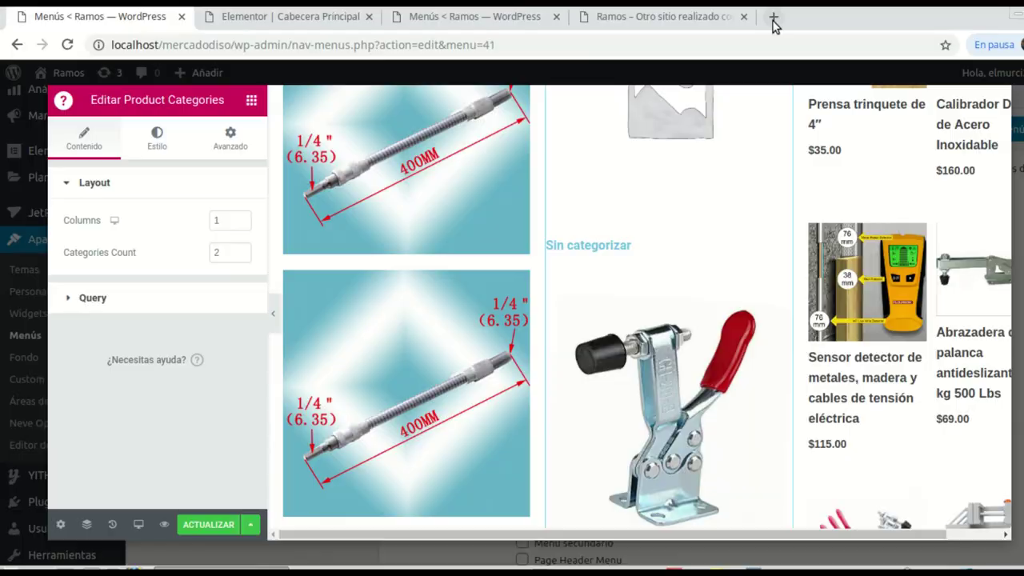
left_click(773, 17)
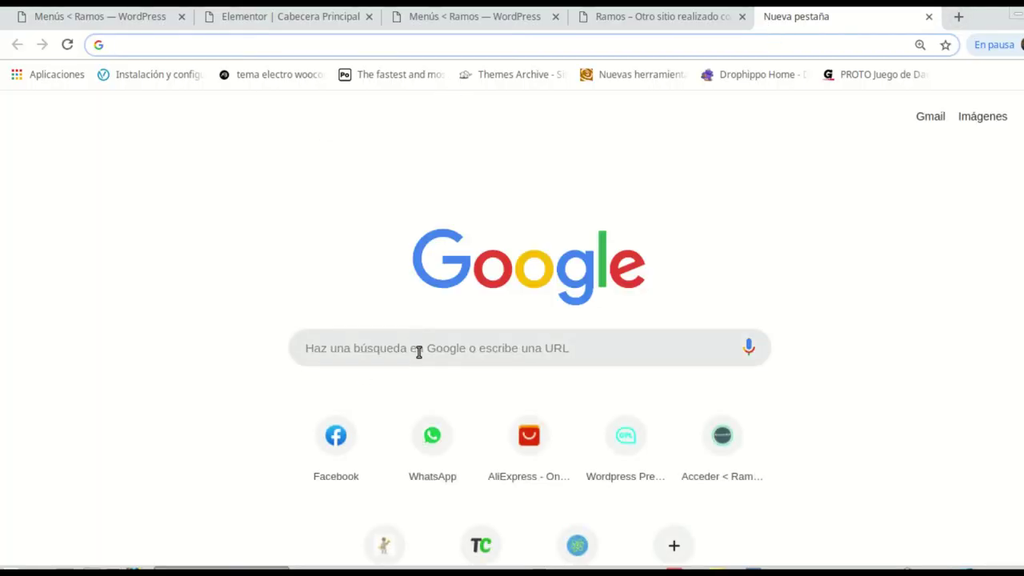
Step: Search Google for WooCommerce shortcodes and open the docs at the Product Category section
left_click(418, 352)
type("shor")
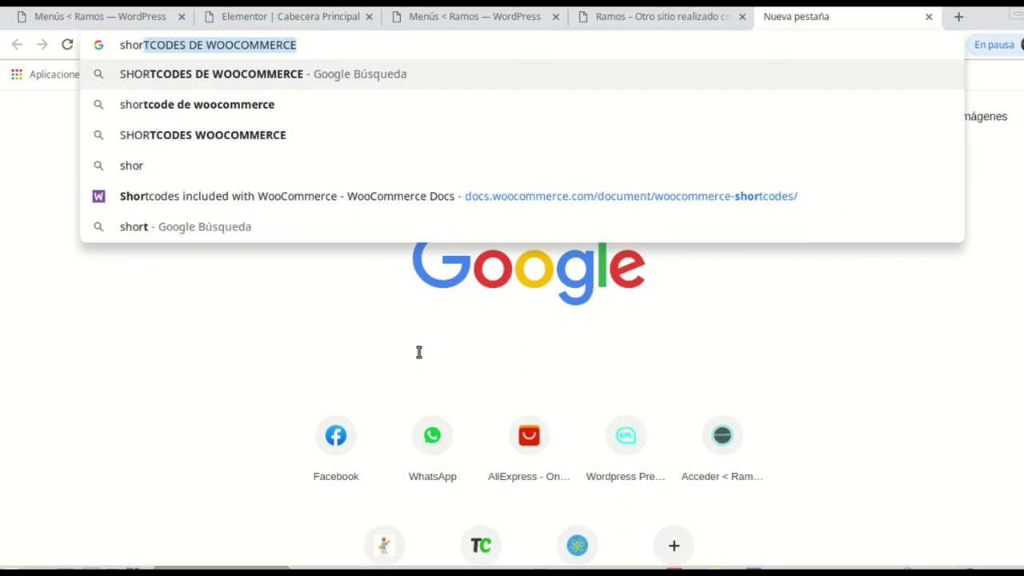
type("t")
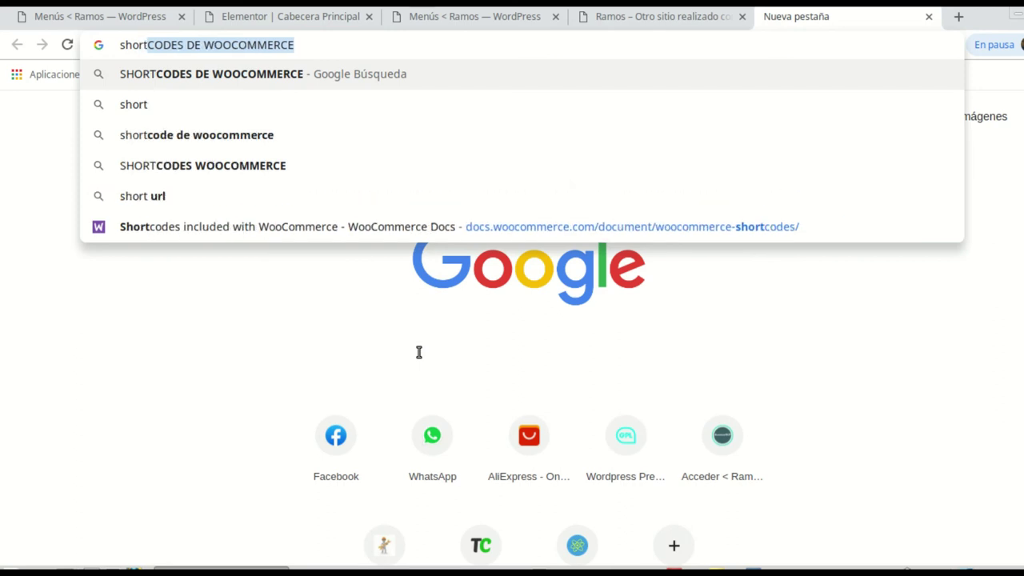
key("Return")
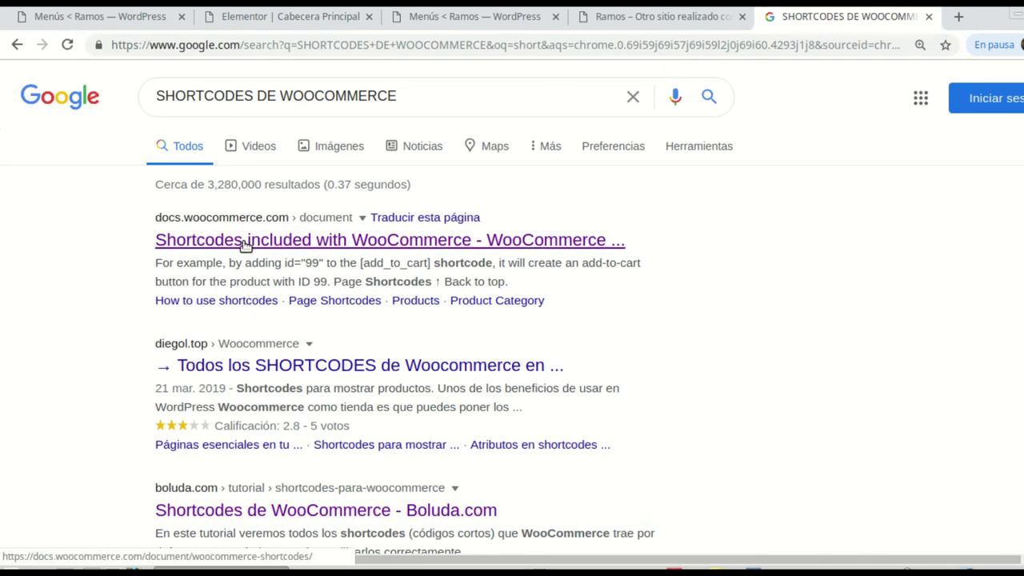
left_click(244, 246)
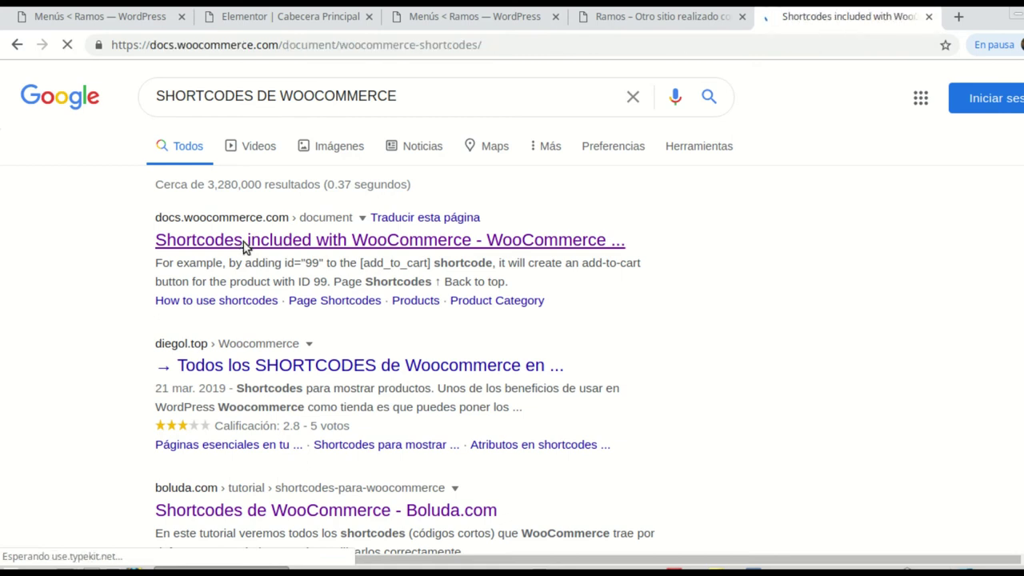
scroll(800, 336, "down", 5)
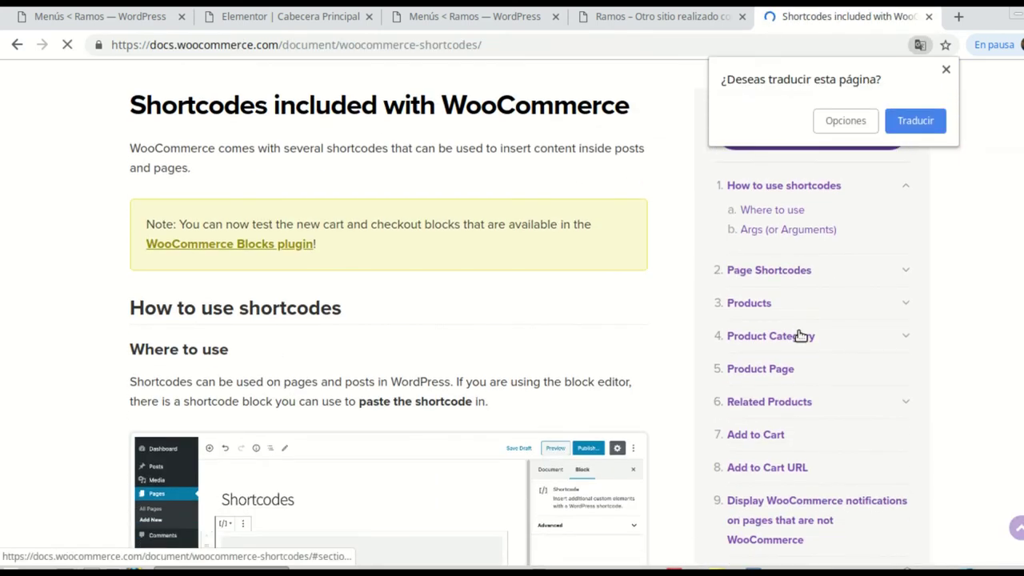
left_click(770, 340)
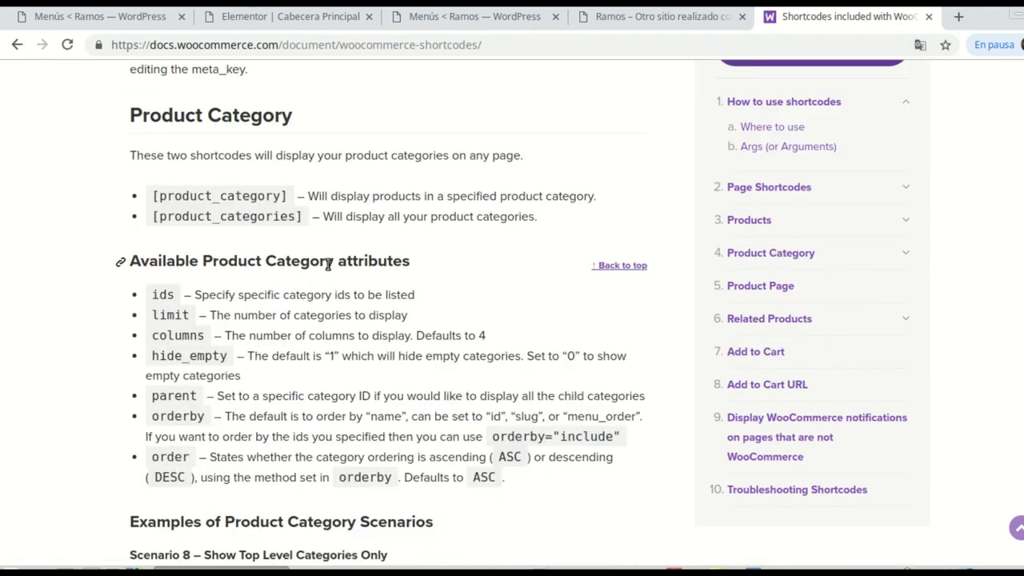
Step: Copy the Scenario 8 top-level categories shortcode and return to the Elementor tab
scroll(328, 267, "down", 1)
scroll(328, 270, "down", 4)
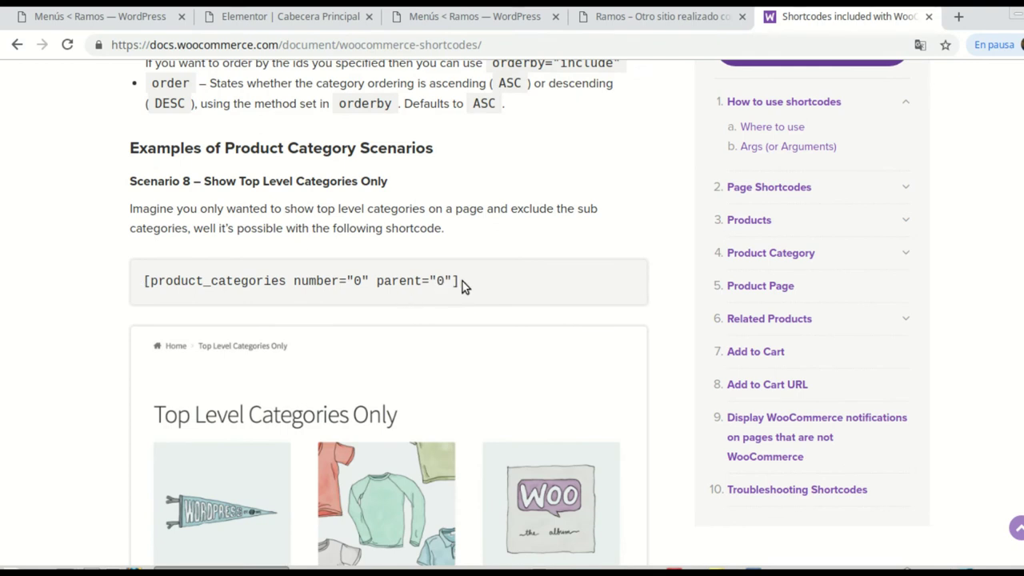
left_click_drag(452, 284, 268, 271)
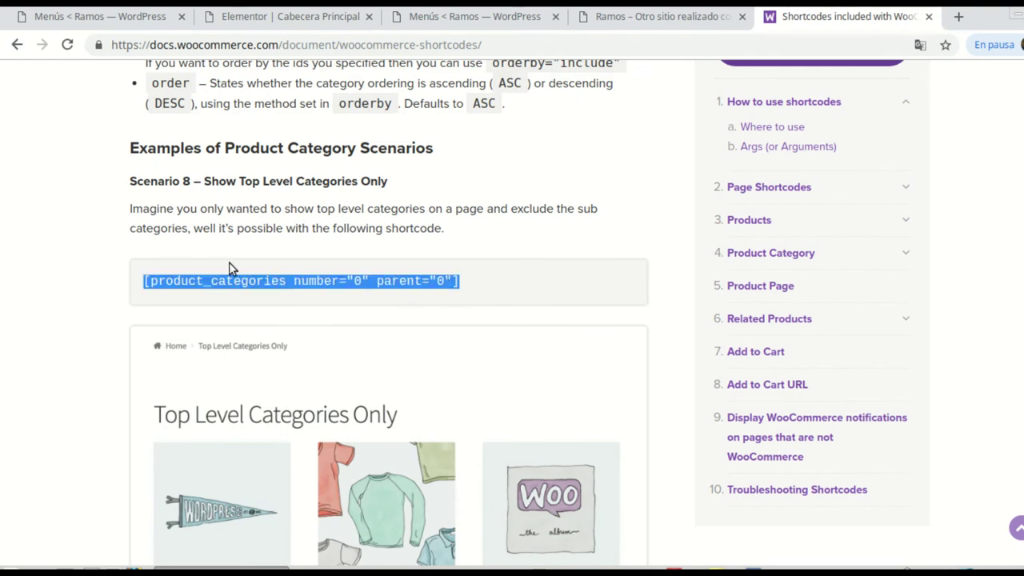
right_click(222, 276)
left_click(266, 292)
left_click(252, 19)
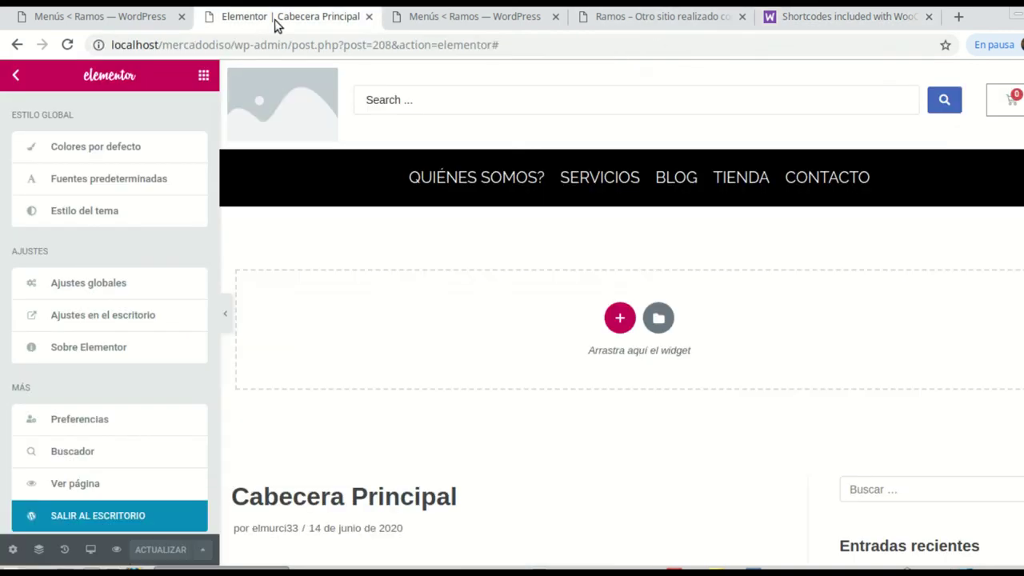
Step: Back in the mega menu editor, delete the Product Categories widget from the middle column
left_click(432, 27)
left_click(616, 27)
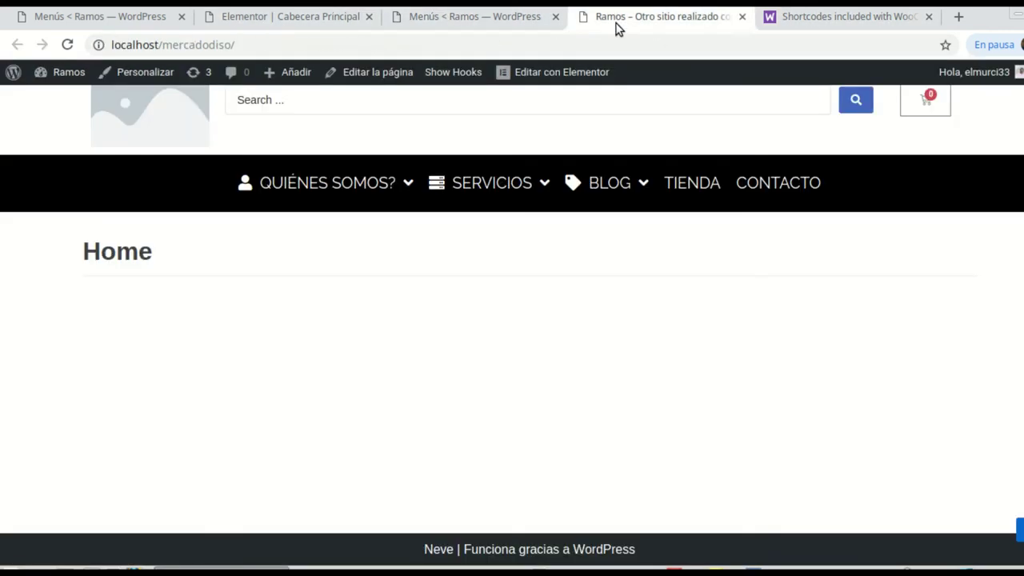
left_click(37, 21)
scroll(592, 211, "up", 3)
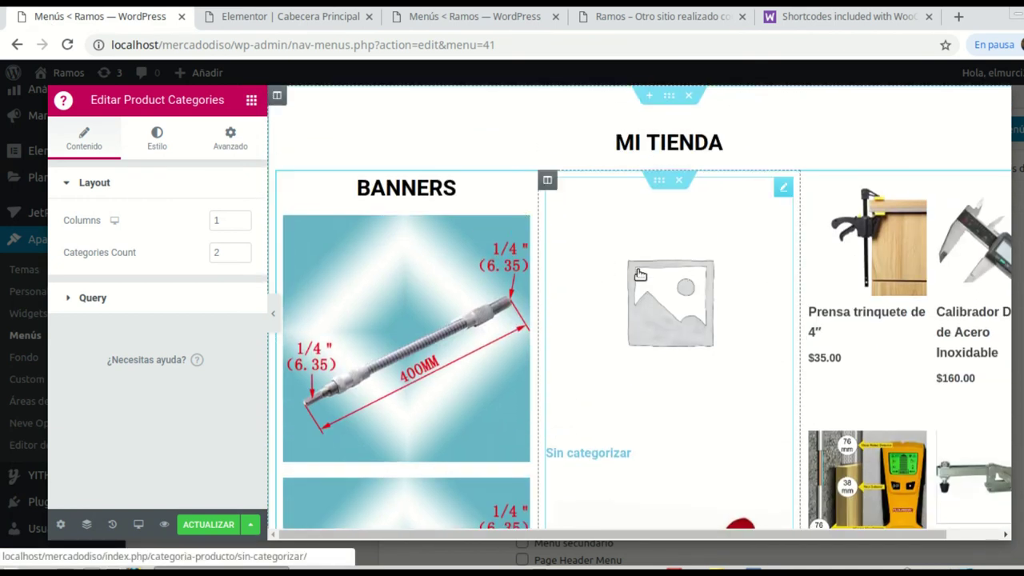
right_click(787, 193)
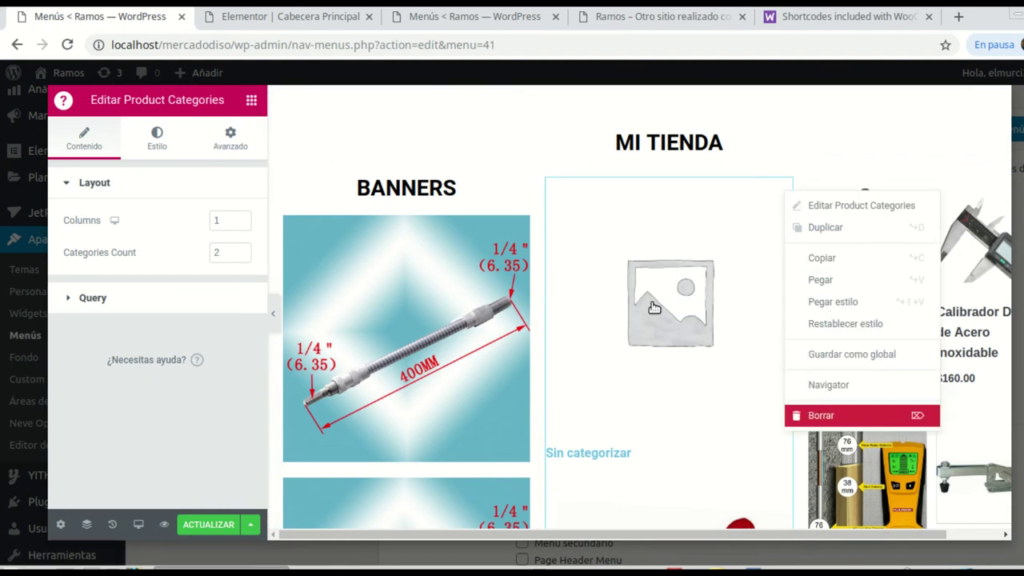
key("Delete")
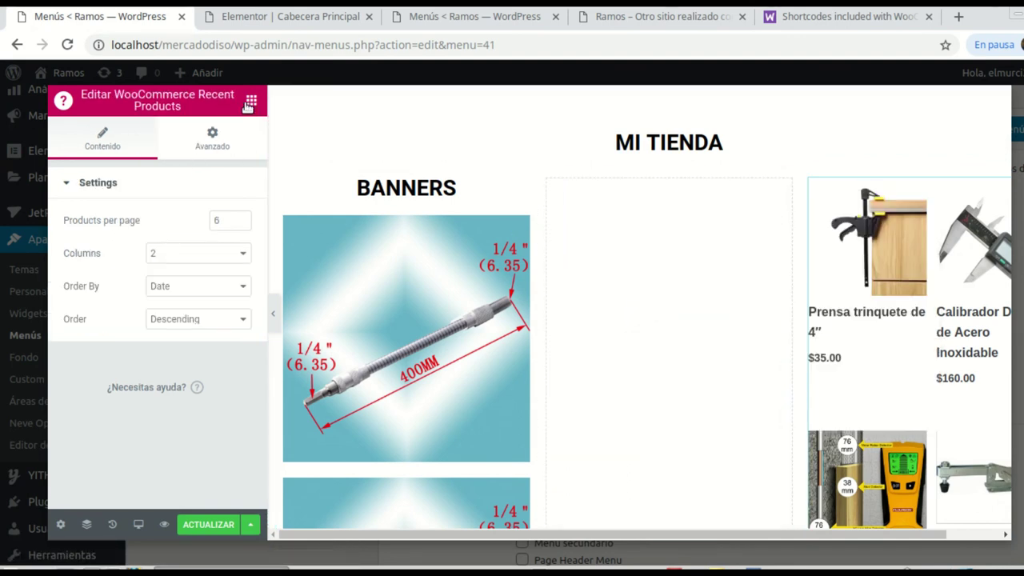
Step: Place a Shortcode widget in the empty middle MI TIENDA column
left_click(251, 103)
scroll(172, 332, "down", 4)
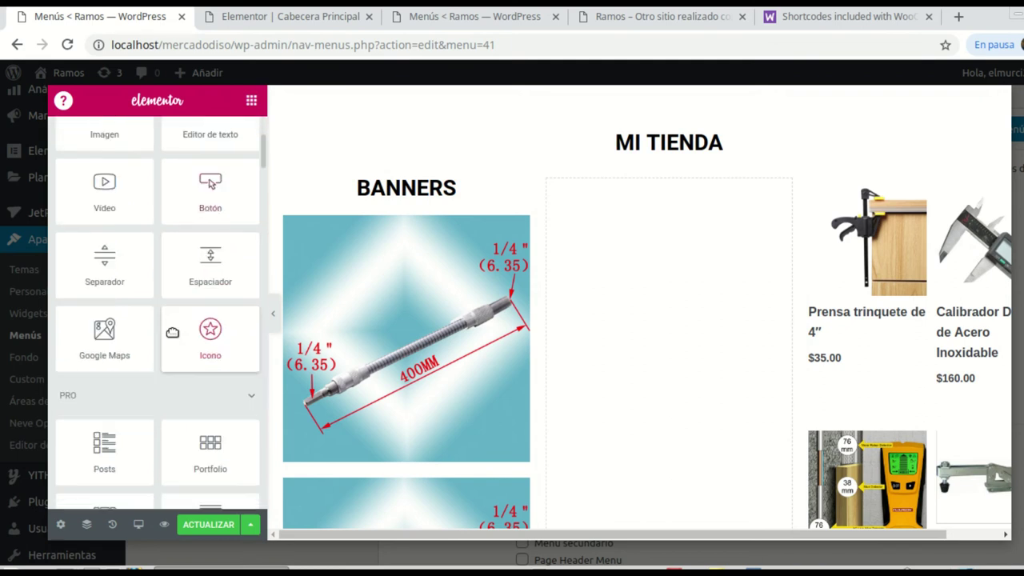
scroll(151, 256, "up", 4)
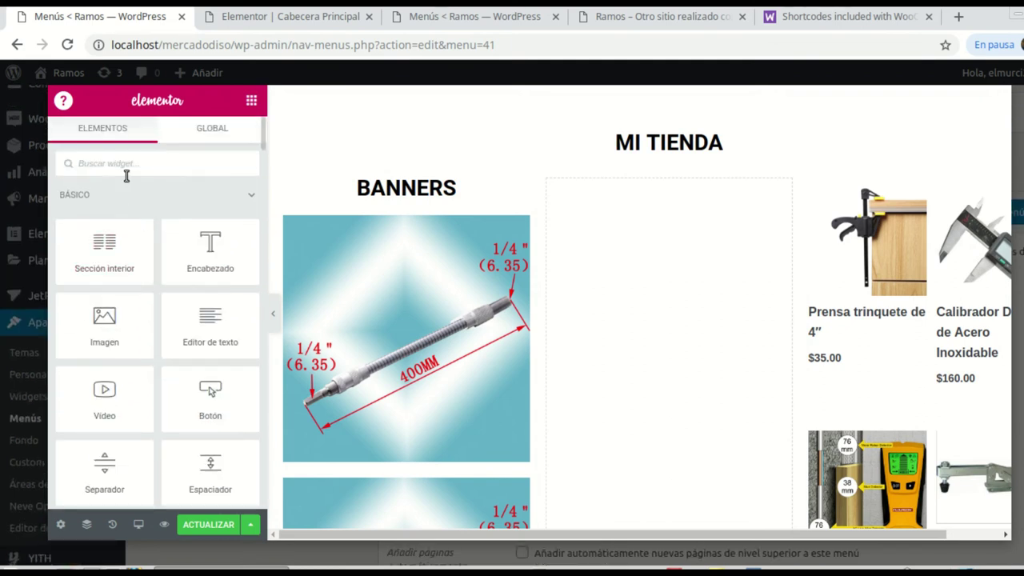
scroll(160, 396, "down", 3)
scroll(160, 396, "down", 5)
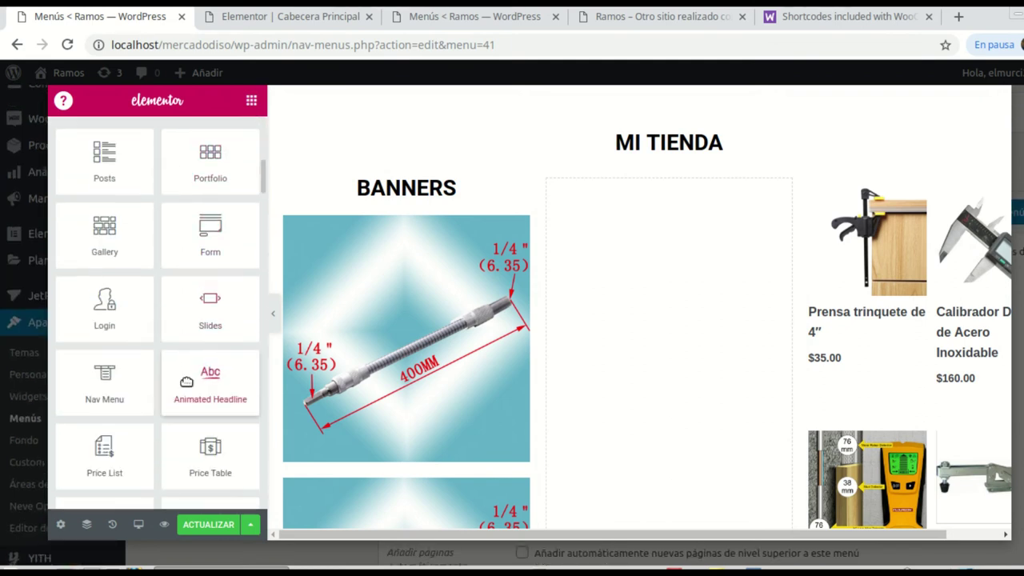
scroll(187, 382, "down", 4)
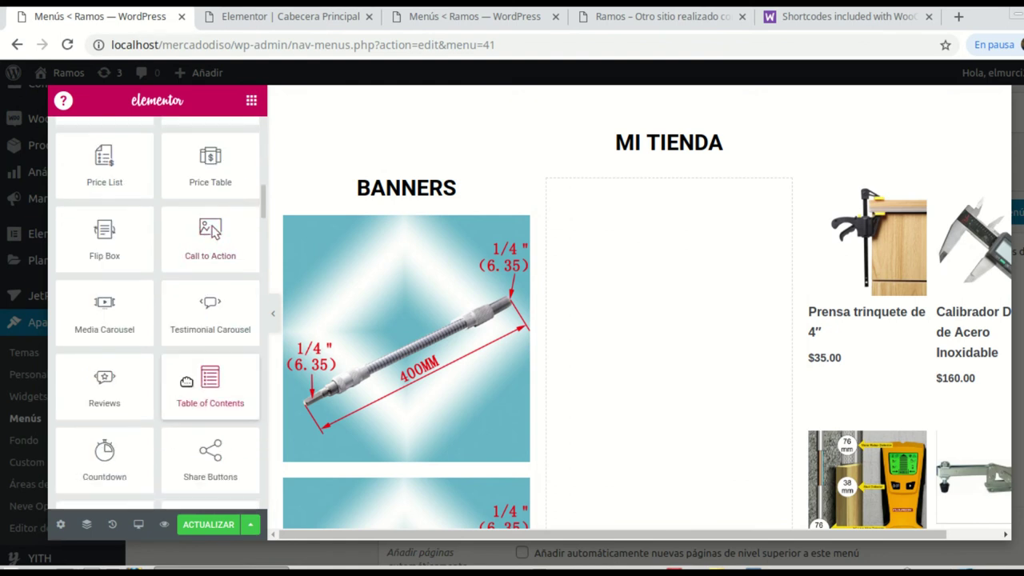
scroll(187, 383, "down", 2)
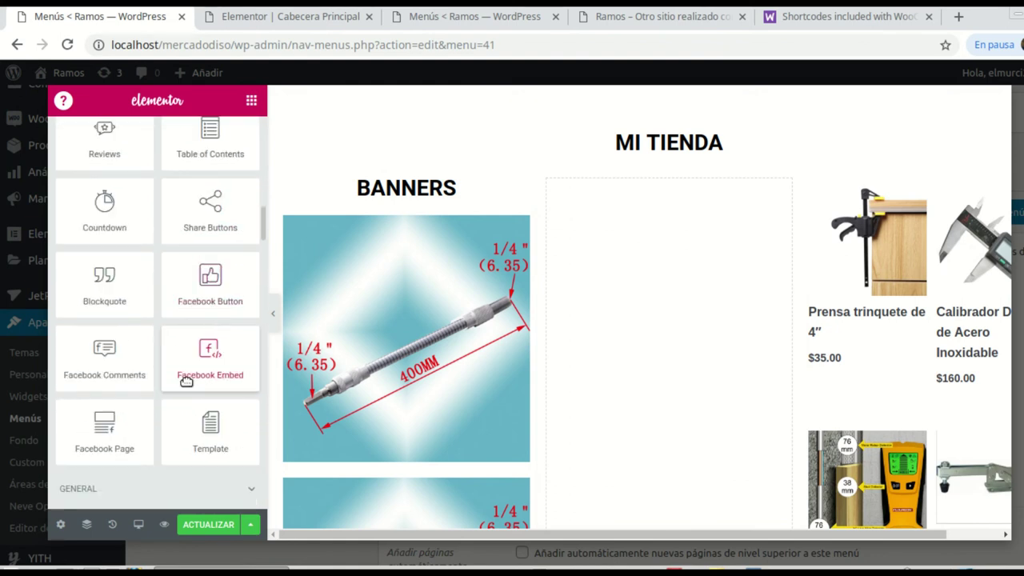
scroll(186, 382, "down", 3)
scroll(186, 383, "down", 2)
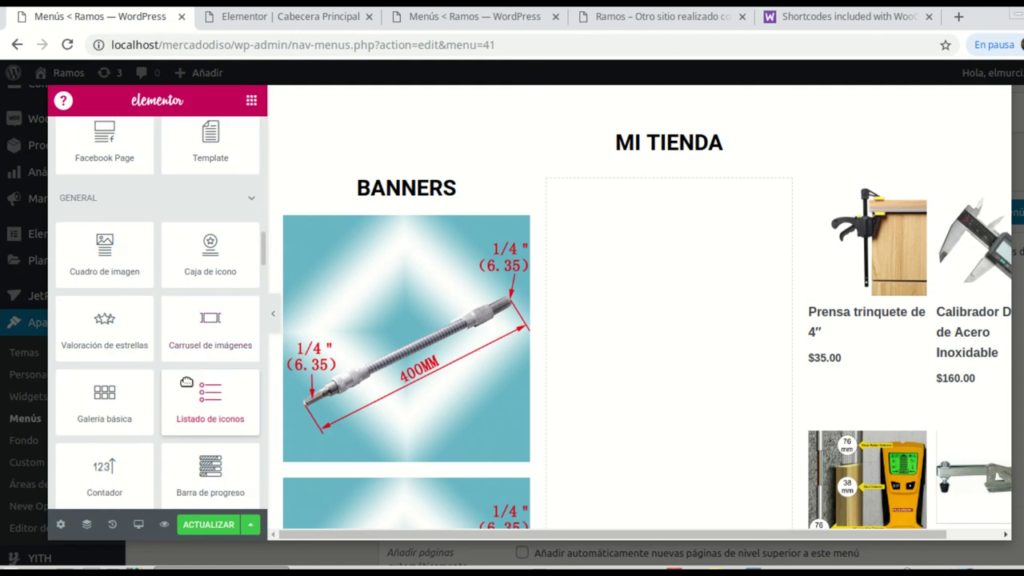
scroll(186, 382, "down", 2)
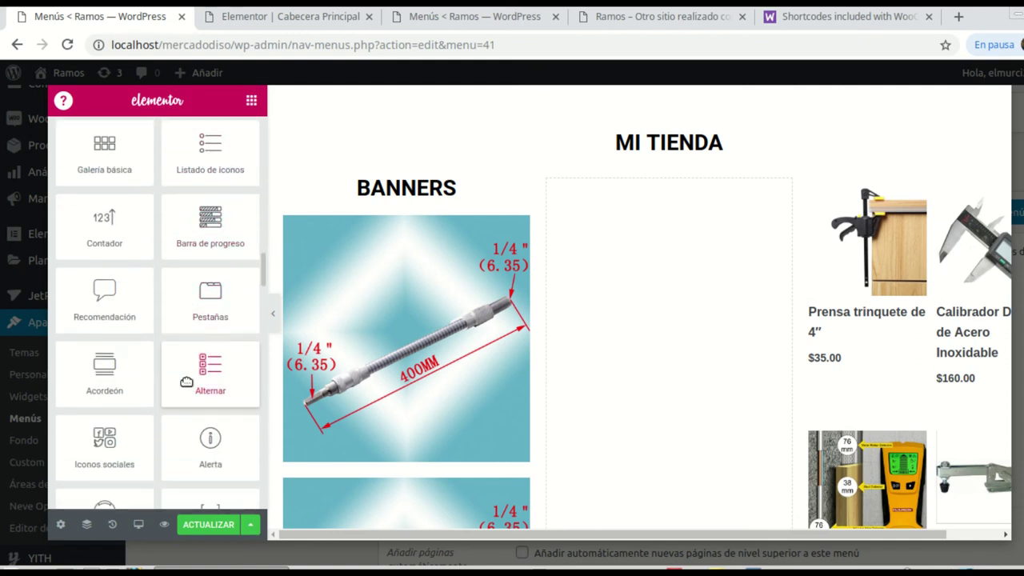
scroll(186, 382, "down", 2)
left_click_drag(206, 436, 700, 466)
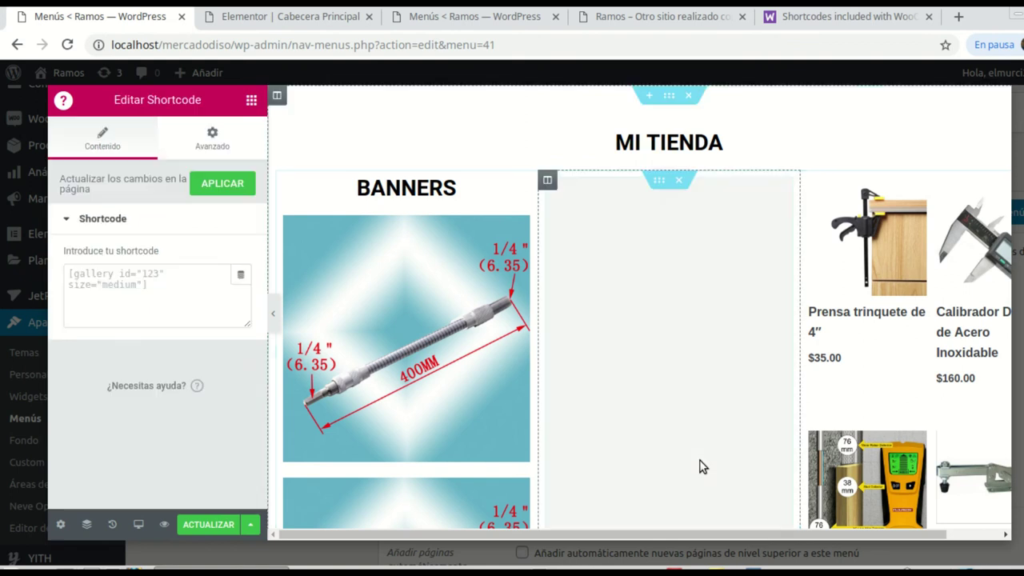
Step: Paste [product_categories number="0" parent="0"] into the shortcode field to list the top-level categories
left_click(85, 276)
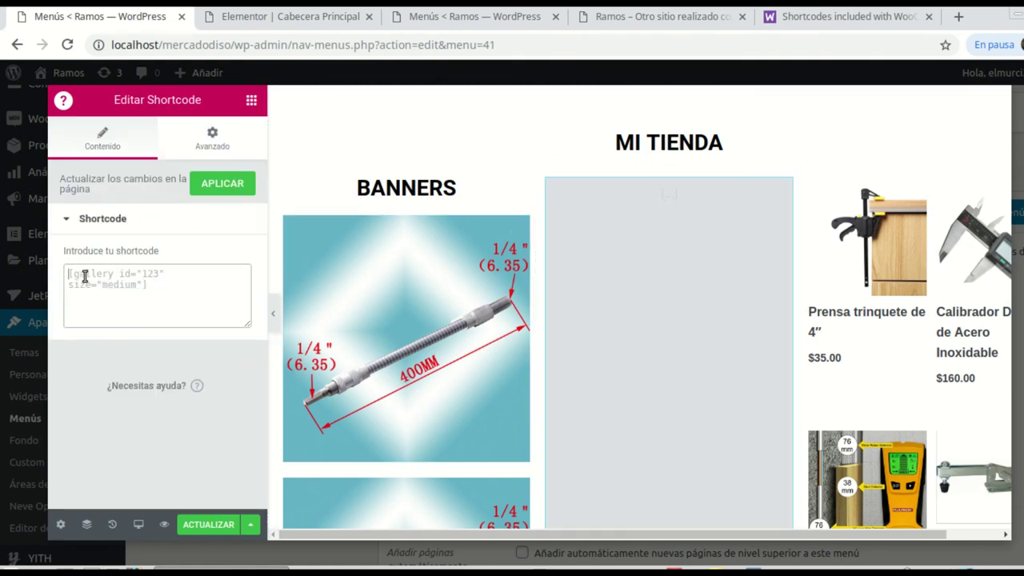
right_click(105, 284)
left_click(152, 384)
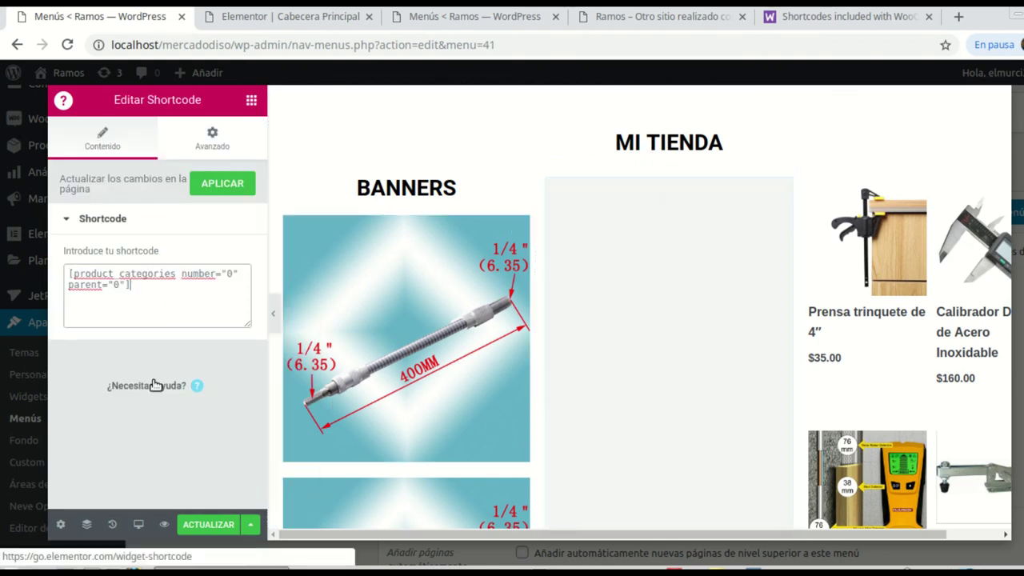
scroll(698, 364, "down", 1)
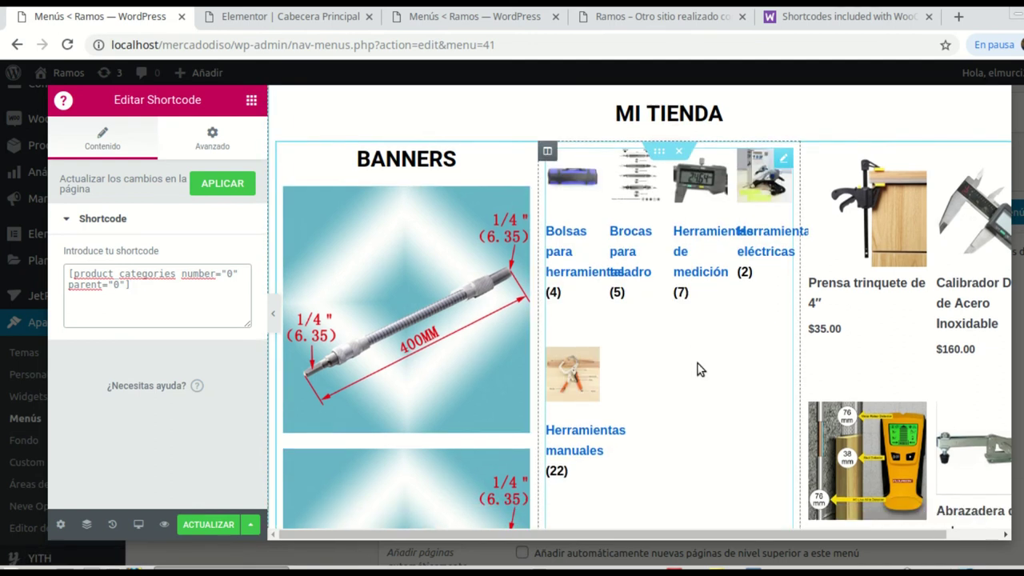
scroll(744, 232, "up", 1)
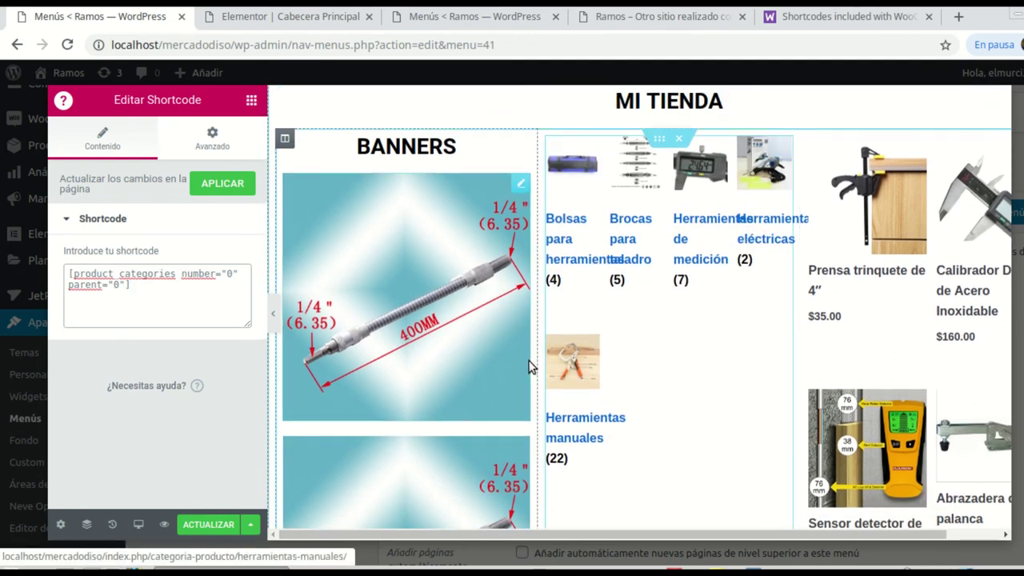
scroll(656, 400, "down", 2)
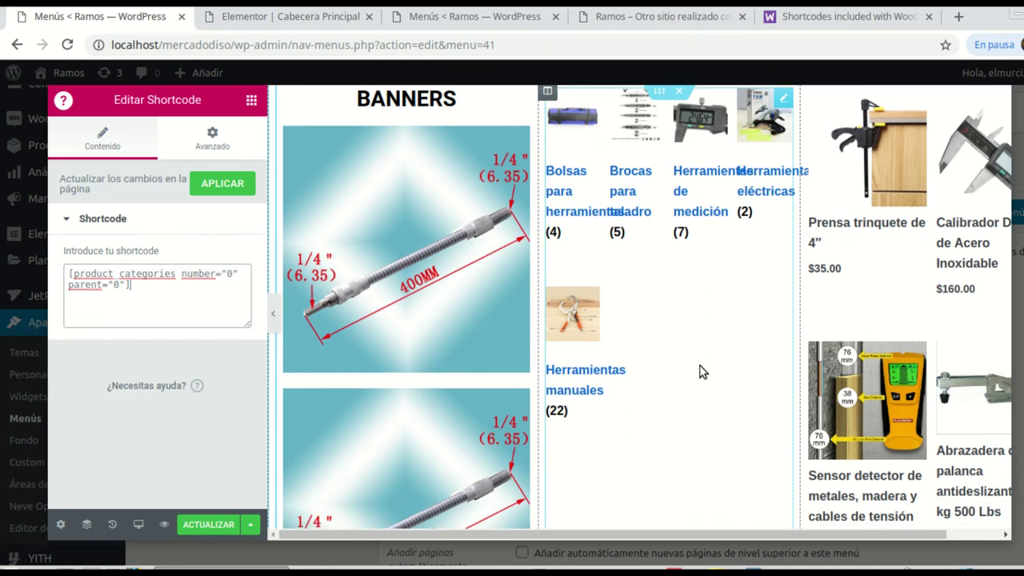
scroll(640, 403, "down", 4)
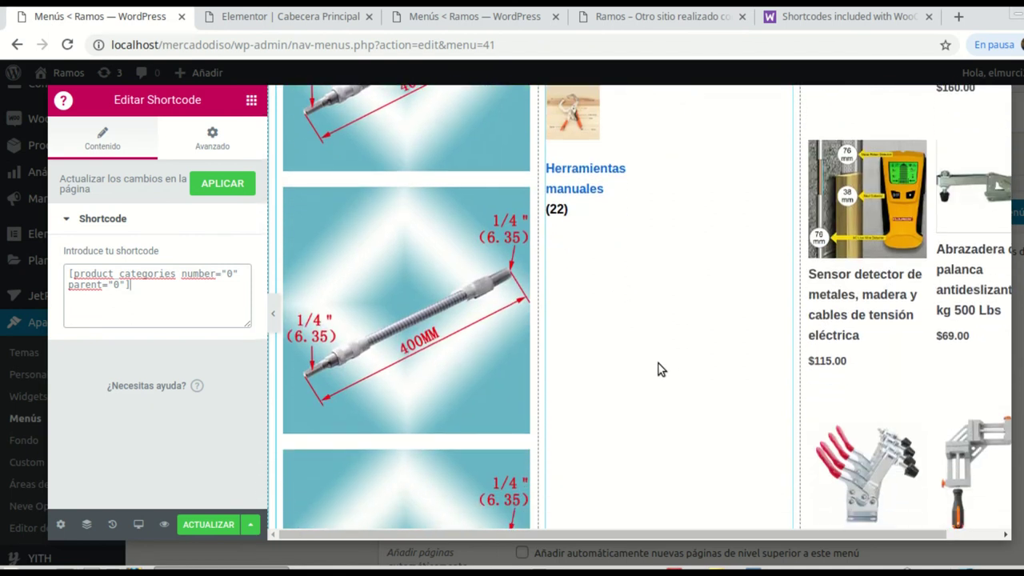
scroll(680, 372, "down", 3)
scroll(702, 377, "down", 3)
scroll(681, 319, "up", 2)
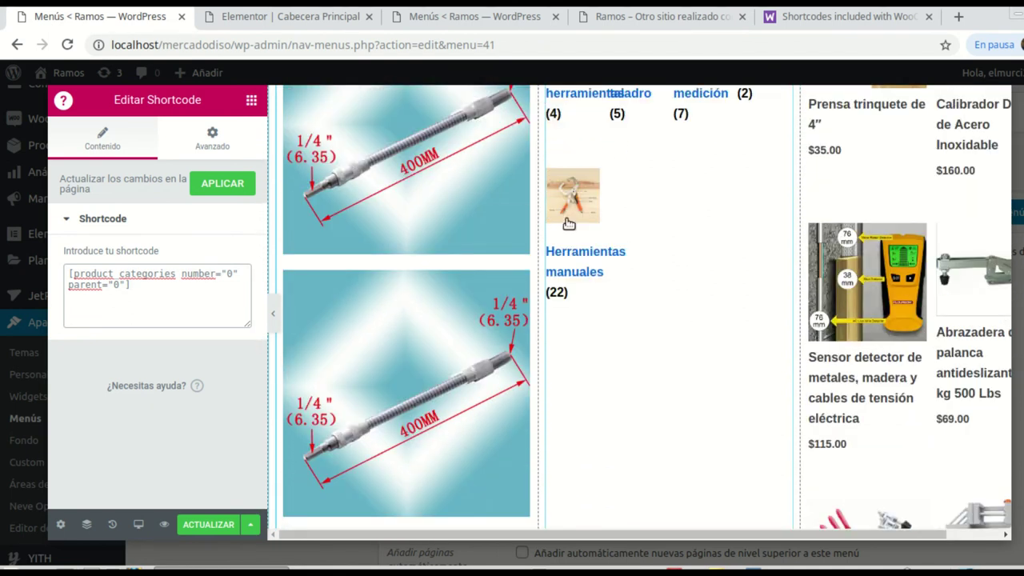
scroll(724, 297, "up", 2)
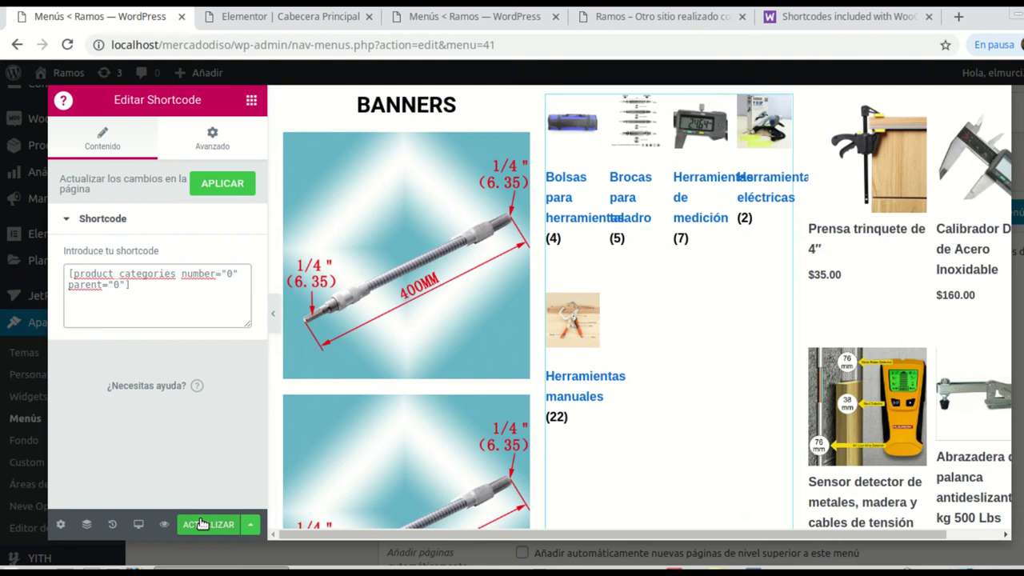
scroll(653, 389, "up", 1)
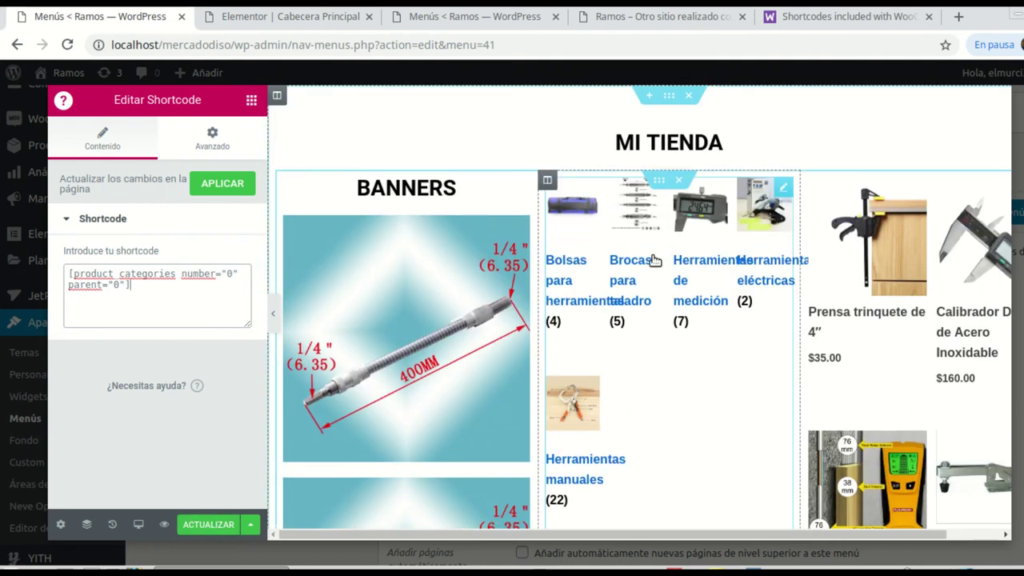
Step: Add a centred heading reading 'Categorías' above the category shortcode
left_click(252, 101)
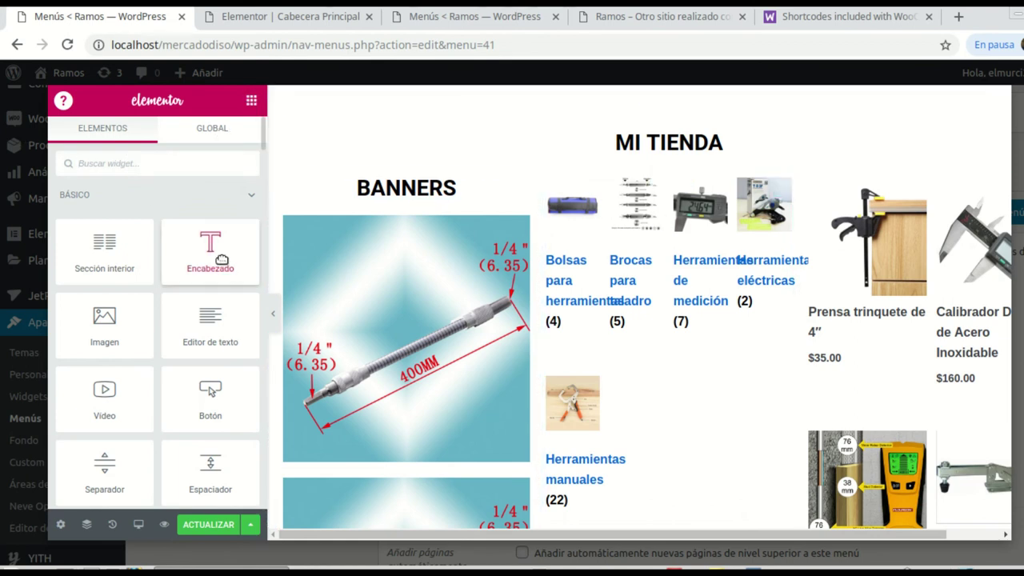
left_click_drag(211, 244, 681, 255)
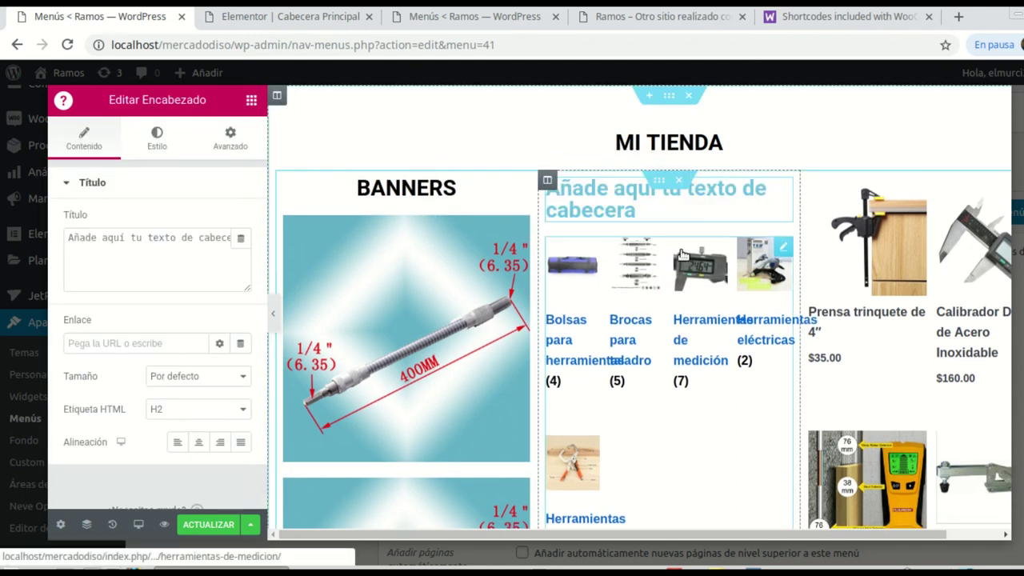
left_click_drag(65, 237, 253, 246)
type("Categ")
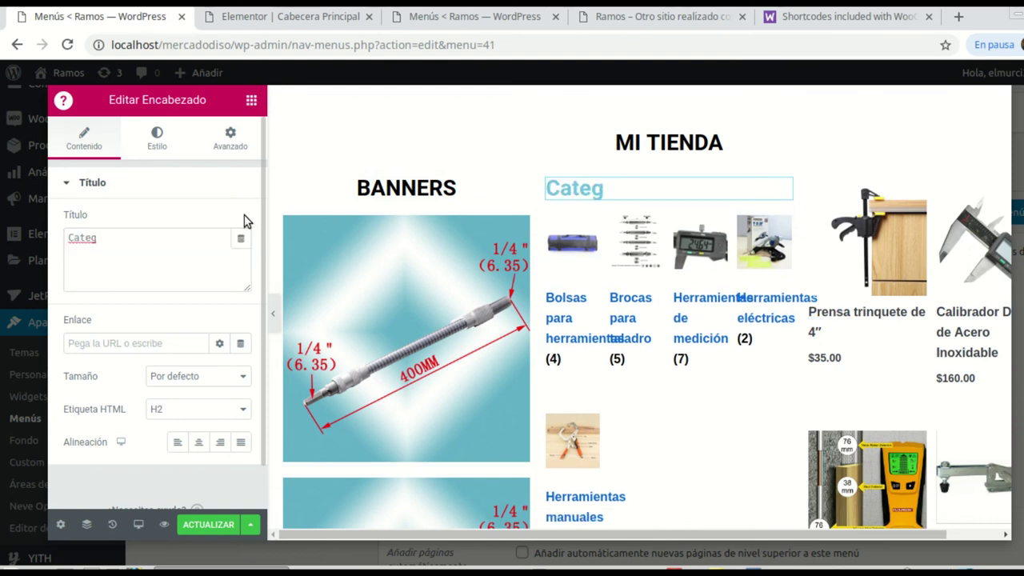
double_click(148, 237)
left_click(148, 239)
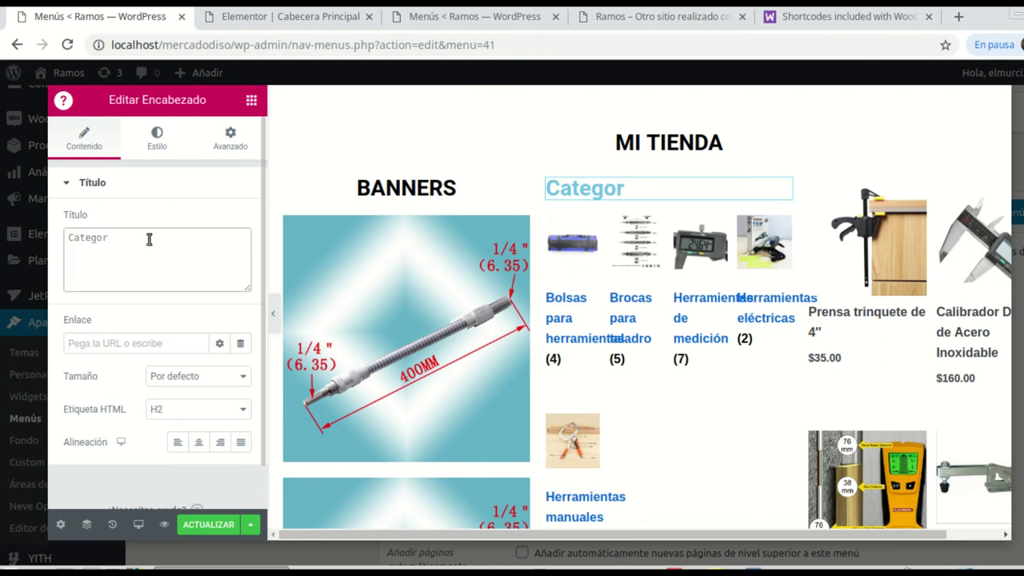
left_click(199, 443)
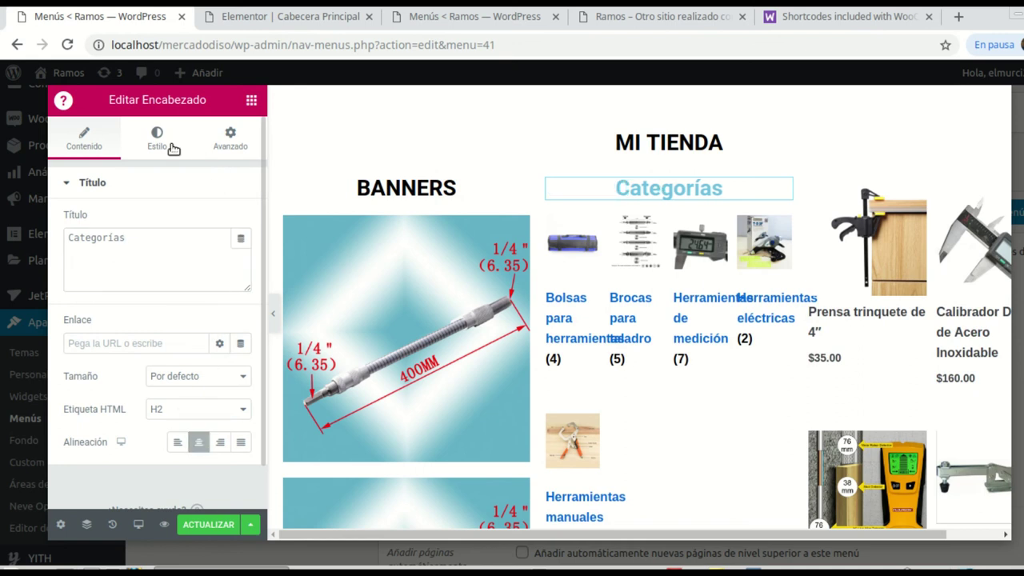
Step: Set the Categorías heading text colour to black
left_click(172, 148)
left_click(221, 224)
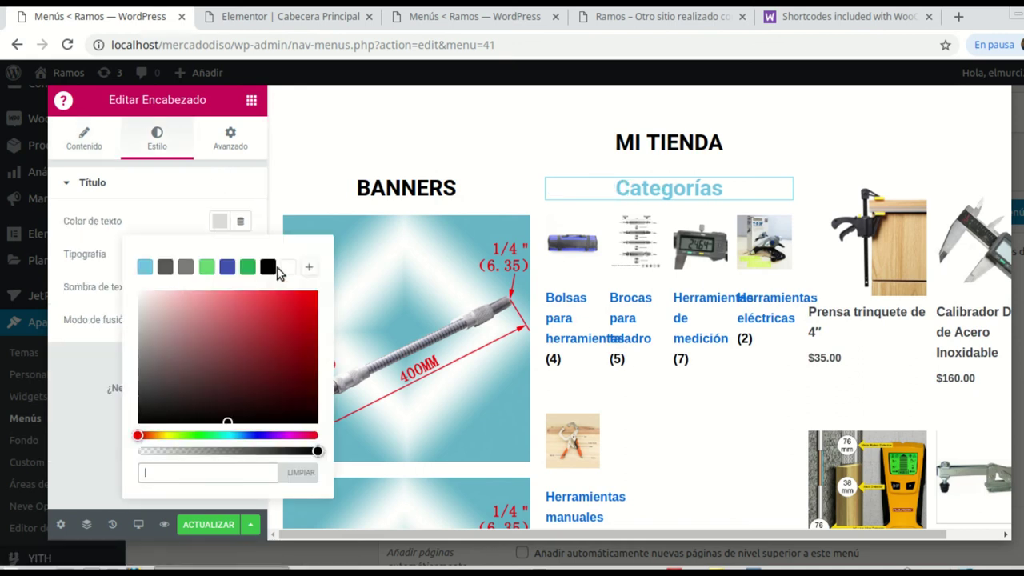
left_click(268, 266)
left_click(94, 264)
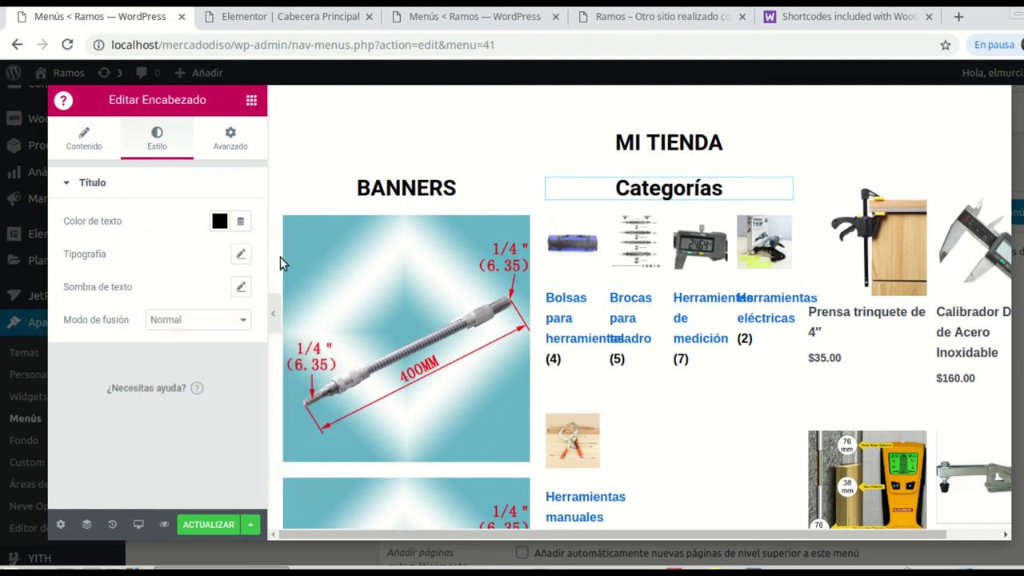
Step: Set the heading typography Transformación to Mayúsculas (uppercase)
left_click(241, 254)
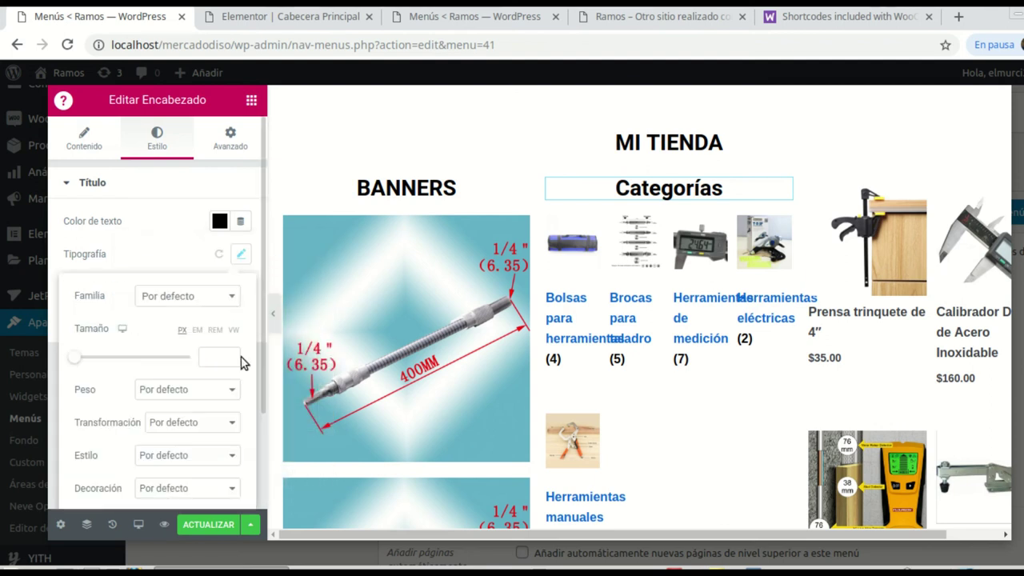
left_click(222, 422)
left_click(194, 439)
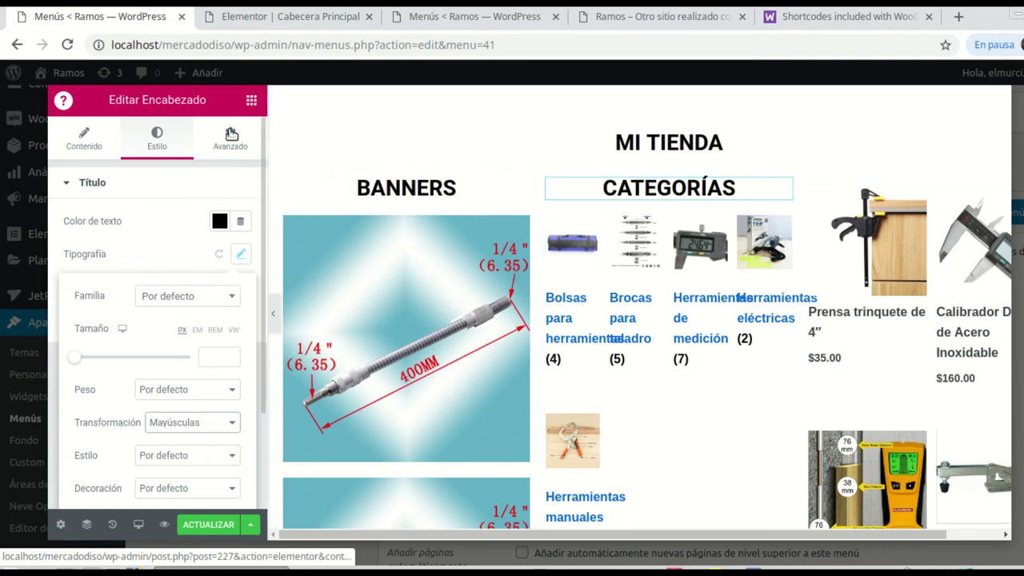
left_click(249, 101)
Step: Add a centred heading reading 'Recientes' above the product column
left_click_drag(210, 243, 952, 197)
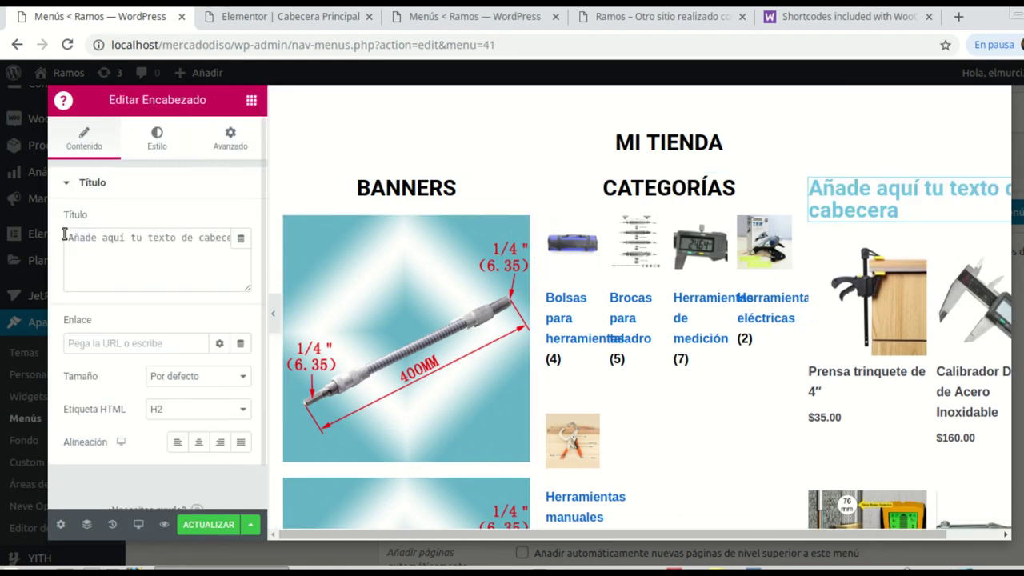
left_click_drag(68, 238, 250, 240)
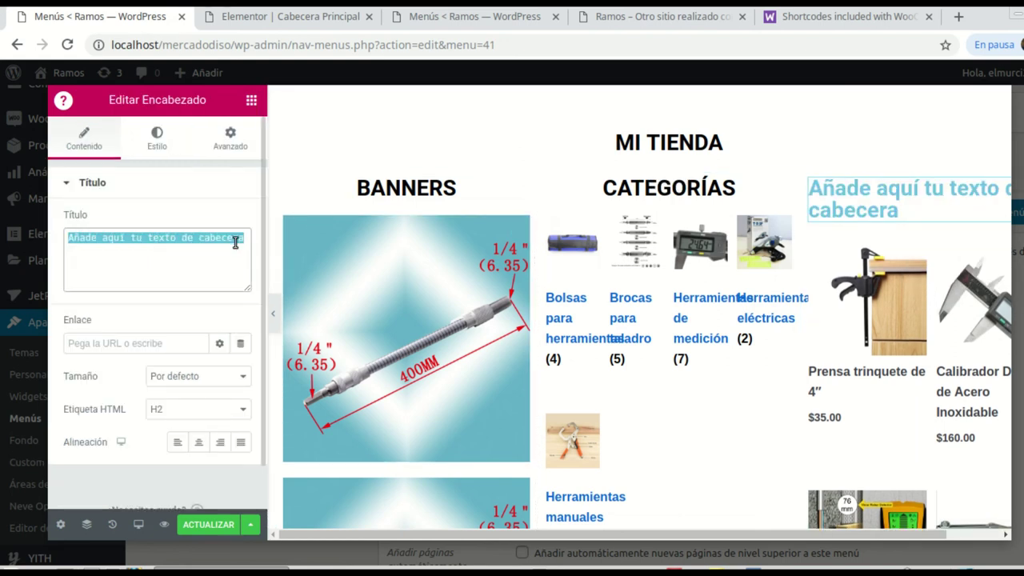
type("Nuestros")
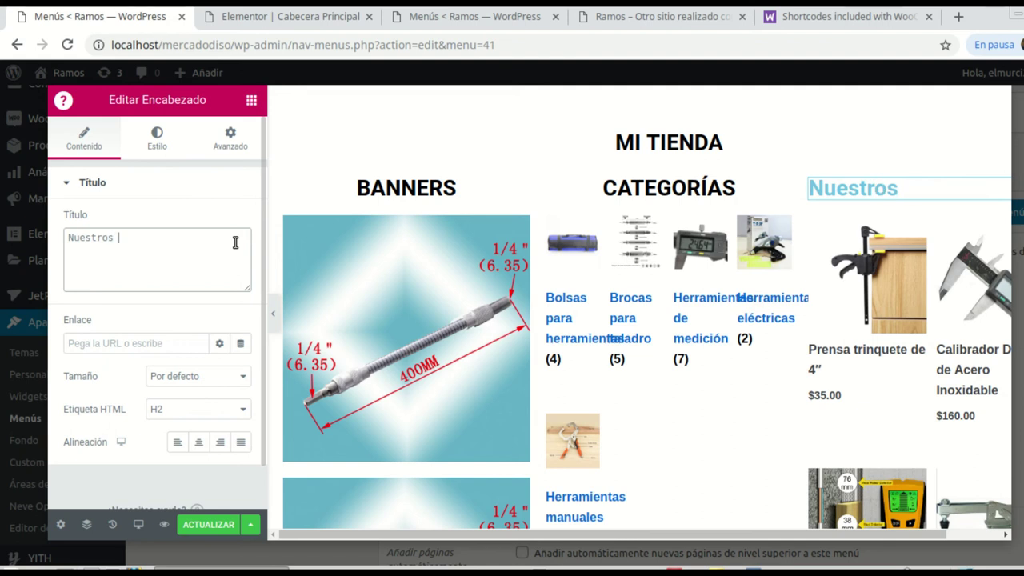
key("BackSpace")
key("BackSpace")
key("BackSpace")
key("BackSpace")
key("BackSpace")
key("BackSpace")
key("BackSpace")
key("BackSpace")
key("BackSpace")
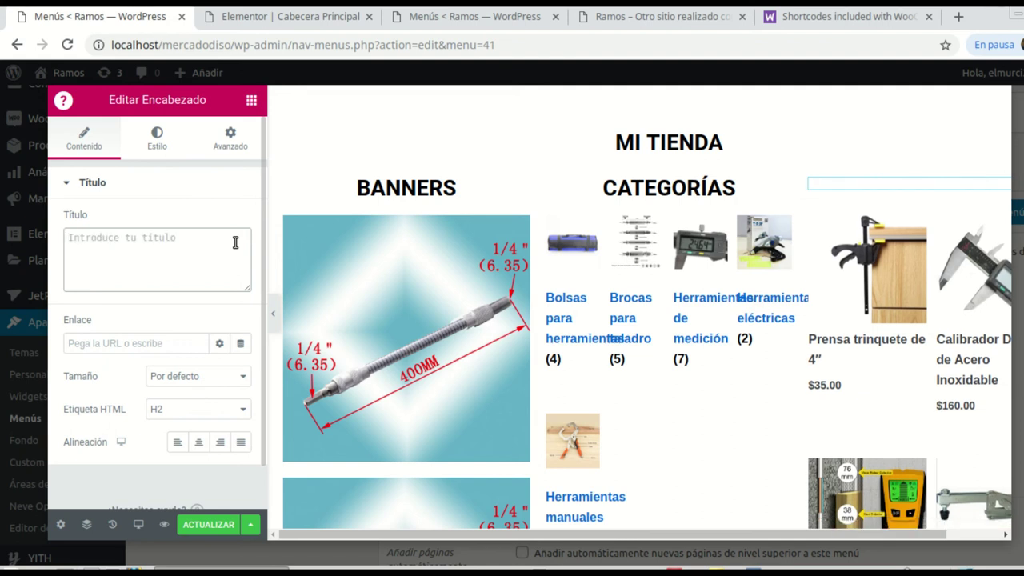
type("ültim")
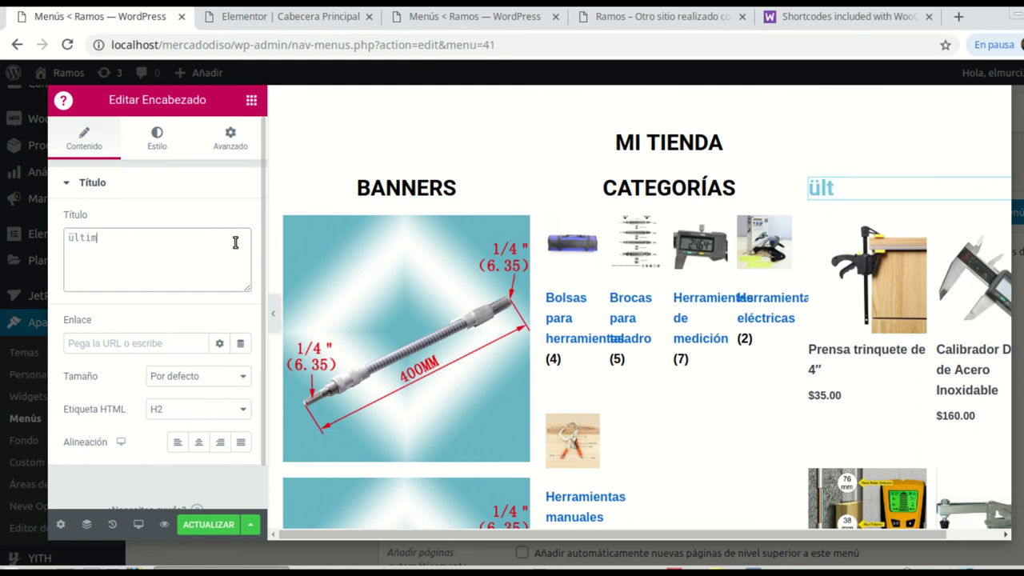
type("os")
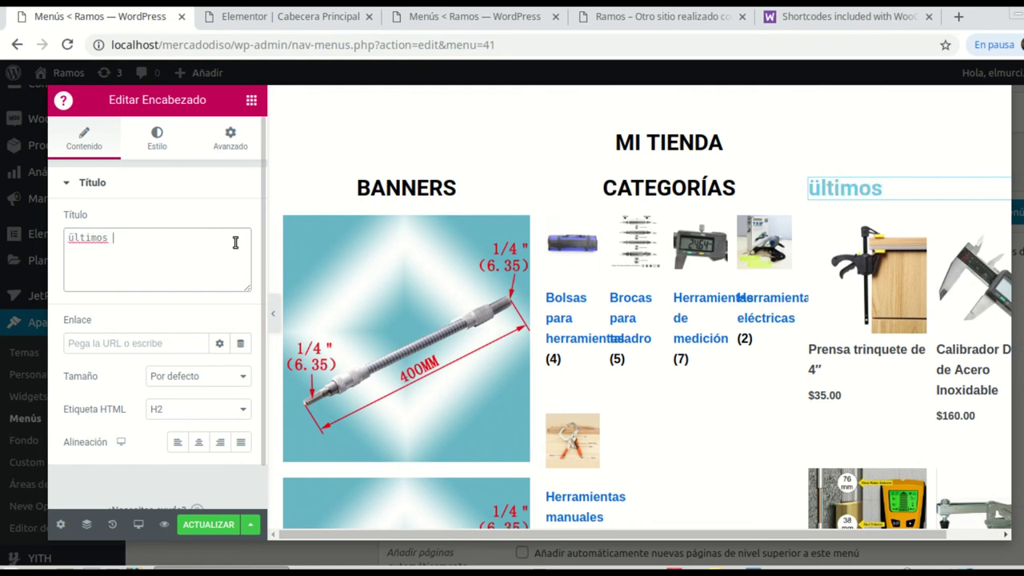
key("BackSpace")
key("BackSpace")
key("BackSpace")
key("BackSpace")
key("BackSpace")
key("BackSpace")
key("BackSpace")
type("Recientes")
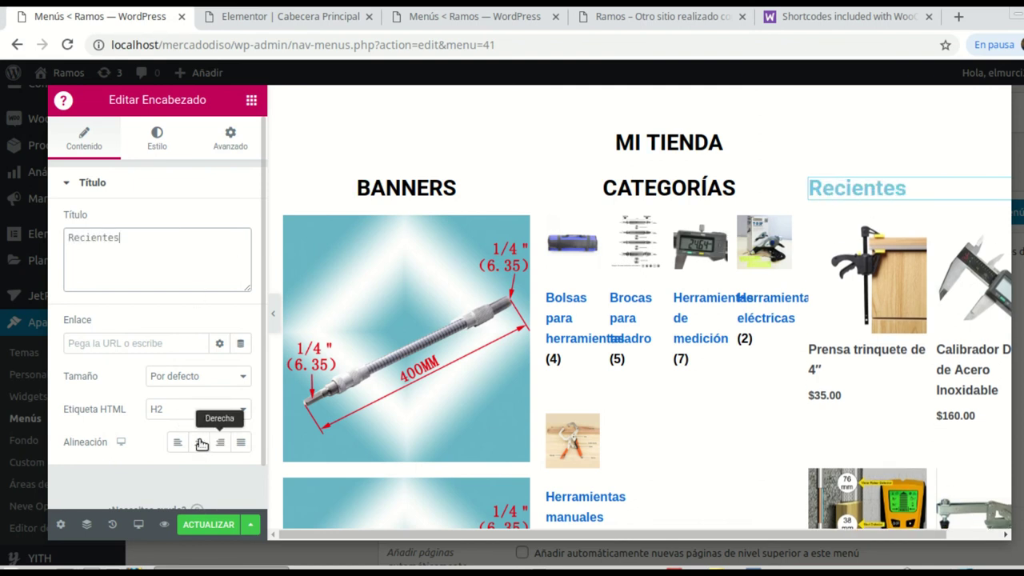
left_click(198, 442)
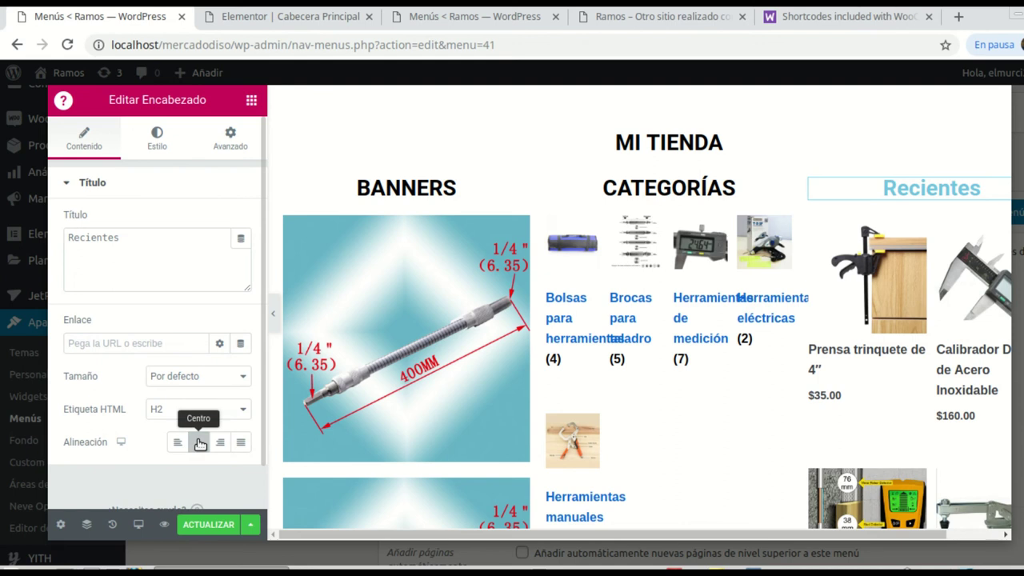
Step: Make the Recientes heading black and uppercase, then save the mega menu and close the editor
left_click(157, 142)
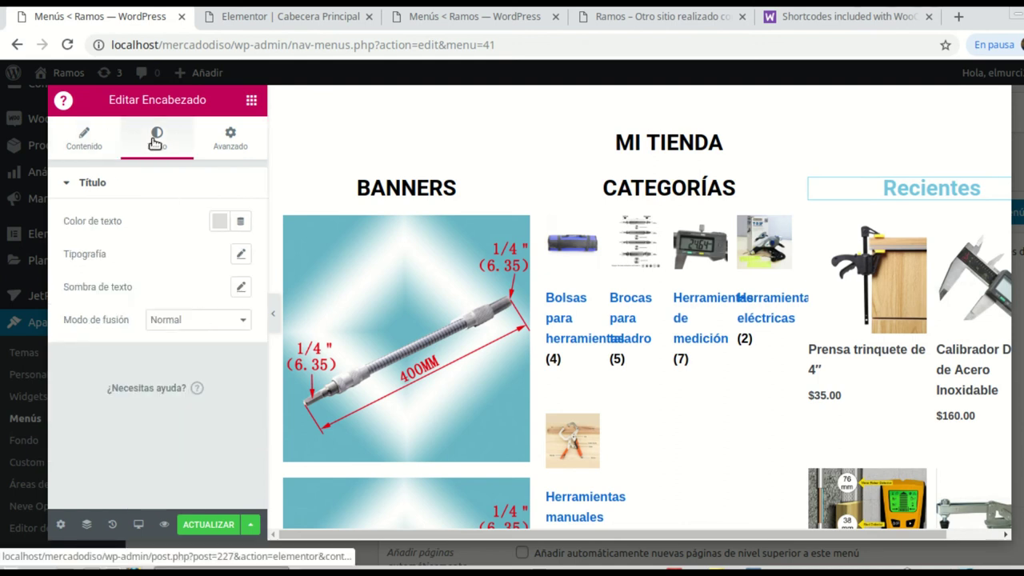
left_click(225, 228)
left_click(268, 267)
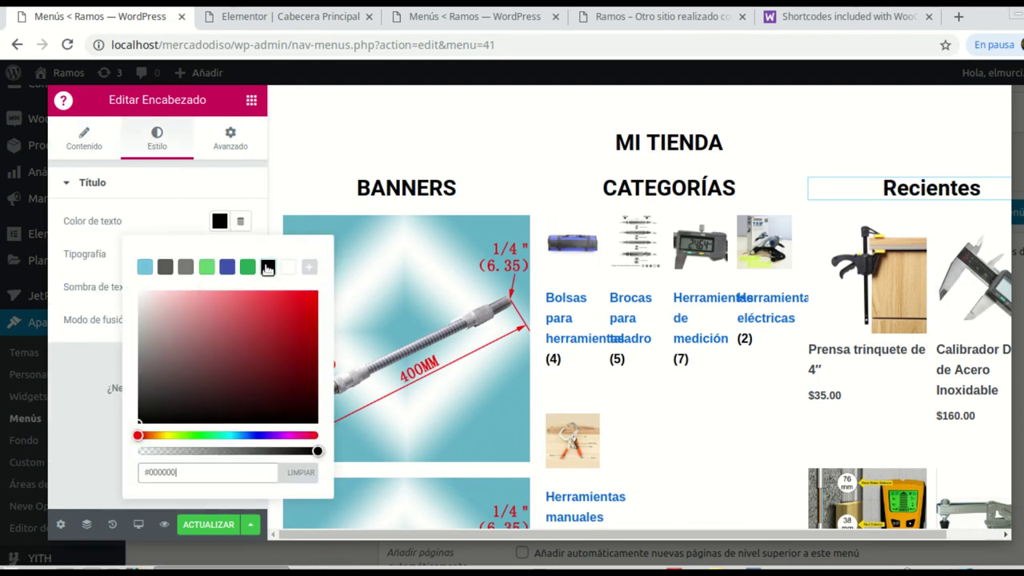
left_click(80, 254)
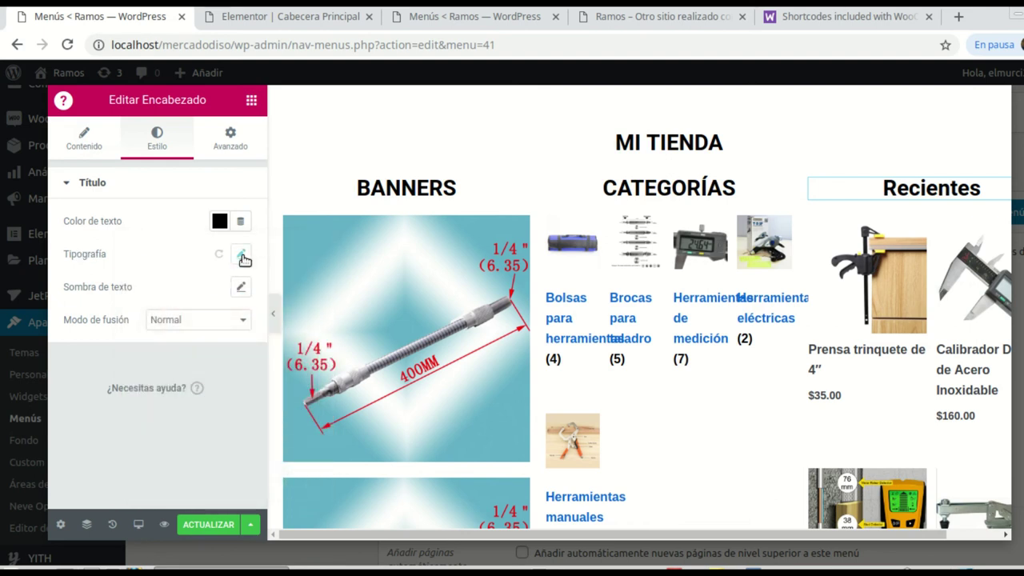
left_click(242, 255)
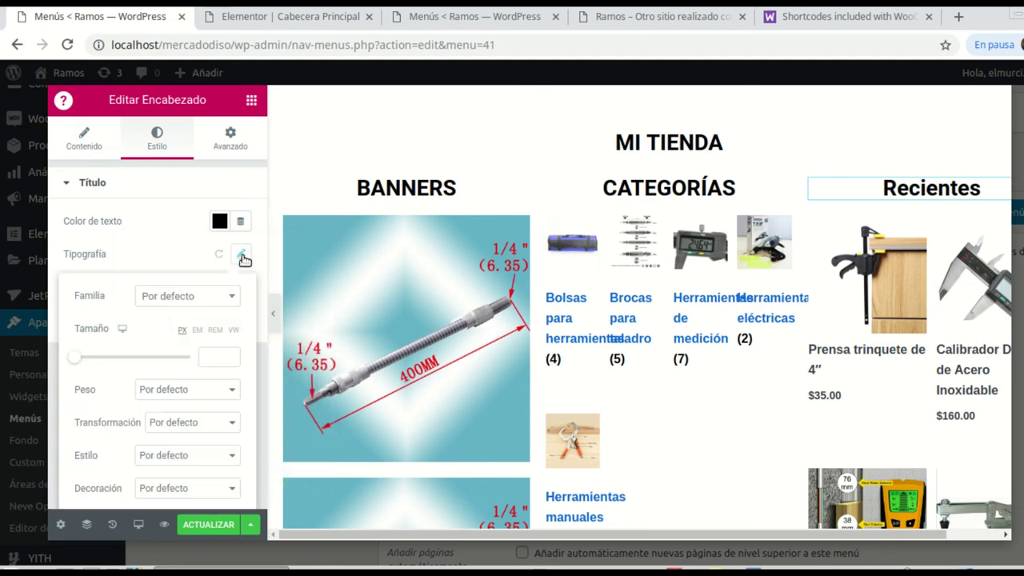
left_click(216, 424)
left_click(206, 451)
left_click(206, 526)
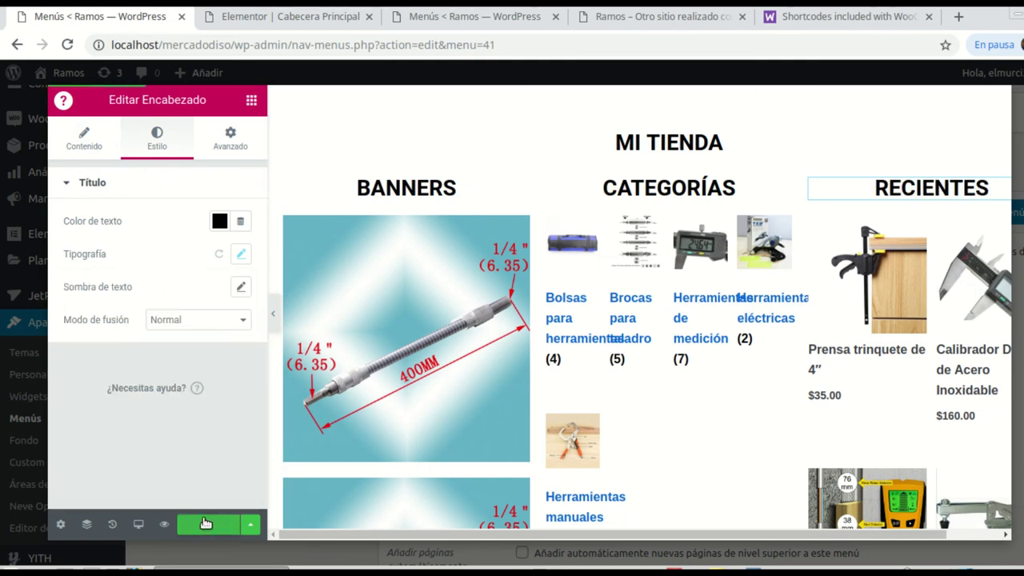
left_click(58, 526)
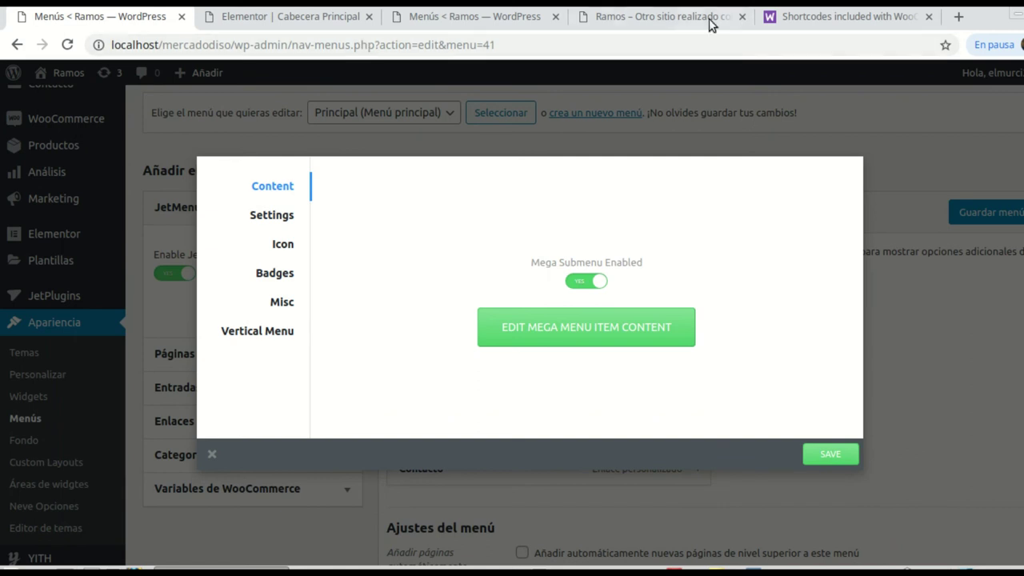
Step: Reload the live home page and check the TIENDA mega menu's BANNERS, CATEGORÍAS and RECIENTES columns
left_click(651, 16)
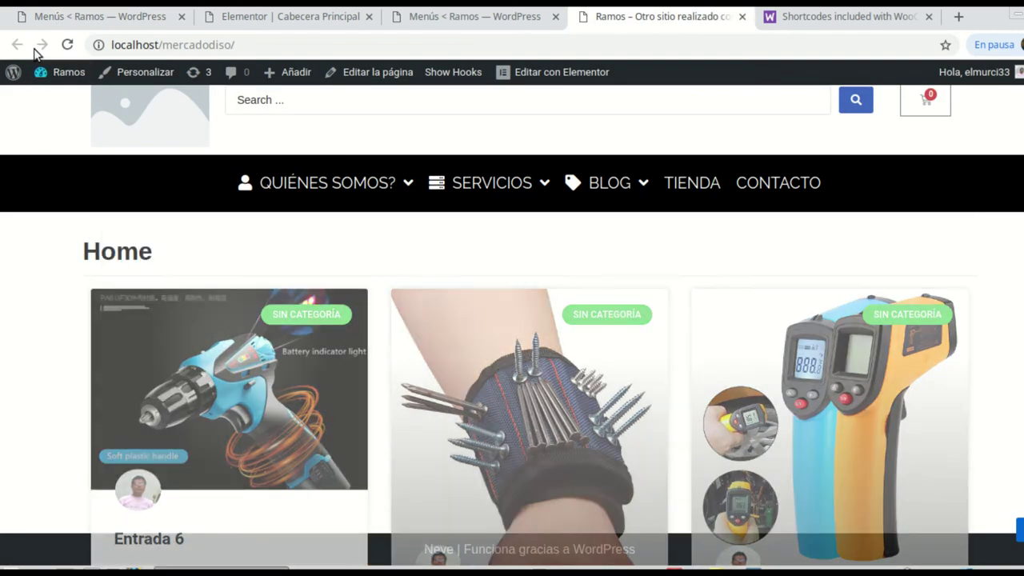
left_click(67, 45)
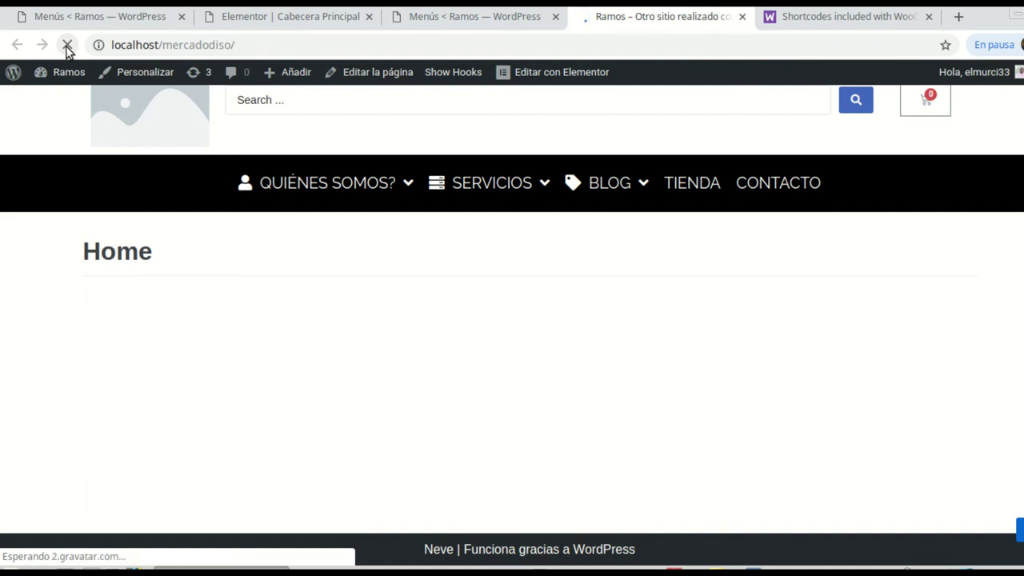
mouse_move(305, 186)
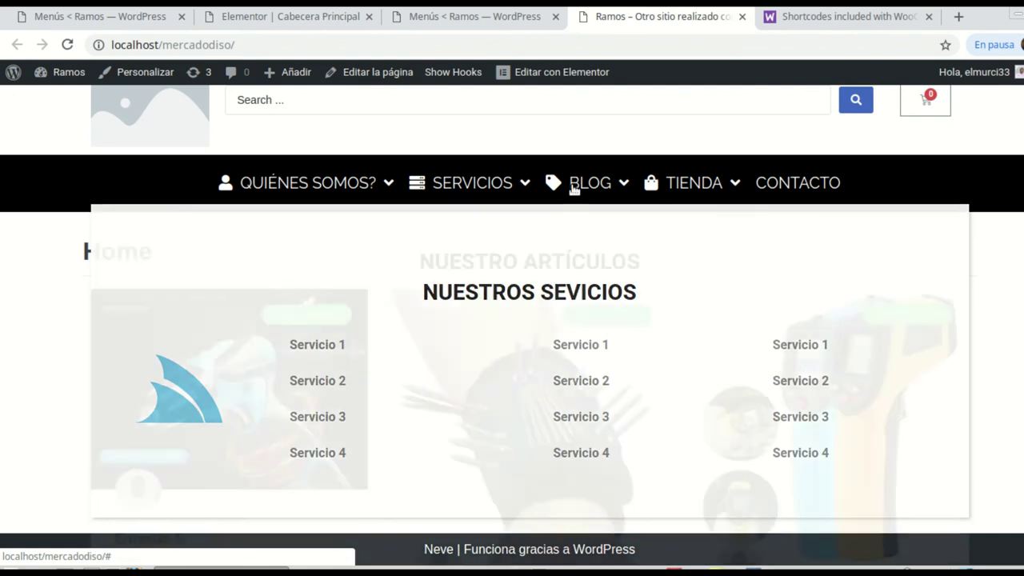
mouse_move(576, 190)
mouse_move(695, 199)
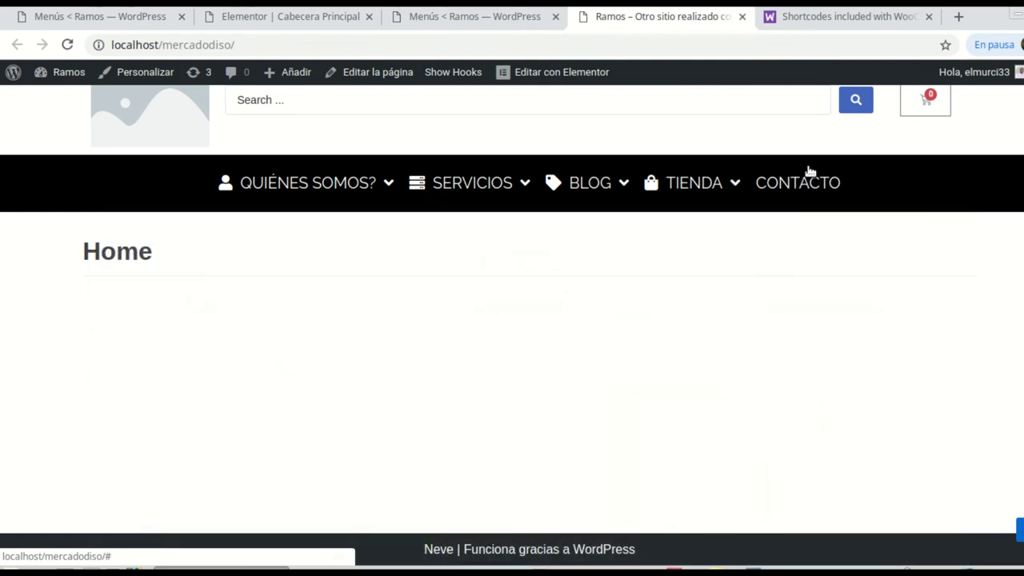
Step: In the Principal menu, close the Servicios settings and enable the mega submenu for Contacto
left_click(280, 16)
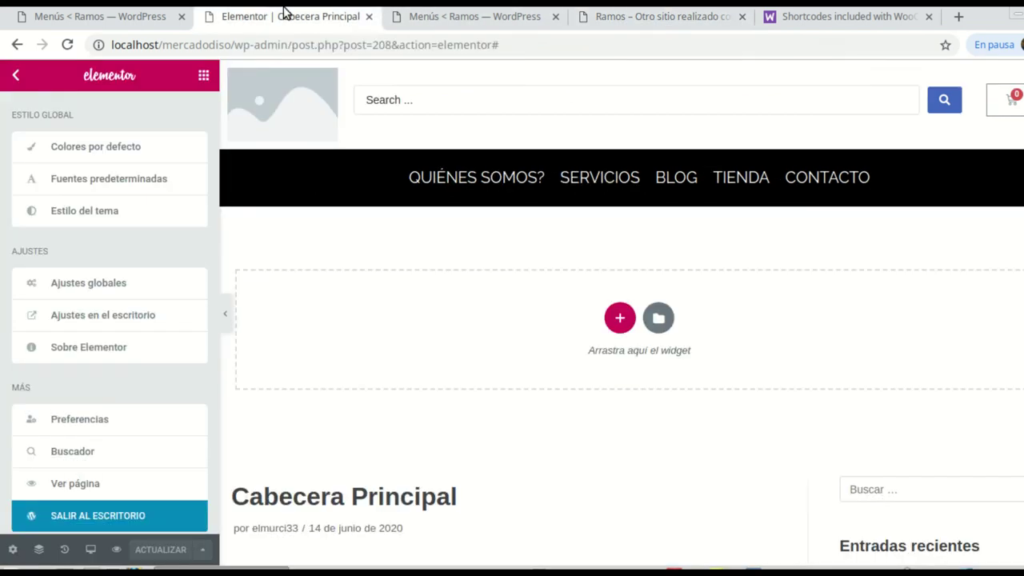
left_click(404, 19)
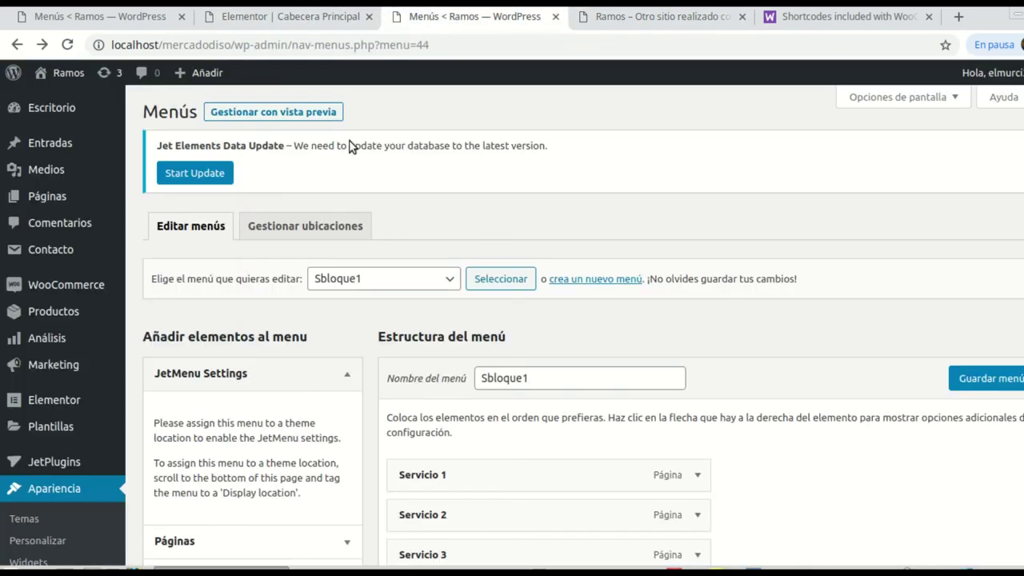
left_click(96, 22)
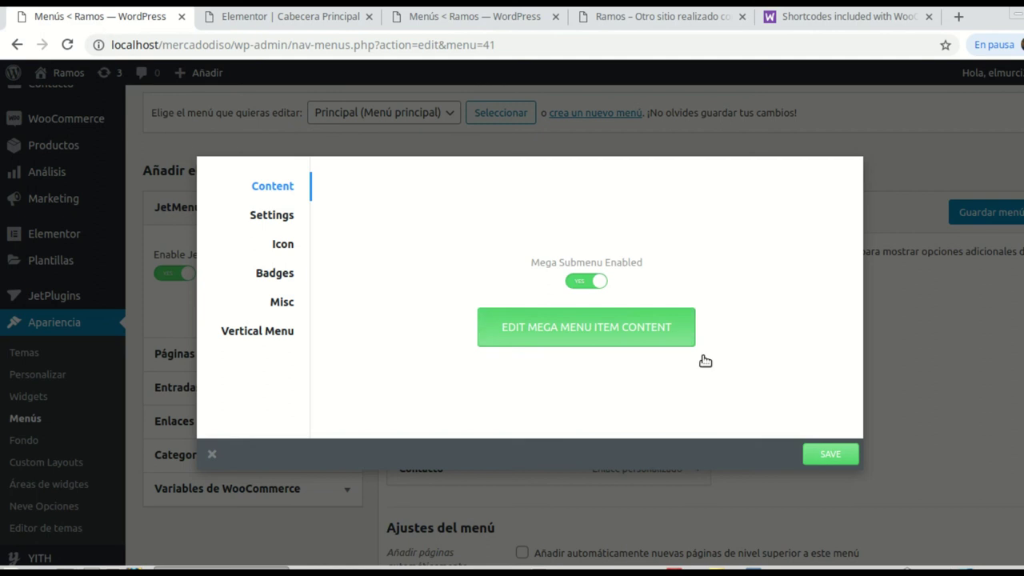
left_click(910, 397)
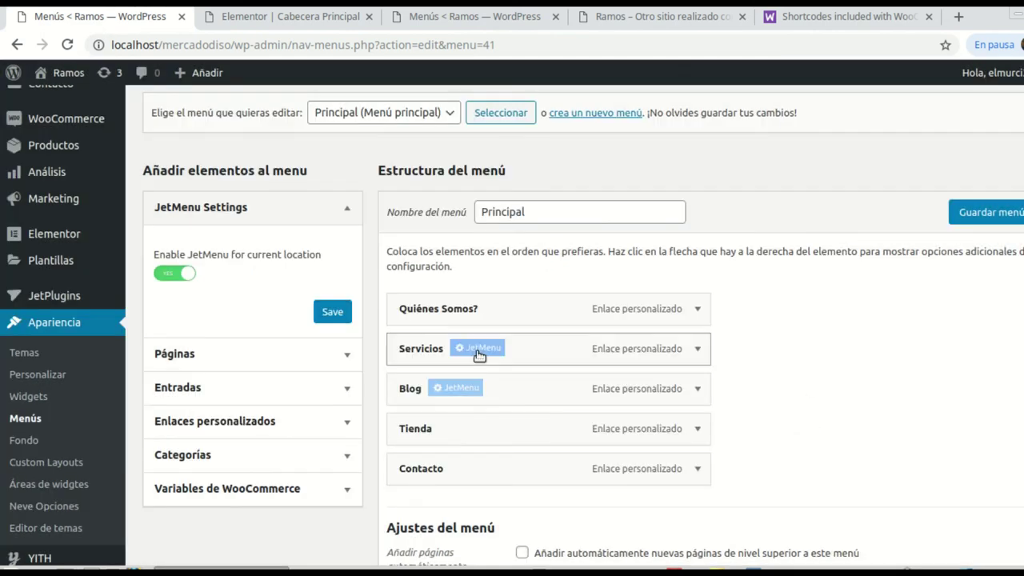
scroll(480, 354, "down", 1)
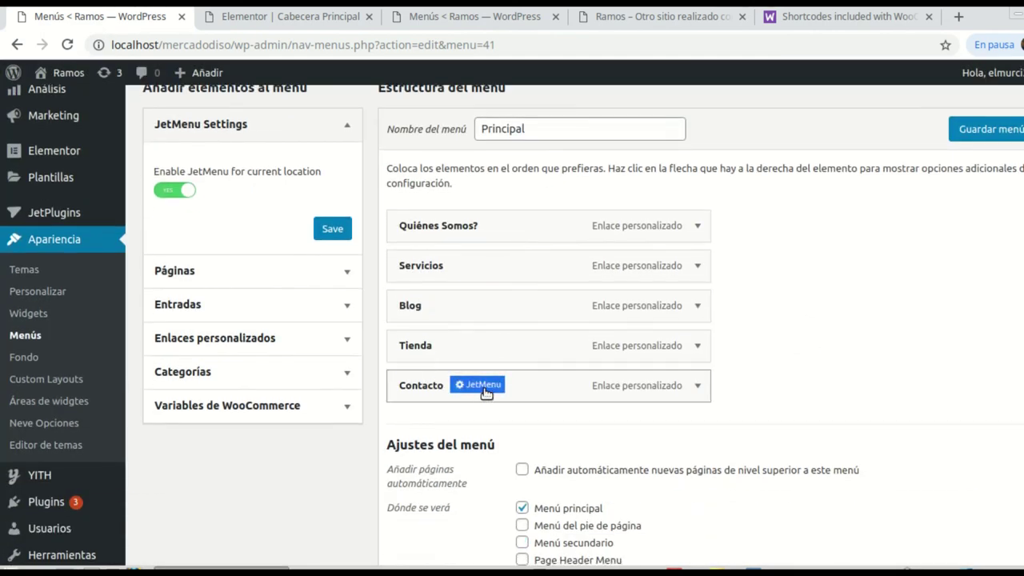
left_click(479, 385)
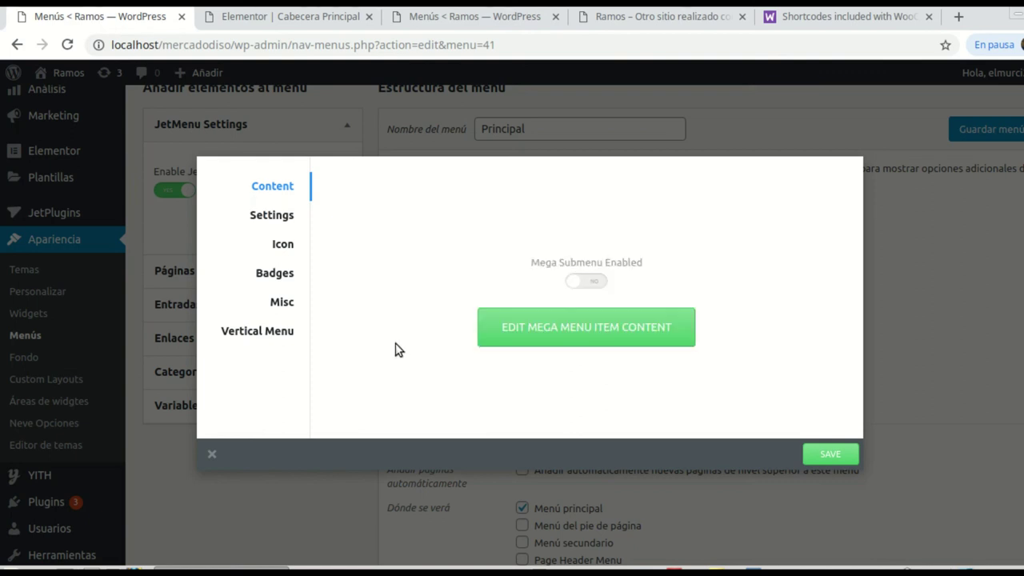
left_click(595, 282)
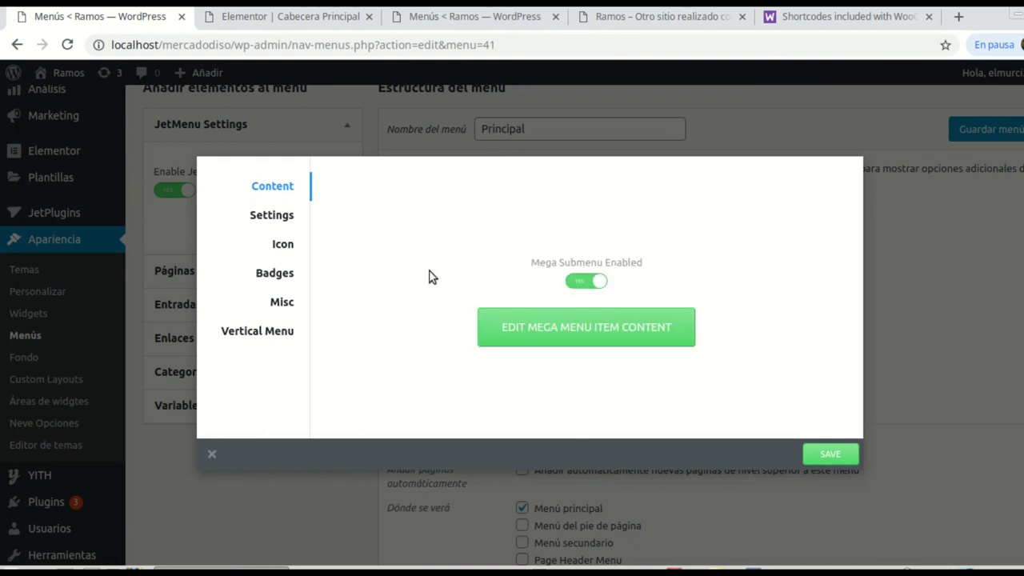
Step: Give Contacto the solid fa-envelope icon, save, and open its mega menu content editor
left_click(286, 246)
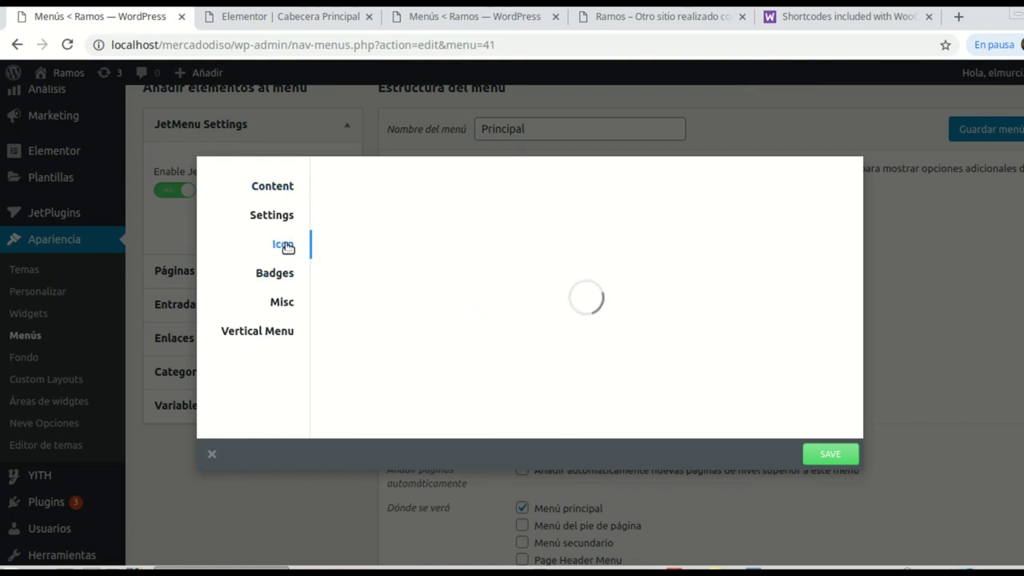
left_click(355, 213)
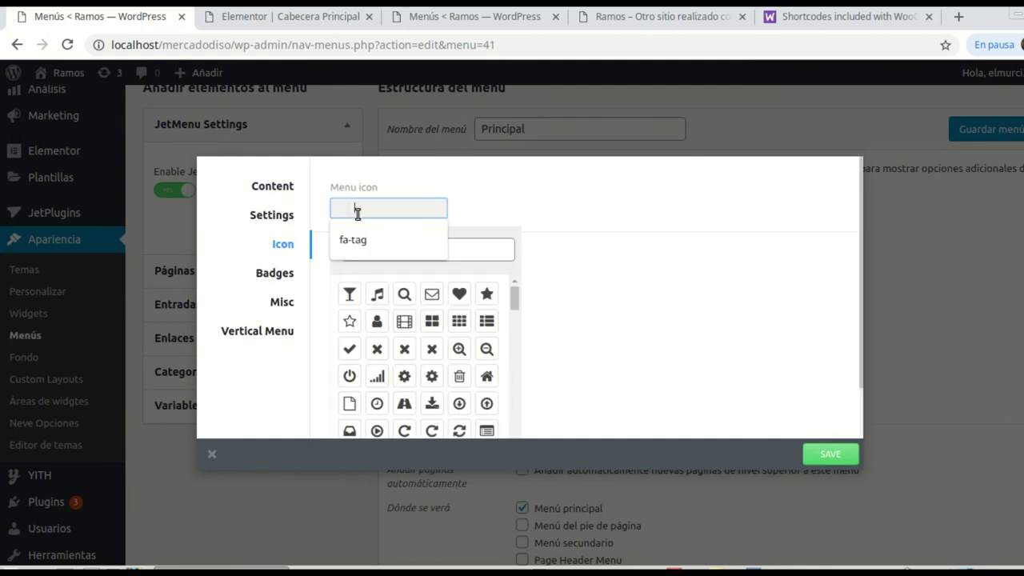
type("ce")
left_click(393, 249)
type("con")
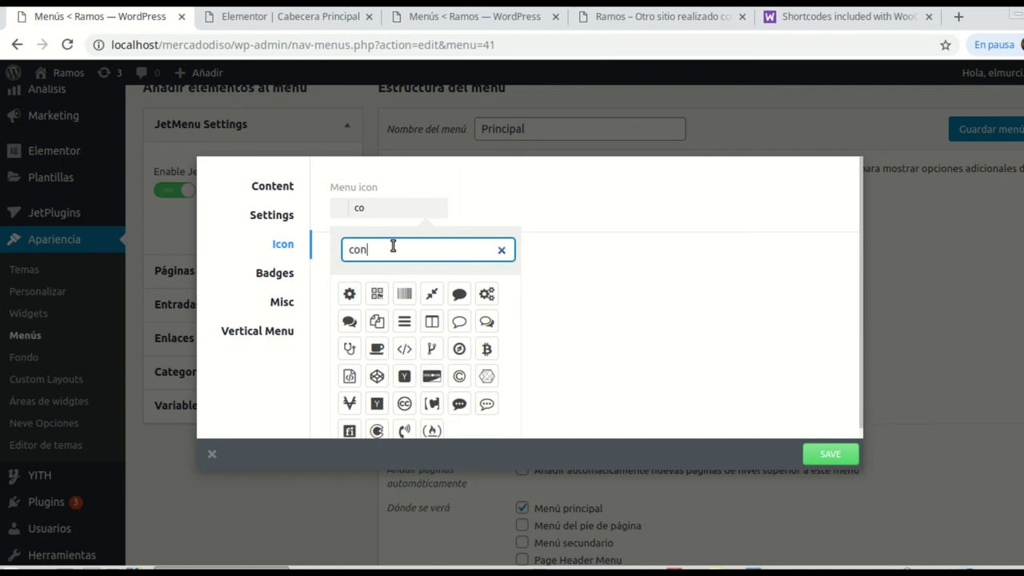
type("tac")
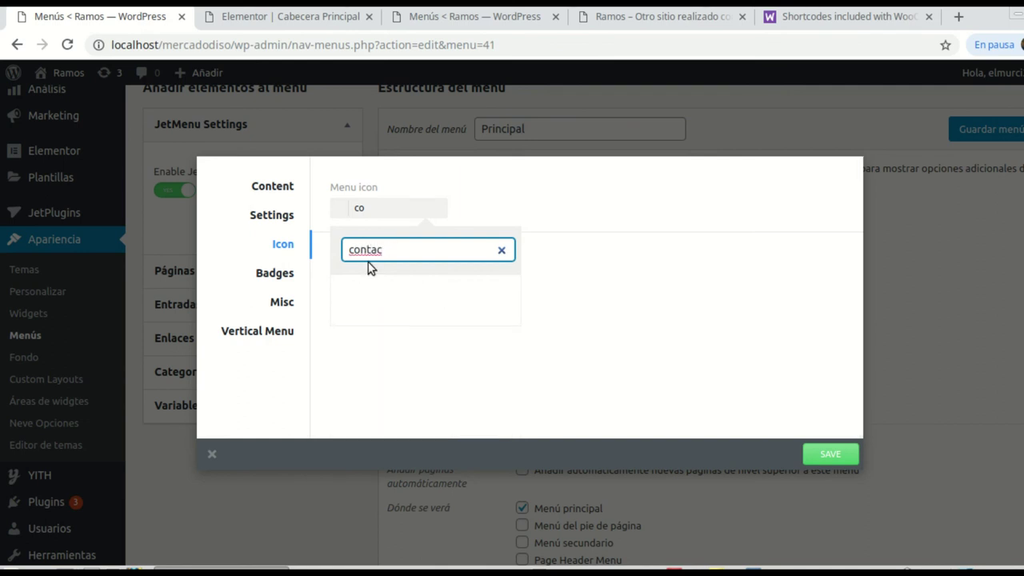
key("BackSpace")
key("BackSpace")
key("BackSpace")
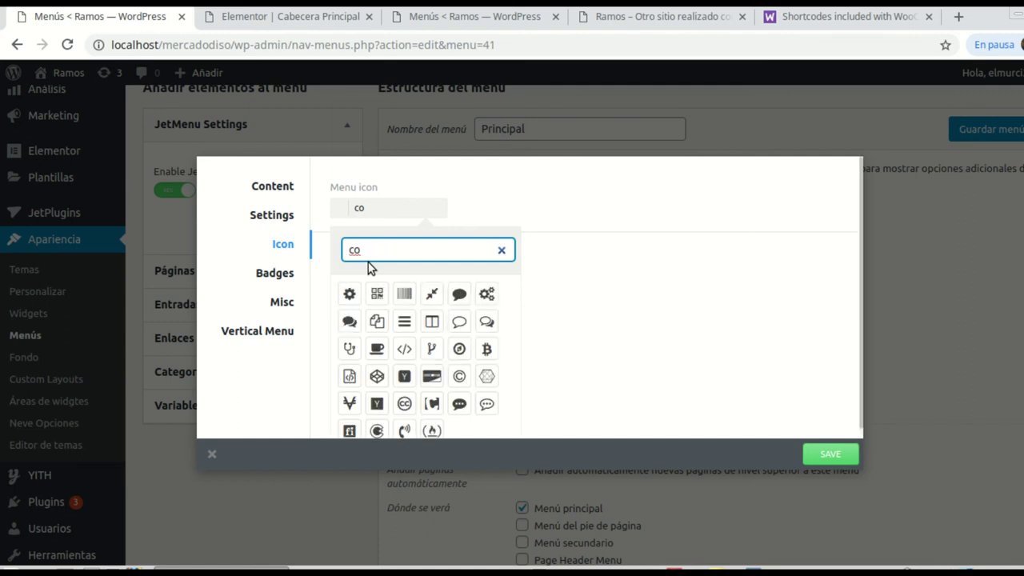
key("BackSpace")
key("BackSpace")
type("enve")
left_click(376, 295)
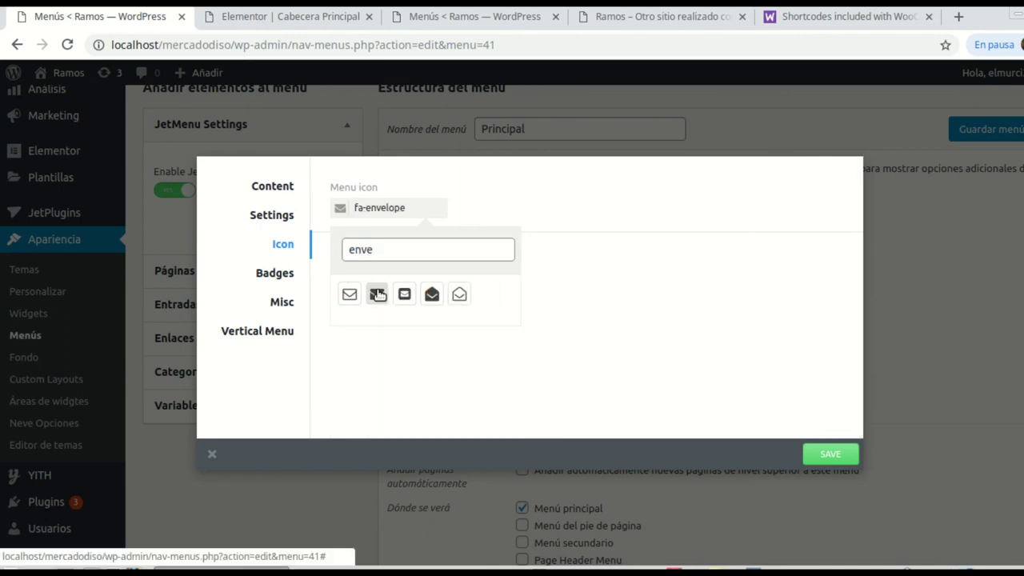
left_click(350, 295)
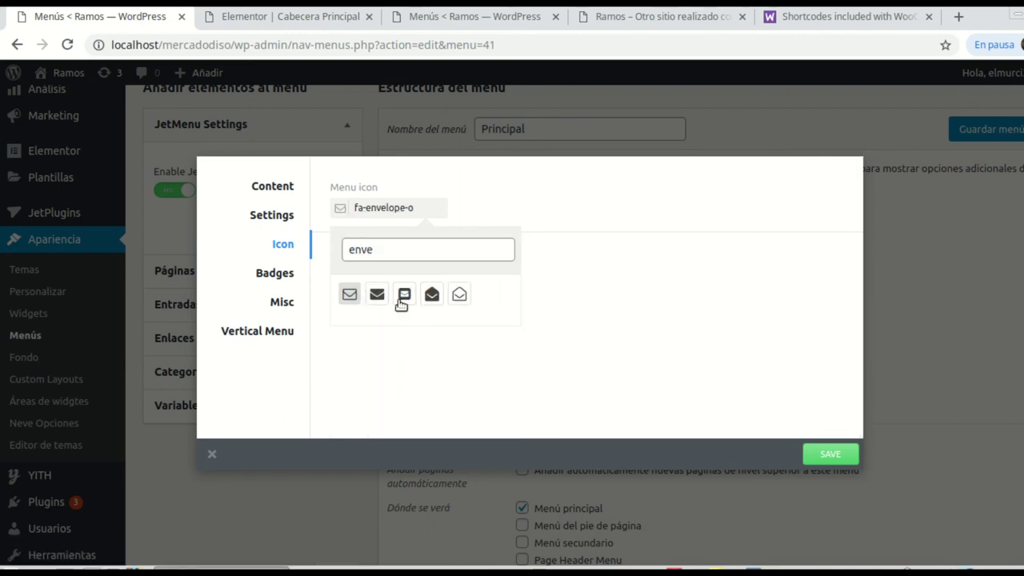
left_click(377, 294)
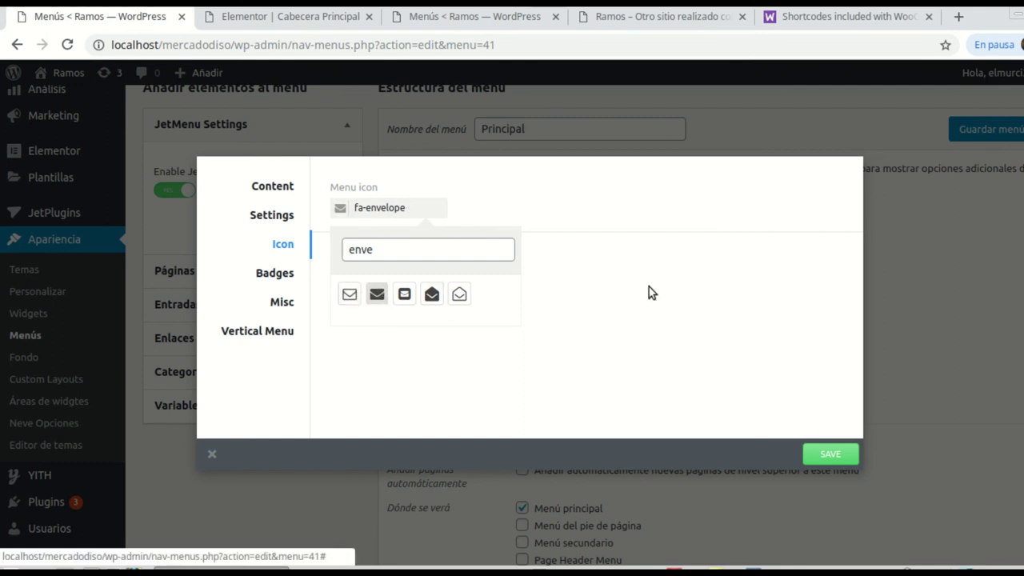
left_click(812, 458)
left_click(264, 190)
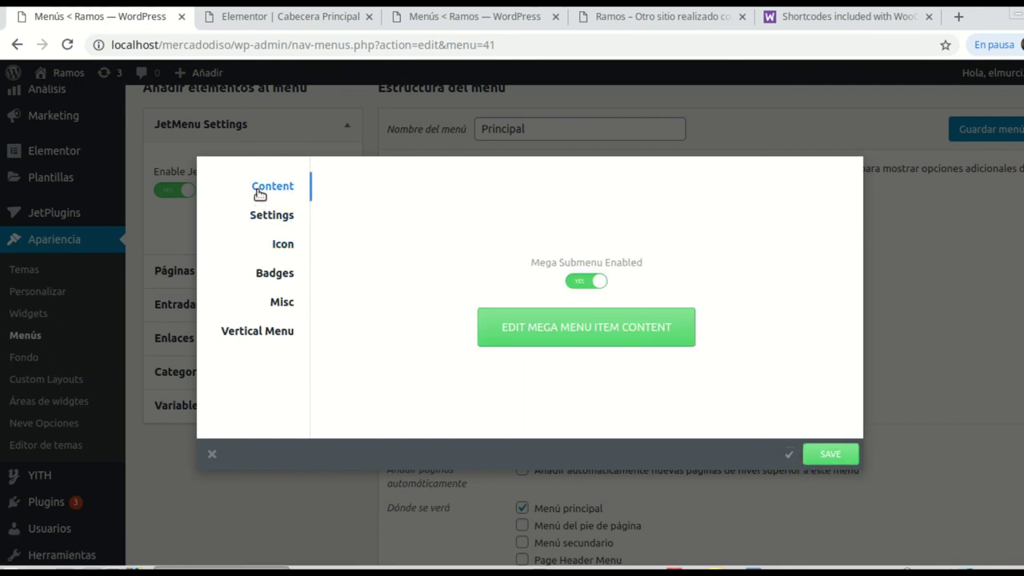
left_click(617, 340)
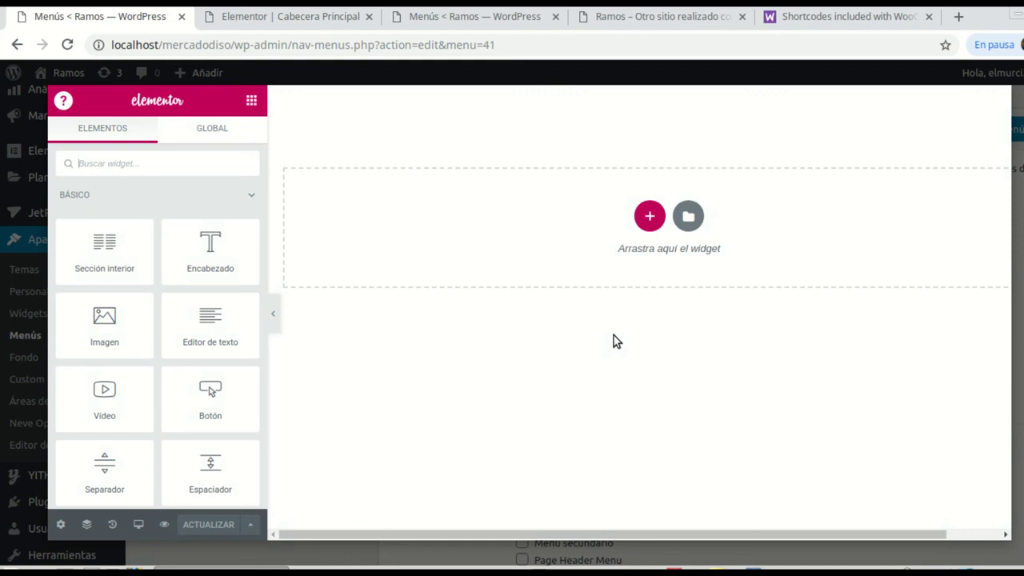
Step: Add a full-width single-column section to the mega menu
left_click(649, 216)
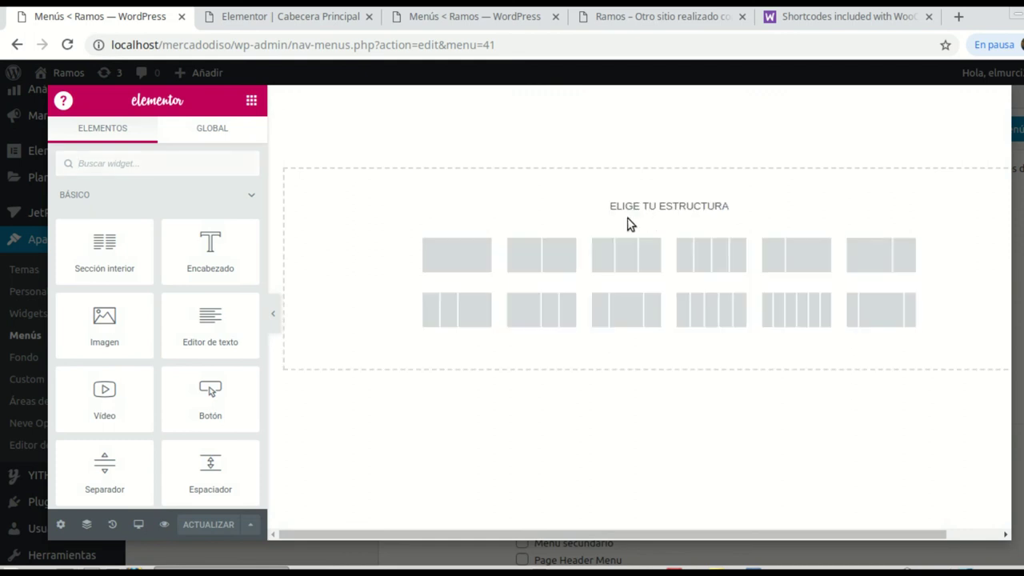
left_click(455, 260)
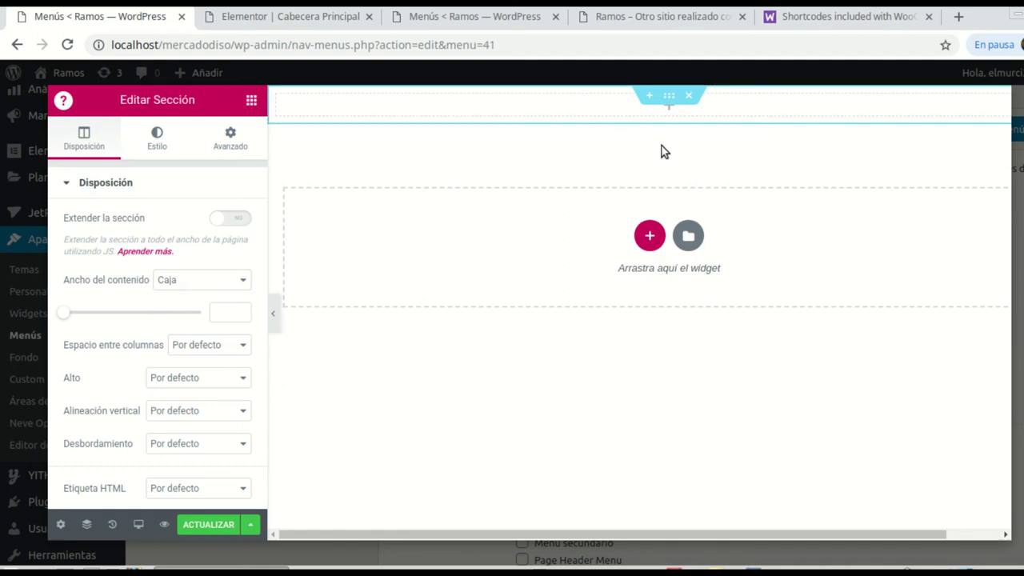
left_click(237, 221)
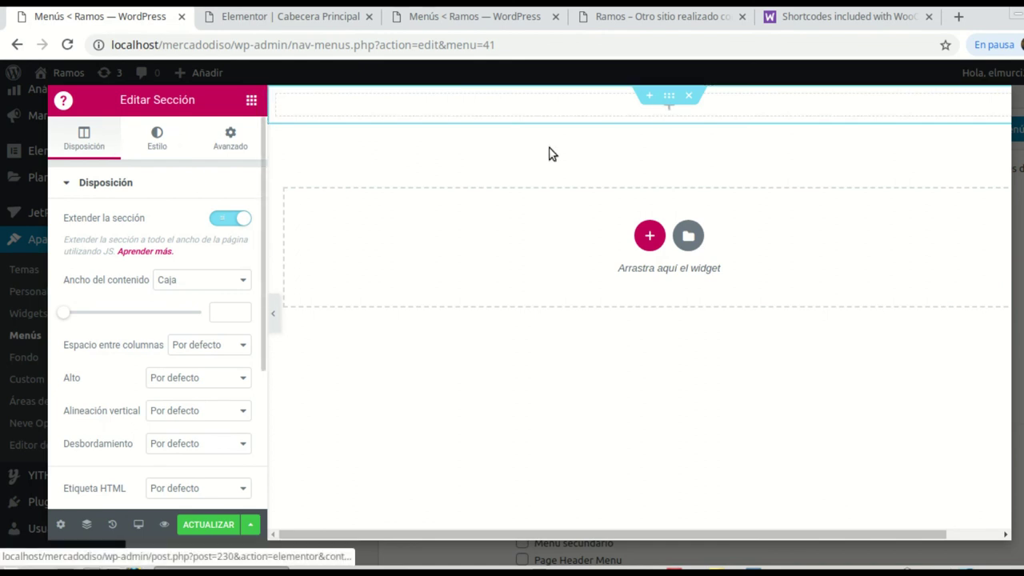
Step: Set the section's classic background to the stud finder photo of metal rods
left_click(669, 99)
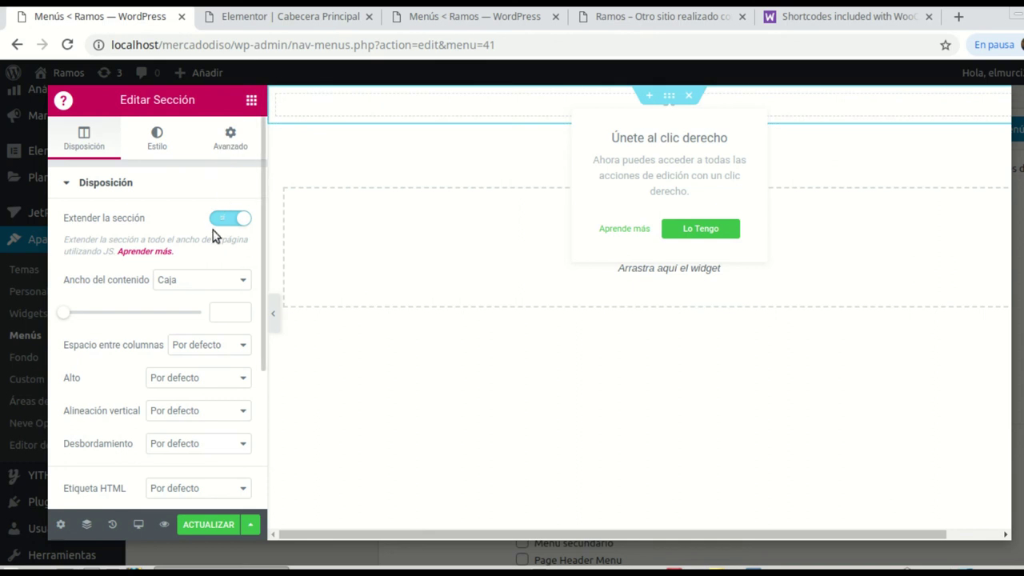
left_click(162, 146)
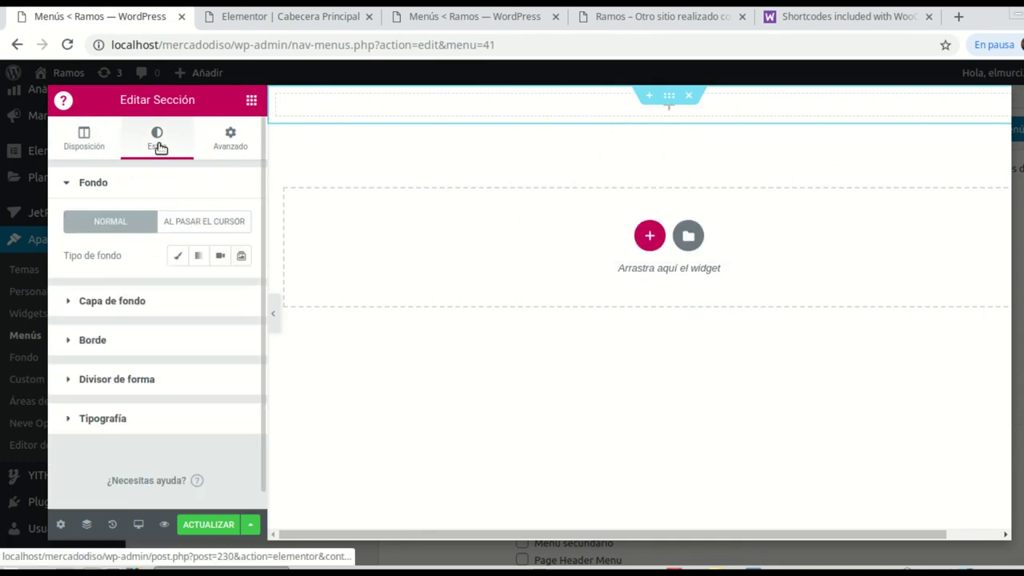
left_click(183, 258)
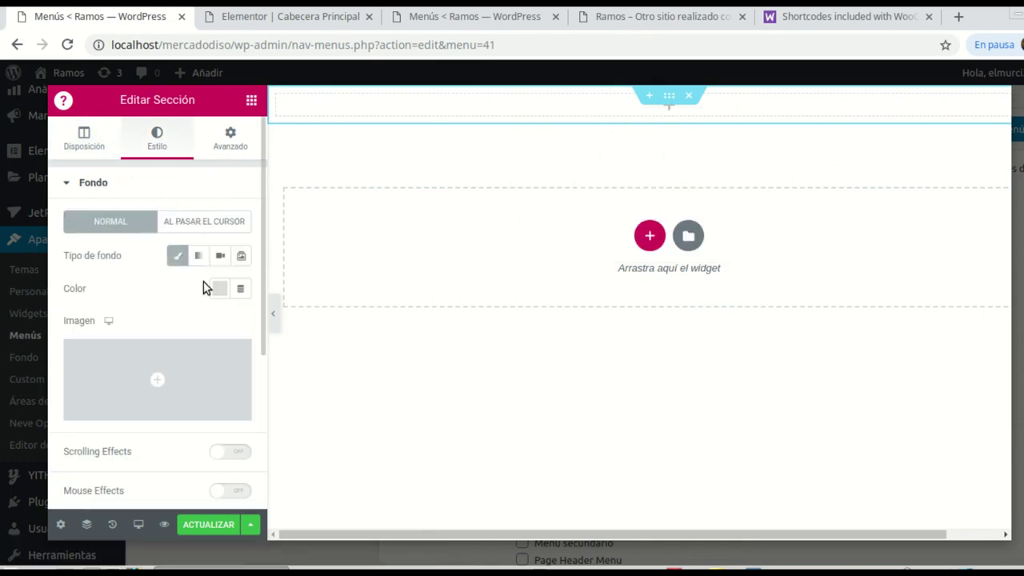
left_click(219, 289)
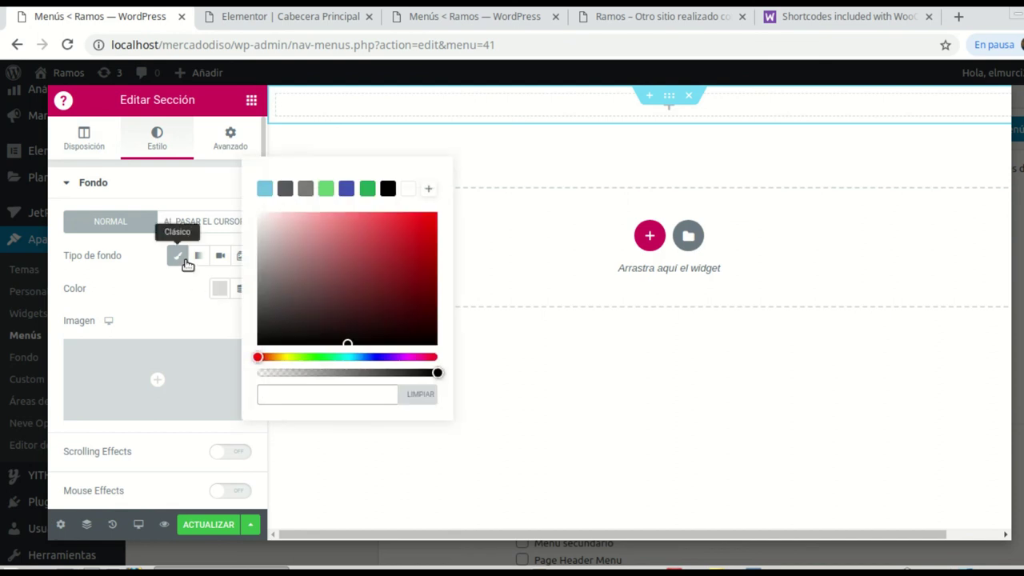
left_click(183, 257)
left_click(182, 255)
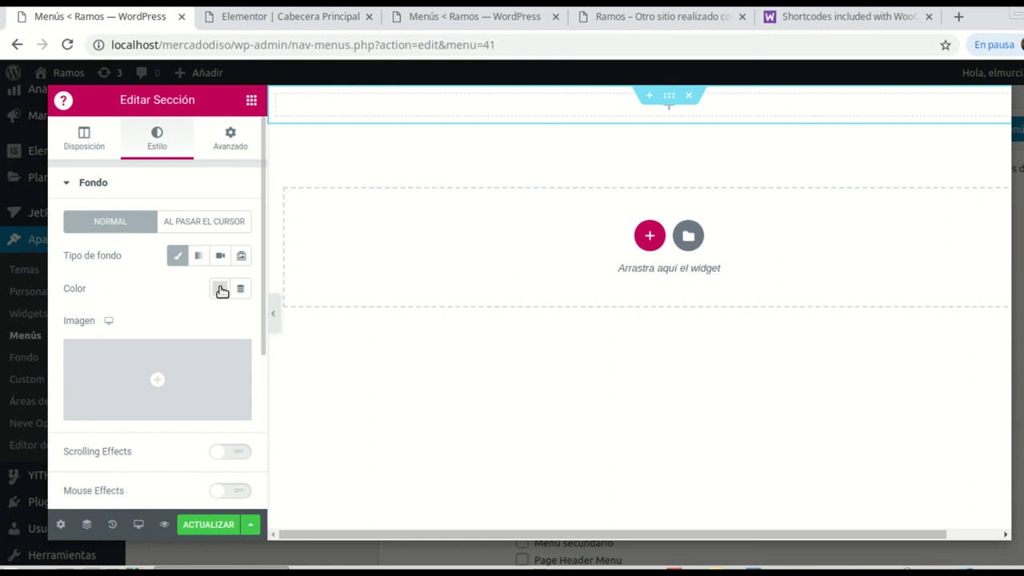
mouse_move(146, 406)
left_click(152, 381)
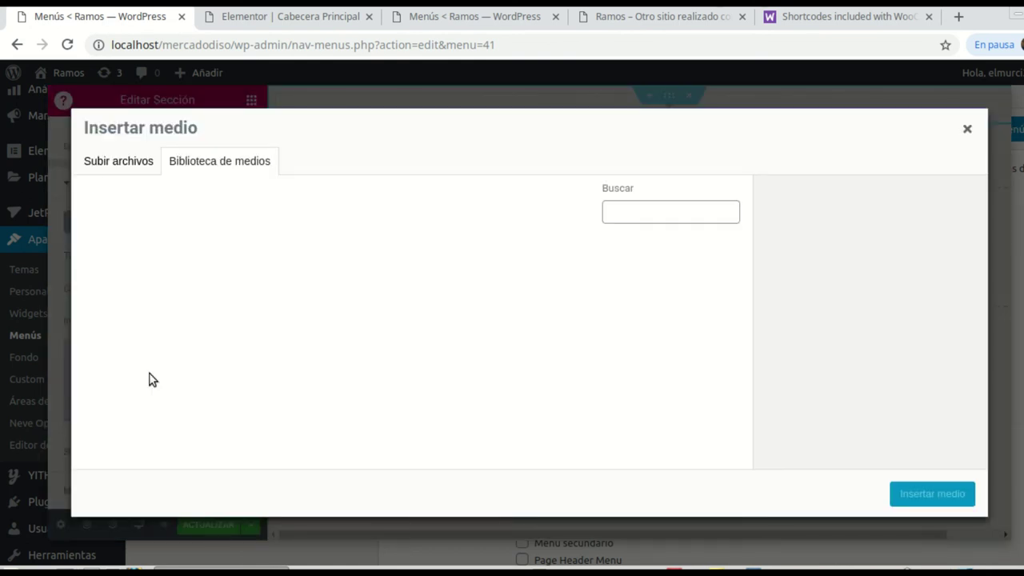
scroll(144, 288, "down", 2)
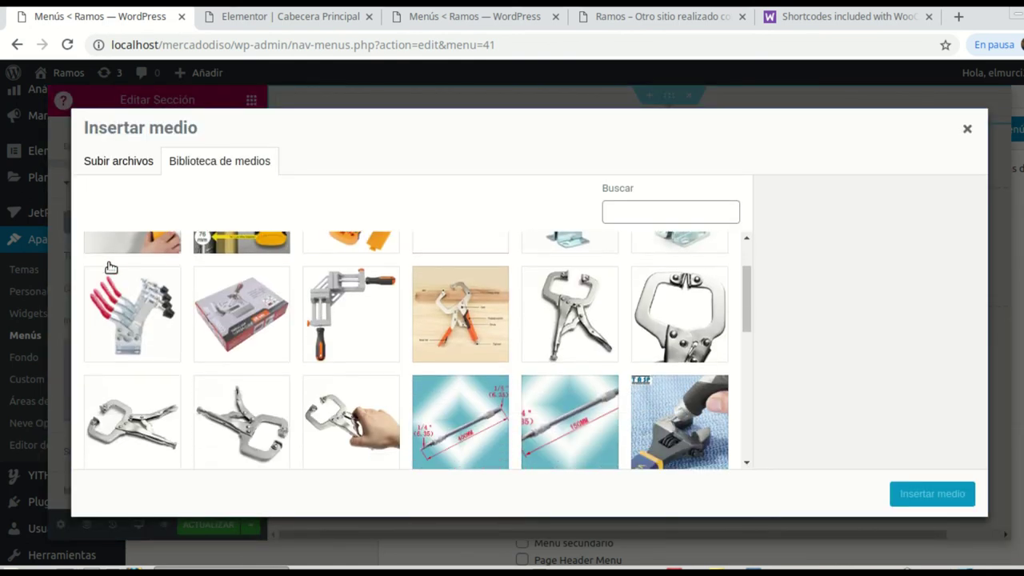
left_click(131, 248)
scroll(240, 352, "up", 1)
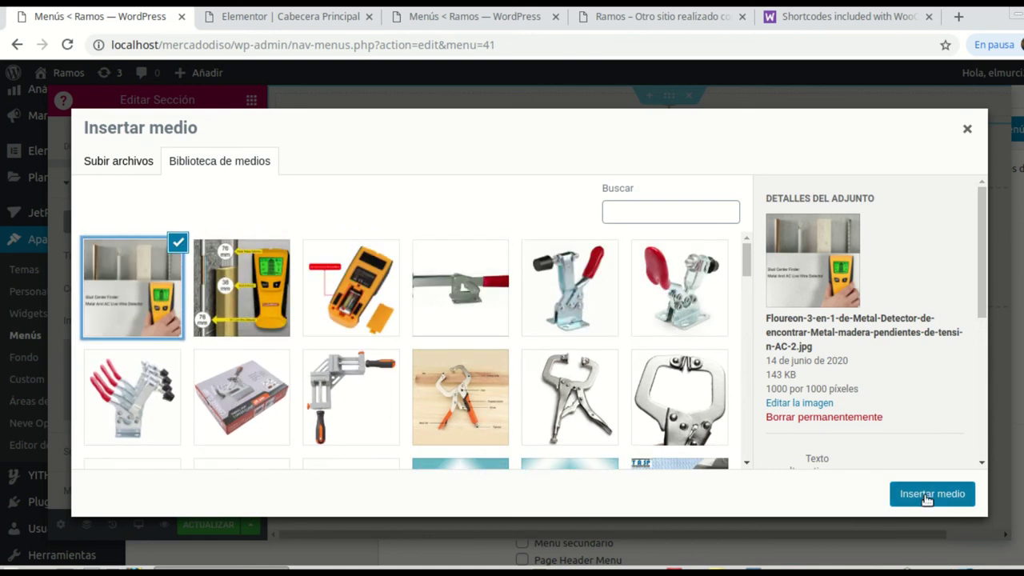
key("Return")
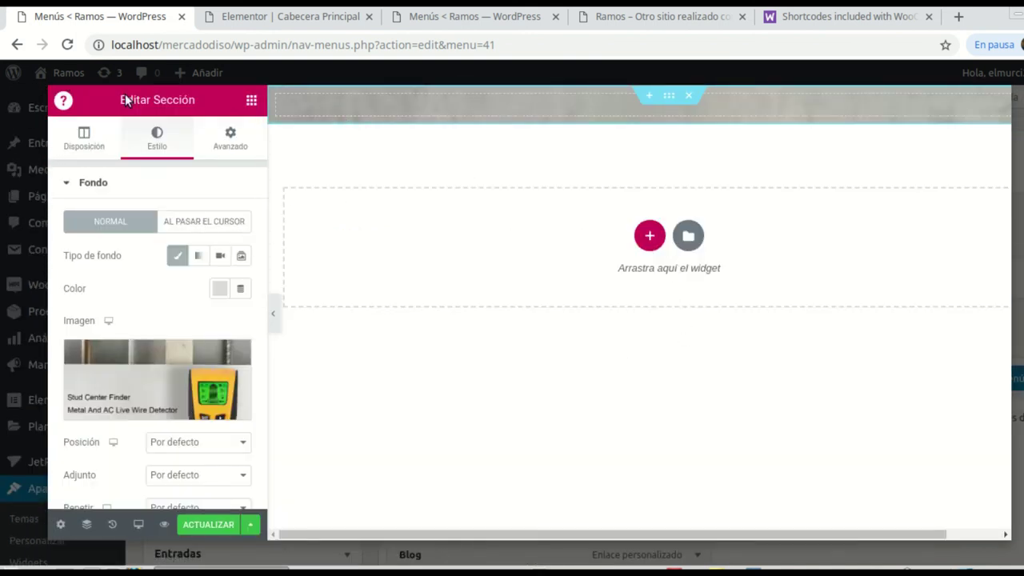
Step: Give the section a 400 px minimum height with vertically centred columns
left_click(87, 141)
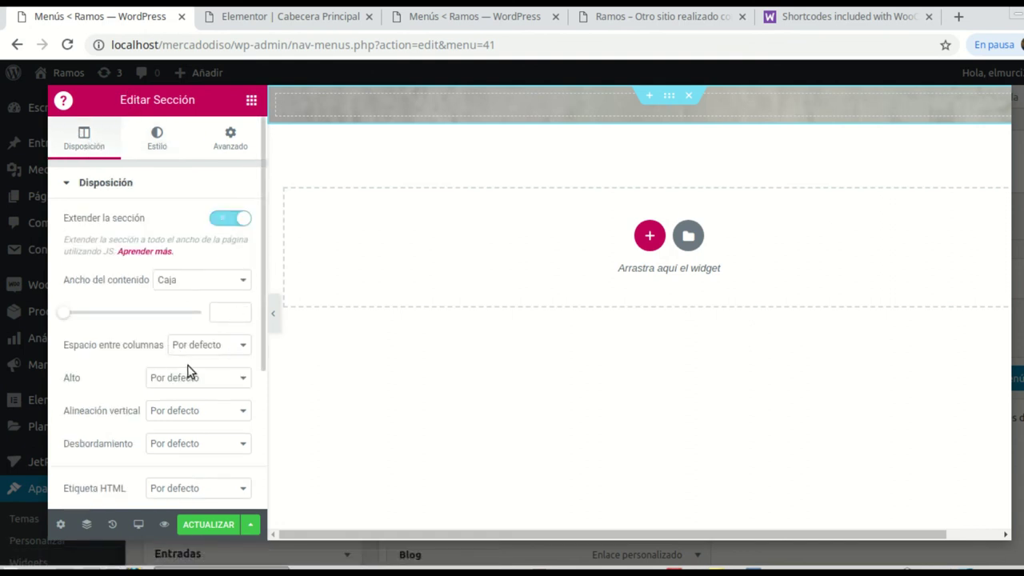
left_click(241, 419)
left_click(242, 421)
left_click(236, 379)
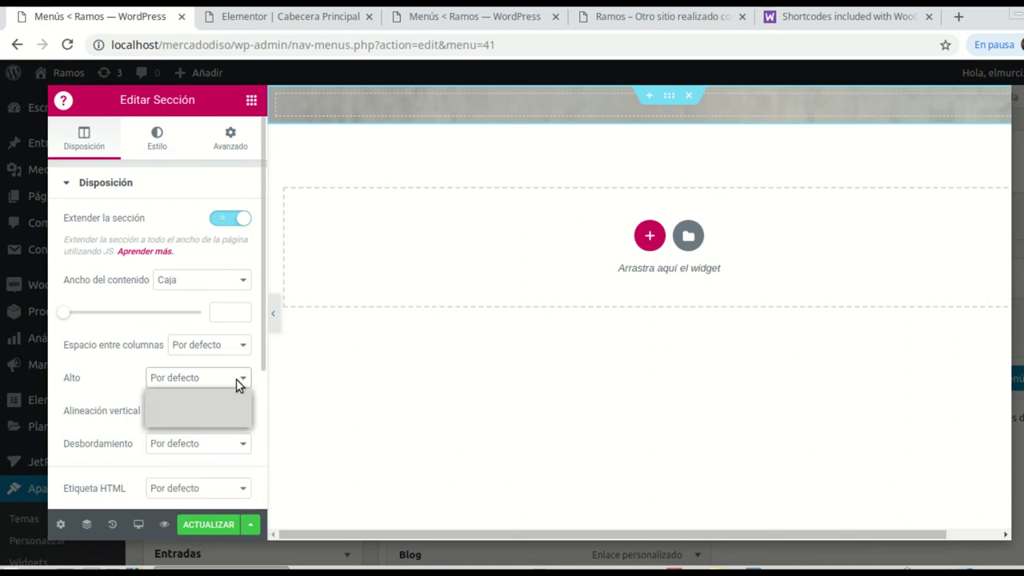
left_click(208, 420)
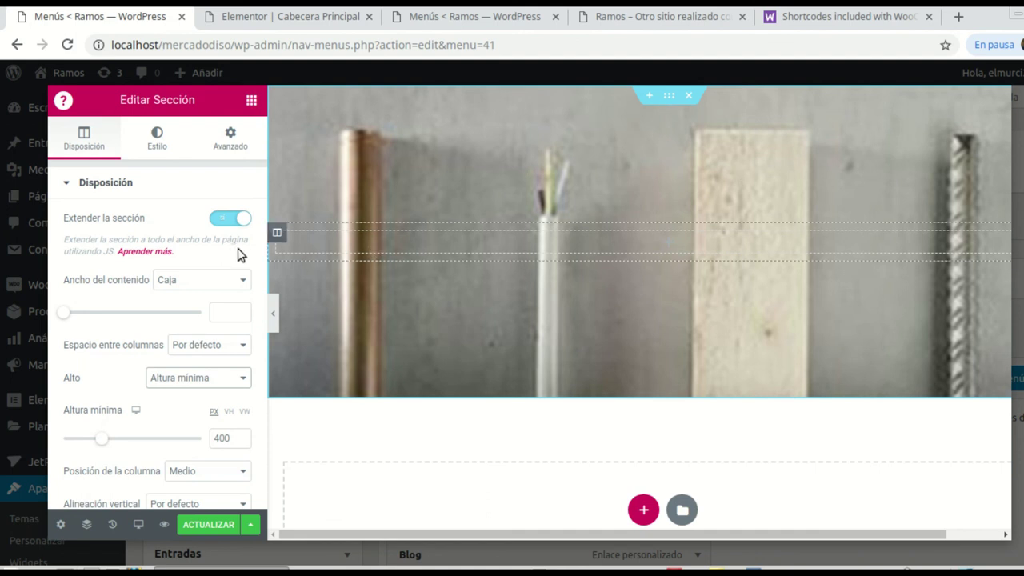
left_click(251, 101)
Step: Place a centred heading reading 'Contacto' in the header section
left_click_drag(210, 244, 684, 243)
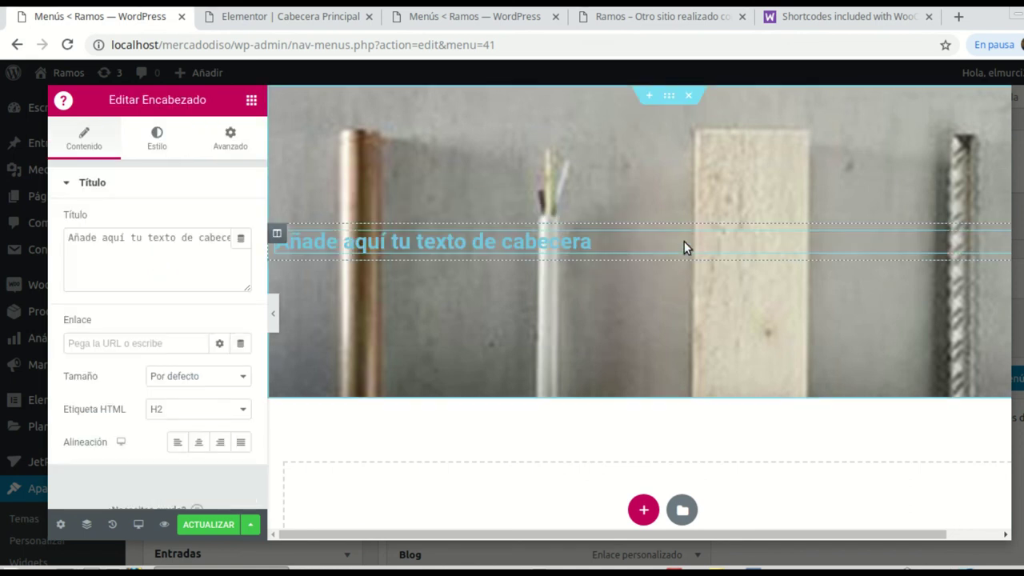
left_click_drag(68, 240, 237, 244)
type("Contacto")
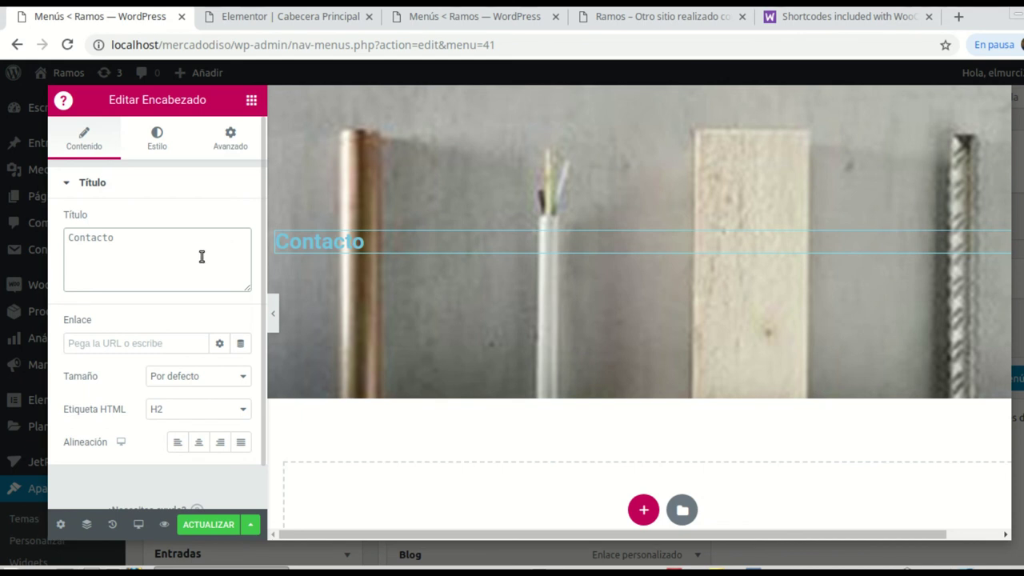
left_click(198, 442)
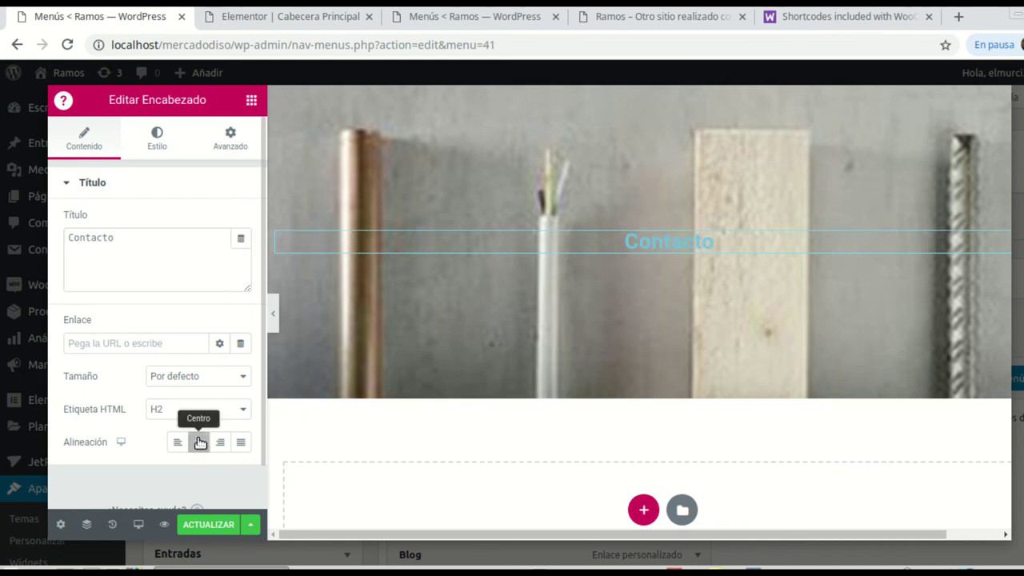
Step: Style the heading black, 49 px, uppercase, weight 400, then start a new section below
left_click(157, 148)
left_click(220, 221)
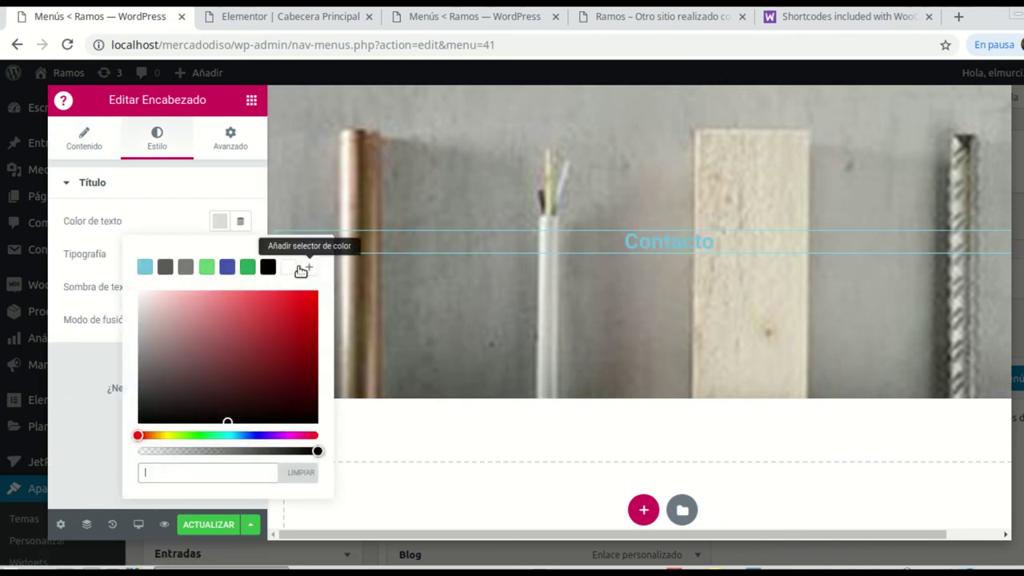
left_click(270, 269)
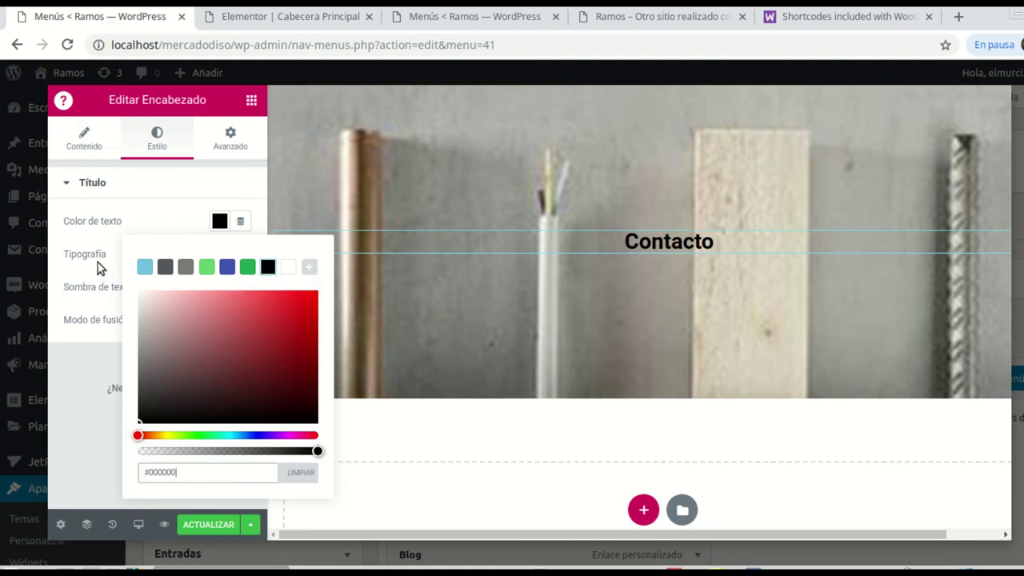
left_click(97, 256)
left_click(243, 254)
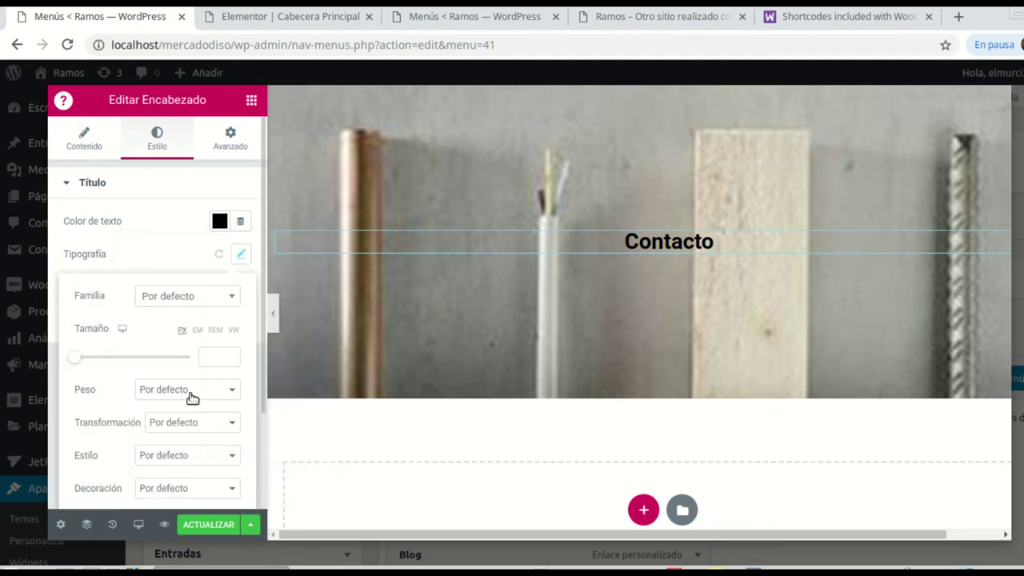
left_click_drag(77, 362, 104, 356)
left_click(231, 425)
left_click(203, 448)
left_click(229, 391)
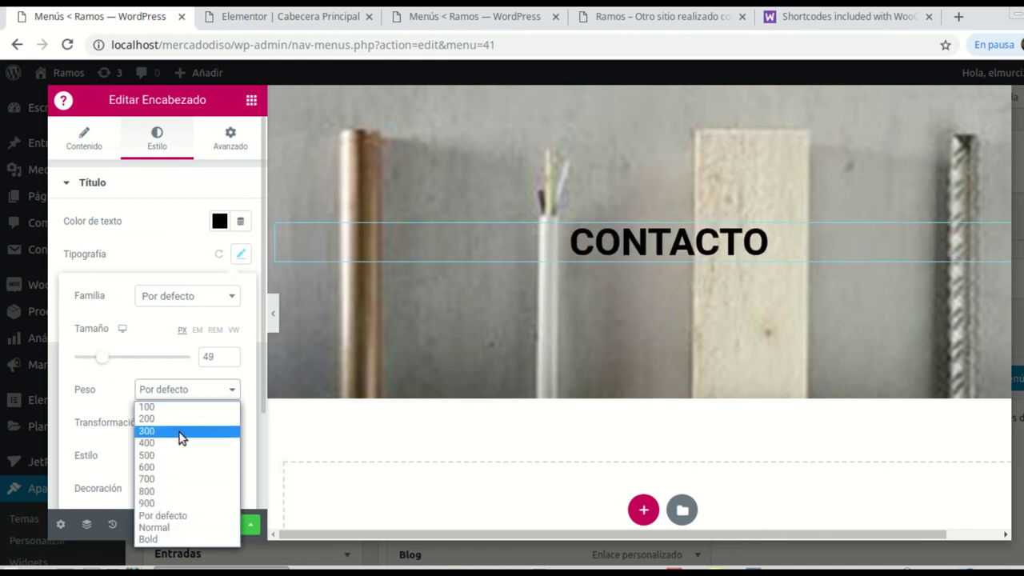
left_click(184, 444)
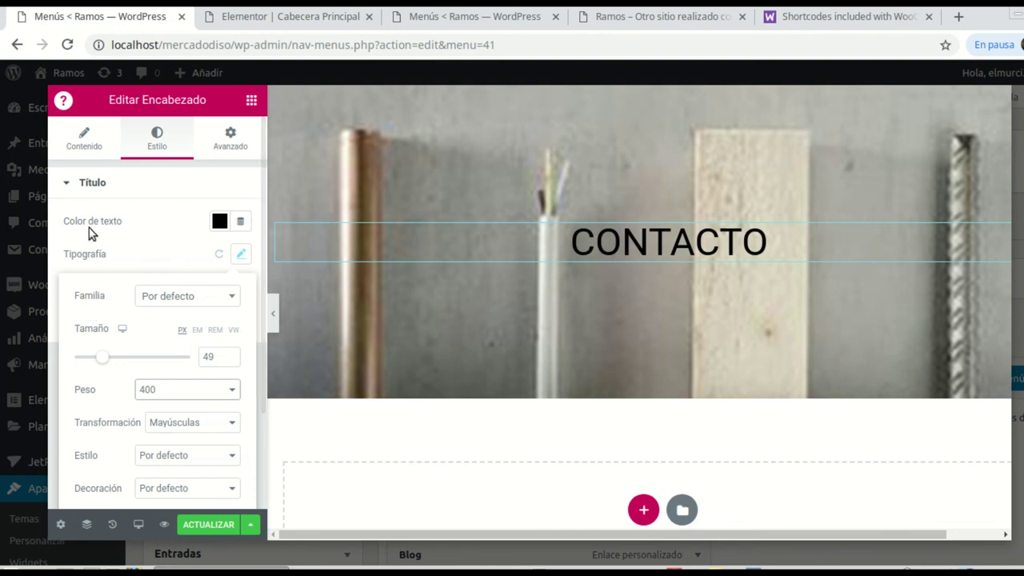
left_click(252, 103)
left_click(643, 509)
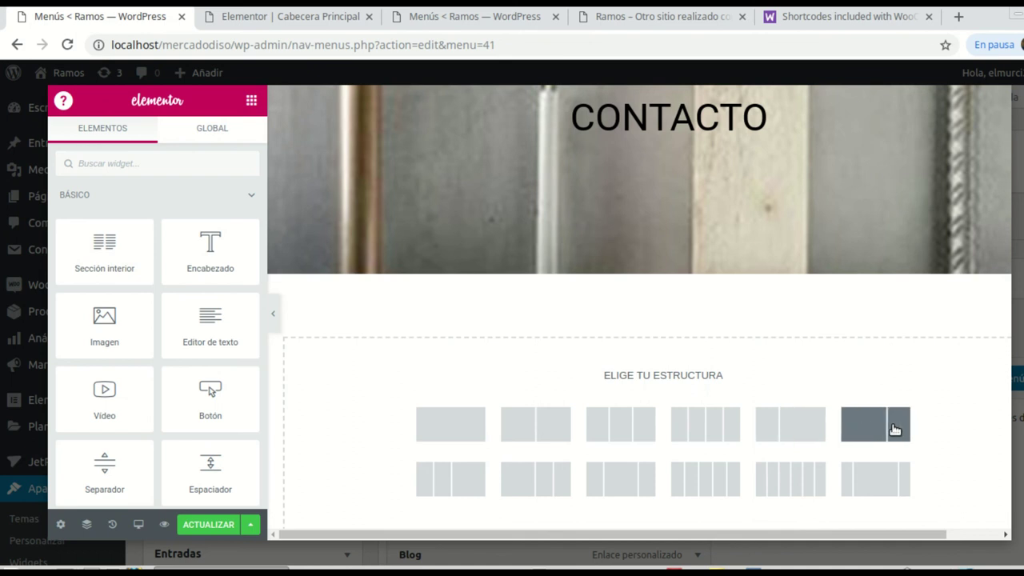
Step: Add a two-column section with a green #23A455 classic background
left_click(541, 424)
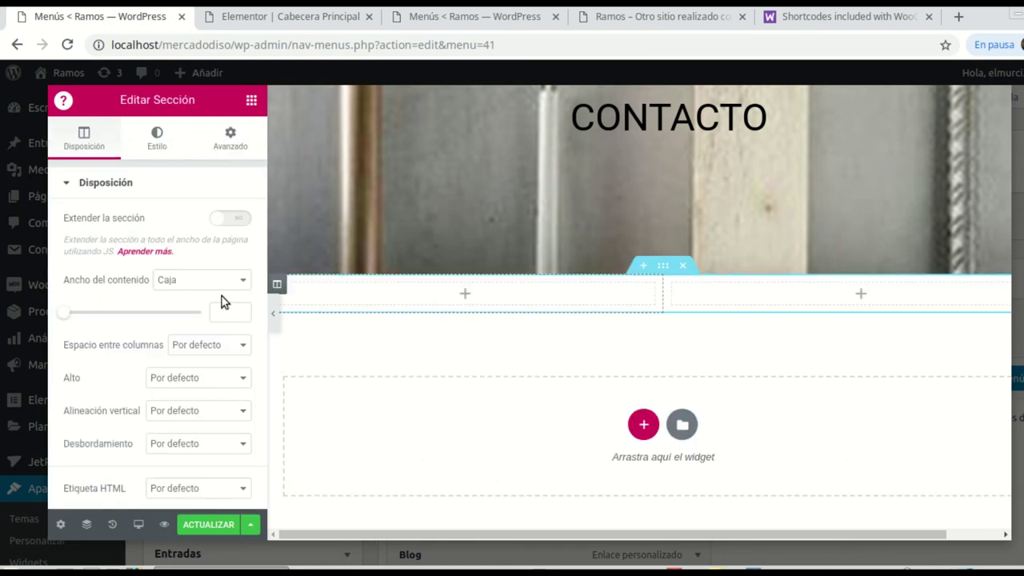
left_click(663, 268)
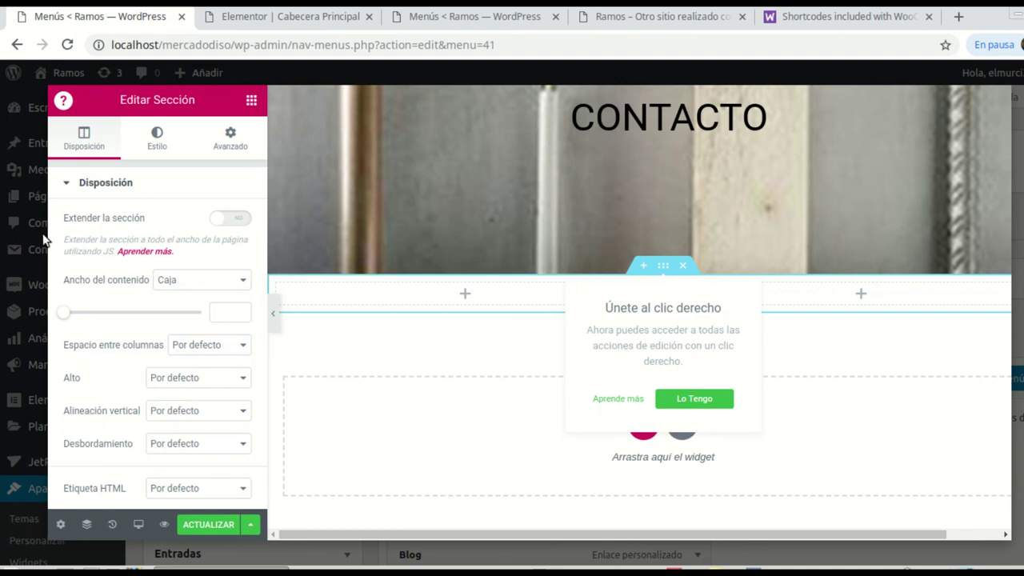
left_click(154, 141)
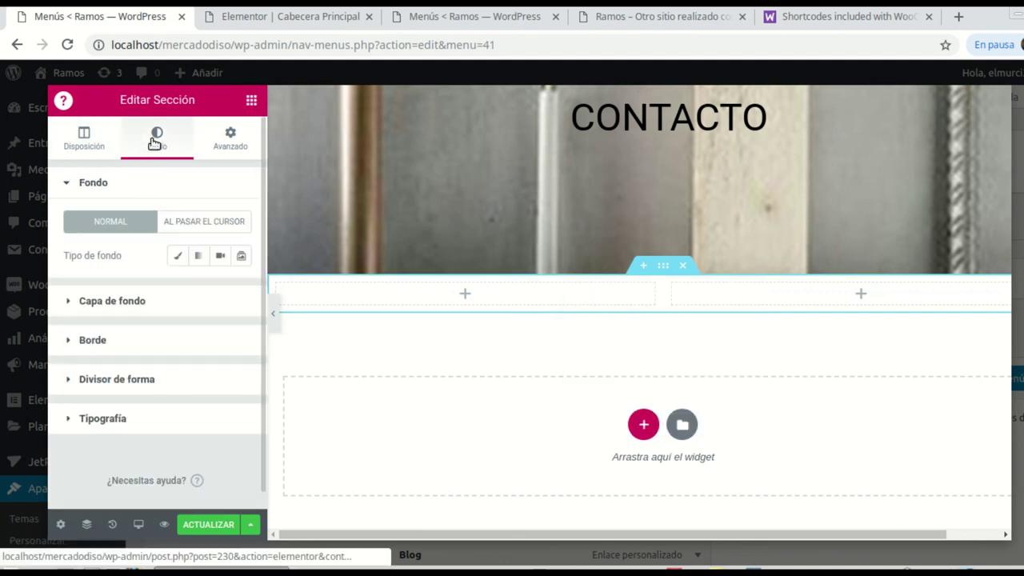
left_click(178, 257)
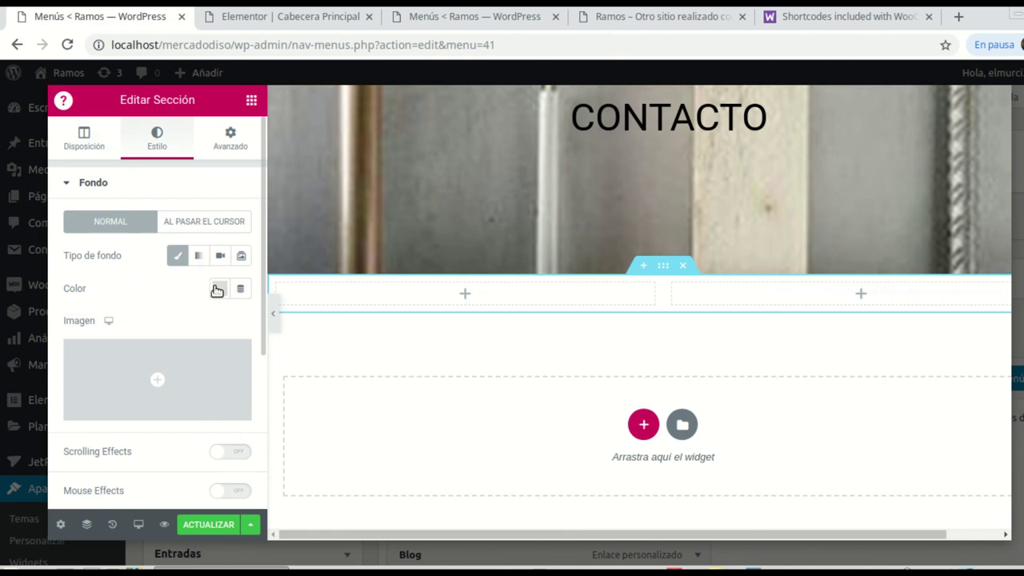
left_click(217, 289)
left_click(369, 189)
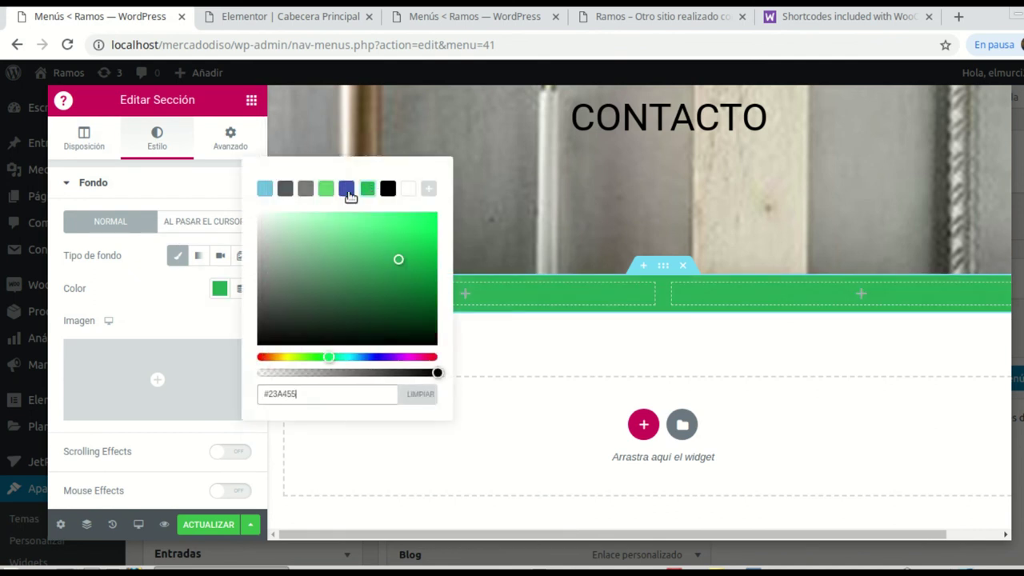
Step: Unlink the section margins and set a -71 px top margin to overlap the header photo
left_click(228, 137)
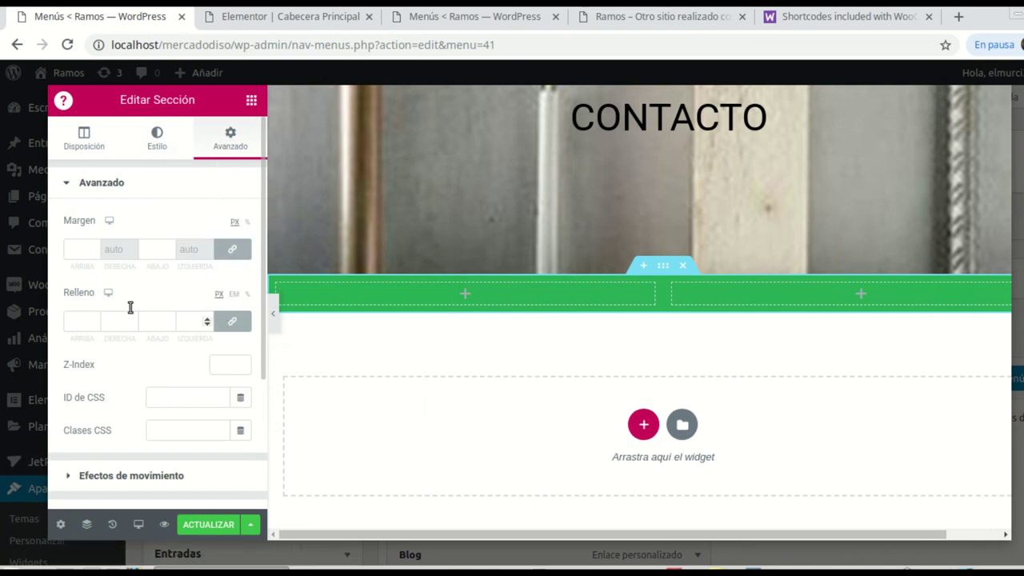
left_click(232, 251)
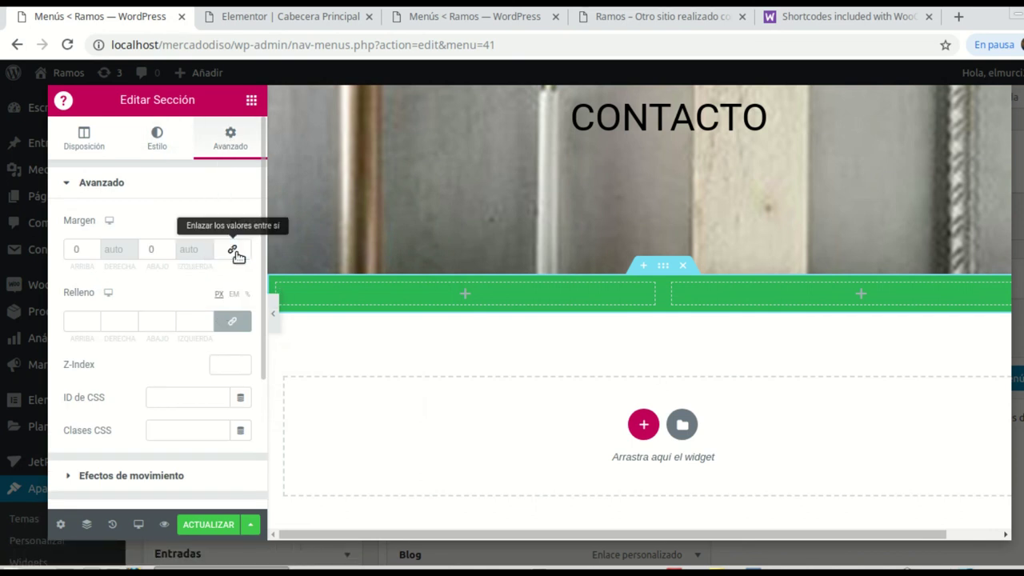
left_click(95, 248)
left_click(94, 249)
left_click(95, 249)
left_click(94, 249)
left_click(94, 249)
left_click(94, 249)
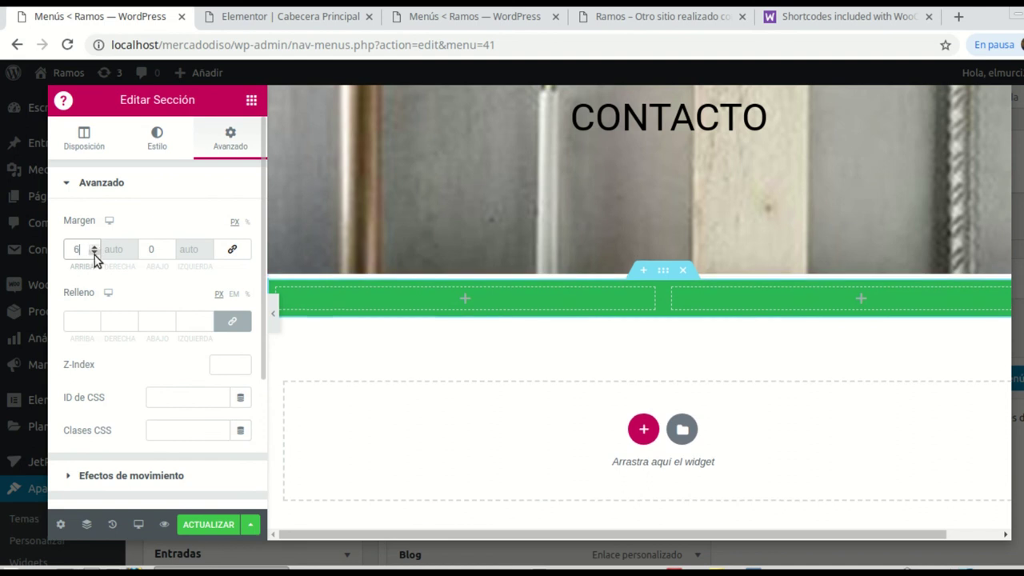
left_click_drag(95, 252, 96, 252)
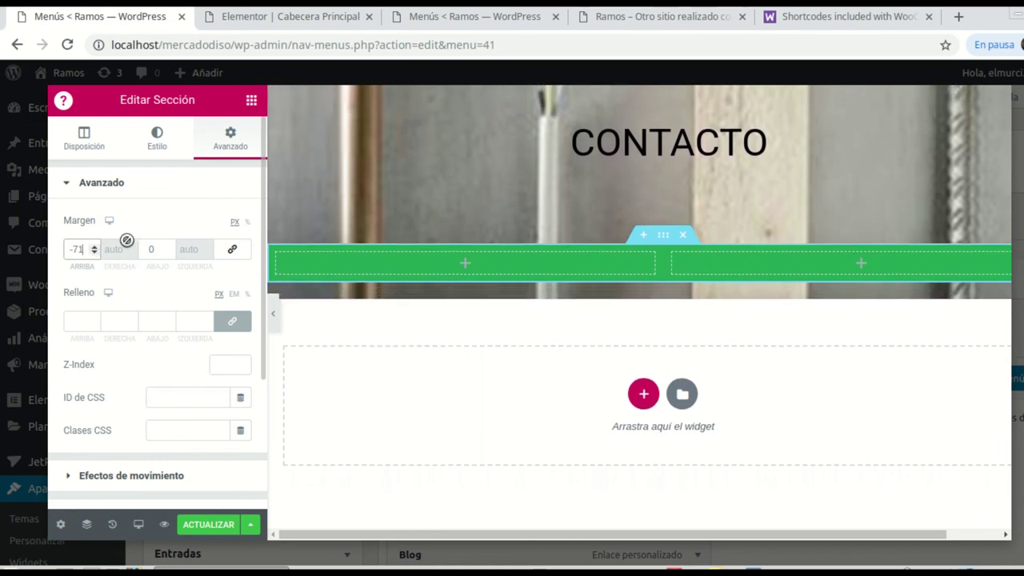
left_click(464, 263)
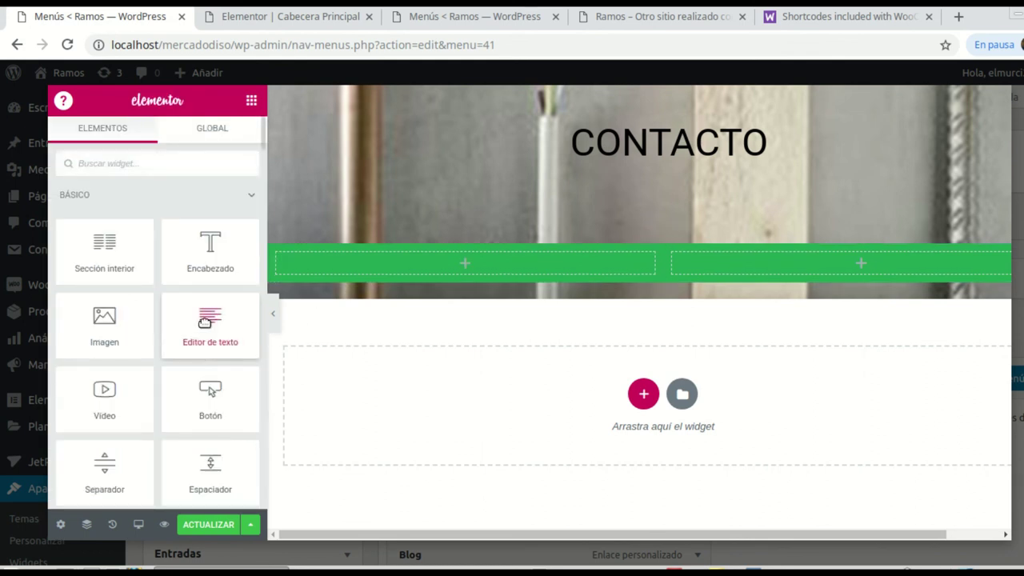
Step: Place an Icon List widget in the green section's left column
scroll(185, 340, "down", 4)
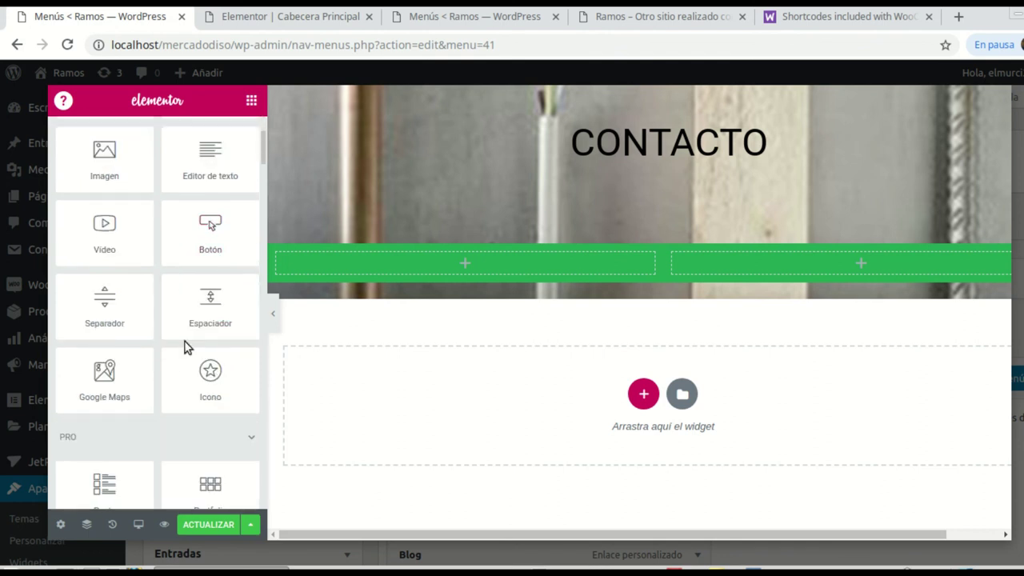
scroll(184, 346, "up", 3)
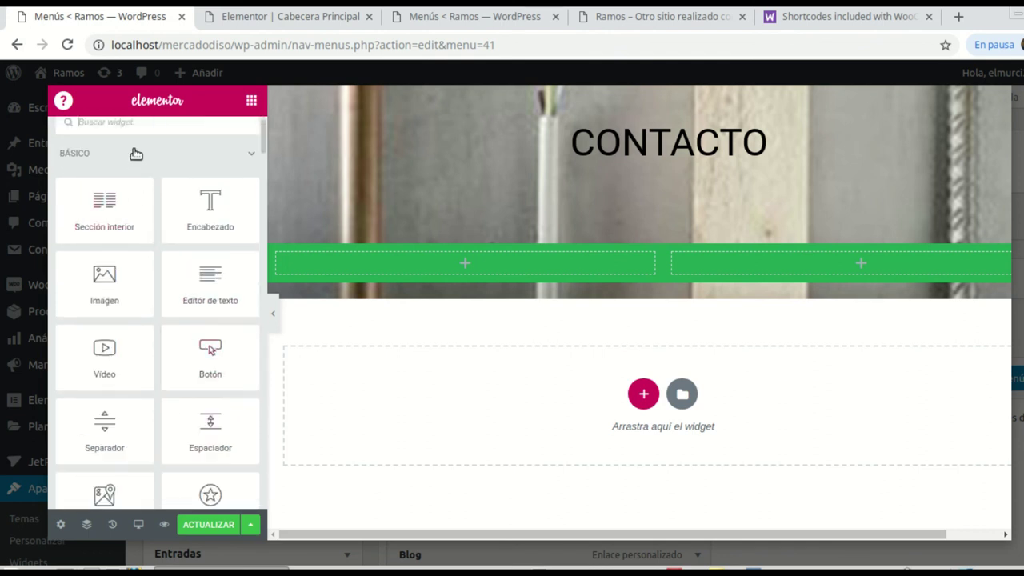
scroll(136, 153, "up", 1)
left_click(140, 164)
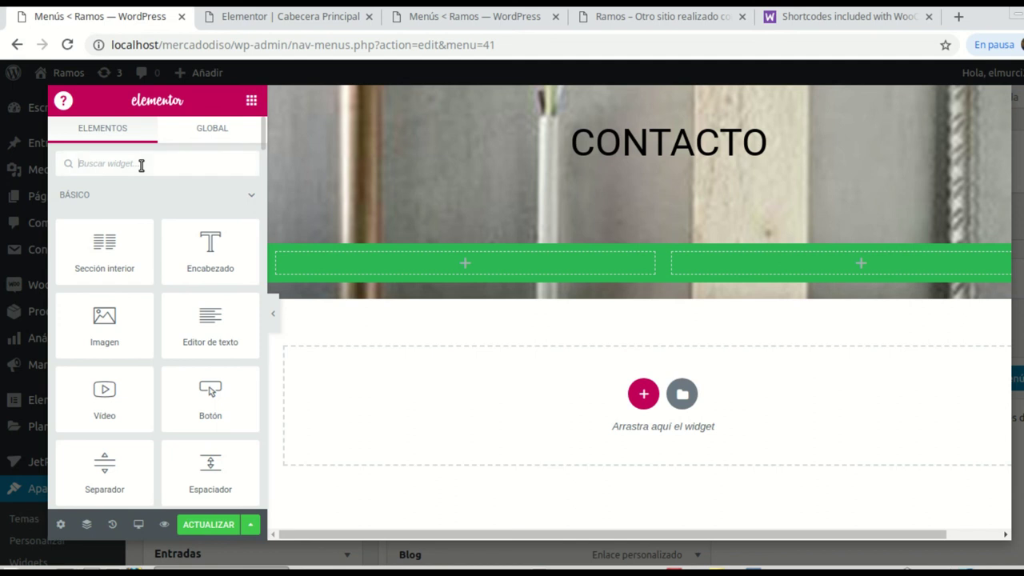
type("l")
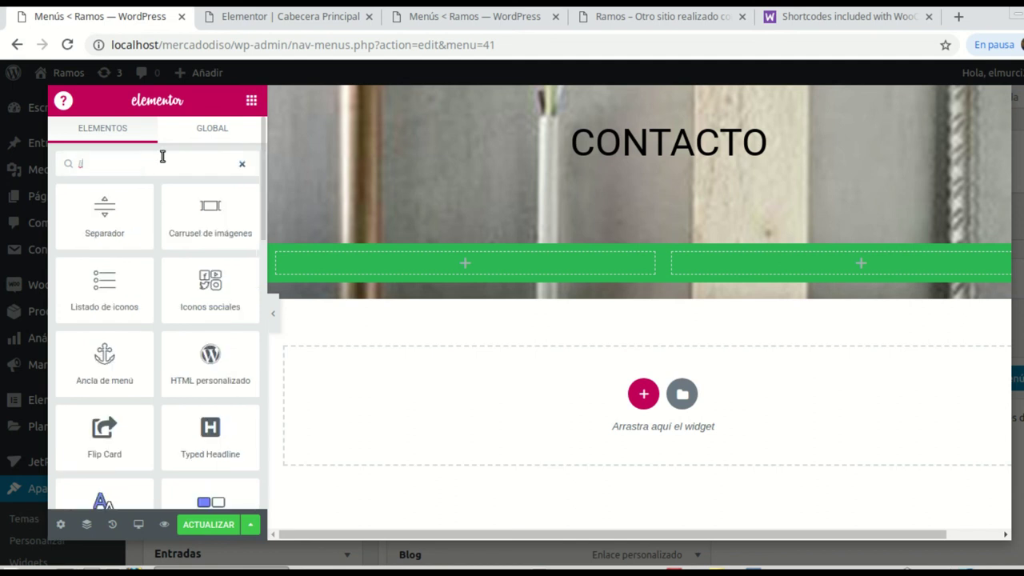
left_click_drag(99, 284, 472, 268)
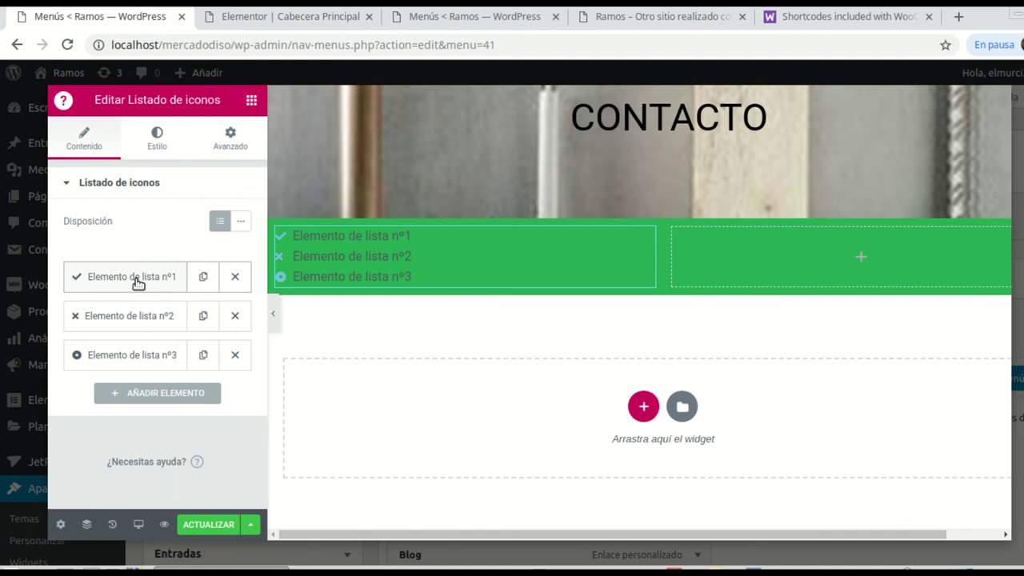
Step: Set the first list item's icon to the Home icon
left_click(136, 280)
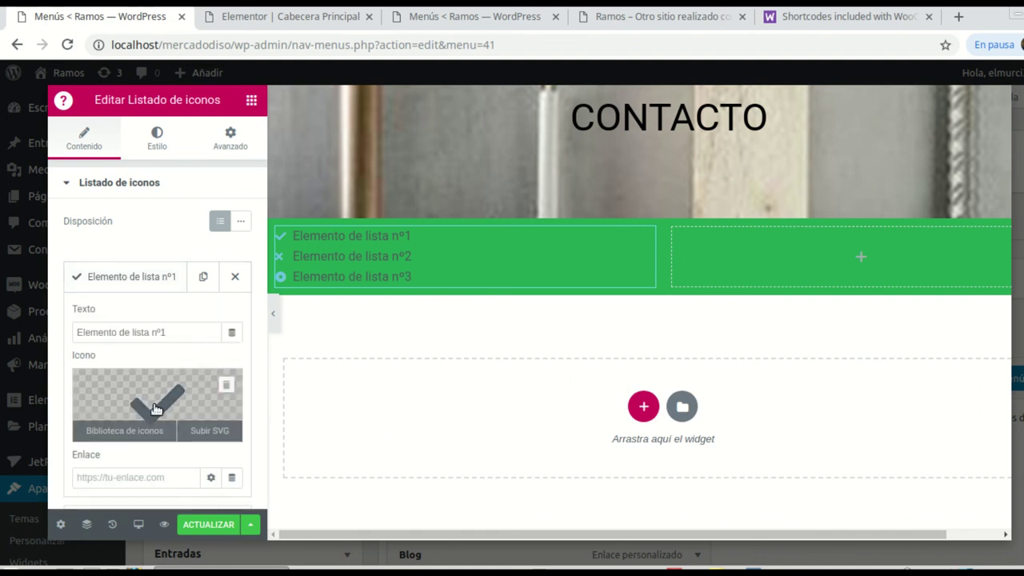
left_click(154, 408)
left_click(470, 154)
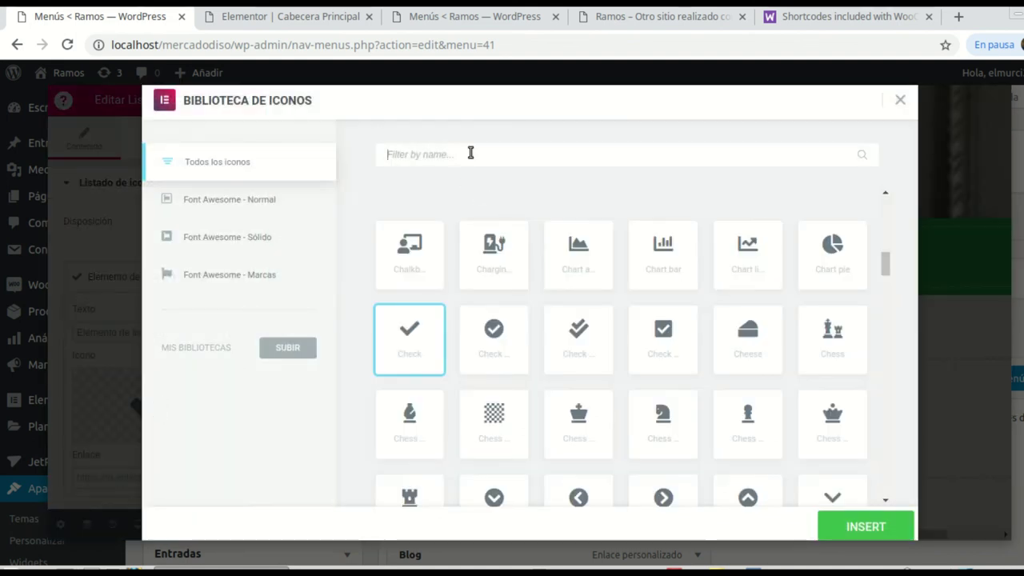
type("hom")
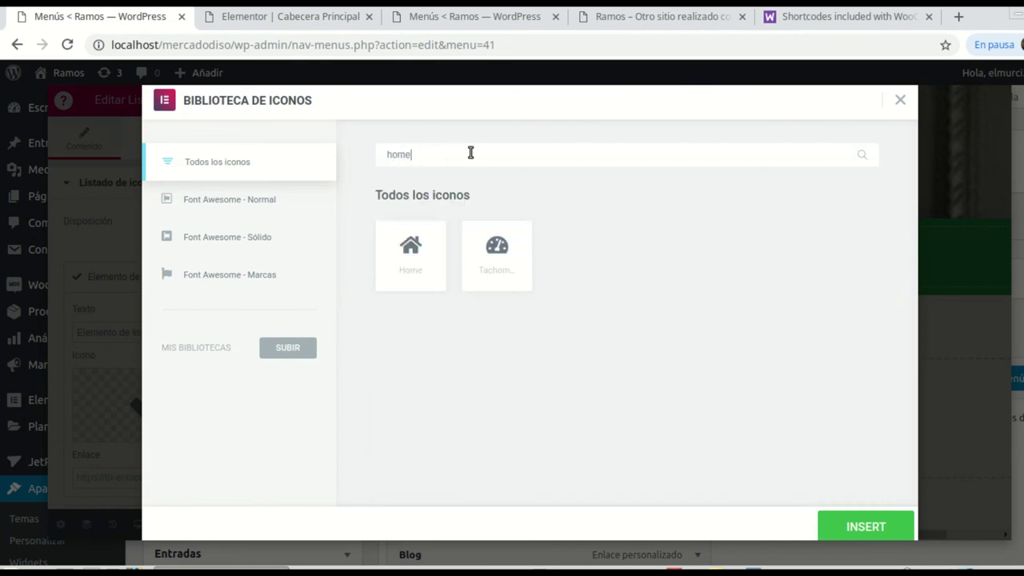
type("e")
left_click(394, 248)
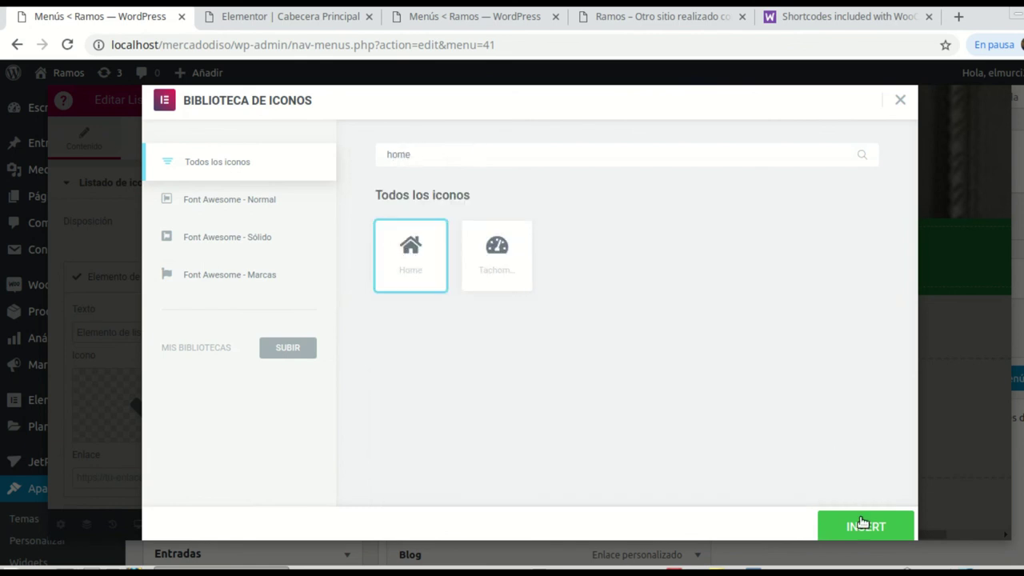
left_click(862, 524)
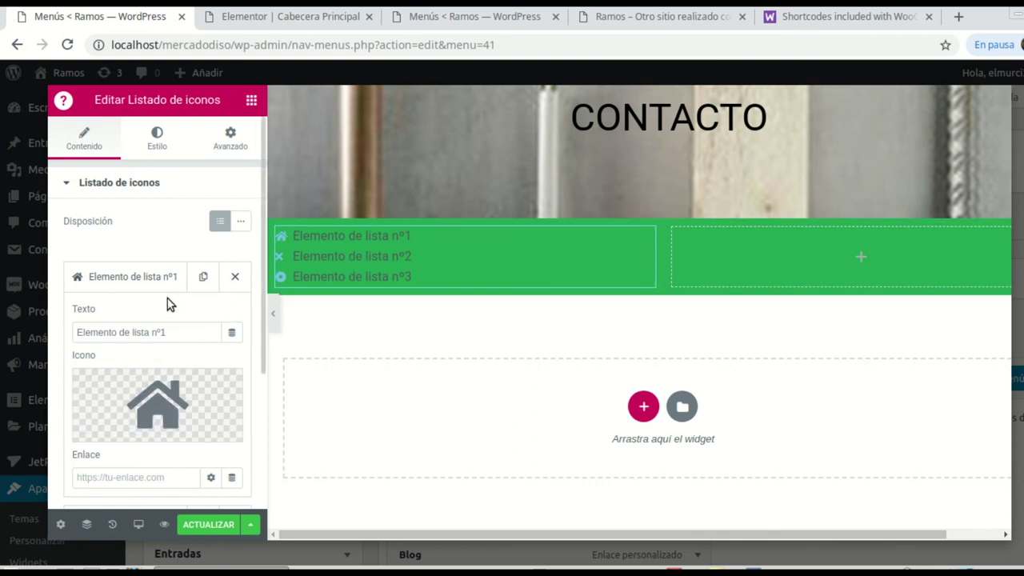
mouse_move(132, 404)
scroll(160, 427, "down", 1)
left_click(148, 432)
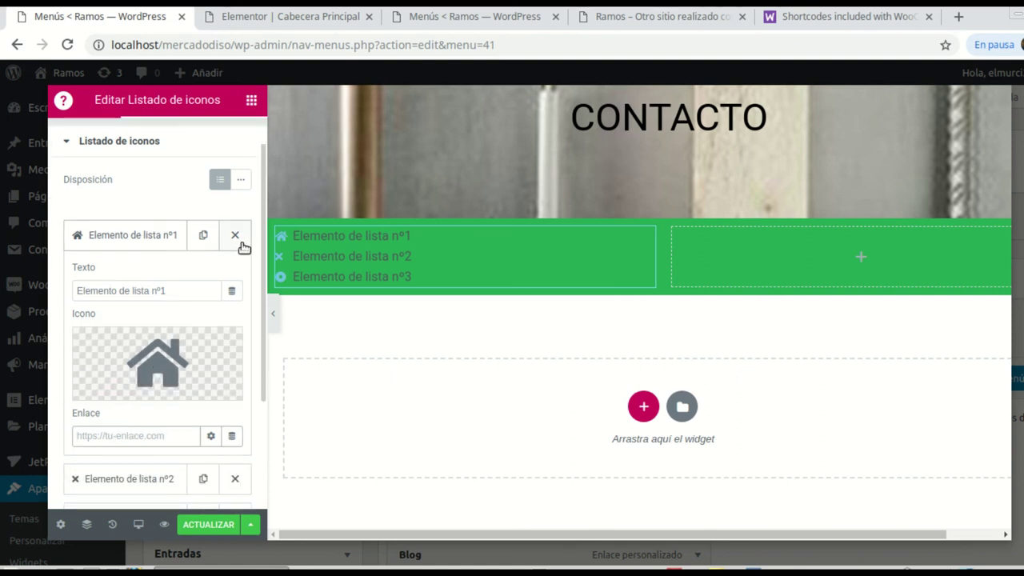
Step: Change the first item's text to 'Nuestra dirección' and delete the second placeholder item
left_click(117, 237)
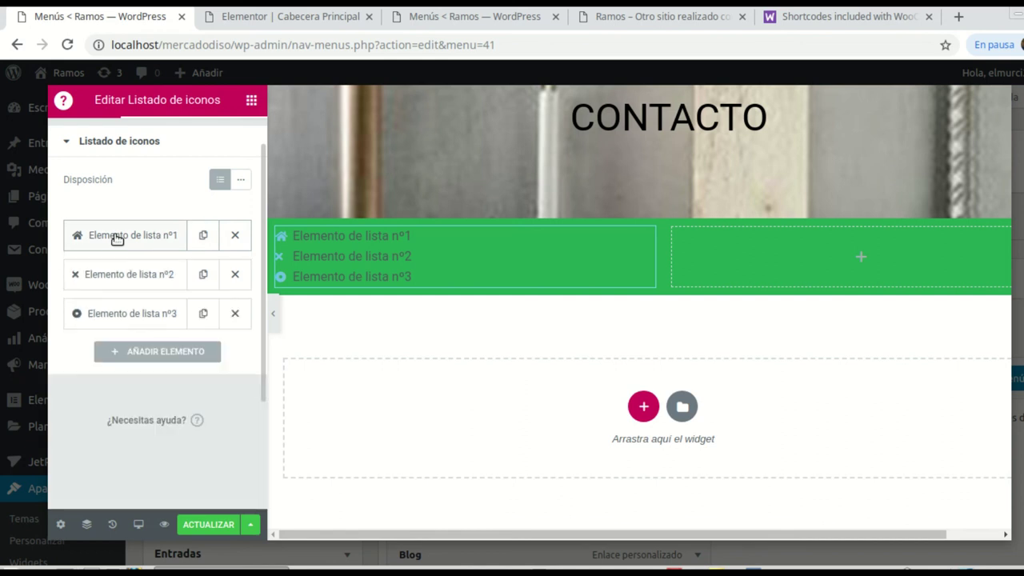
left_click(117, 237)
left_click(179, 291)
key("BackSpace")
key("BackSpace")
key("BackSpace")
key("BackSpace")
key("BackSpace")
key("BackSpace")
key("BackSpace")
key("BackSpace")
key("BackSpace")
key("BackSpace")
key("BackSpace")
key("BackSpace")
key("BackSpace")
key("BackSpace")
key("BackSpace")
key("BackSpace")
key("BackSpace")
key("BackSpace")
key("BackSpace")
key("BackSpace")
type("Nuestra dirección")
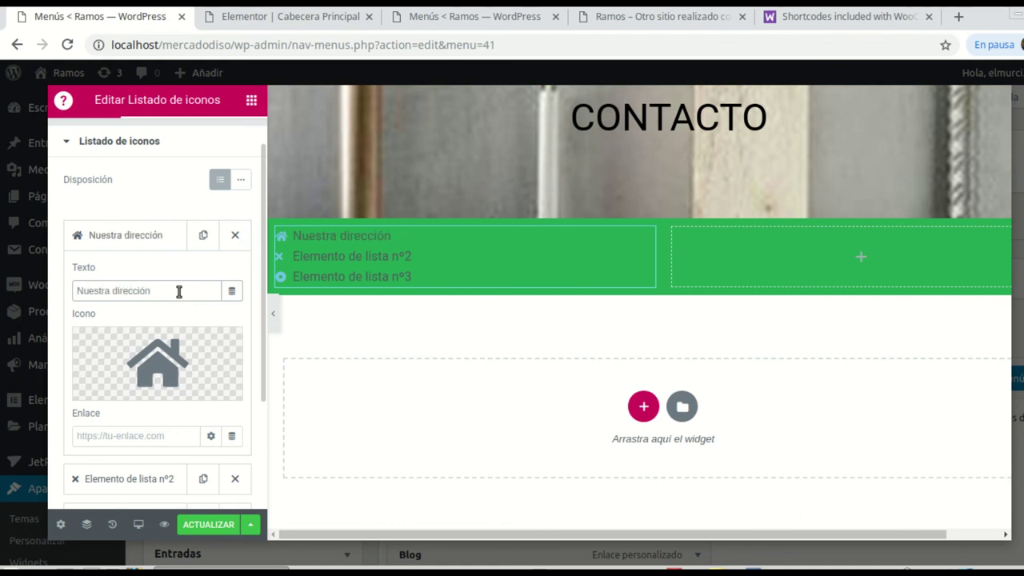
scroll(177, 224, "up", 1)
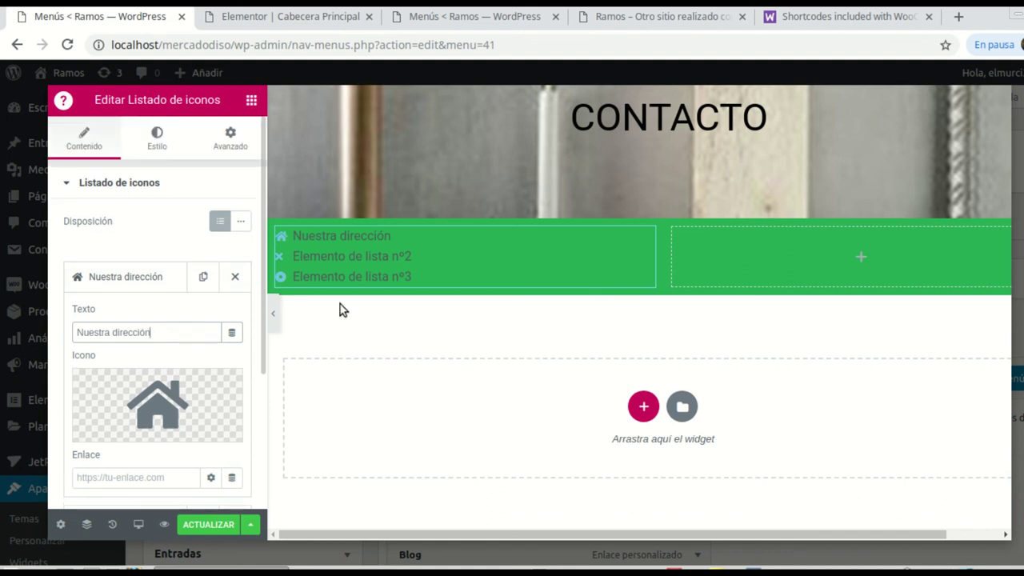
left_click(131, 283)
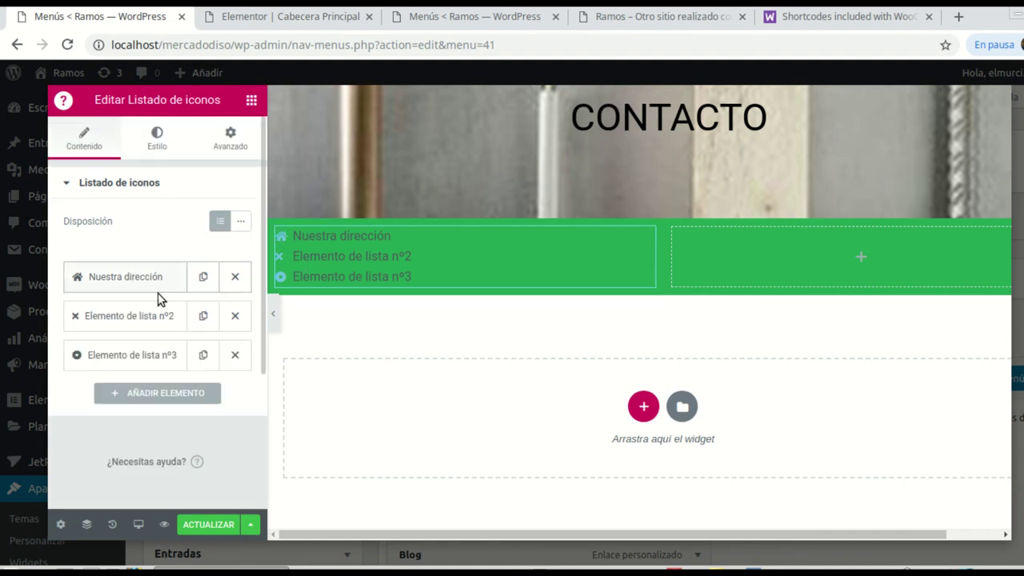
left_click(235, 316)
Step: Delete the third list item and make the house icon size 29 and white (#FFFFFF)
left_click(232, 318)
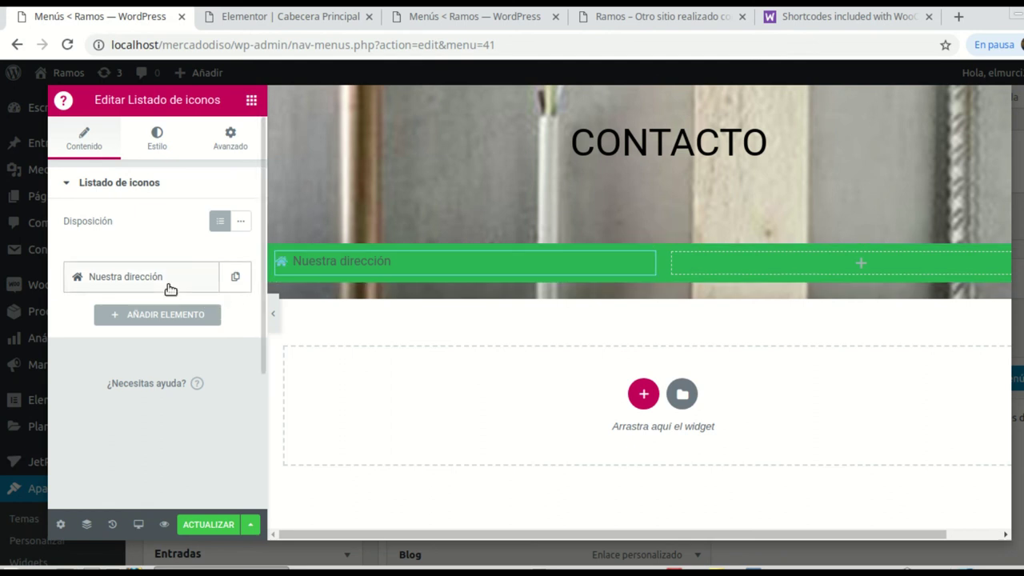
left_click(156, 150)
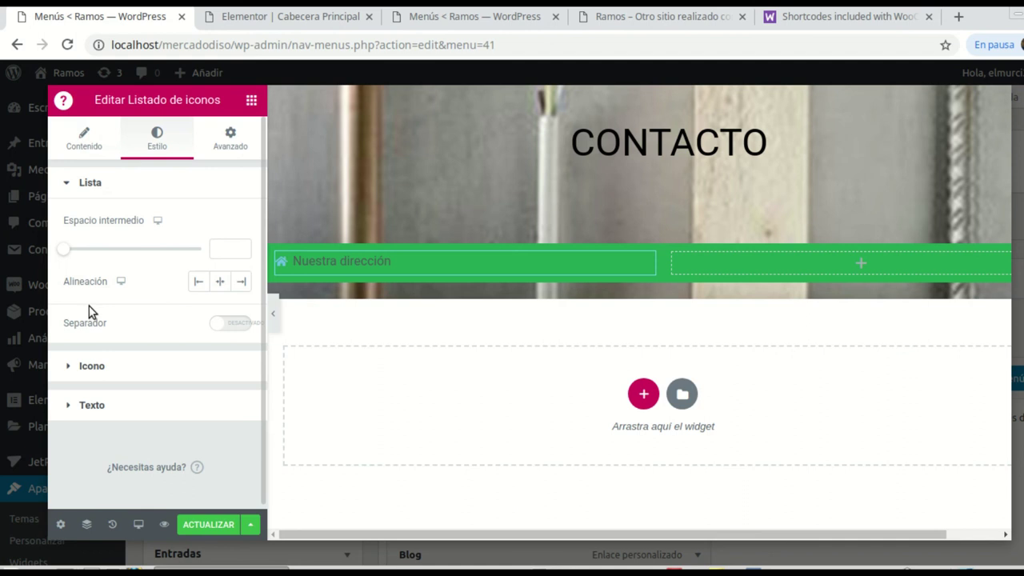
left_click(90, 366)
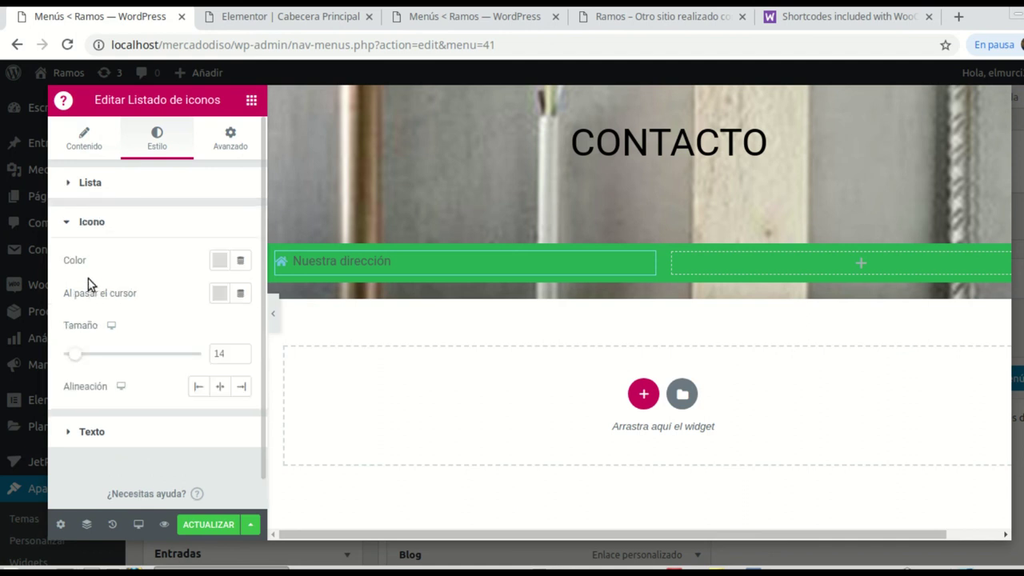
left_click_drag(77, 355, 102, 347)
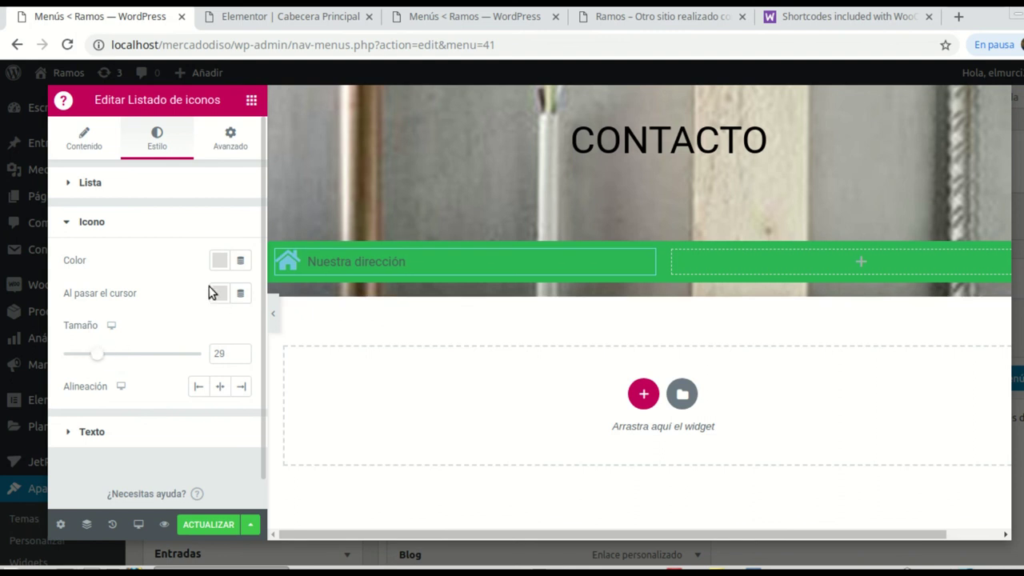
left_click(221, 260)
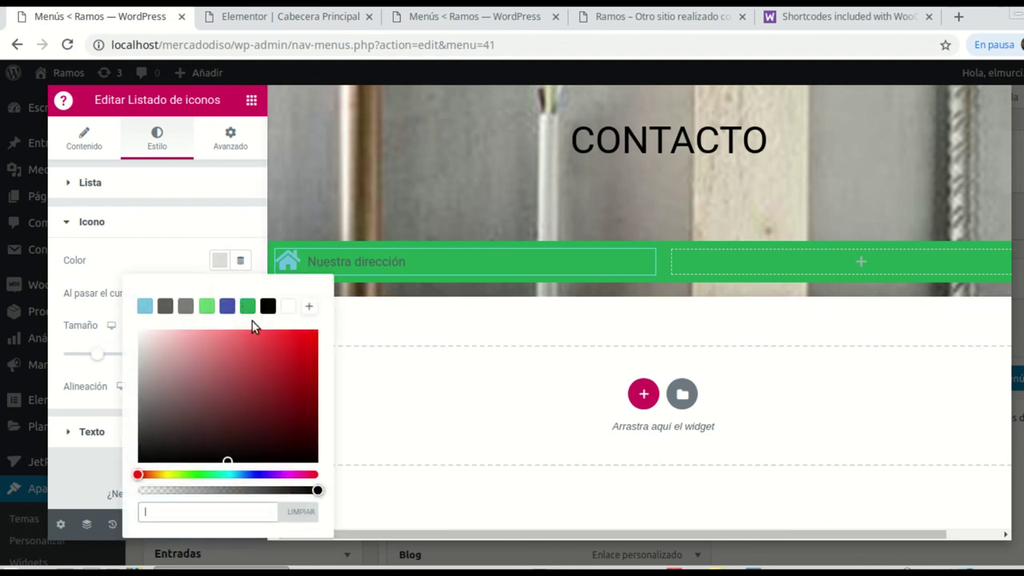
left_click(288, 307)
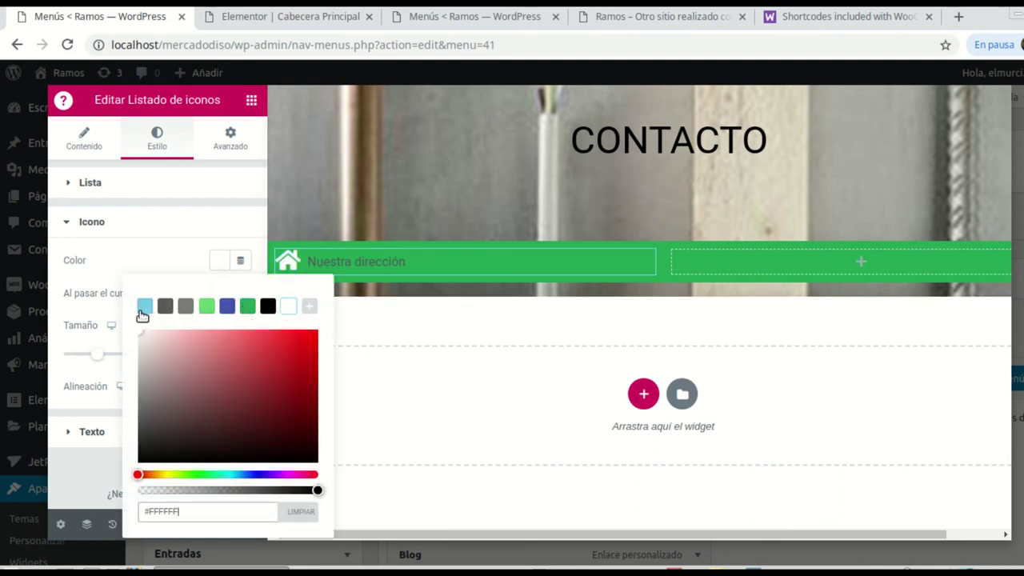
left_click(90, 222)
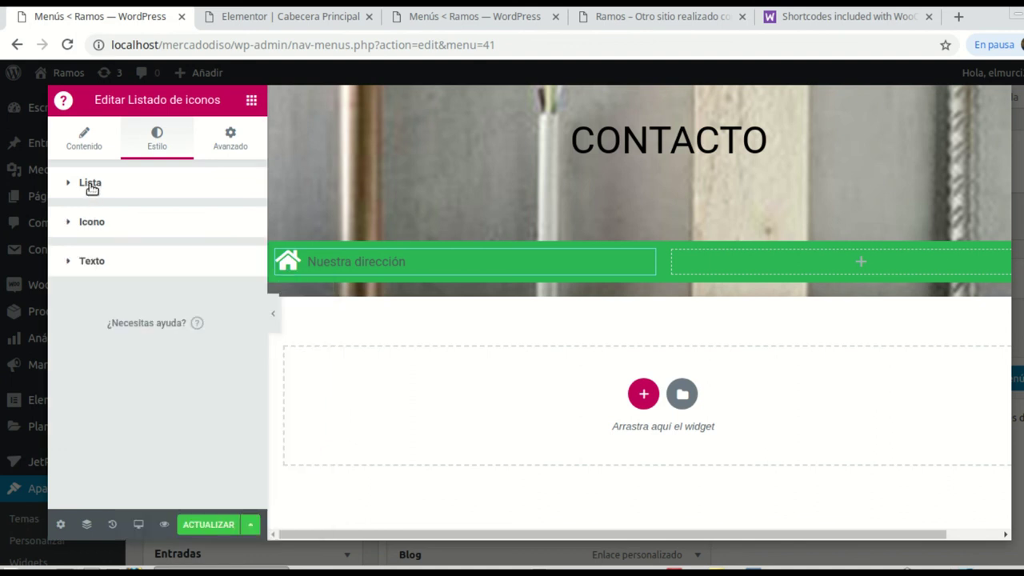
Step: Set the list text colour to white #FFFFFF
left_click(90, 263)
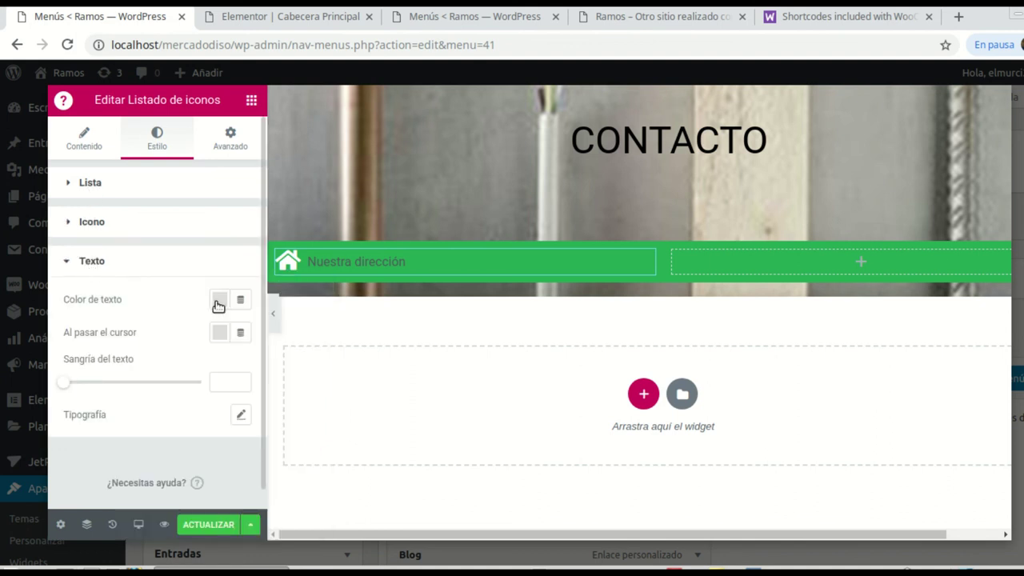
left_click(218, 305)
left_click(406, 203)
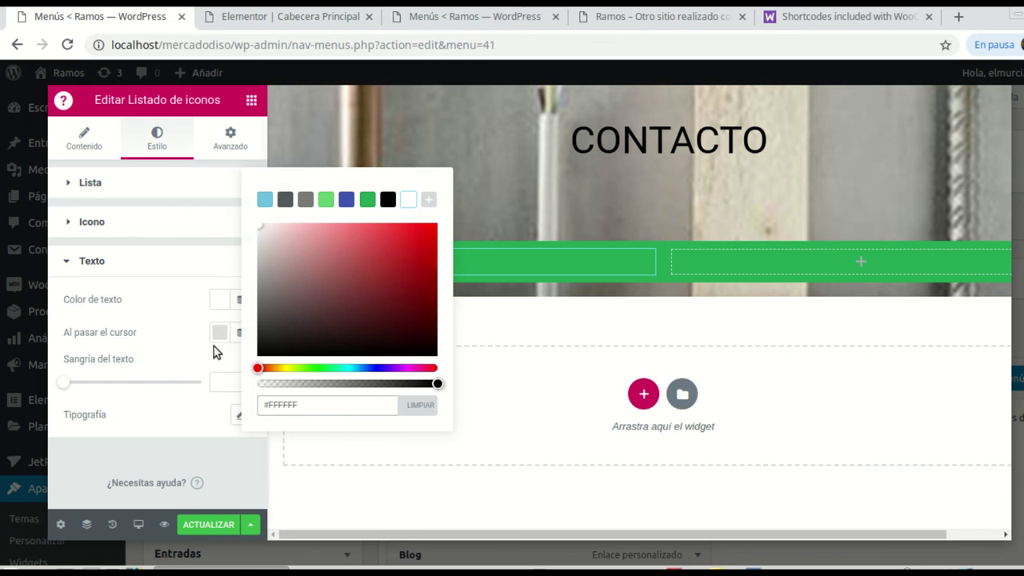
left_click(159, 317)
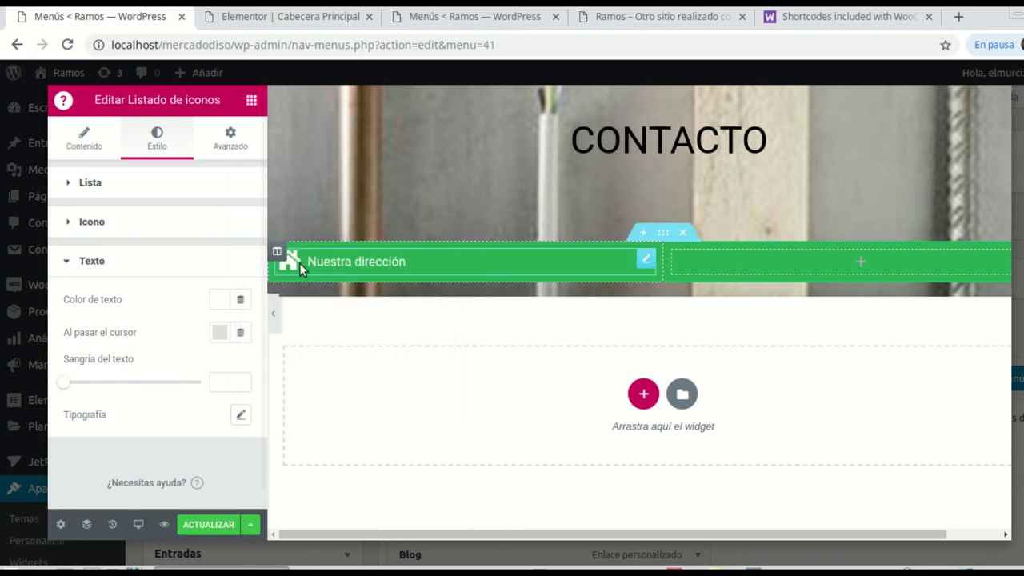
left_click(138, 261)
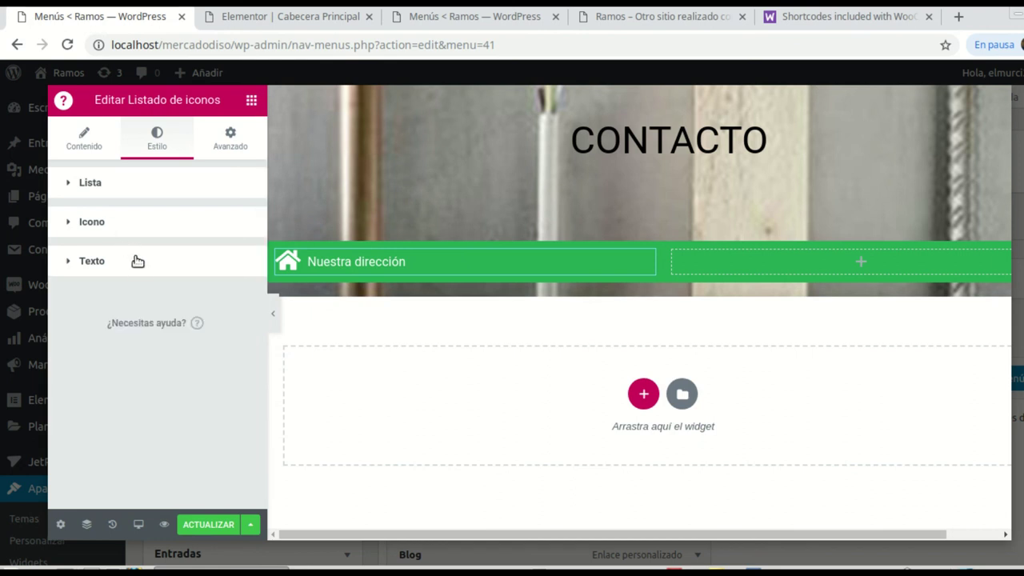
Step: Unlink the icon list padding, keep top, right and bottom at 0, and set left to 39 px
left_click(228, 140)
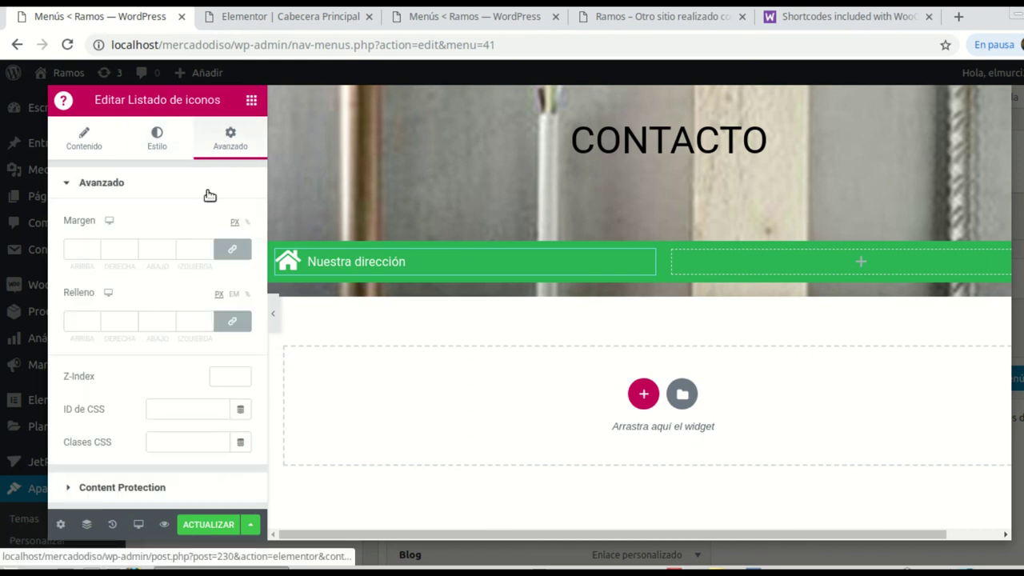
left_click(232, 321)
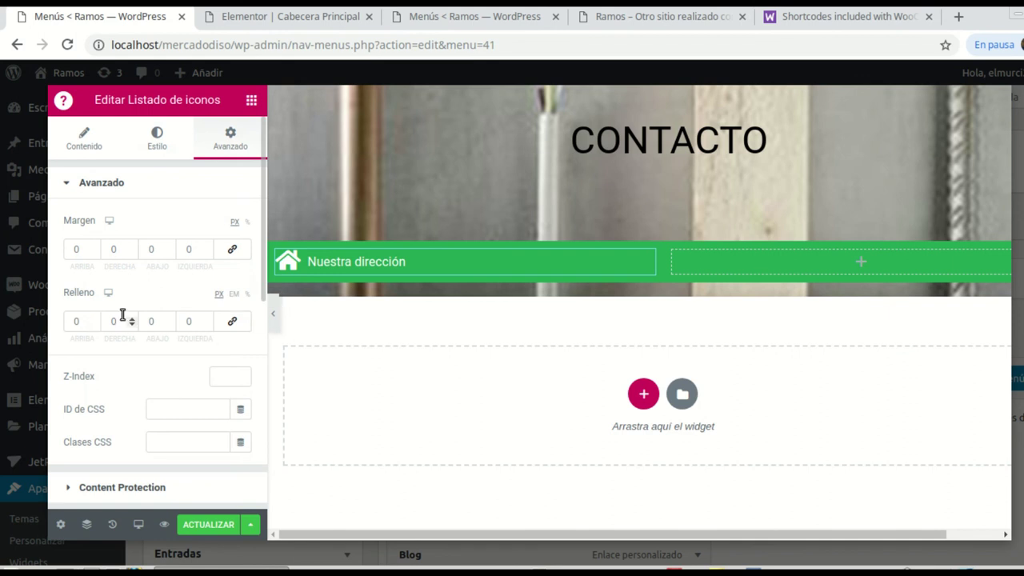
left_click(132, 320)
type("4")
left_click(132, 321)
left_click(132, 326)
left_click(207, 320)
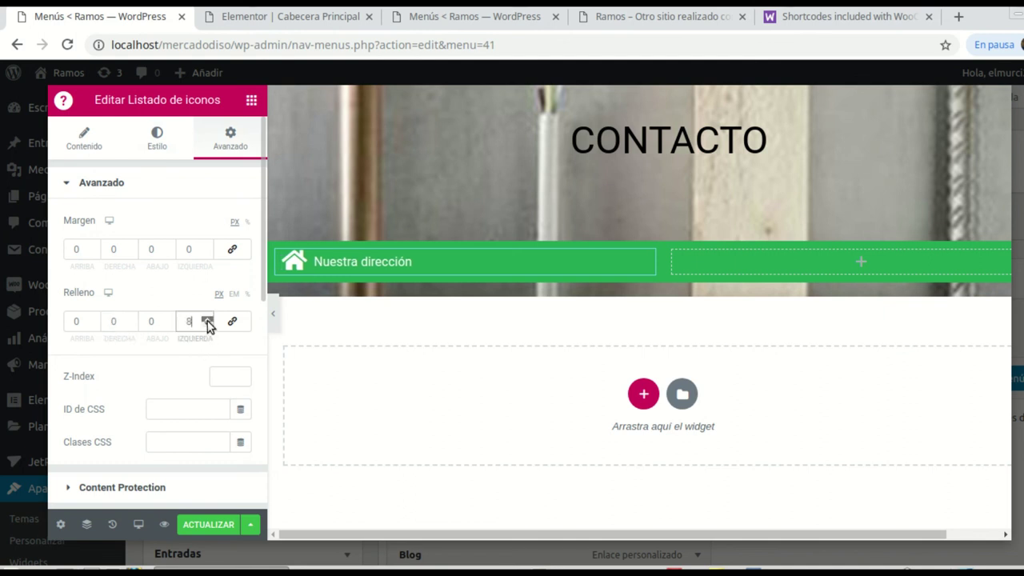
left_click_drag(207, 321, 207, 321)
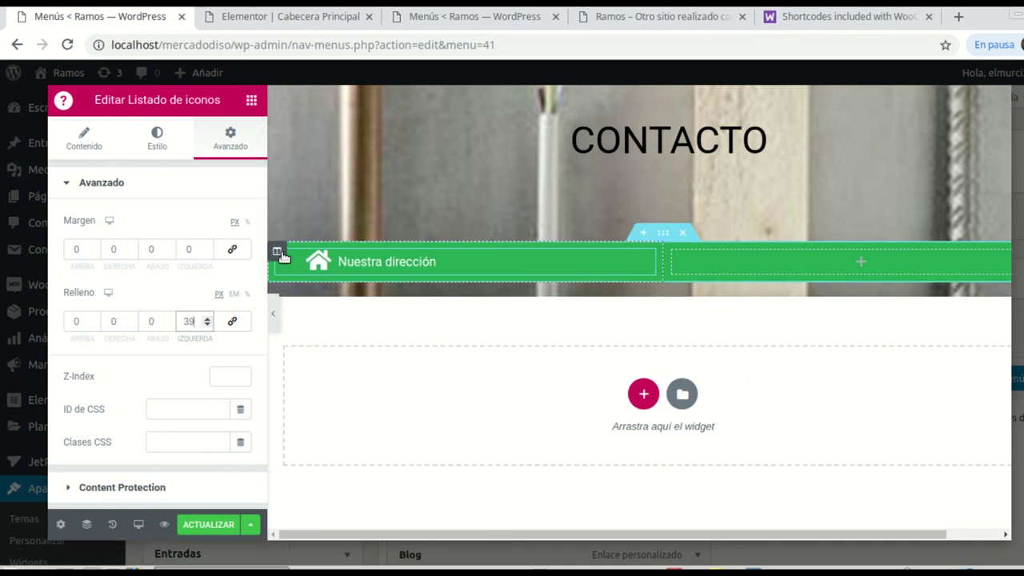
Step: Duplicate the contact list item three times so the icon list has four items
right_click(648, 261)
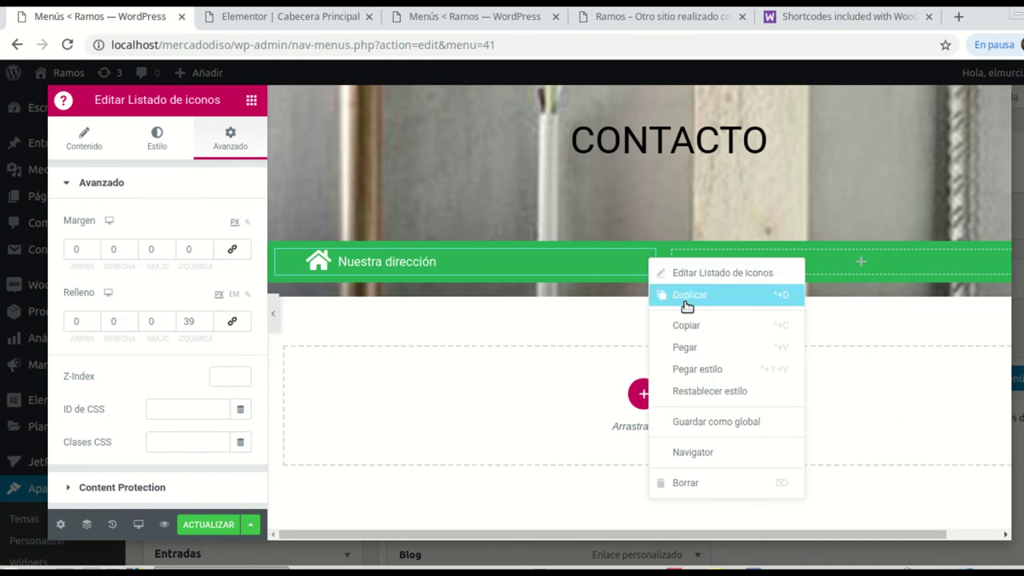
left_click(685, 300)
right_click(647, 242)
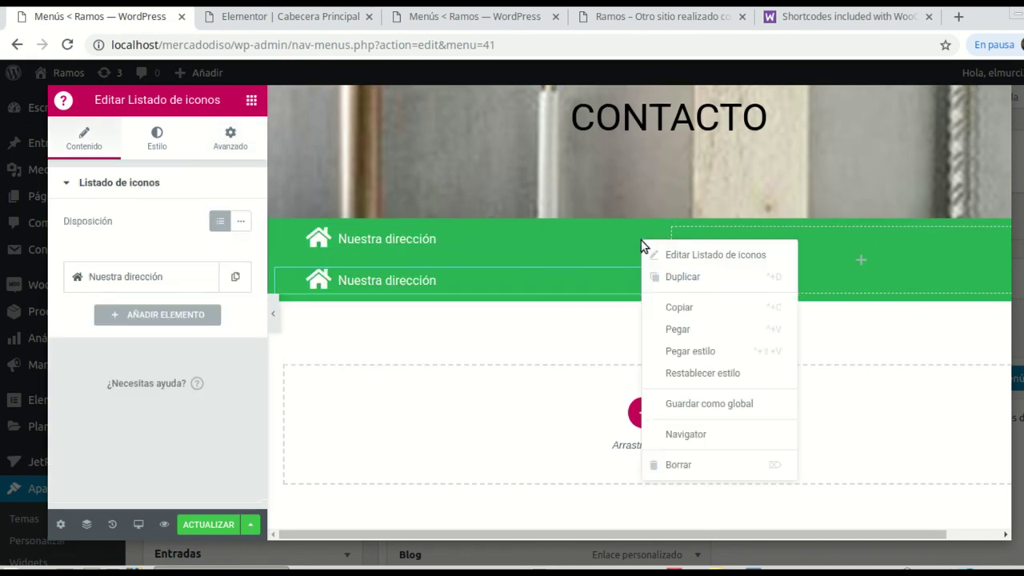
left_click(674, 279)
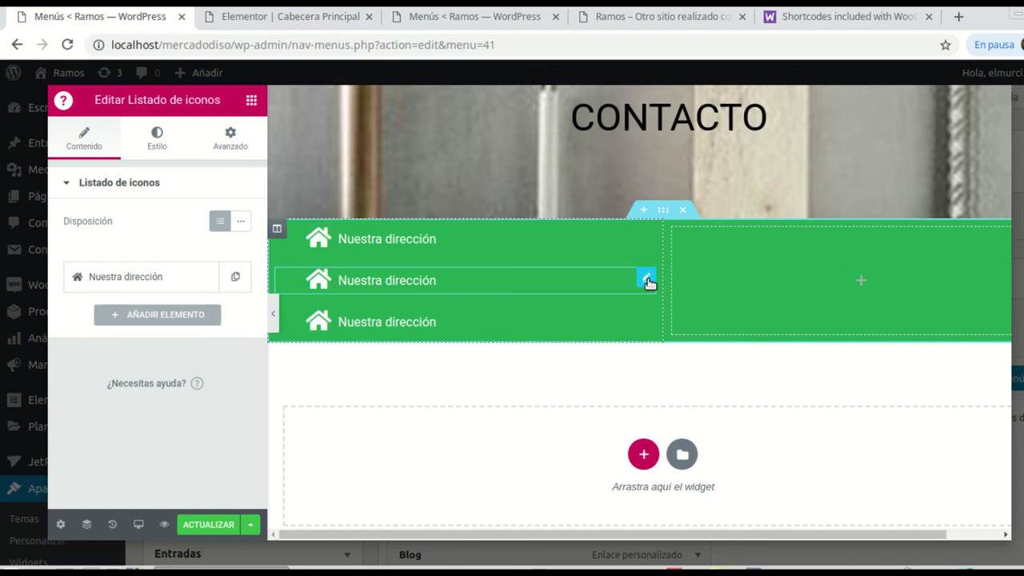
right_click(648, 279)
left_click(674, 316)
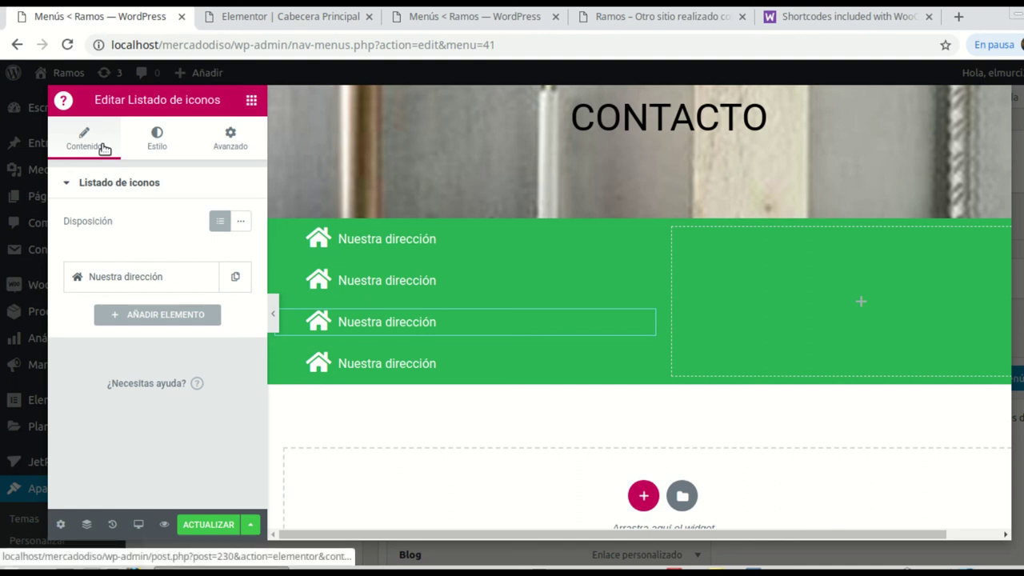
left_click(92, 183)
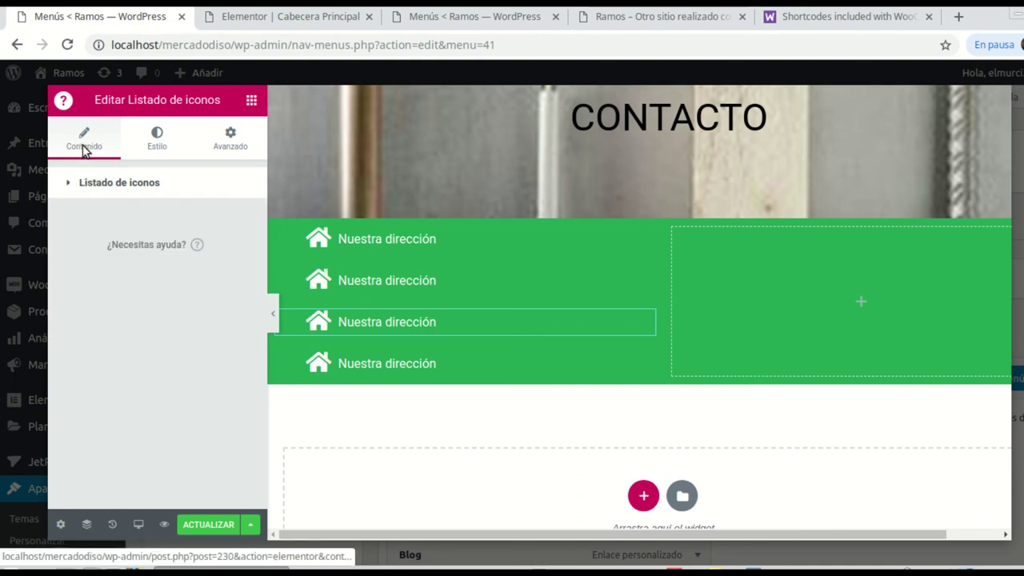
left_click(80, 183)
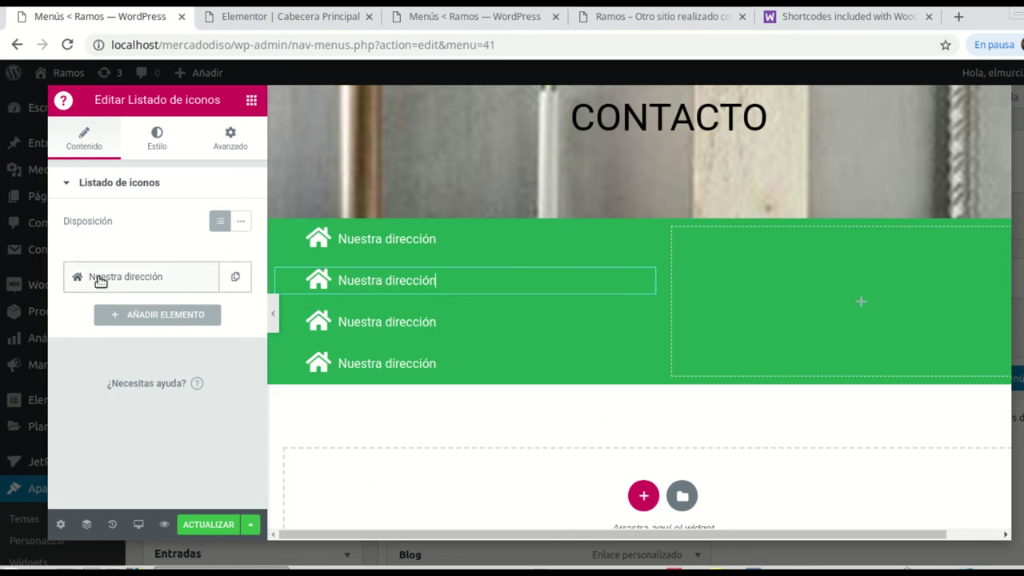
Step: Give the second list item a Phone icon and the company phone number as its text
left_click(133, 278)
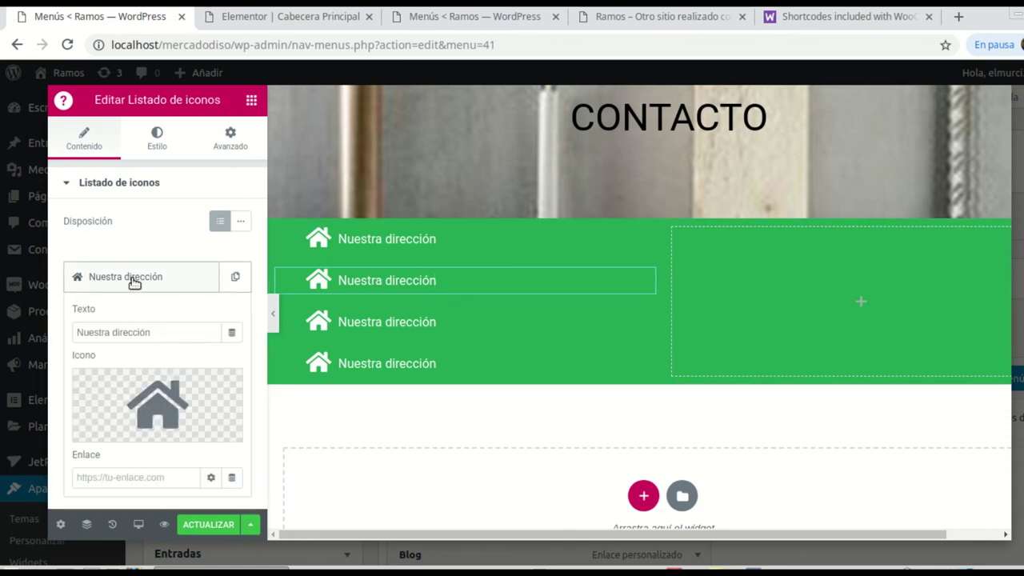
left_click(156, 393)
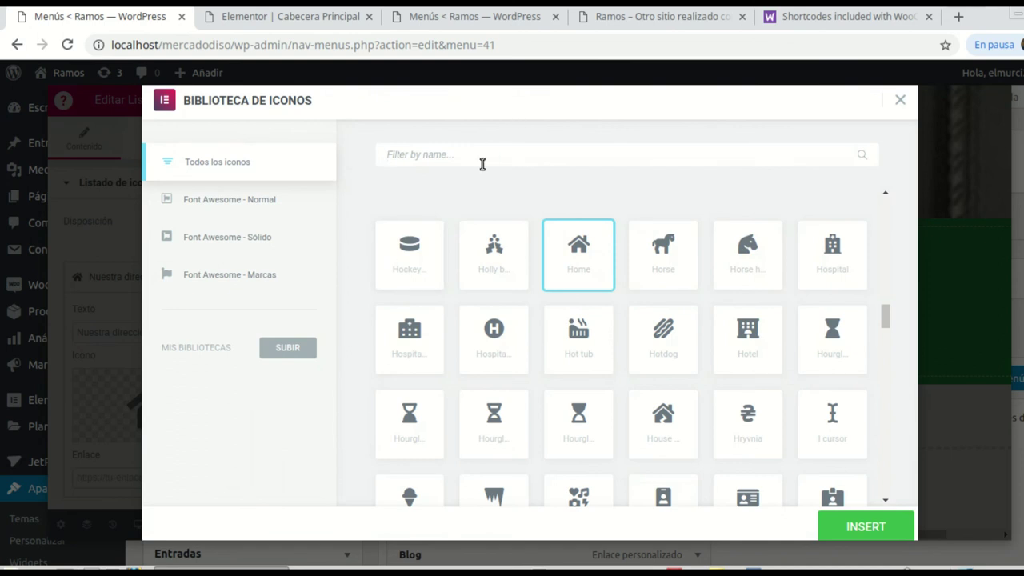
type("phon")
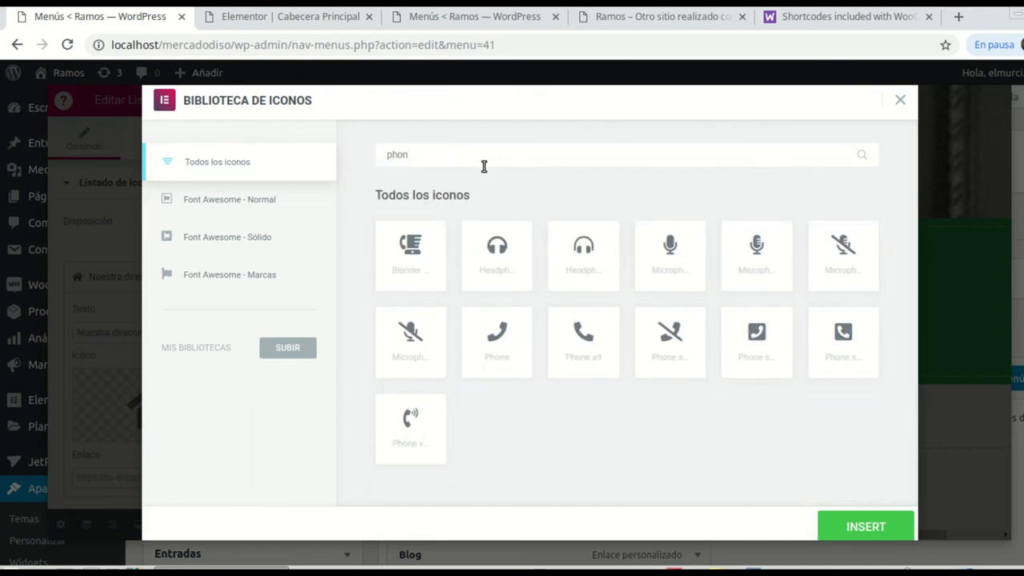
left_click(504, 340)
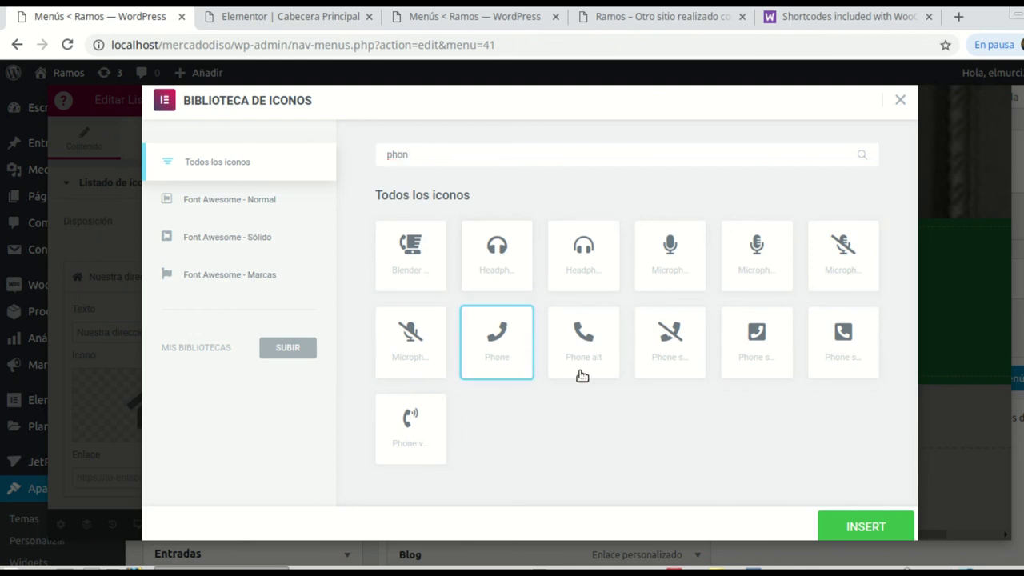
left_click(880, 528)
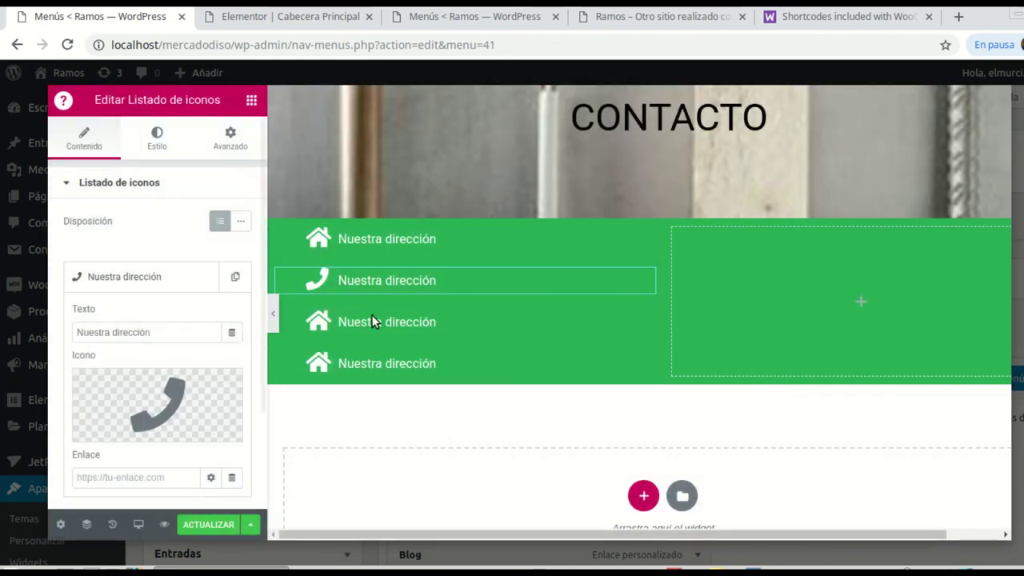
left_click(154, 334)
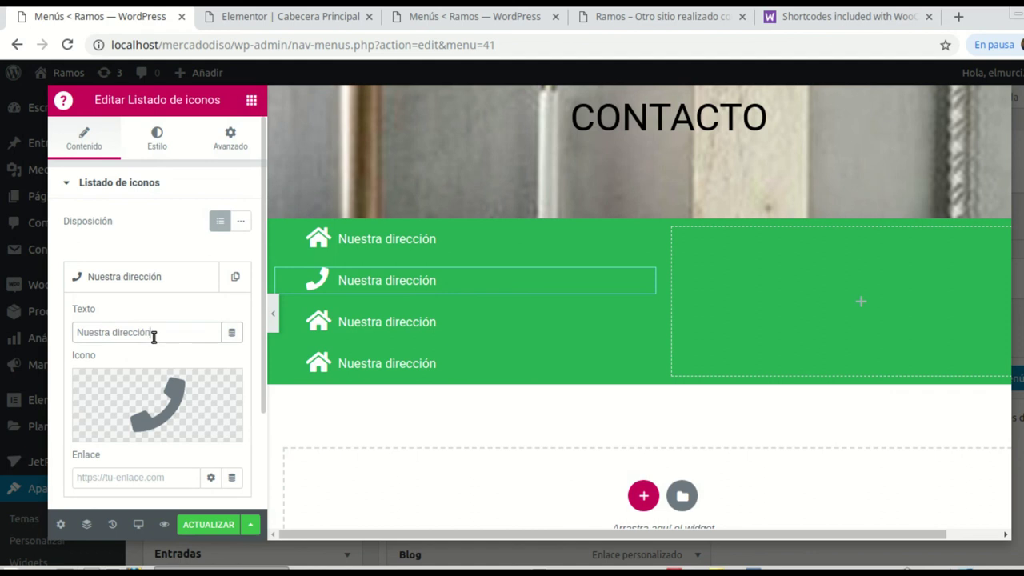
key("BackSpace")
key("BackSpace")
key("BackSpace")
key("BackSpace")
key("BackSpace")
key("BackSpace")
key("BackSpace")
key("BackSpace")
key("BackSpace")
key("BackSpace")
key("BackSpace")
key("BackSpace")
key("BackSpace")
key("BackSpace")
key("BackSpace")
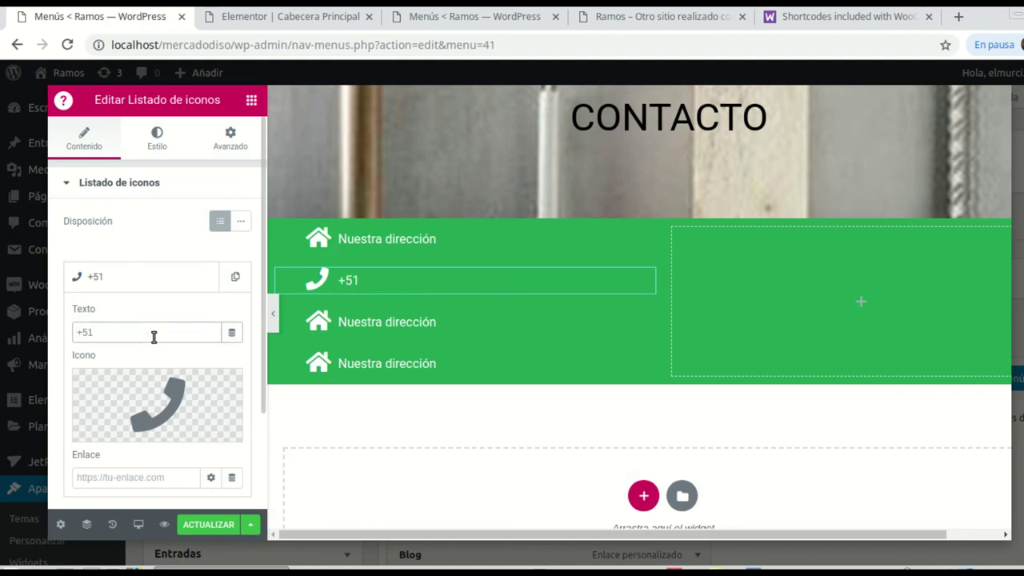
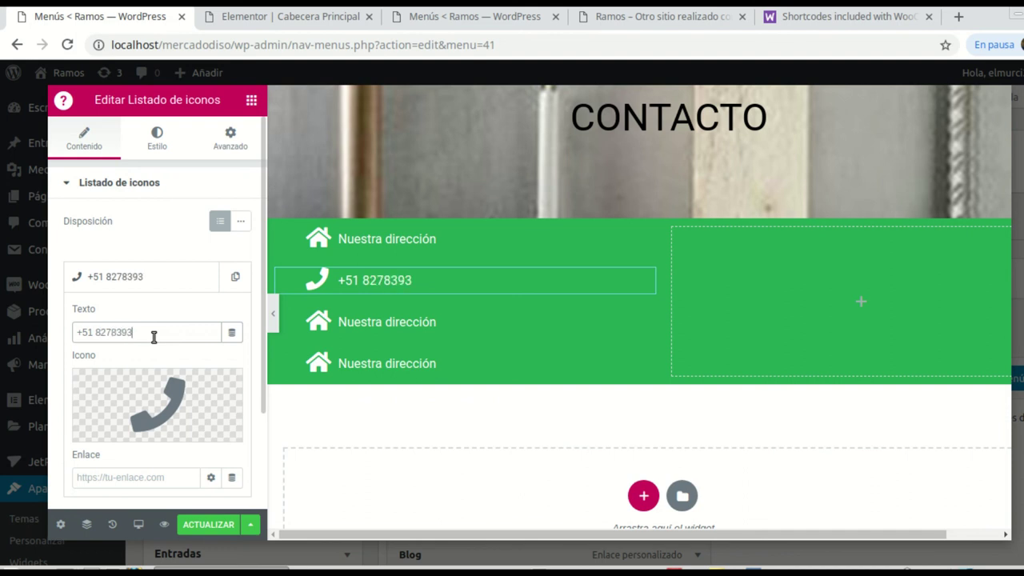
left_click(423, 322)
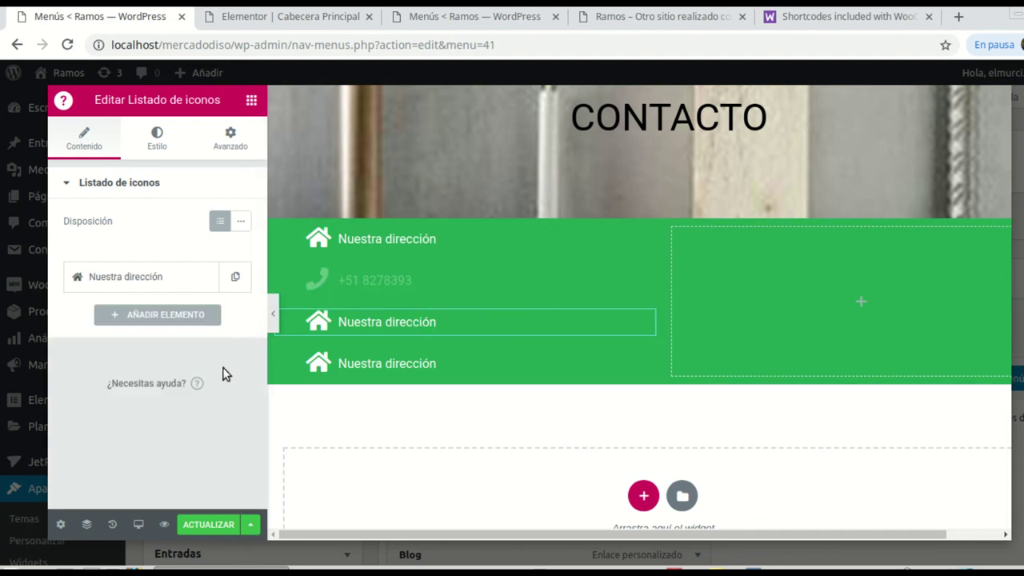
Step: Give the third list item an envelope icon and replace its text with the contact e-mail address
left_click(114, 276)
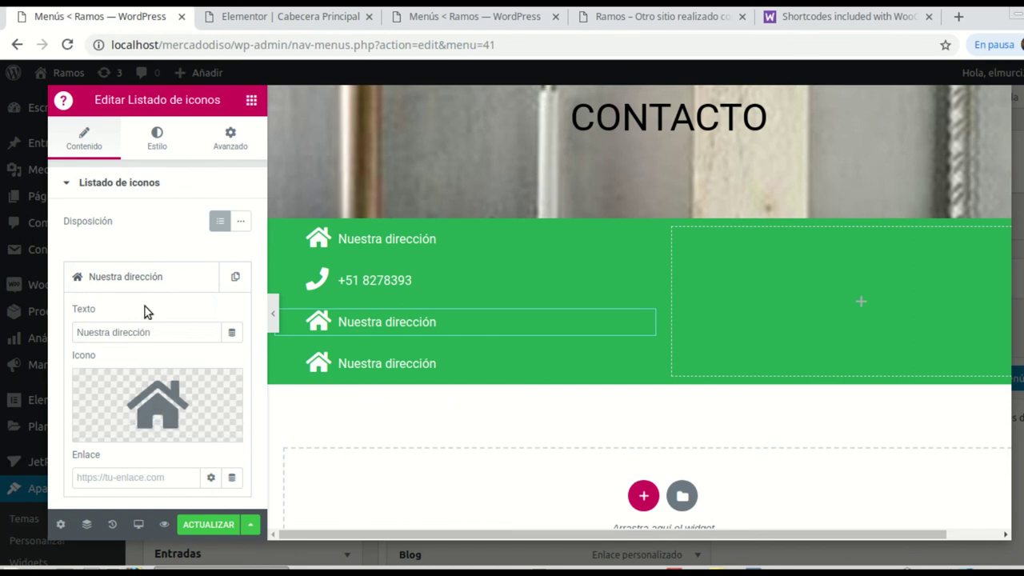
left_click(141, 407)
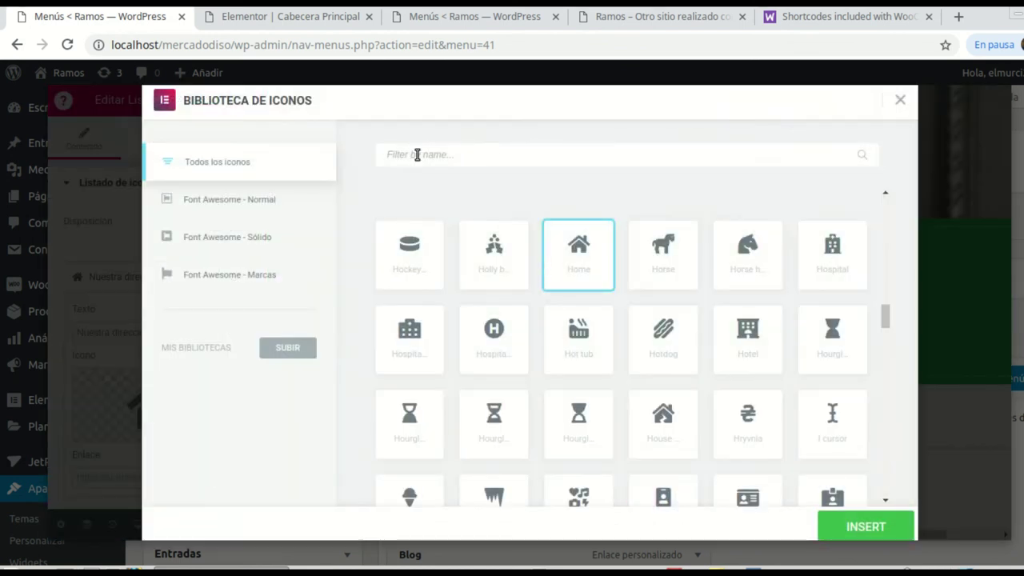
type("e")
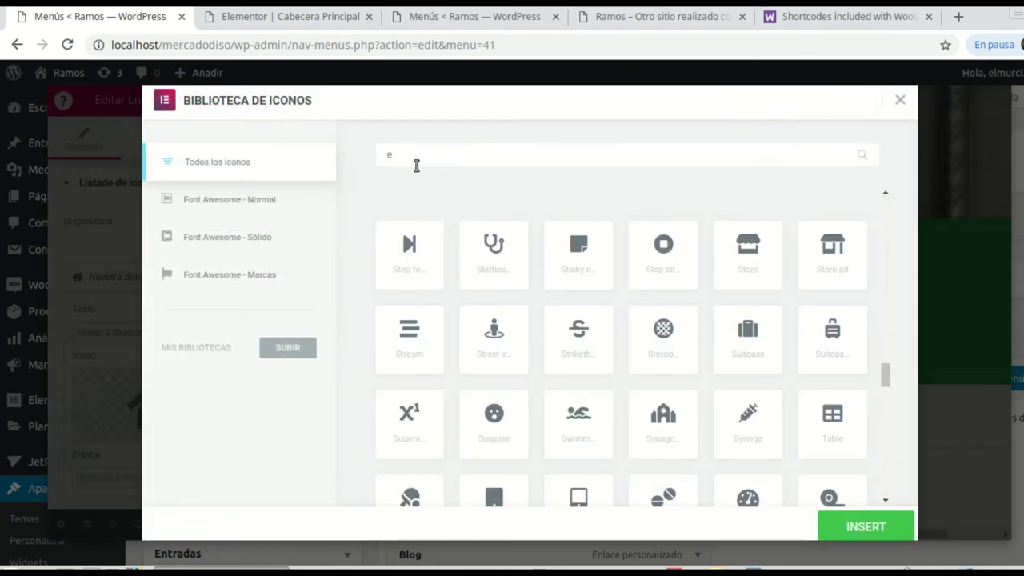
type("nvelo")
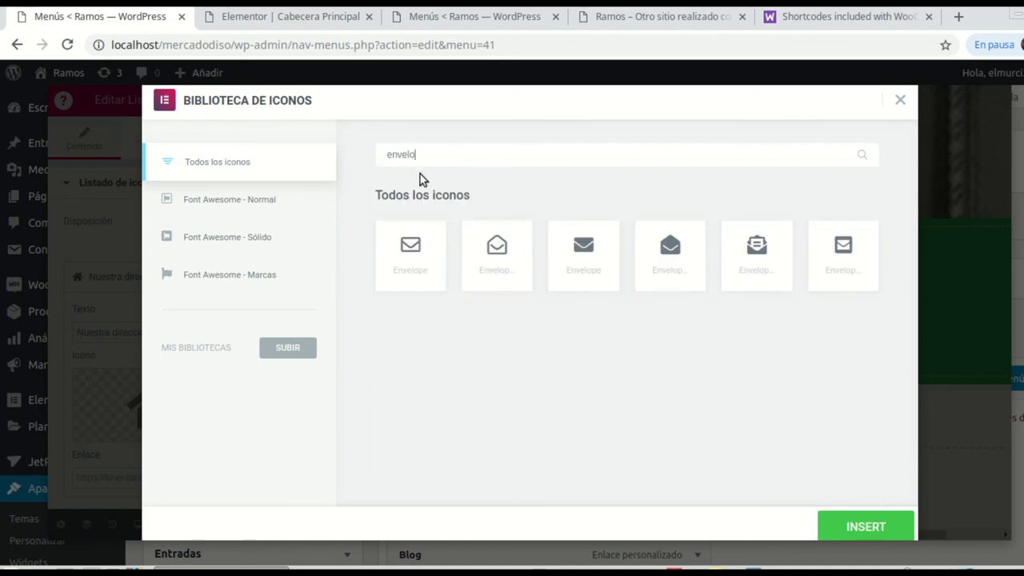
left_click(425, 249)
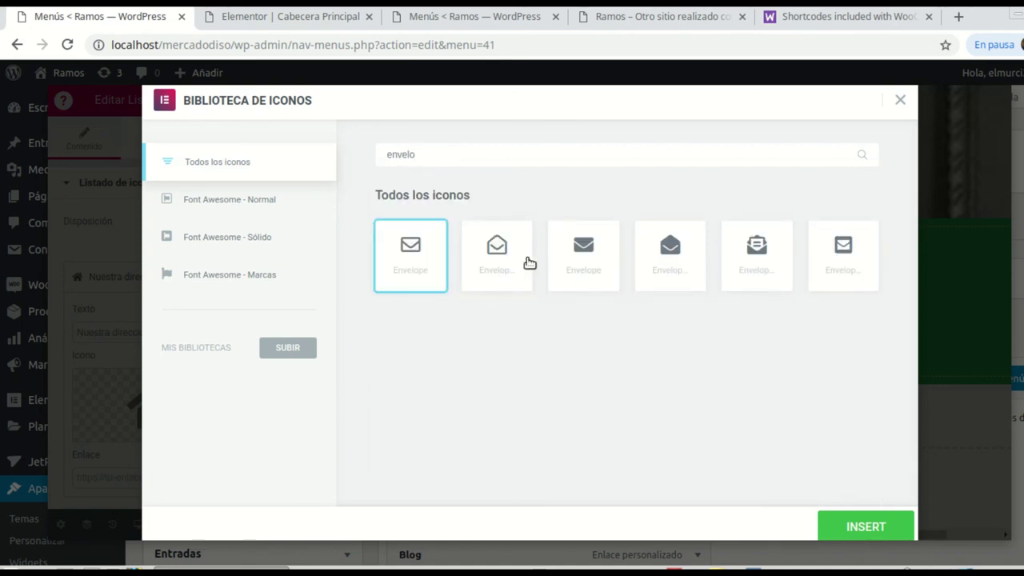
left_click(863, 528)
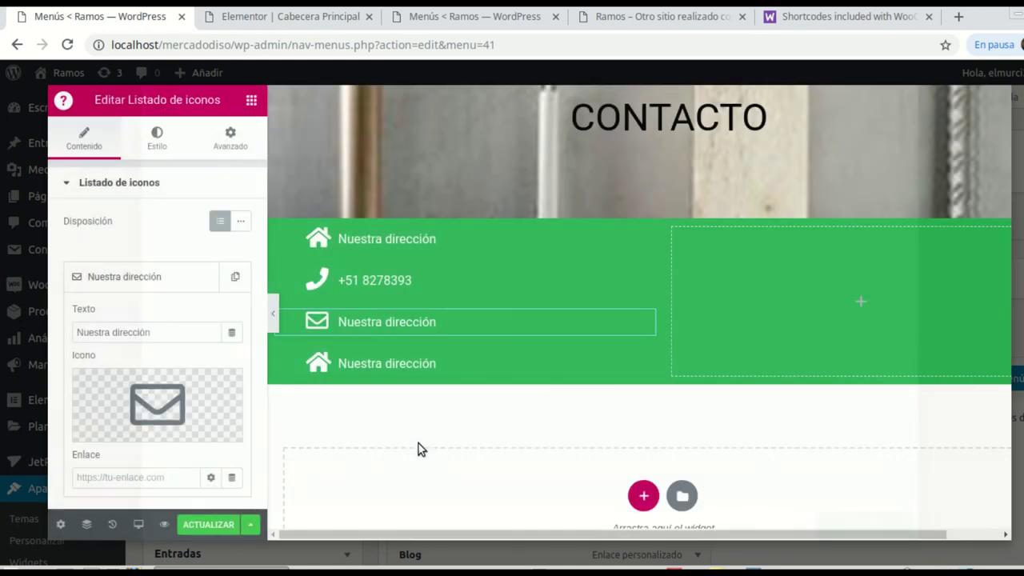
left_click(166, 336)
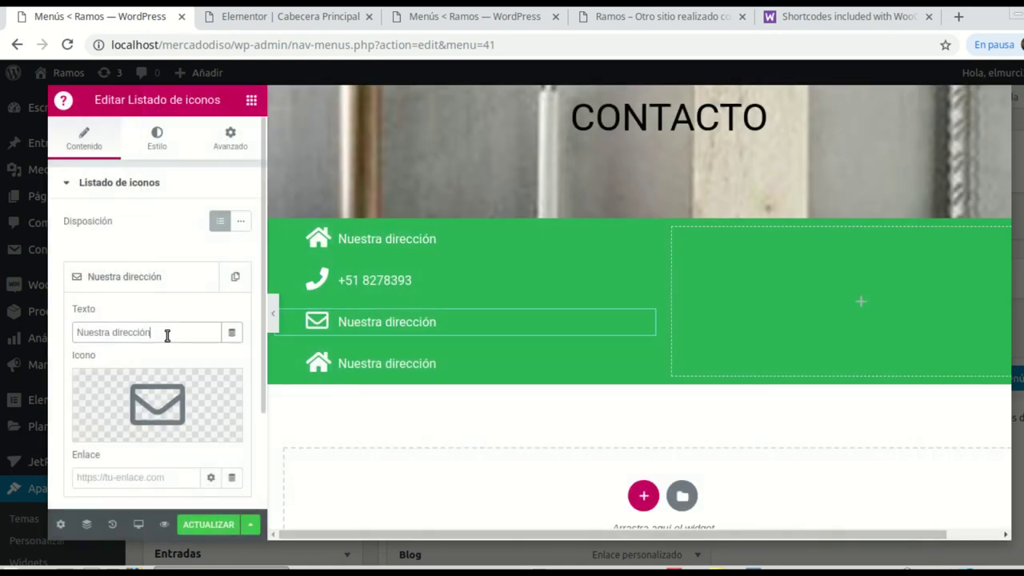
key("BackSpace")
key("BackSpace")
key("BackSpace")
key("BackSpace")
key("BackSpace")
key("BackSpace")
key("BackSpace")
key("BackSpace")
key("BackSpace")
key("BackSpace")
key("BackSpace")
key("BackSpace")
key("BackSpace")
key("BackSpace")
key("BackSpace")
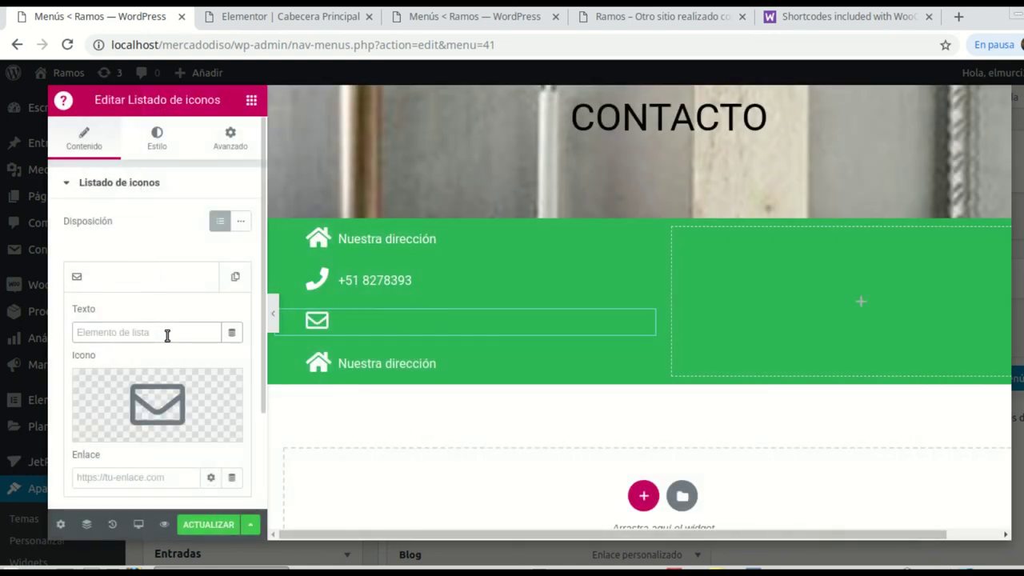
type("admin")
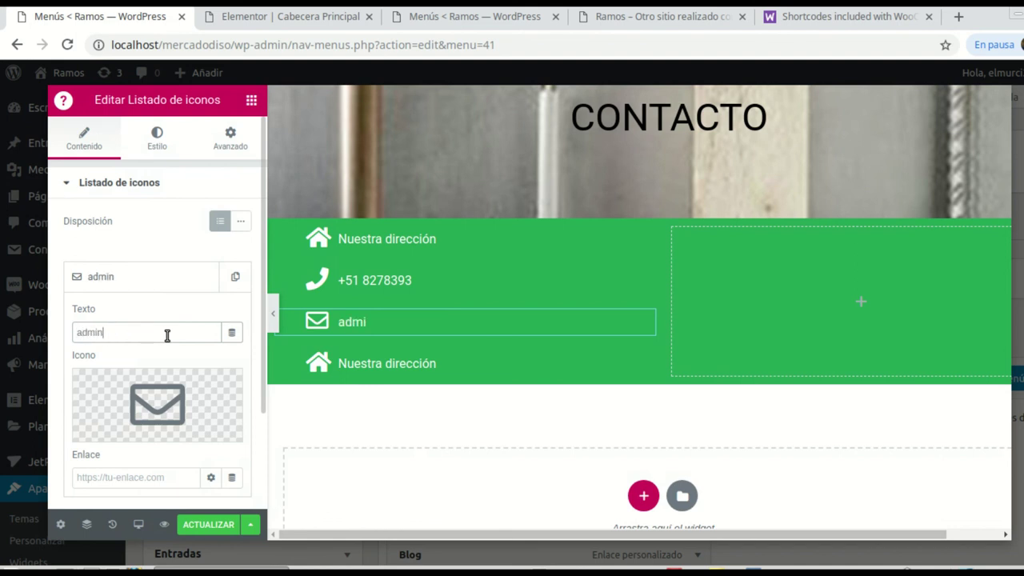
type("@midominio.com")
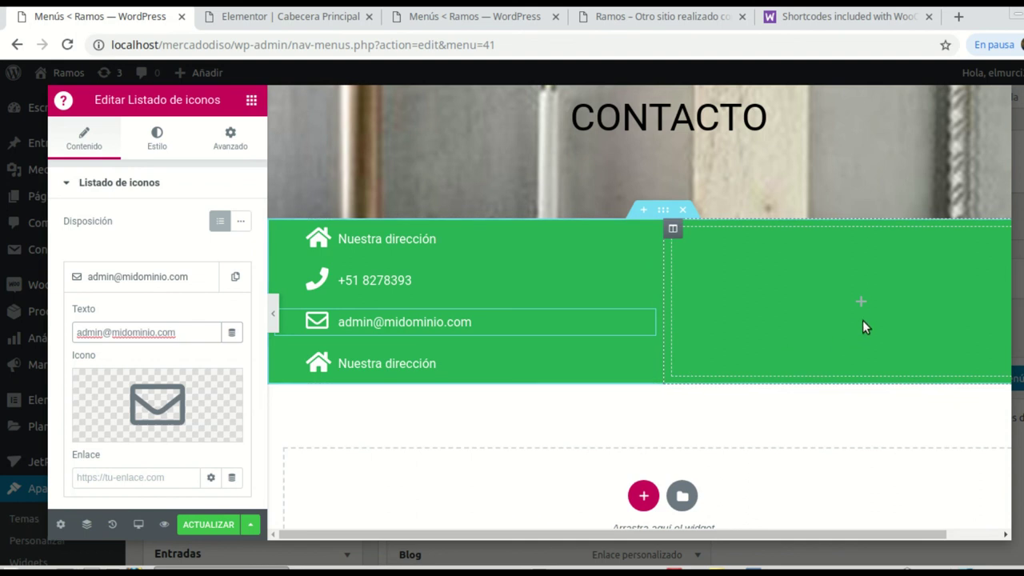
Step: Add a Google Maps widget showing the London Eye to the green bar's empty right column
left_click(855, 302)
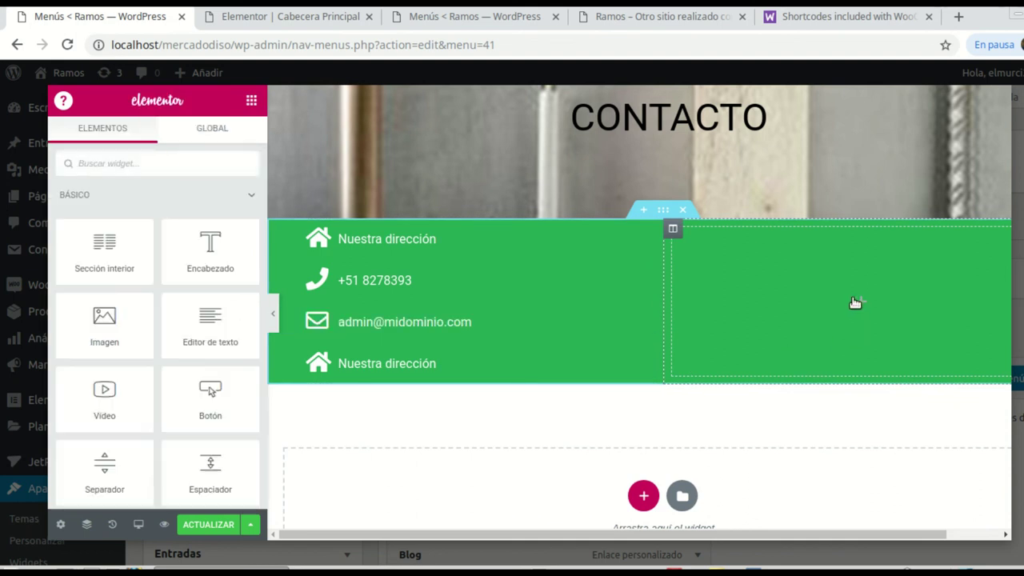
left_click(155, 167)
type("map")
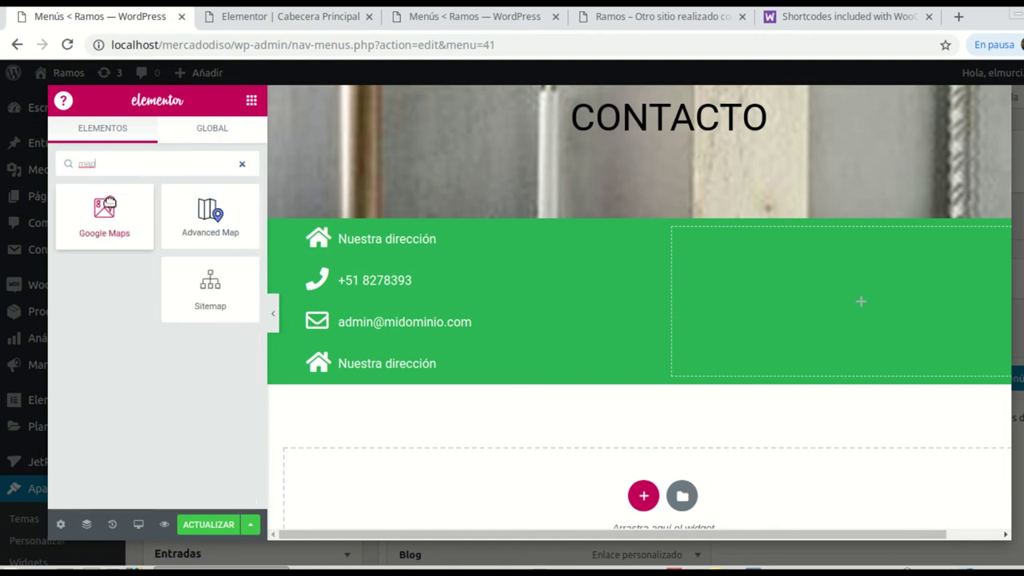
left_click_drag(109, 204, 829, 301)
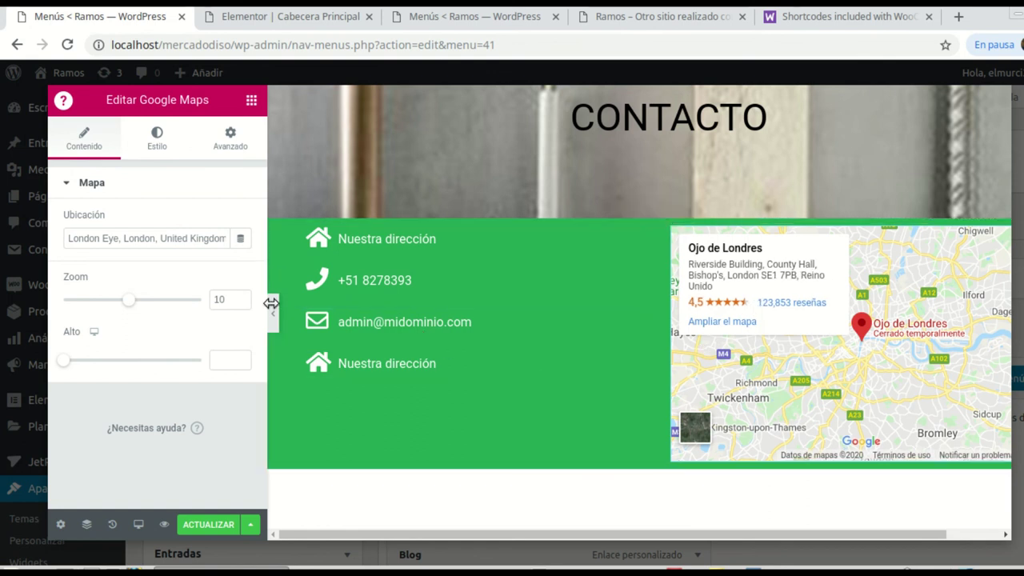
left_click_drag(654, 214, 626, 193)
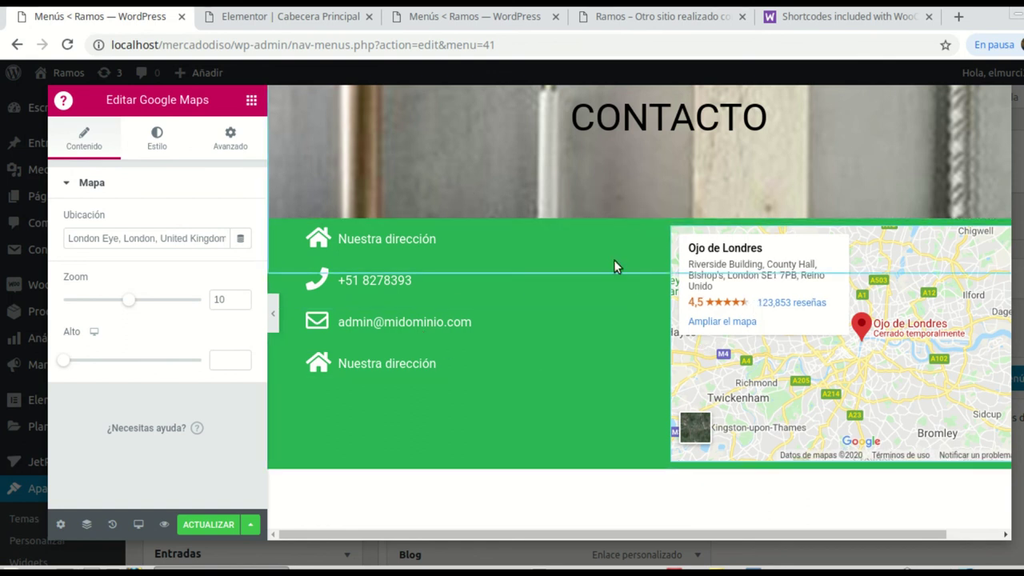
left_click_drag(614, 261, 734, 305)
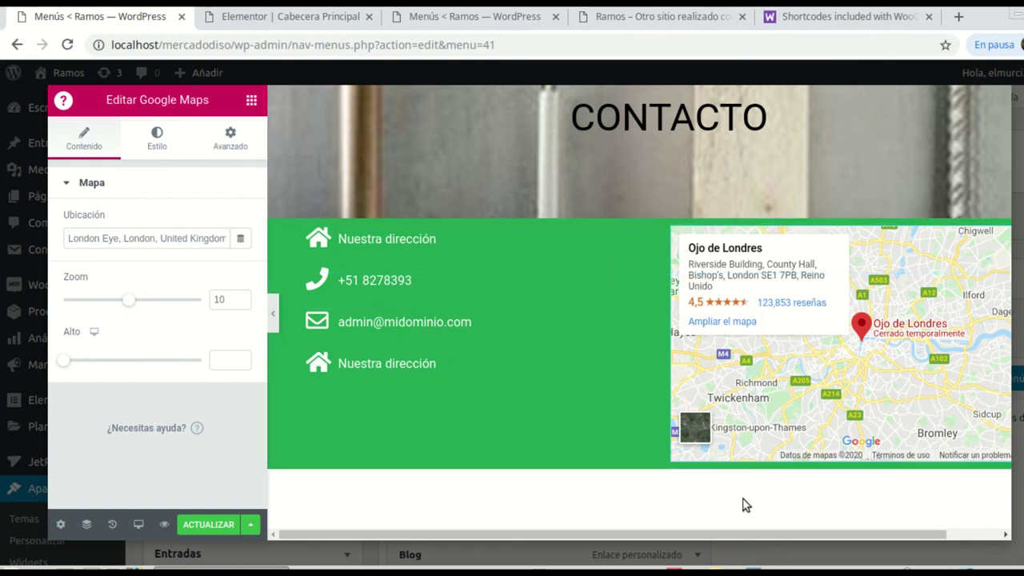
Step: Save the mega menu content and the Contacto menu item settings, then return to the site
left_click(210, 526)
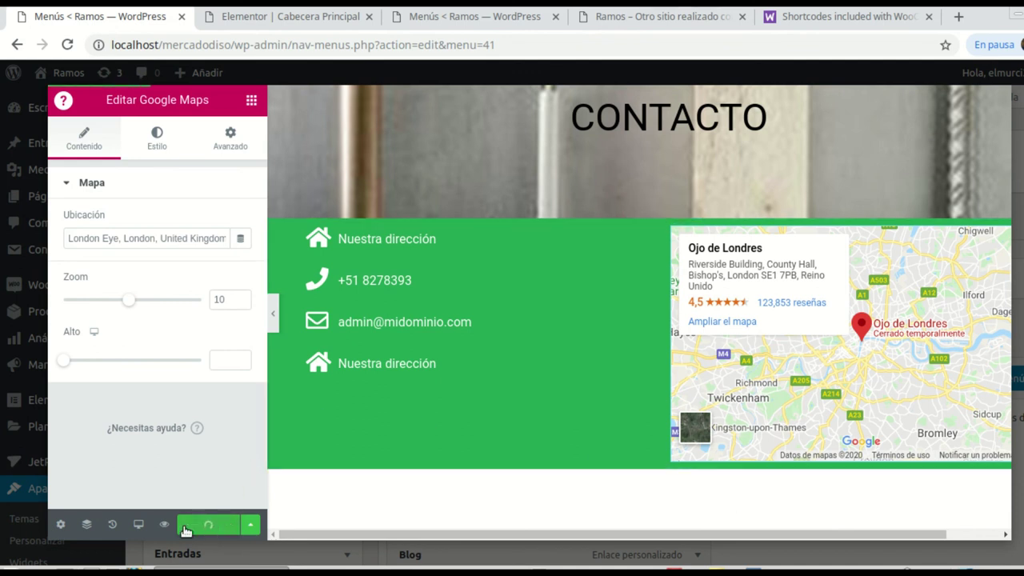
left_click(59, 526)
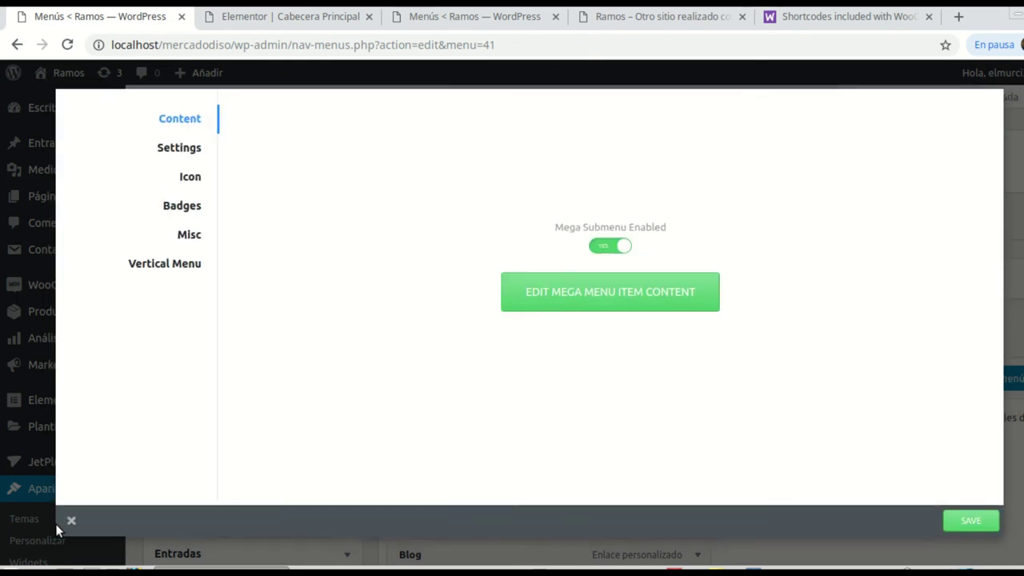
left_click(829, 452)
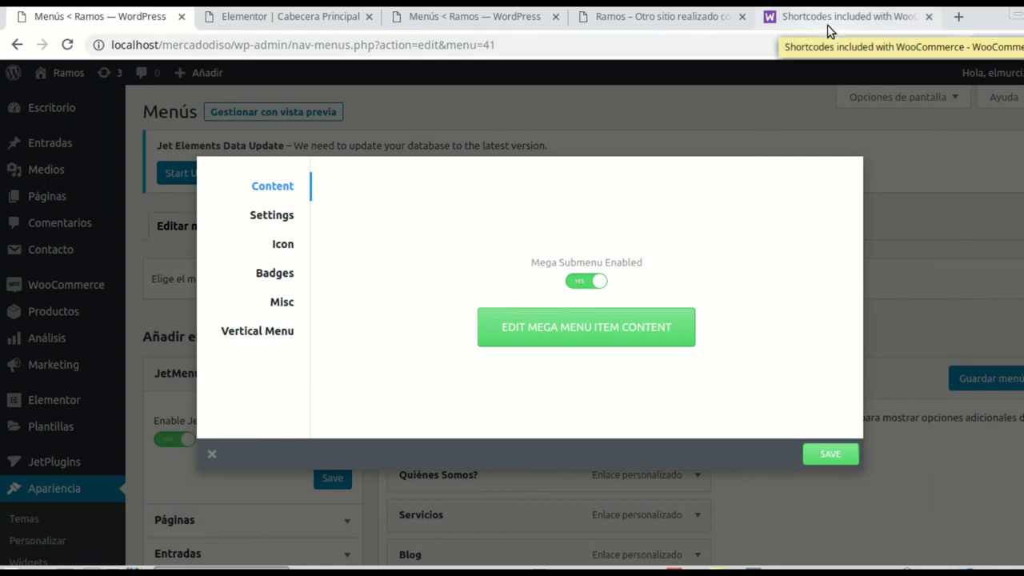
left_click(622, 16)
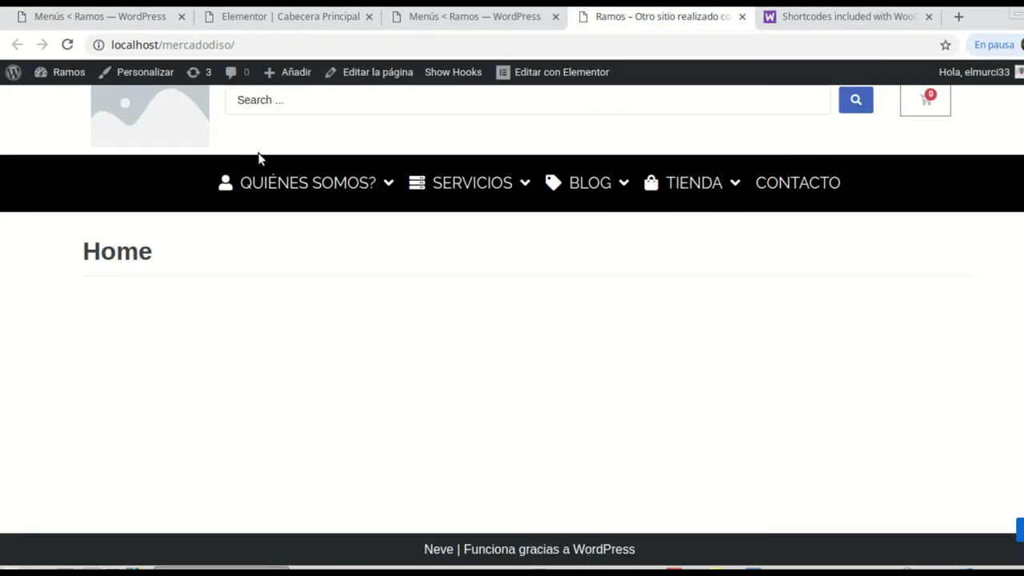
Step: Reload the front page and preview the SERVICIOS, CONTACTO, TIENDA, QUIÉNES SOMOS and BLOG mega menus
left_click(68, 45)
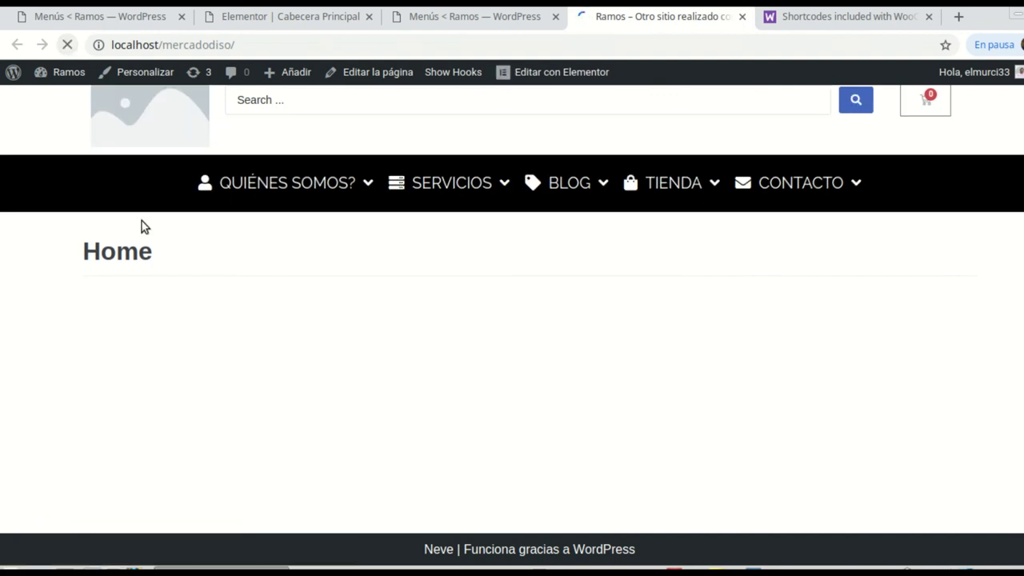
mouse_move(483, 198)
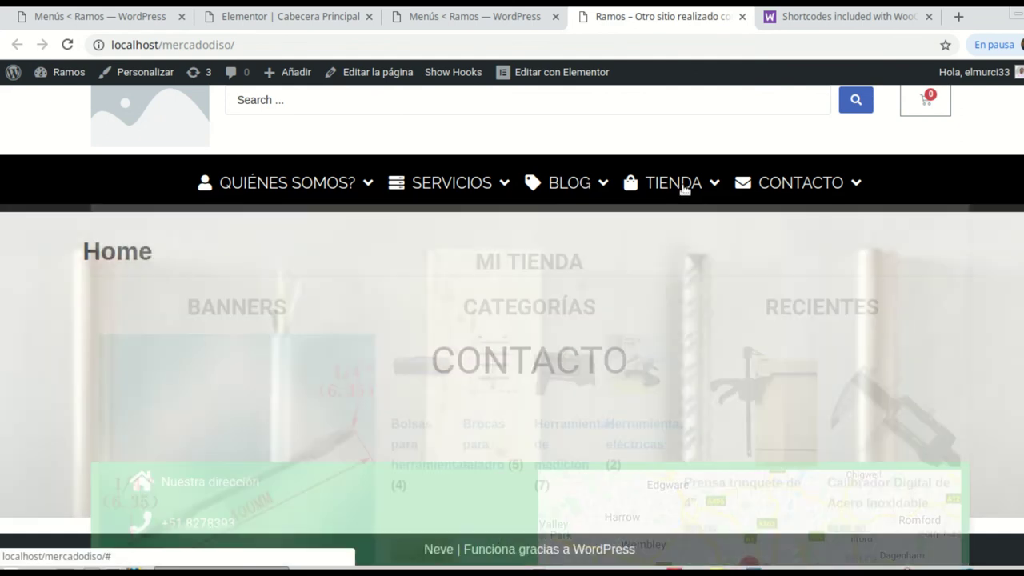
mouse_move(822, 201)
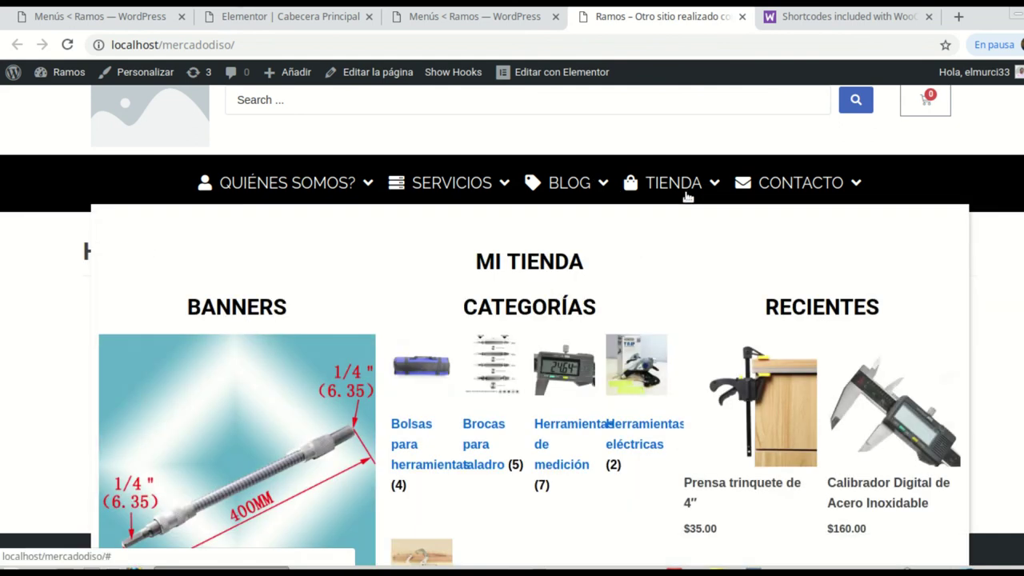
mouse_move(292, 197)
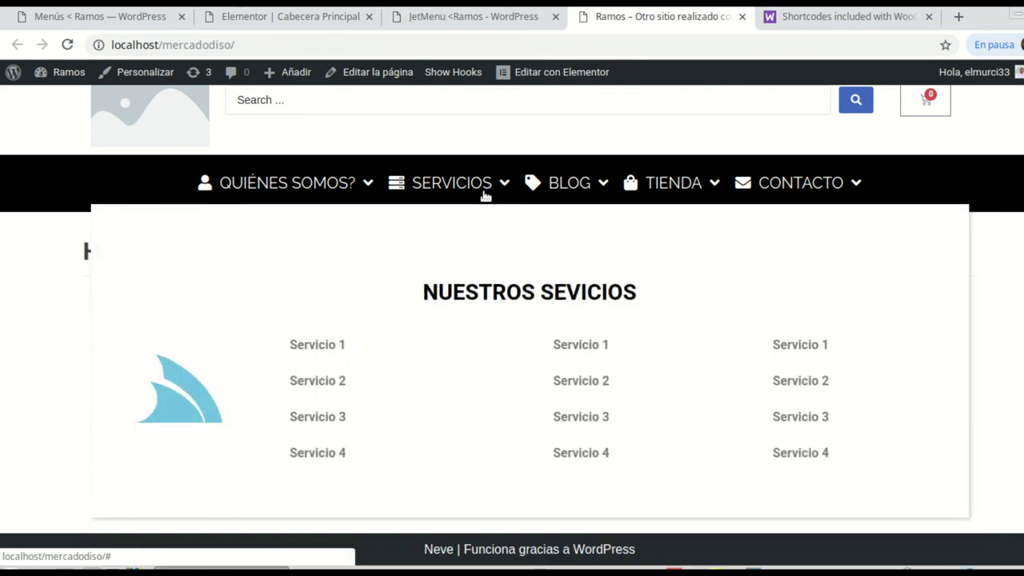
mouse_move(535, 190)
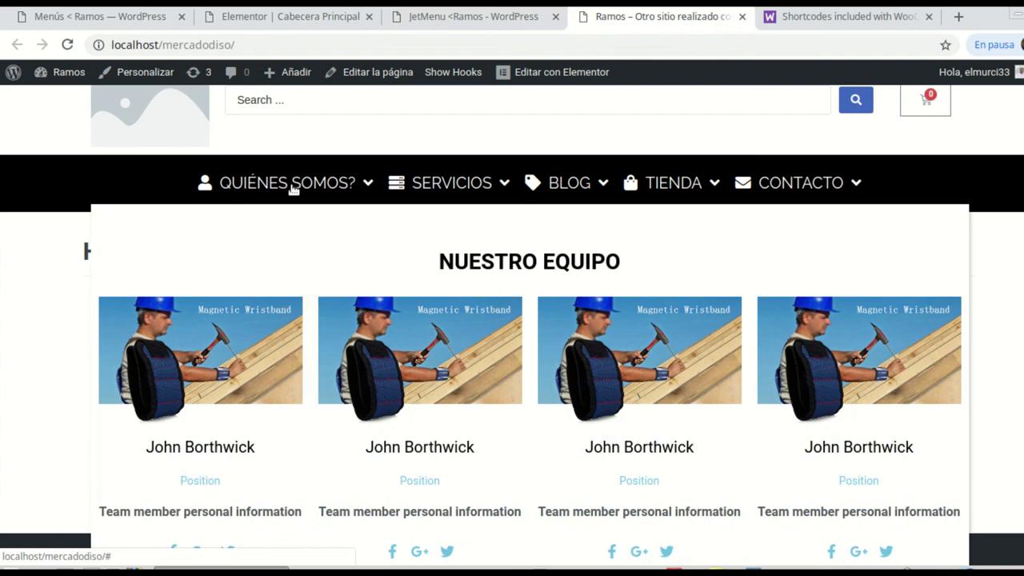
mouse_move(448, 182)
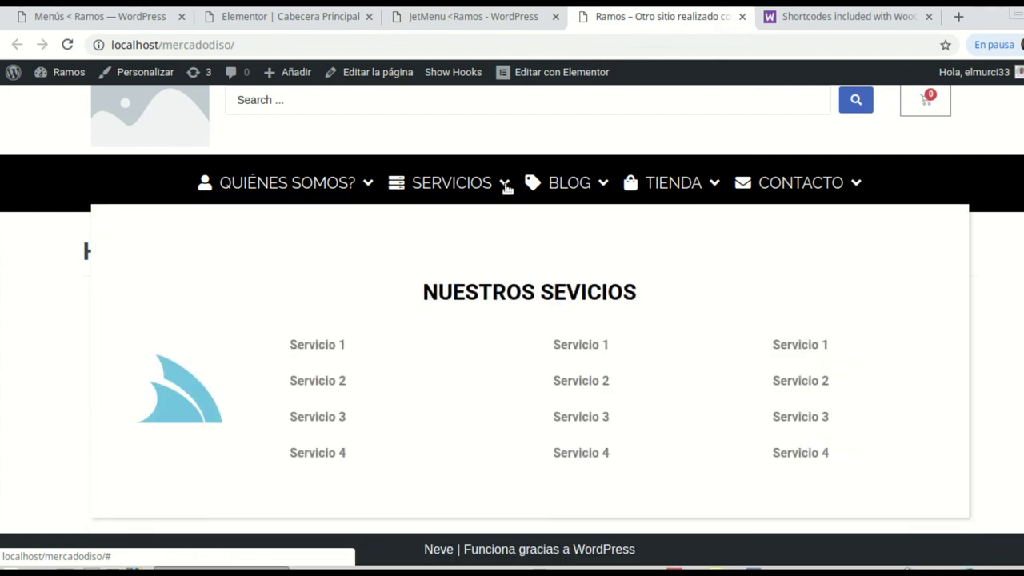